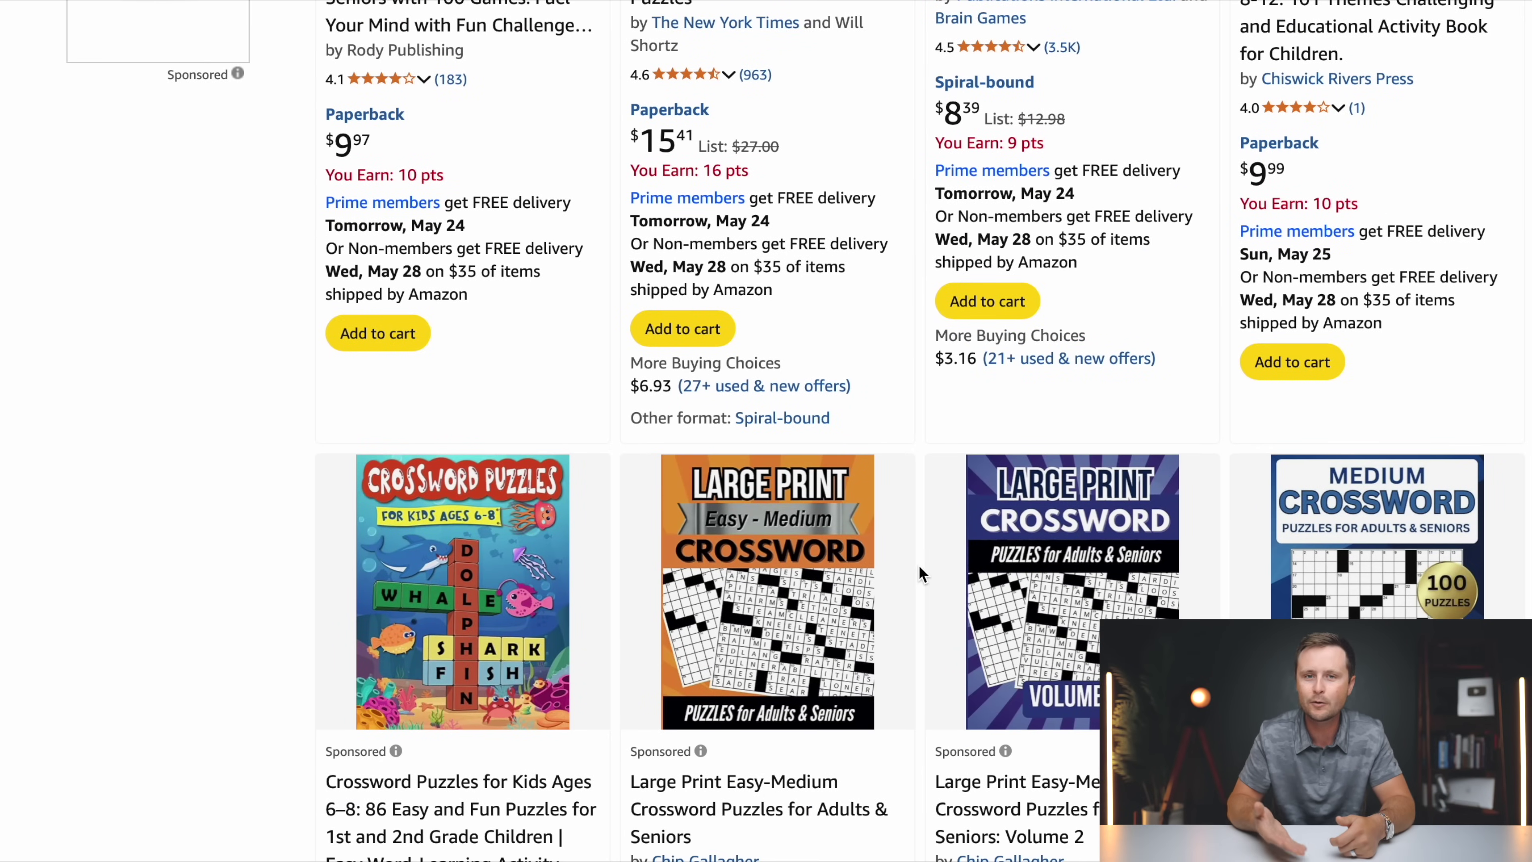
- Search Amazon for "camping crossword puzzles" and browse the competing books in the results
scroll(918, 566, "up", 20)
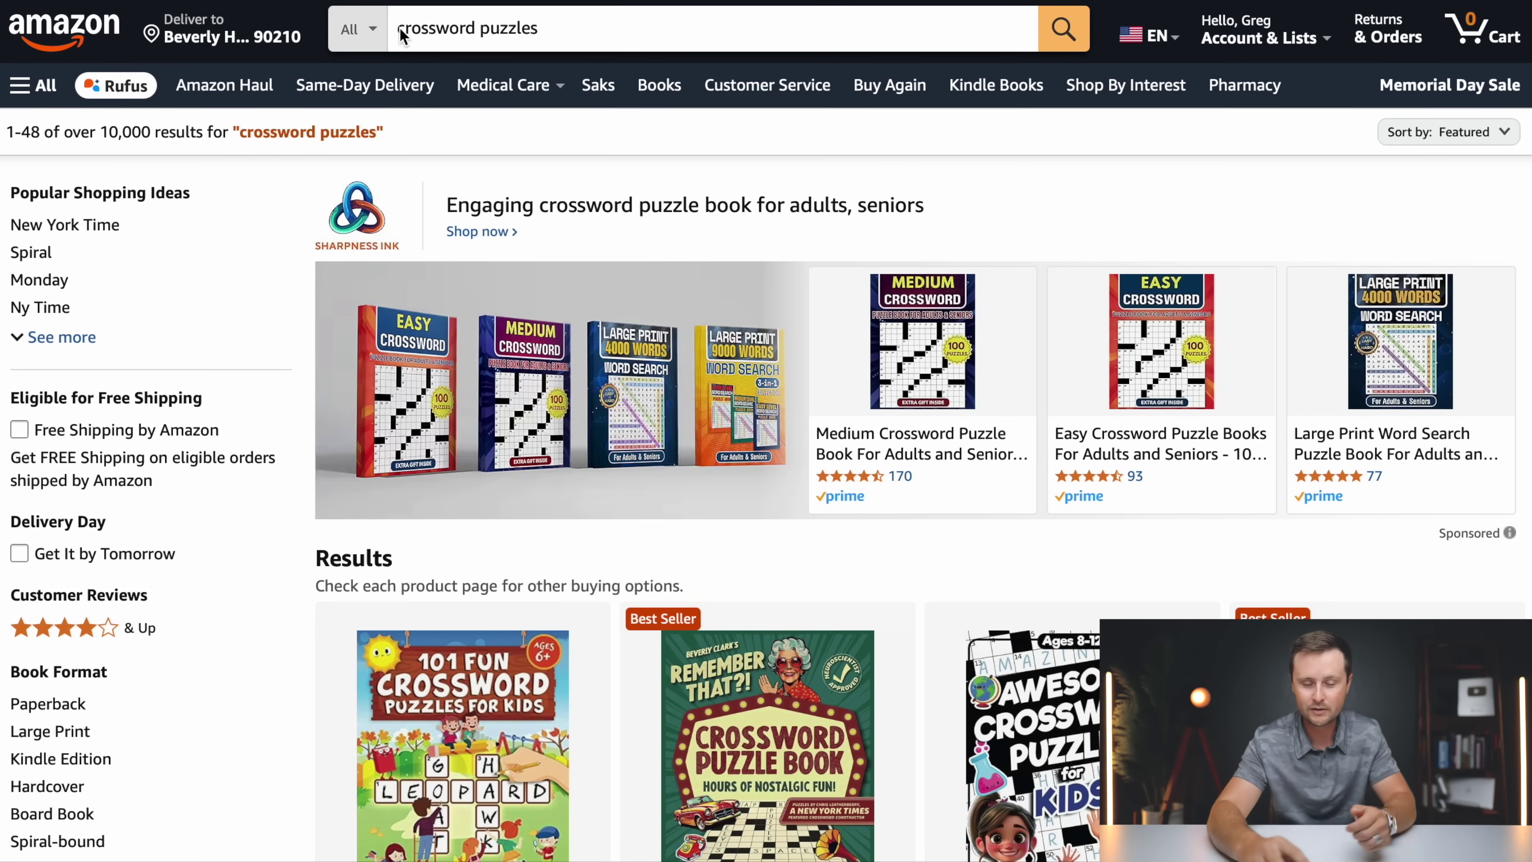
left_click(401, 31)
type("camping")
key("Return")
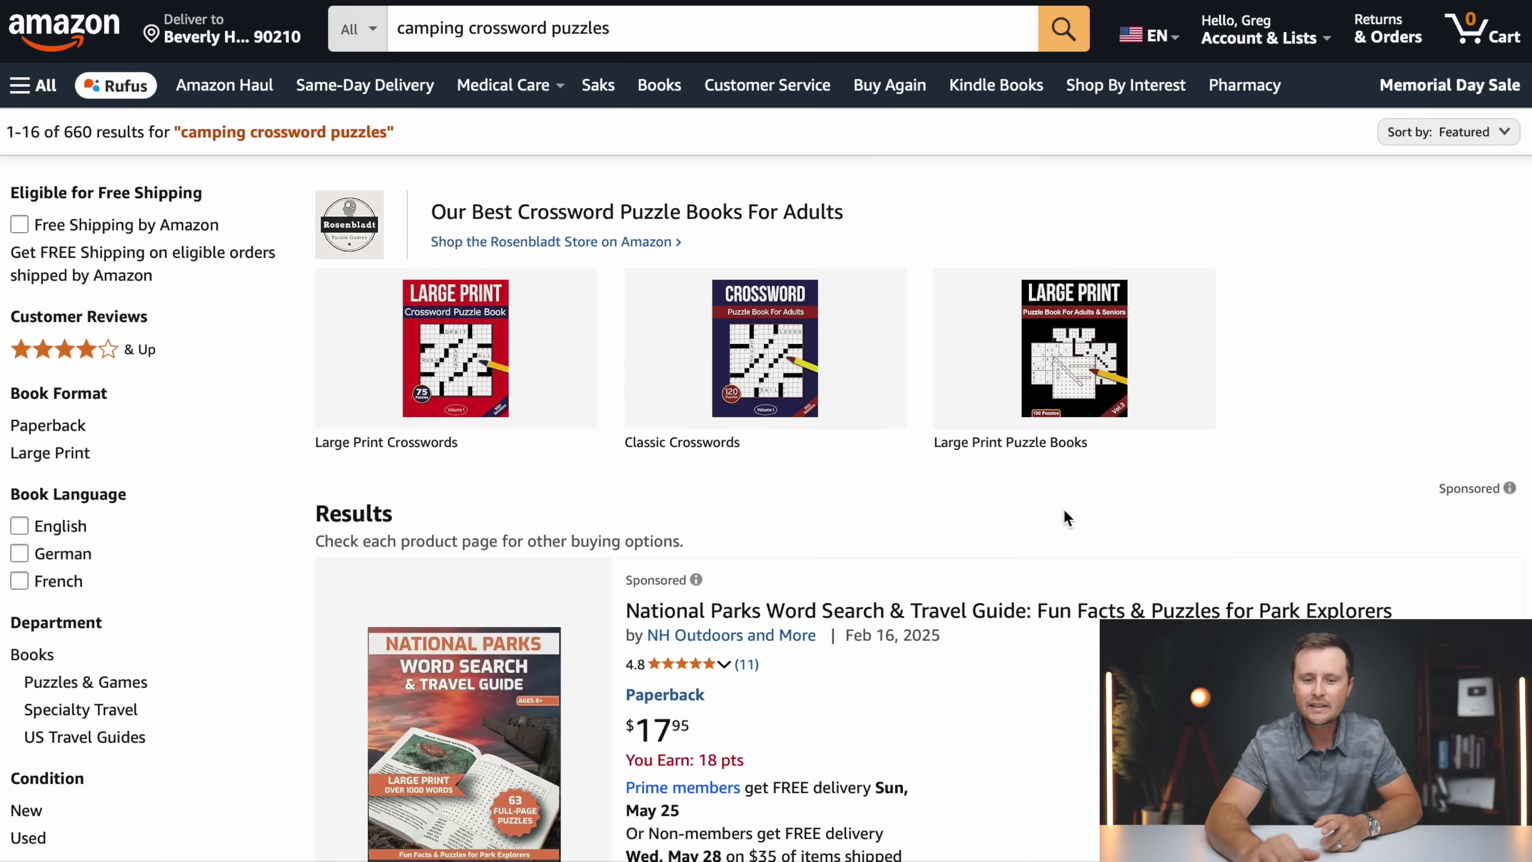
scroll(1080, 517, "down", 10)
scroll(1079, 517, "down", 5)
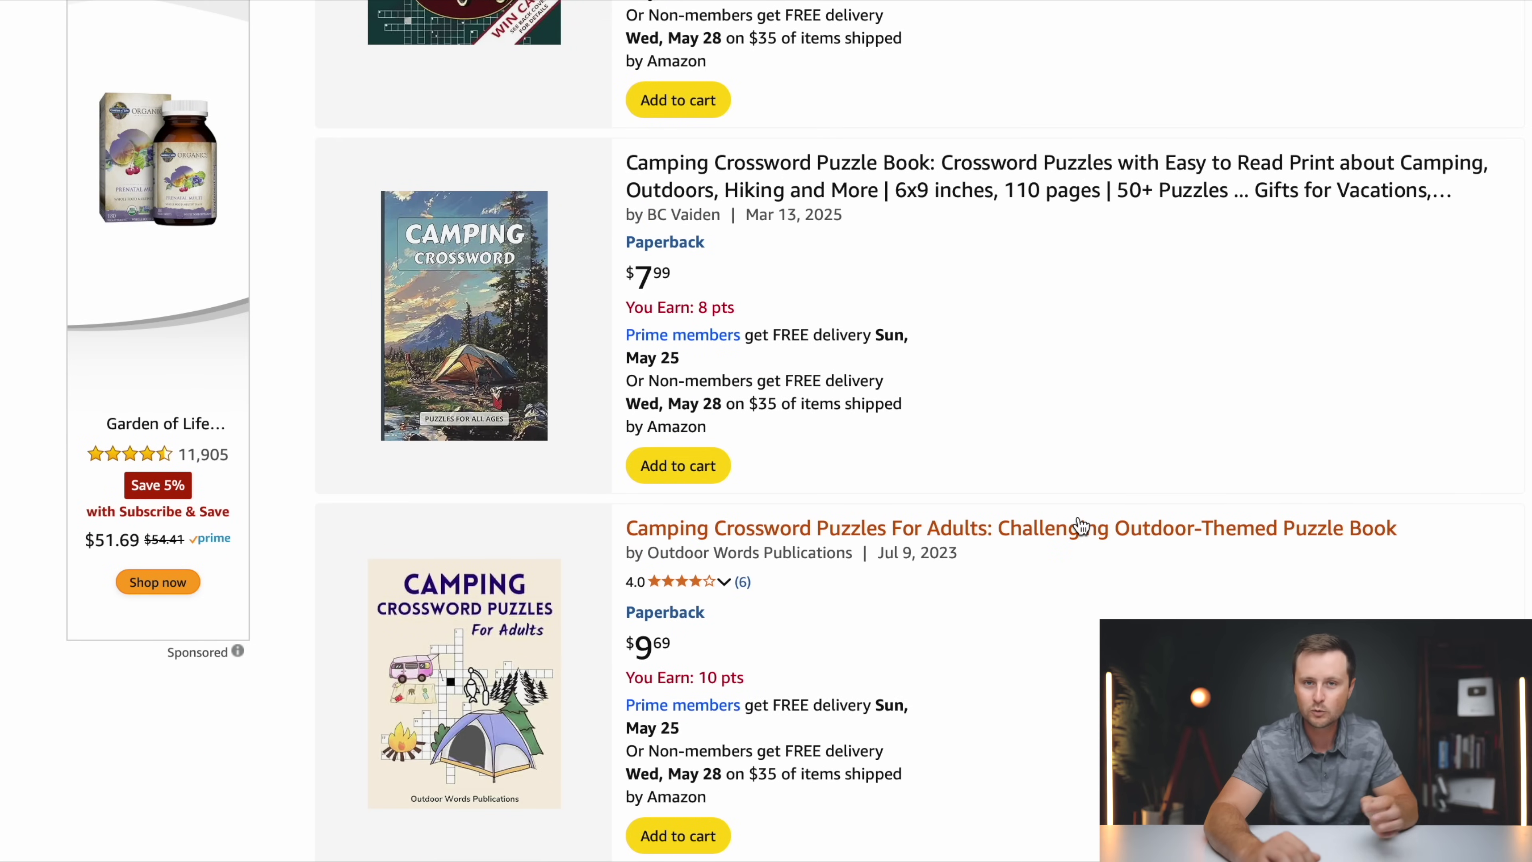
scroll(1079, 522, "down", 15)
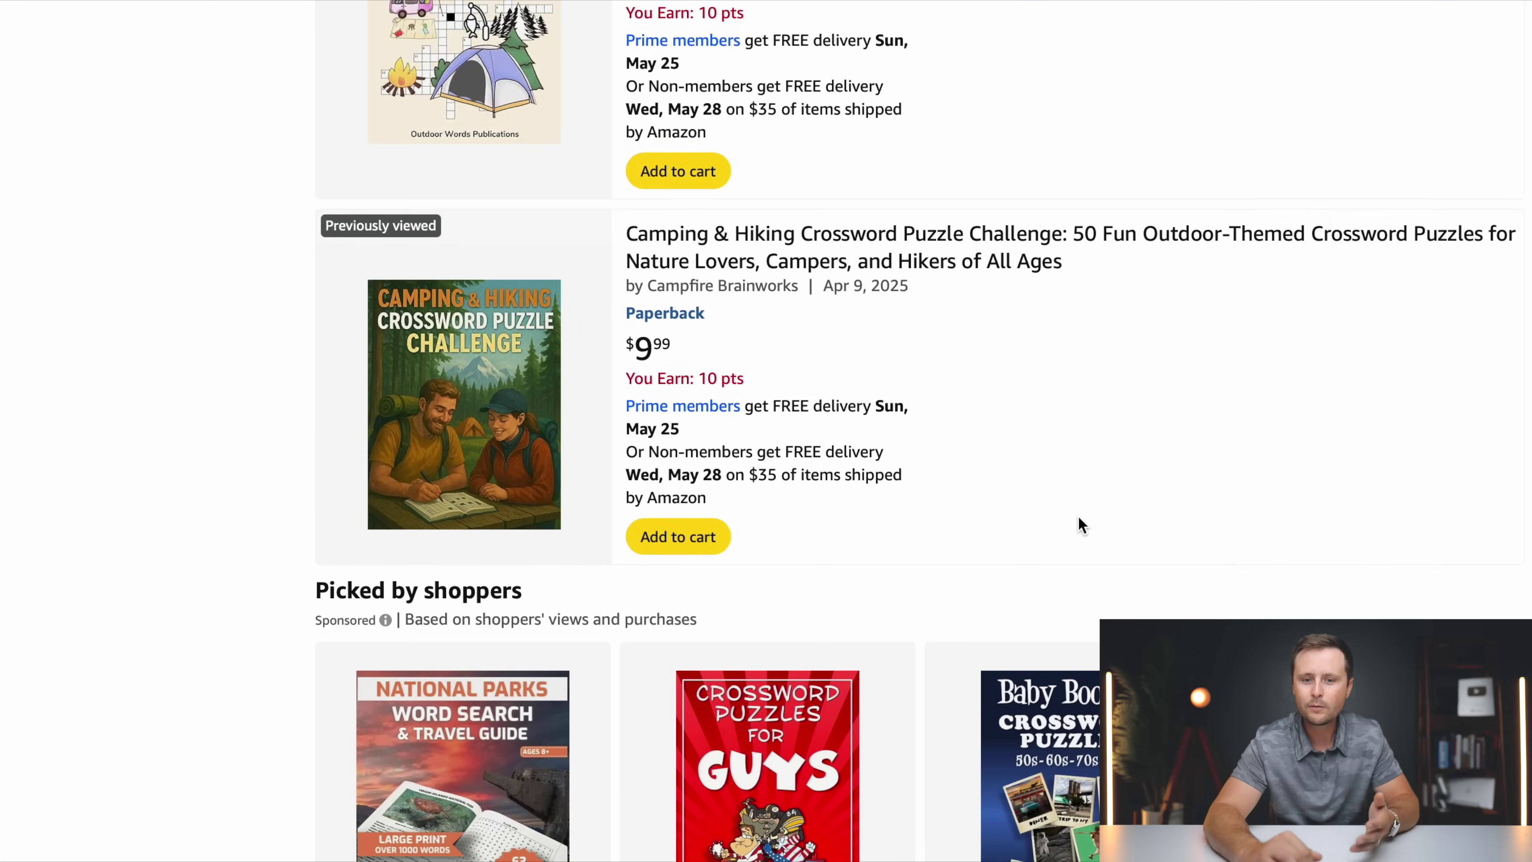
scroll(1080, 521, "down", 20)
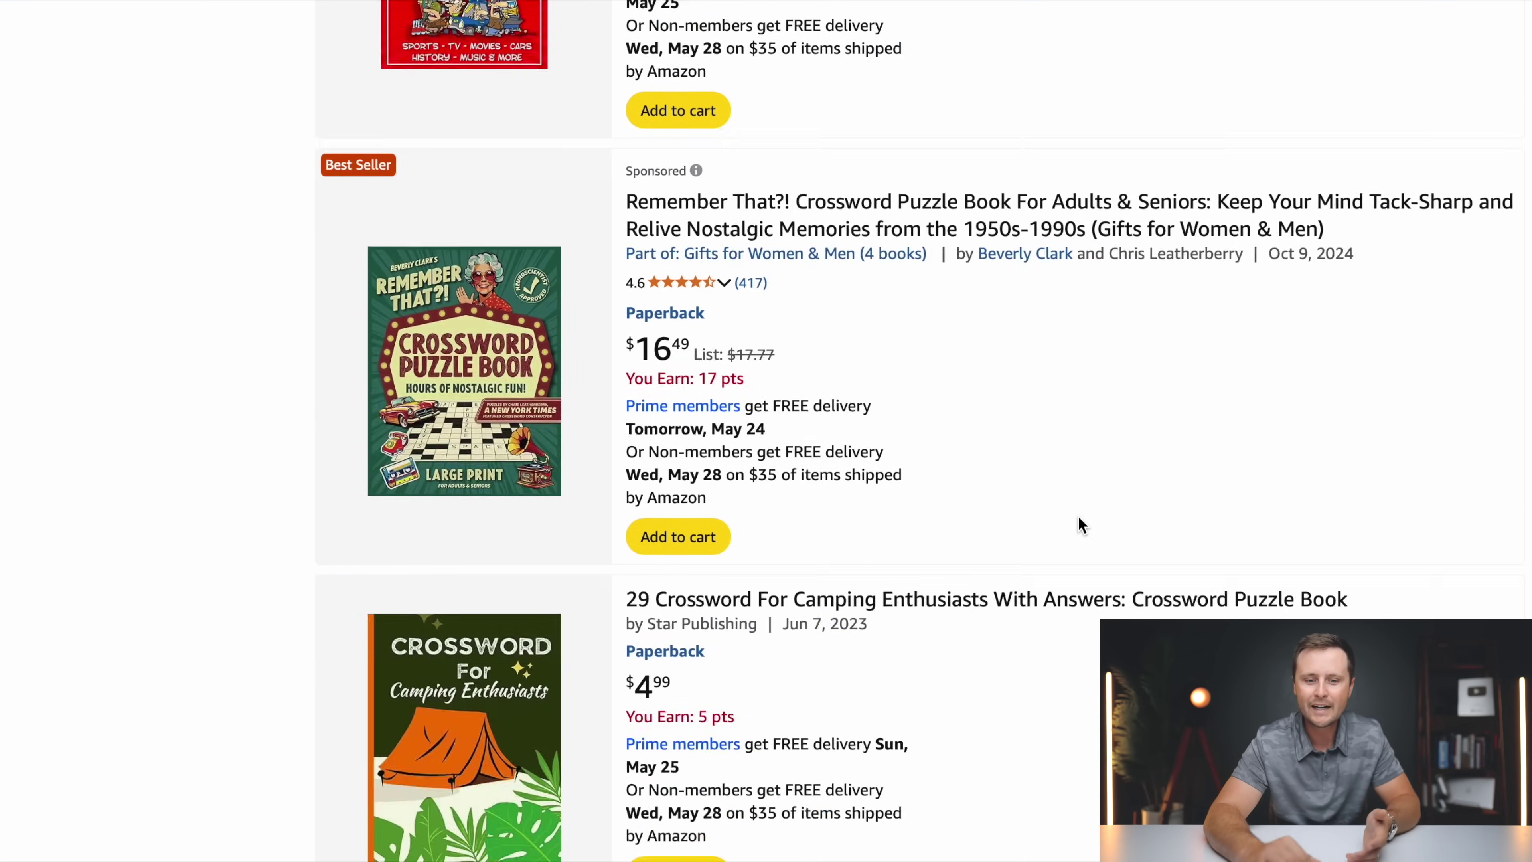
scroll(1079, 524, "down", 20)
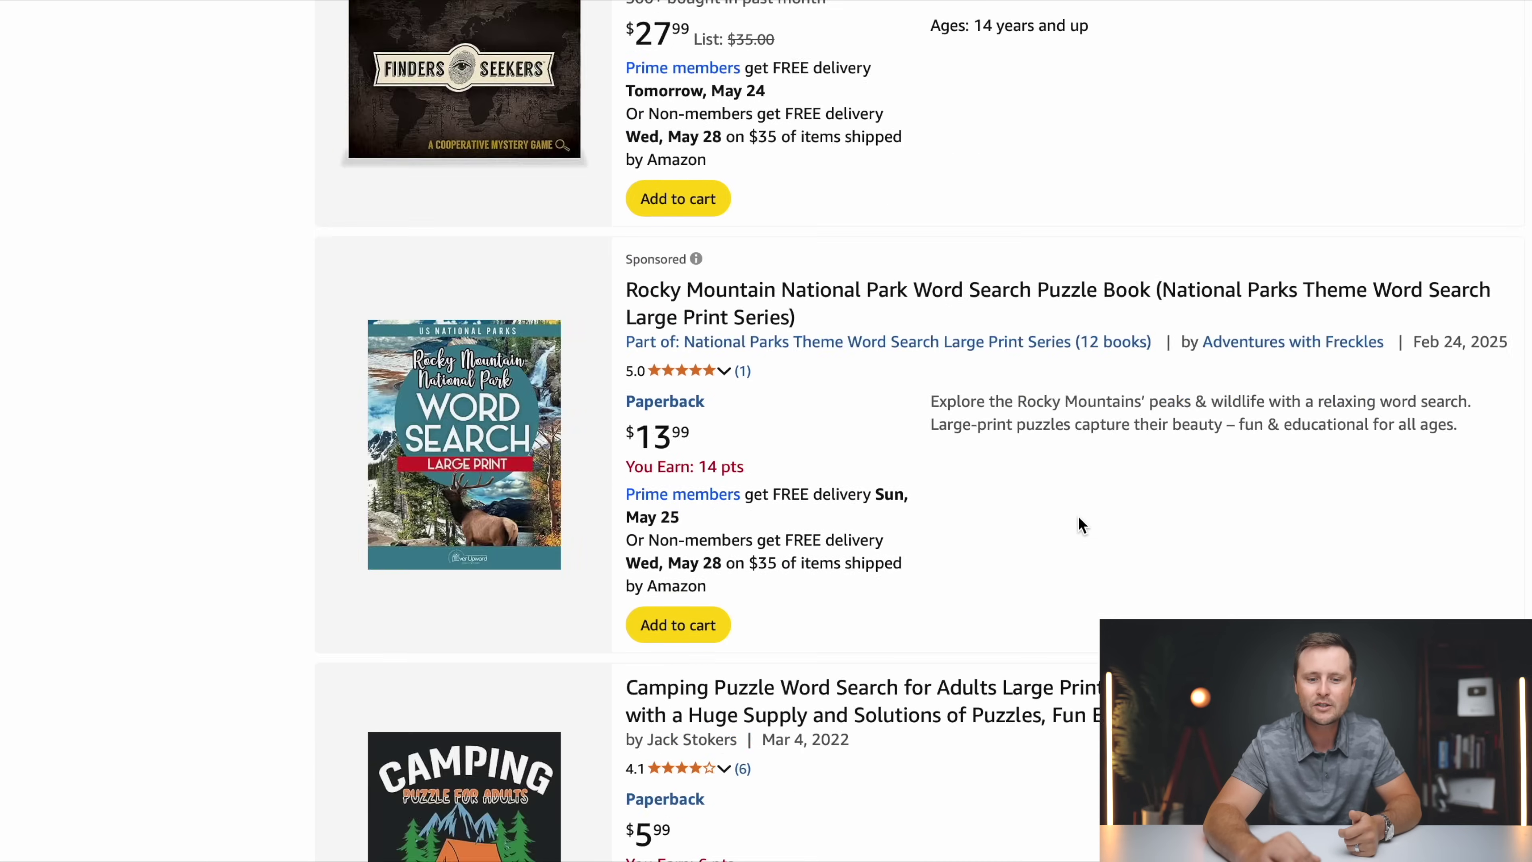
scroll(1079, 523, "down", 4)
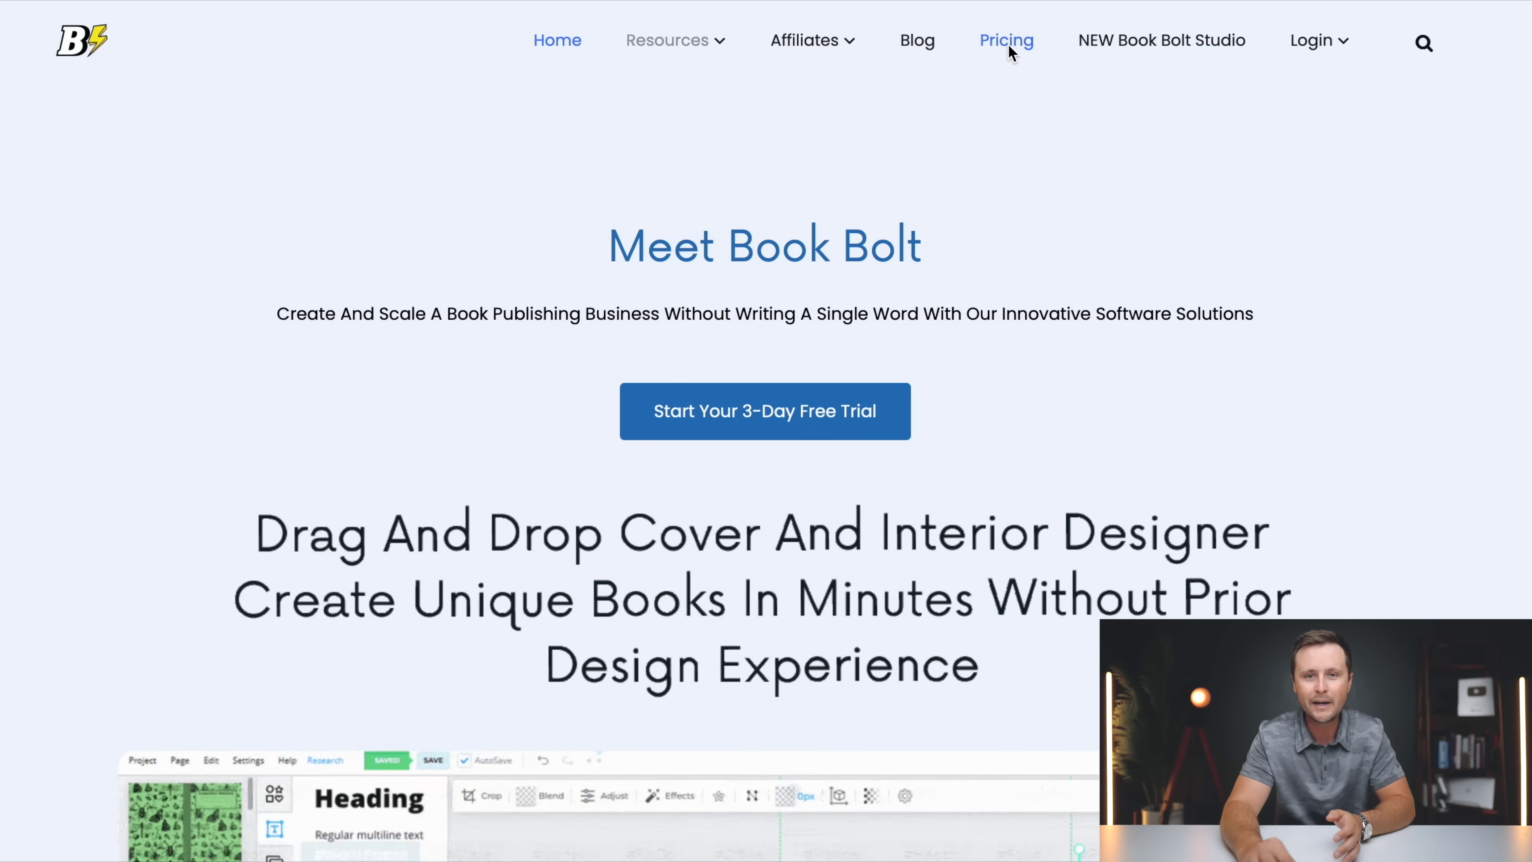
- Open Book Bolt's pricing plans and compare the features of the monthly Newbie and Pro plans
left_click(1023, 41)
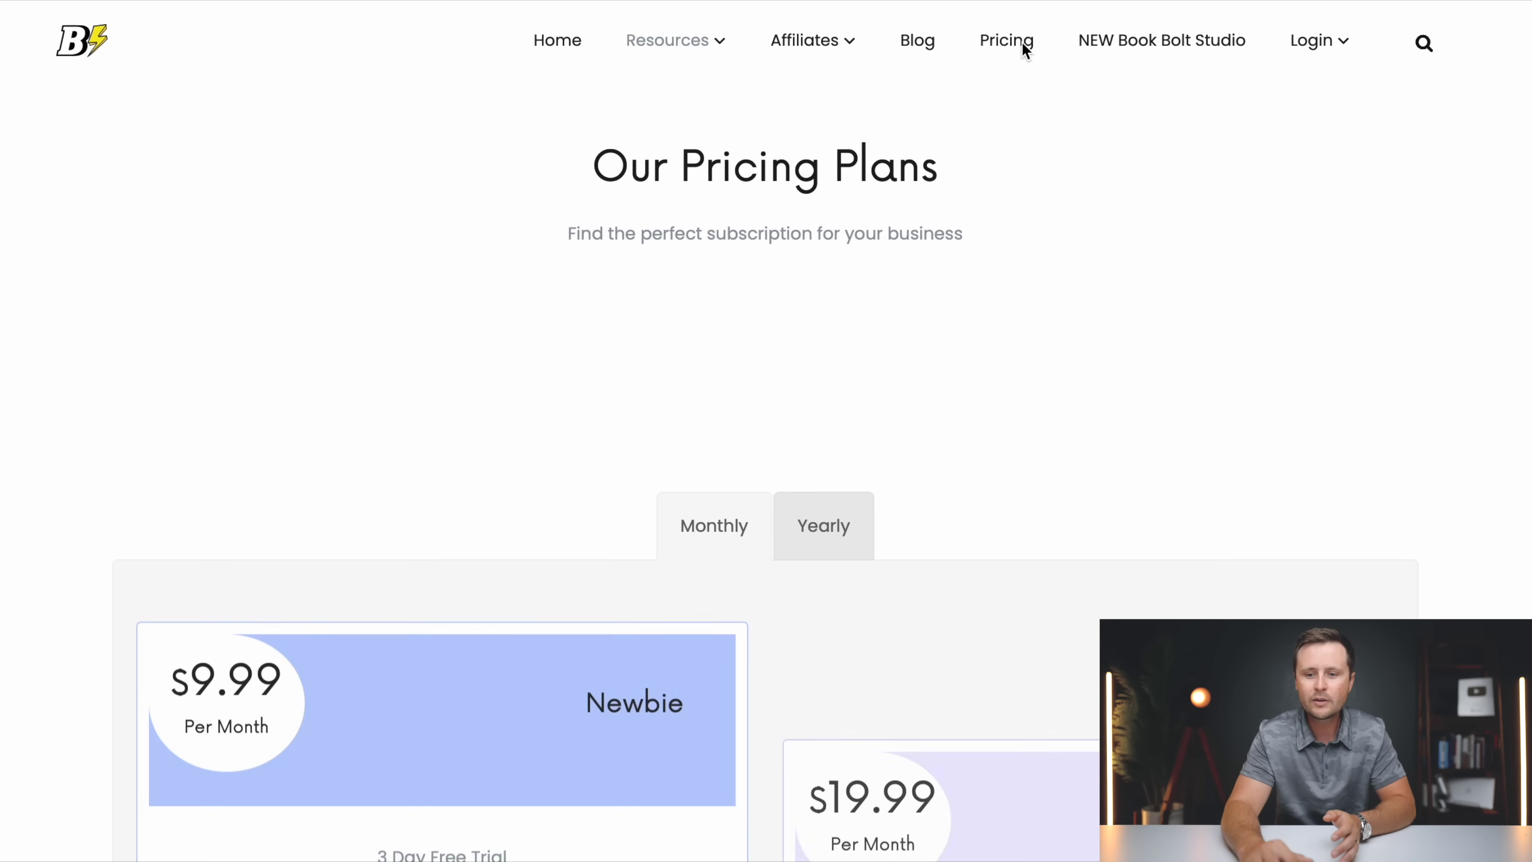
scroll(1487, 584, "down", 5)
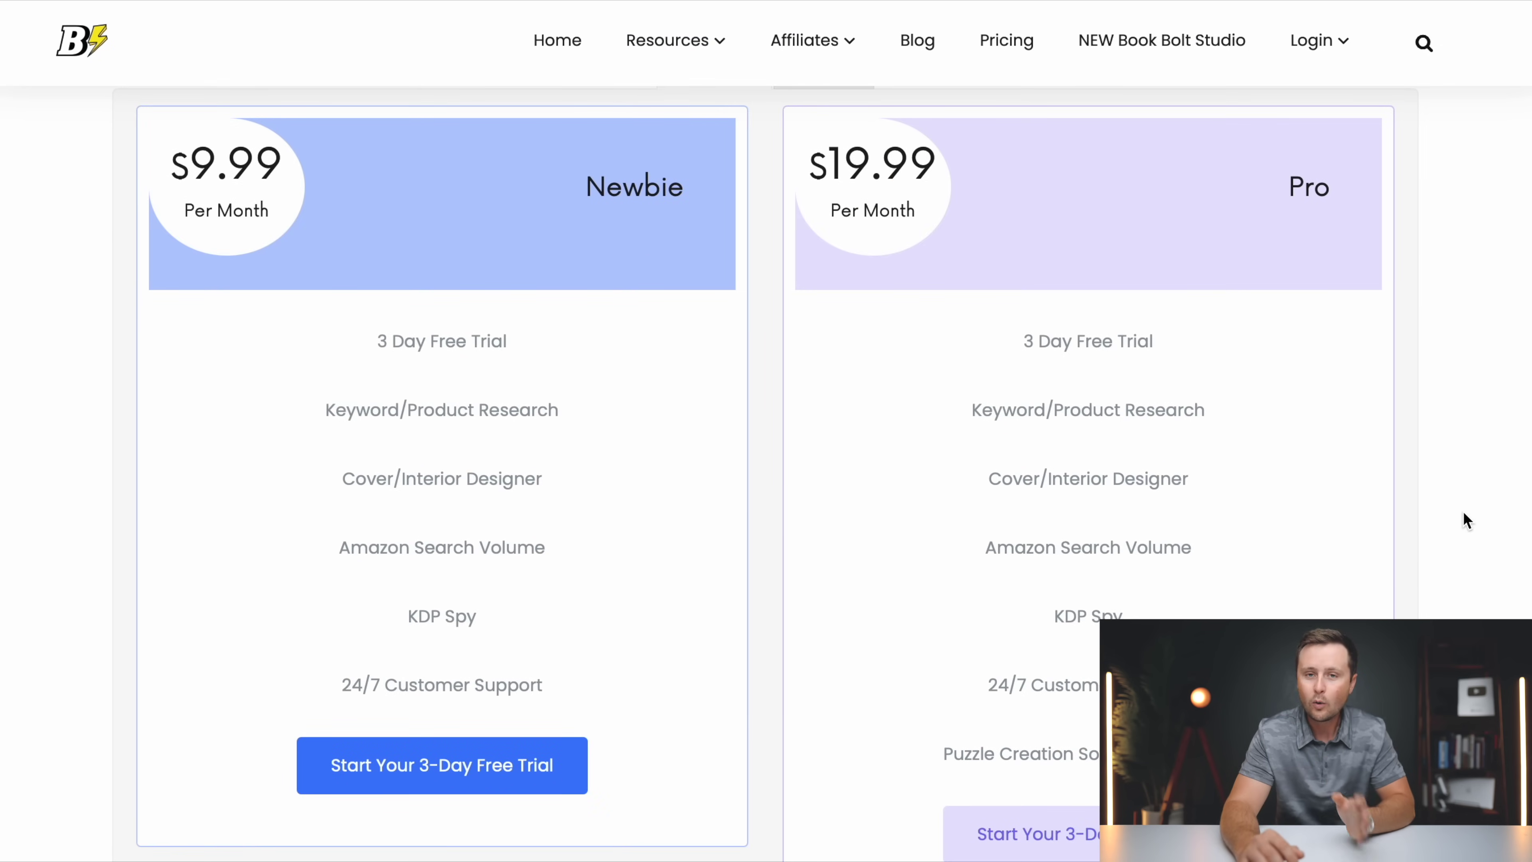
scroll(1464, 520, "down", 5)
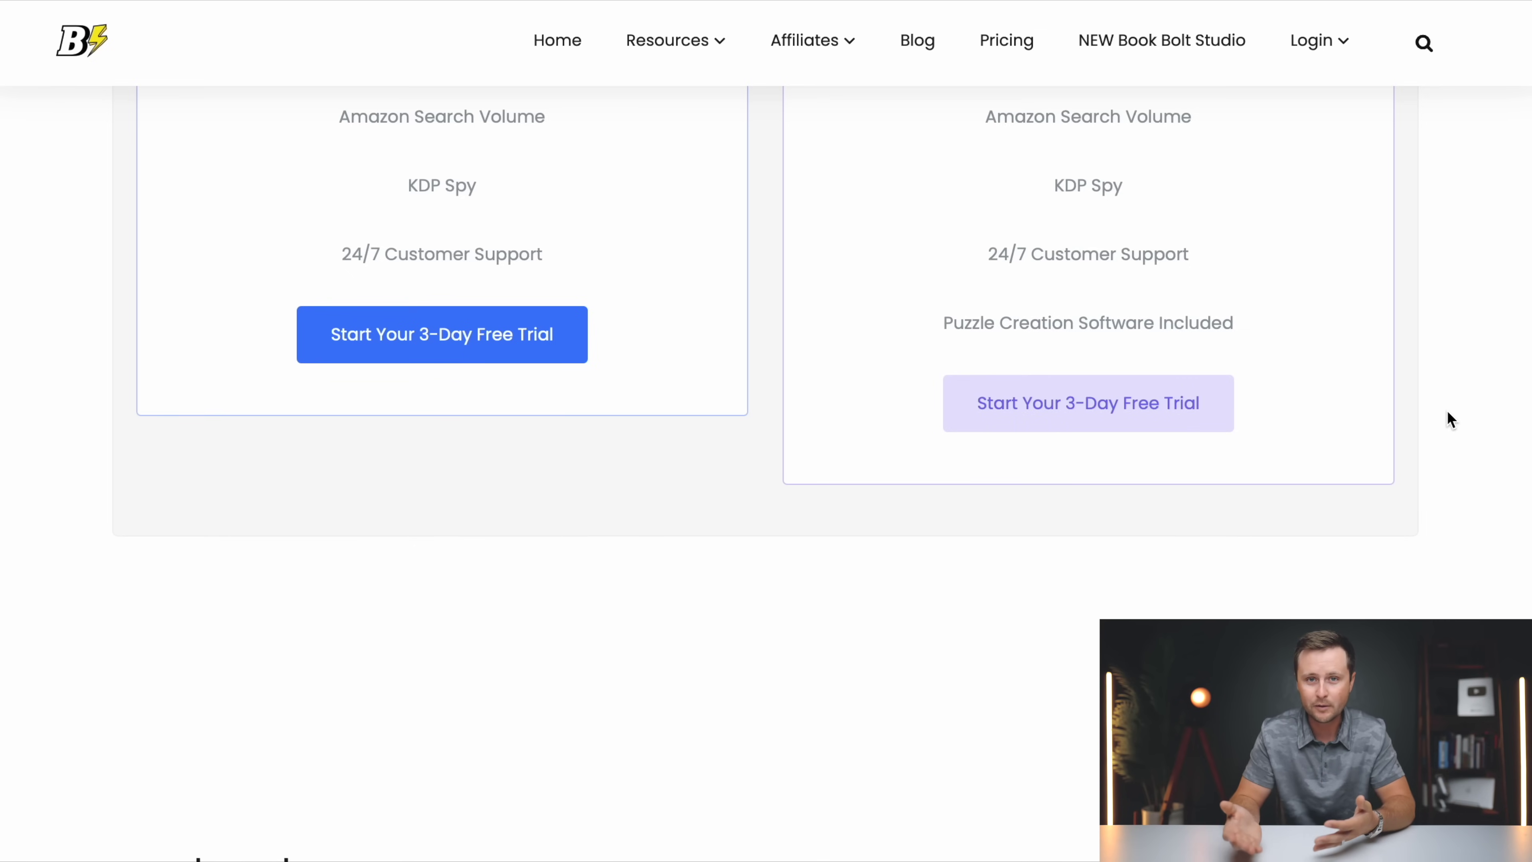
scroll(1484, 416, "down", 1)
scroll(1483, 416, "up", 10)
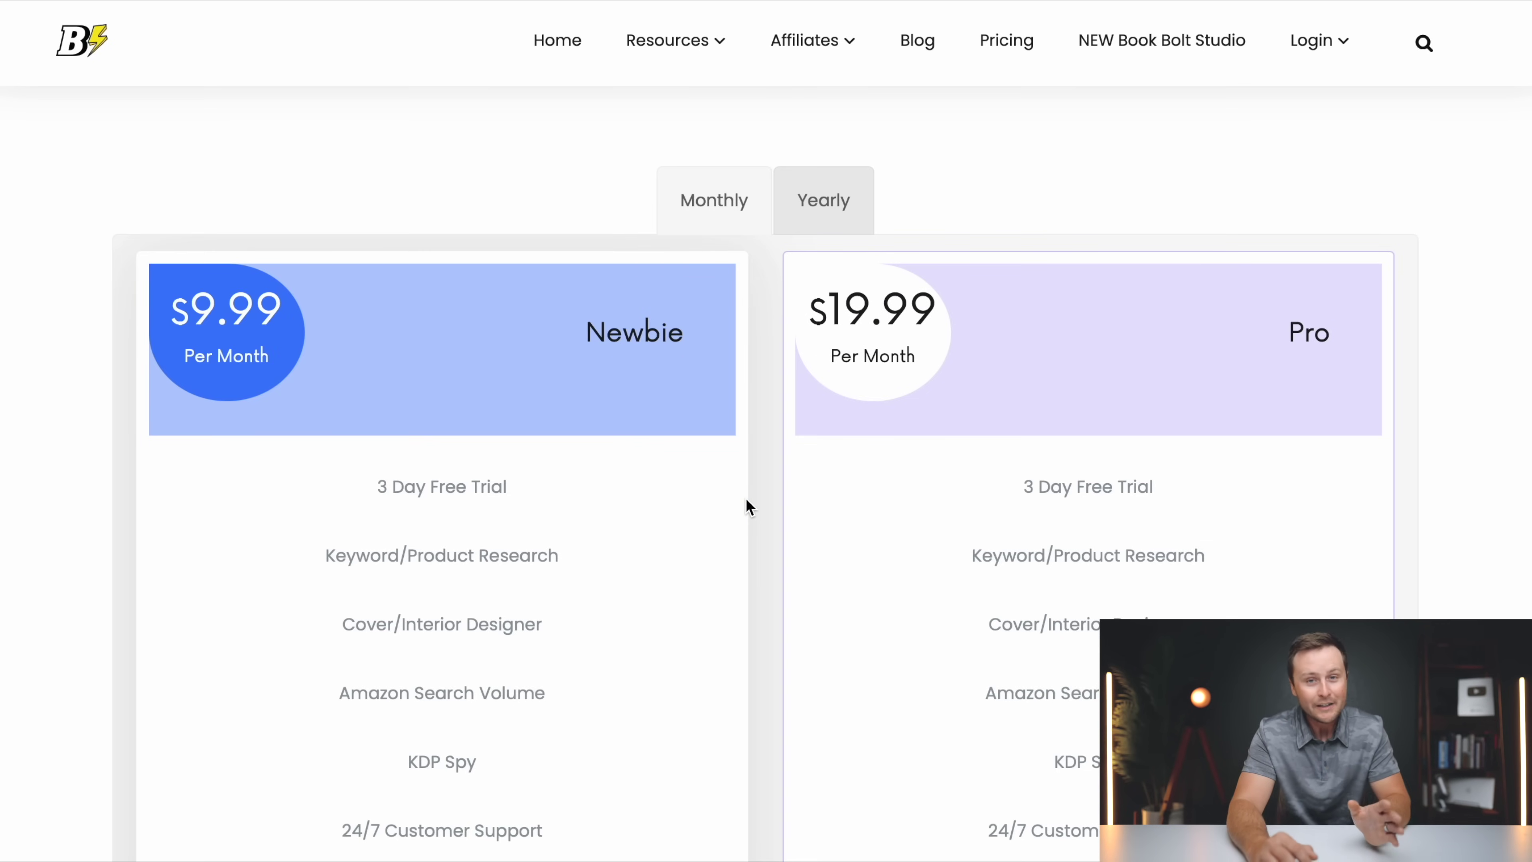
scroll(762, 534, "down", 6)
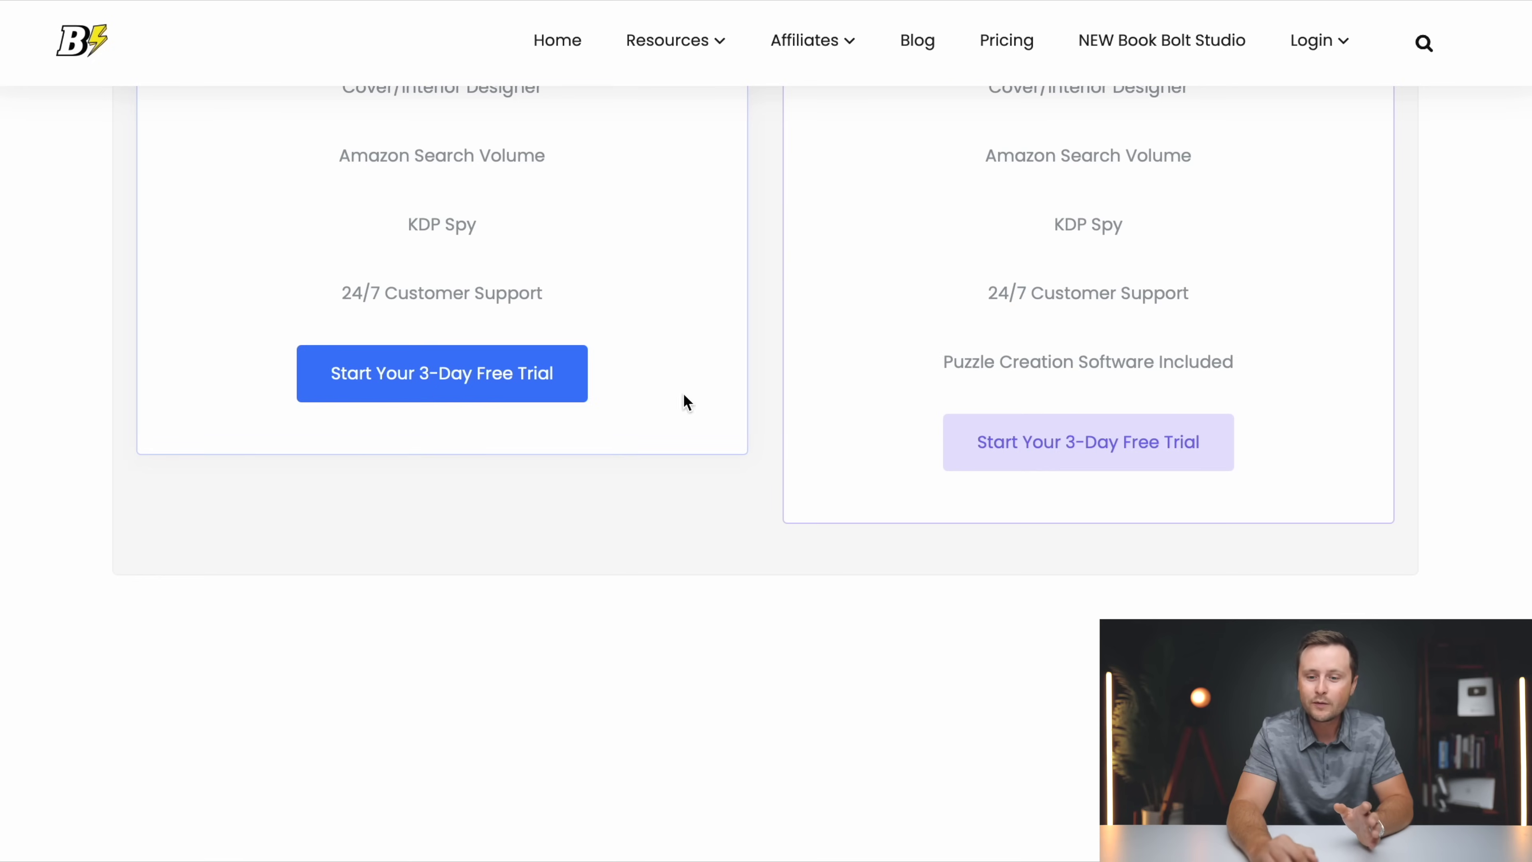
scroll(936, 614, "down", 1)
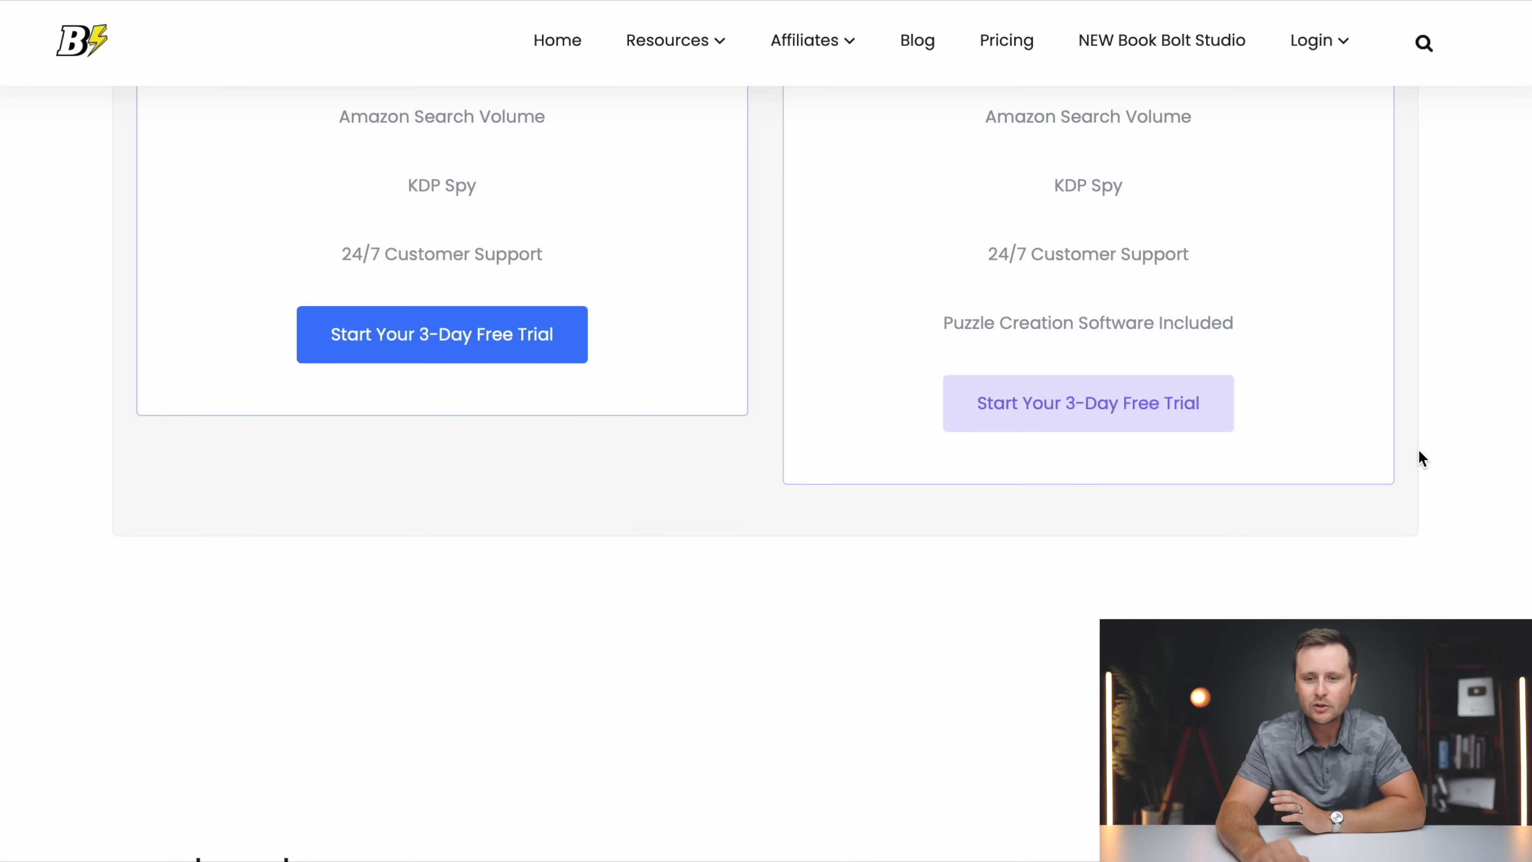
scroll(1419, 450, "up", 10)
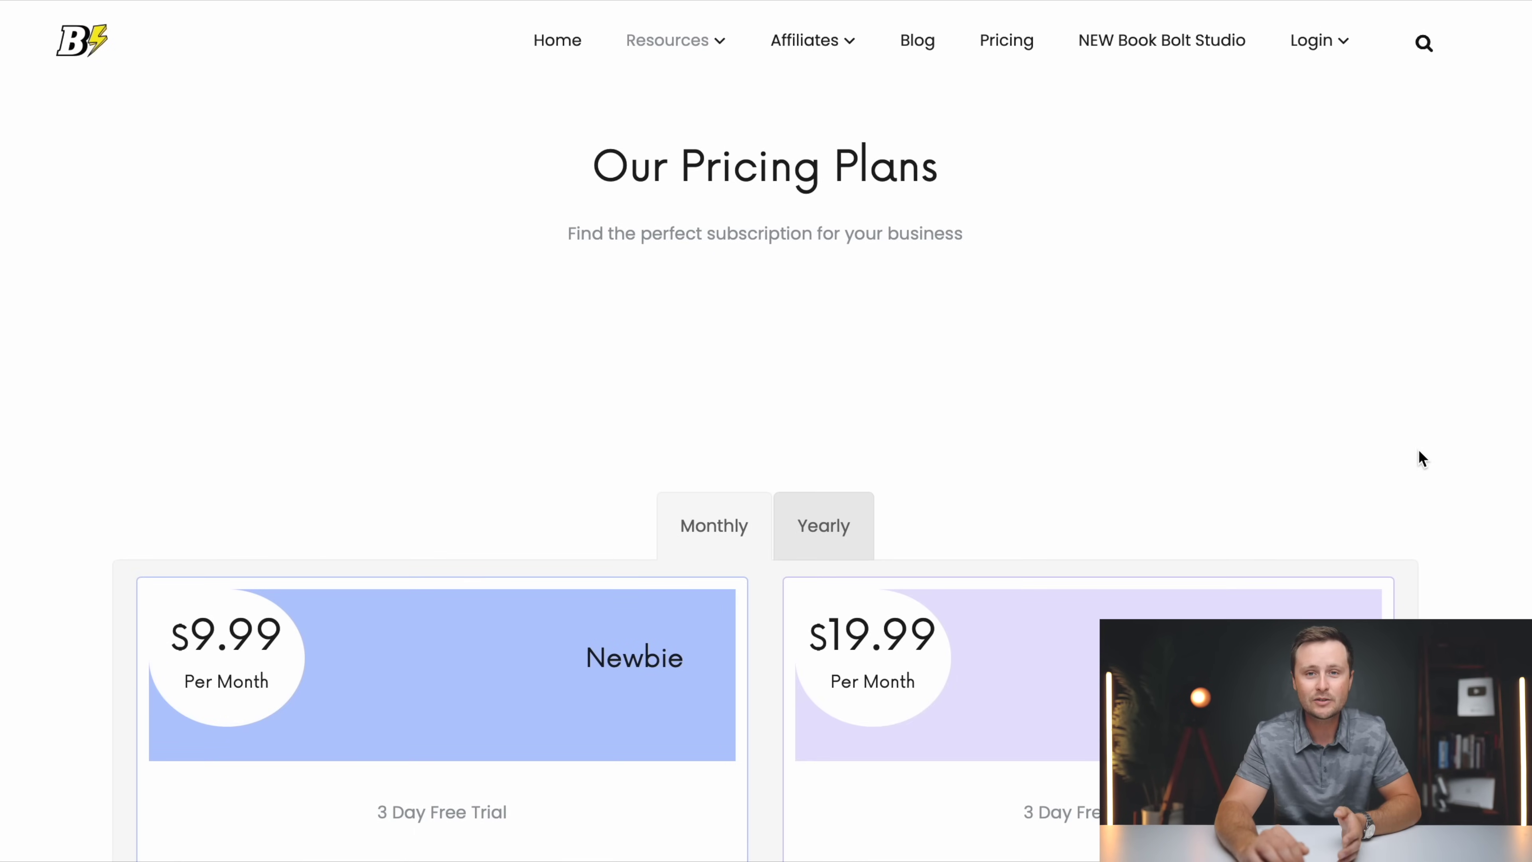
- Open the keyword search page in Book Bolt's research tools
mouse_move(1328, 59)
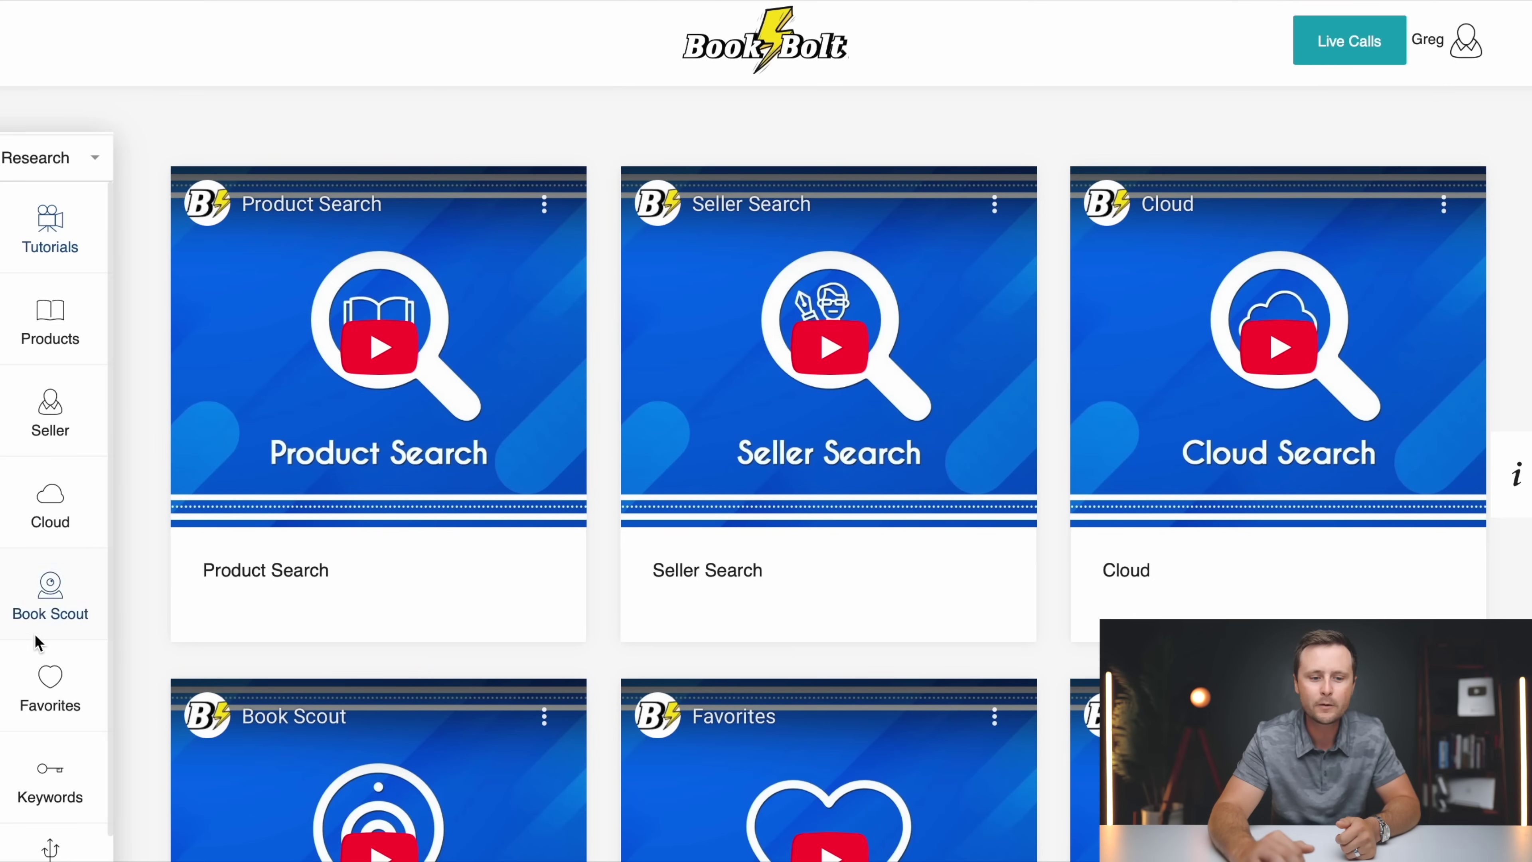
scroll(42, 639, "down", 3)
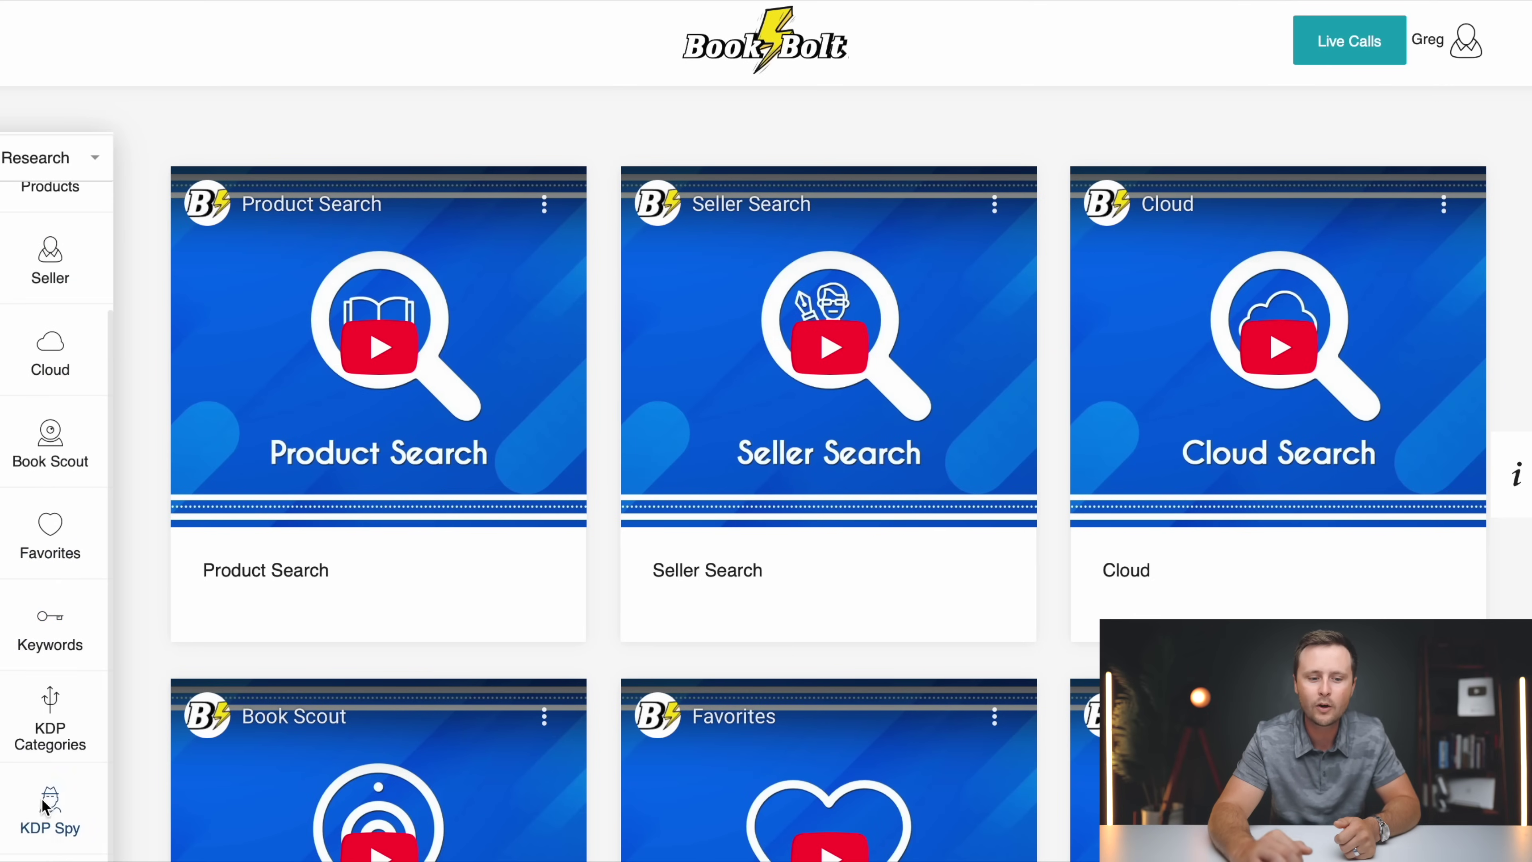
scroll(61, 445, "up", 1)
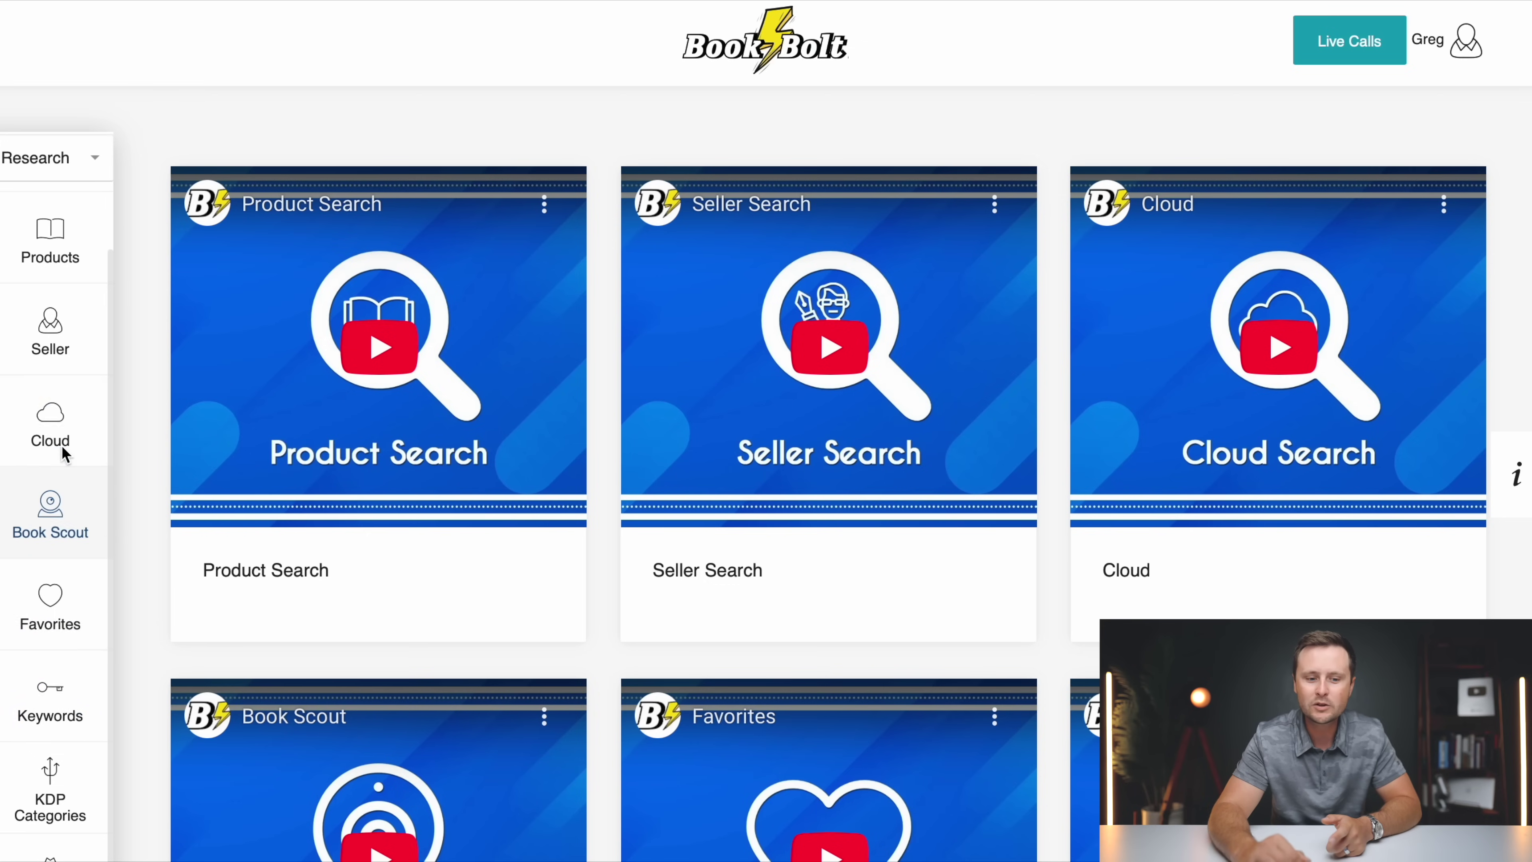
left_click(48, 700)
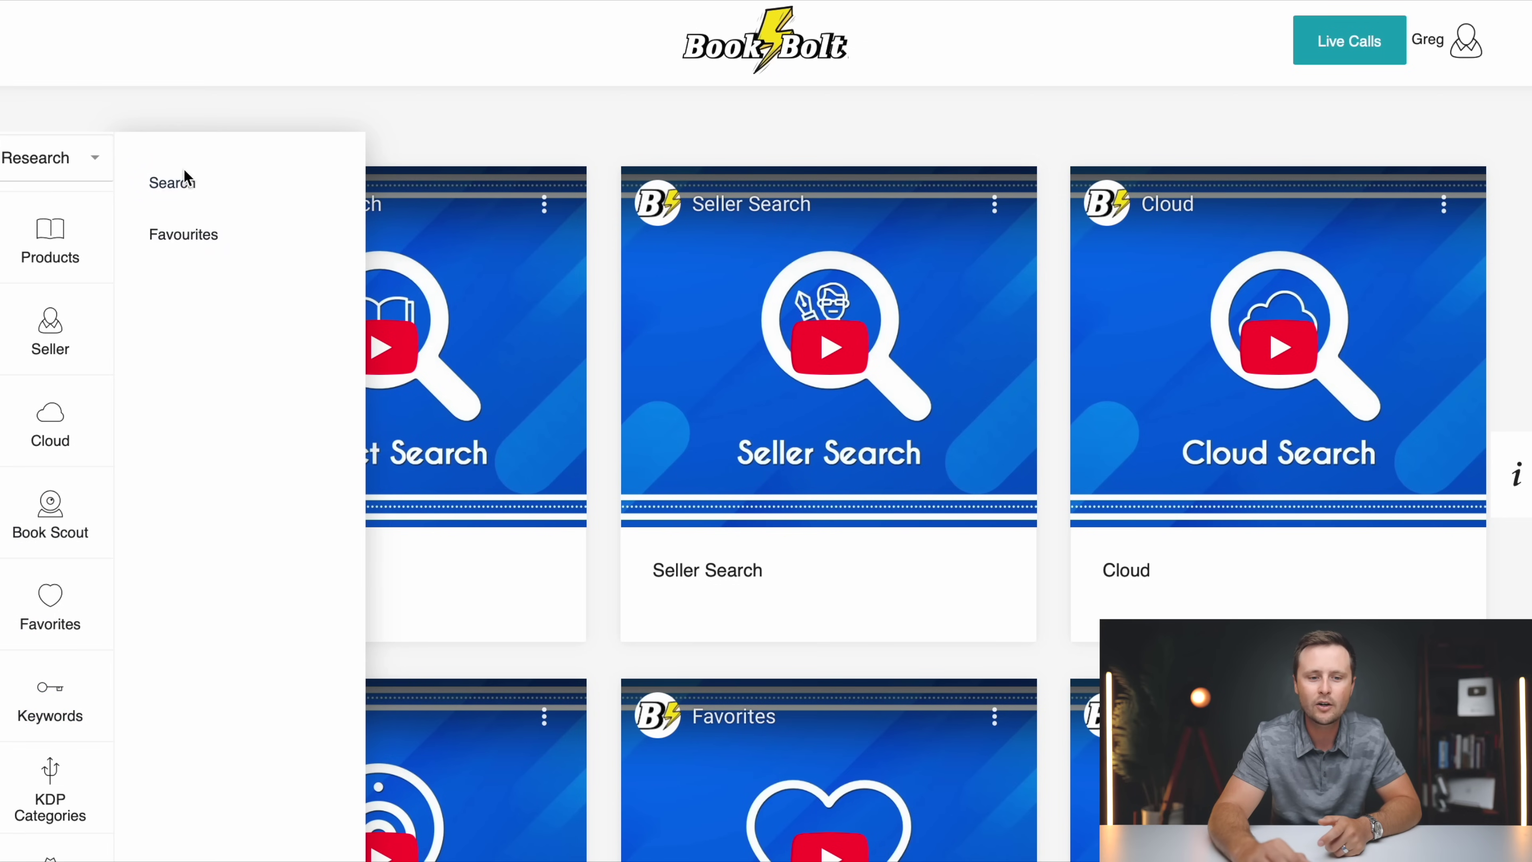
left_click(173, 187)
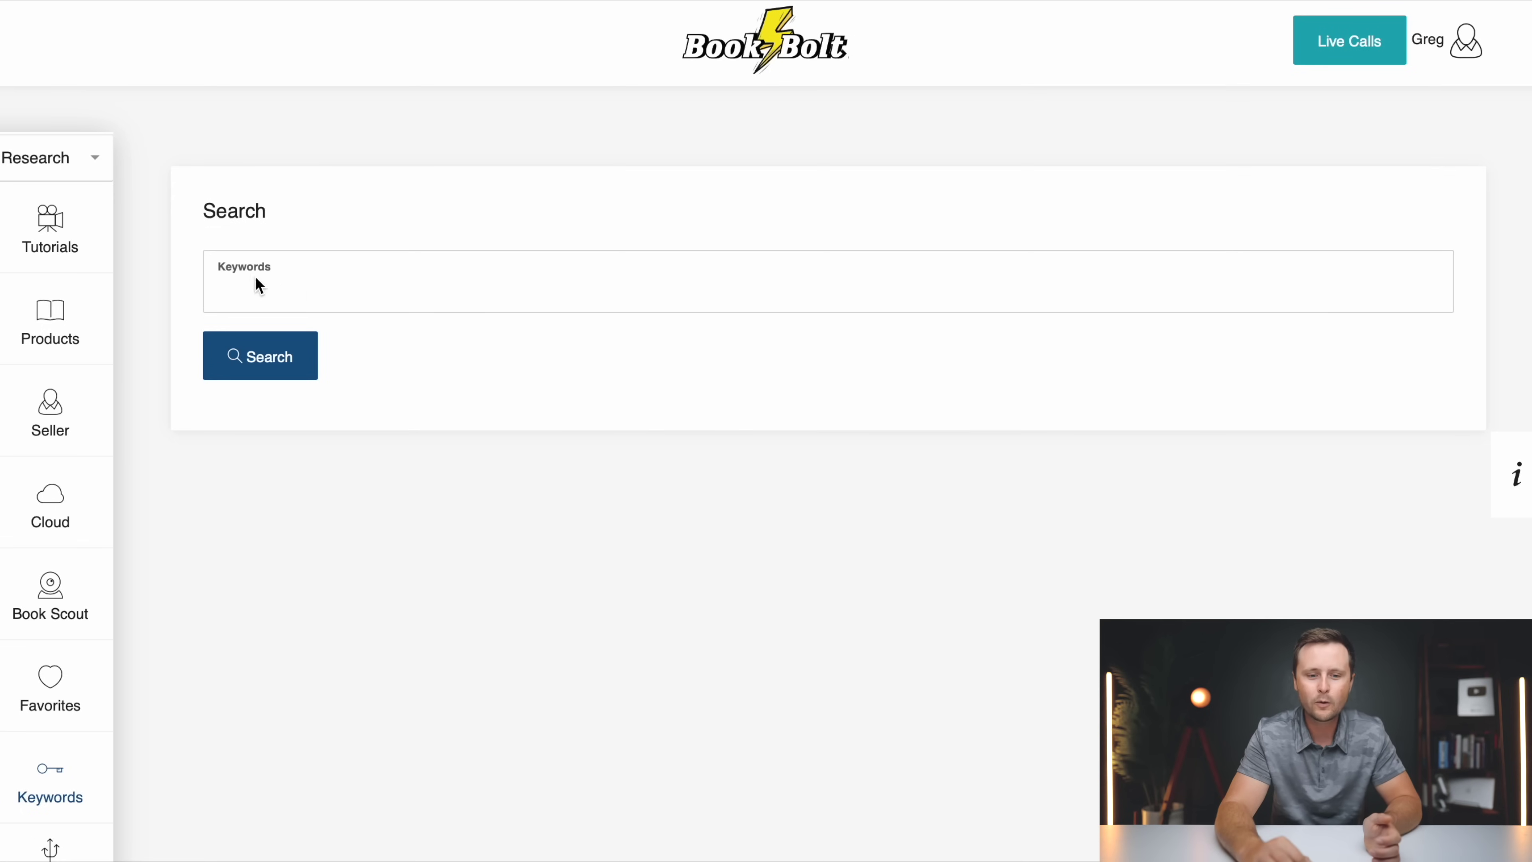
- Run a keyword search for "crossword"
left_click(293, 304)
type("crosswor")
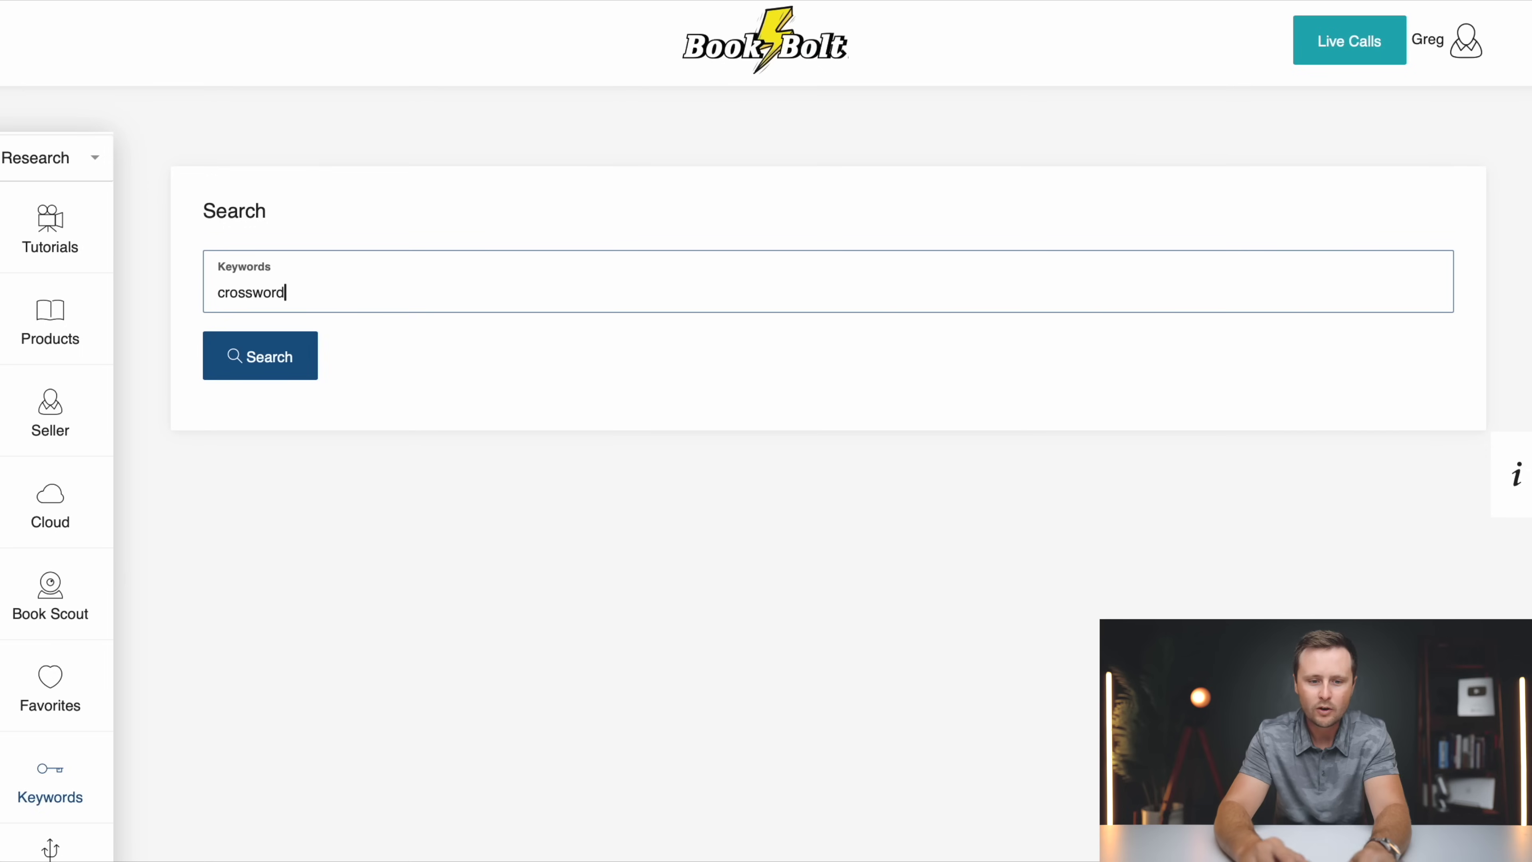
type("d")
left_click(267, 359)
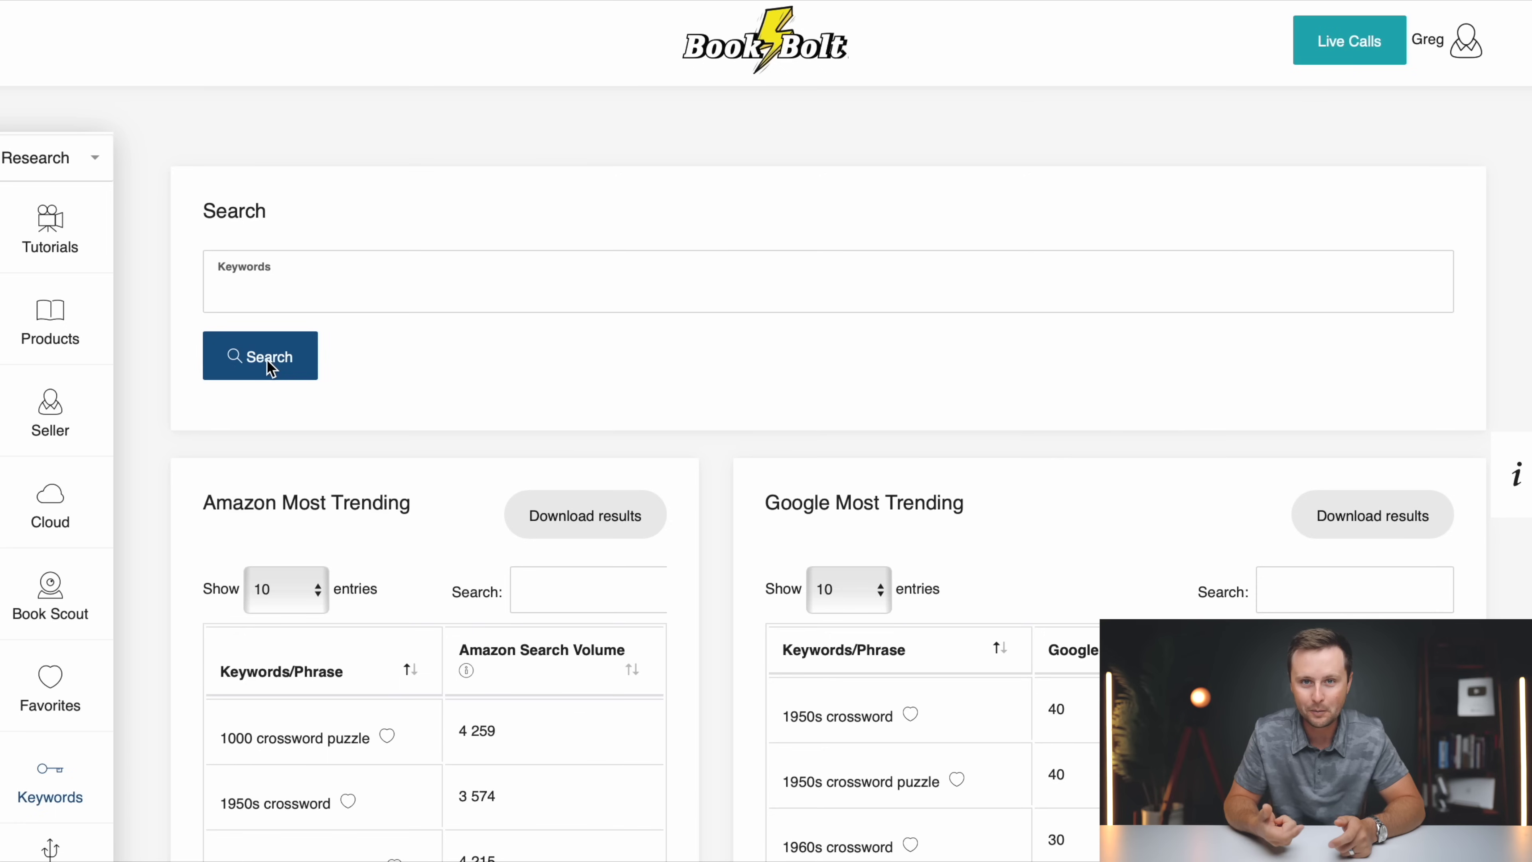
- Set the Amazon Most Trending table to show 100 entries and skim the extended keyword list
scroll(438, 527, "down", 5)
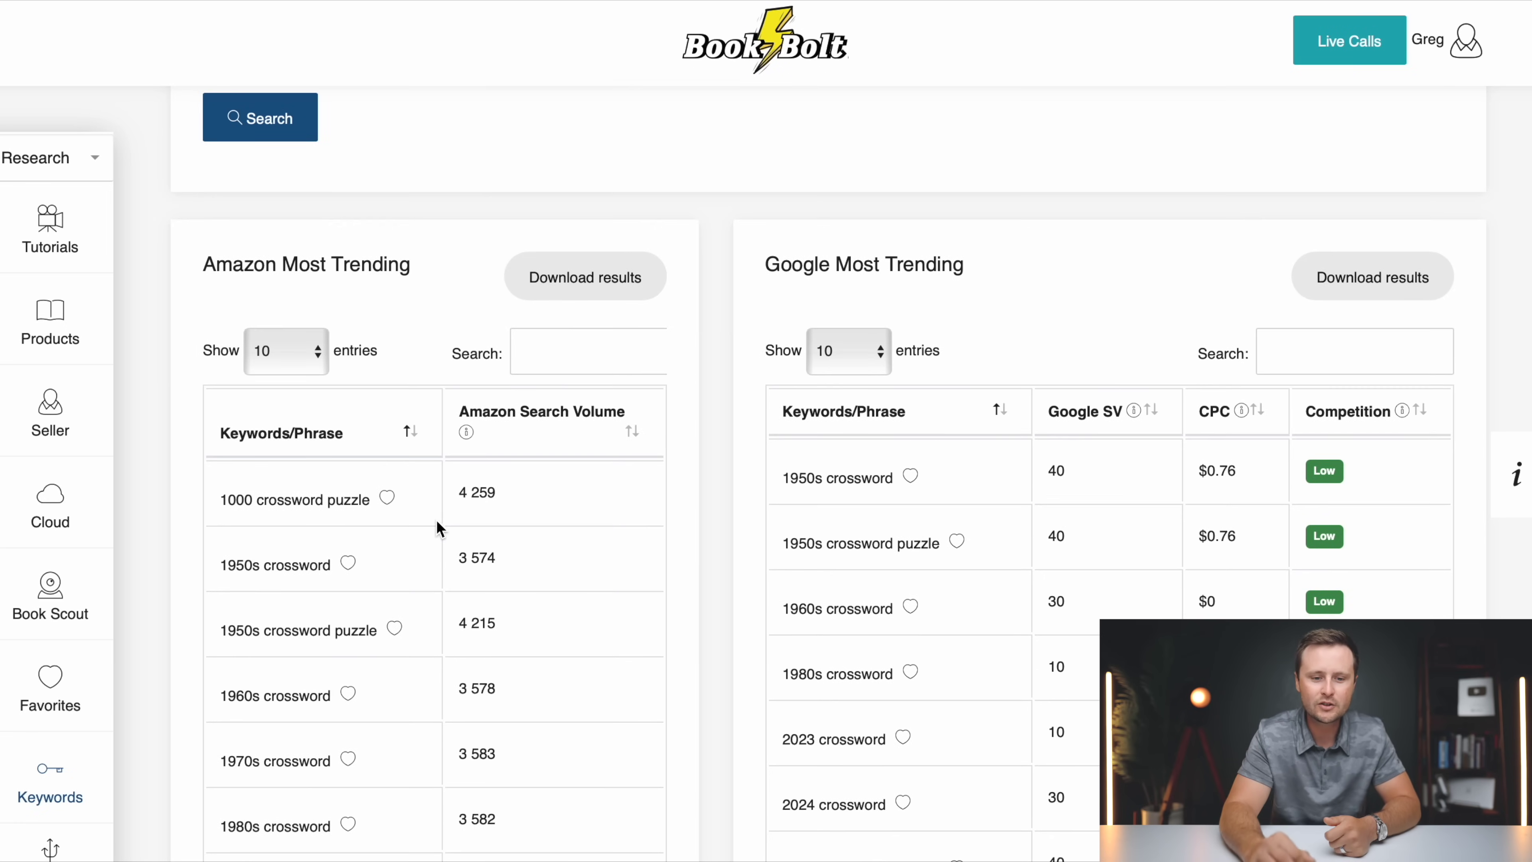
left_click(277, 353)
left_click(274, 418)
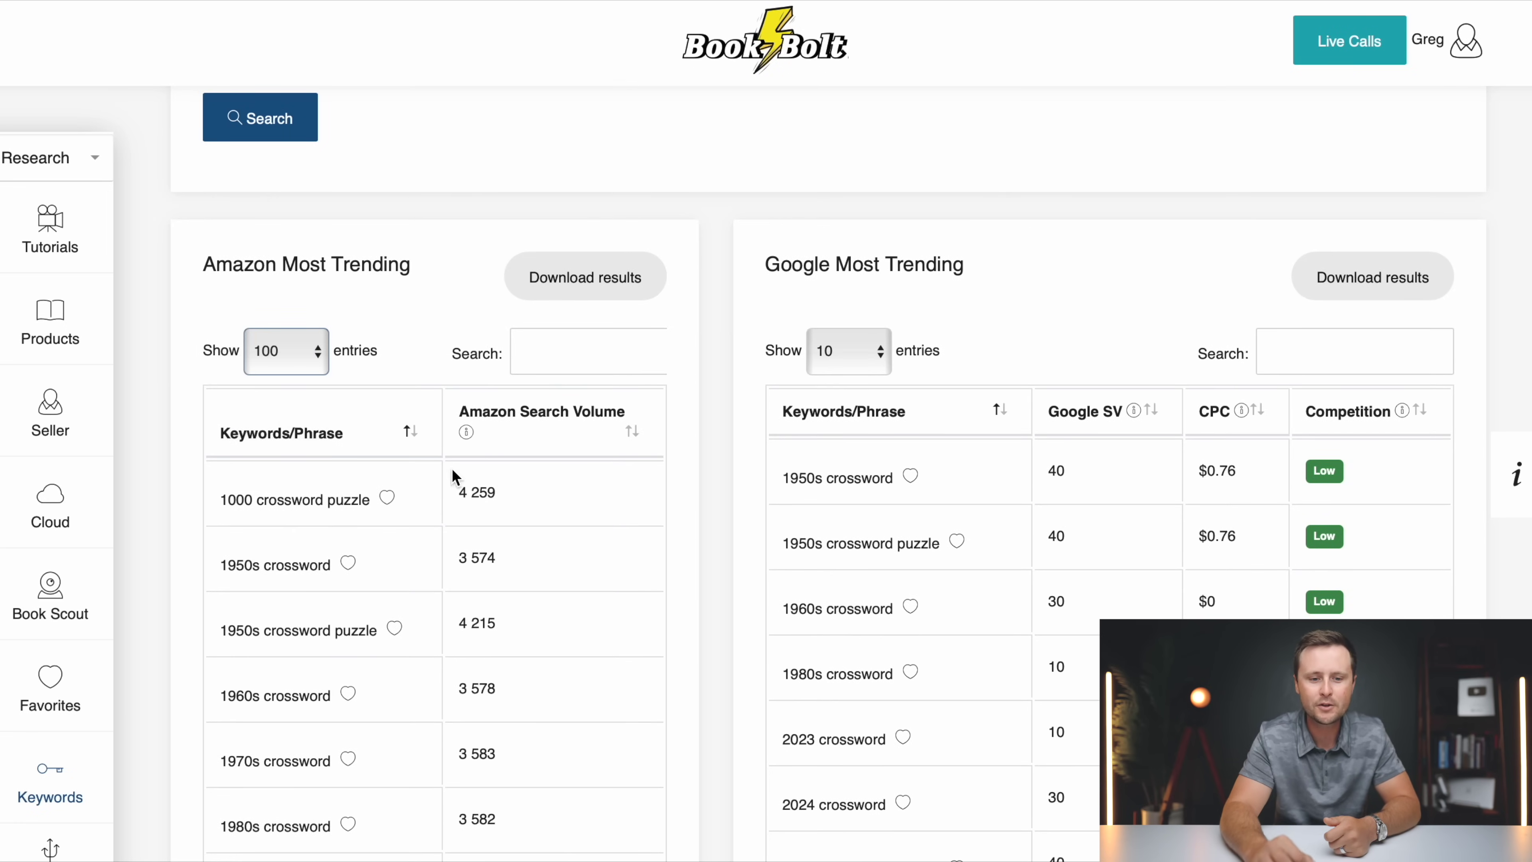
scroll(454, 574, "down", 15)
scroll(456, 579, "down", 5)
scroll(456, 580, "up", 20)
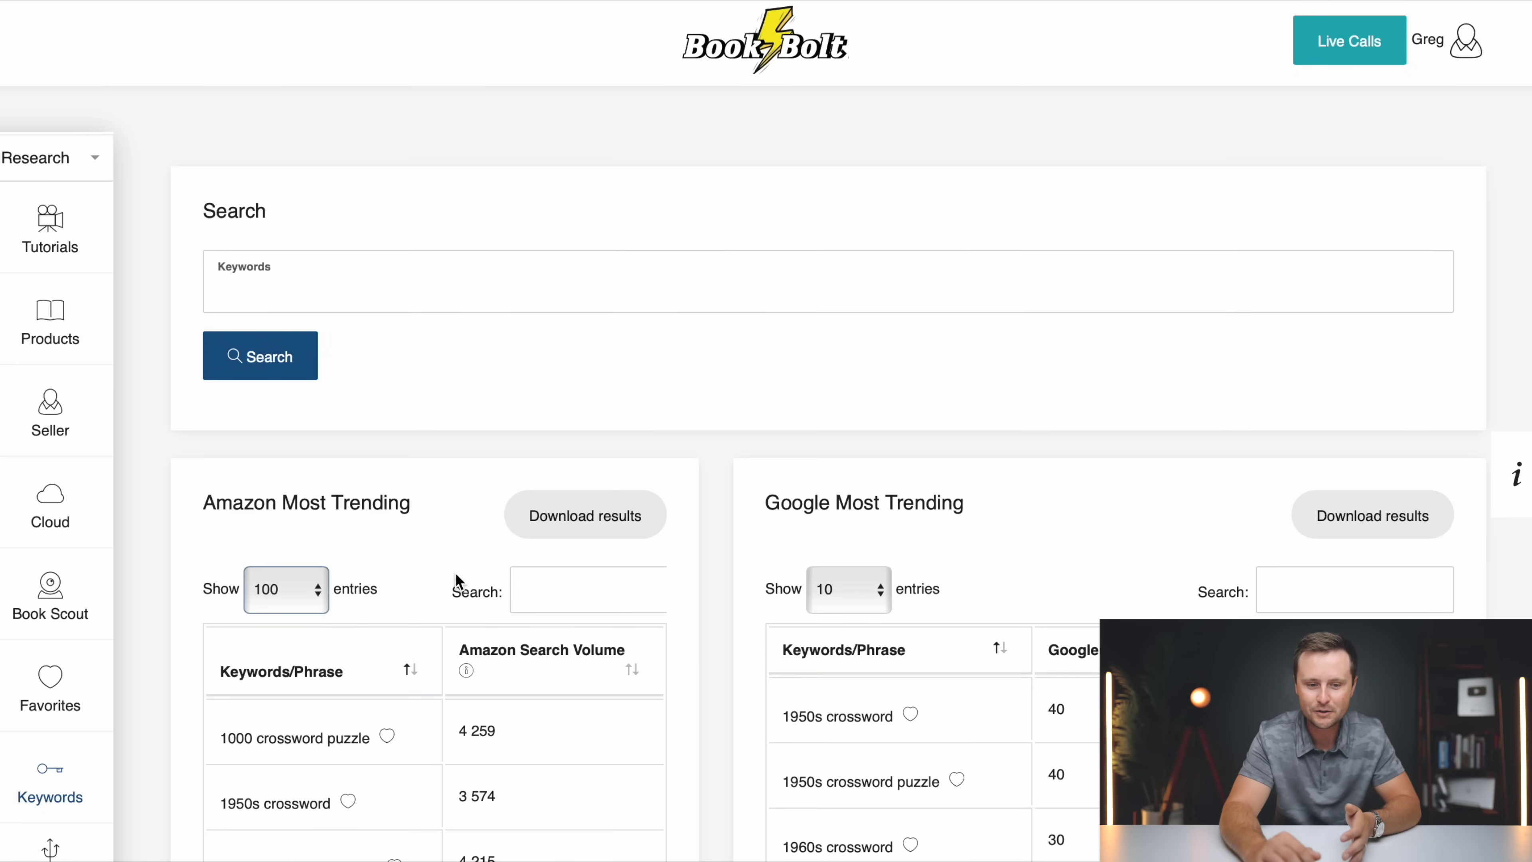
- Save the keywords "anatomy crossword" and "animal crossword" from the Amazon Most Trending list to favorites
scroll(455, 573, "down", 8)
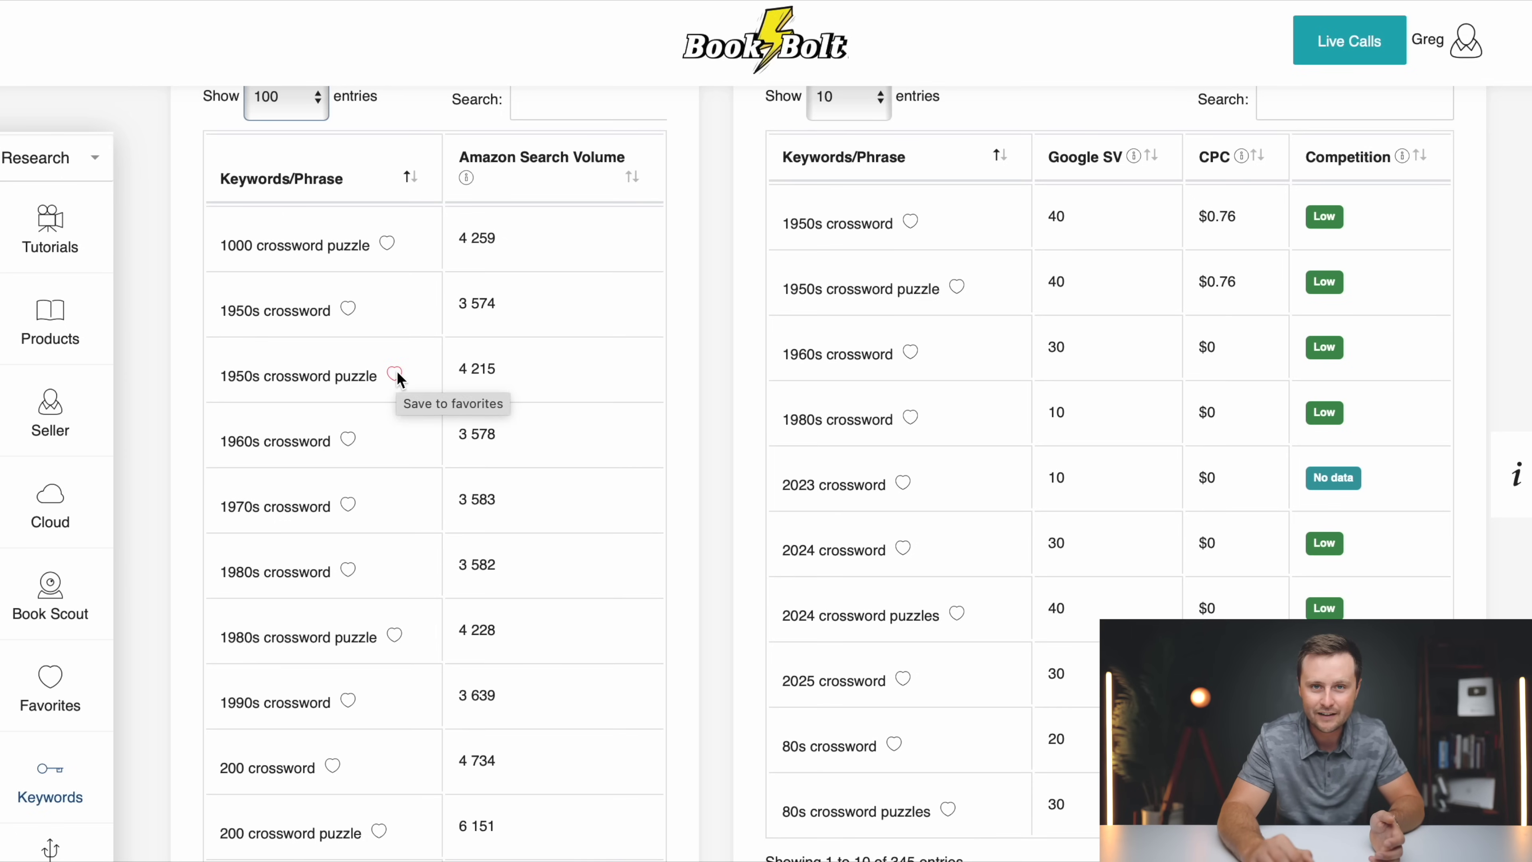
scroll(261, 648, "down", 10)
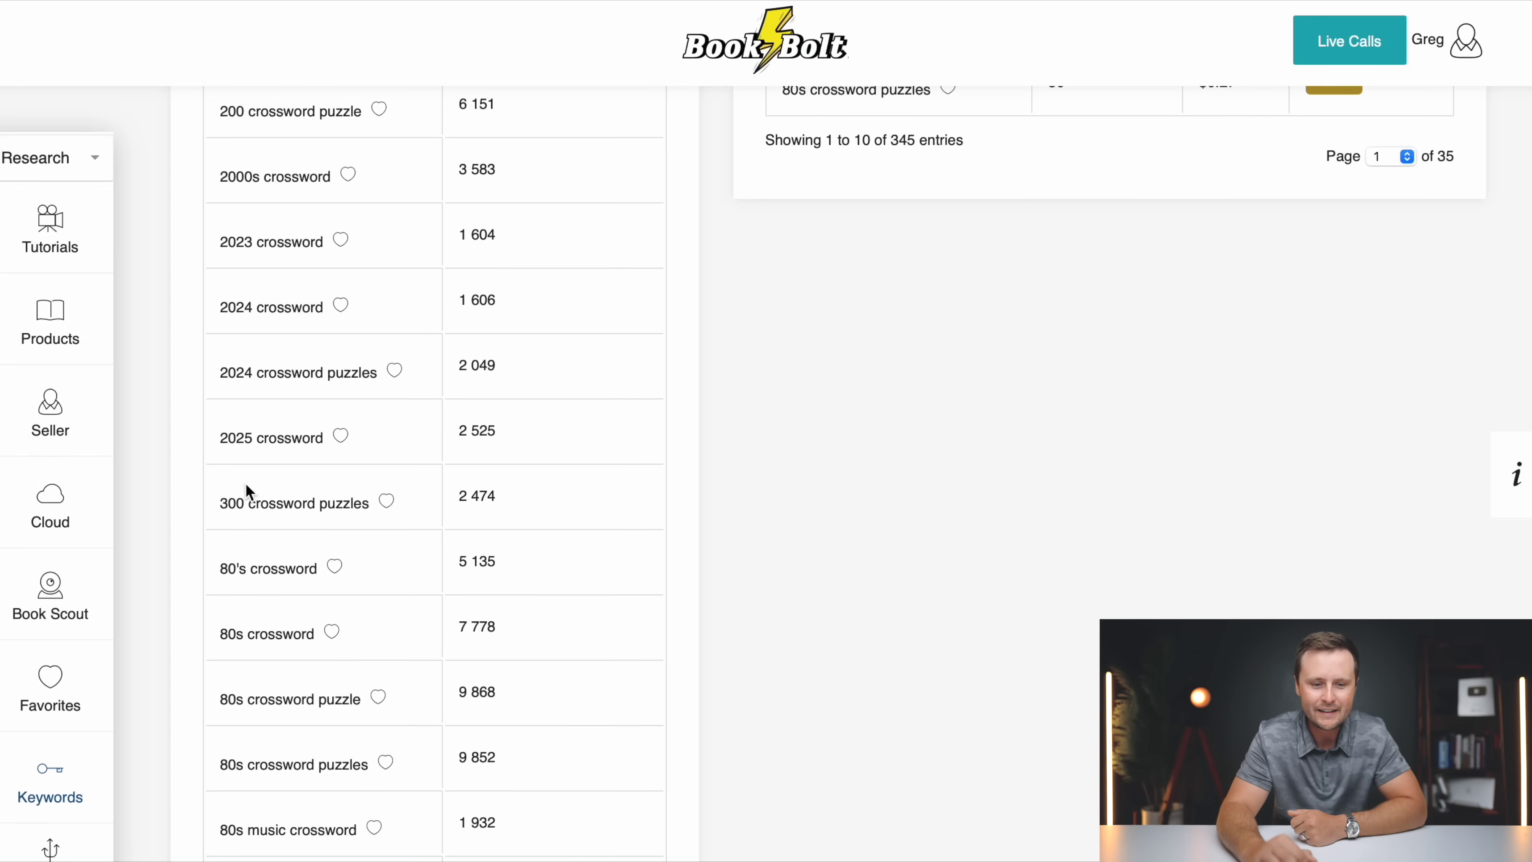
scroll(270, 670, "down", 3)
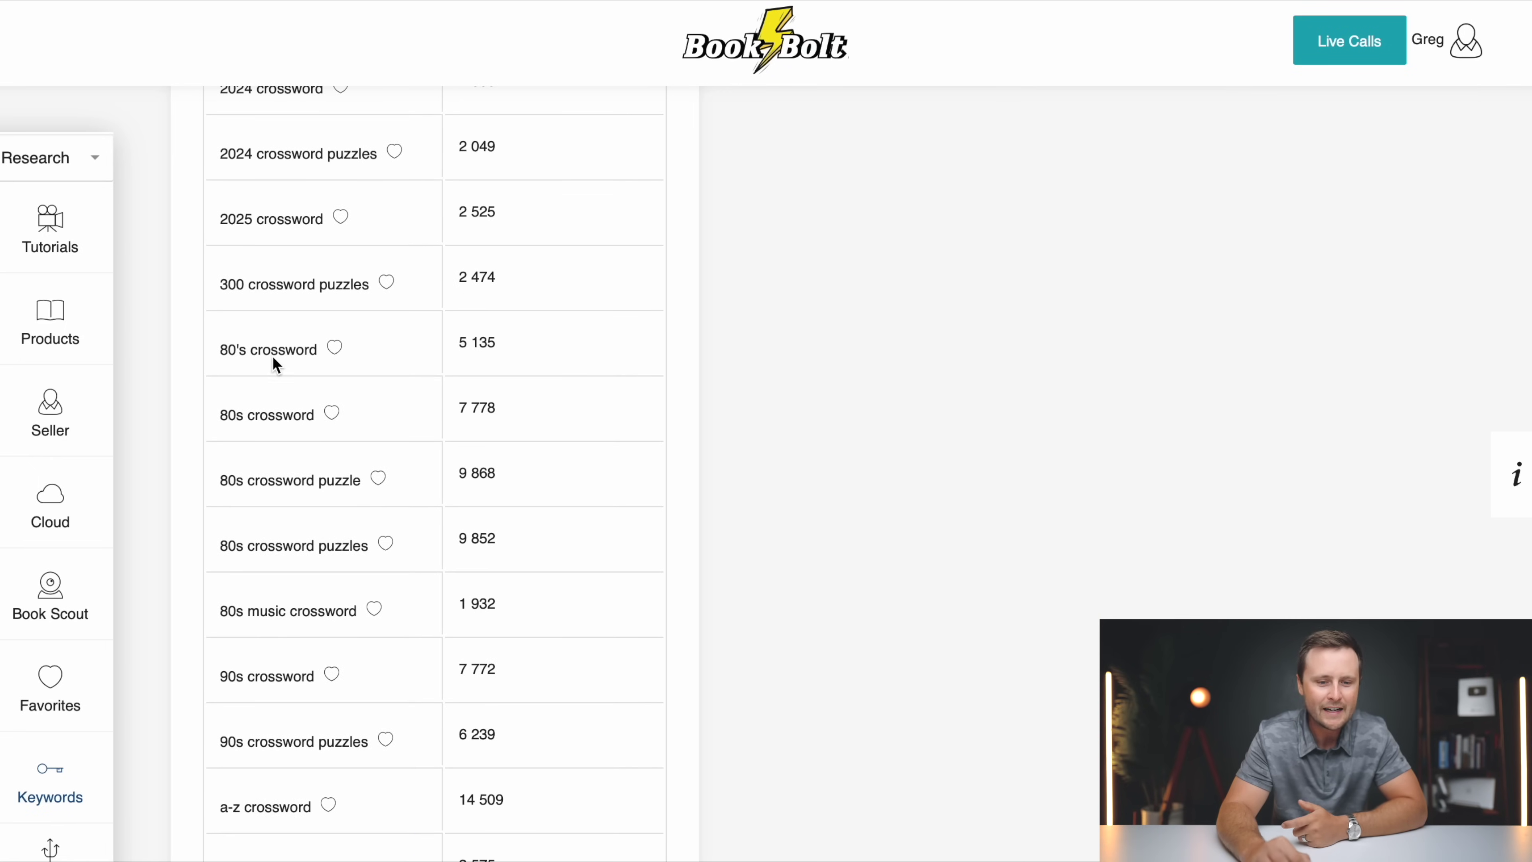
scroll(298, 551, "down", 8)
scroll(298, 552, "down", 2)
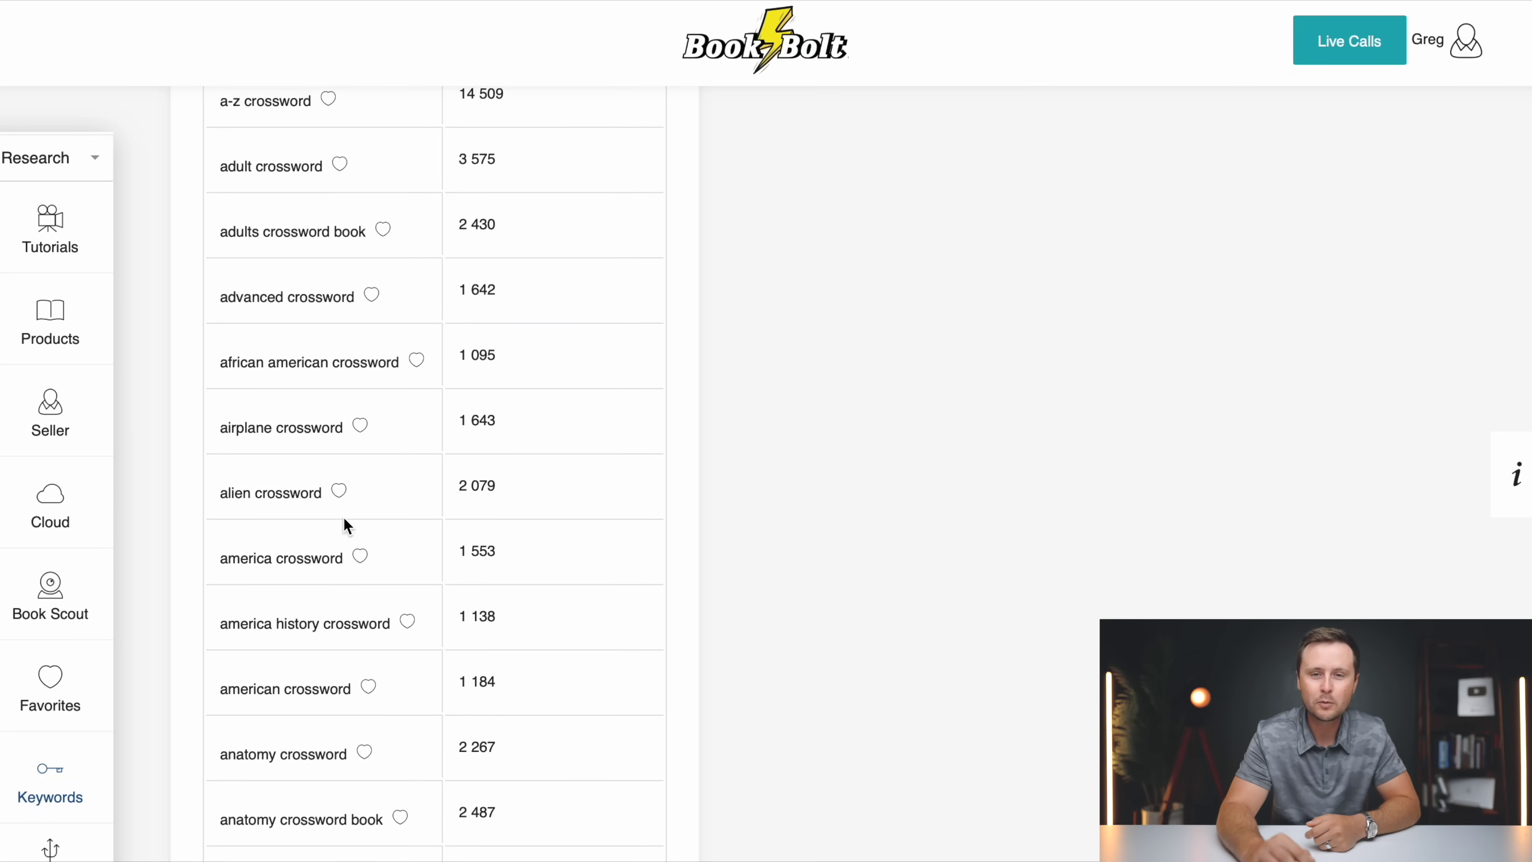
scroll(319, 439, "down", 4)
scroll(318, 438, "down", 1)
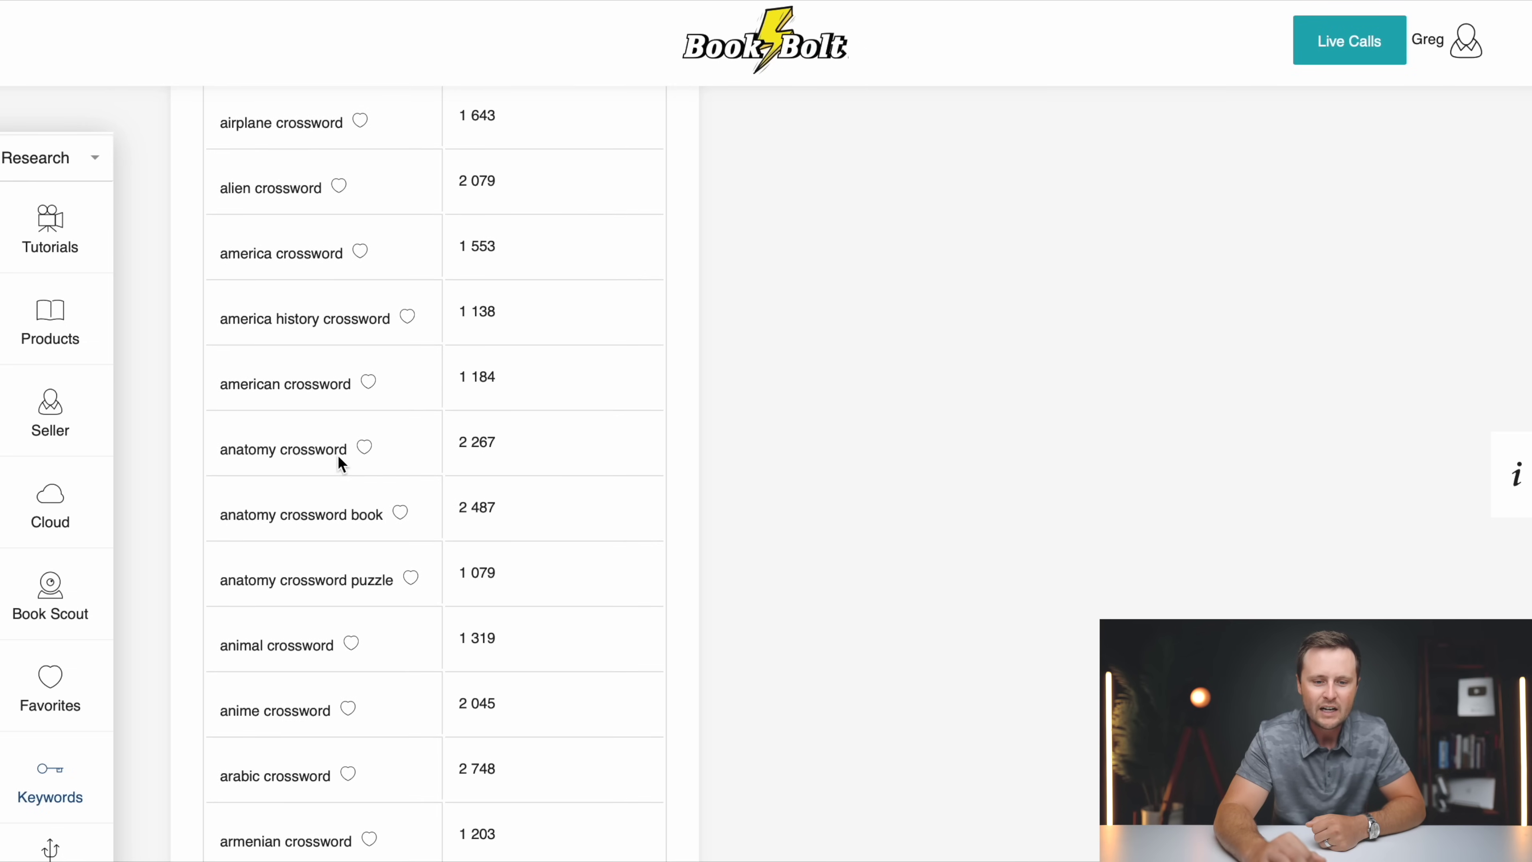
left_click(364, 447)
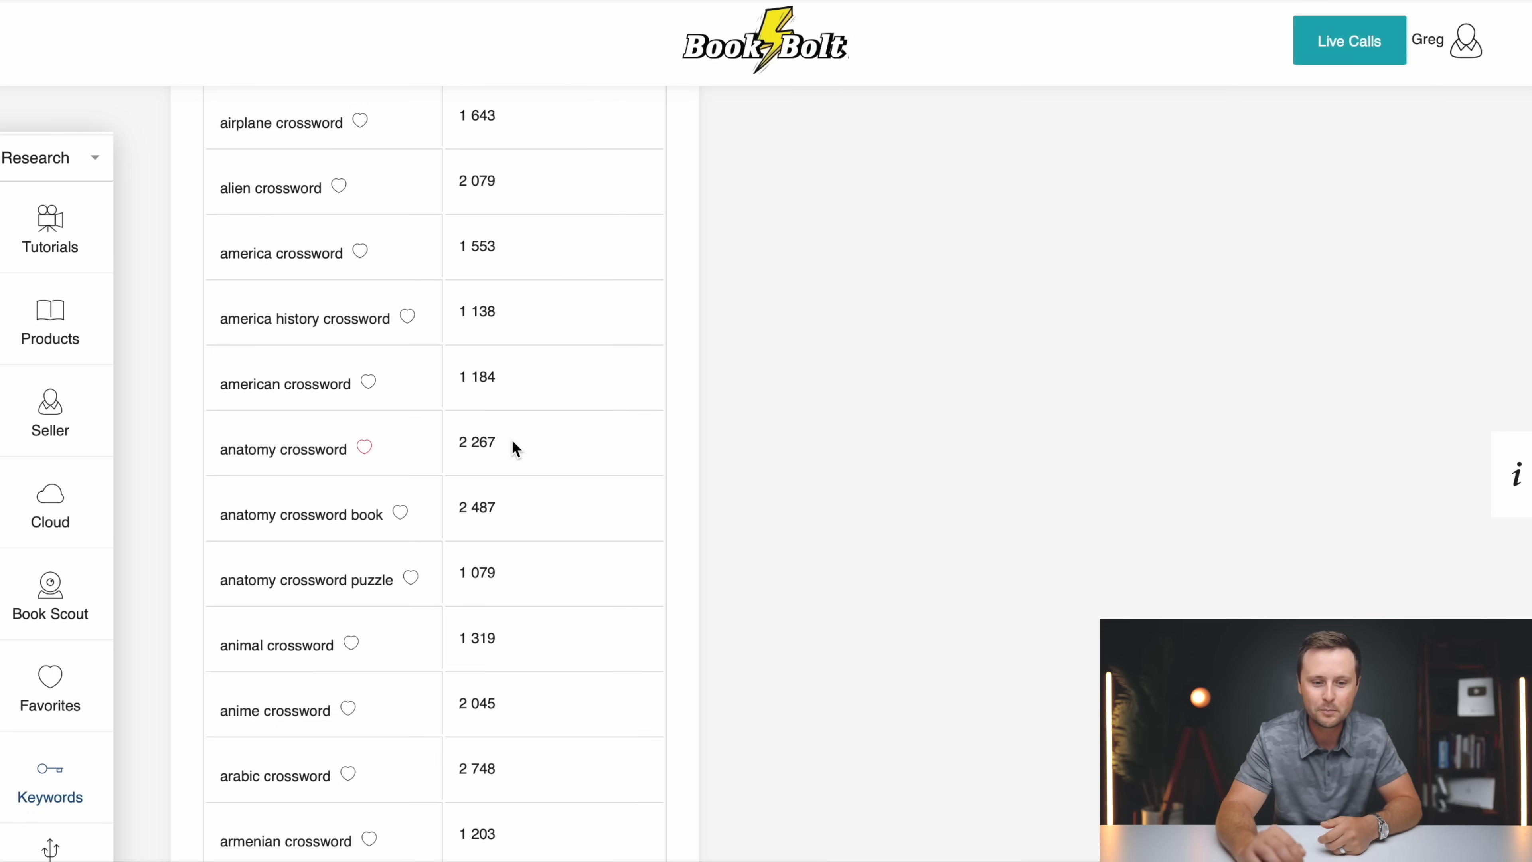
scroll(513, 442, "down", 4)
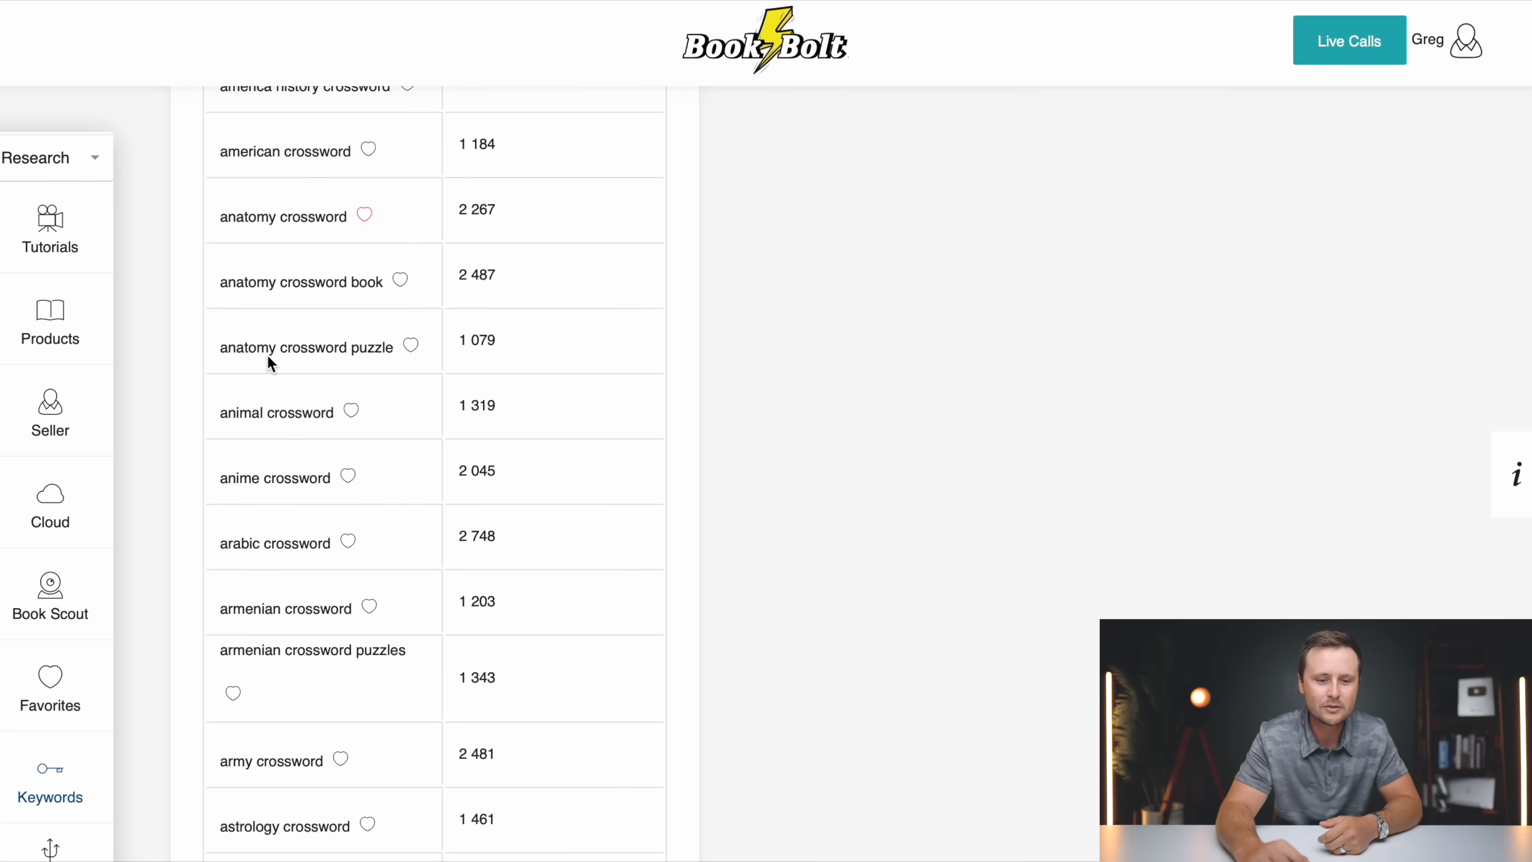
left_click(352, 411)
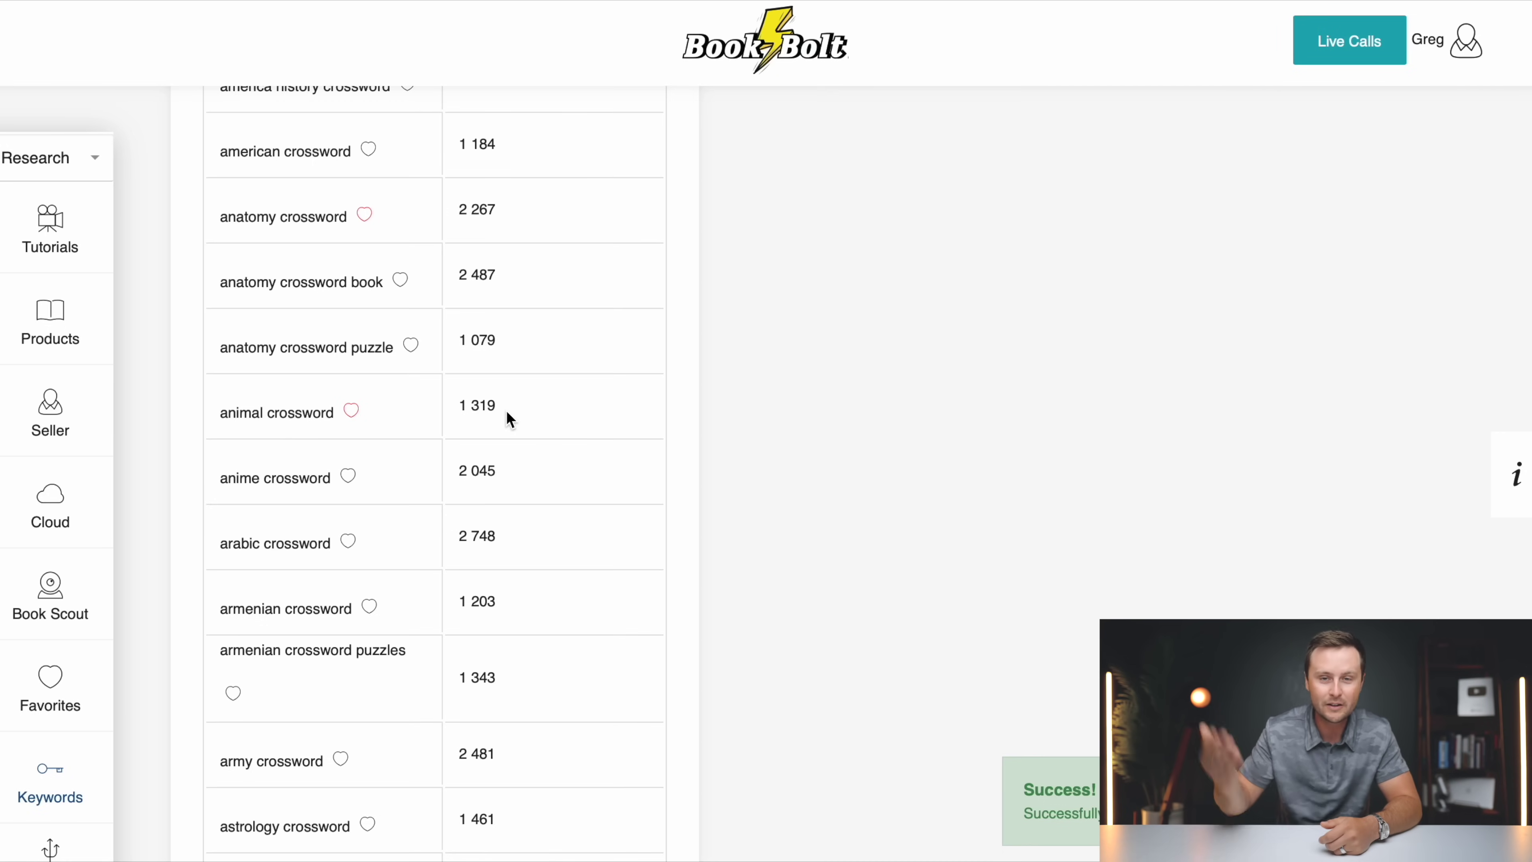
- Save the keyword "bible crossword" from the Amazon Most Trending list to favorites
scroll(312, 467, "down", 6)
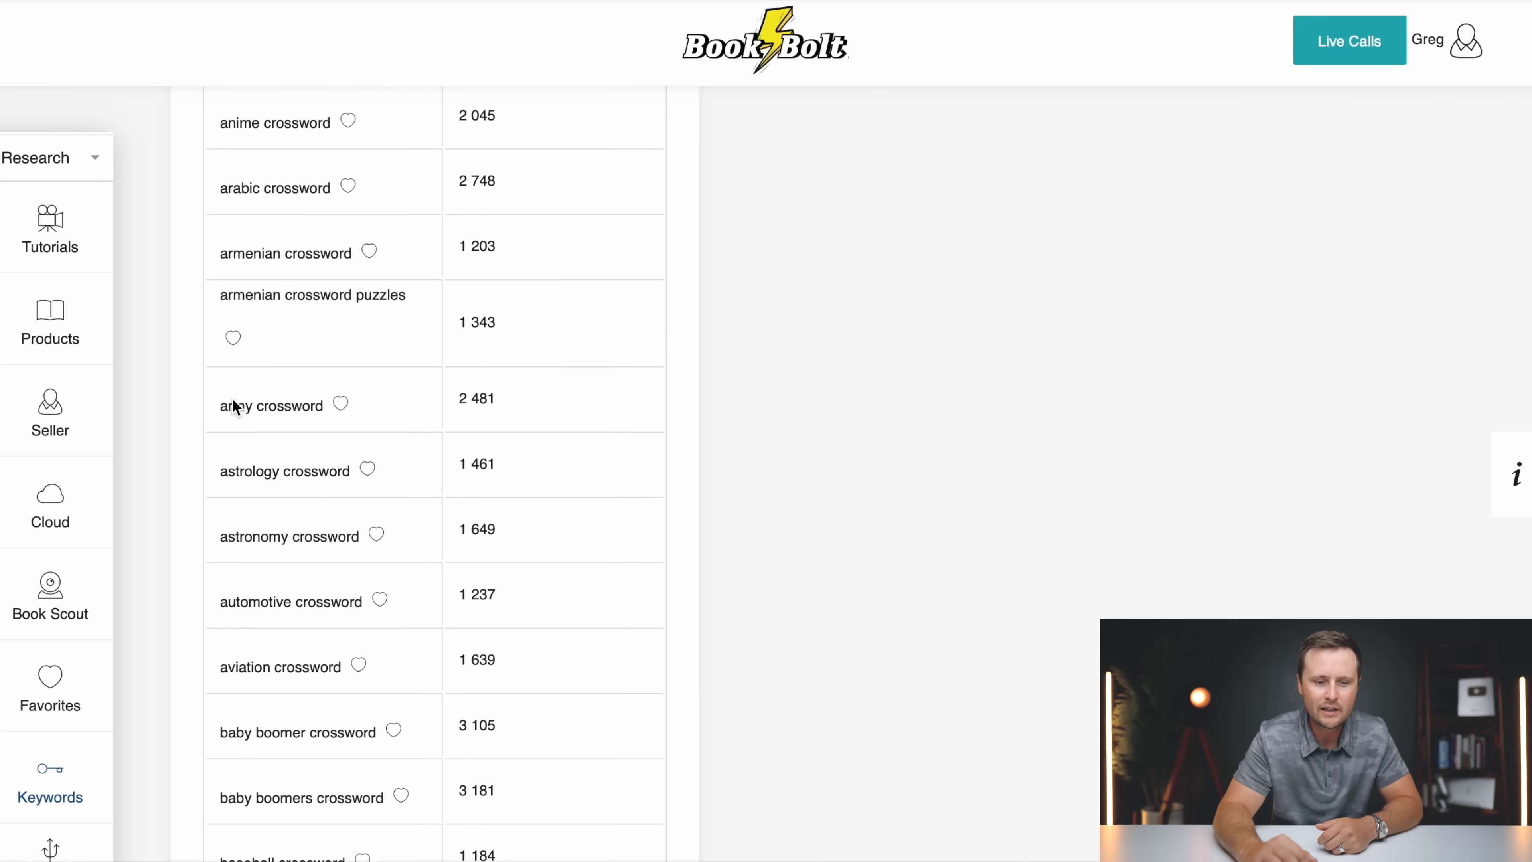
scroll(274, 722, "down", 2)
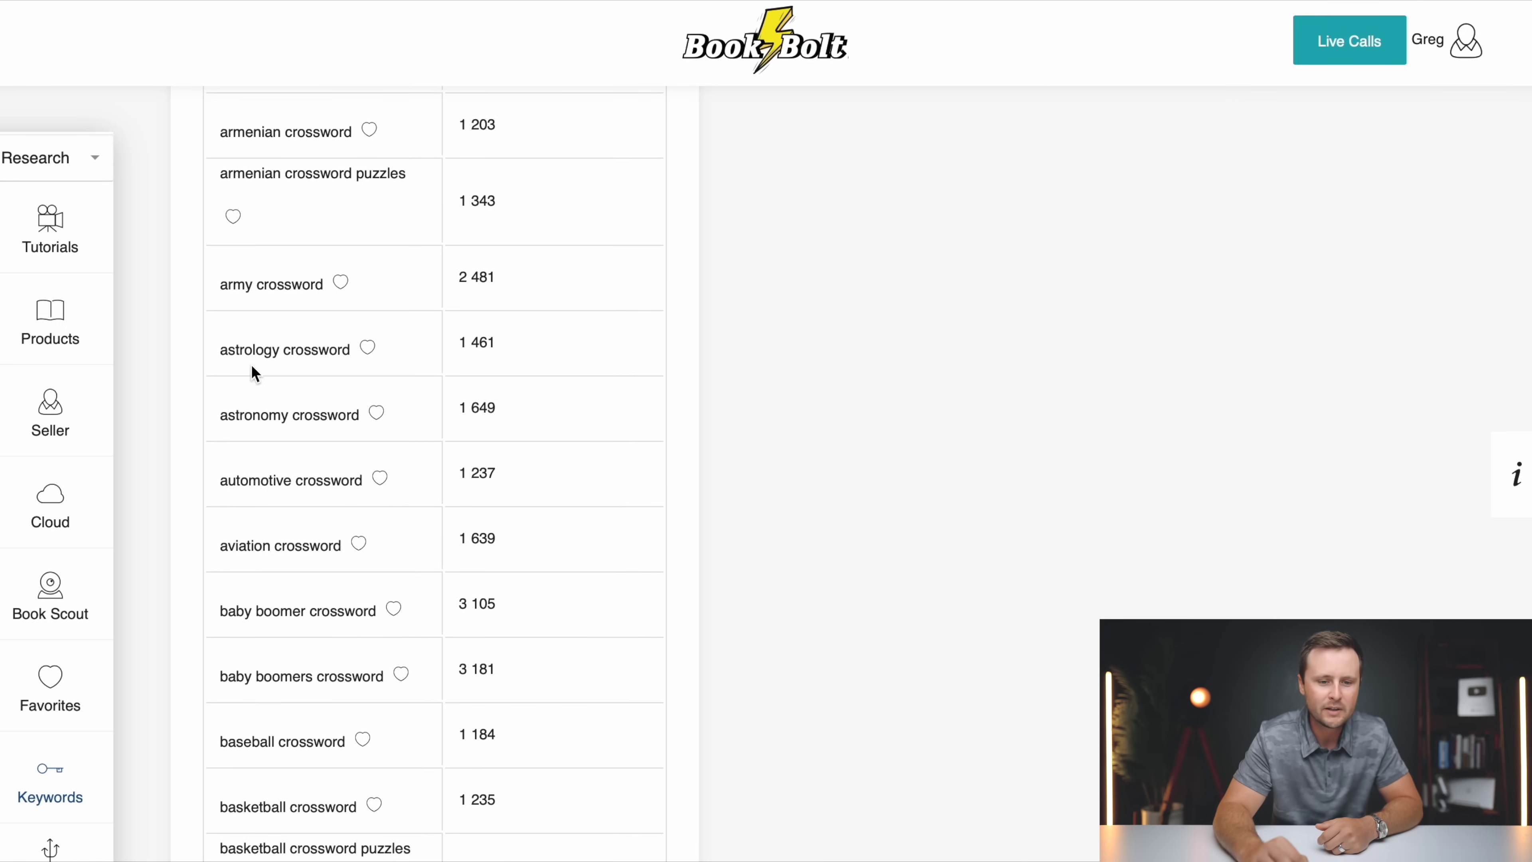
scroll(268, 587, "down", 8)
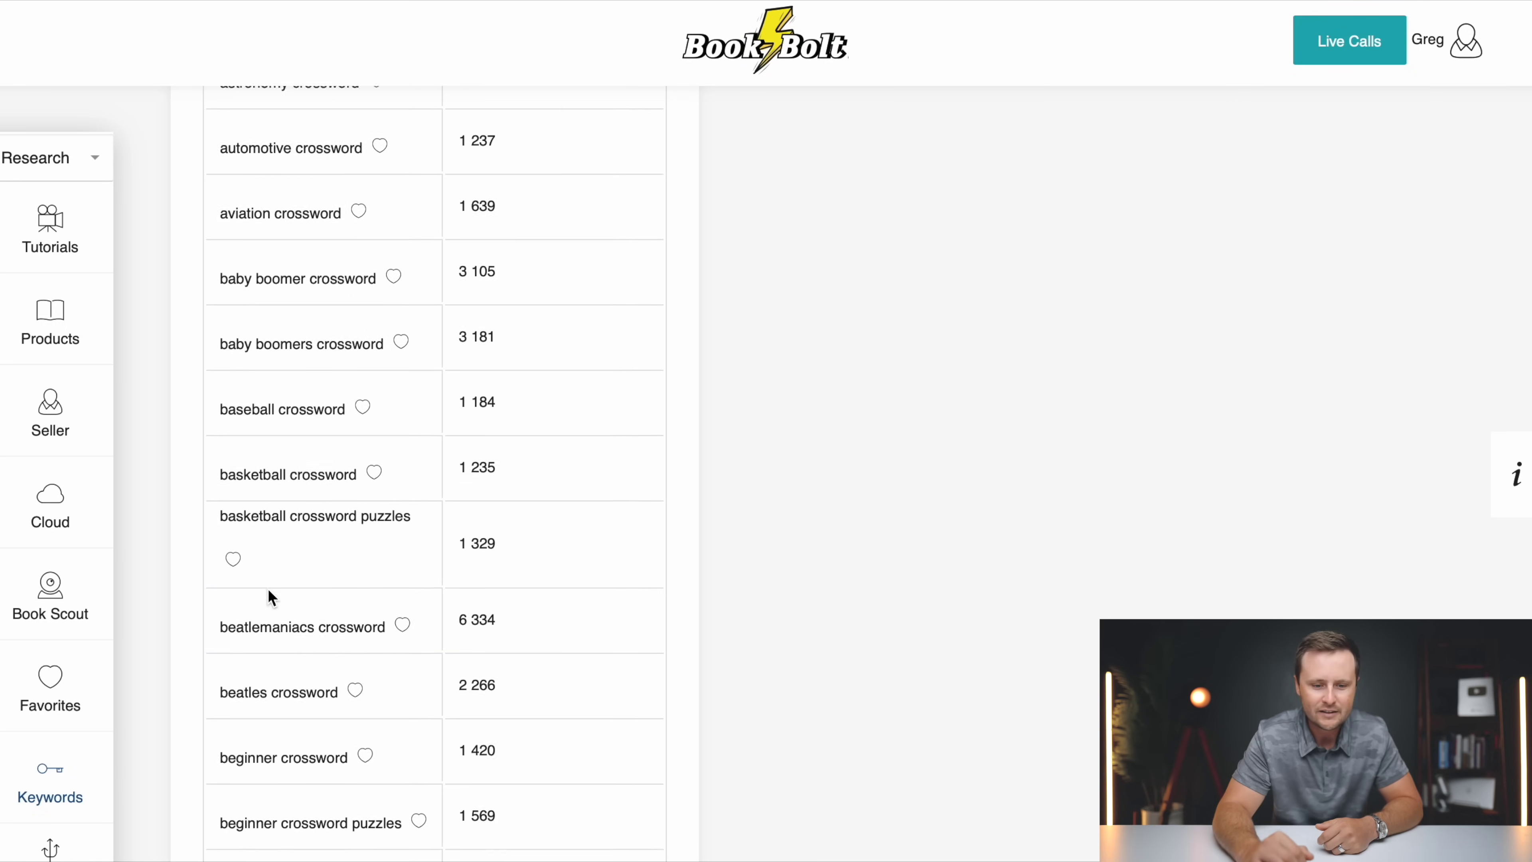
scroll(268, 587, "down", 9)
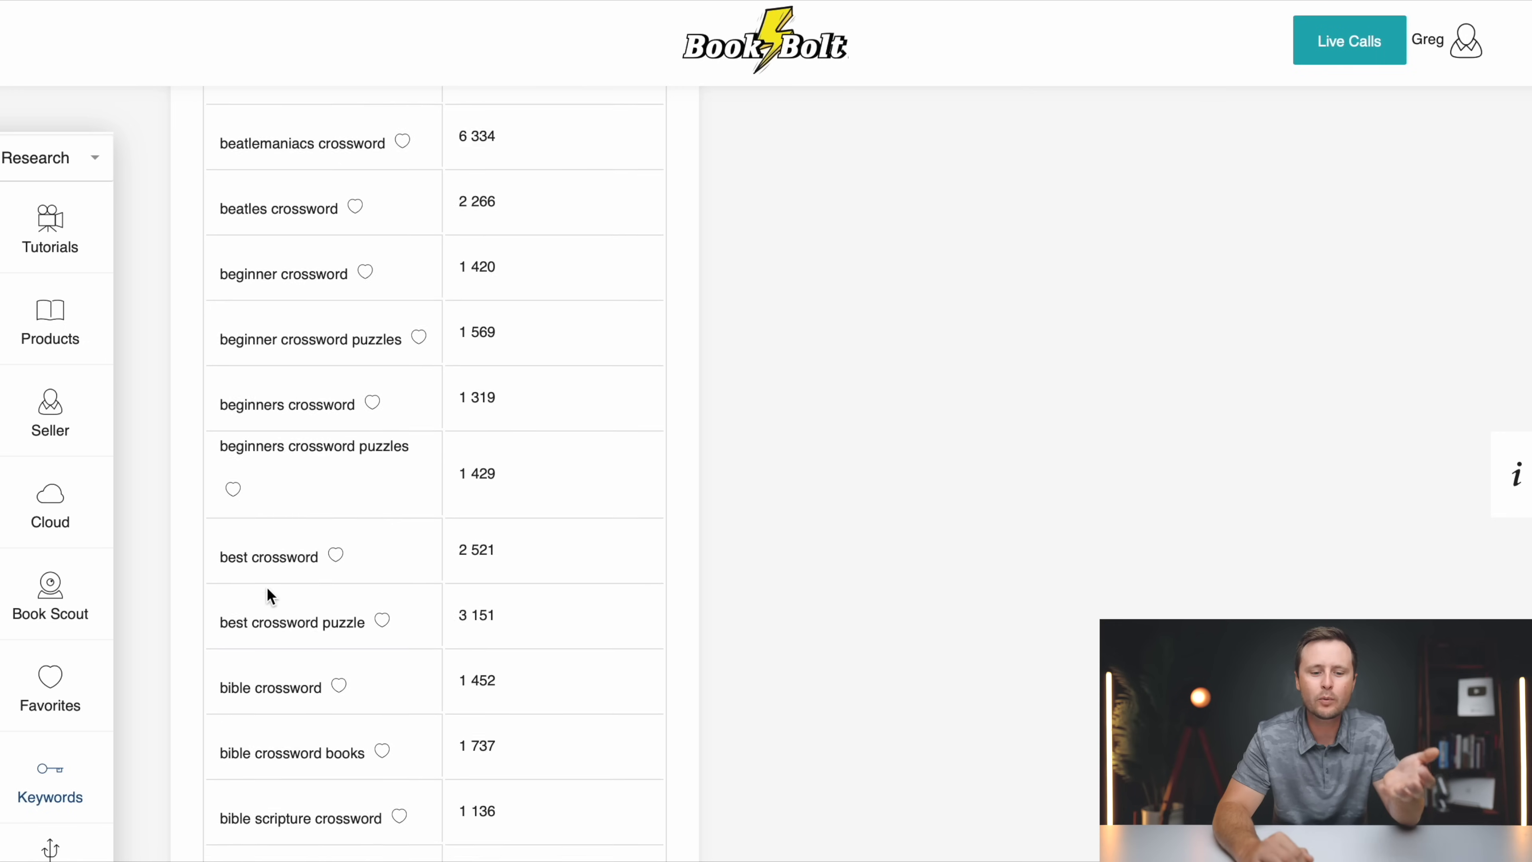
scroll(268, 596, "down", 1)
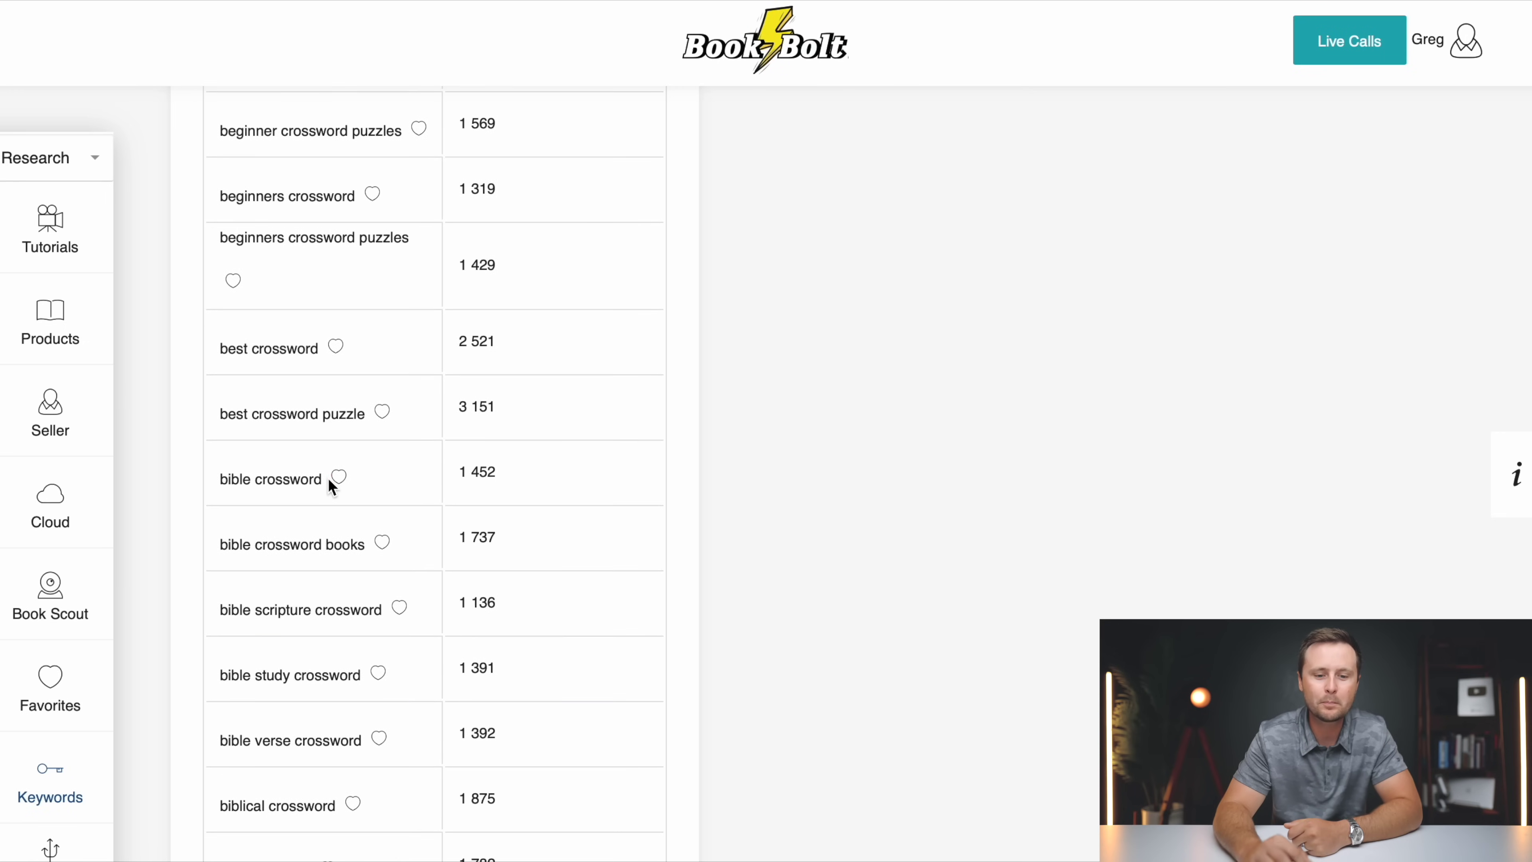
left_click(343, 477)
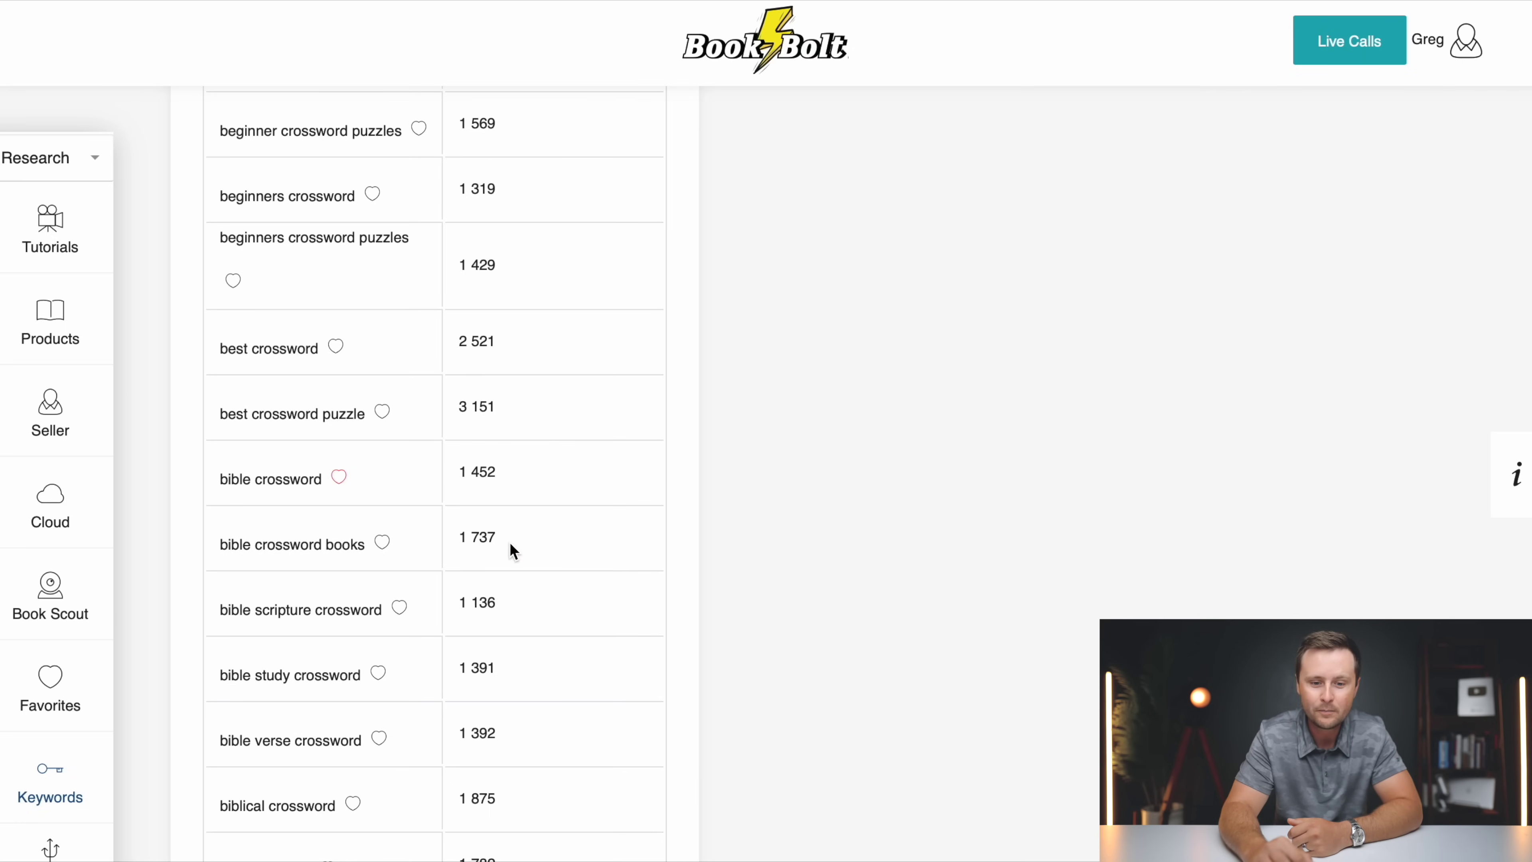
- Save the trending keywords "biology crossword" and "bird crossword" to favorites
scroll(512, 549, "down", 2)
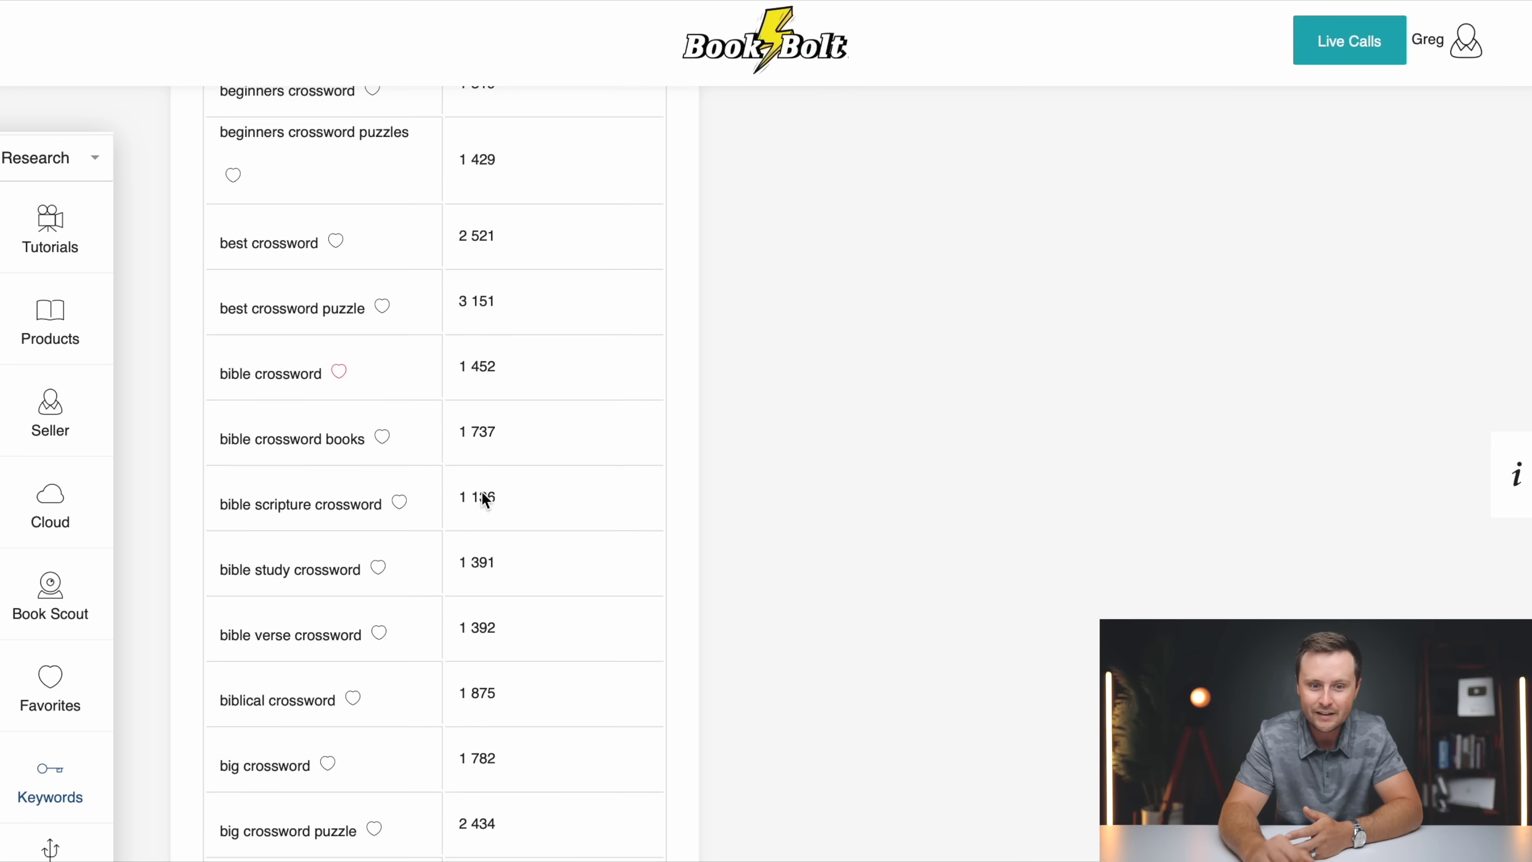
scroll(608, 597, "down", 2)
scroll(500, 494, "up", 1)
scroll(500, 493, "down", 5)
scroll(501, 498, "down", 3)
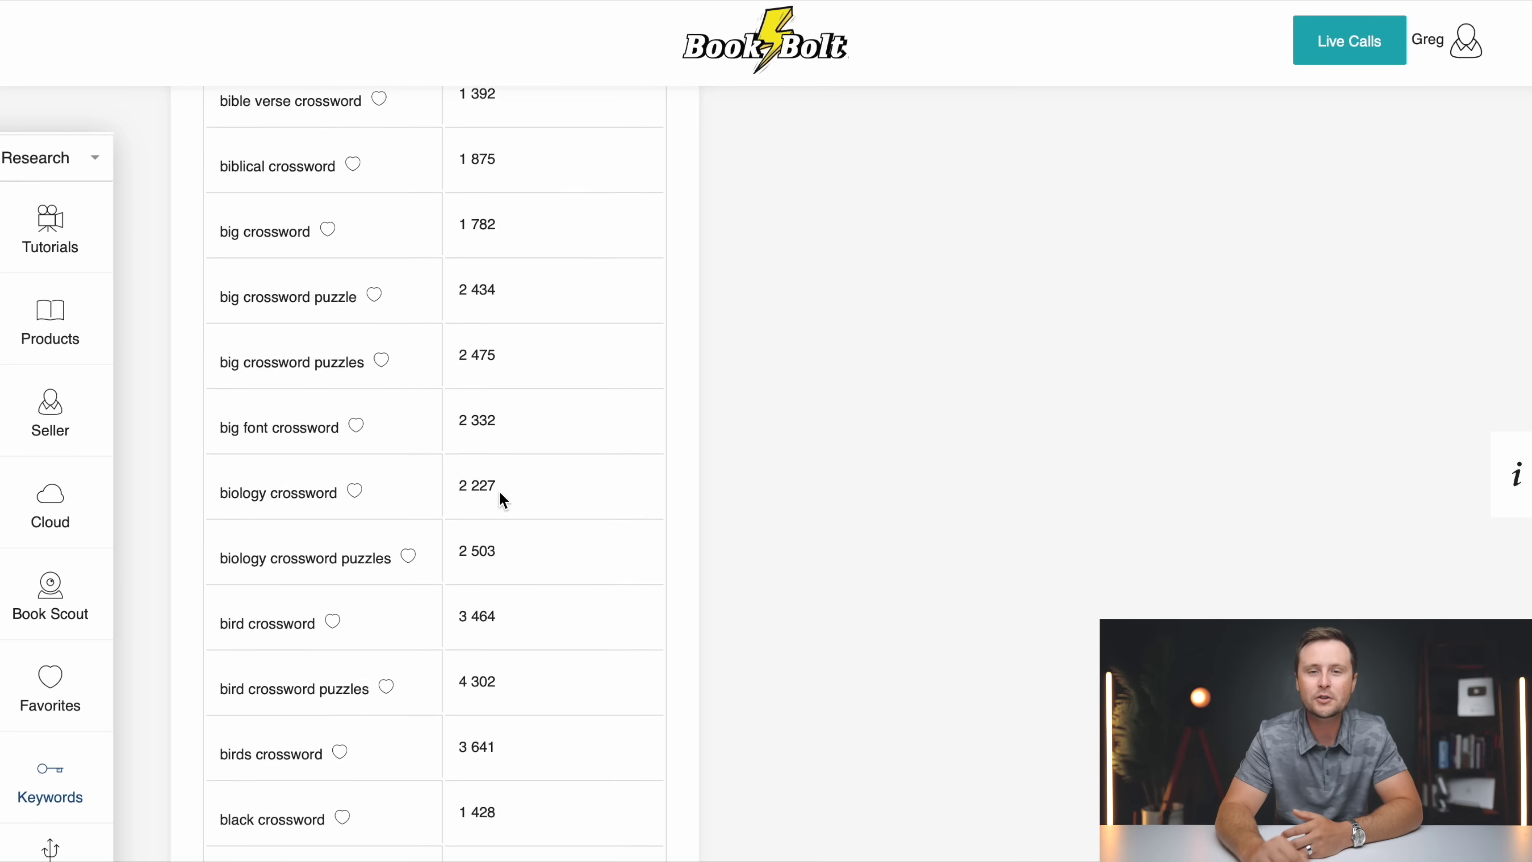
scroll(500, 499, "down", 1)
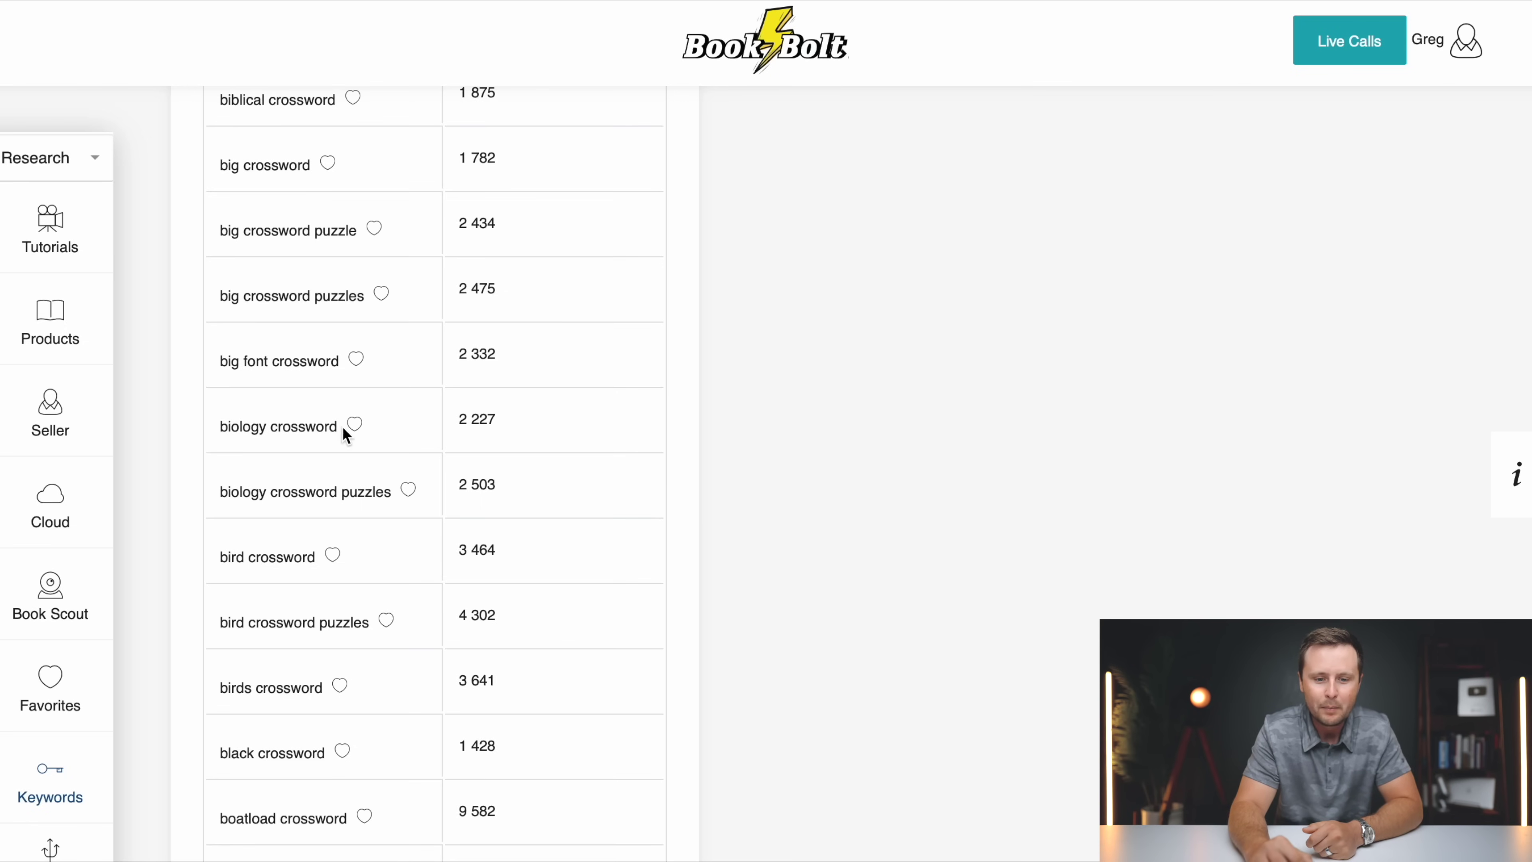
left_click(355, 423)
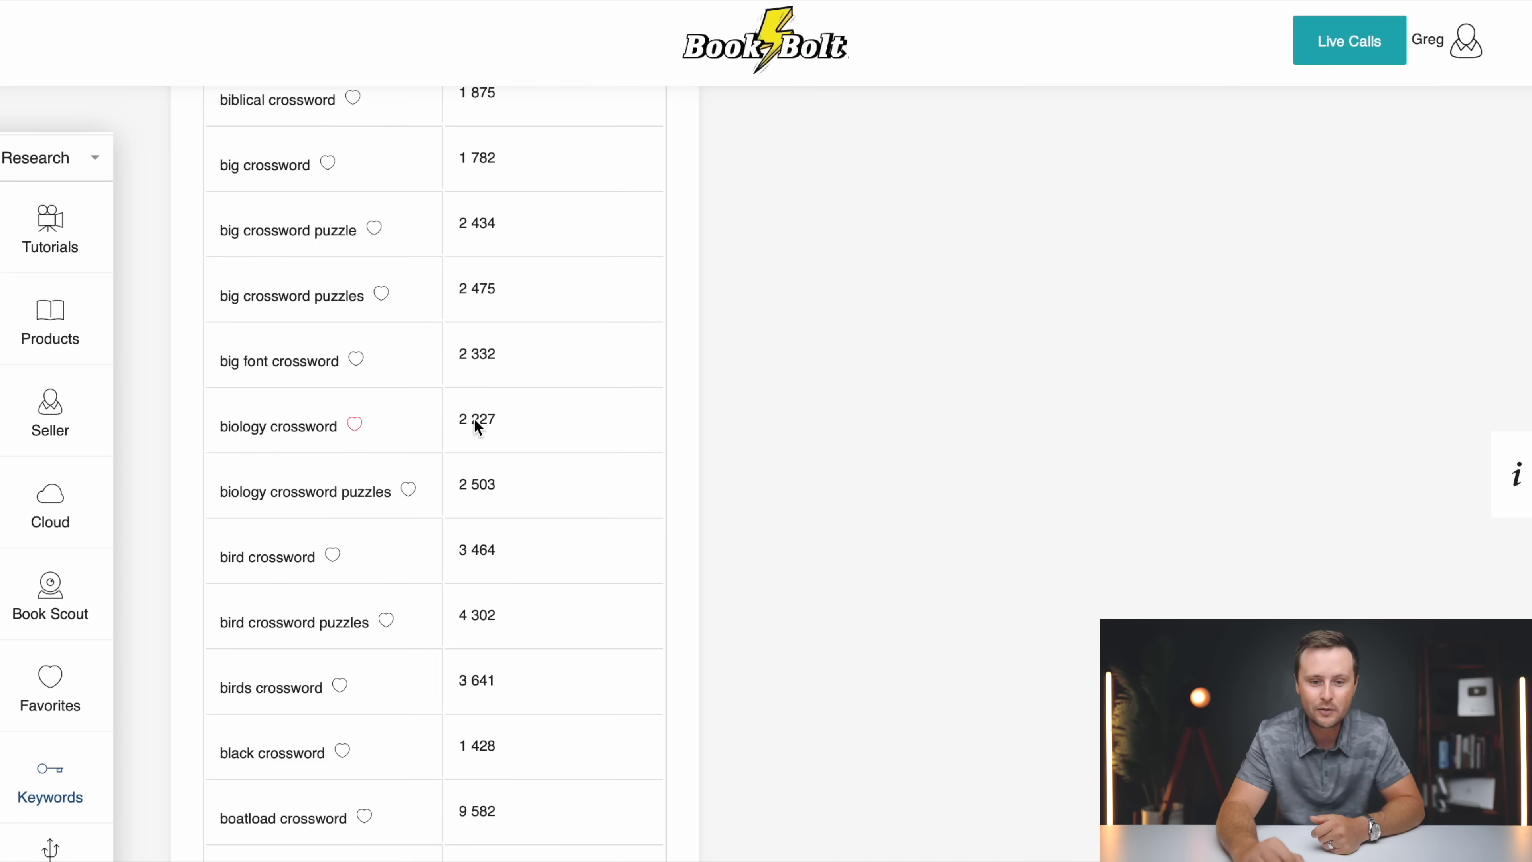
scroll(362, 411, "down", 2)
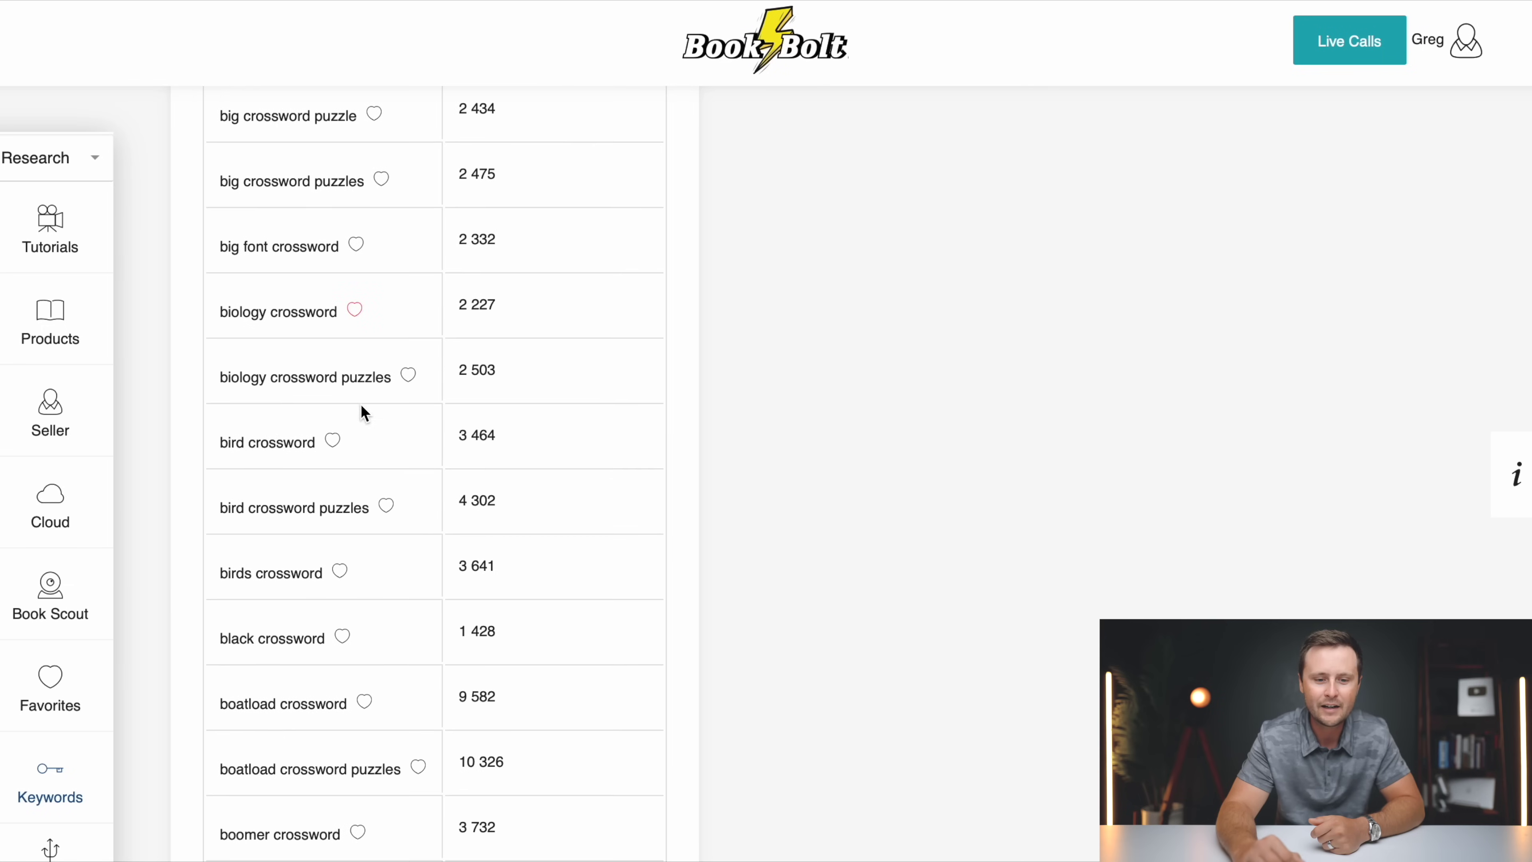
left_click(336, 441)
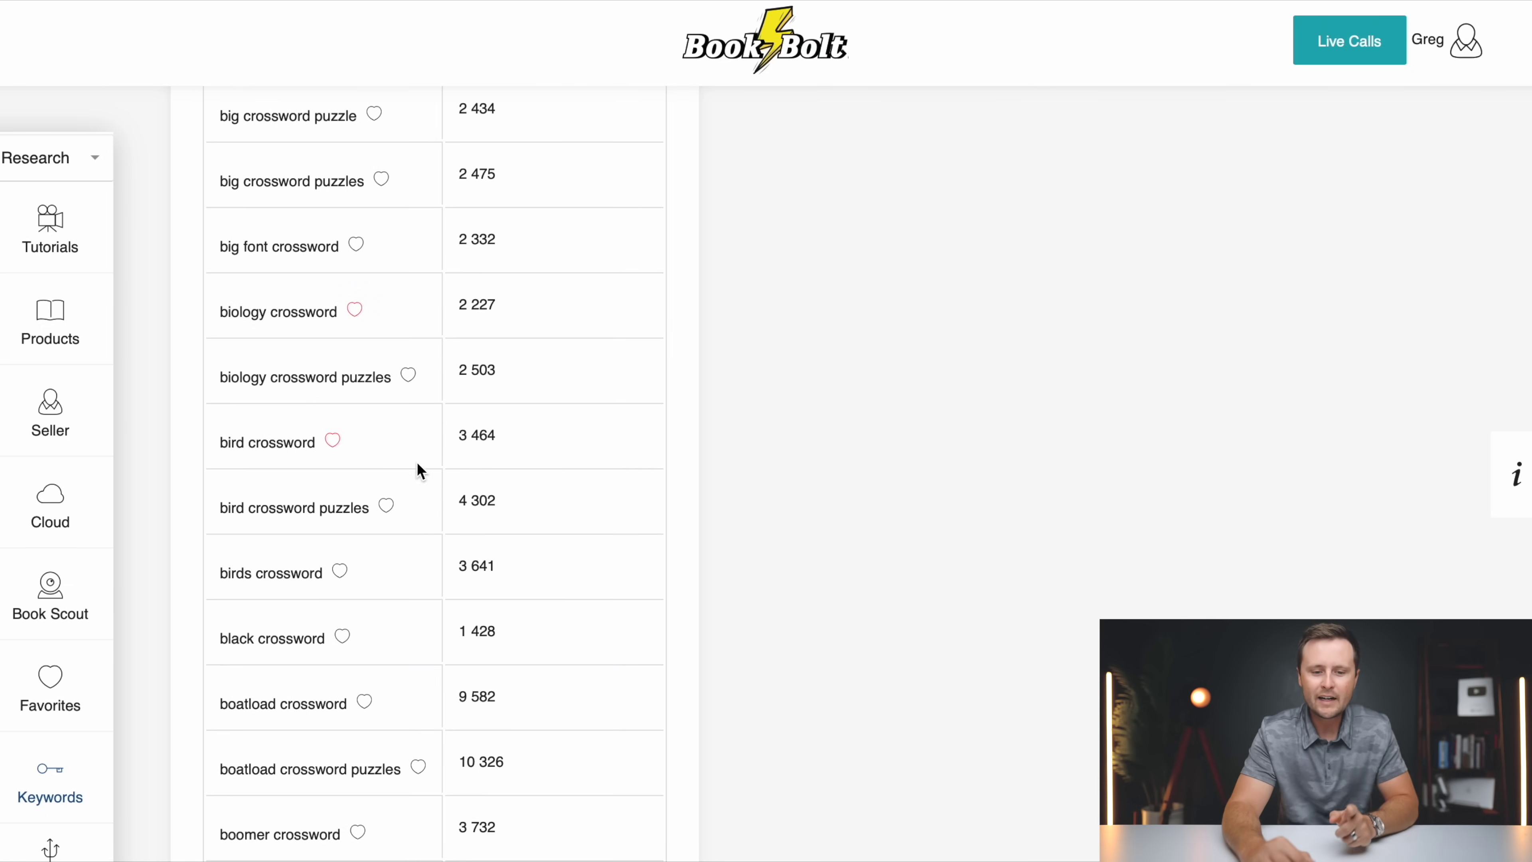
left_click(386, 506)
- Save the trending keywords "camping crossword" and "camping crossword puzzles" to favorites
scroll(392, 509, "down", 4)
scroll(393, 509, "down", 10)
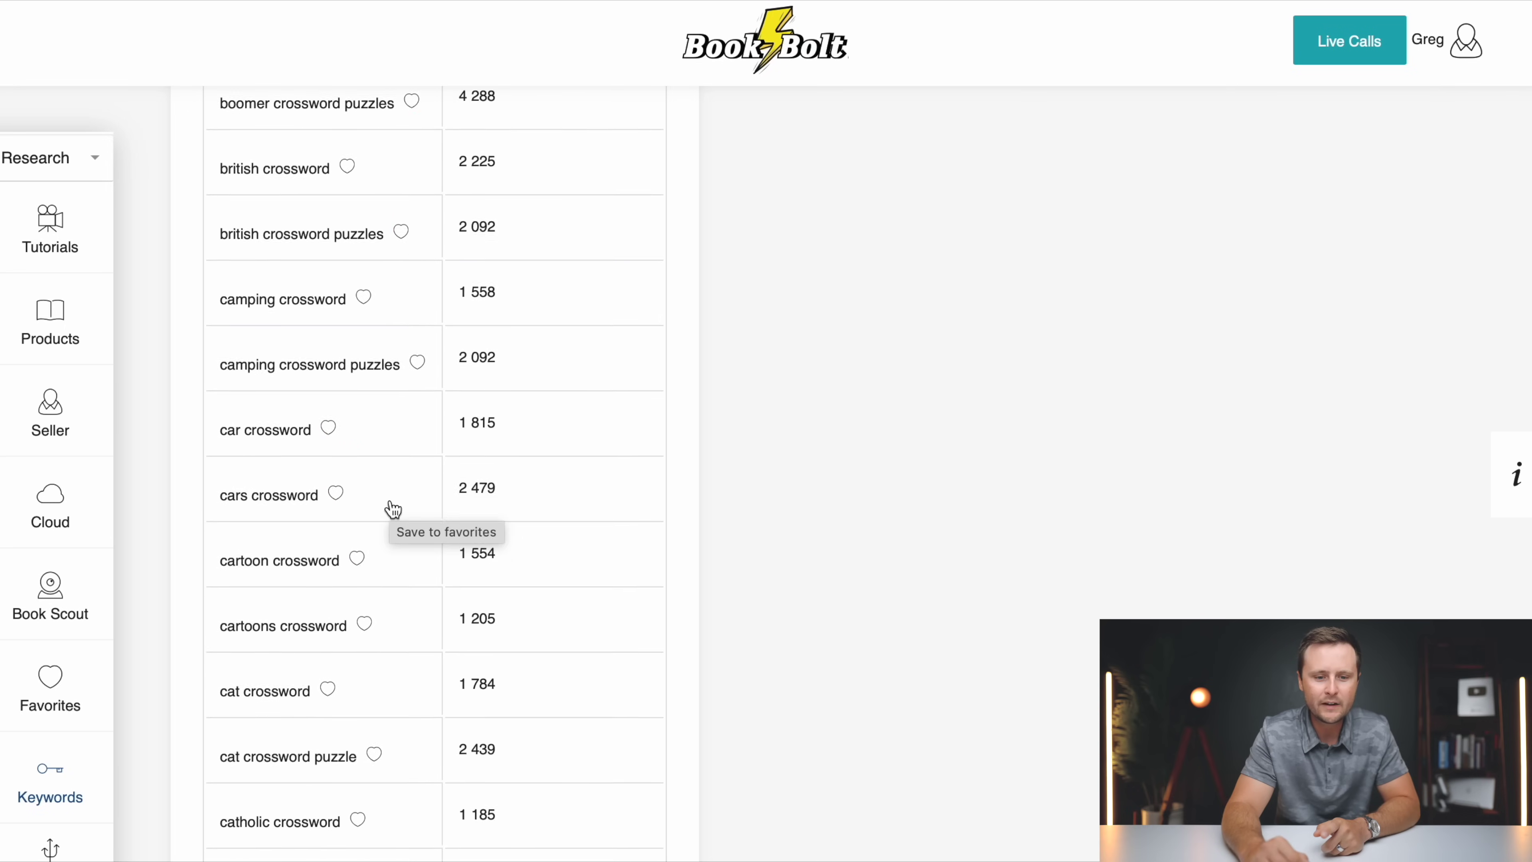
scroll(441, 393, "up", 4)
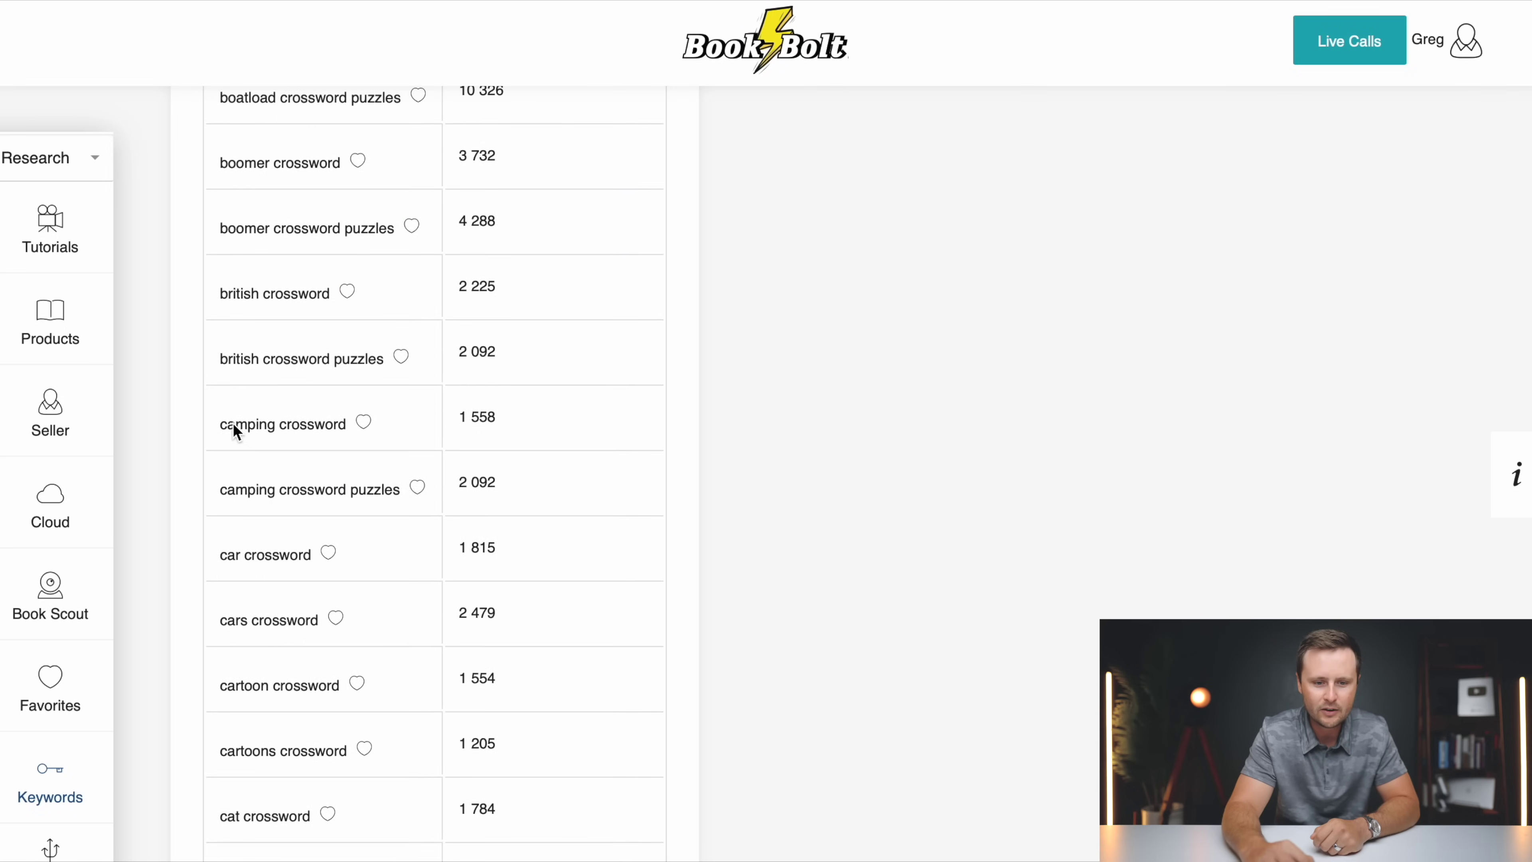
left_click(363, 423)
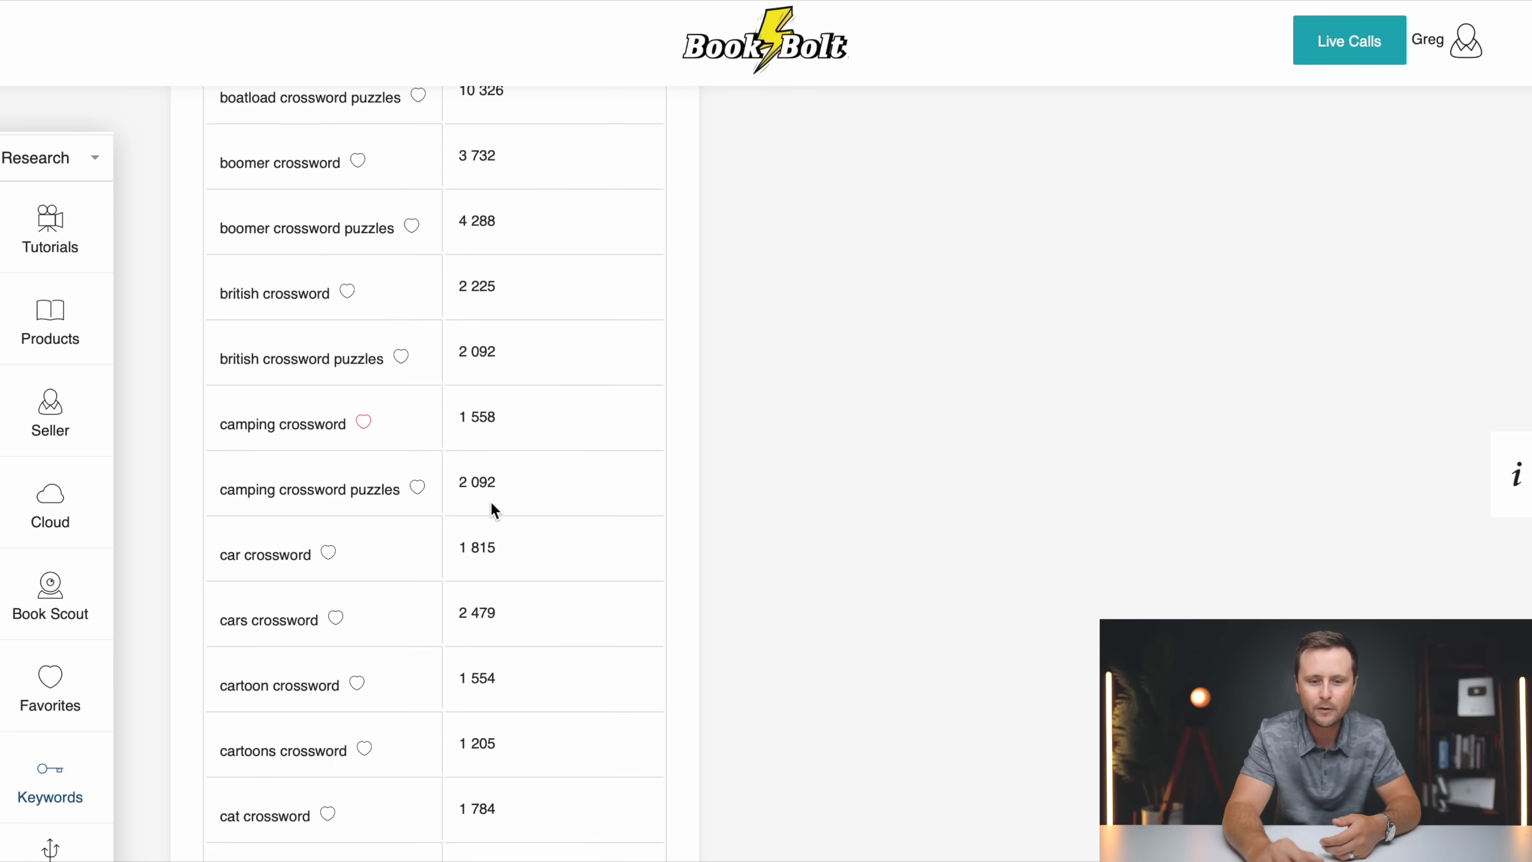
left_click(415, 486)
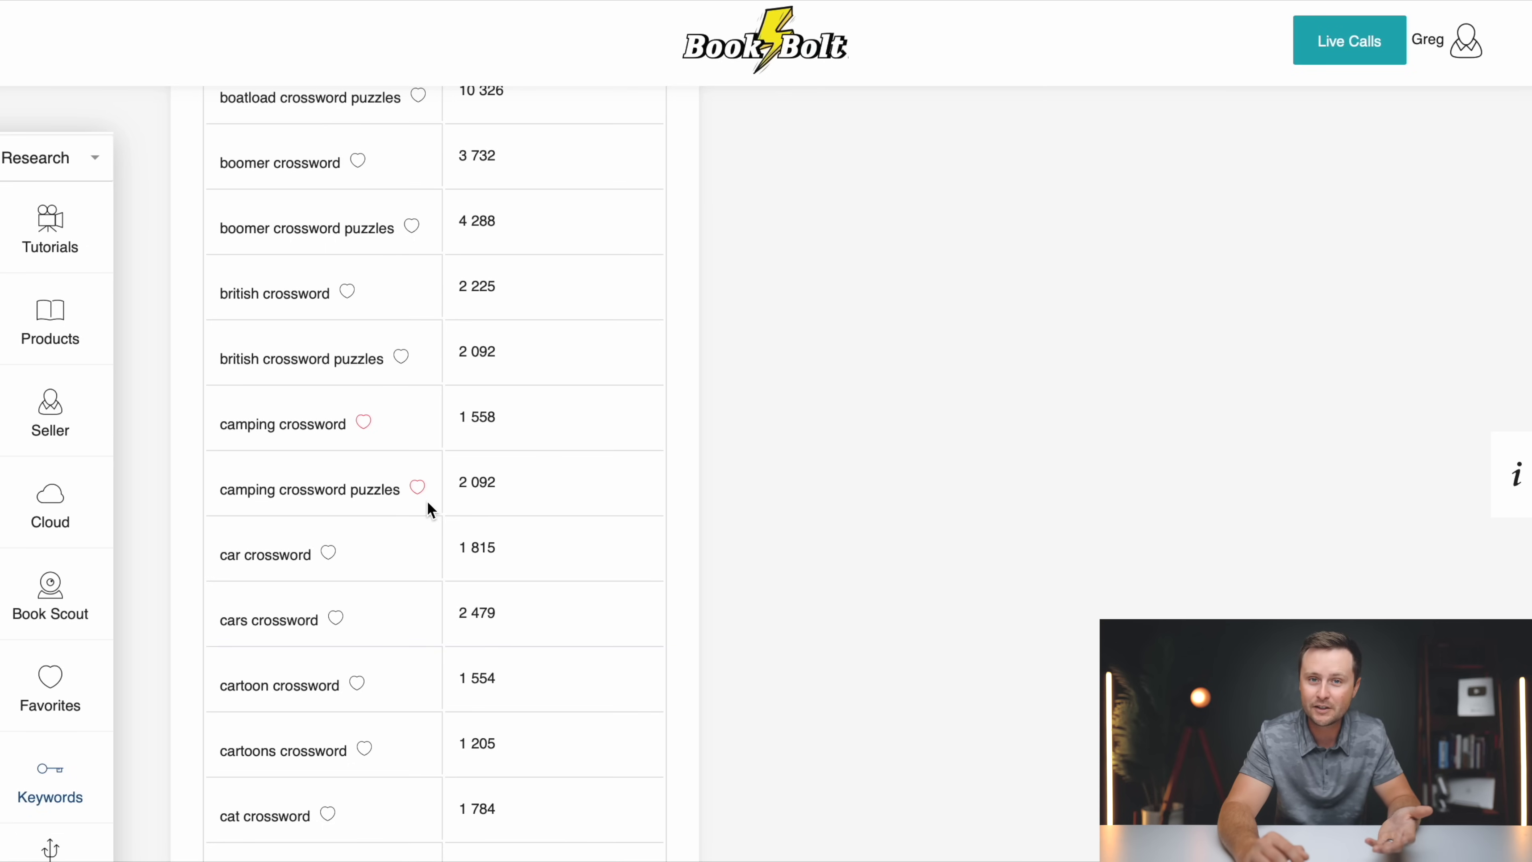
- Skim the rest of the trending list, then open the keyword favorites and review the saved crossword phrases
scroll(429, 510, "down", 15)
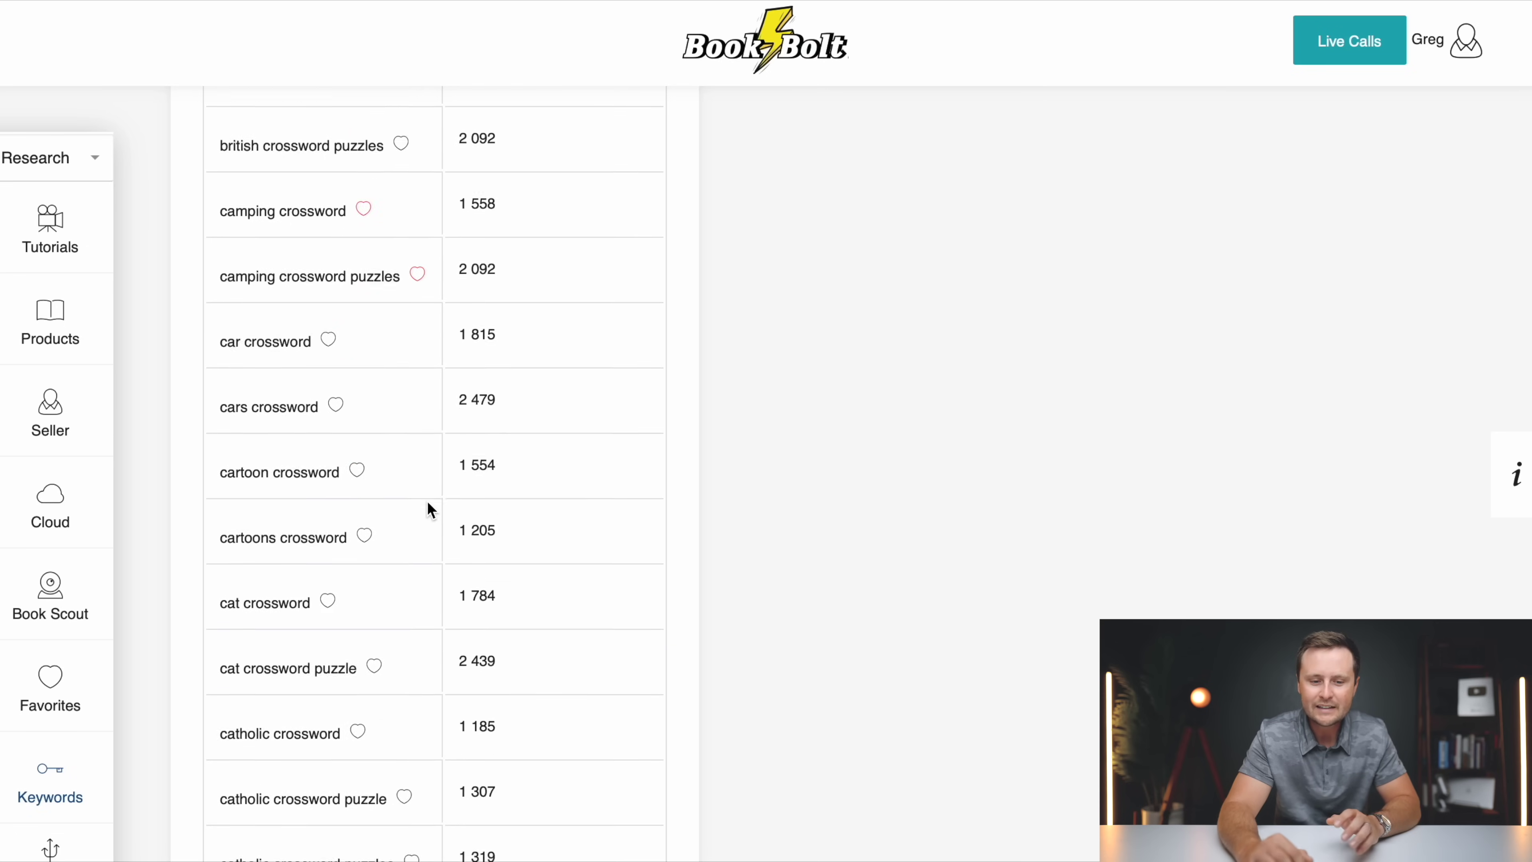
scroll(429, 509, "up", 3)
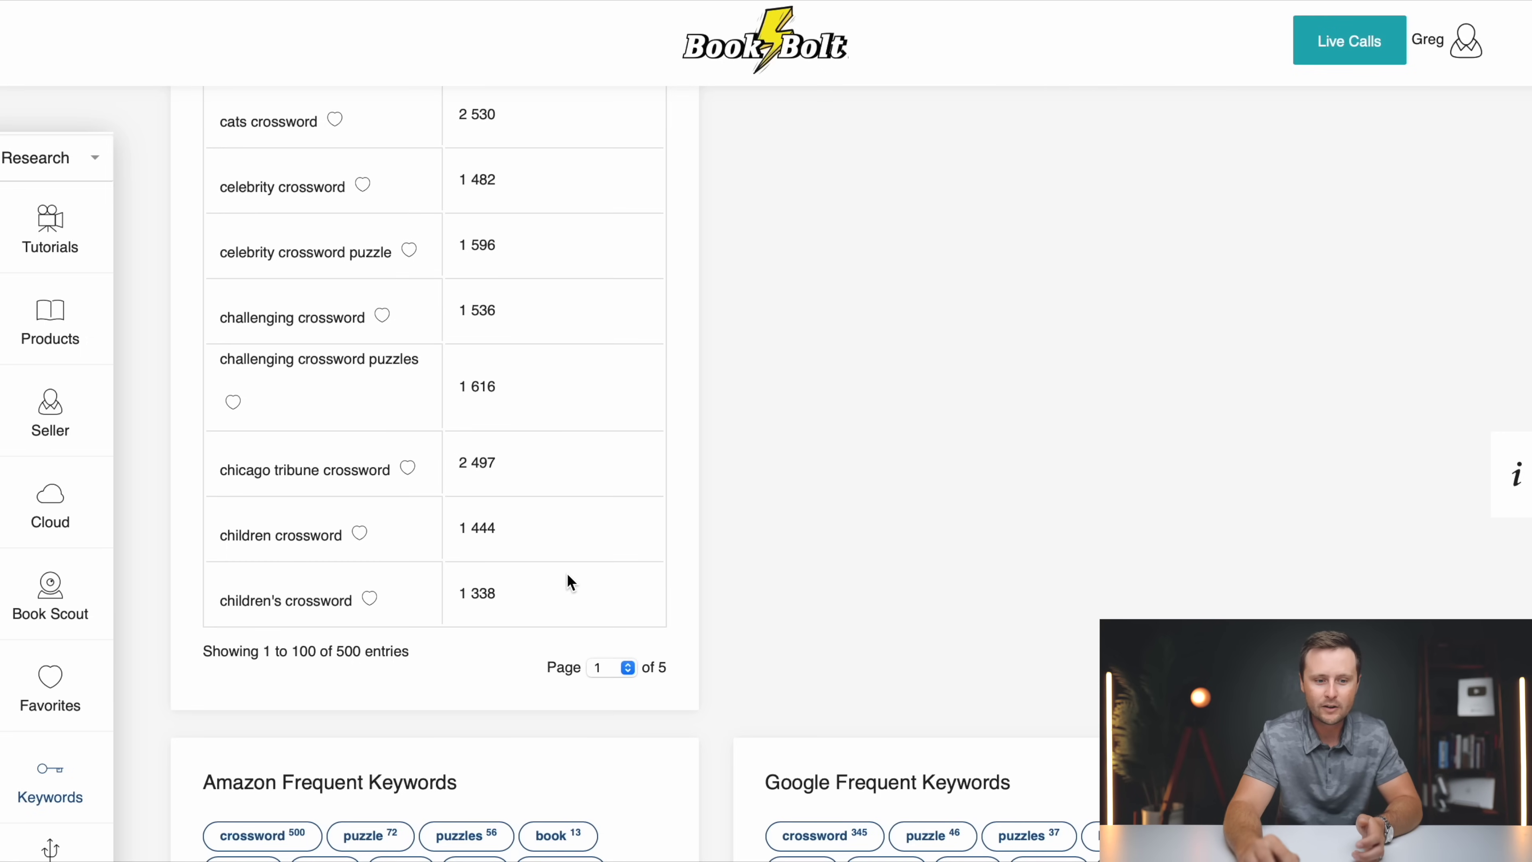
scroll(531, 420, "down", 2)
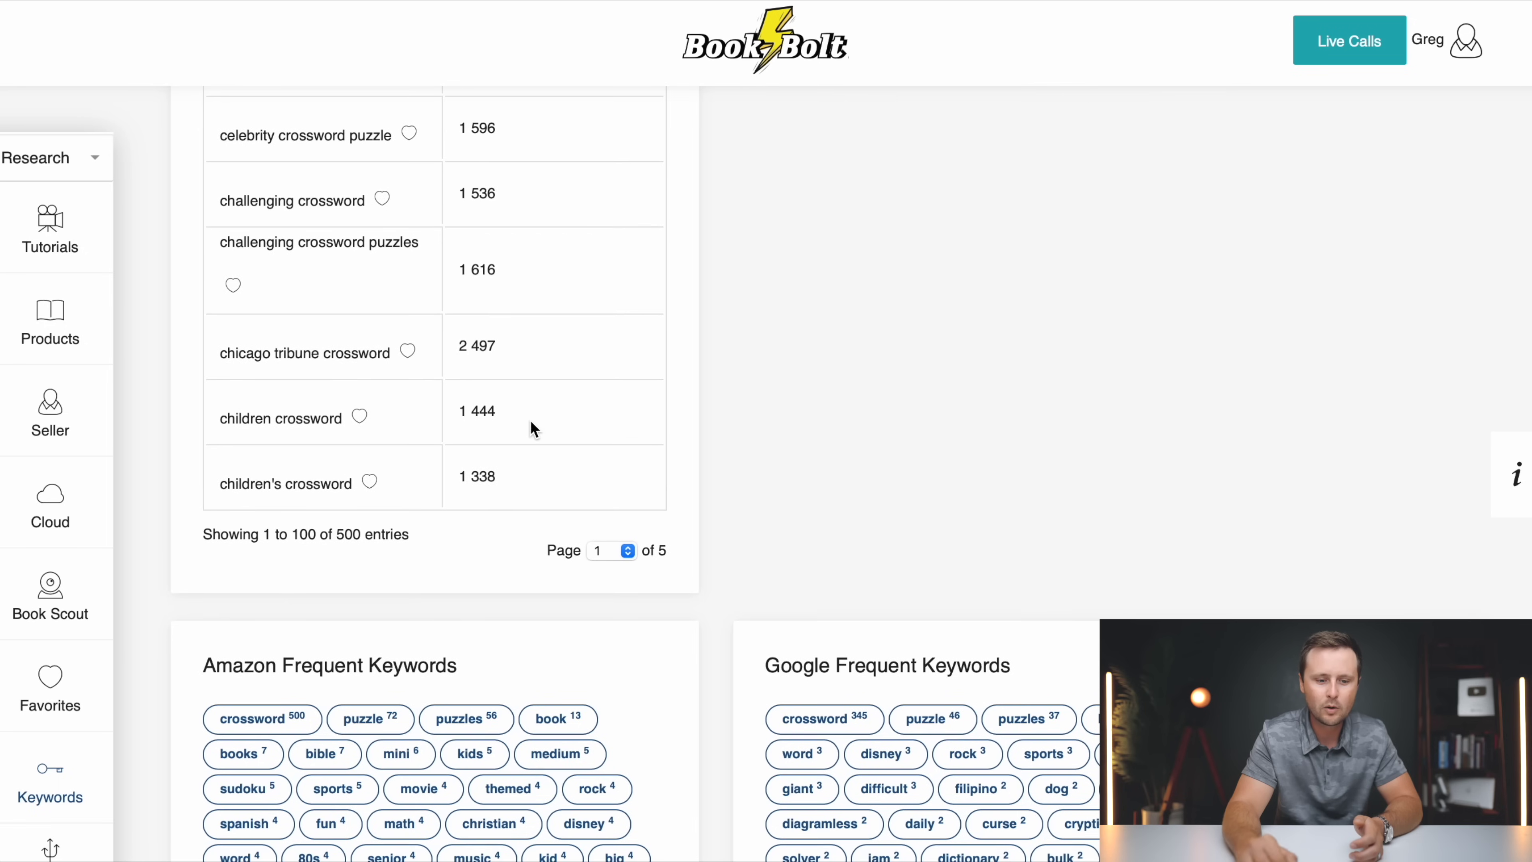
left_click(39, 772)
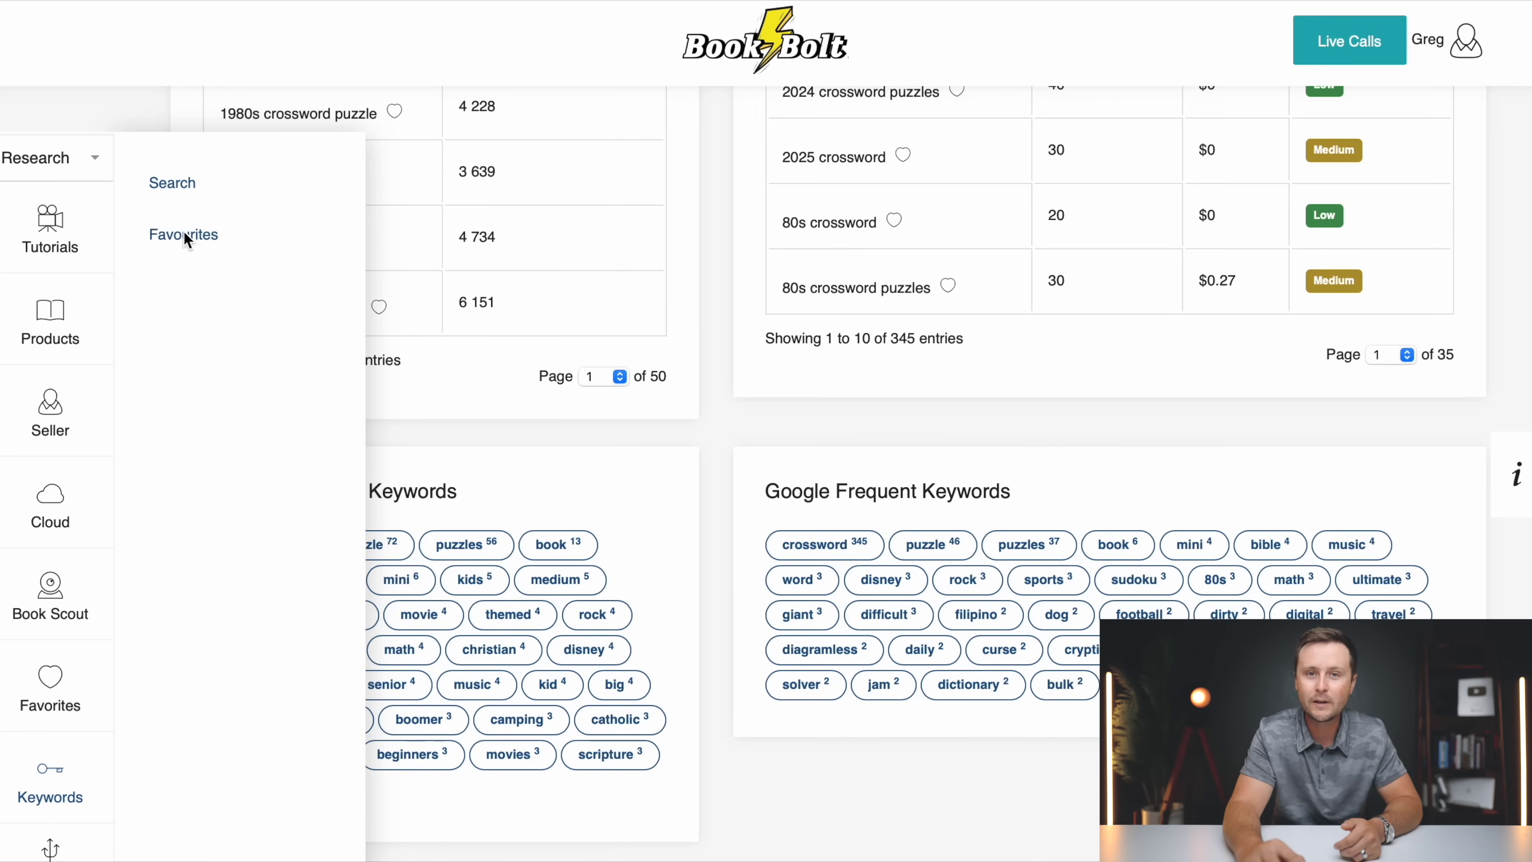
left_click(185, 236)
scroll(503, 523, "down", 3)
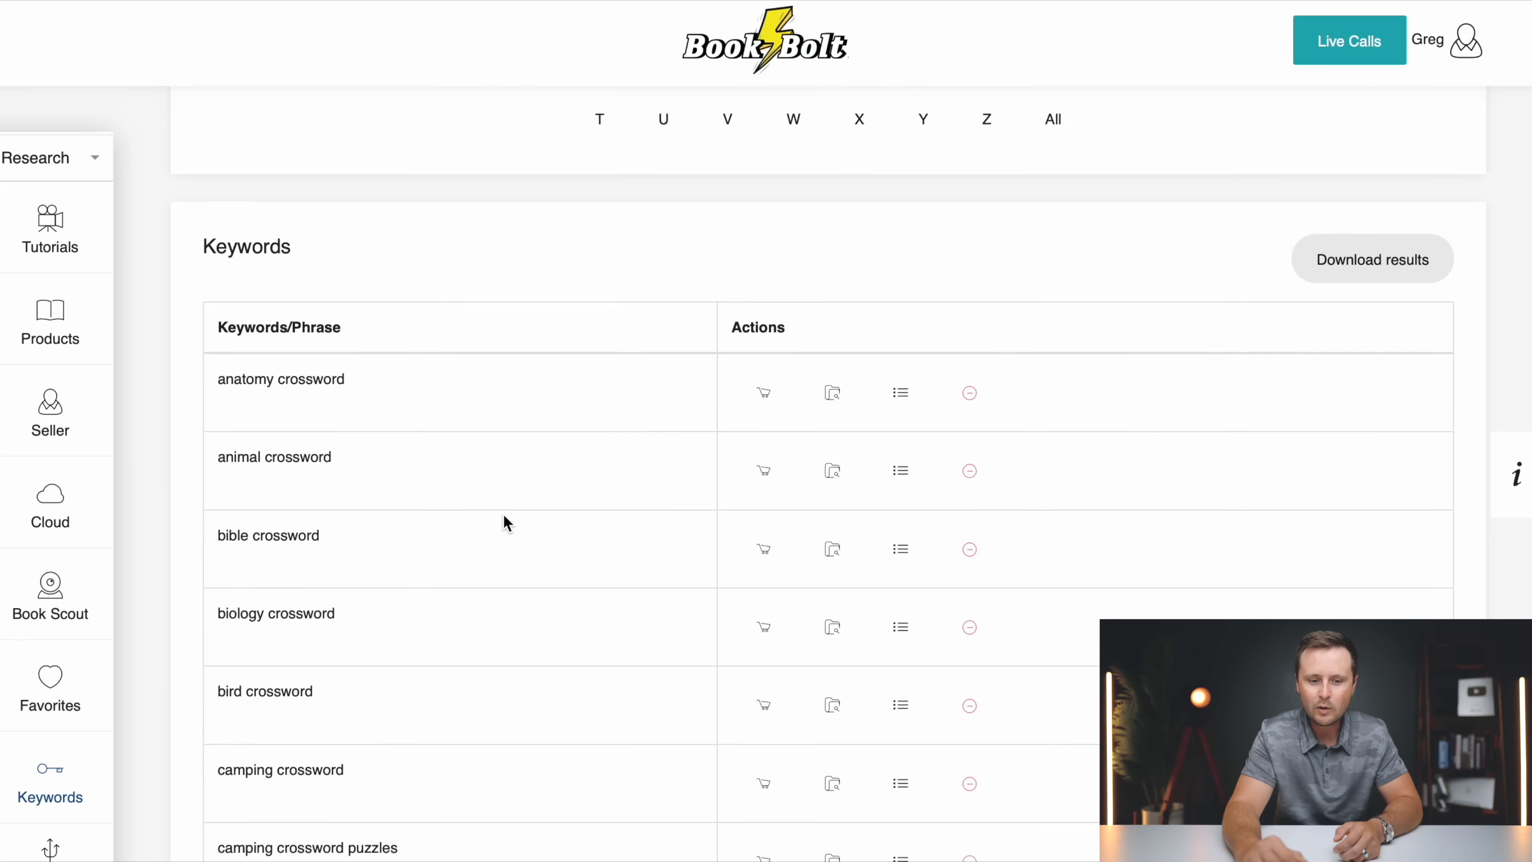
scroll(504, 523, "down", 2)
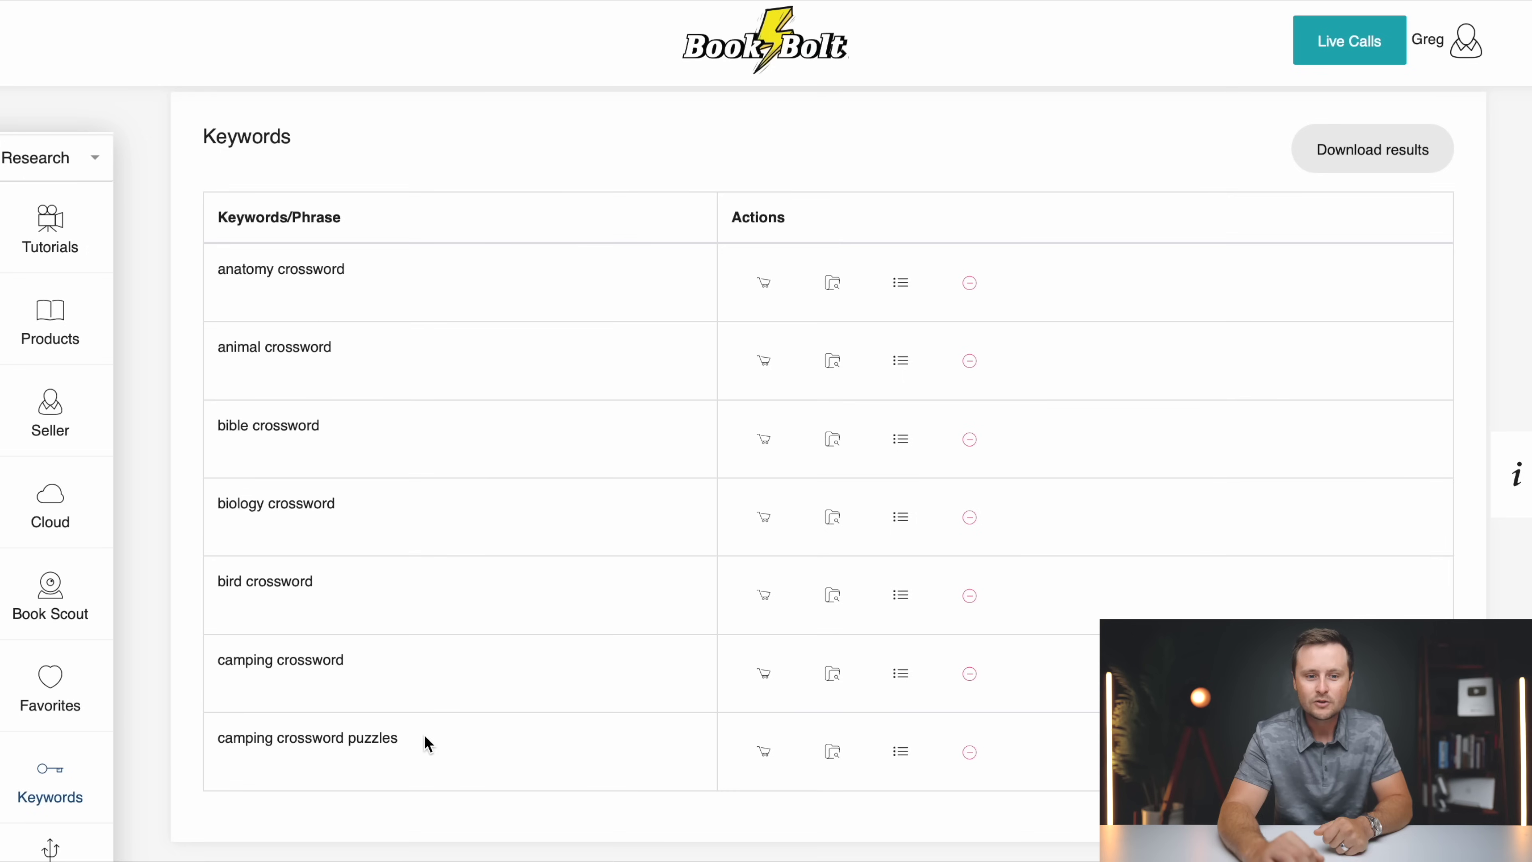
- Check the sales volume, competition score and related keywords of the saved keyword "anatomy crossword", then close its details
left_click(902, 289)
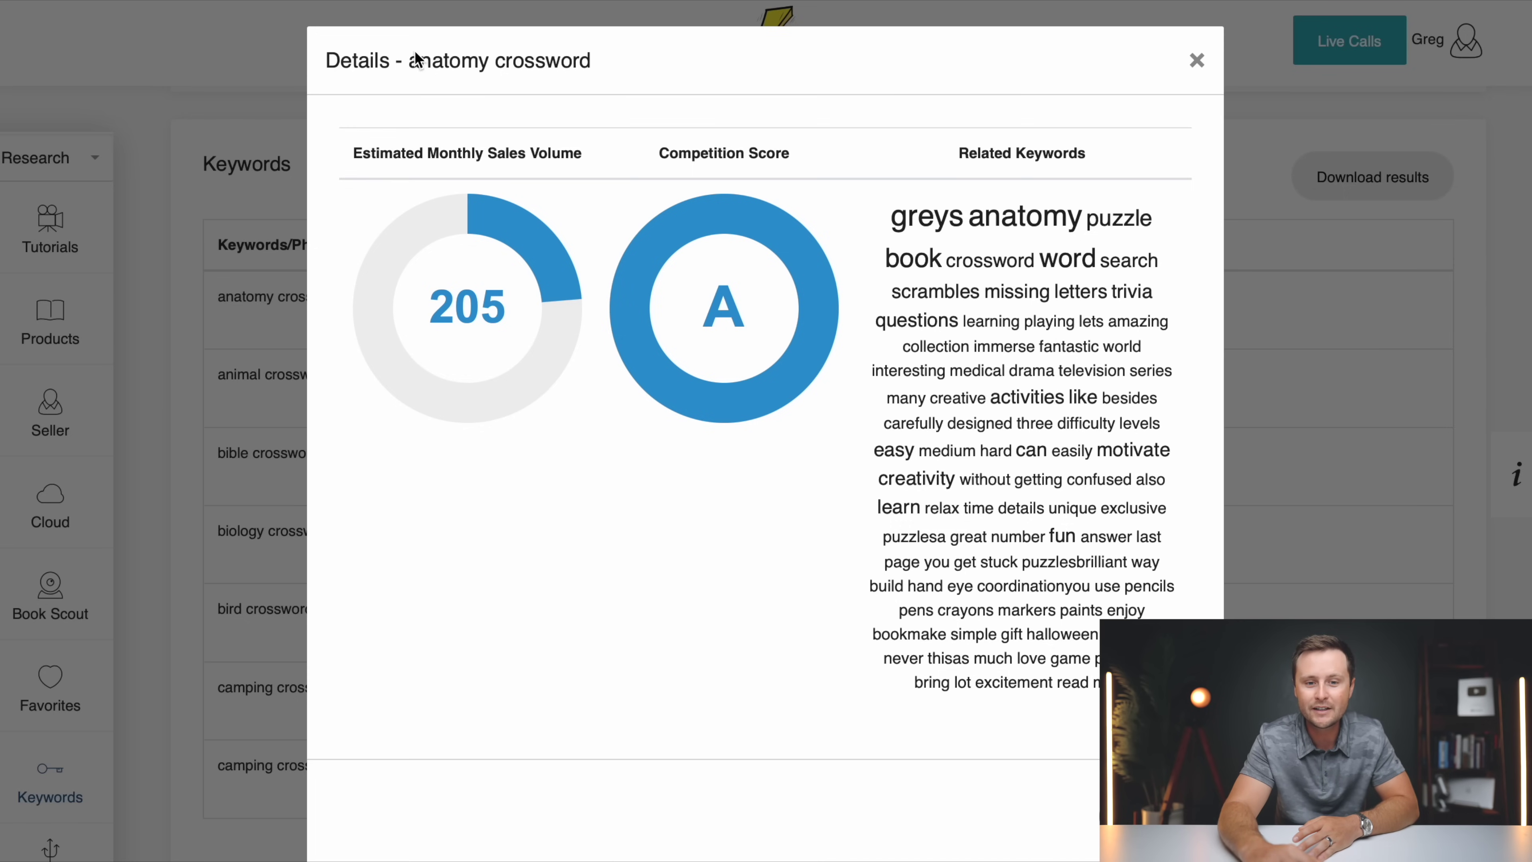
left_click(1176, 797)
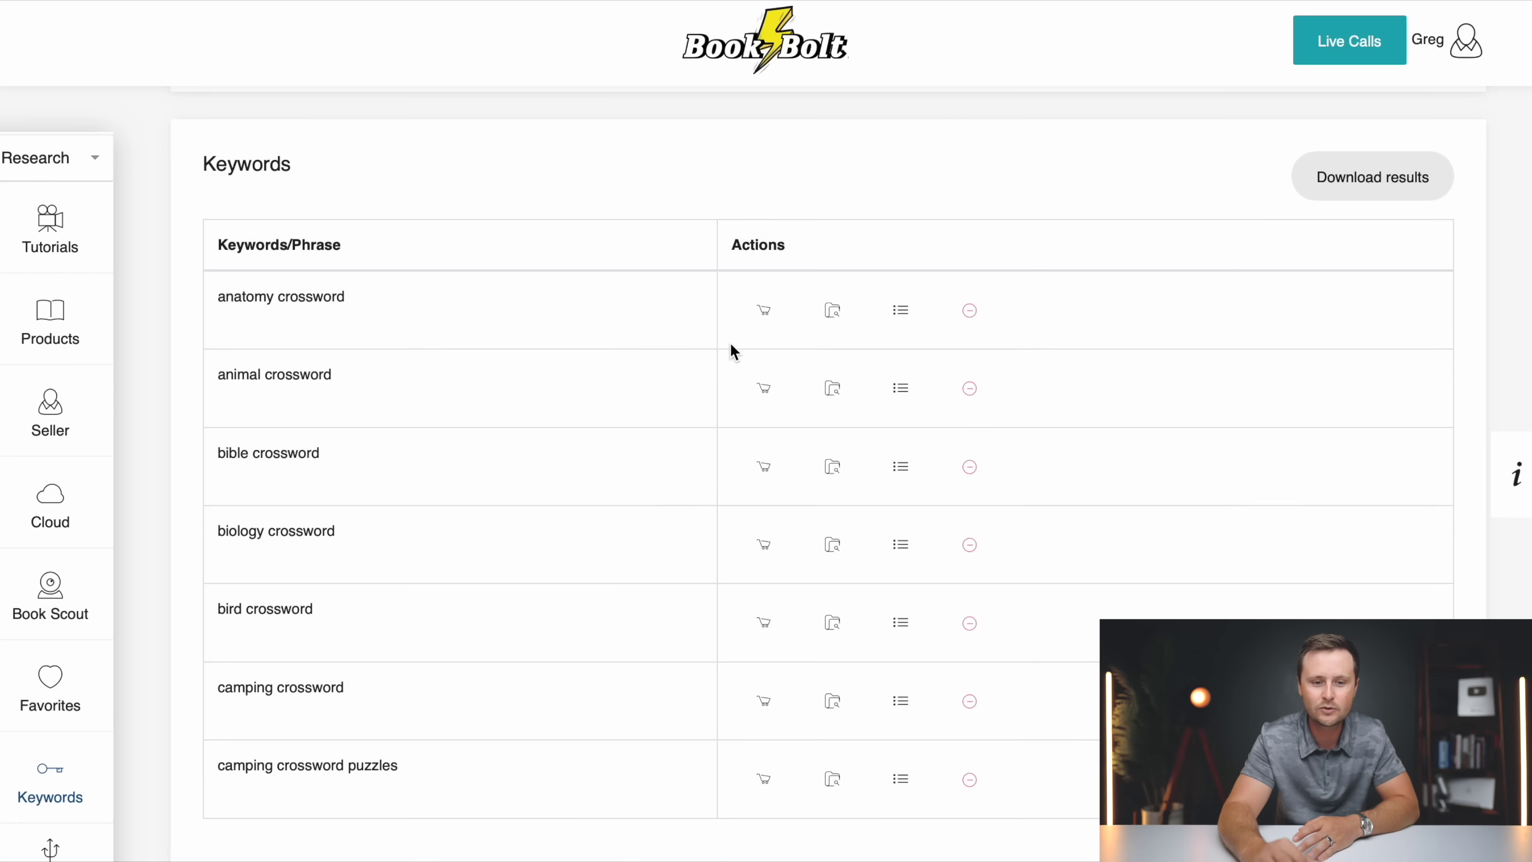
scroll(863, 359, "up", 2)
scroll(925, 393, "down", 3)
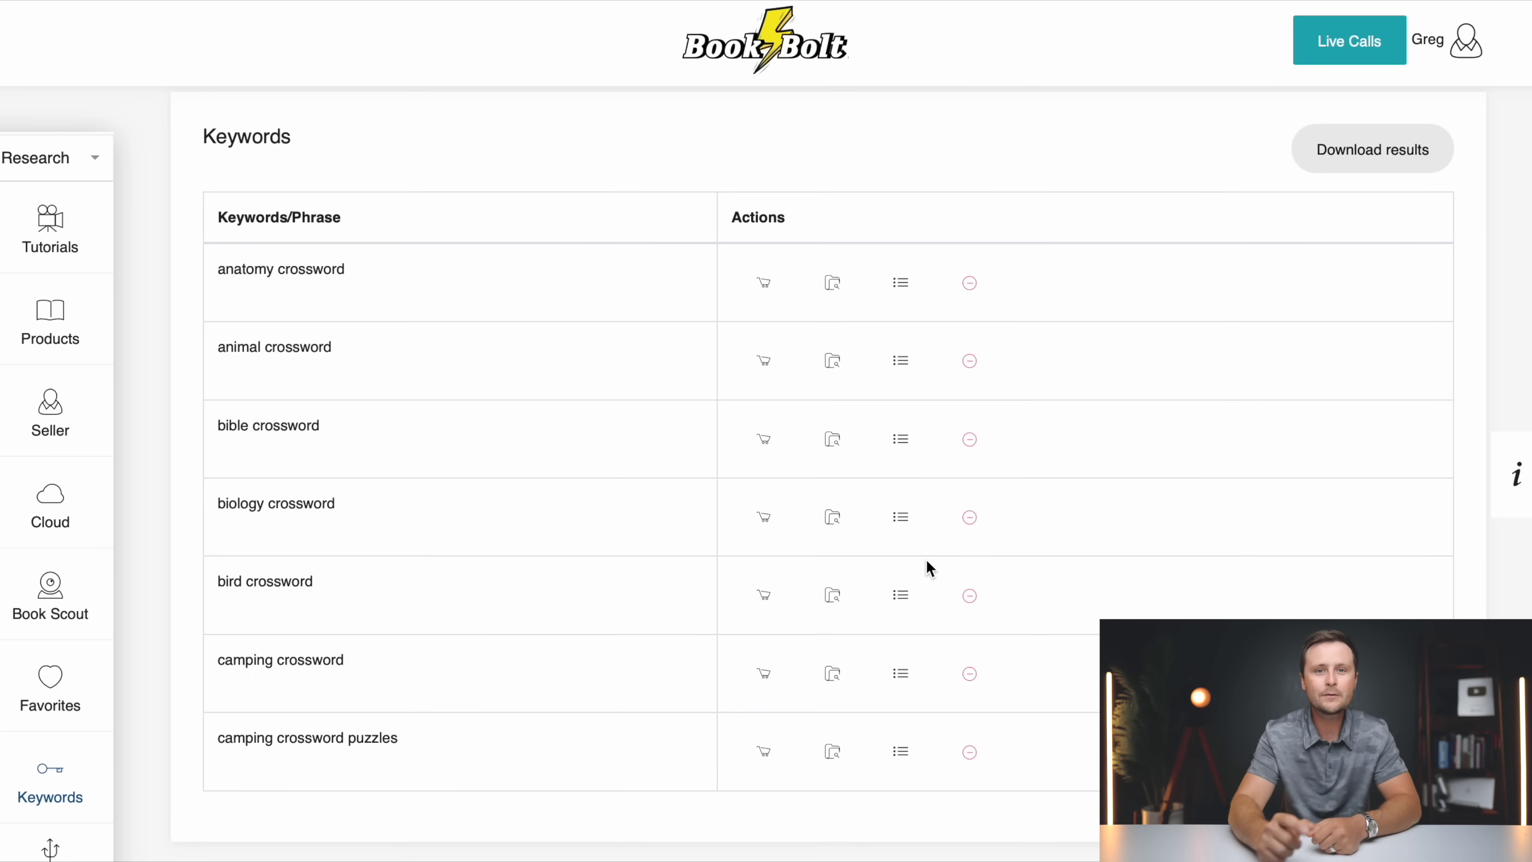
- Compare the sales and competition details of the saved keywords "camping crossword" and "camping crossword puzzles"
left_click(903, 671)
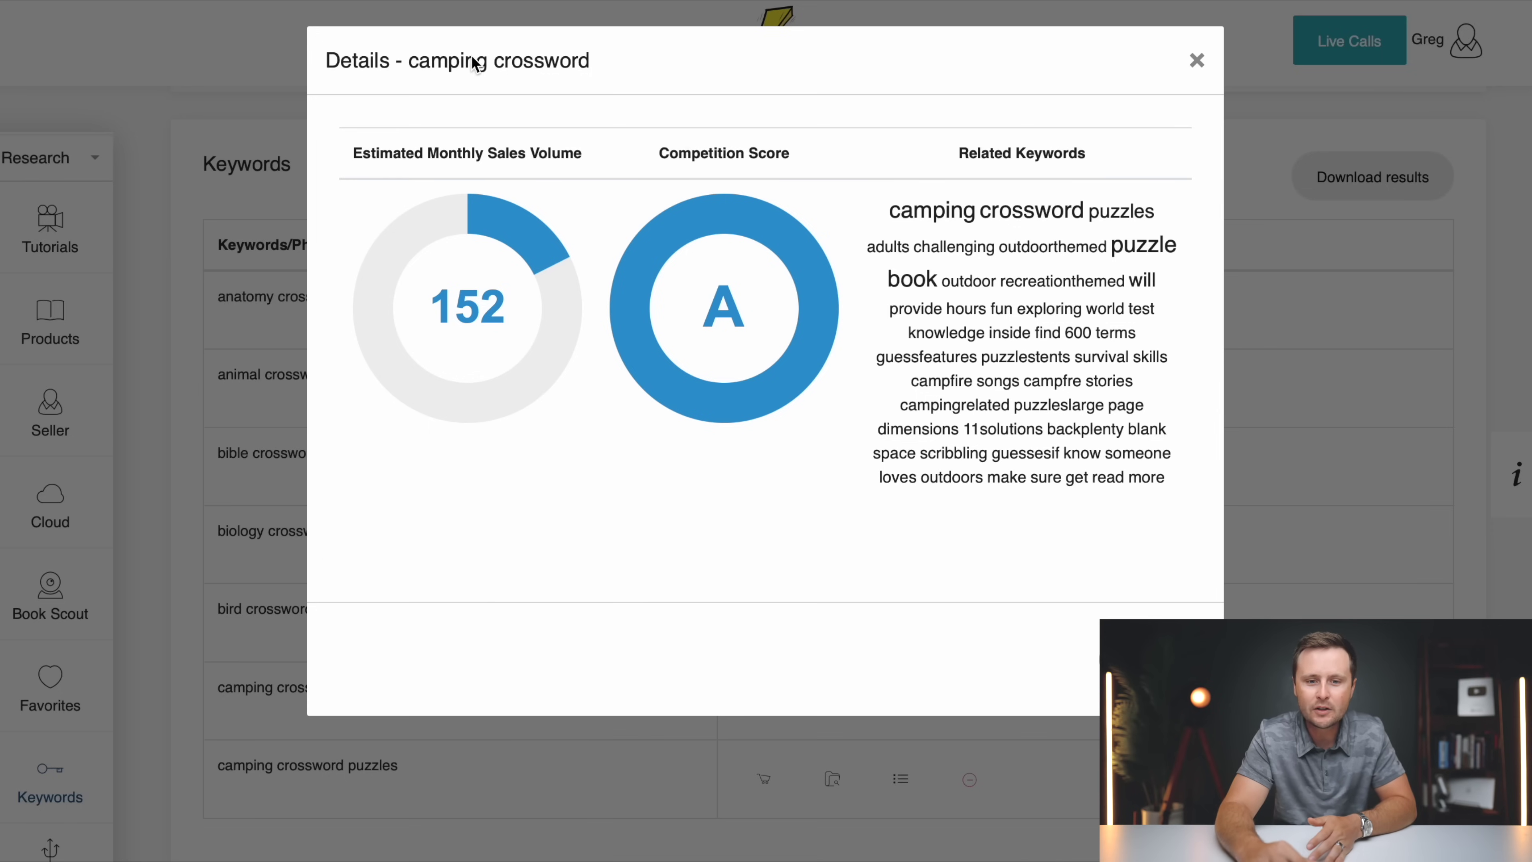
left_click(1163, 660)
scroll(929, 776, "down", 1)
left_click(901, 762)
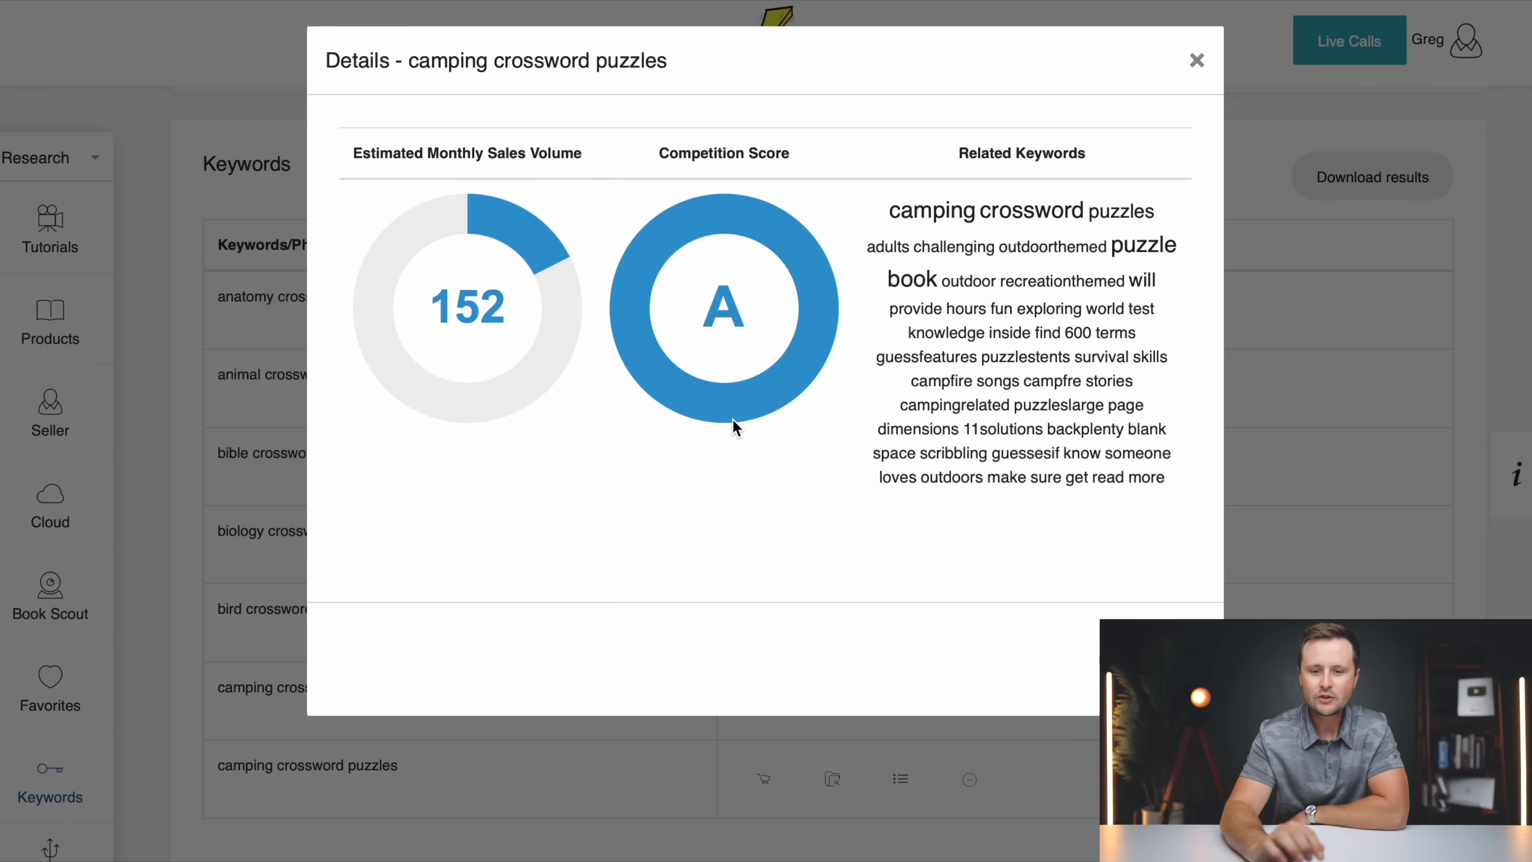
key("Escape")
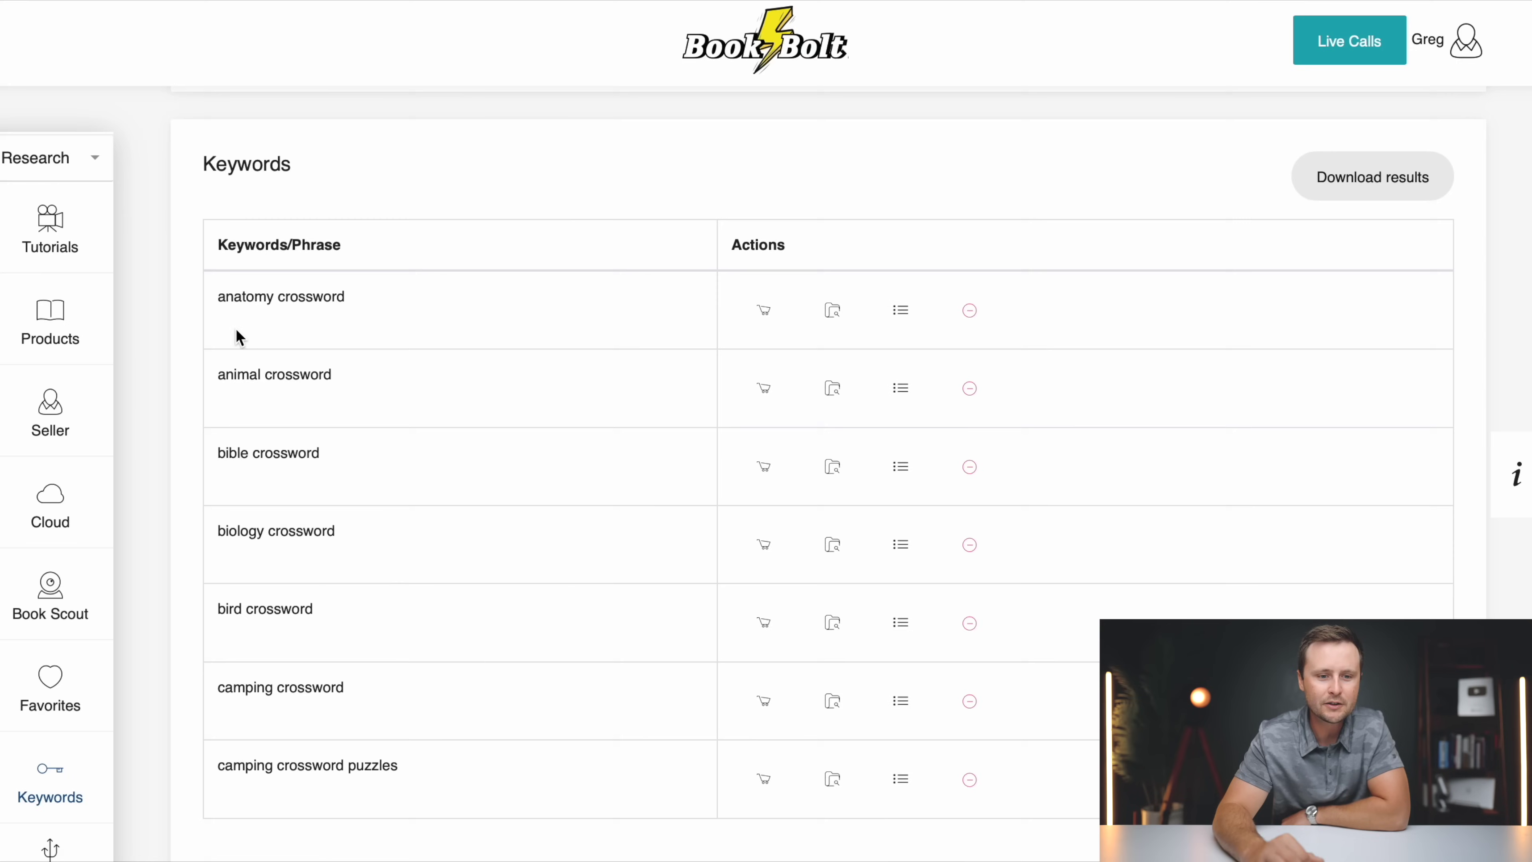
- Switch from the Research tools to the Create tools and open BookBolt Studio
left_click(34, 165)
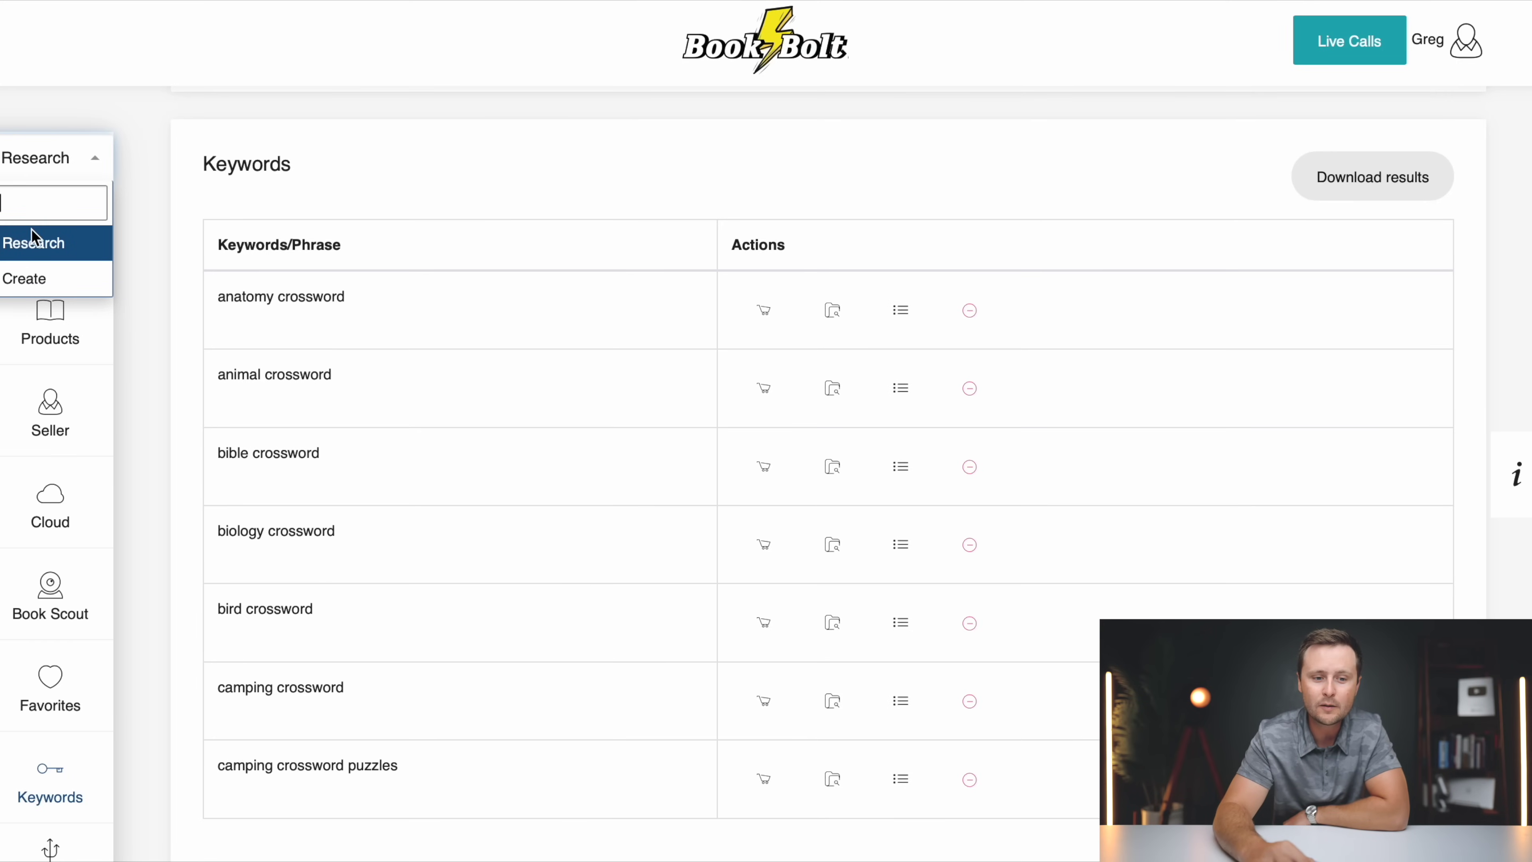
left_click(24, 281)
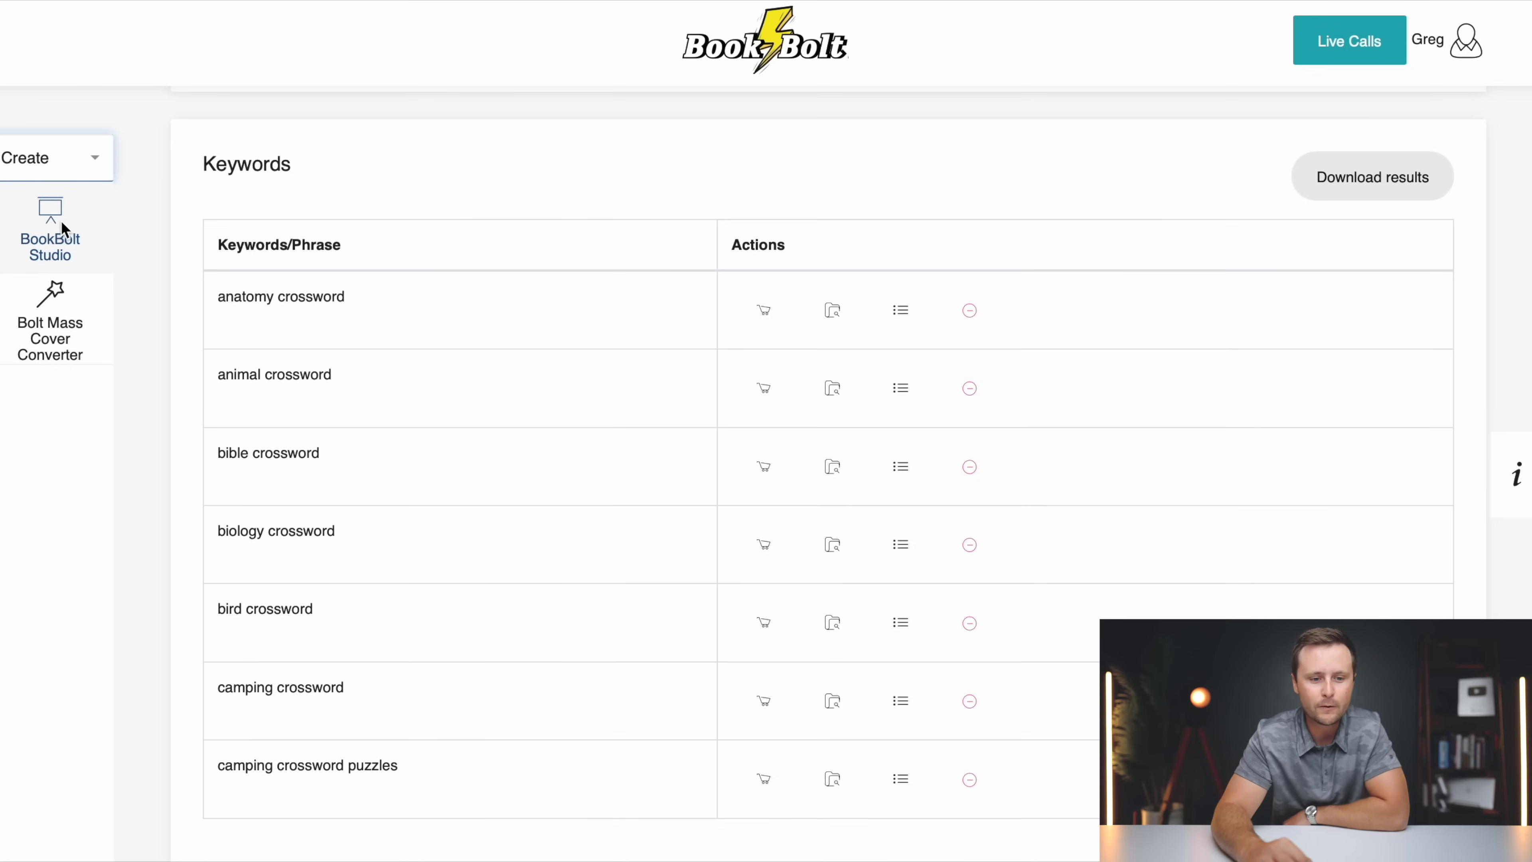
left_click(54, 242)
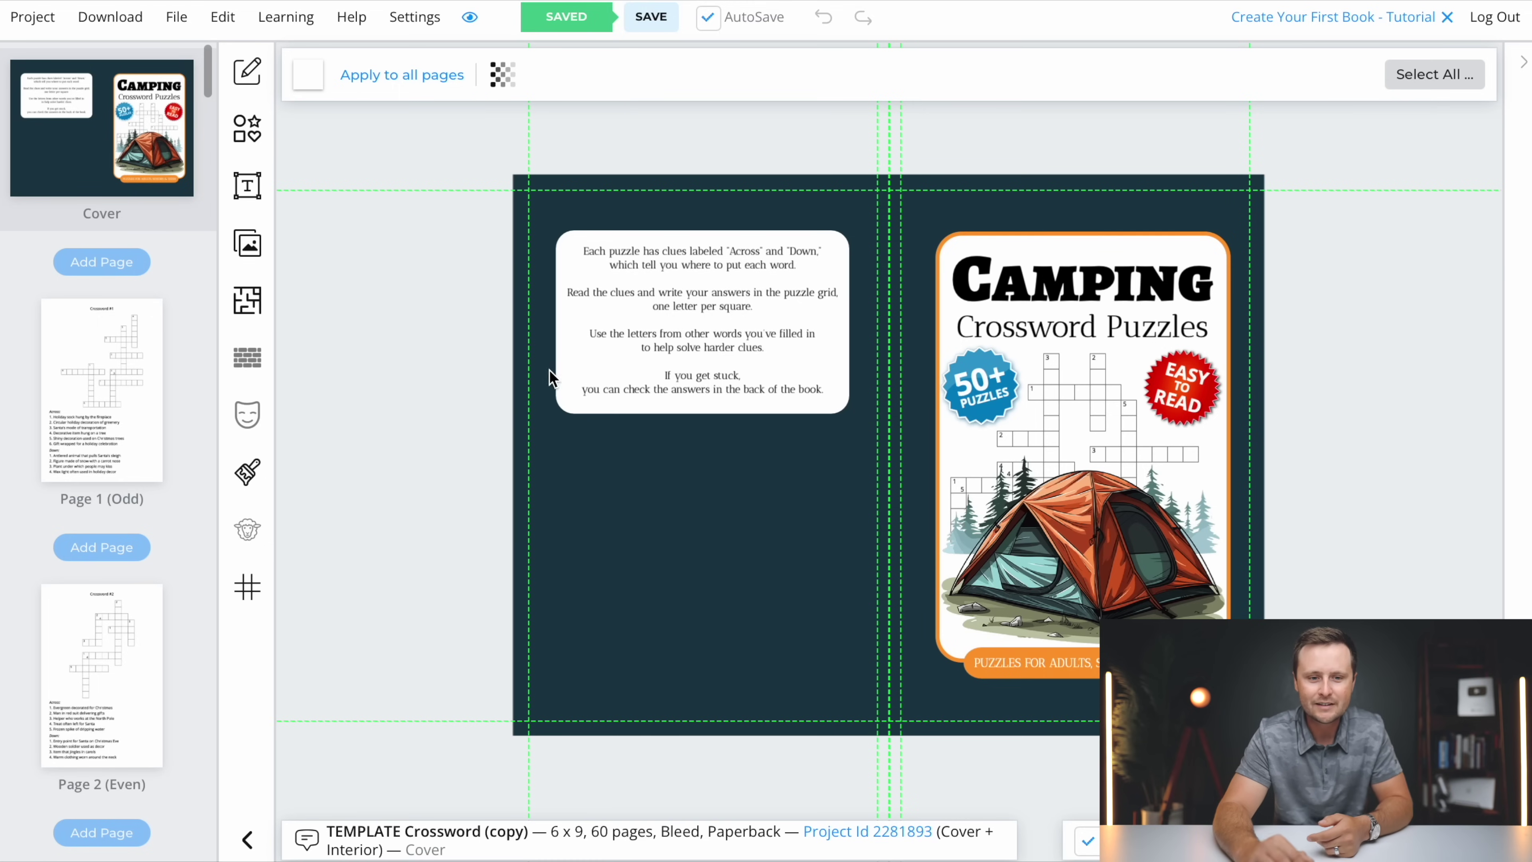
- Start a new project of type "Paperback: Cover and Interior" and name it "Camping Crossword"
left_click(27, 18)
left_click(48, 72)
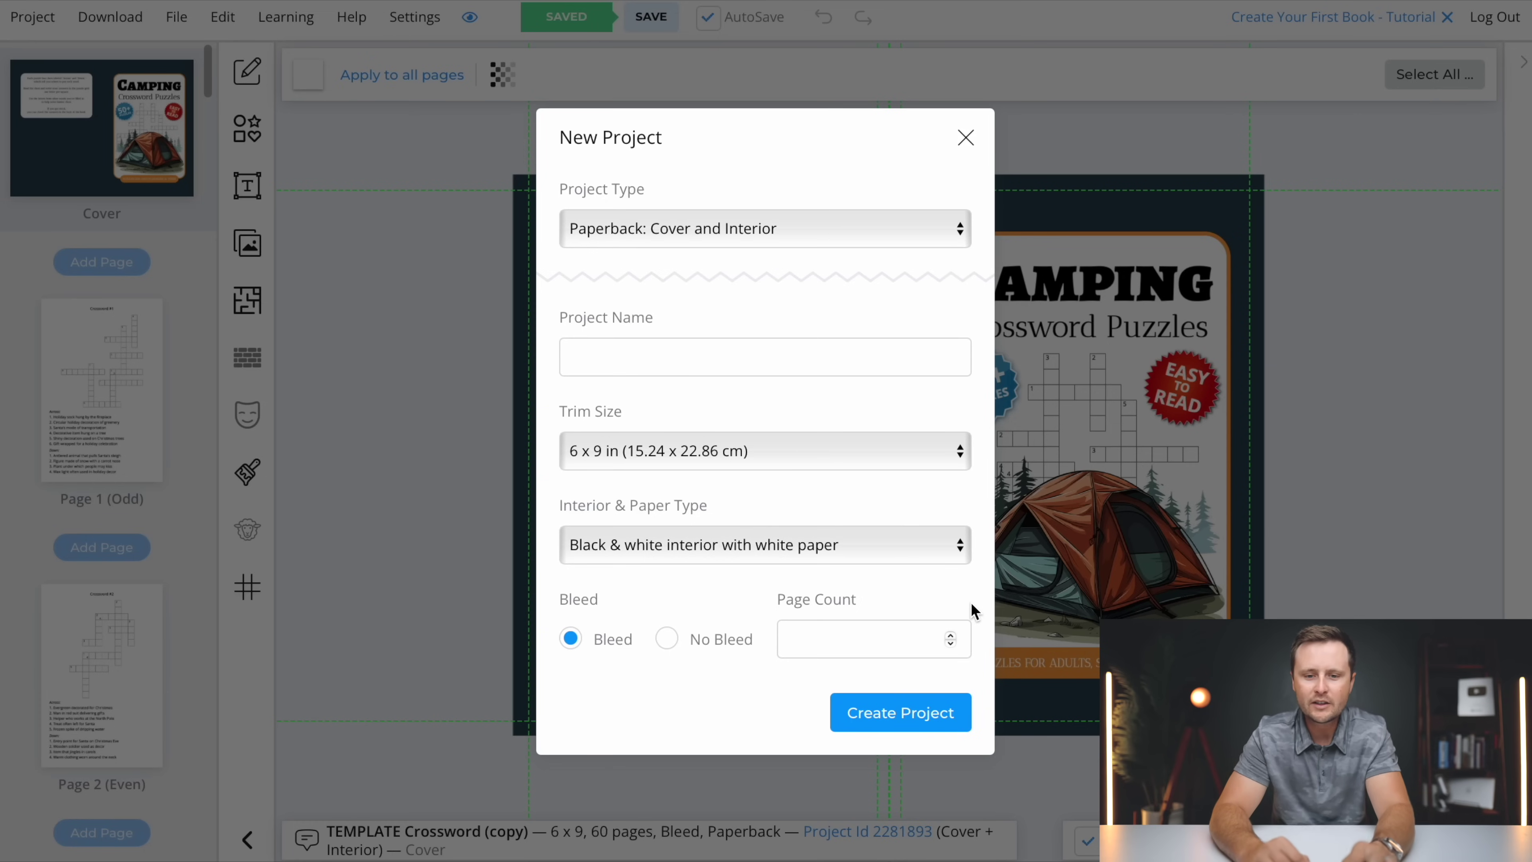
left_click(612, 241)
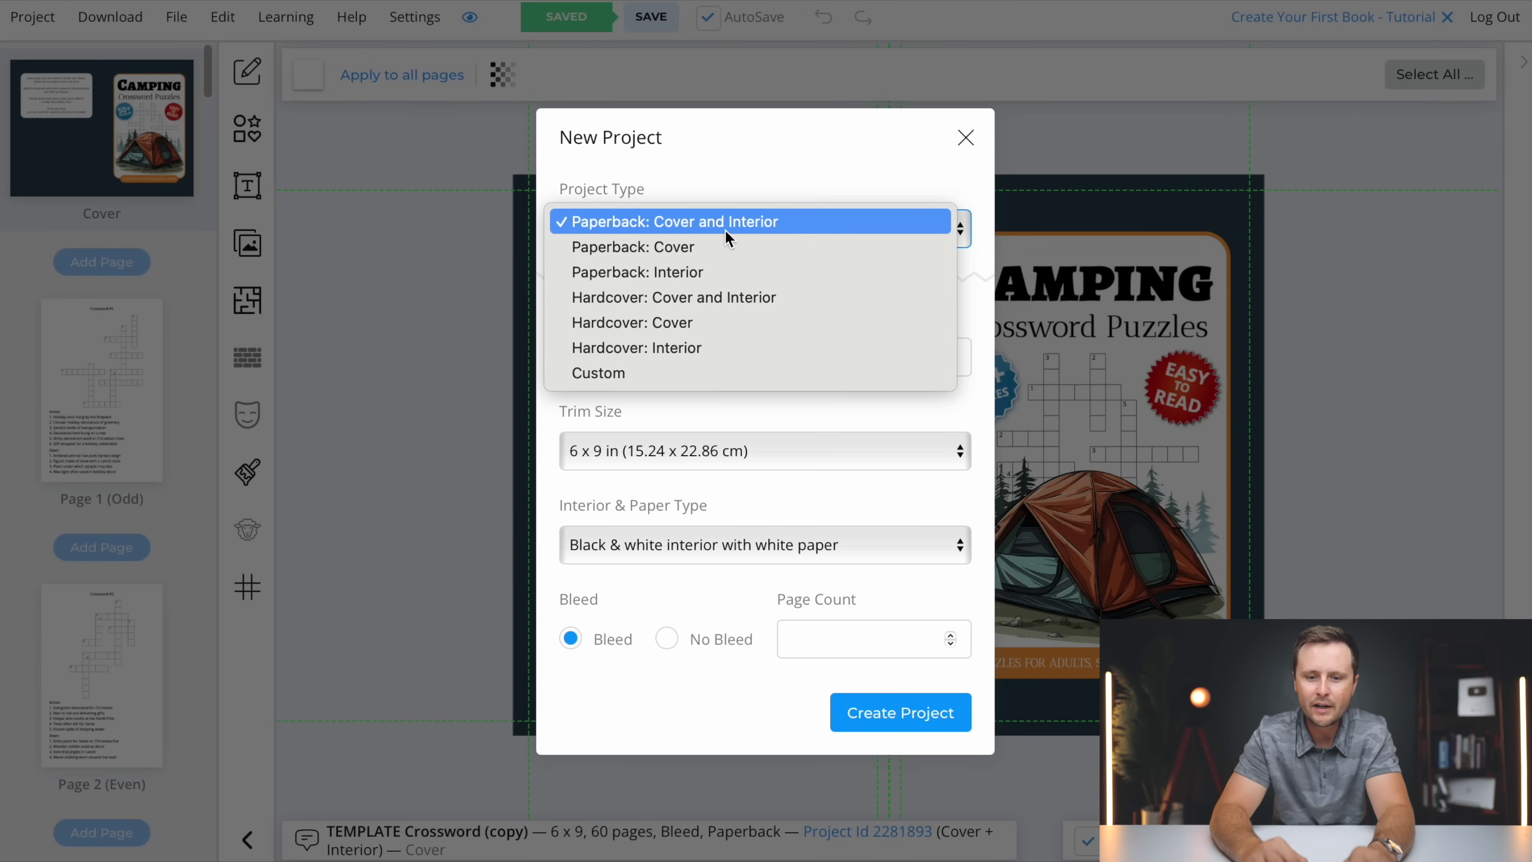
left_click(675, 224)
left_click(621, 361)
type("Camping Crossword")
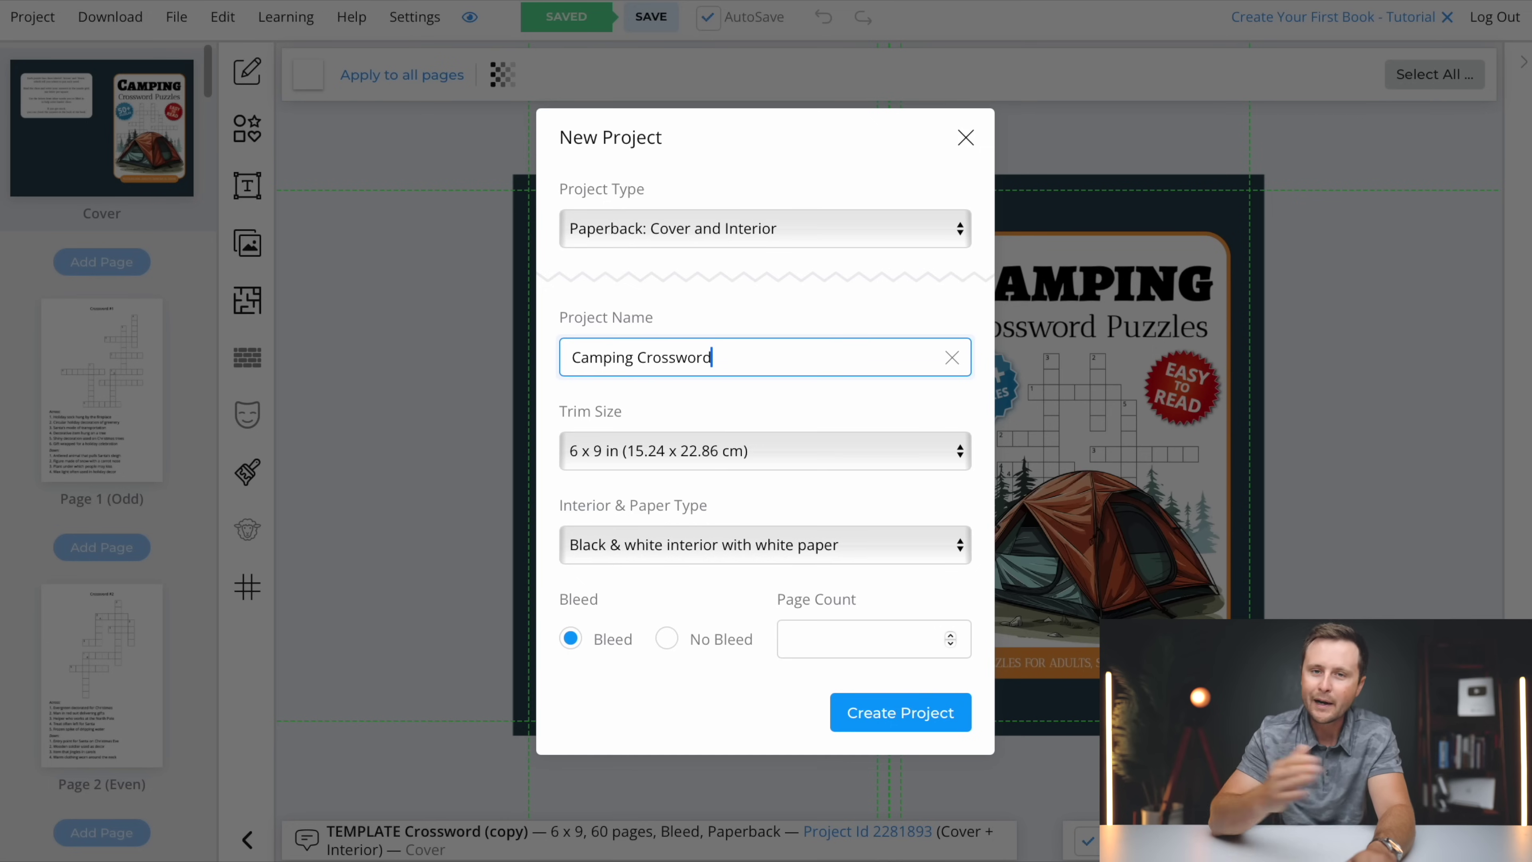
- Create the project at 6 x 9 in trim, black & white interior with white paper, with bleed and 120 pages
left_click(606, 457)
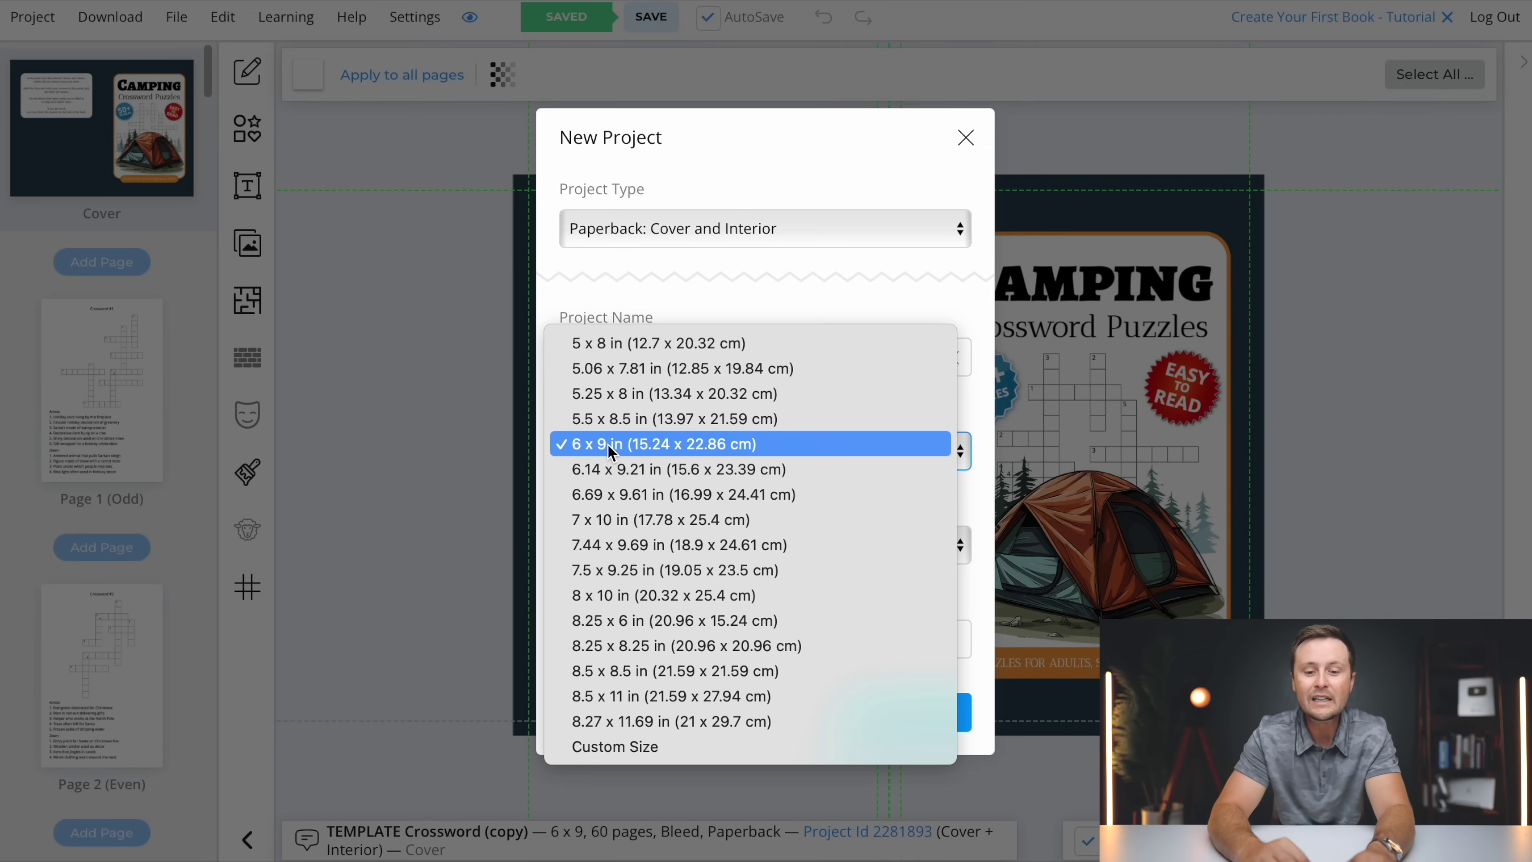
left_click(601, 452)
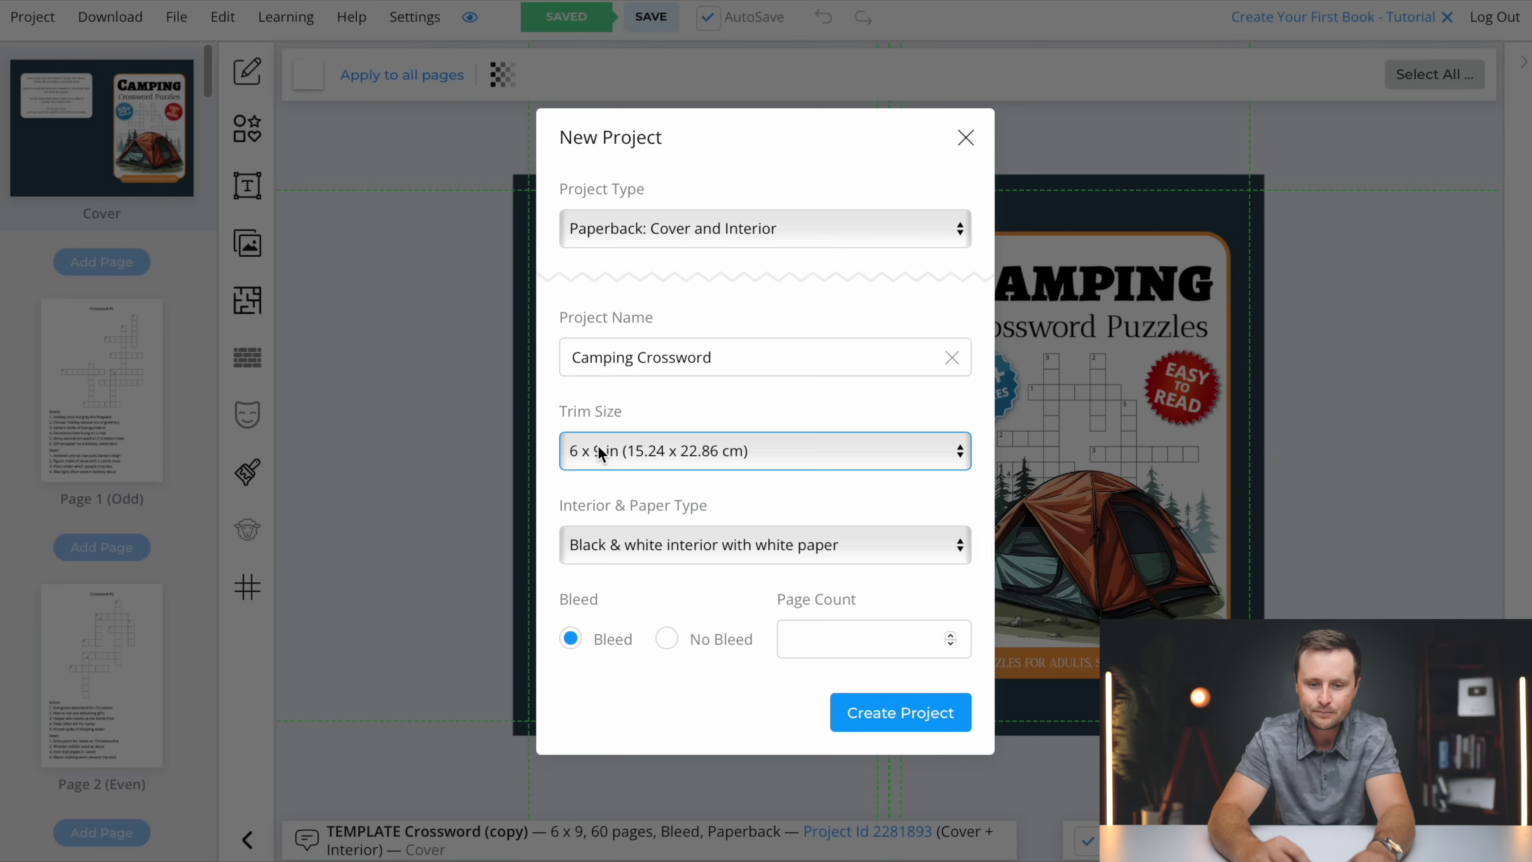
left_click(801, 558)
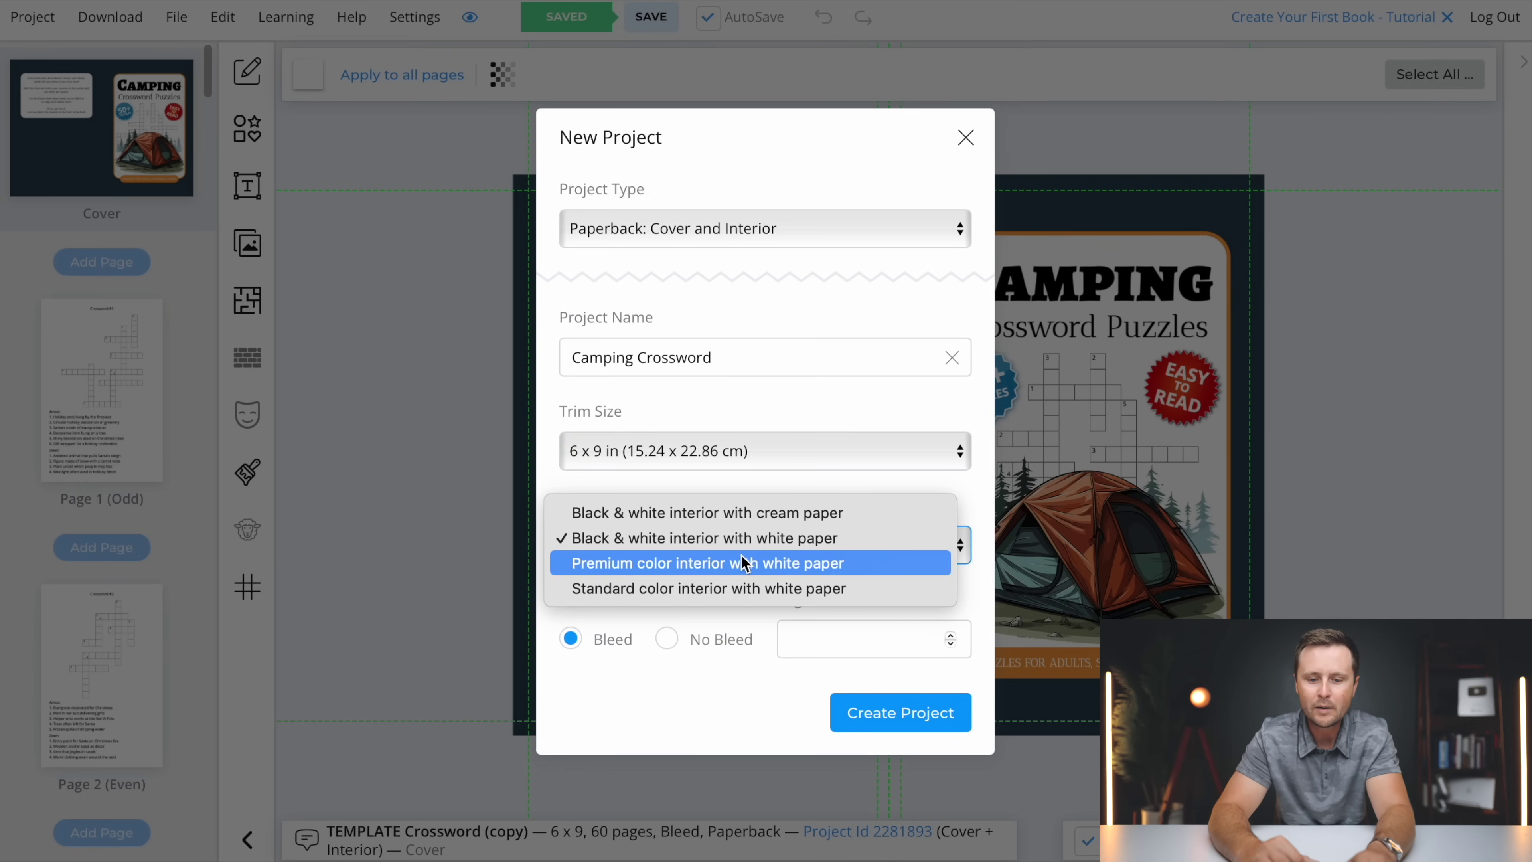
left_click(693, 540)
left_click(570, 638)
left_click(835, 651)
type("120")
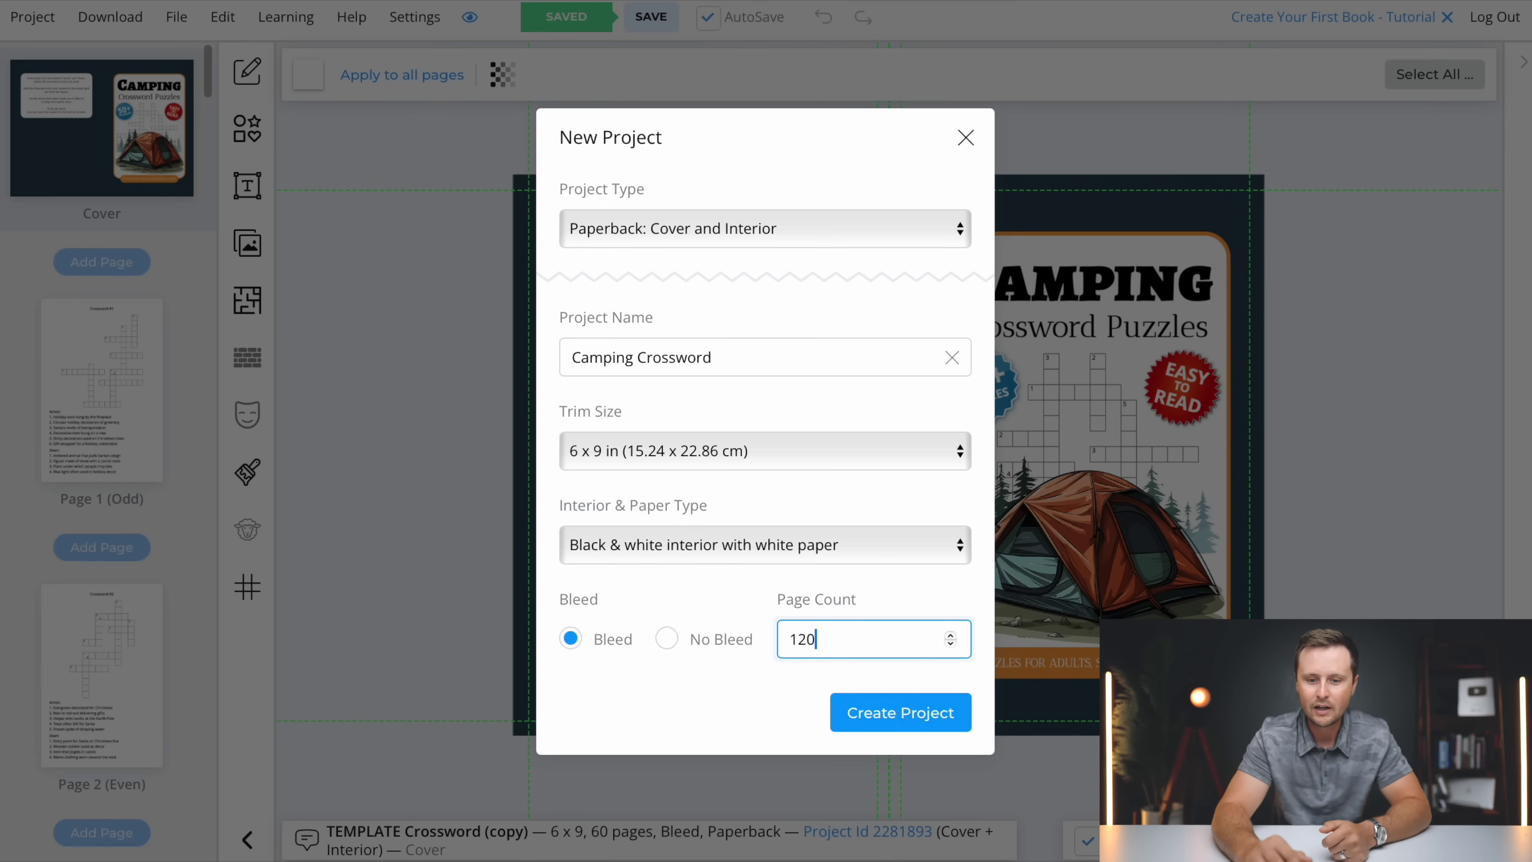
left_click(875, 733)
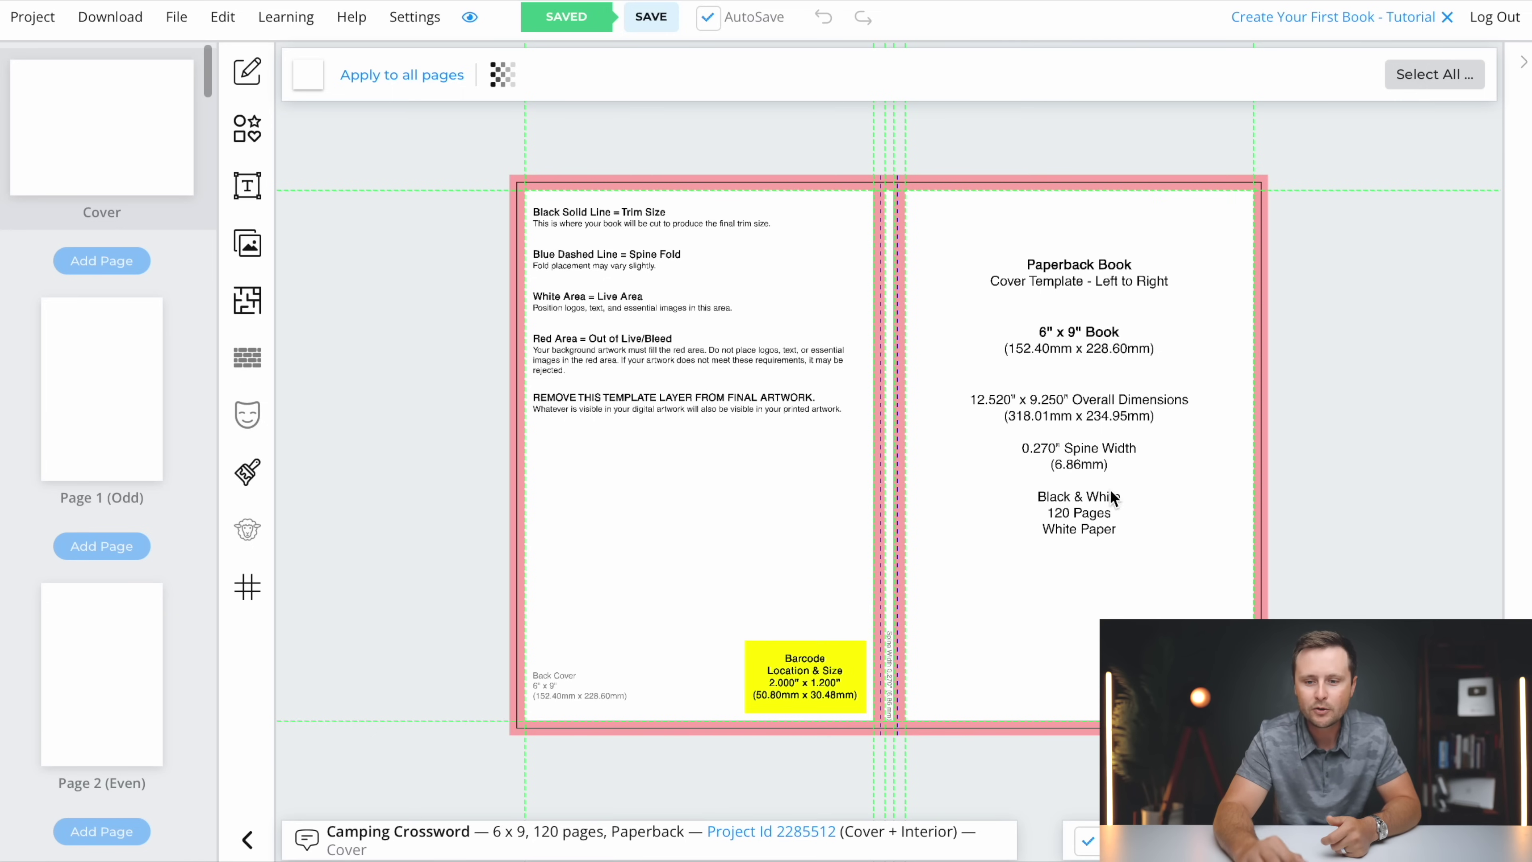
- Inspect the cover template guides, then hide the cover template
scroll(1134, 401, "up", 3)
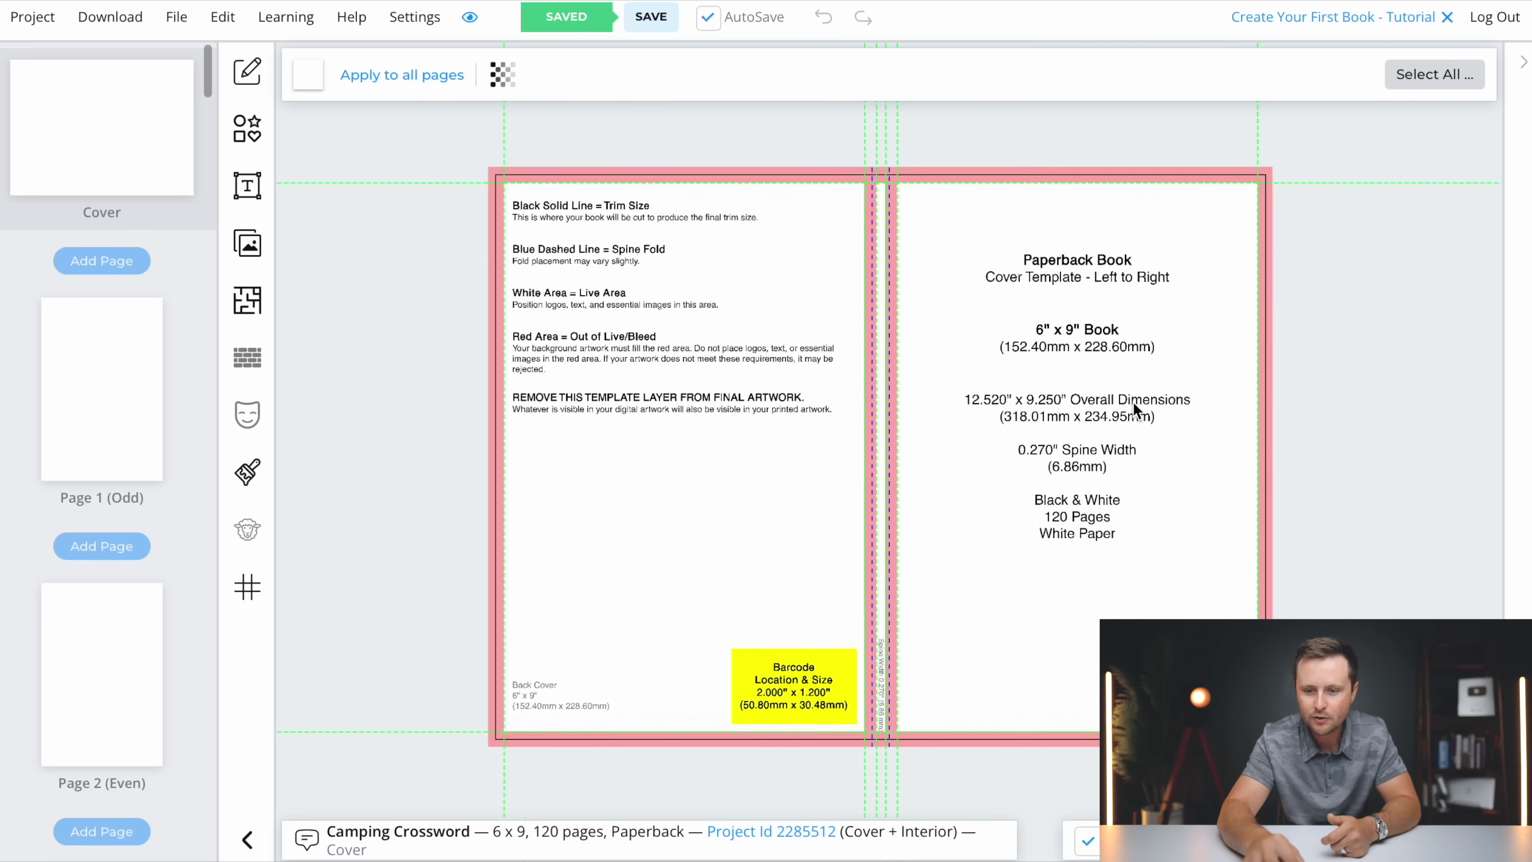
scroll(1134, 401, "up", 3)
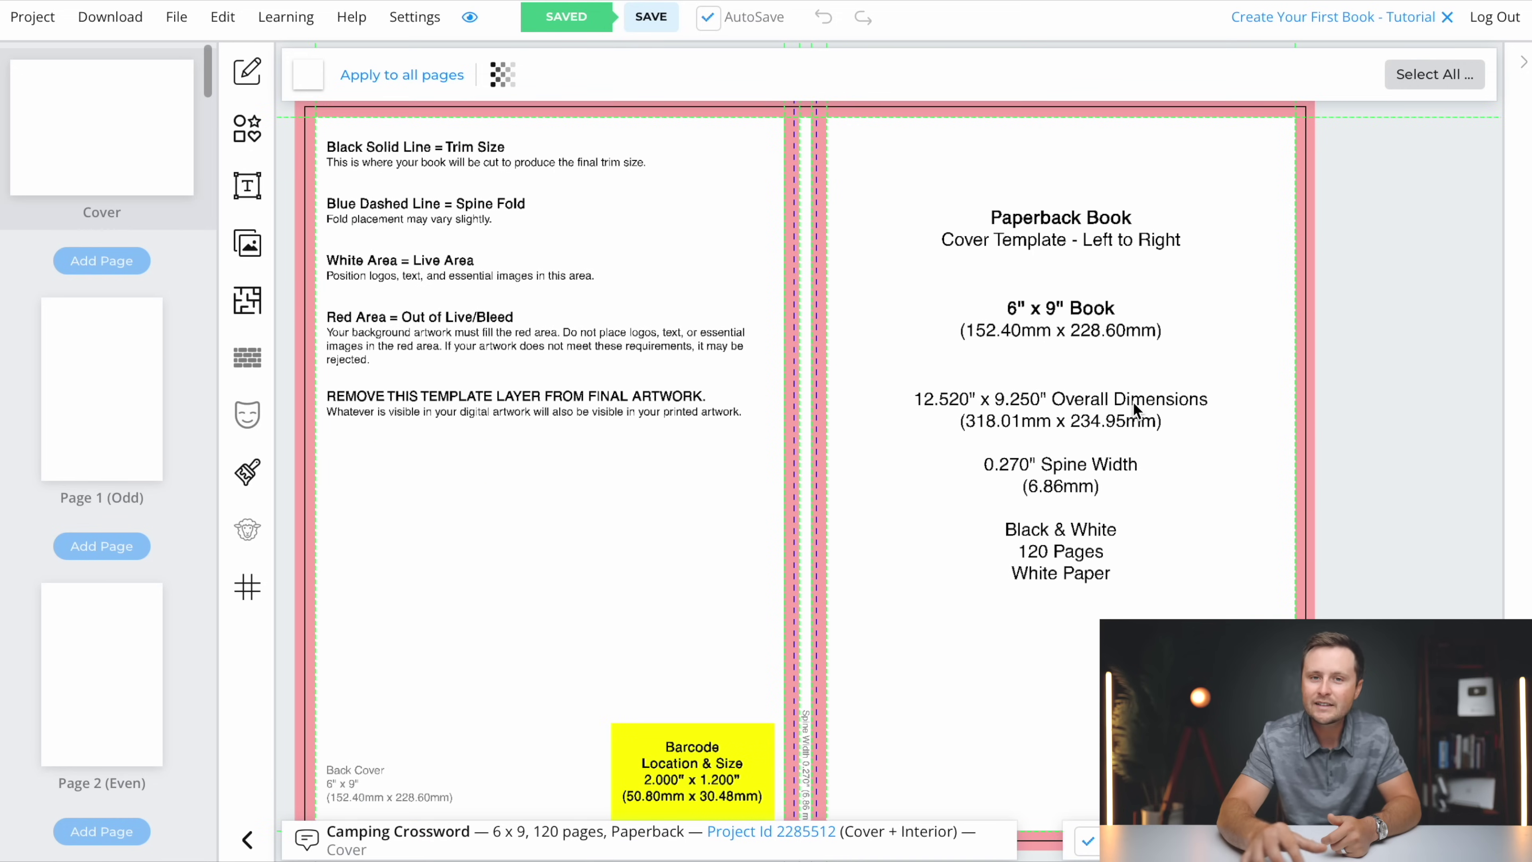
scroll(1134, 401, "down", 2)
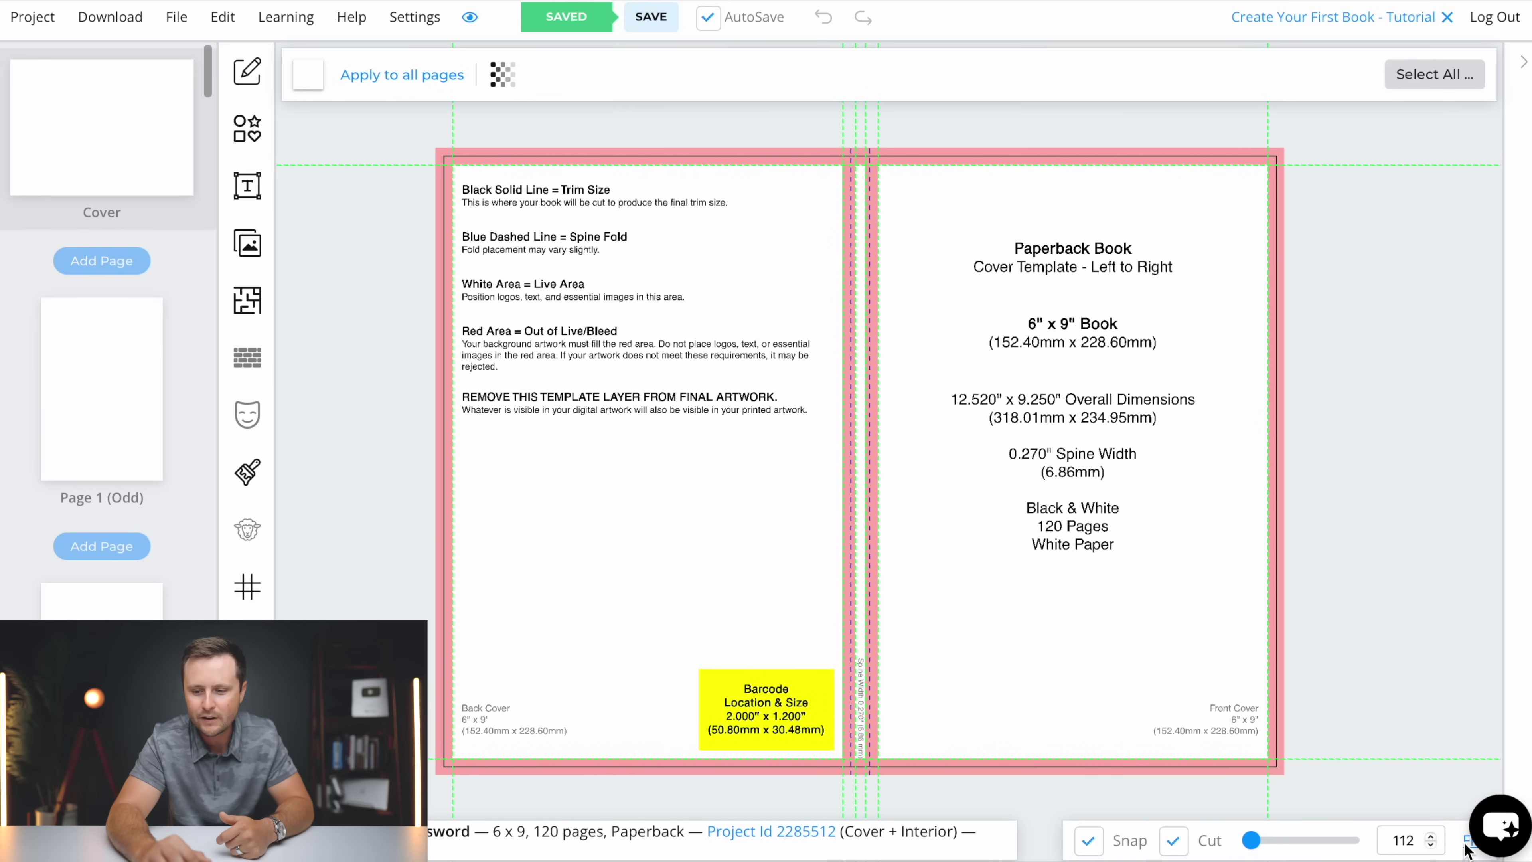
scroll(953, 329, "down", 2)
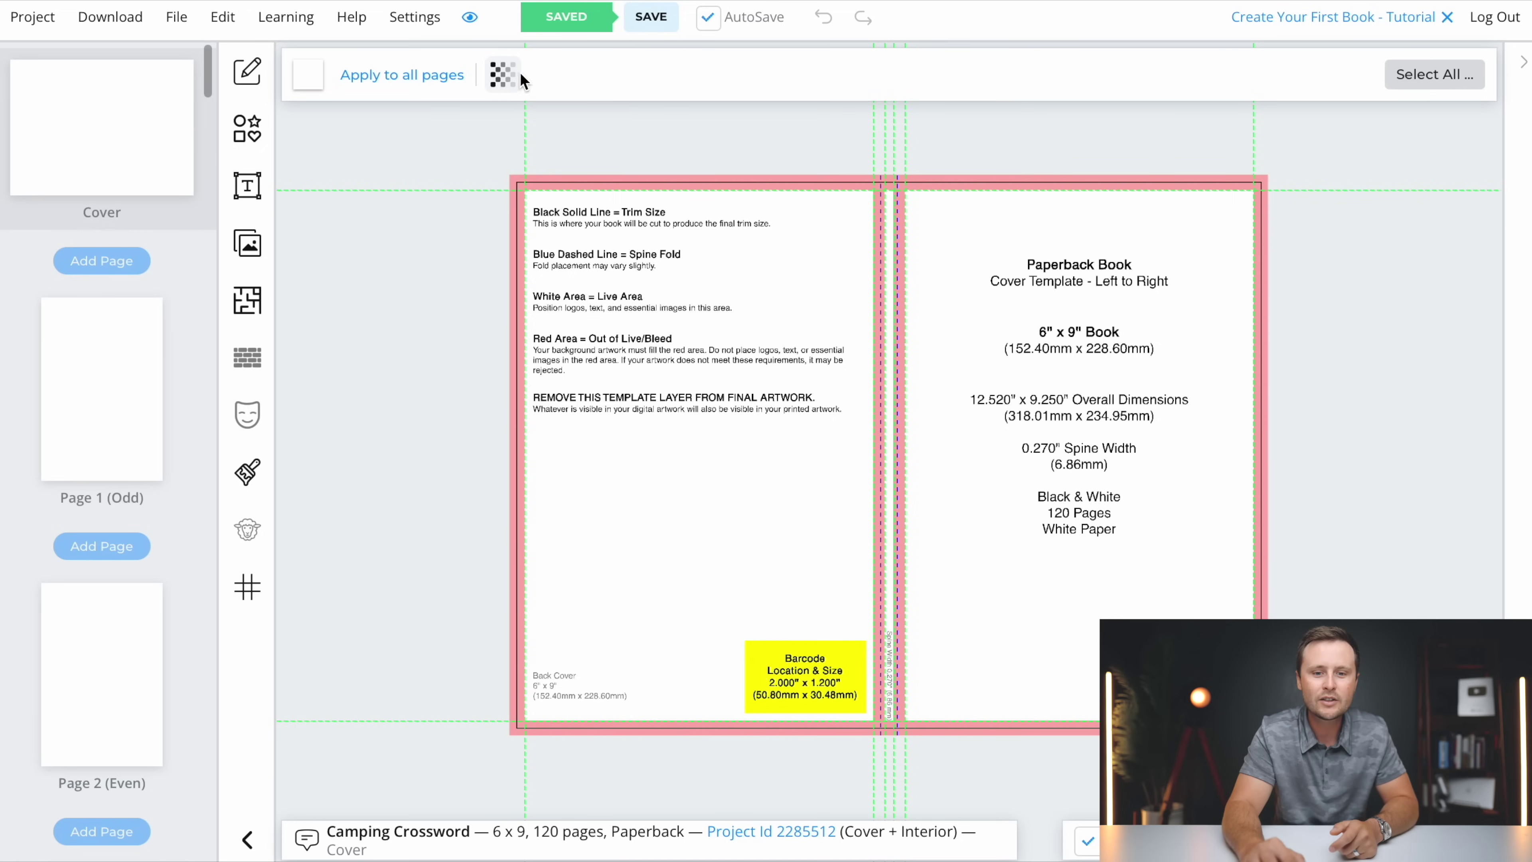
left_click(500, 75)
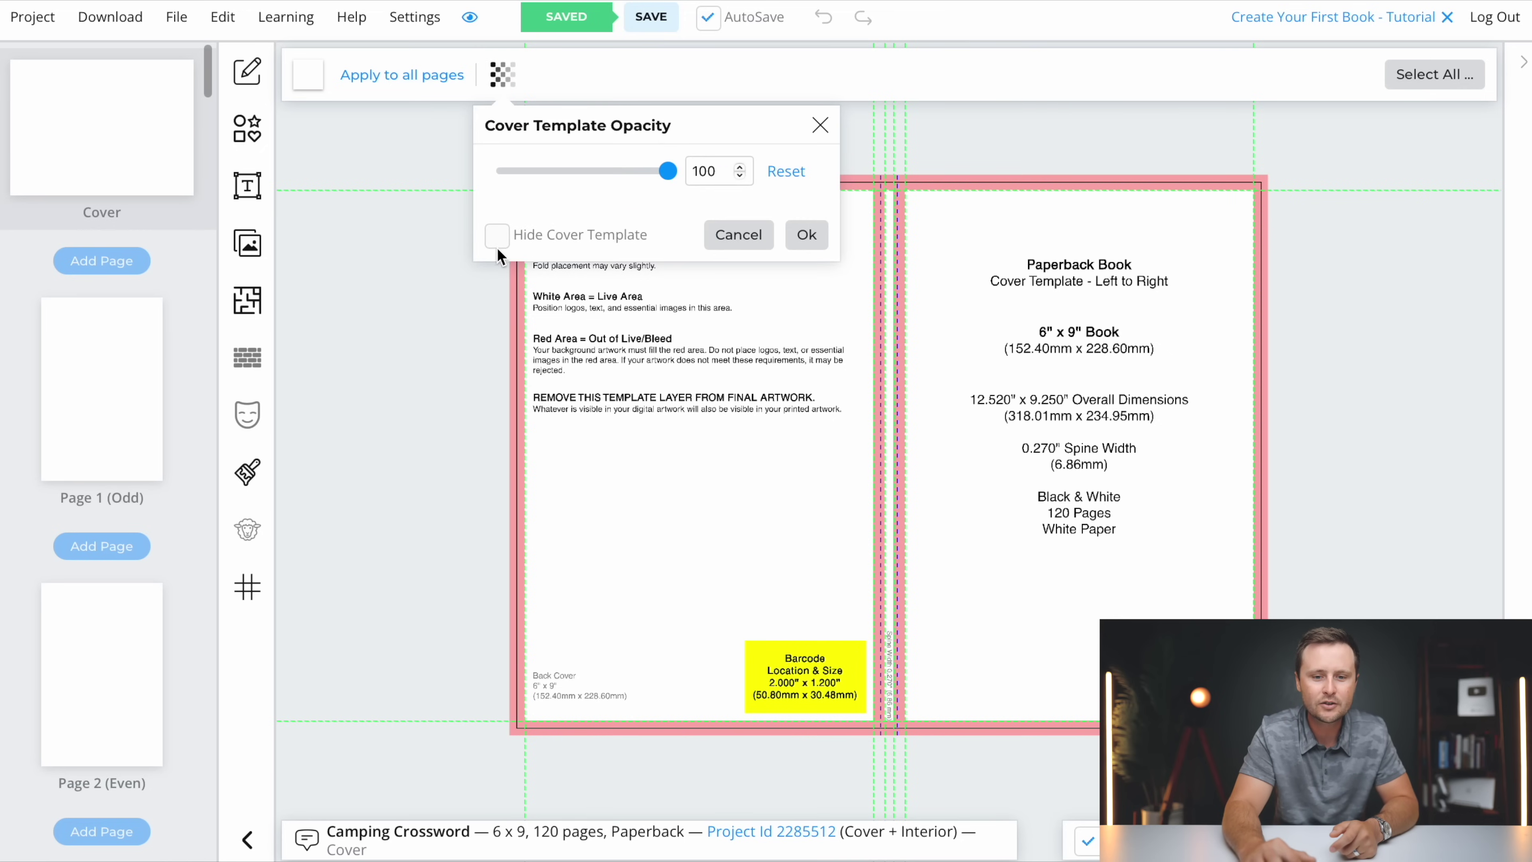
left_click(503, 235)
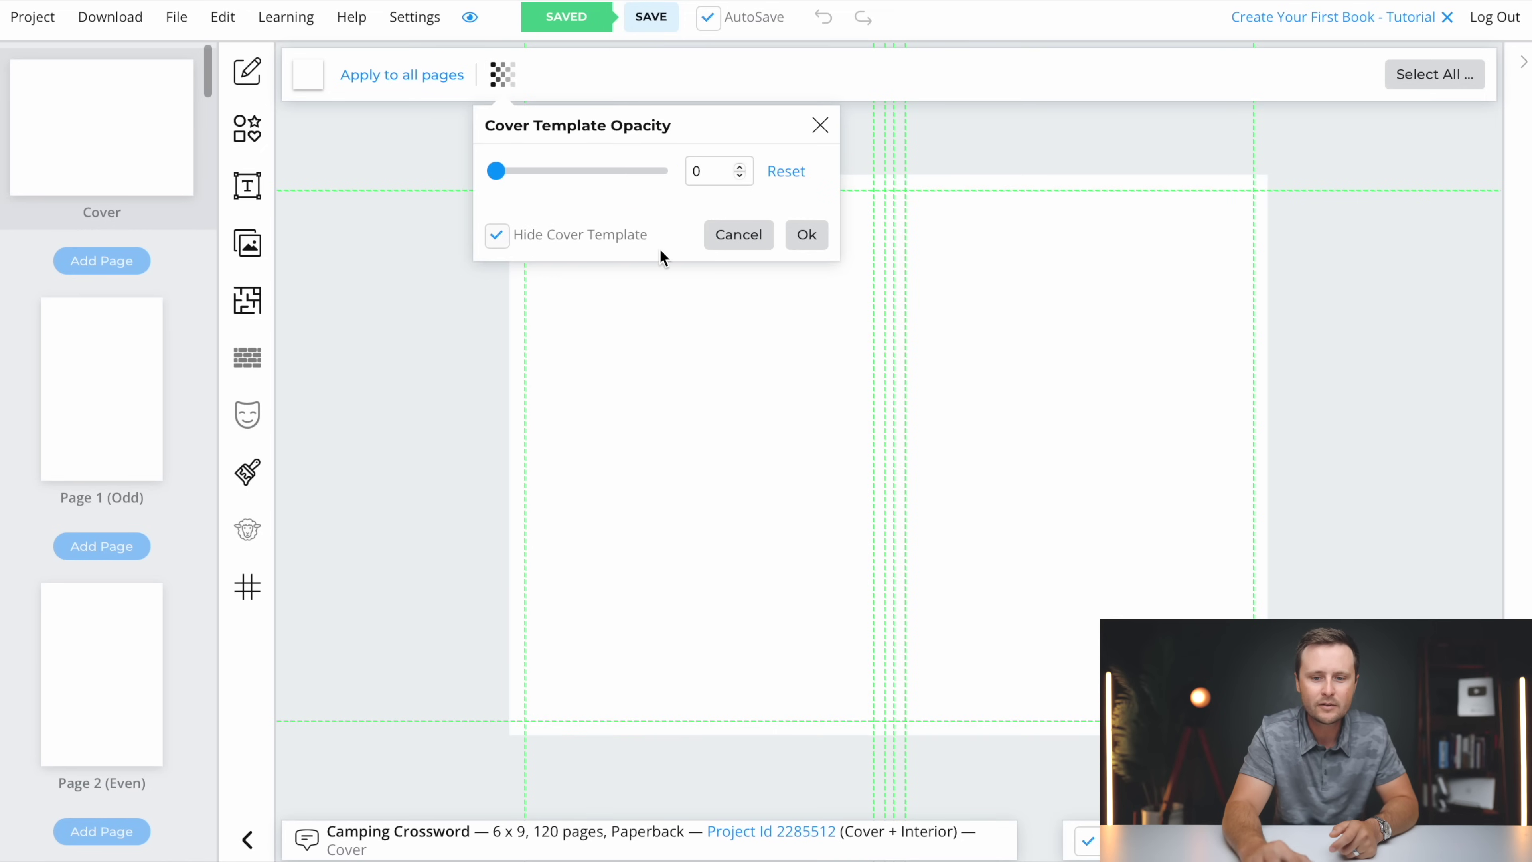
left_click(806, 236)
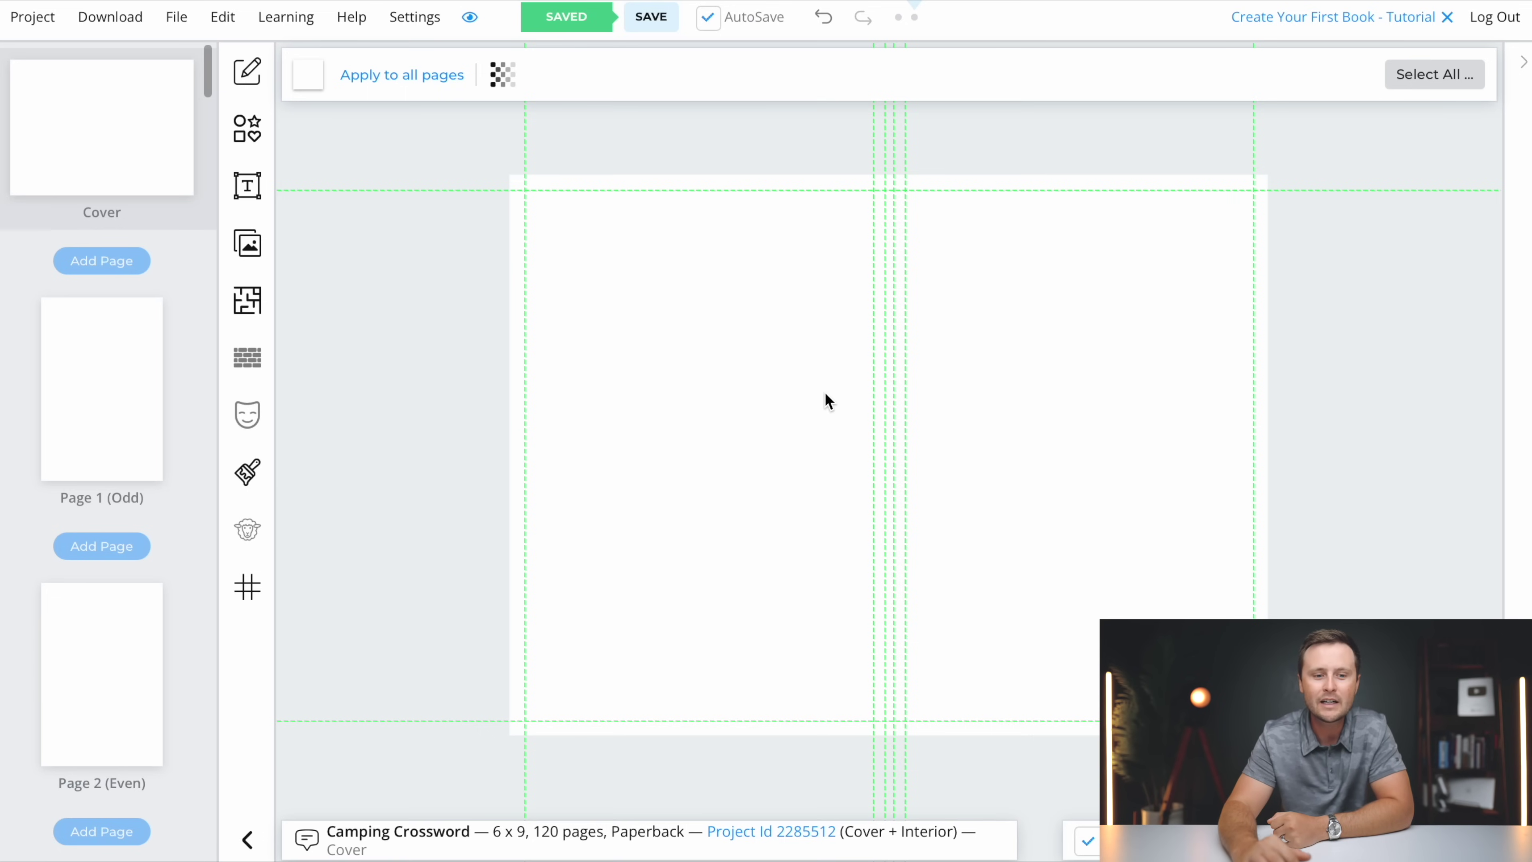
- Add a rectangle to the cover and enlarge it until it extends past all edges of the front and back cover
scroll(104, 405, "down", 10)
scroll(104, 406, "up", 10)
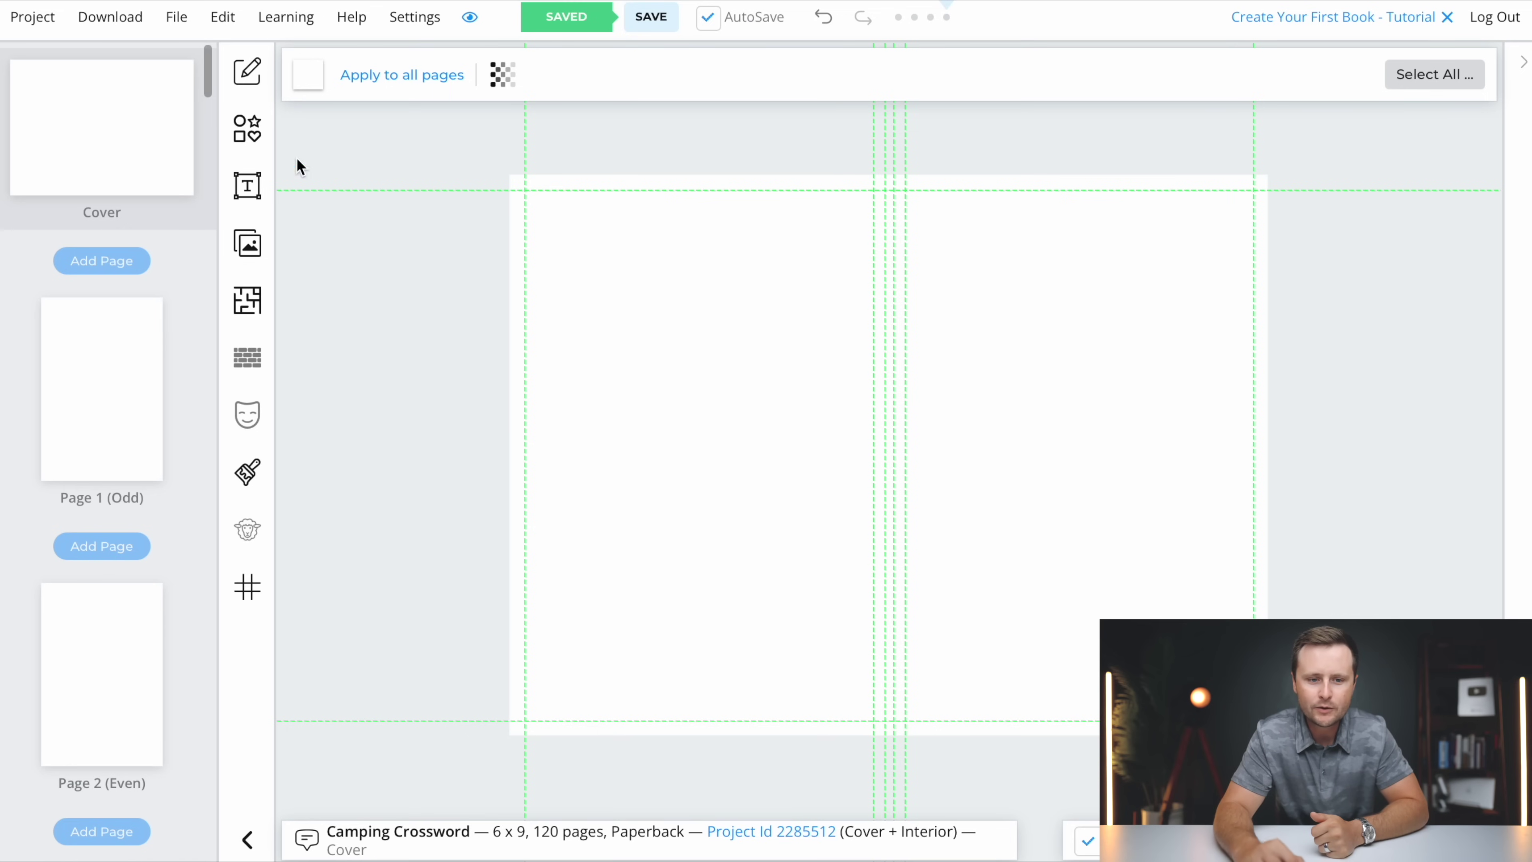
left_click(249, 139)
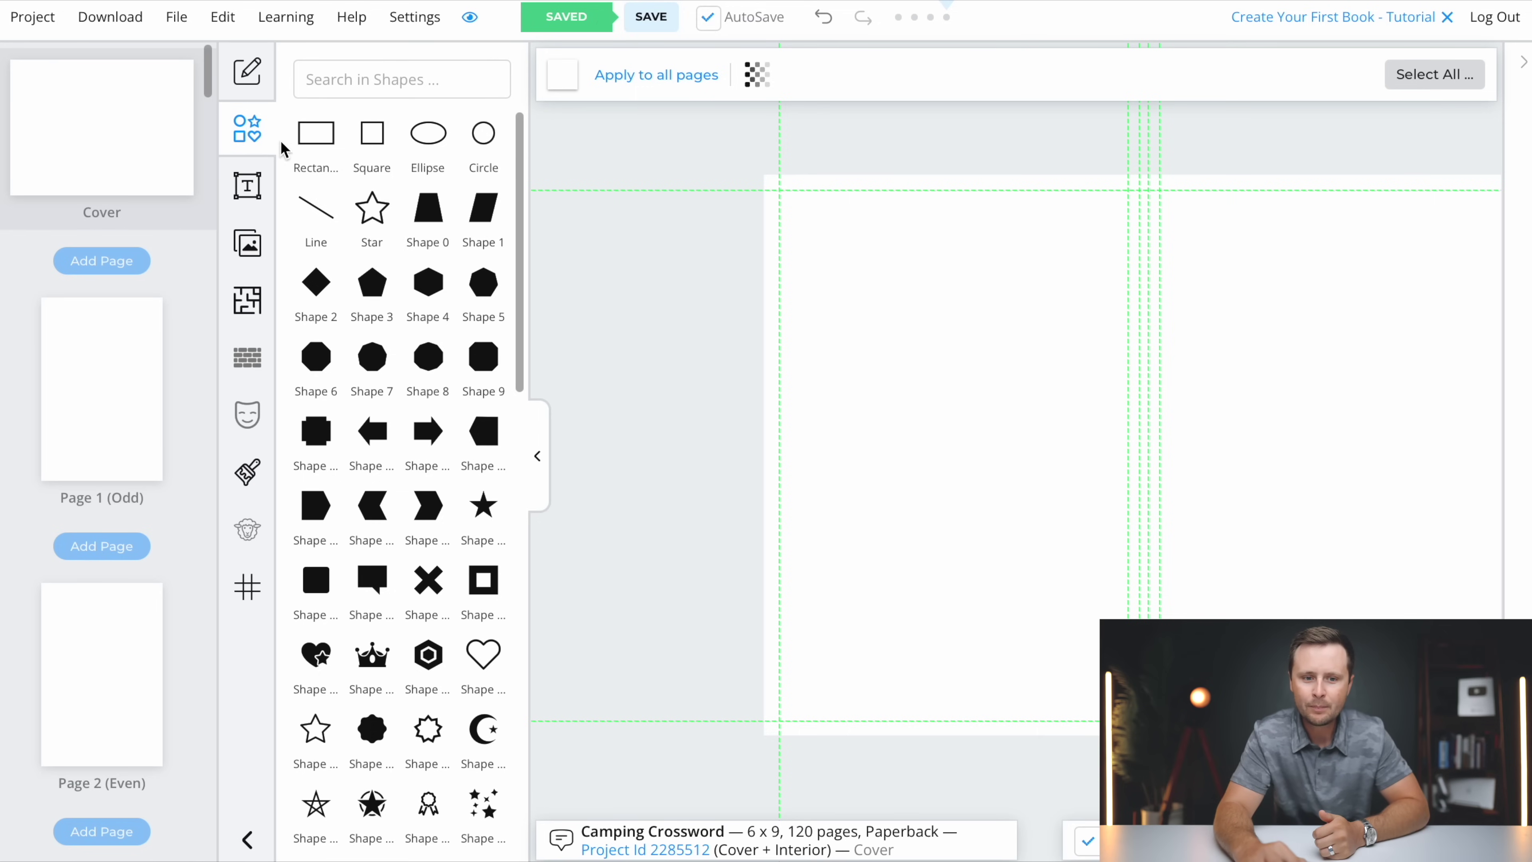
left_click(311, 138)
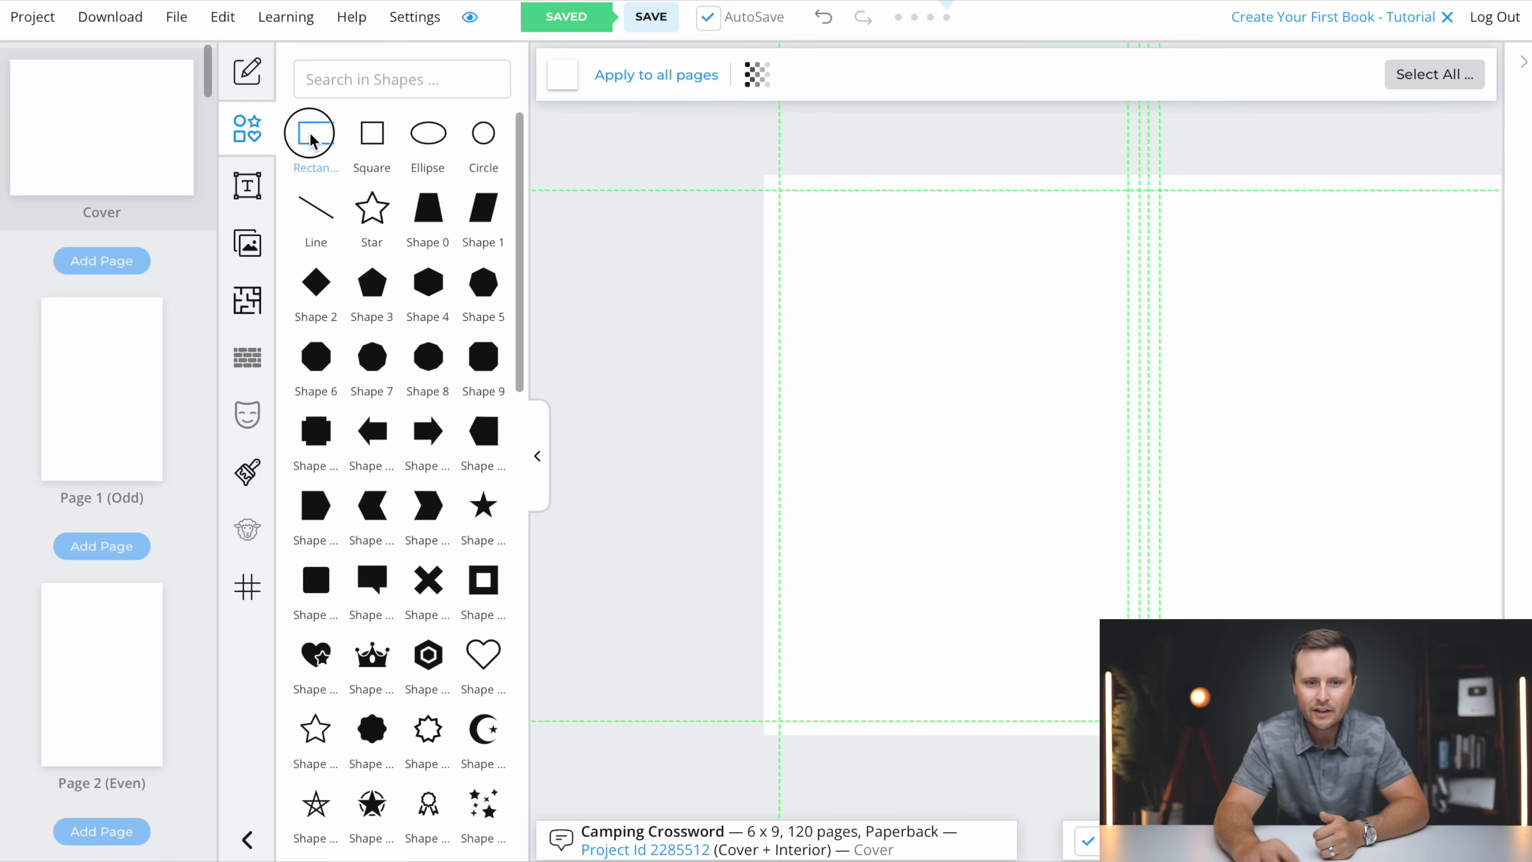
left_click(535, 456)
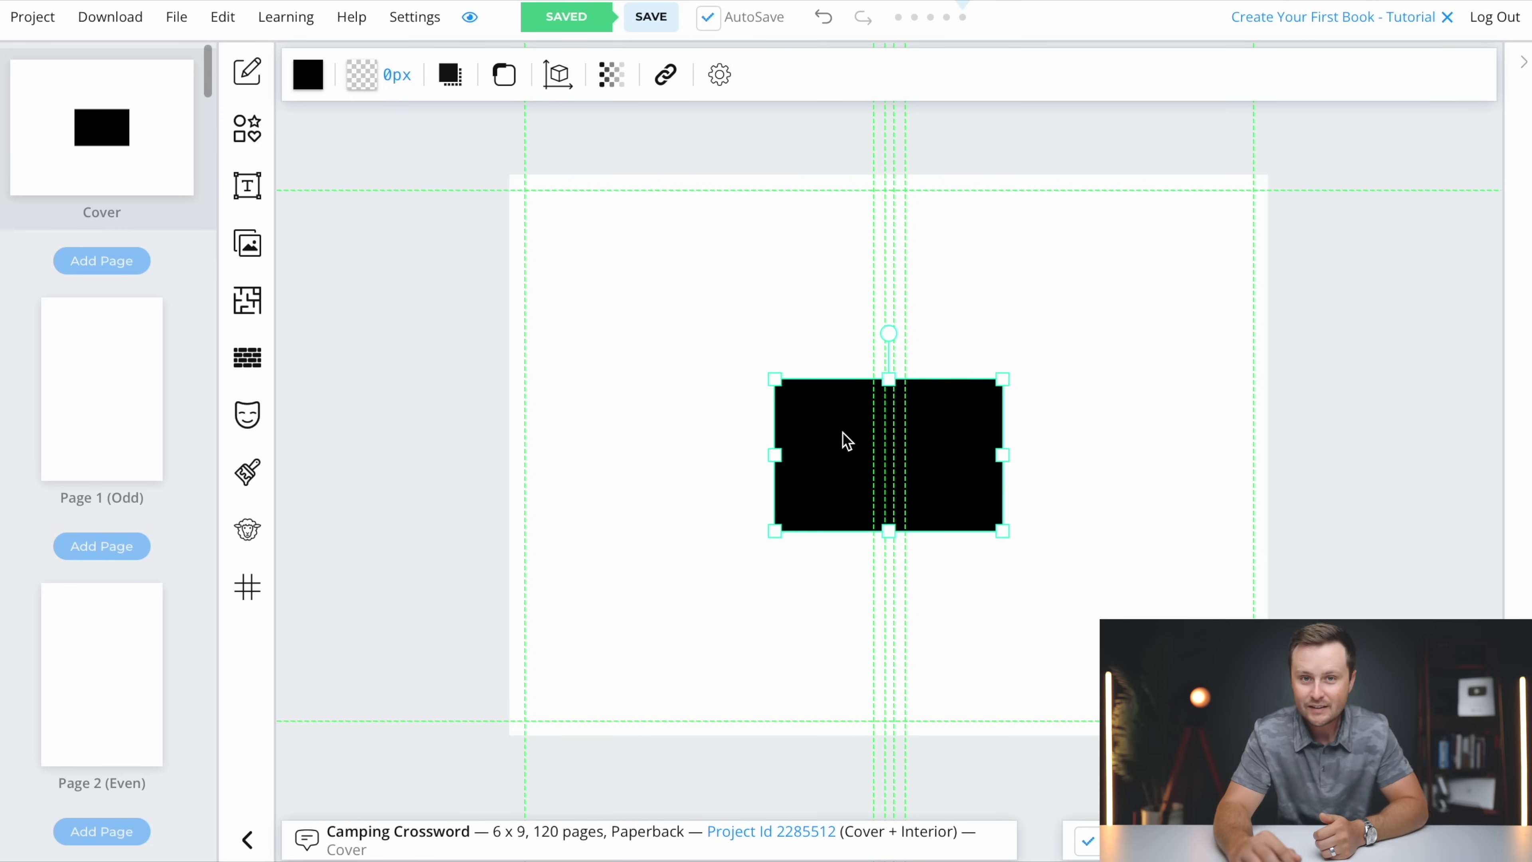
left_click_drag(841, 454, 523, 207)
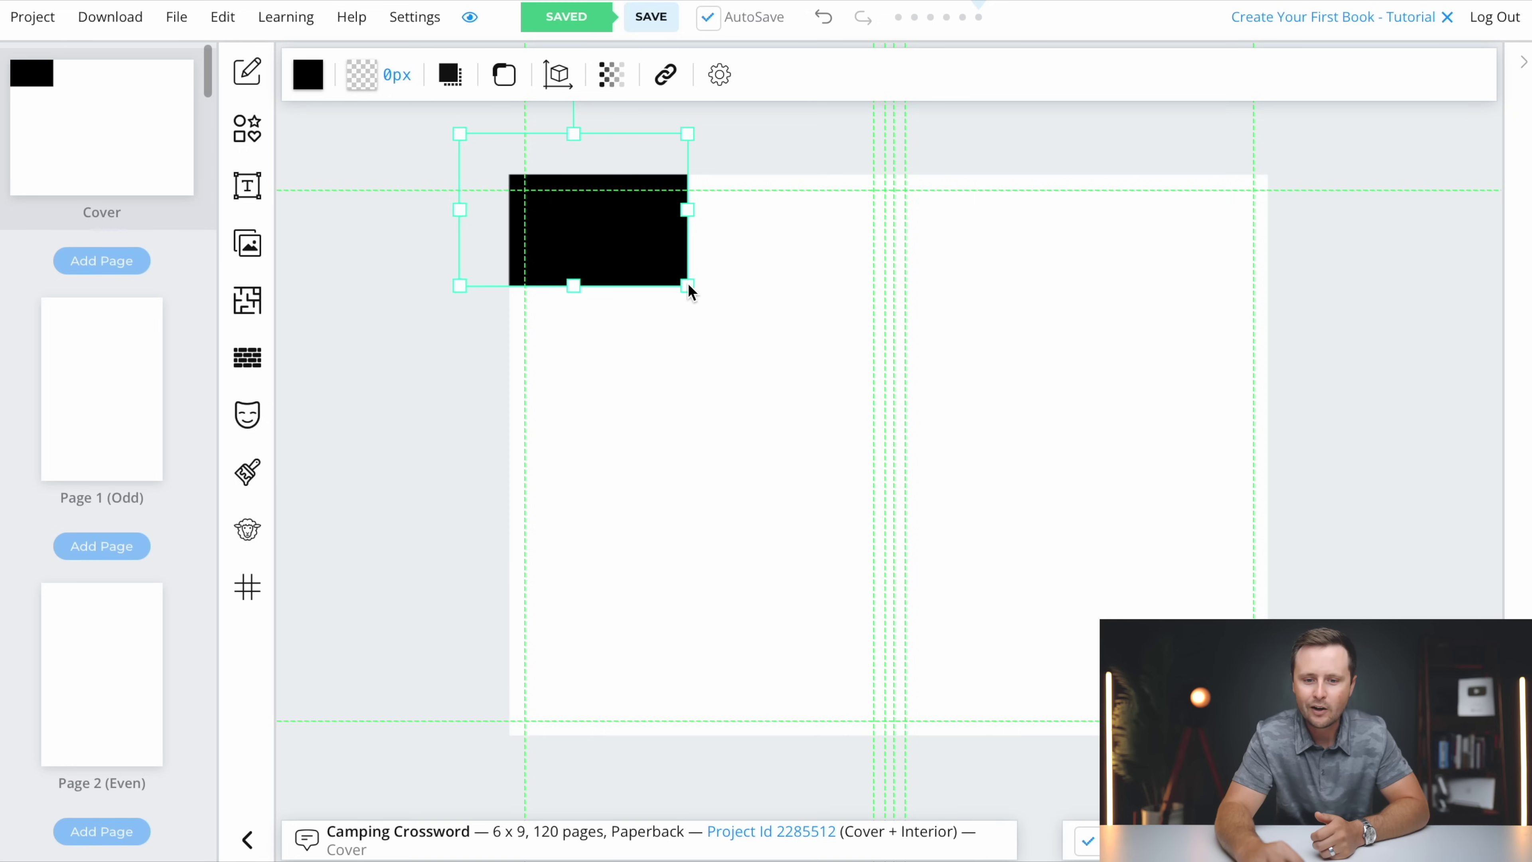
left_click_drag(688, 284, 1374, 807)
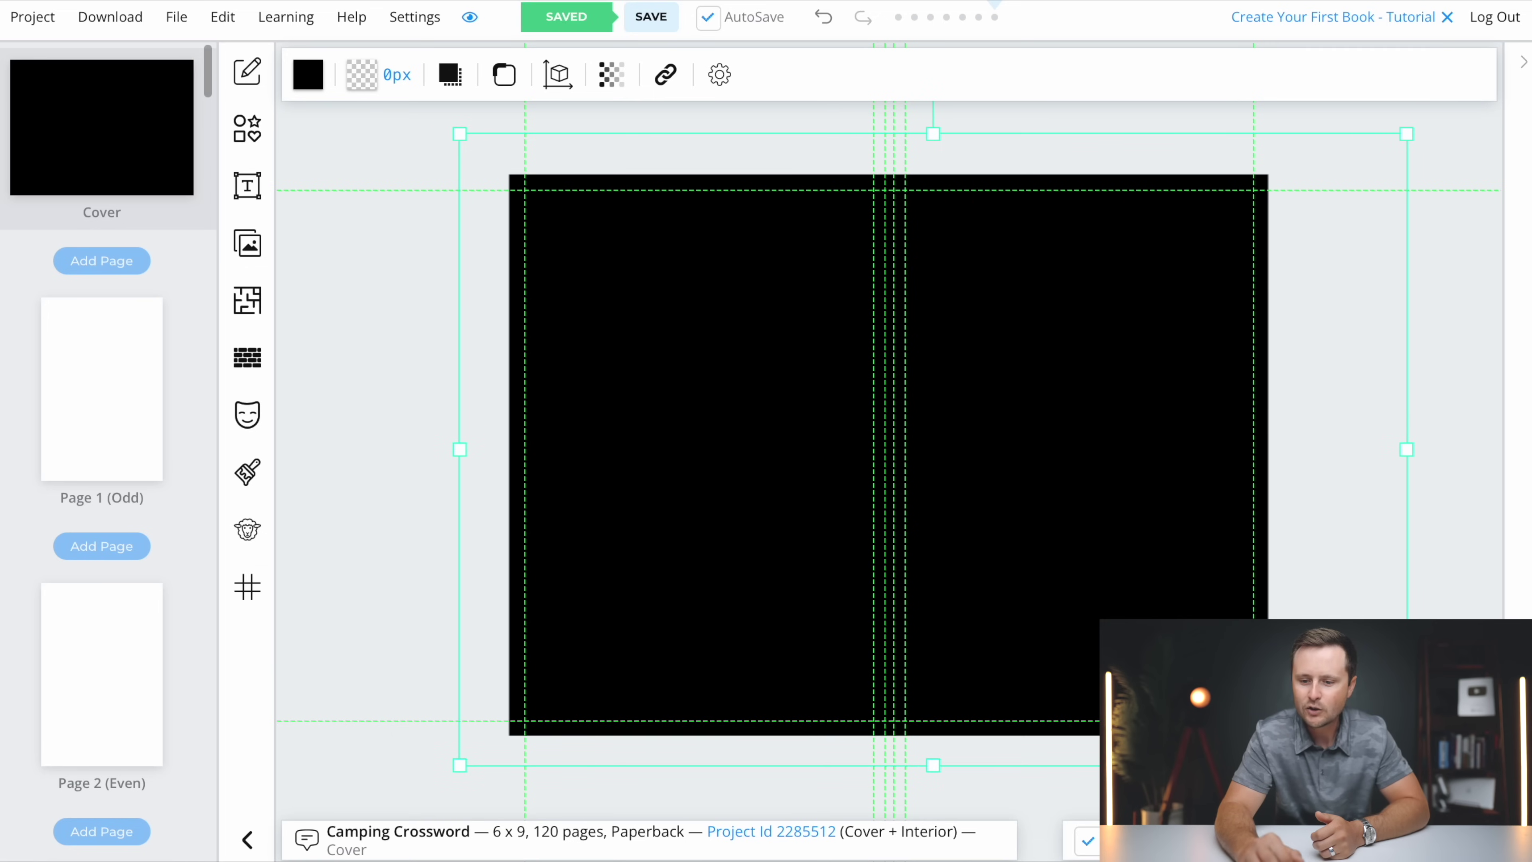
left_click_drag(557, 666, 496, 673)
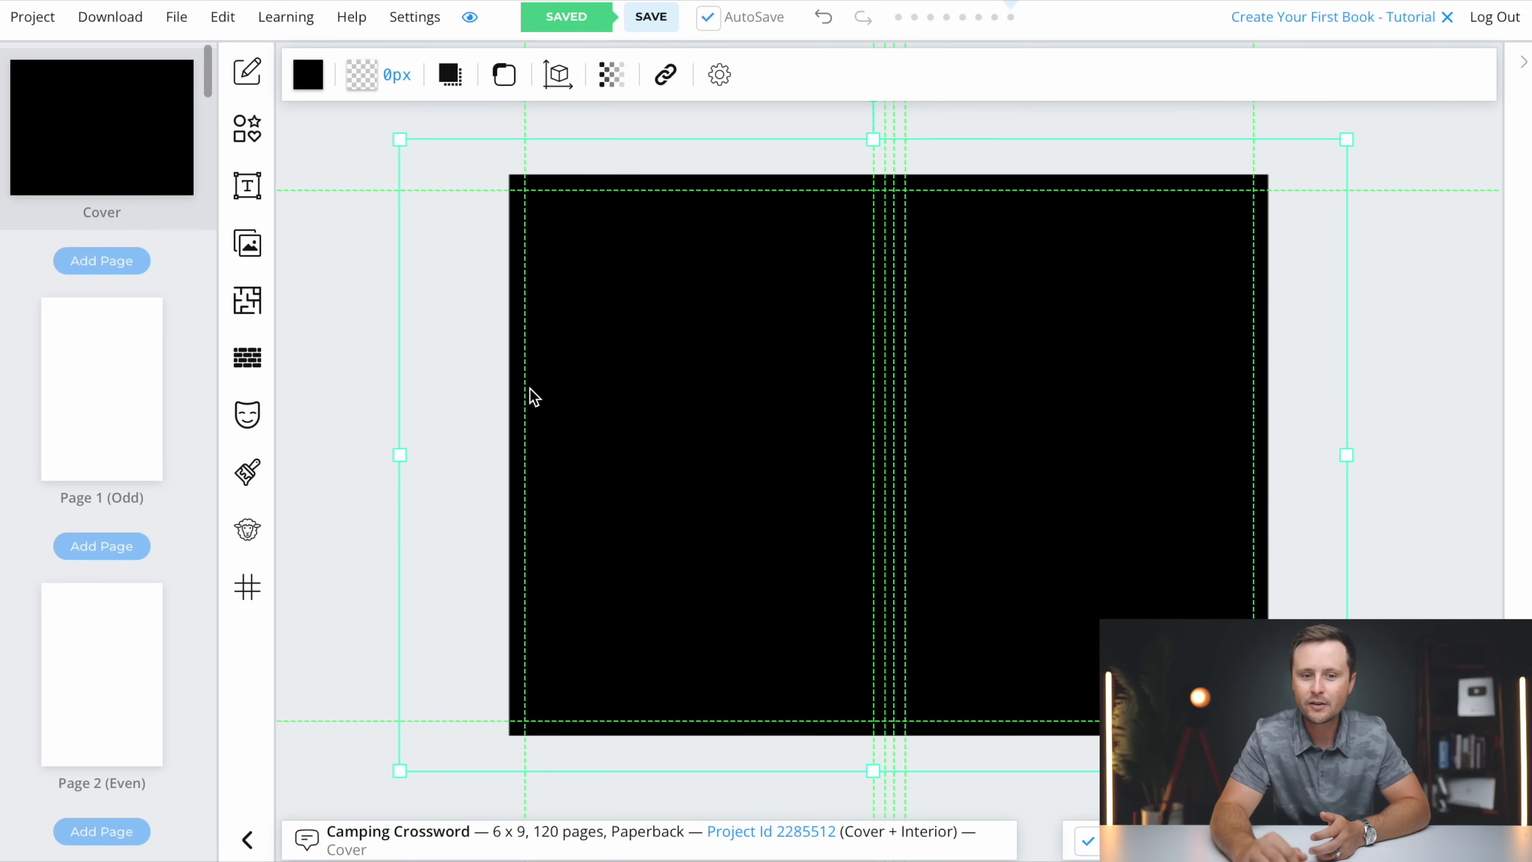
- Fill the full-cover background rectangle with dark green #3A532B
left_click(311, 77)
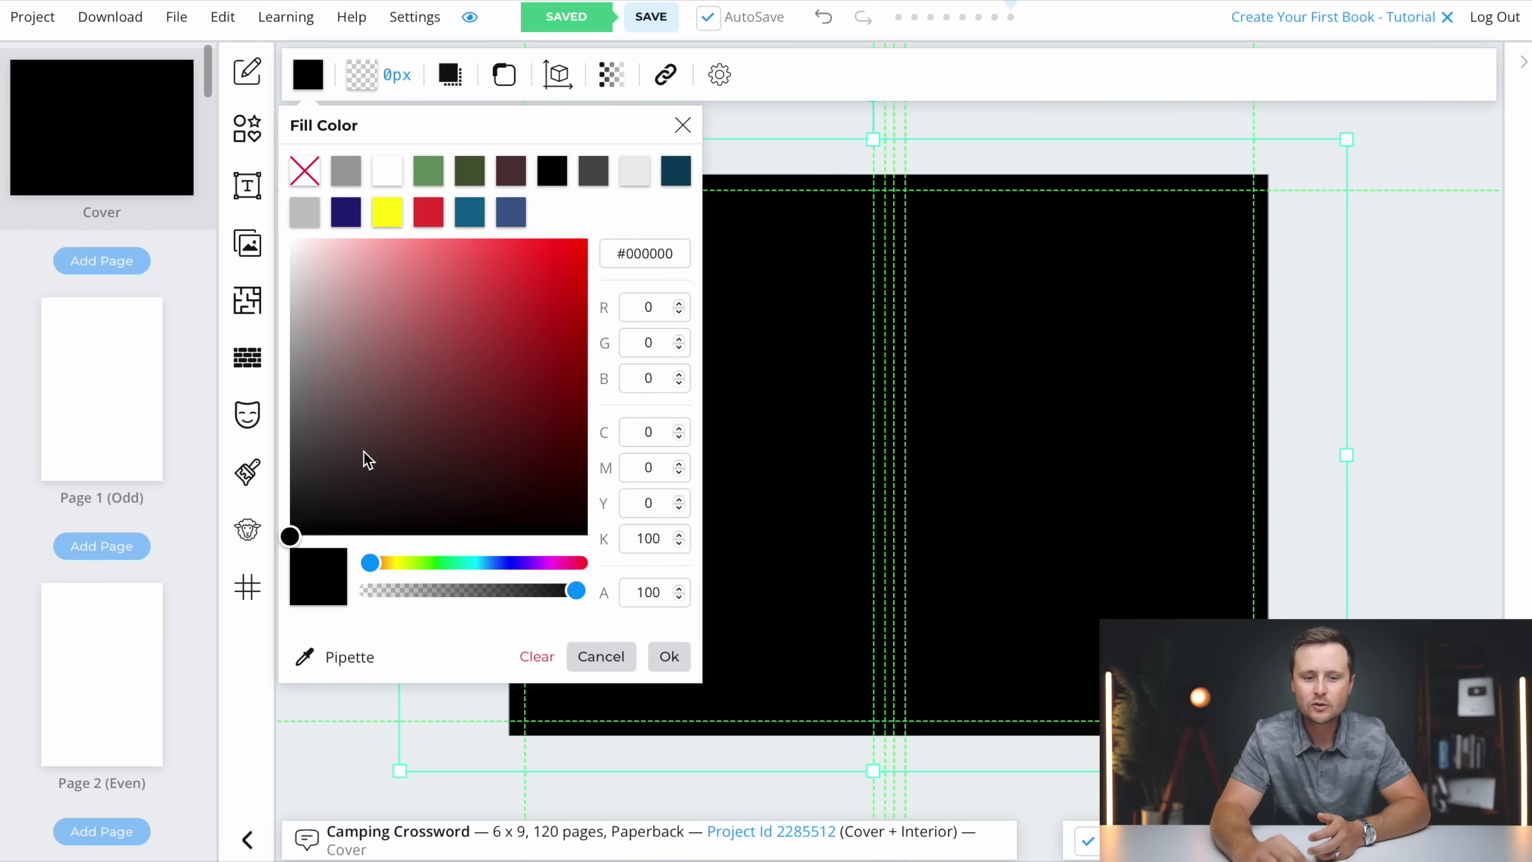
left_click_drag(311, 515, 481, 375)
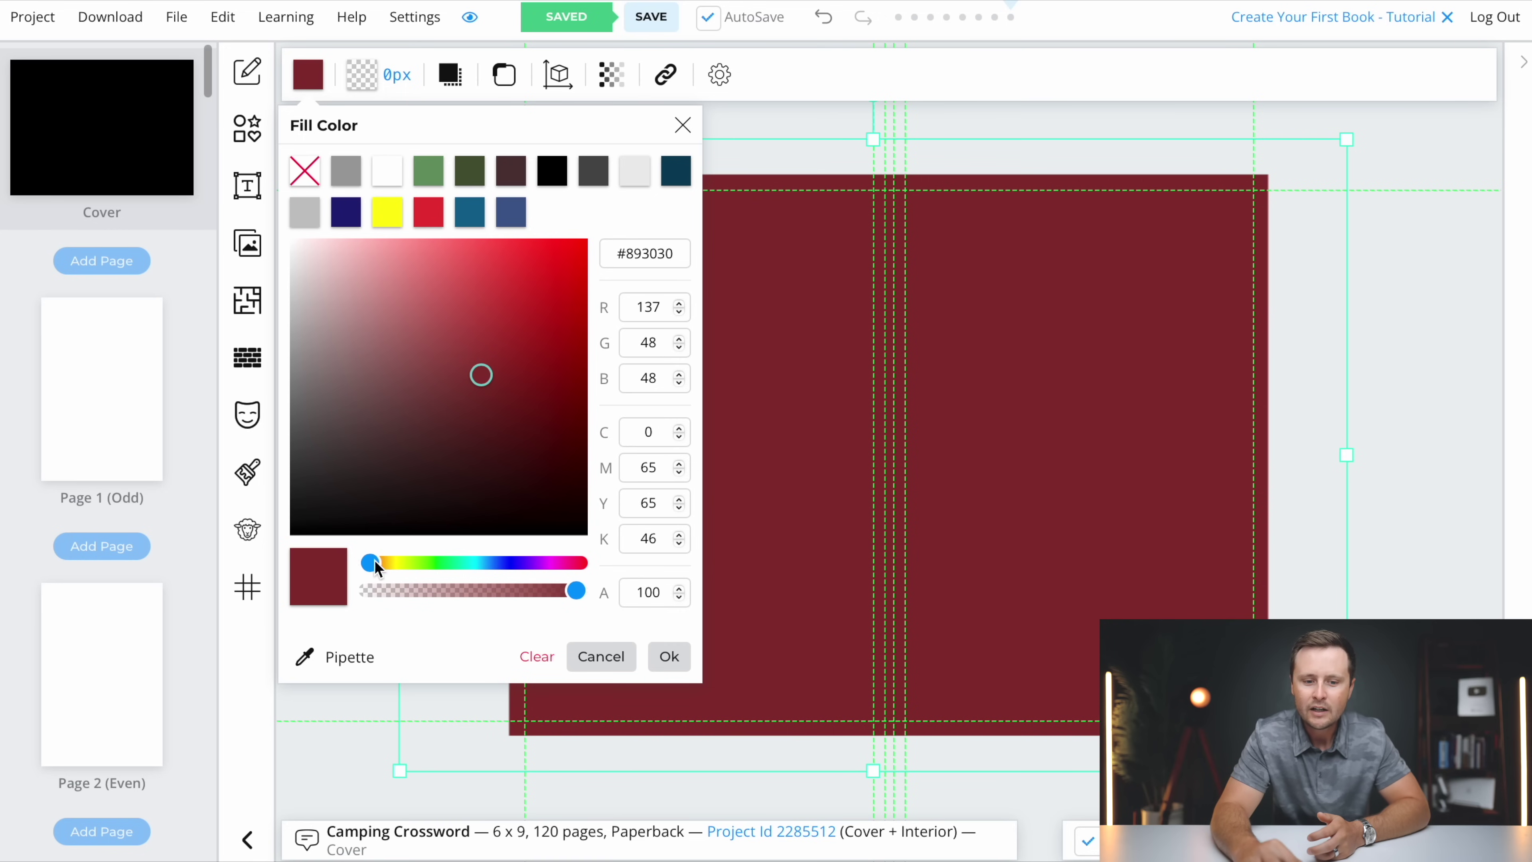
left_click_drag(369, 565, 426, 563)
left_click_drag(509, 393, 432, 439)
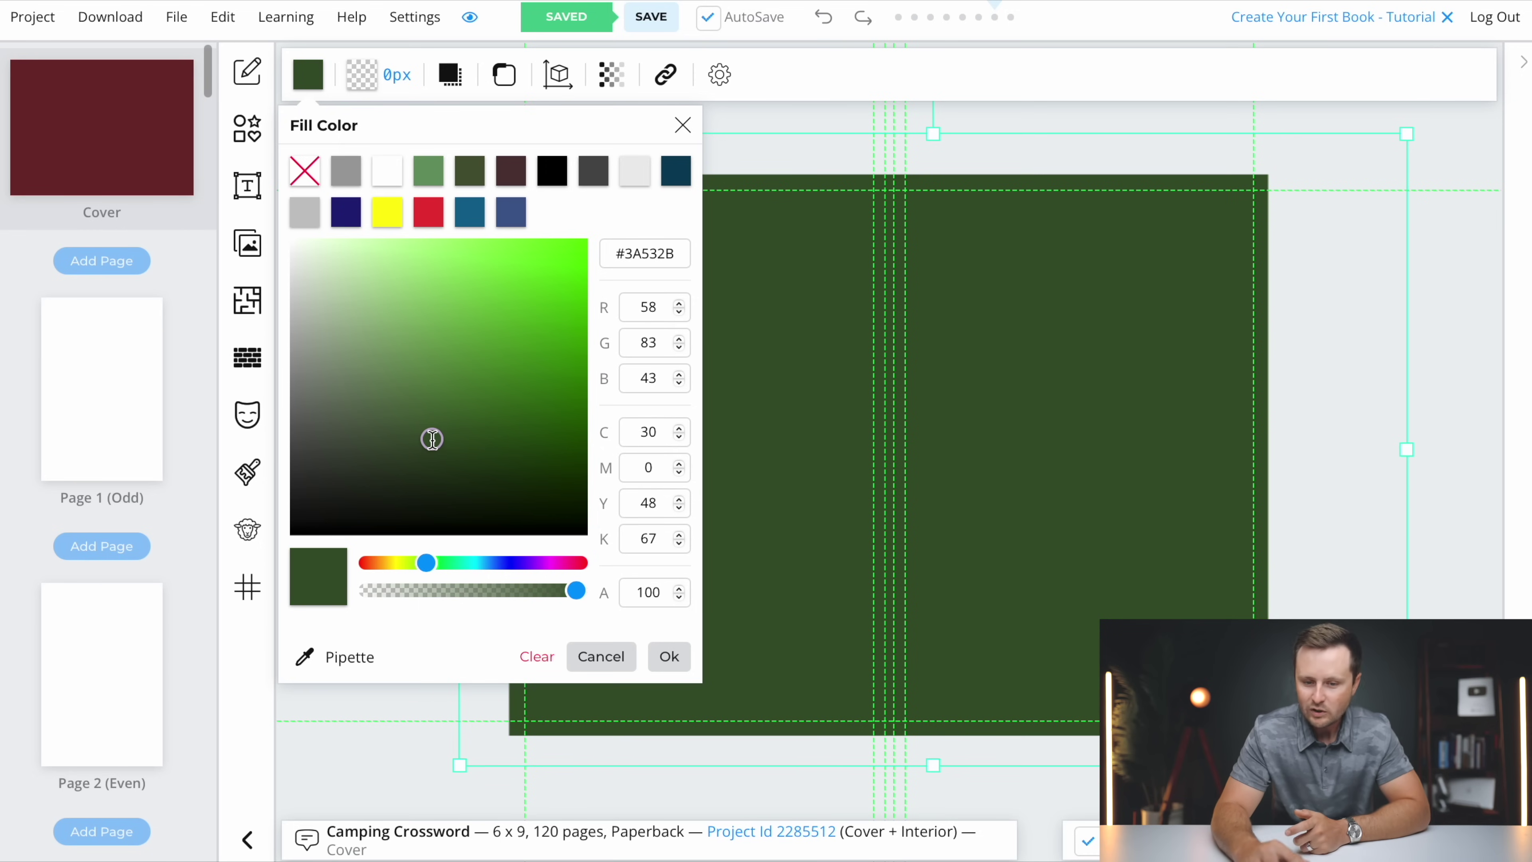
left_click(668, 657)
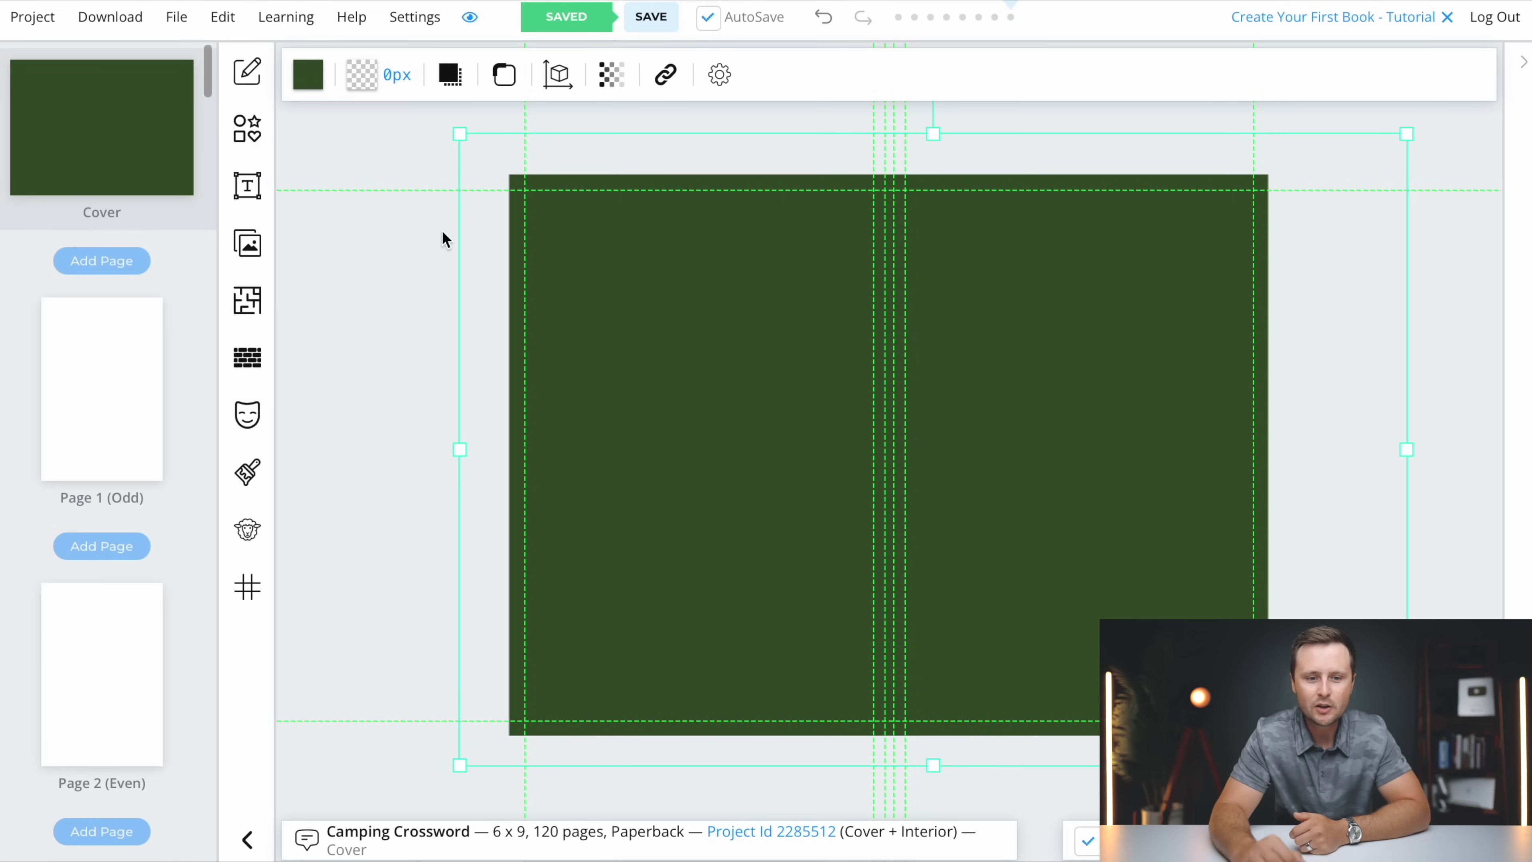
- Add a second rectangle, place it on the front cover and stretch it downward into a tall panel
left_click(246, 136)
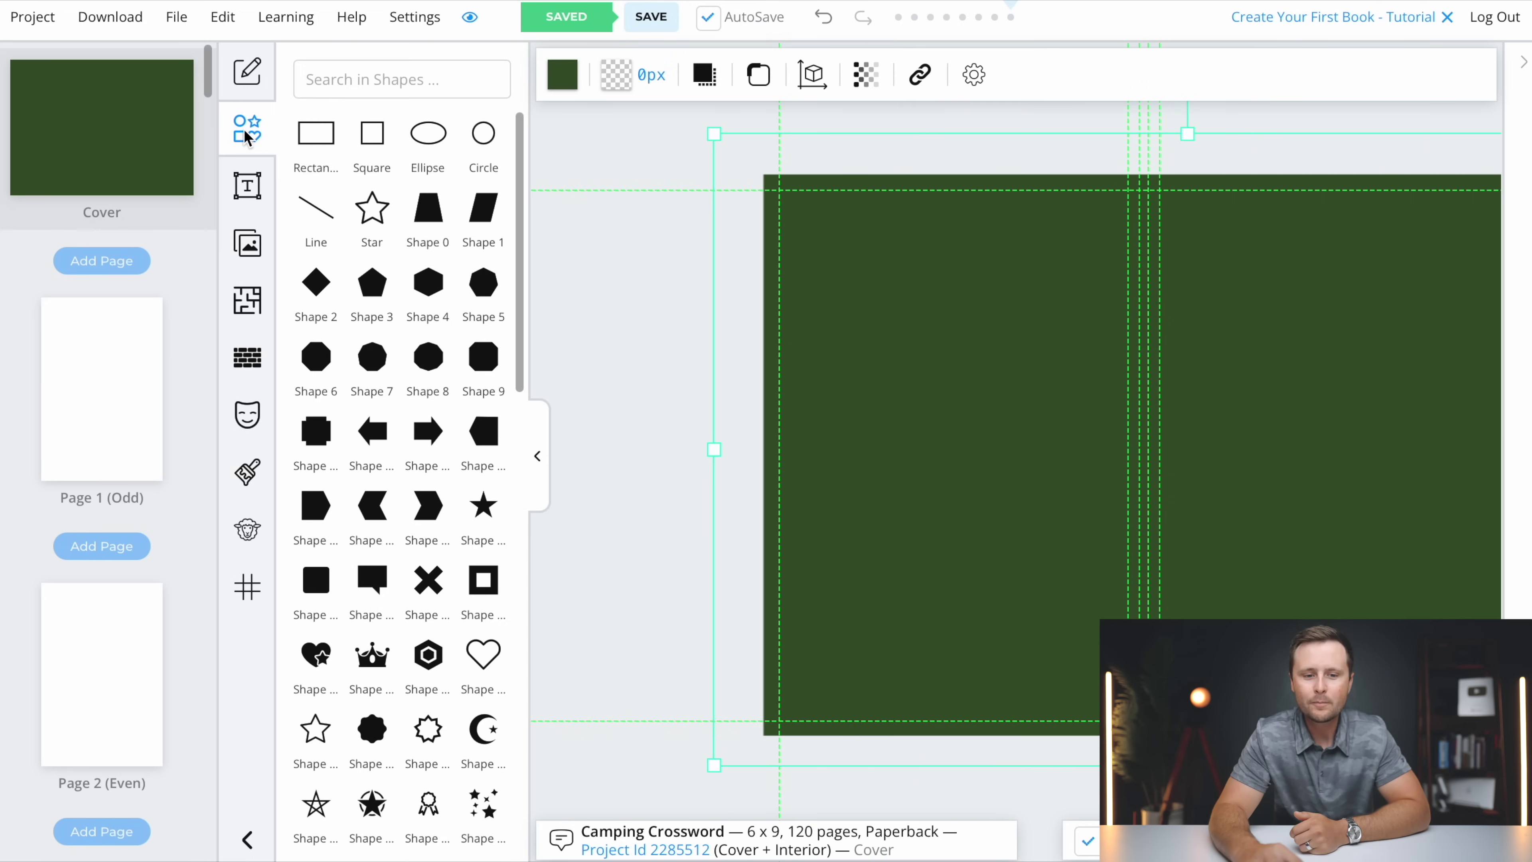
left_click(319, 143)
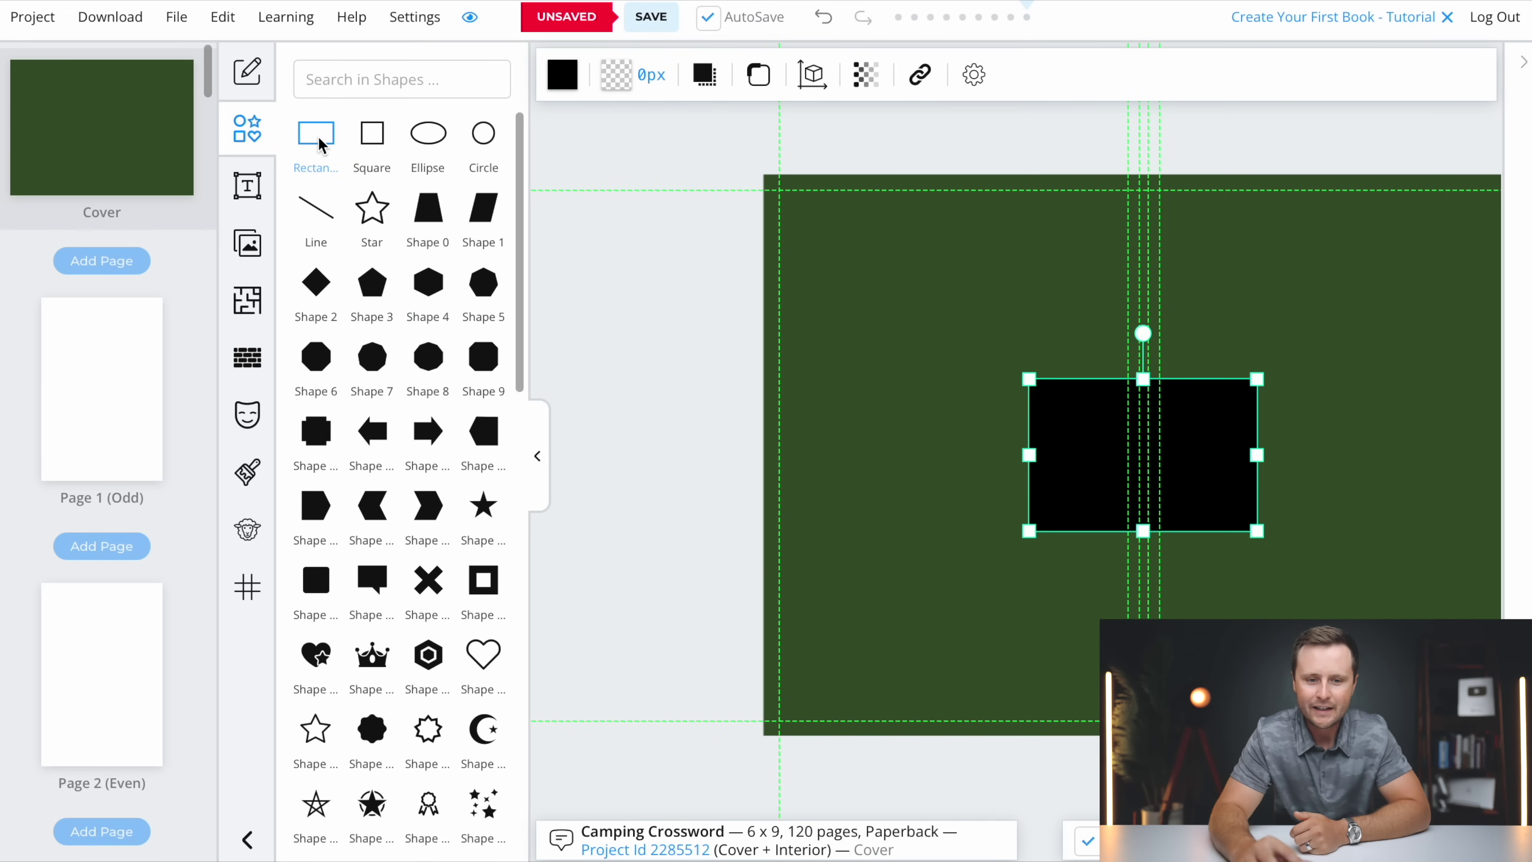
left_click(536, 455)
left_click_drag(826, 468, 1014, 327)
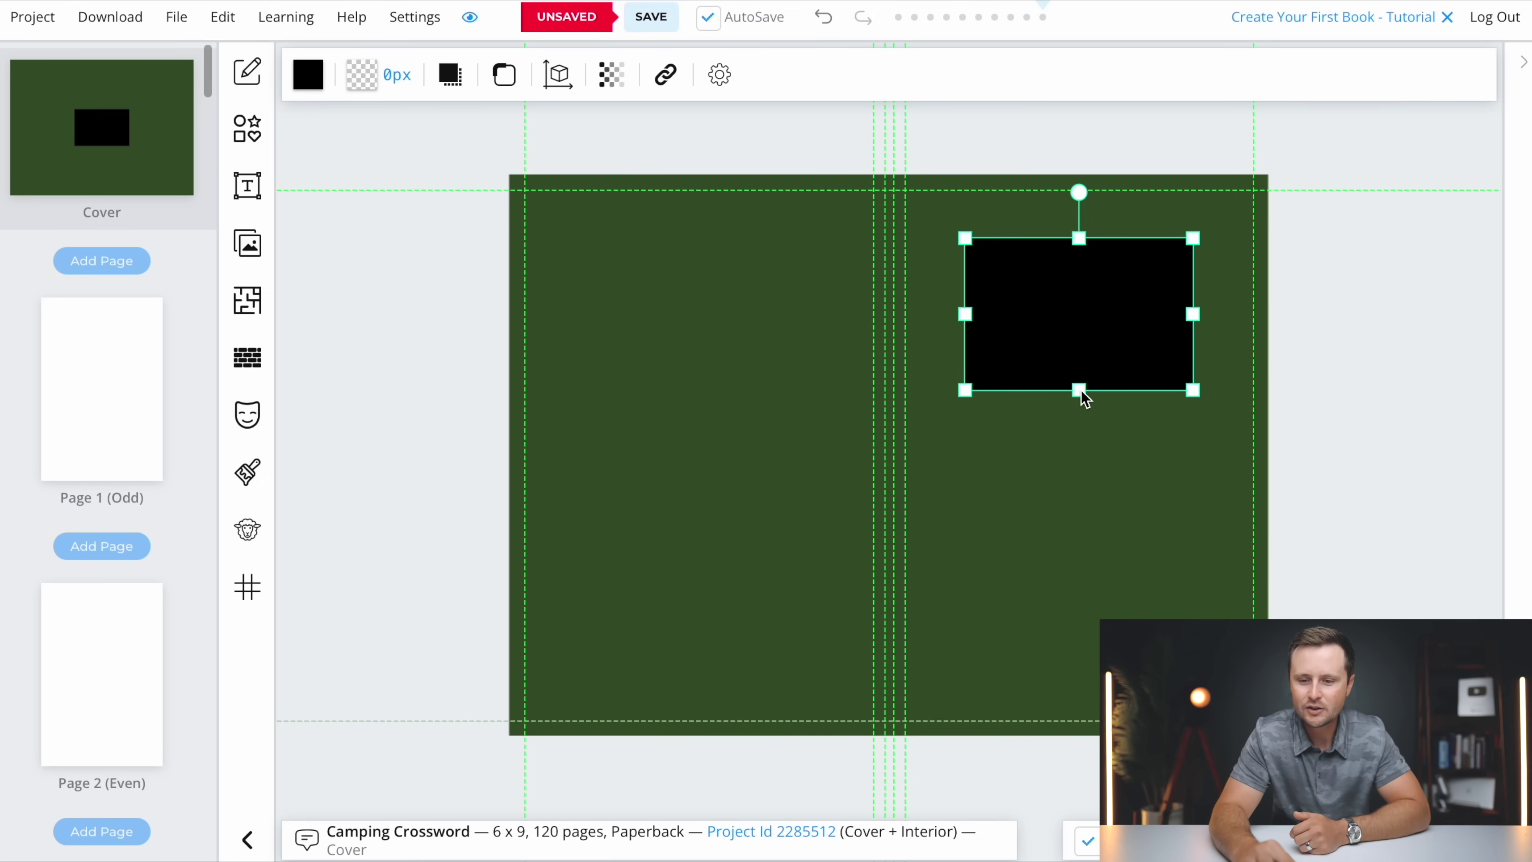
left_click_drag(1079, 392, 1078, 638)
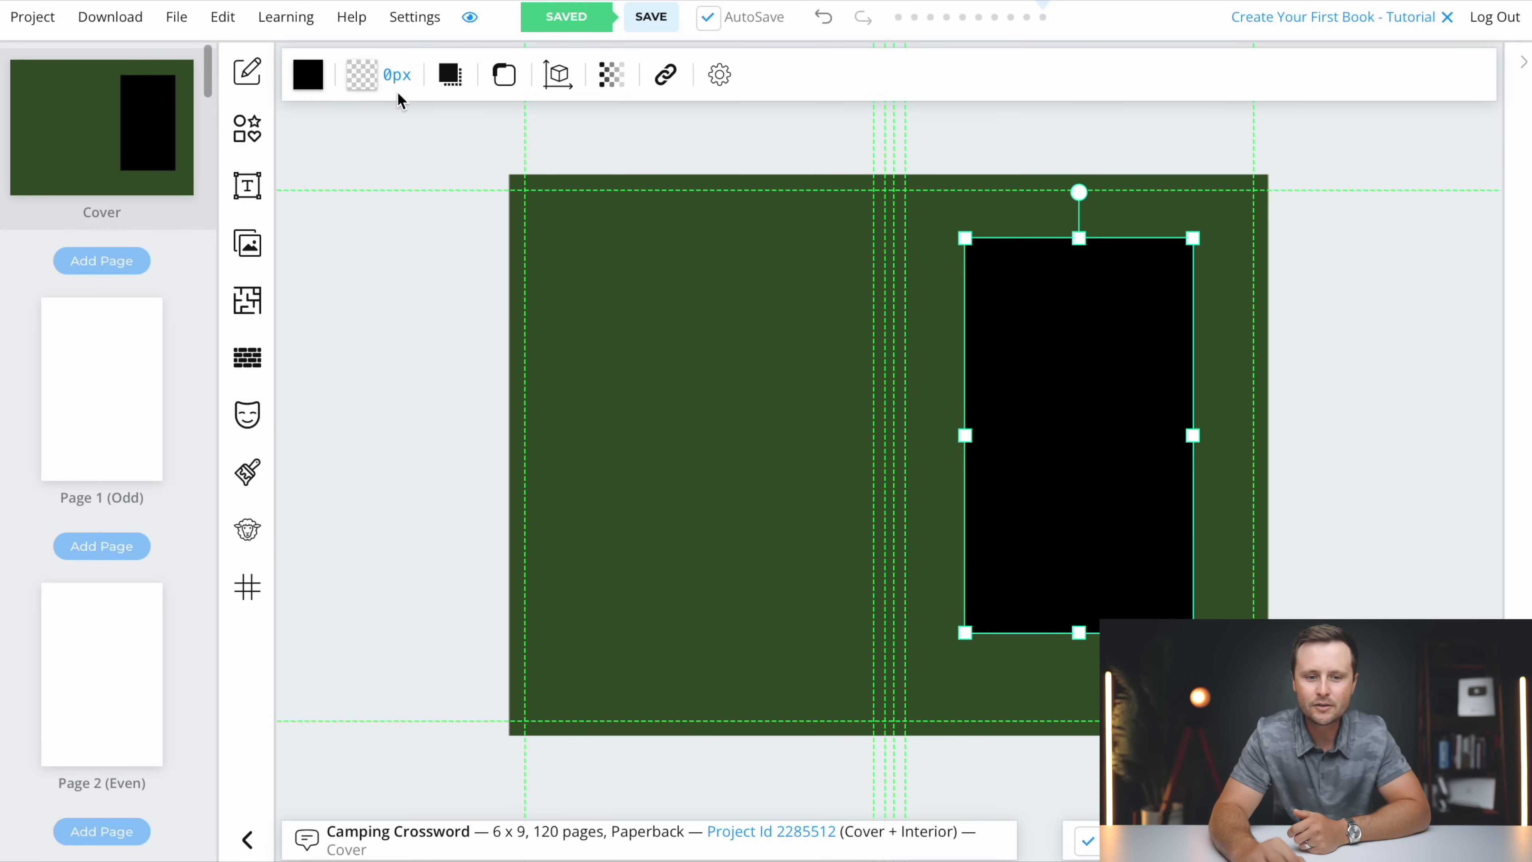
- Fill the front cover panel with white #FFFFFF
left_click(309, 76)
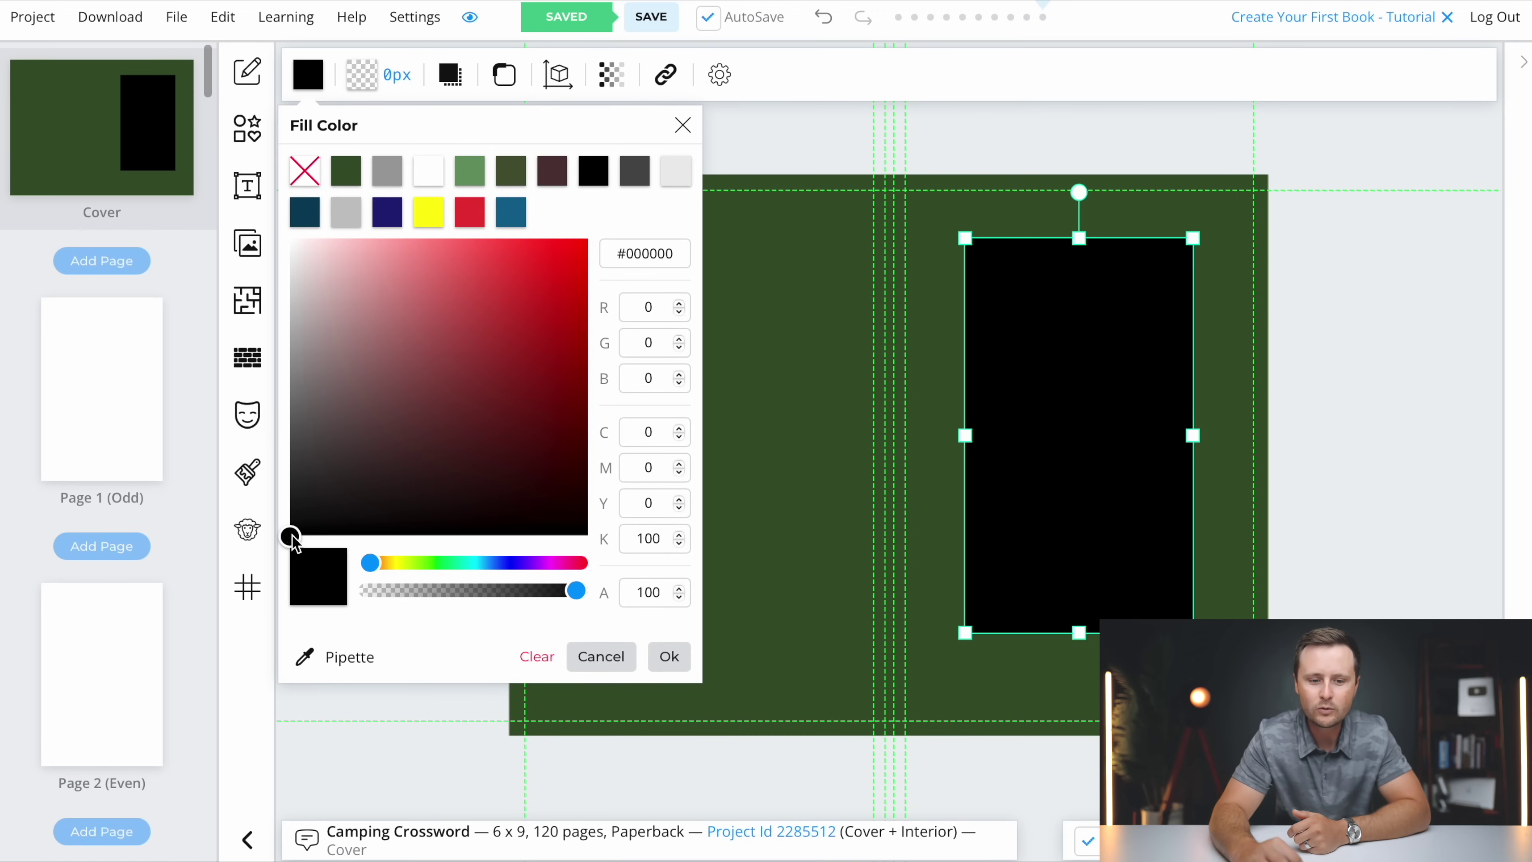
left_click_drag(293, 539, 289, 240)
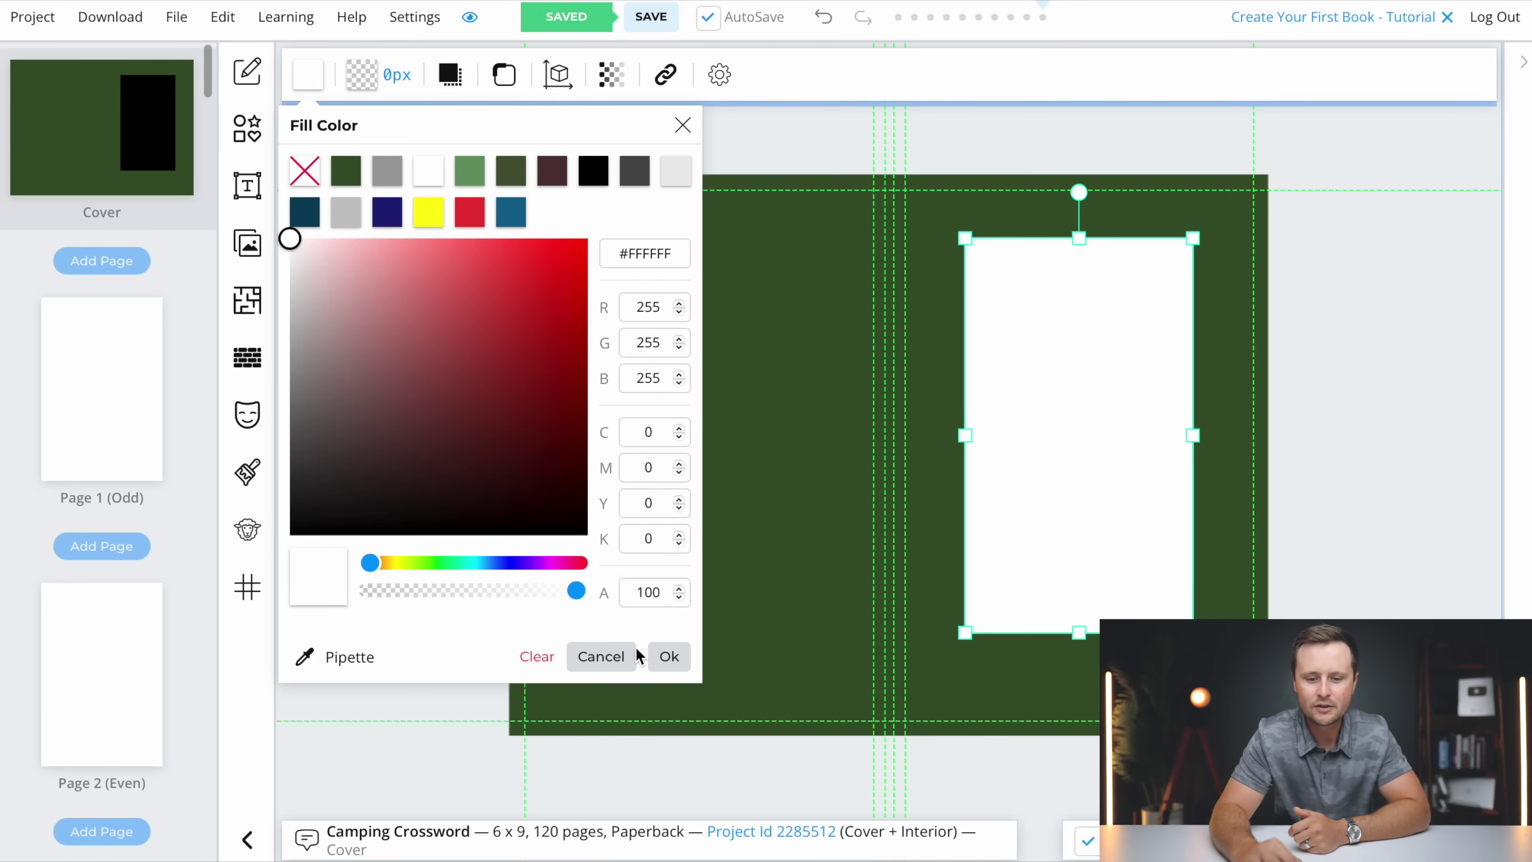
left_click(669, 657)
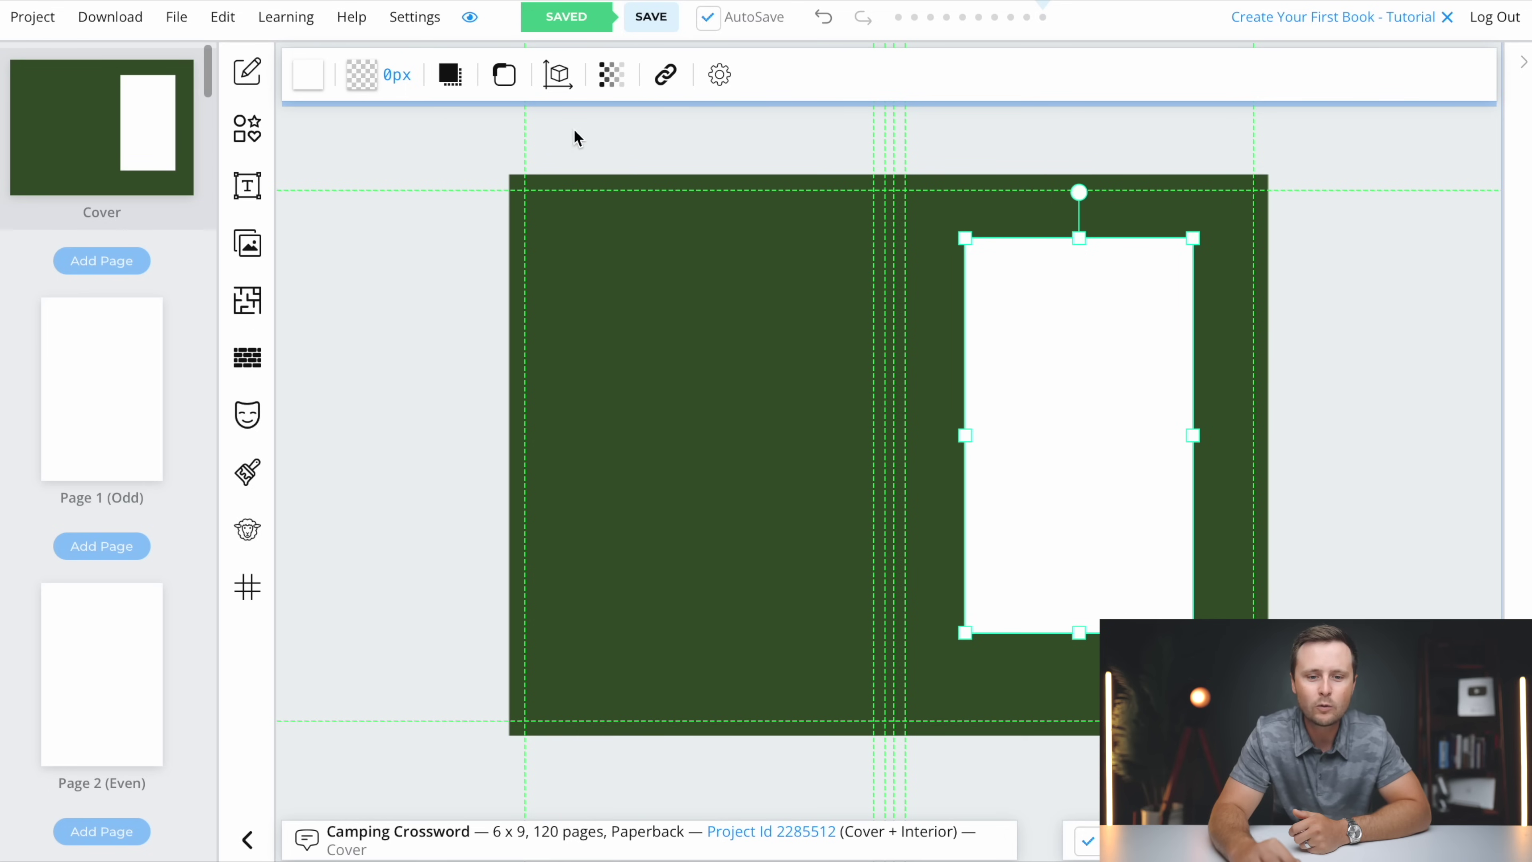
- Round the corners of the white front cover panel with a border radius of 0.4 in
left_click(505, 82)
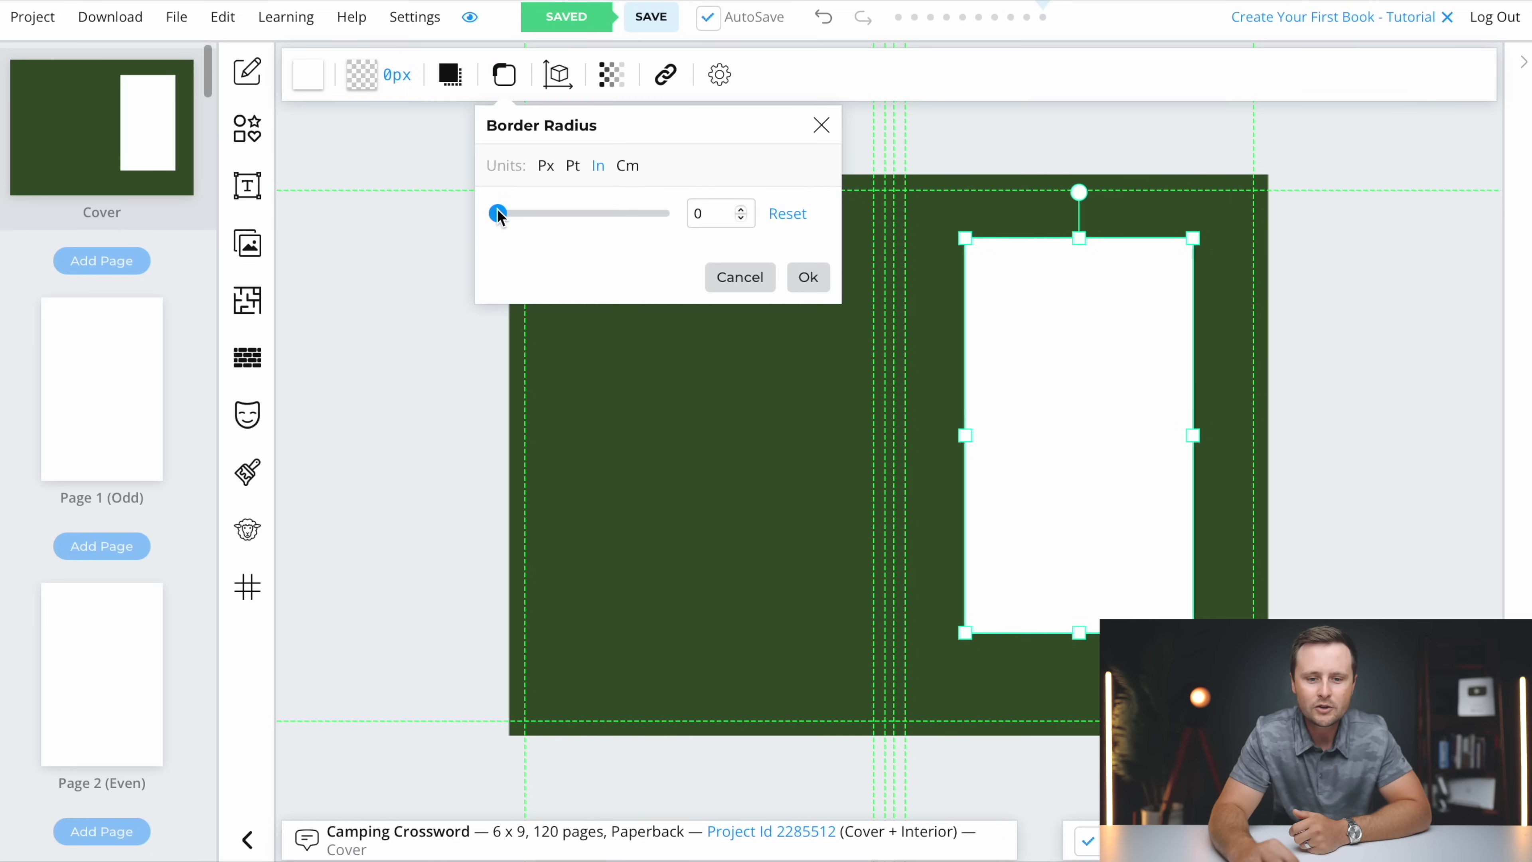
left_click_drag(500, 212, 531, 213)
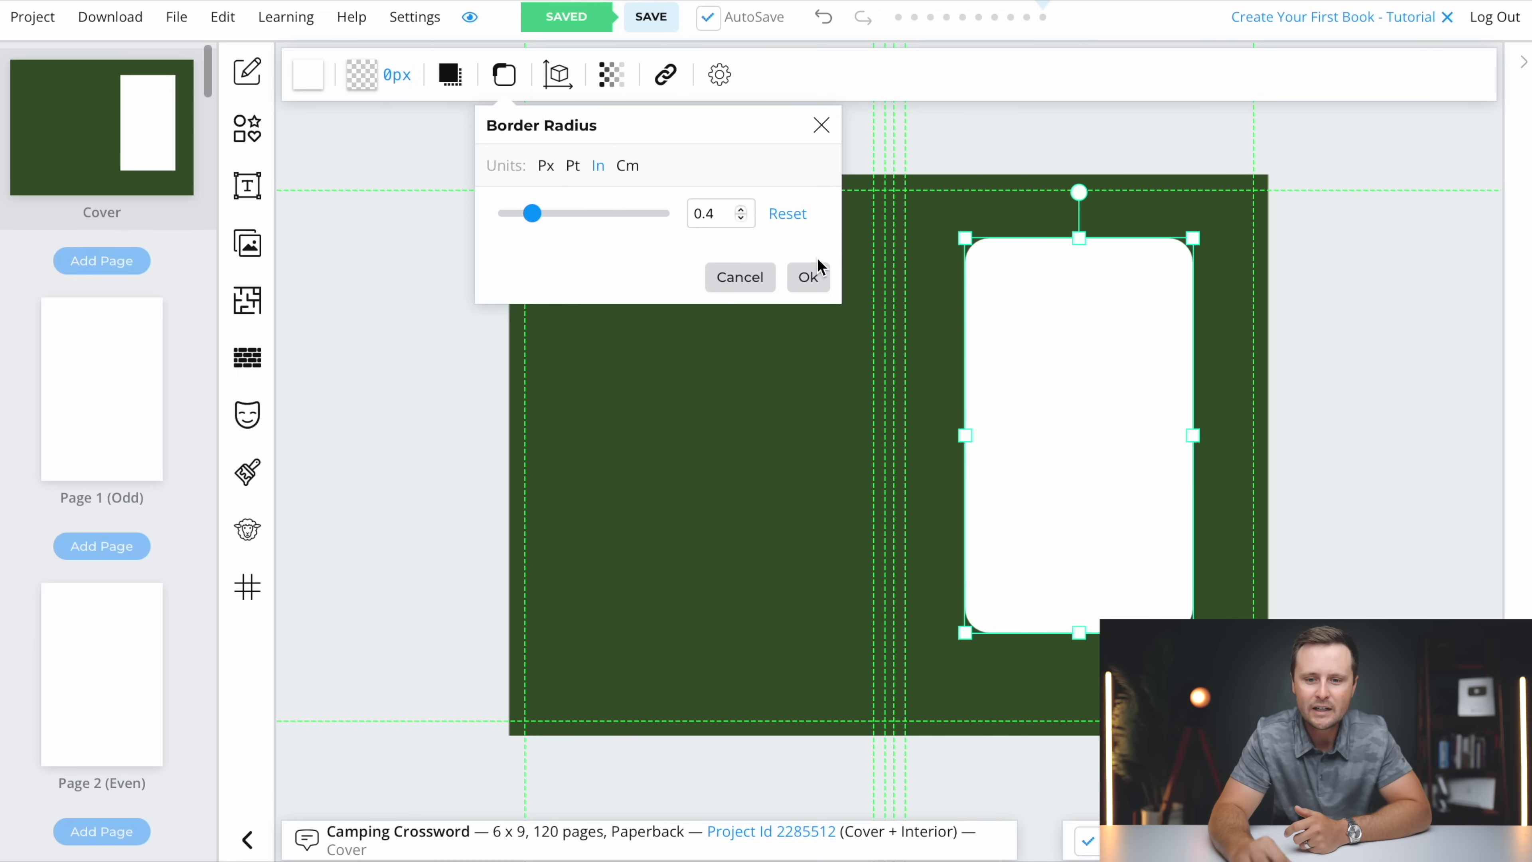
left_click(808, 278)
- Widen the white panel on both sides and shift it slightly upward, centred on the front cover
left_click_drag(965, 436, 949, 439)
left_click_drag(1197, 440, 1213, 437)
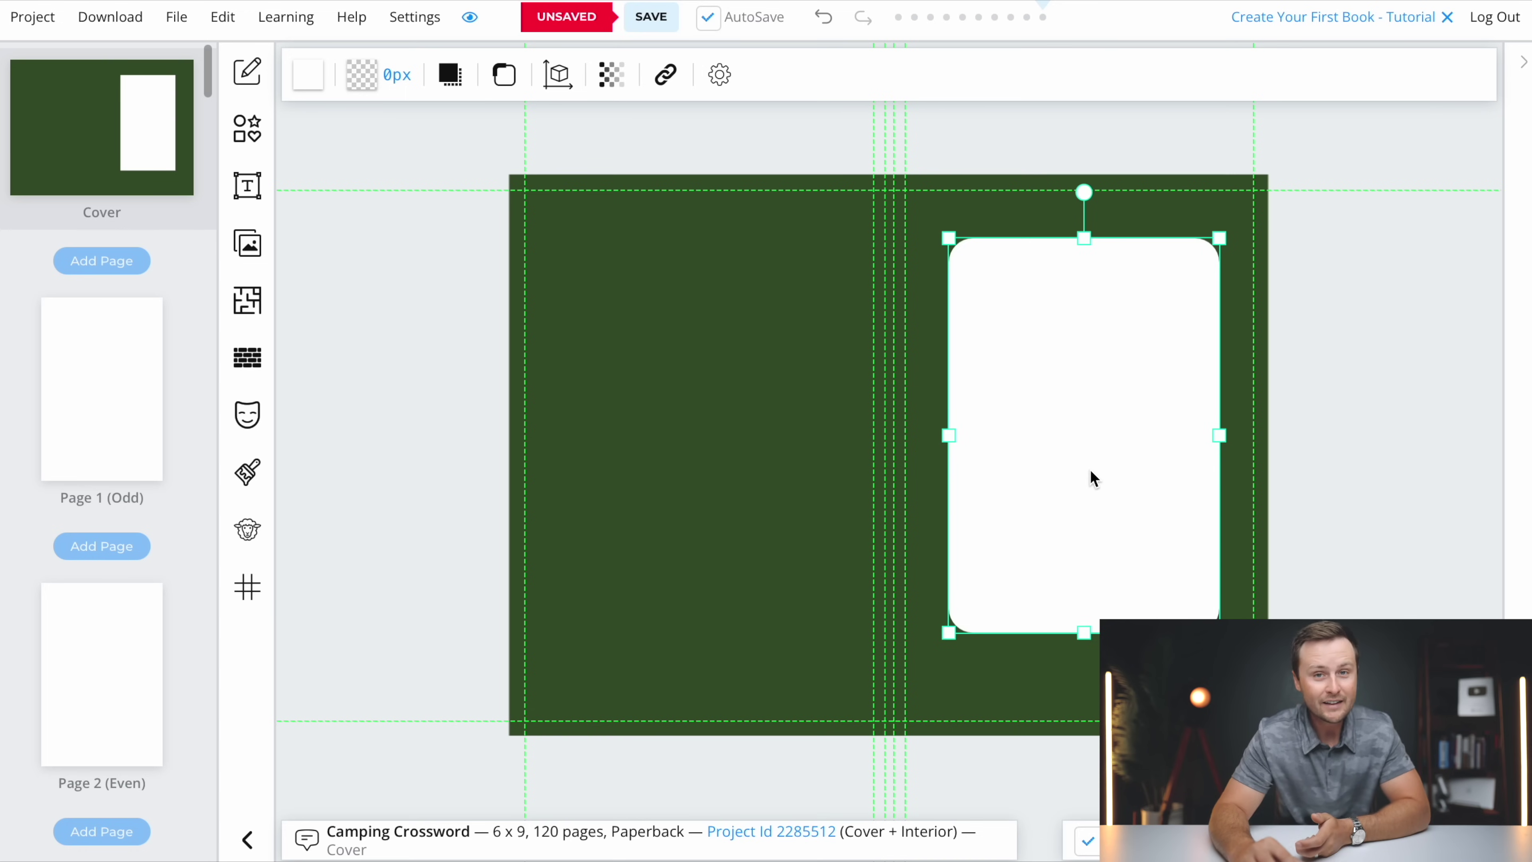
left_click(1063, 445)
mouse_move(1062, 447)
left_mouse_down()
mouse_move(1026, 475)
mouse_move(985, 397)
mouse_move(1062, 444)
mouse_move(1033, 426)
mouse_move(1062, 427)
left_mouse_up()
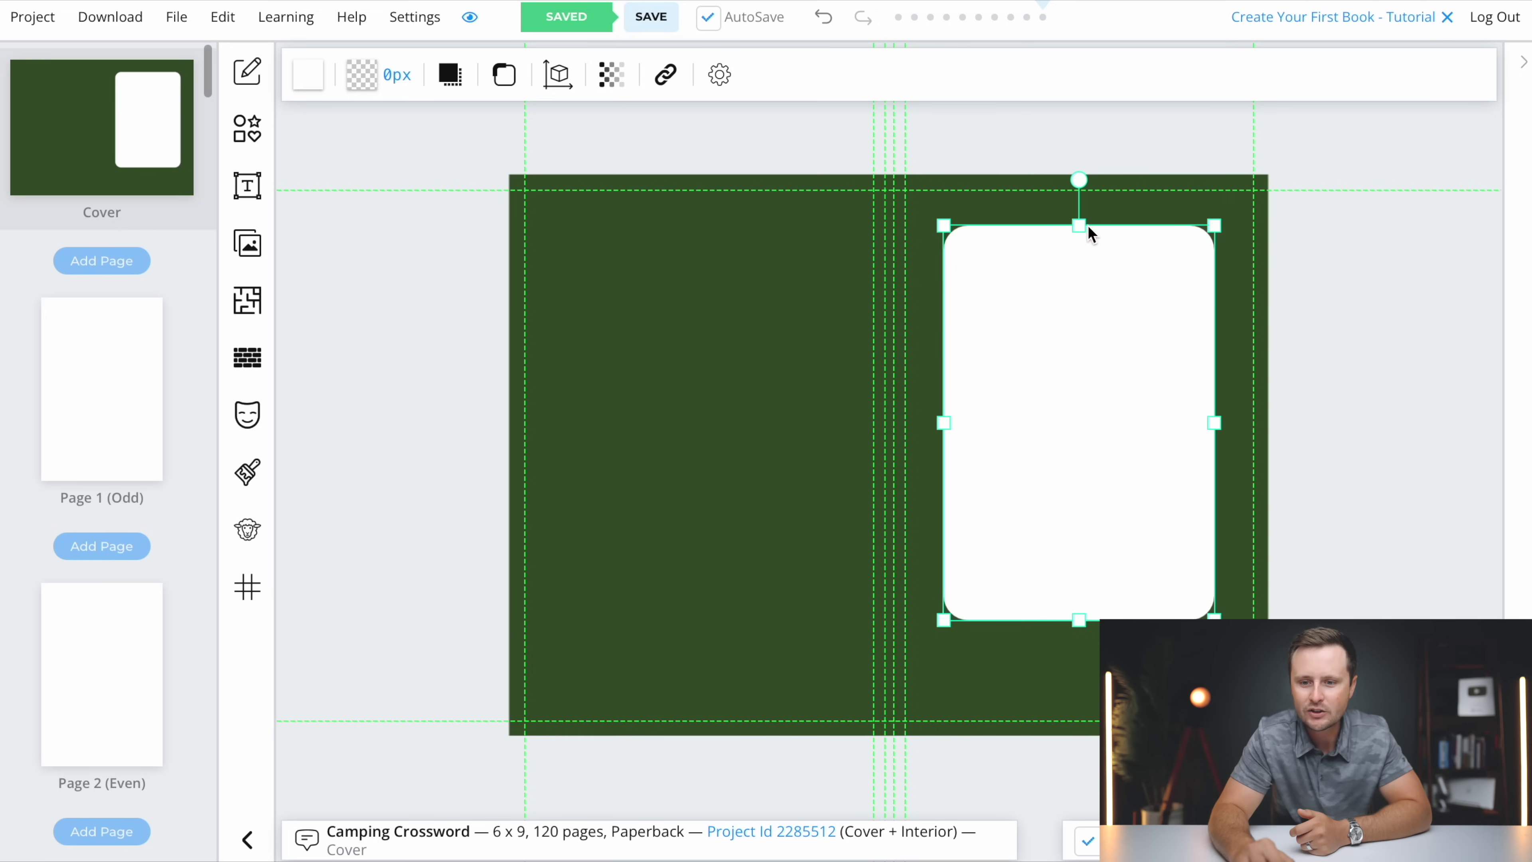
- Give the front cover panel a solid 20 px outline in near-black #212121
left_click(362, 85)
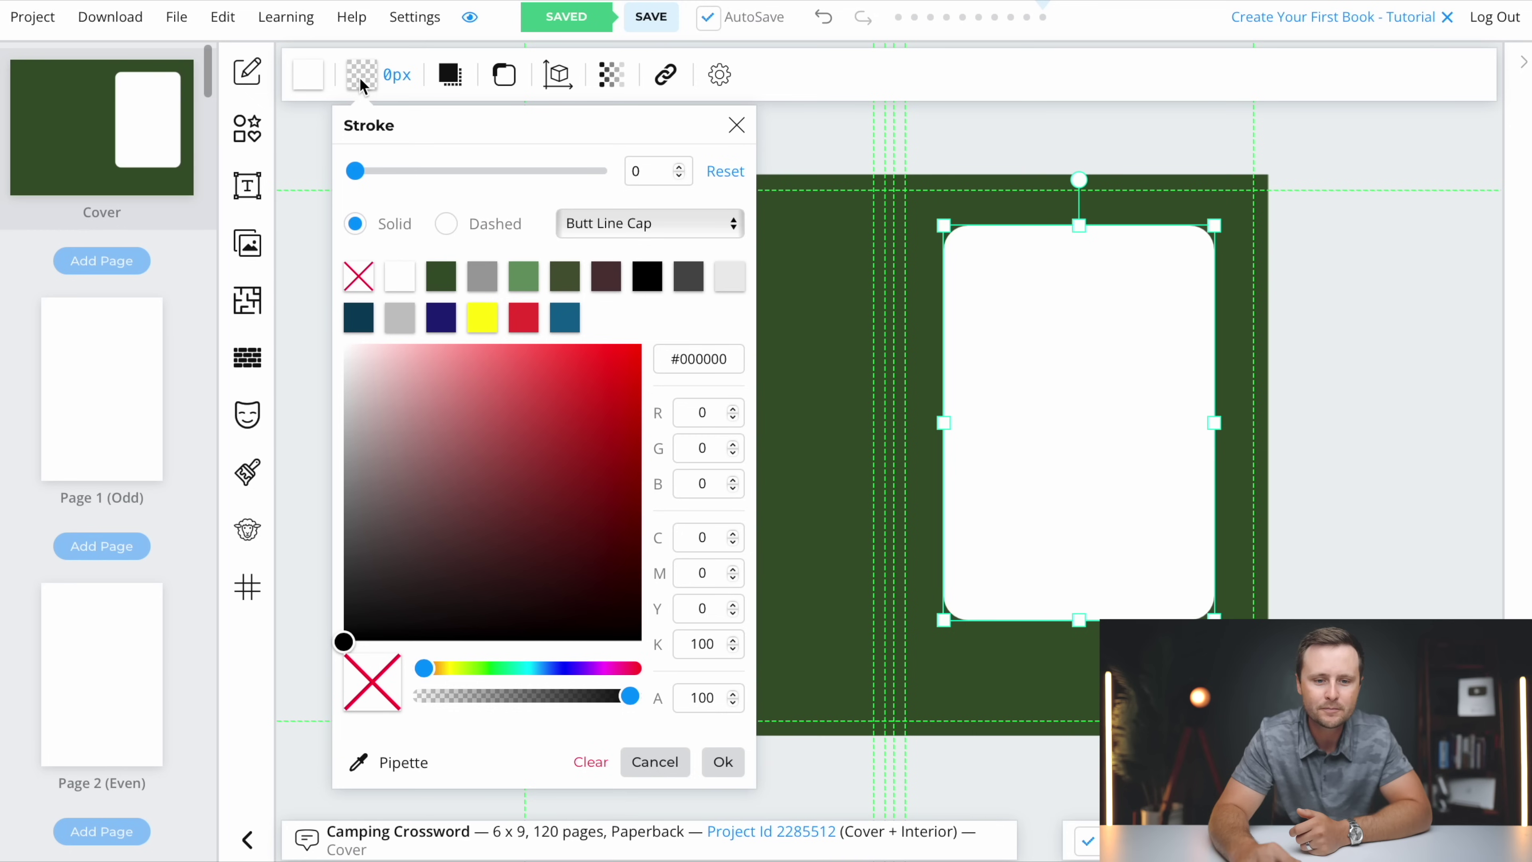
left_click_drag(355, 172, 408, 174)
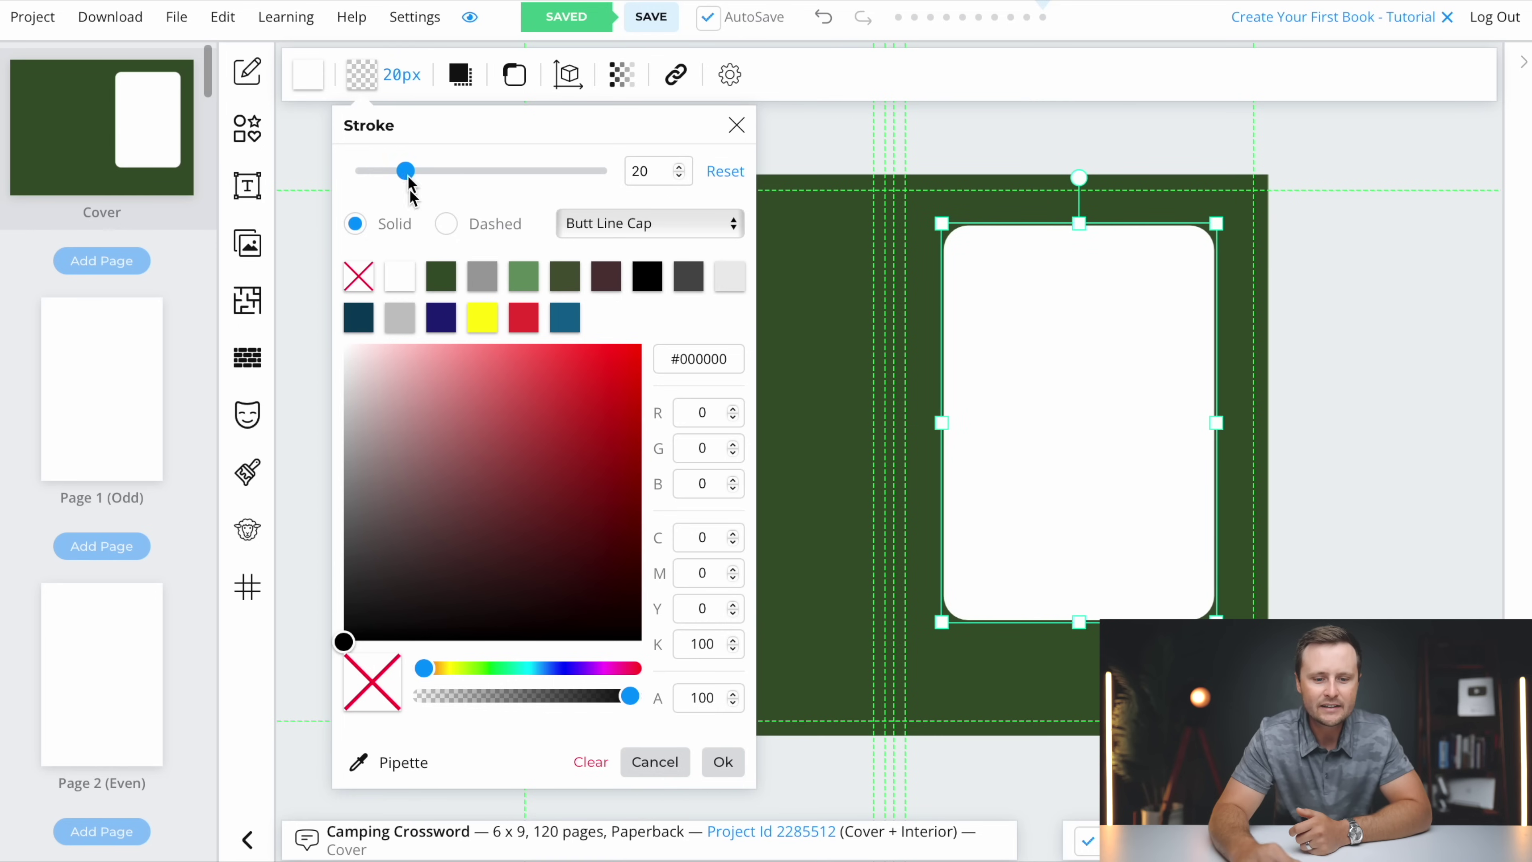
left_click(346, 635)
mouse_move(370, 571)
left_mouse_down()
mouse_move(342, 479)
mouse_move(372, 415)
mouse_move(404, 448)
mouse_move(340, 603)
left_mouse_up()
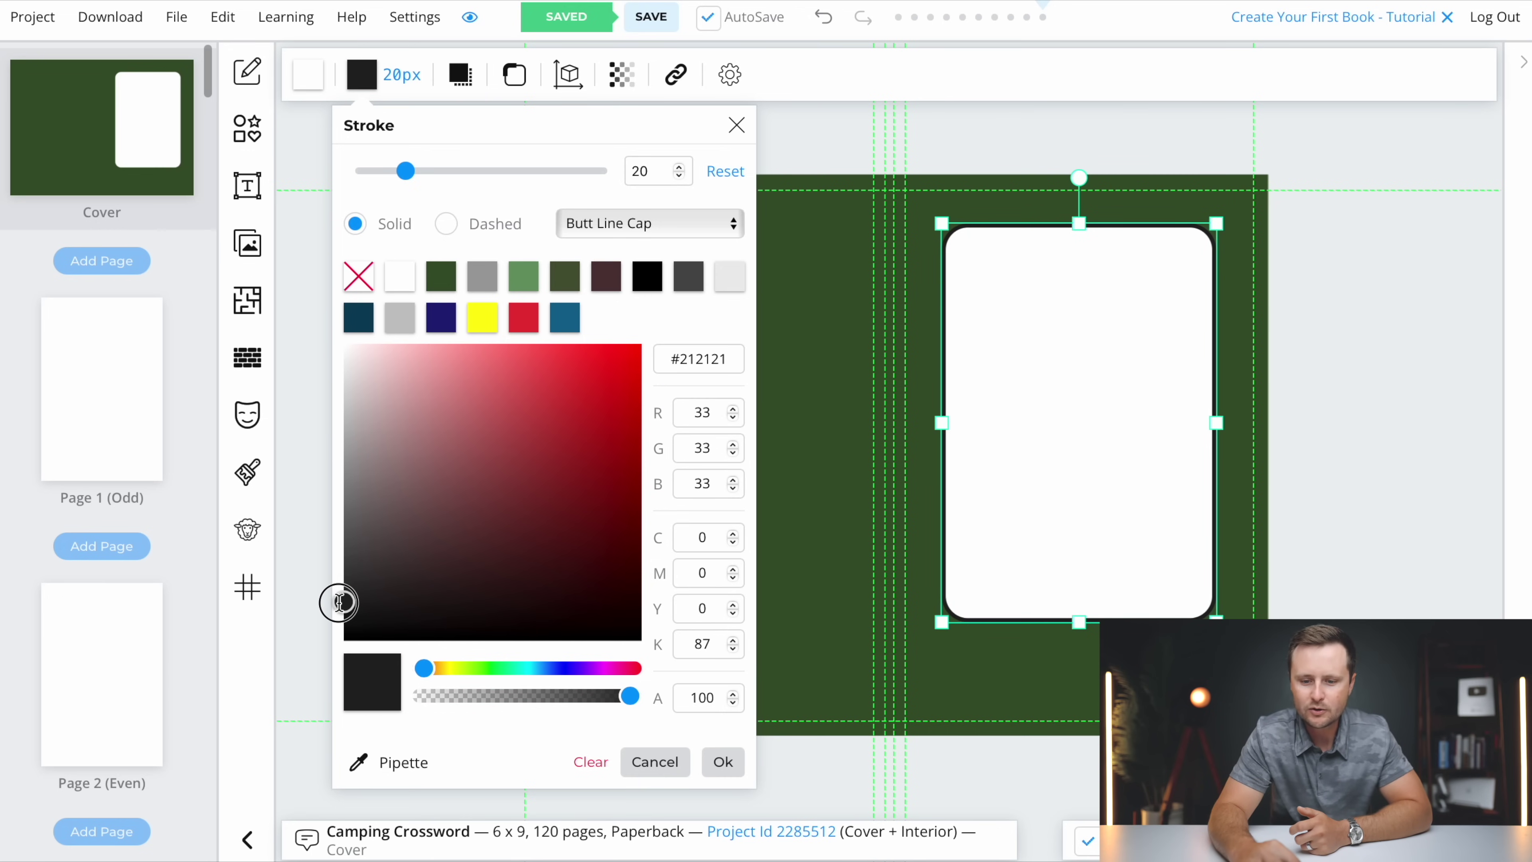
left_click(723, 761)
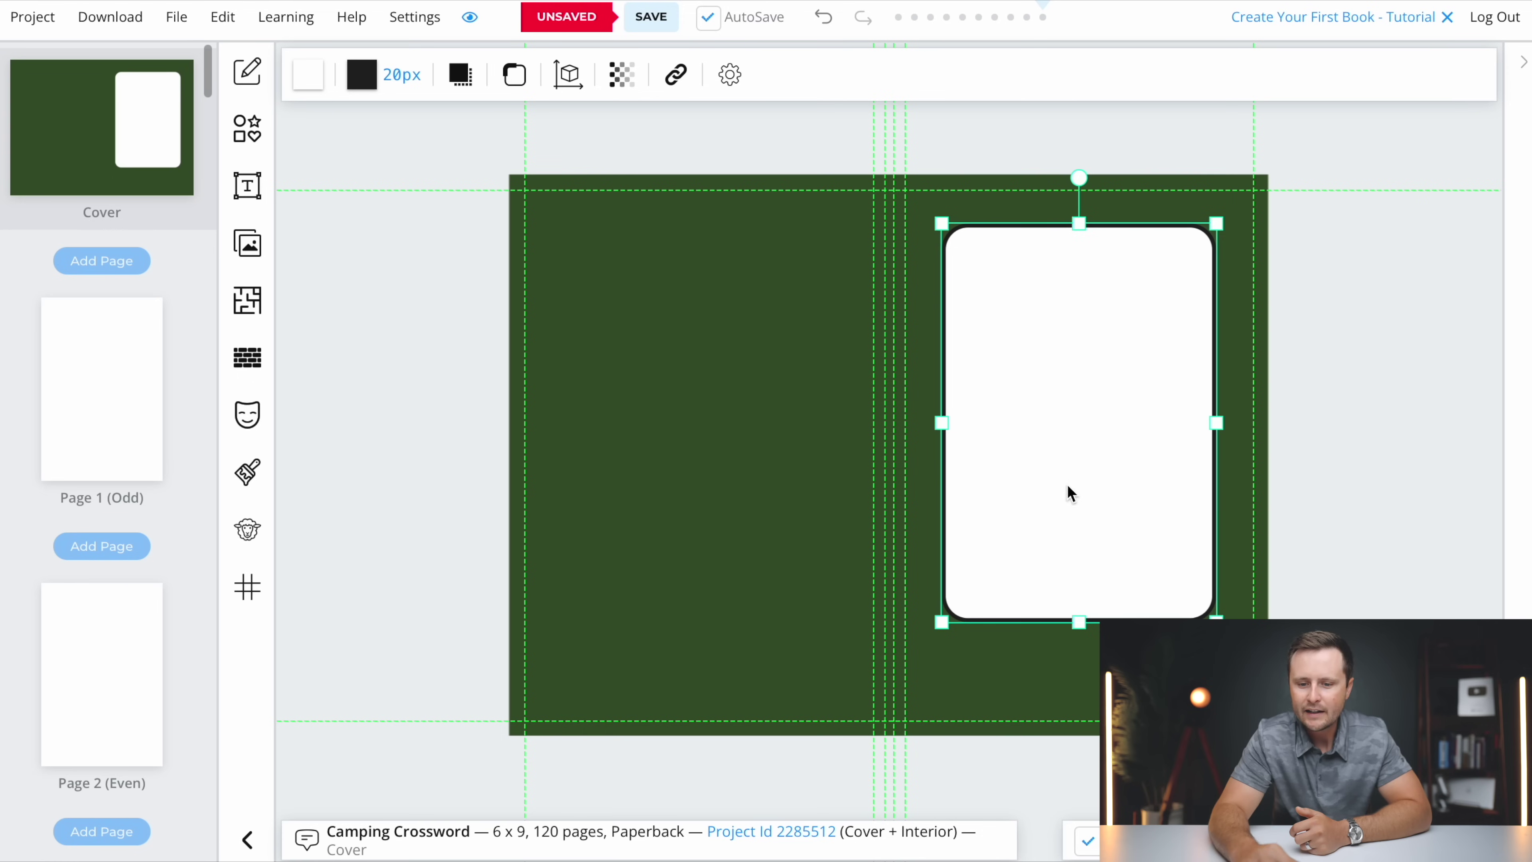
left_click(1013, 676)
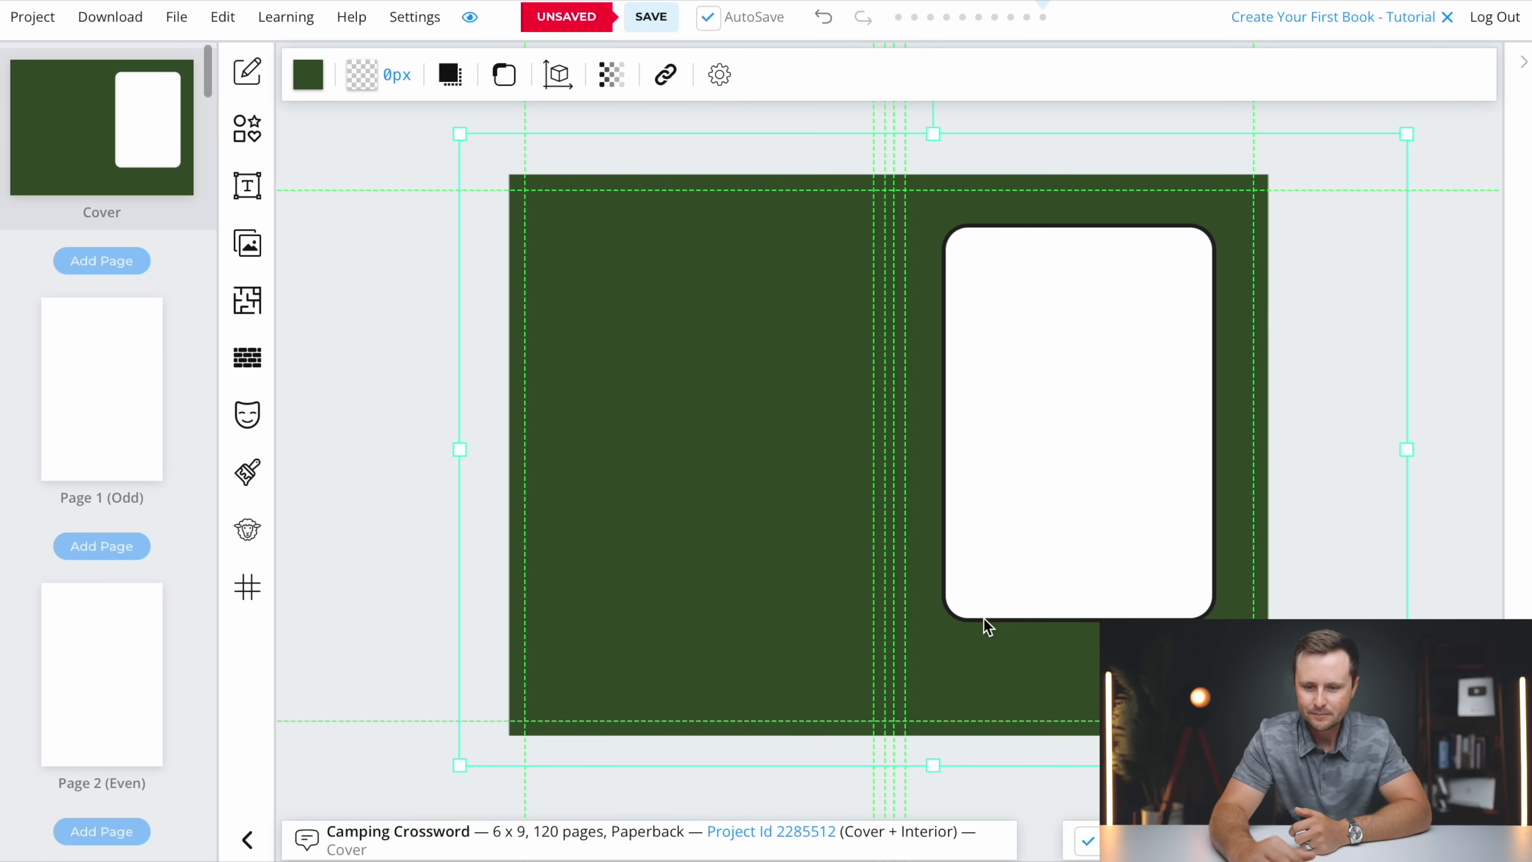
- Duplicate the outlined panel, centre the copy on the back cover and shorten it from below to under half its height
left_click(1132, 312)
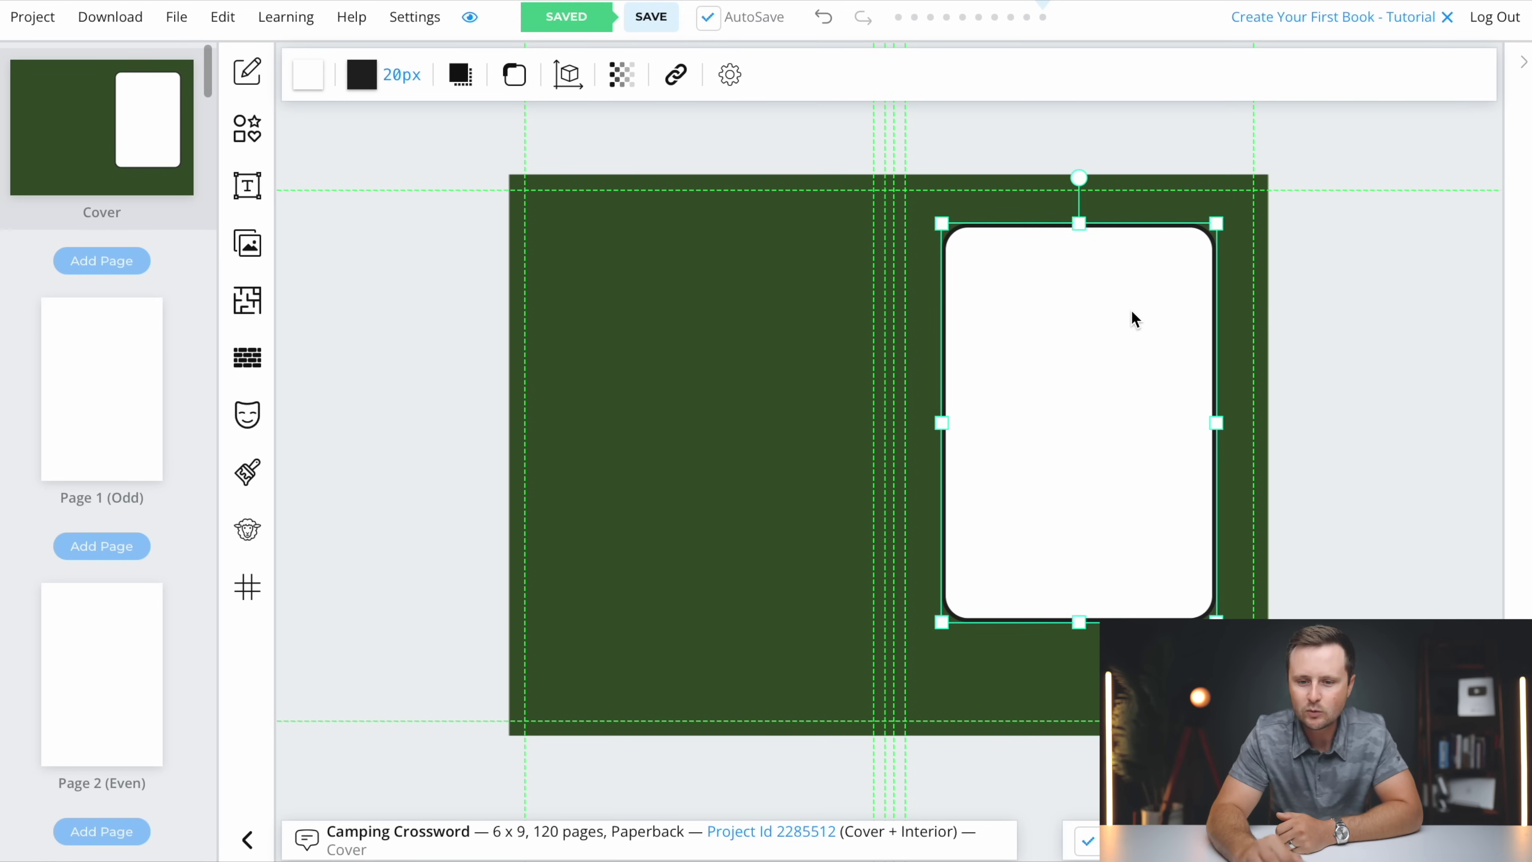
right_click(1059, 390)
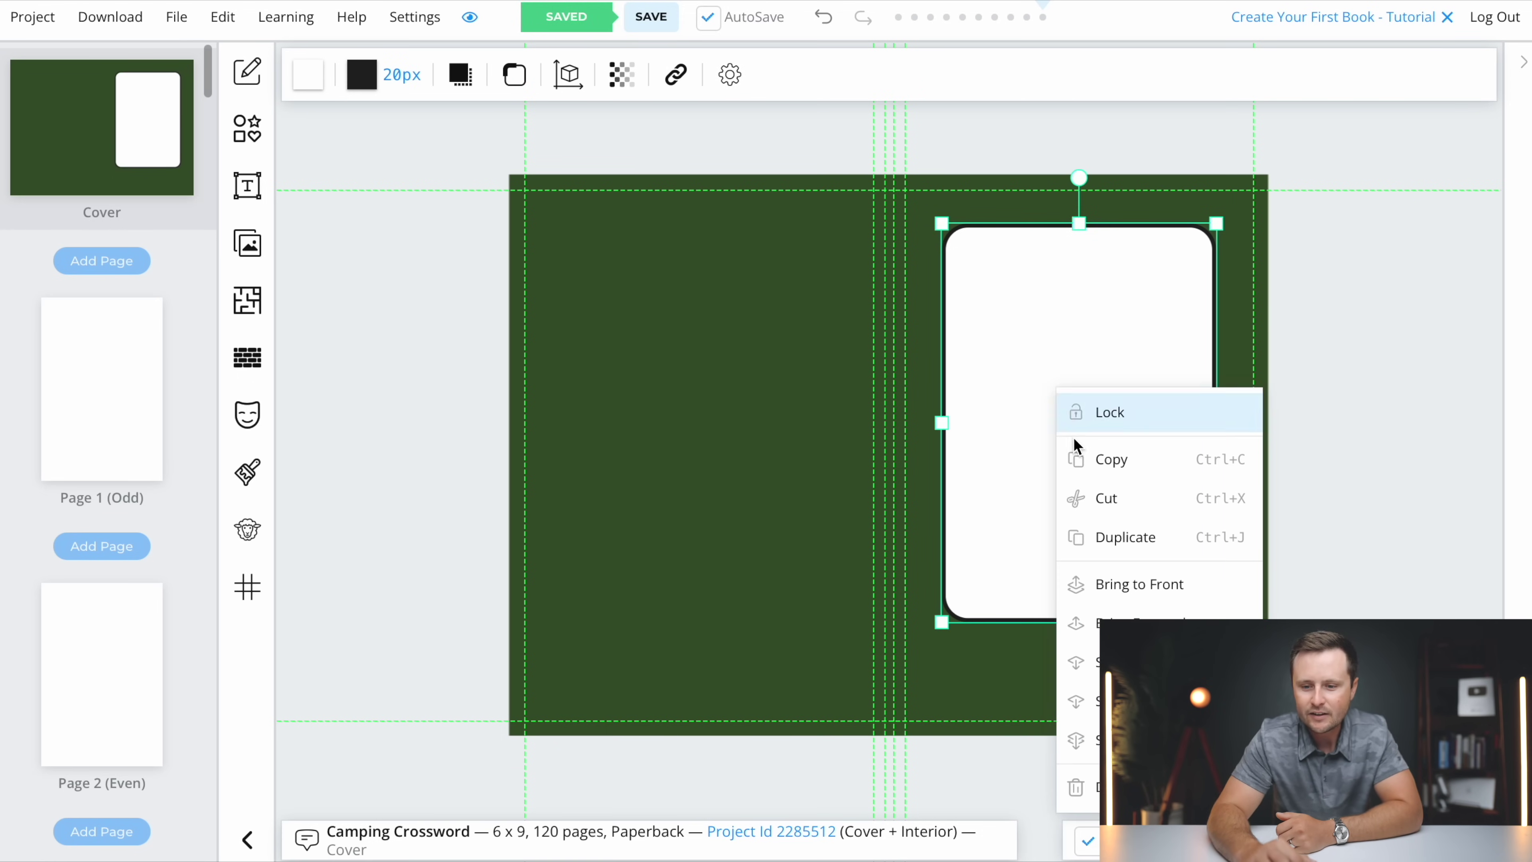
left_click(1127, 544)
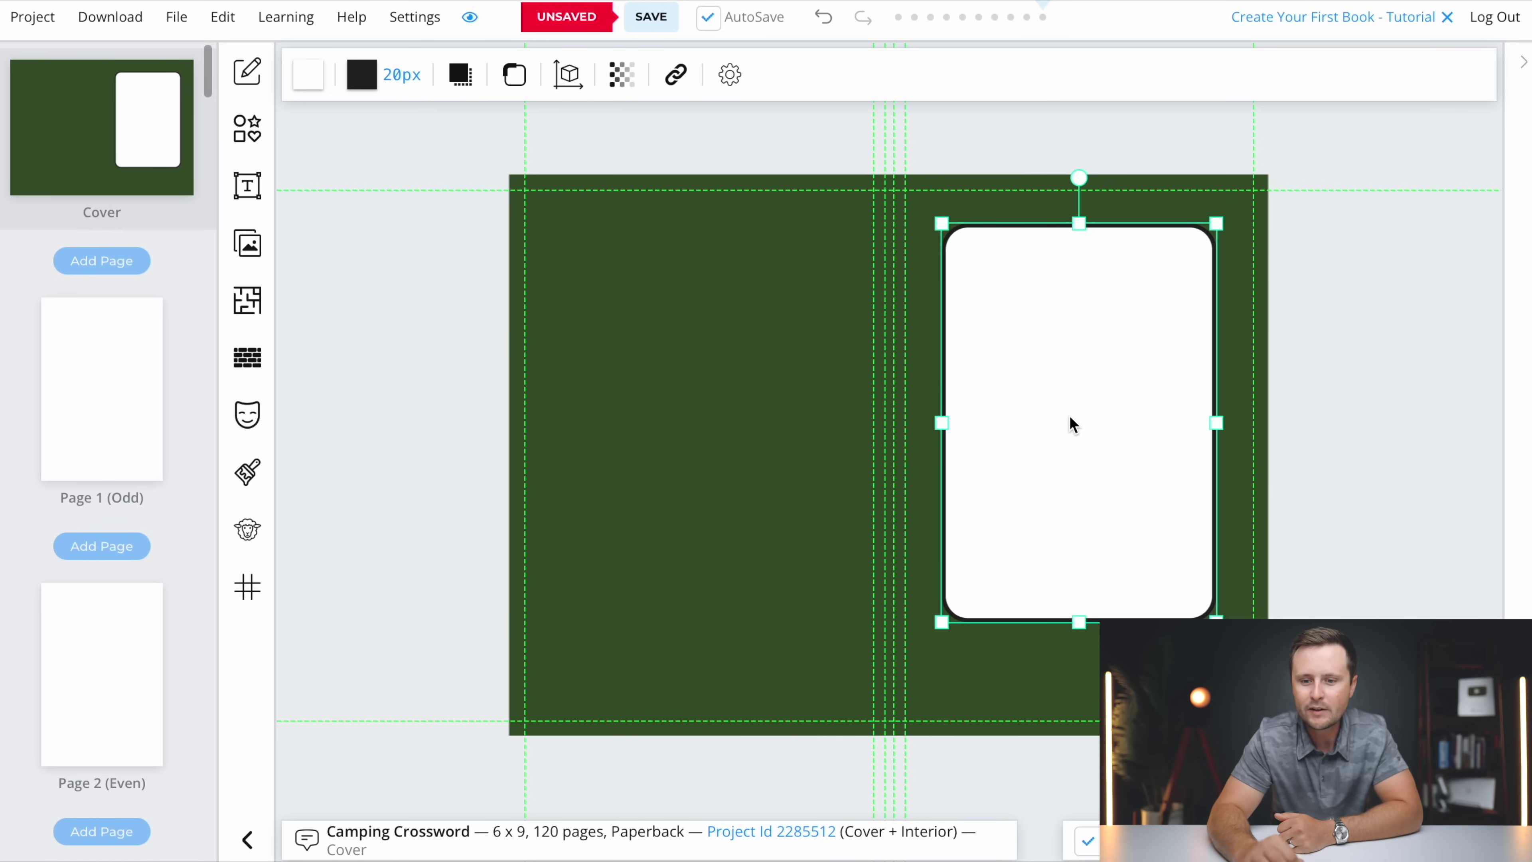
left_click_drag(1094, 450, 714, 459)
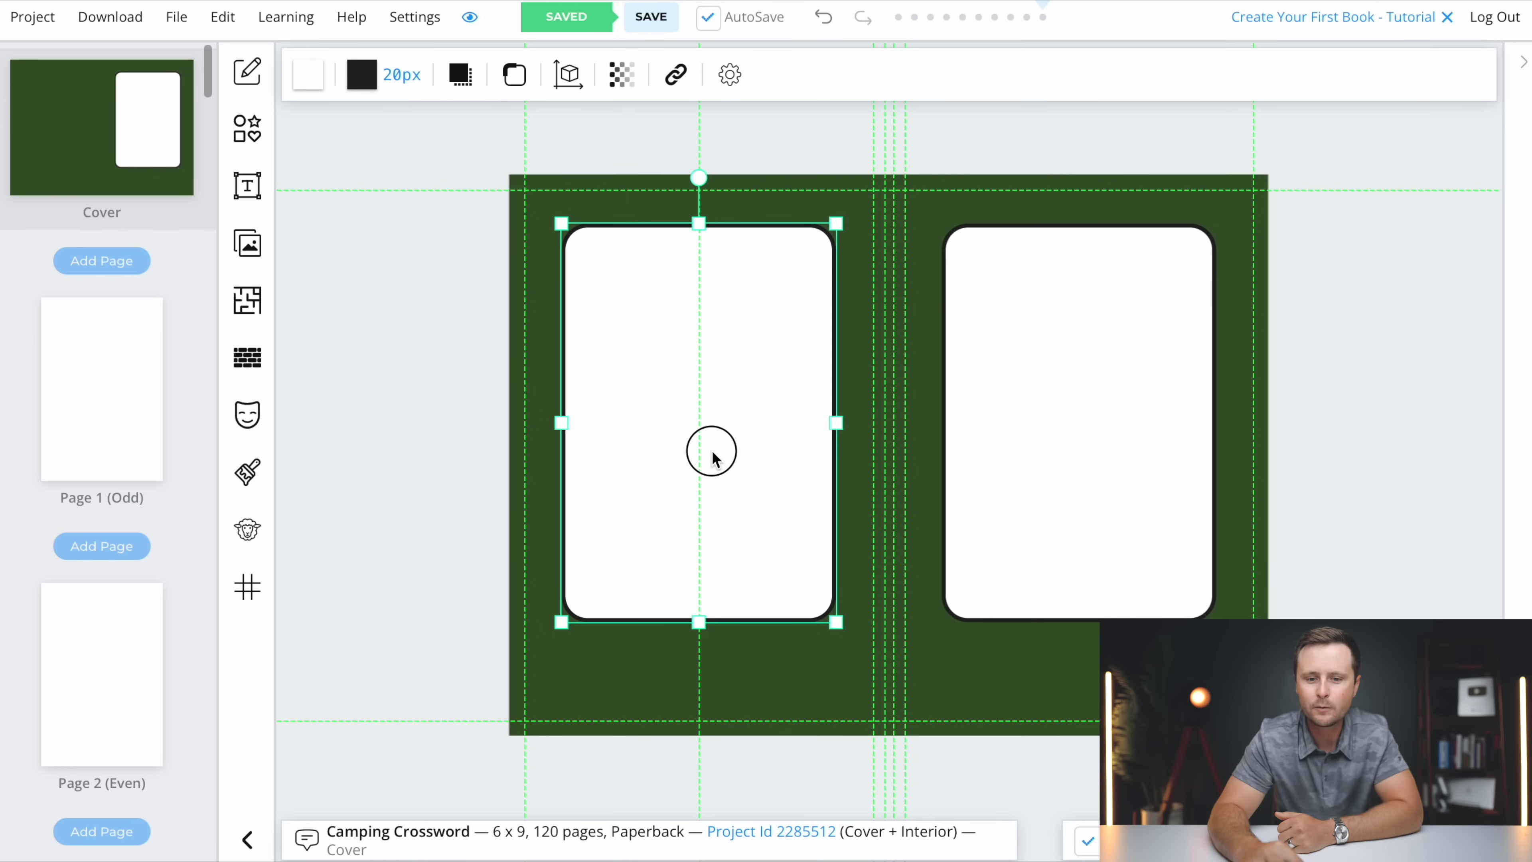
left_click_drag(713, 452, 713, 453)
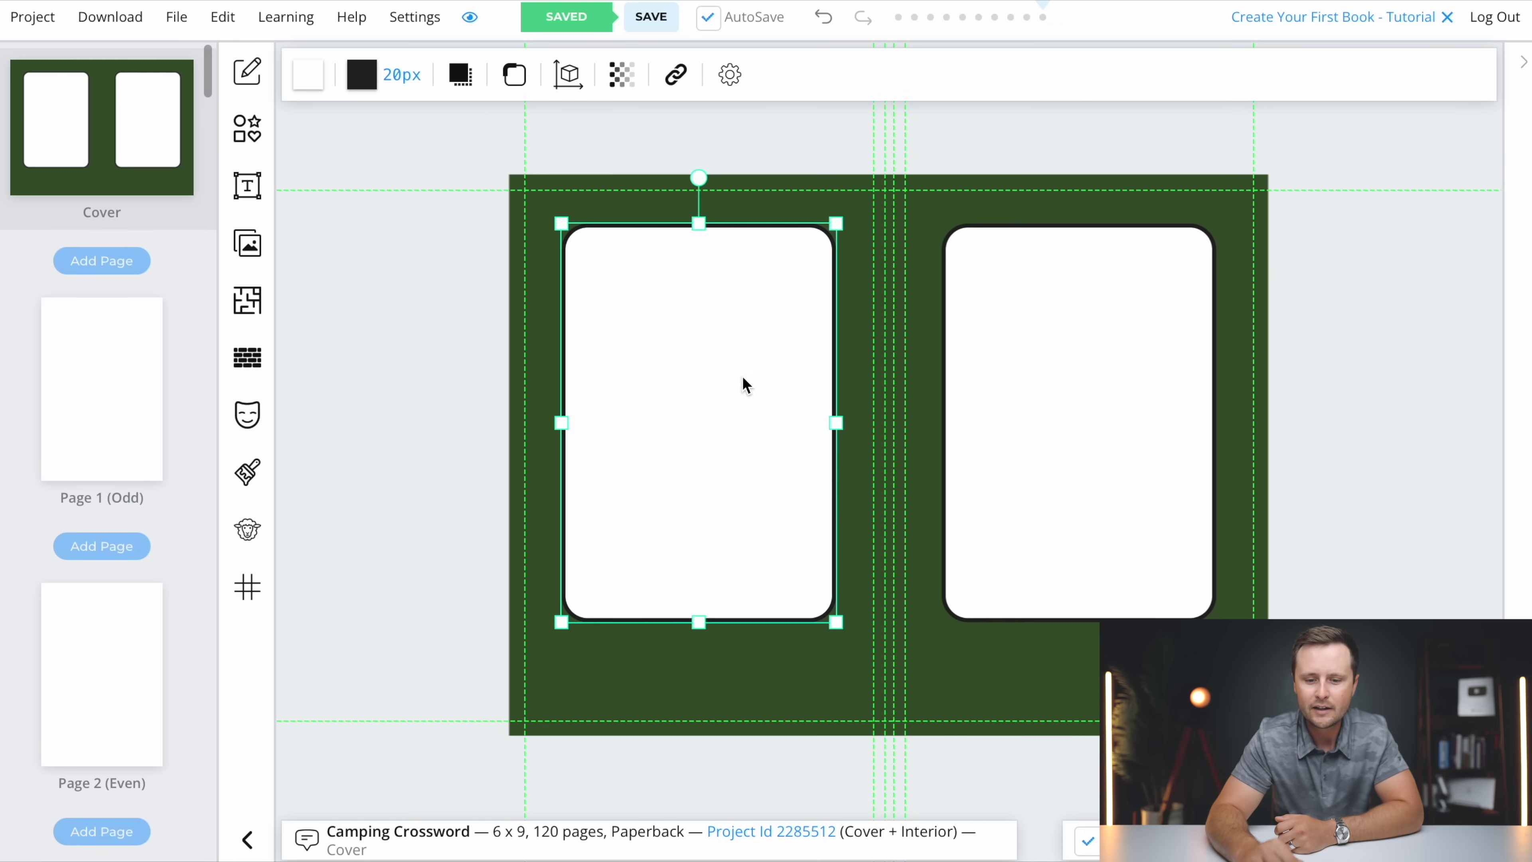
left_click_drag(699, 629, 695, 414)
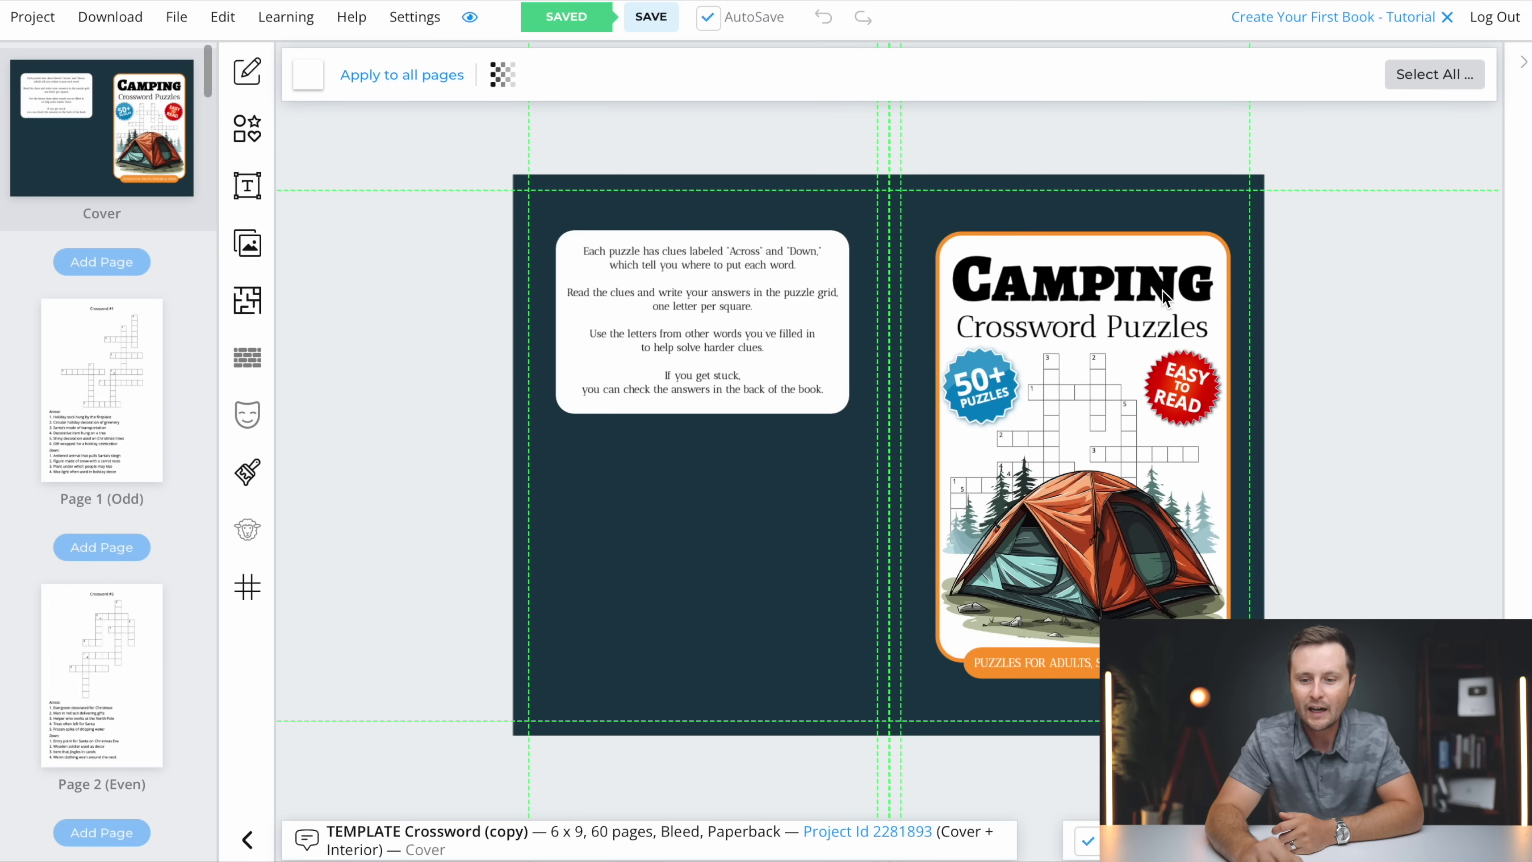
left_click(1159, 328)
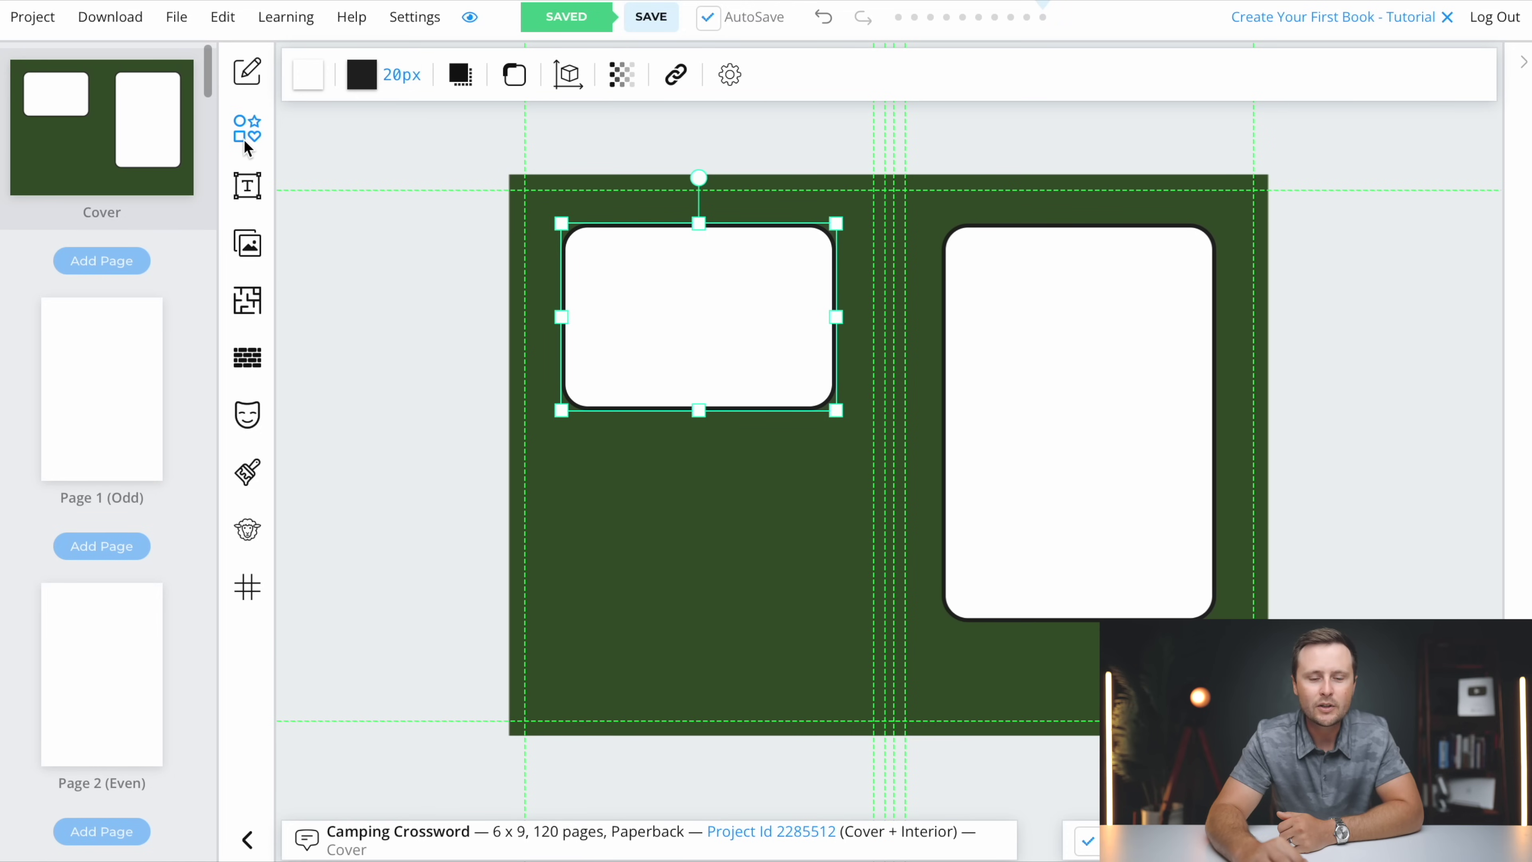
- Add a heading reading "Camping" across the upper part of the front cover panel
left_click(247, 190)
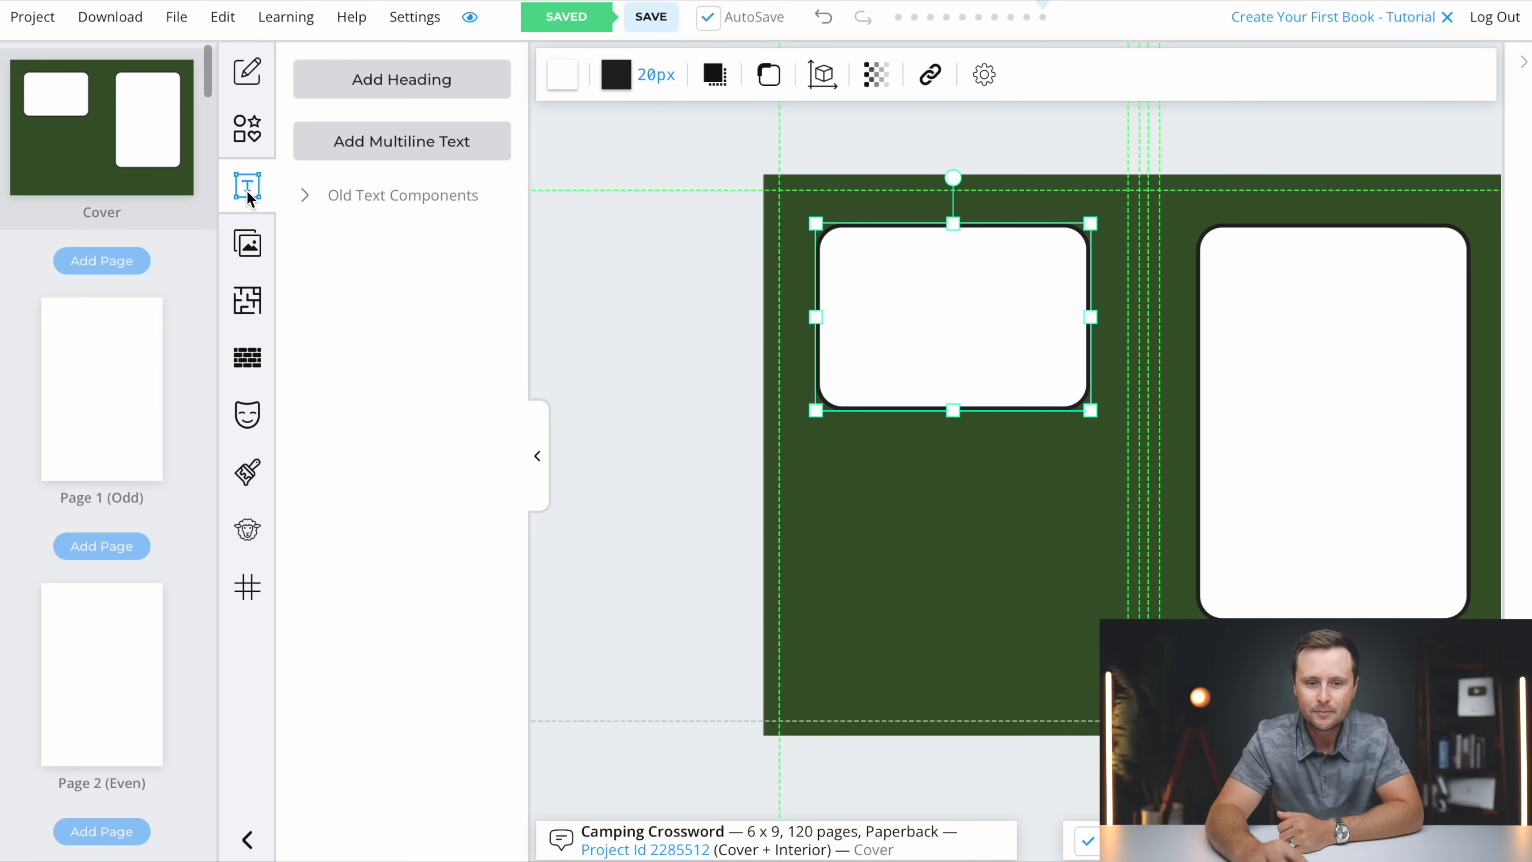
left_click(431, 83)
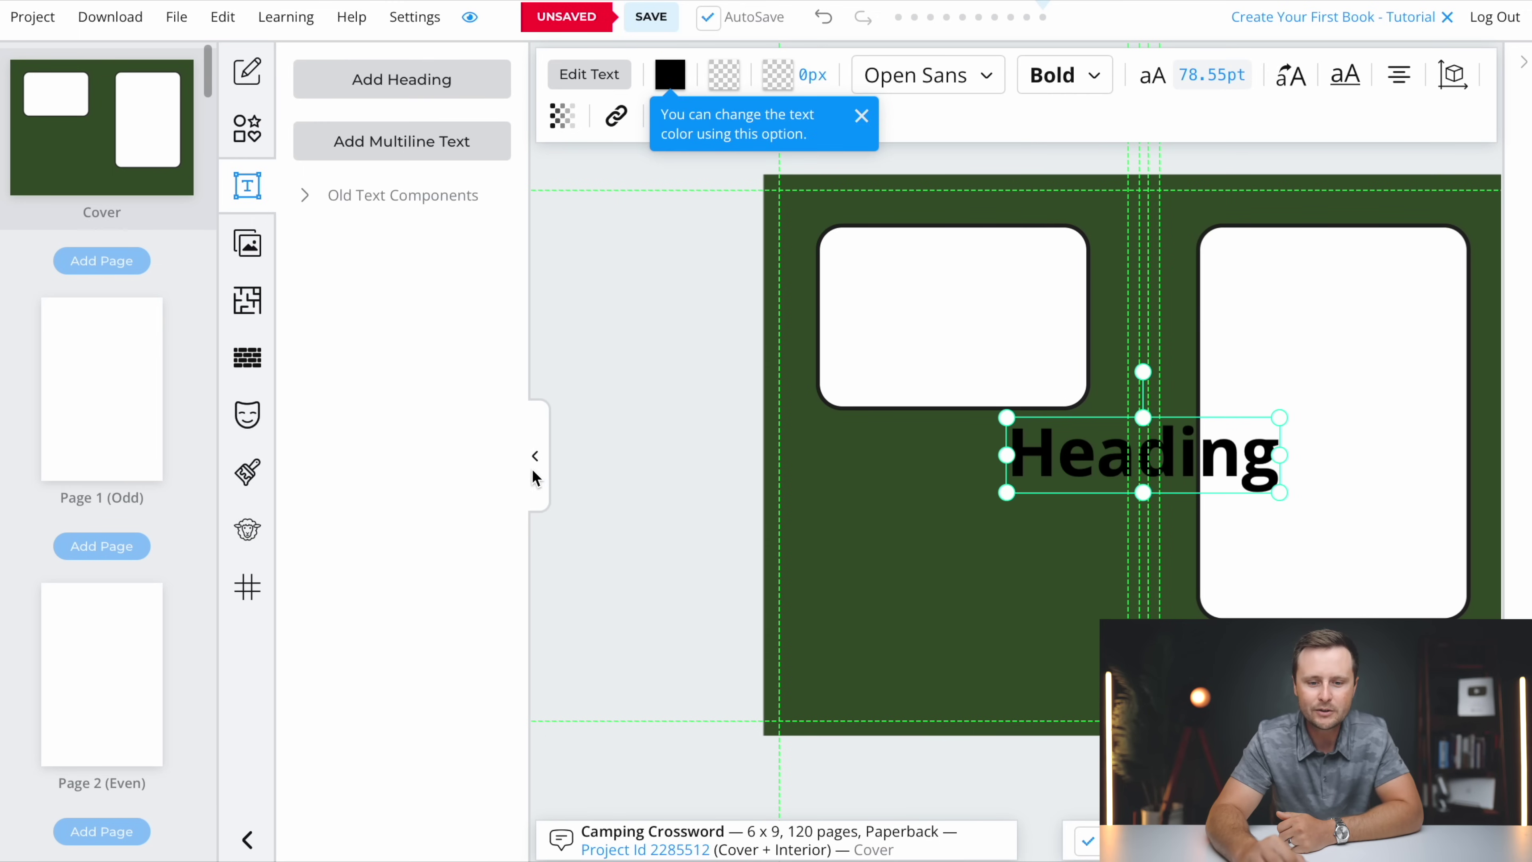
left_click(535, 456)
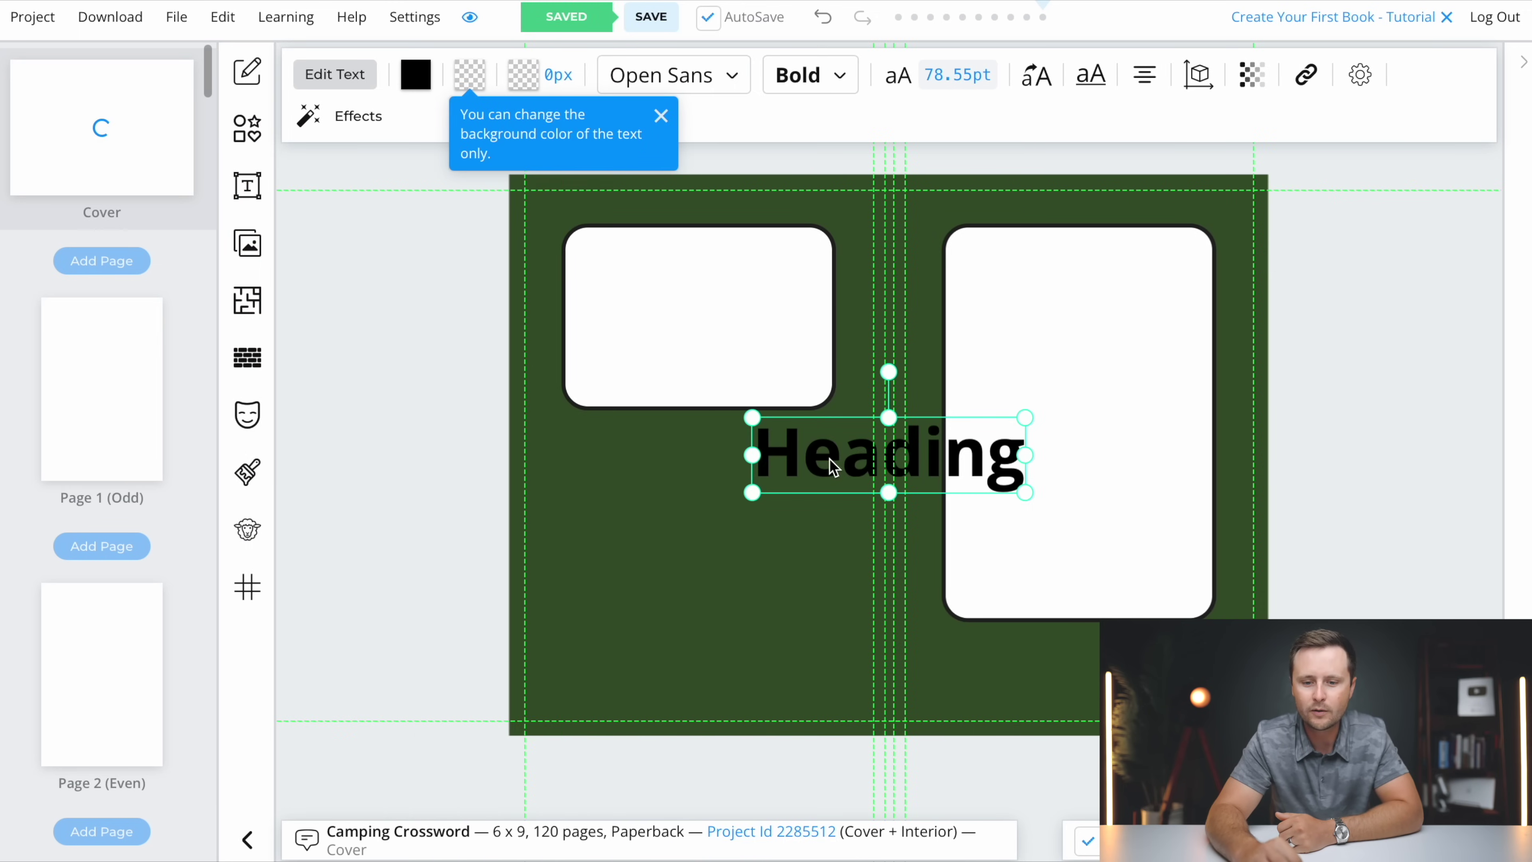
left_click_drag(827, 466, 1017, 302)
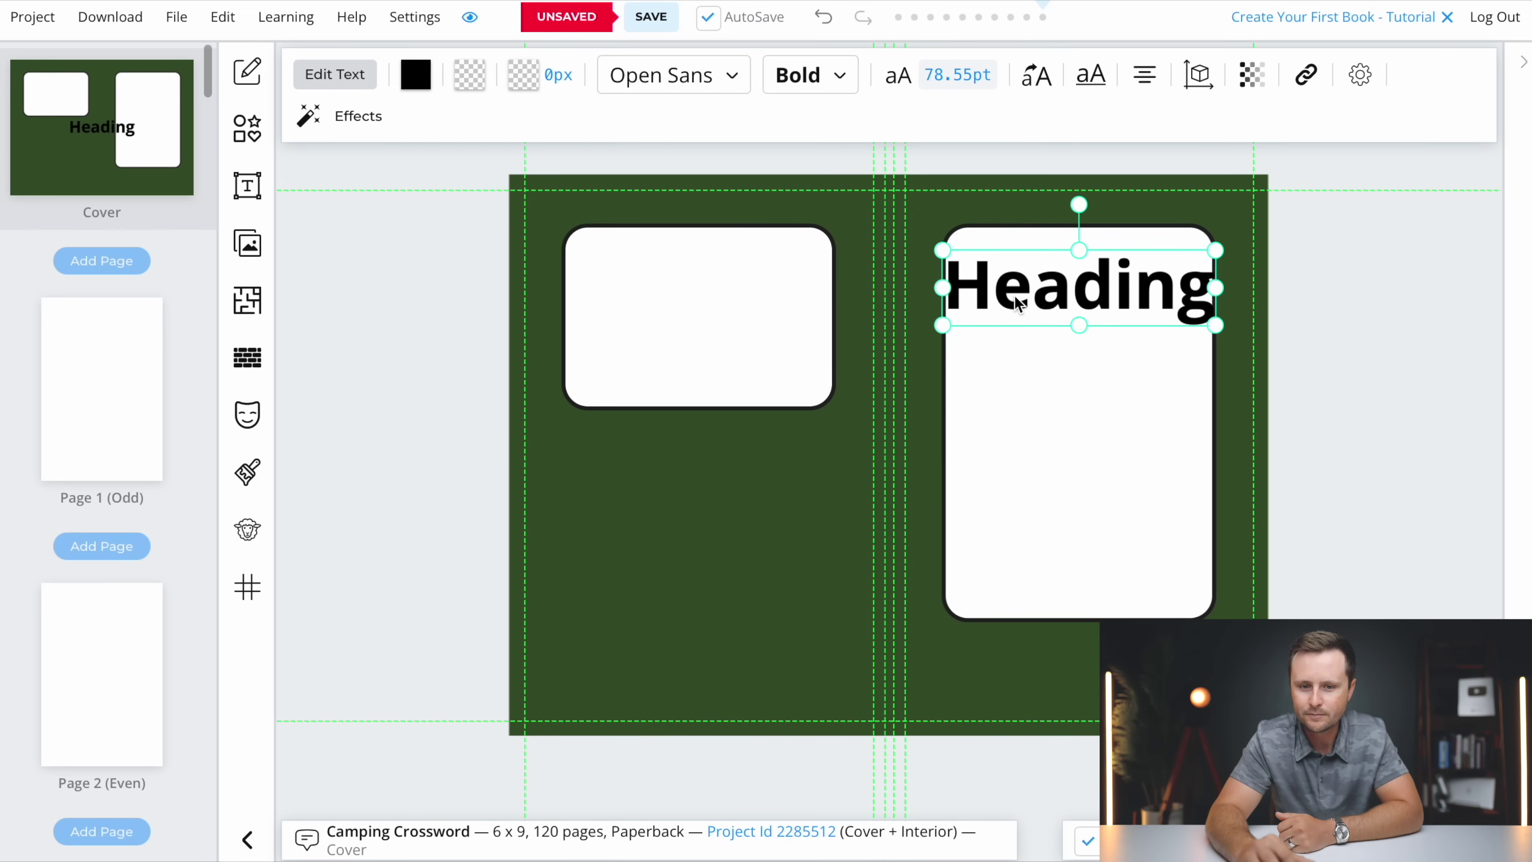
double_click(1081, 305)
type("Cam")
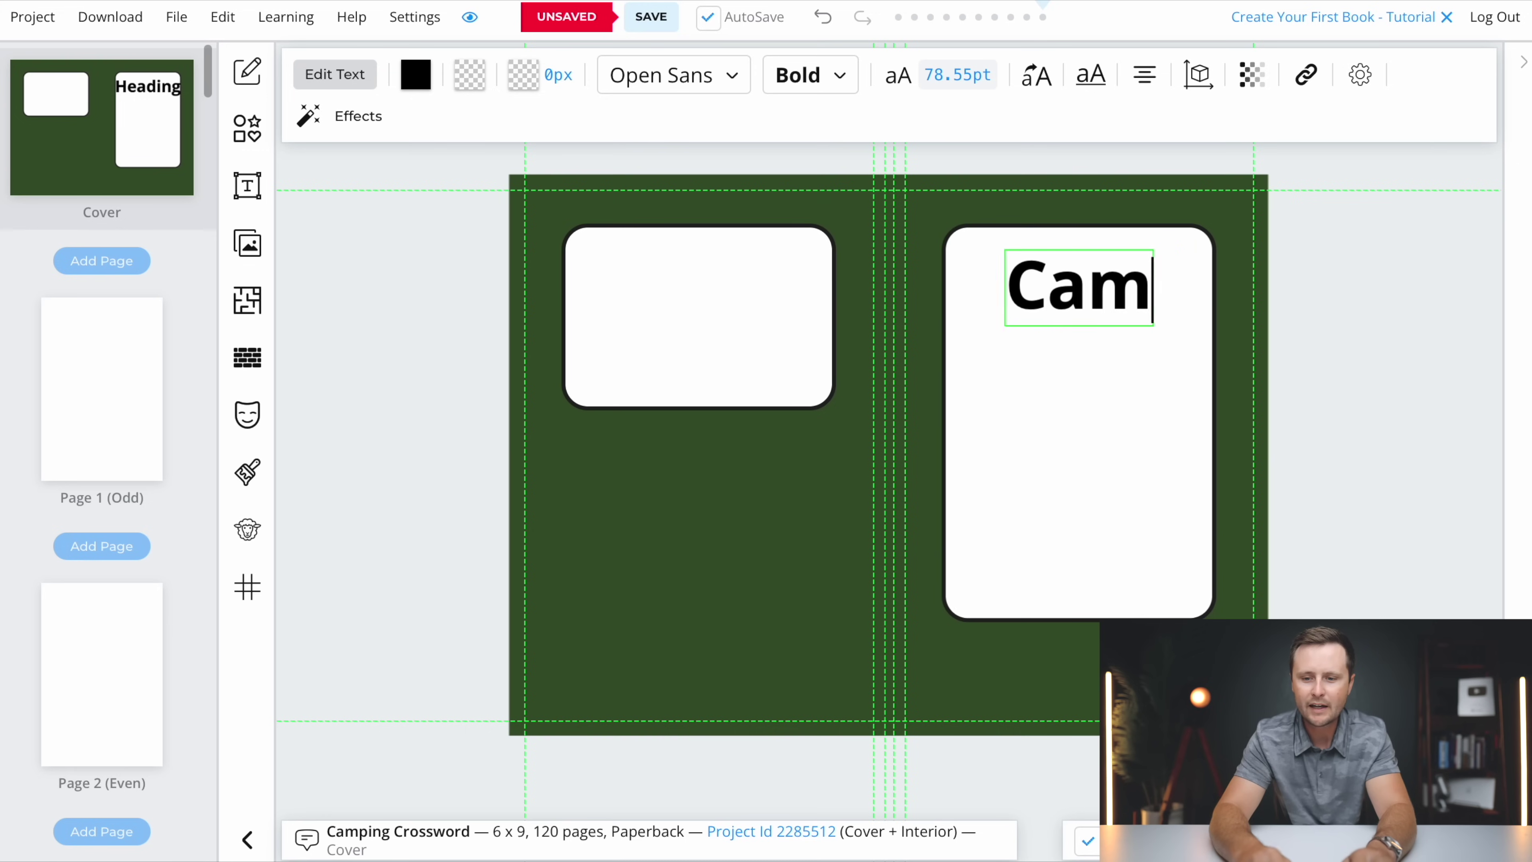
type("ping")
left_click(1085, 358)
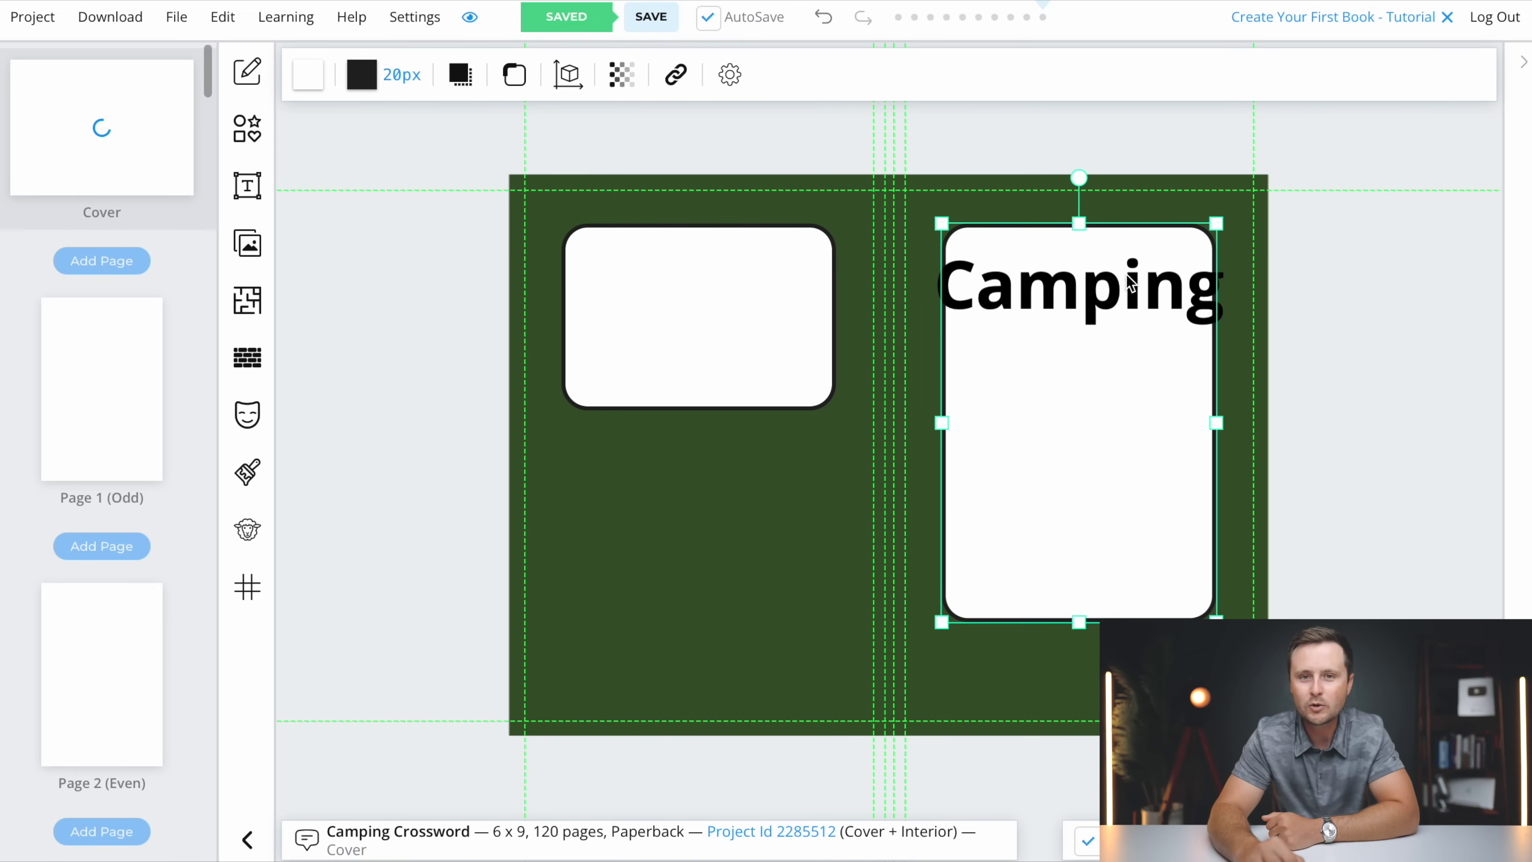
- Shrink the "Camping" heading to 65.78 pt and centre it within the front cover panel
left_click(1070, 290)
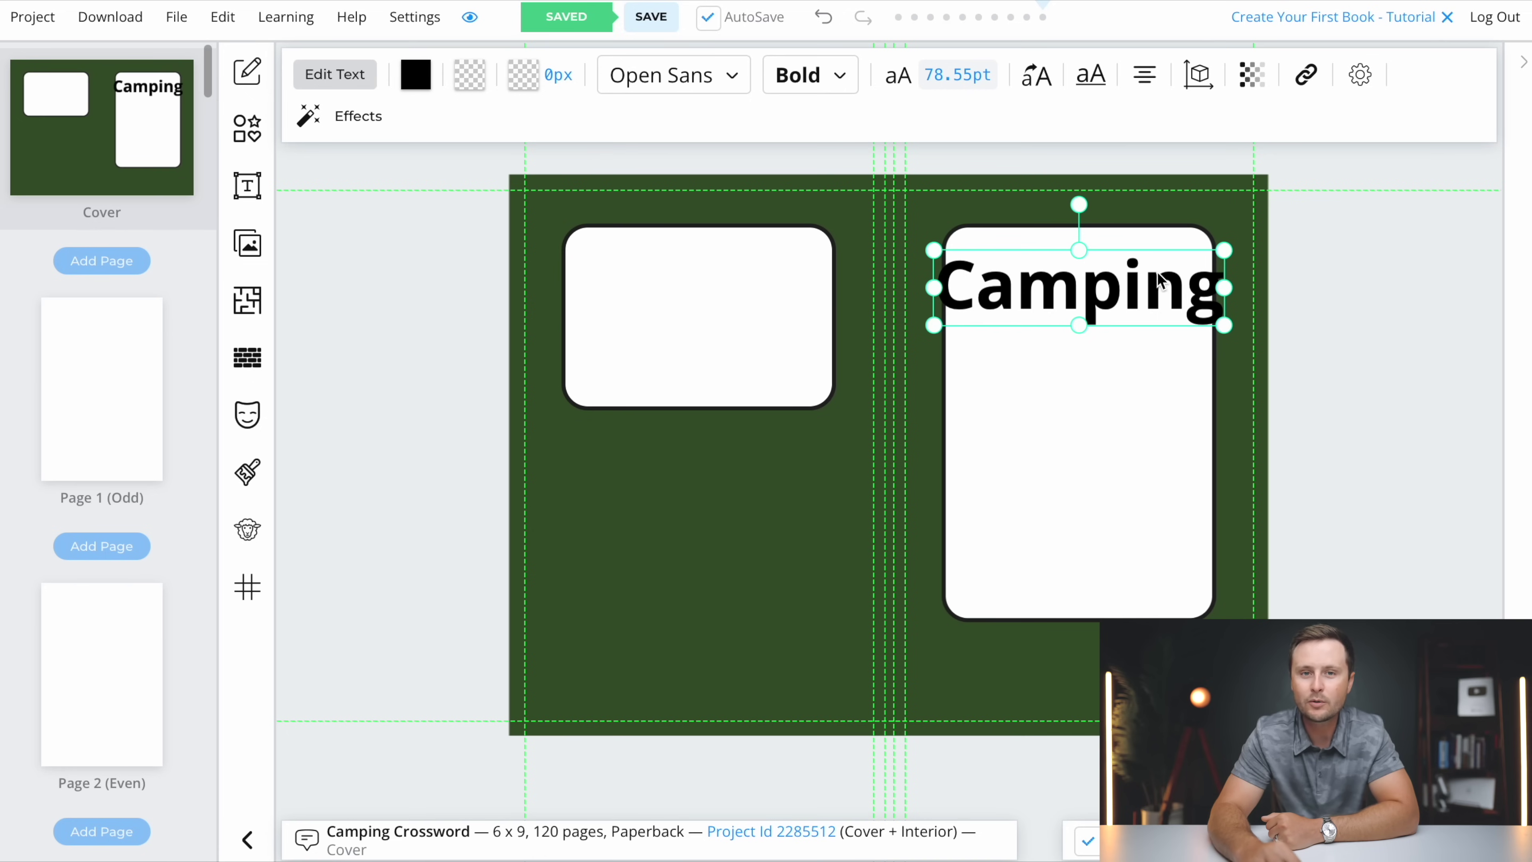
left_click_drag(1225, 326, 1181, 313)
left_click_drag(1055, 294, 1073, 294)
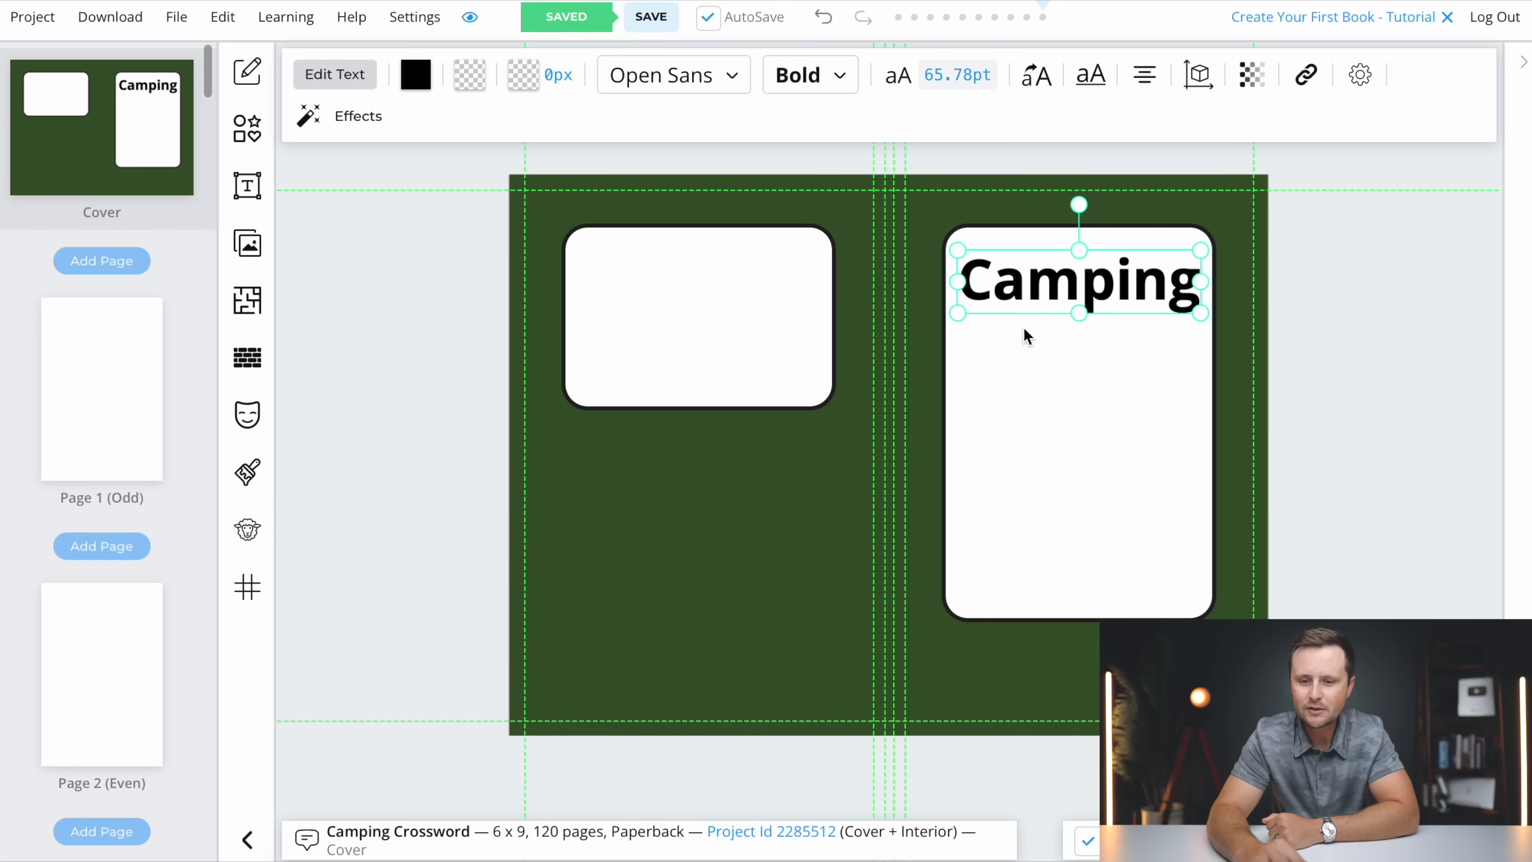
left_click(1007, 320)
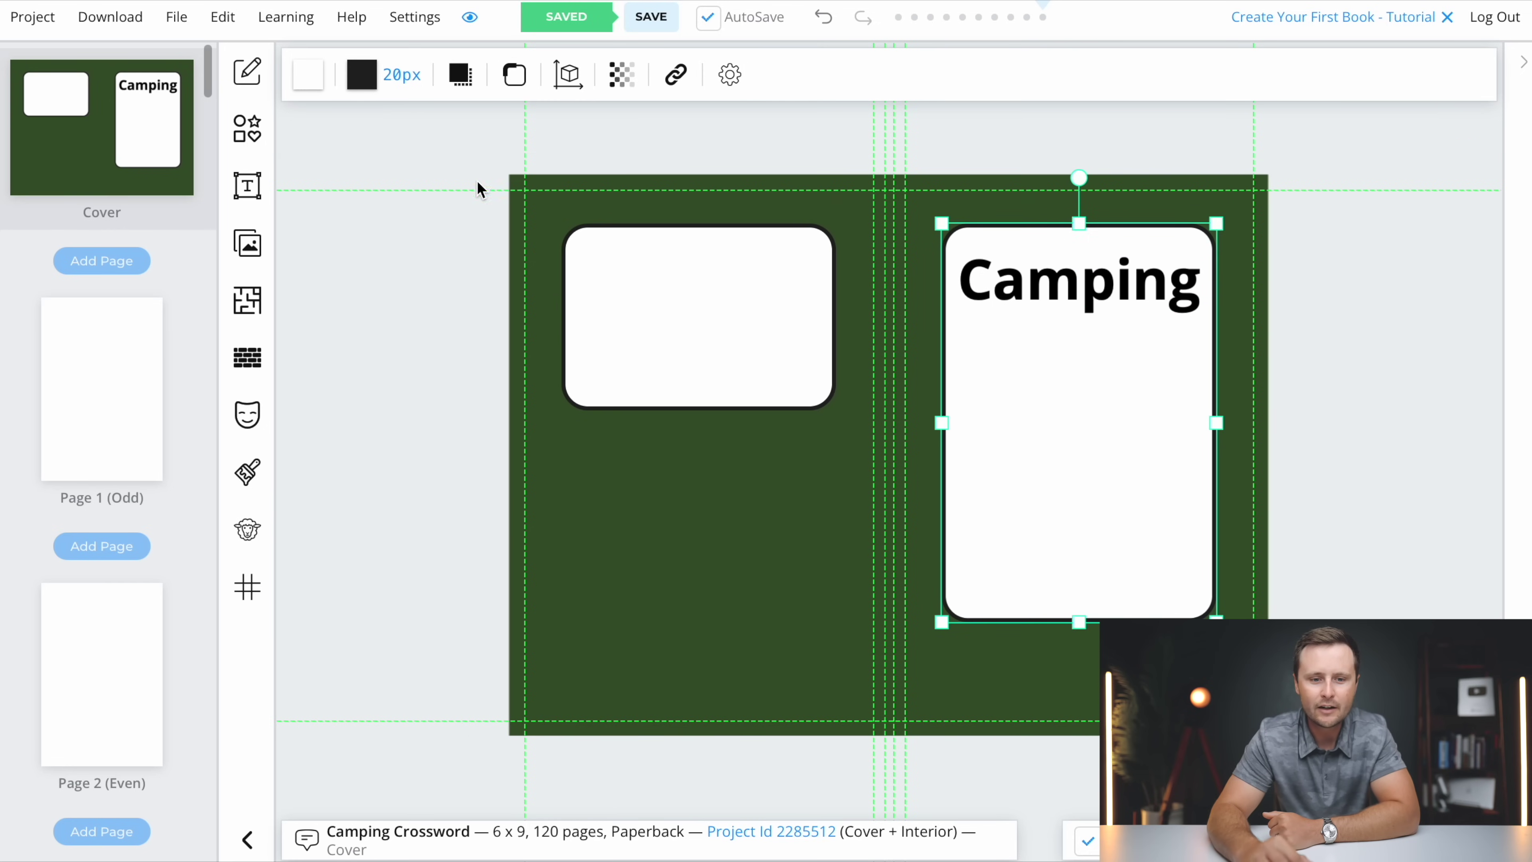
- Add a second heading beneath "Camping", reduce it to 35 pt and make it read "Crossword Puzzles"
left_click(247, 186)
left_click(380, 80)
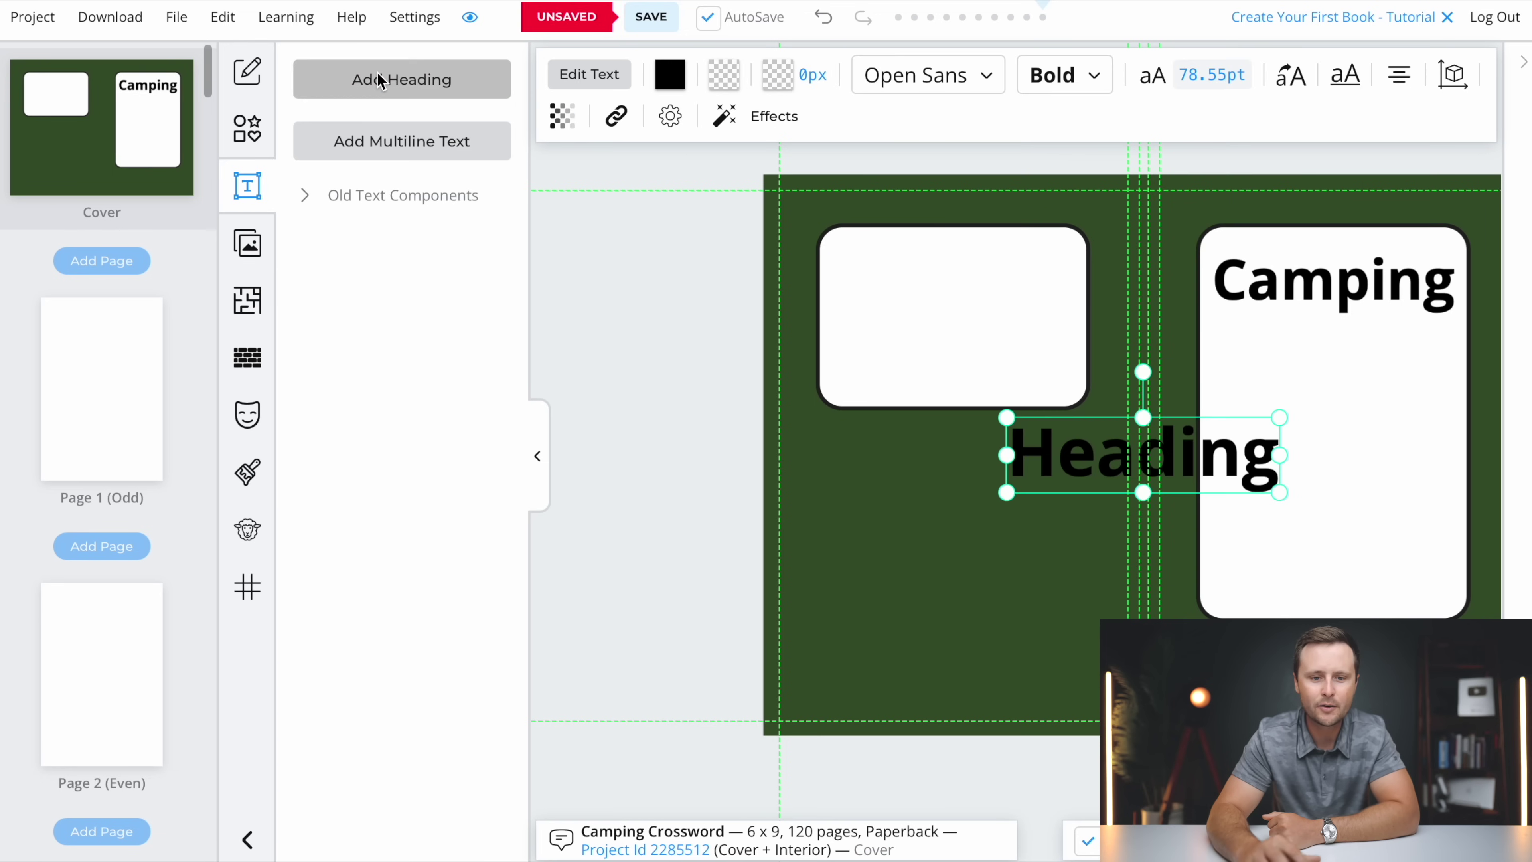
left_click(537, 456)
left_click_drag(799, 456, 993, 361)
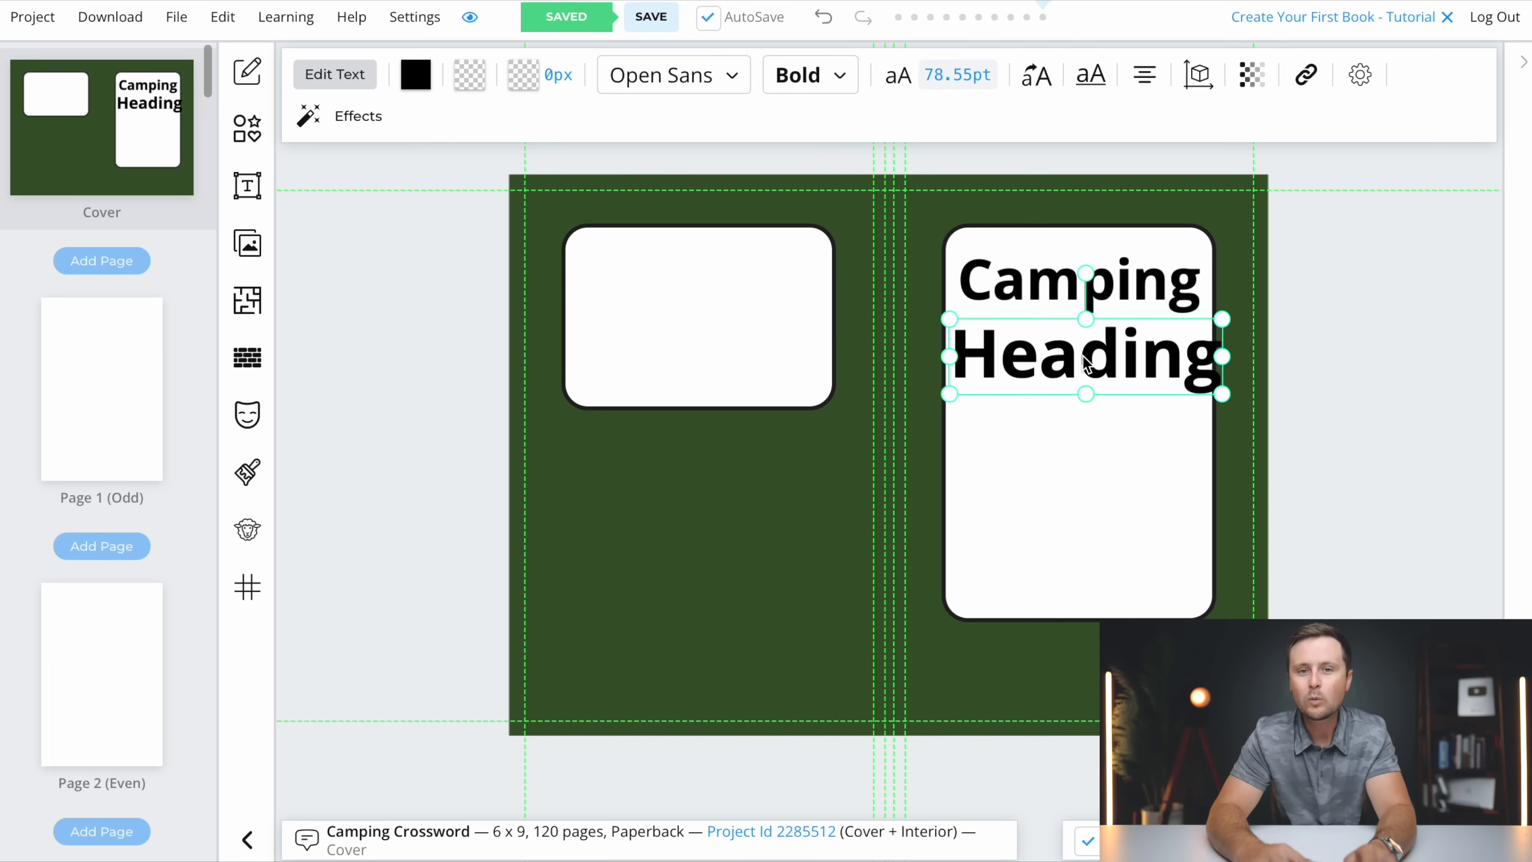
left_click_drag(1225, 395, 1073, 353)
double_click(1004, 344)
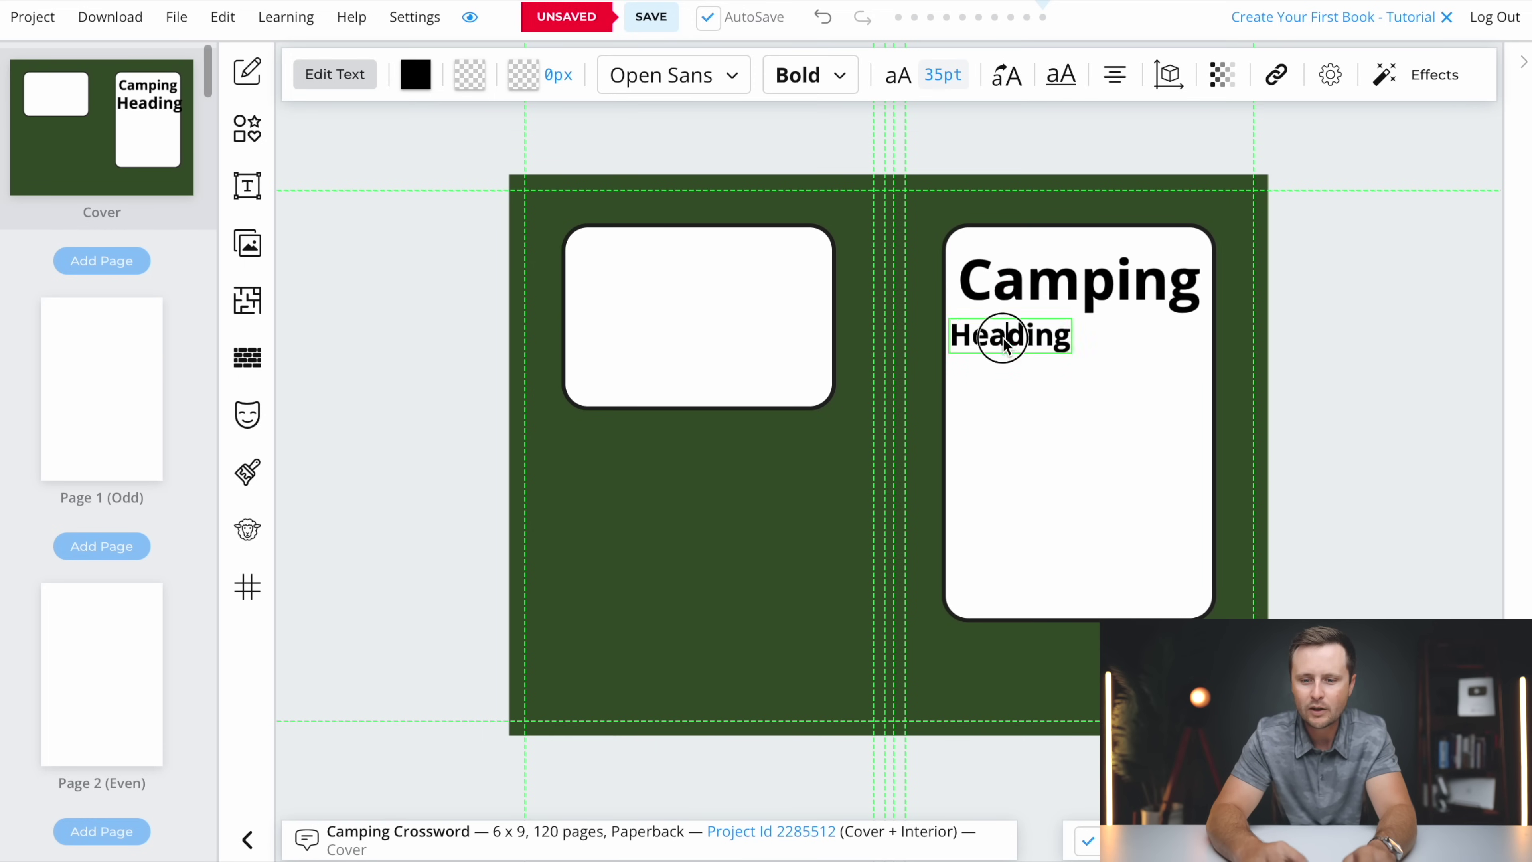
type("Crossw")
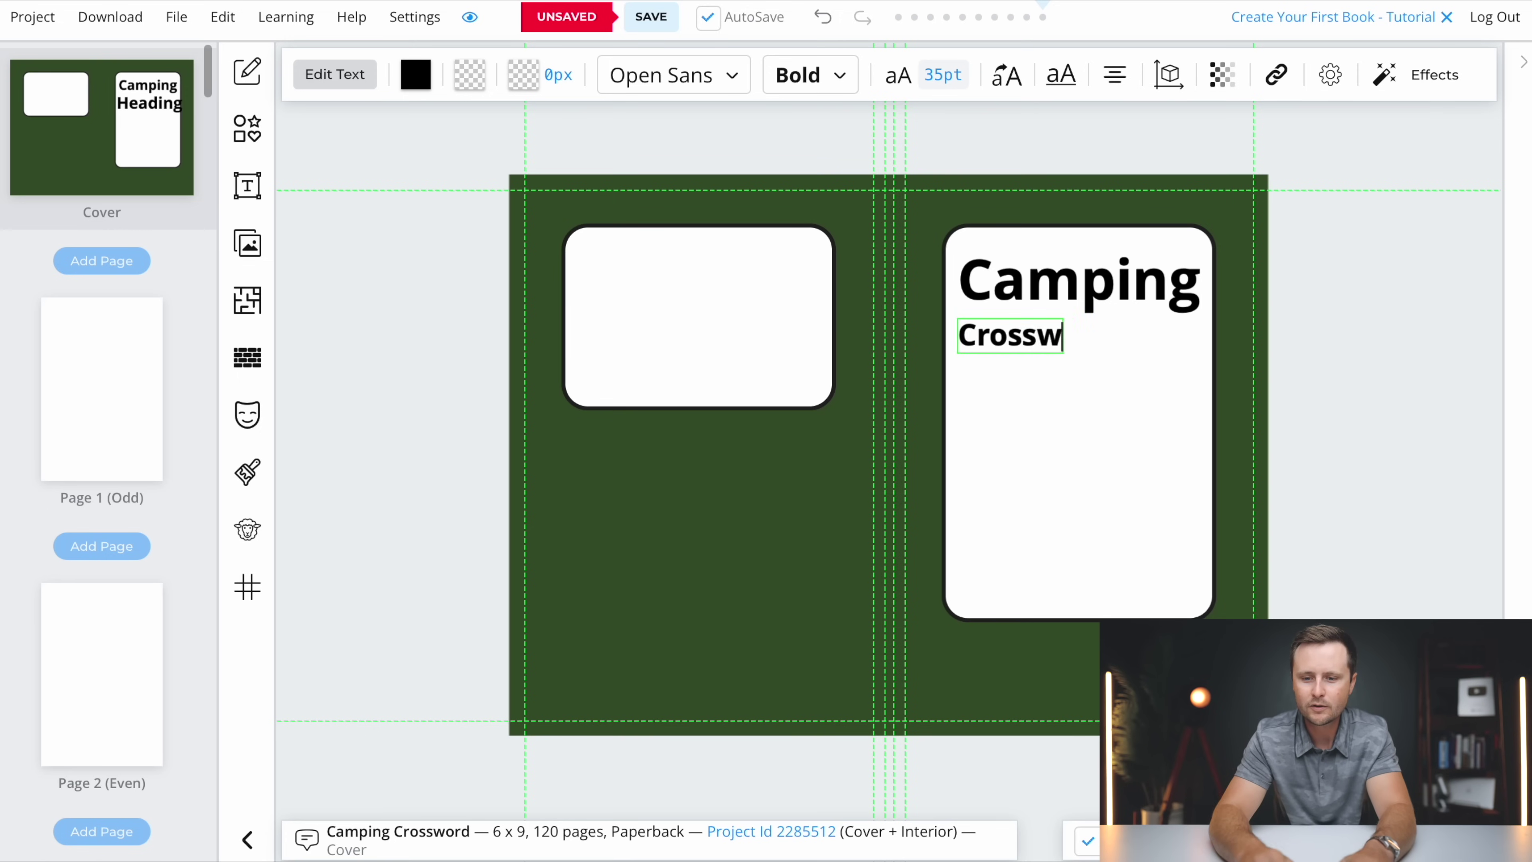
type("ord Puzzles")
- Scale the "Crossword Puzzles" line down to the width of "Camping" and centre it below that title
left_click(978, 346)
left_click_drag(977, 346, 1048, 346)
left_click(1071, 386)
left_click(1049, 344)
left_click_drag(1214, 356, 1187, 352)
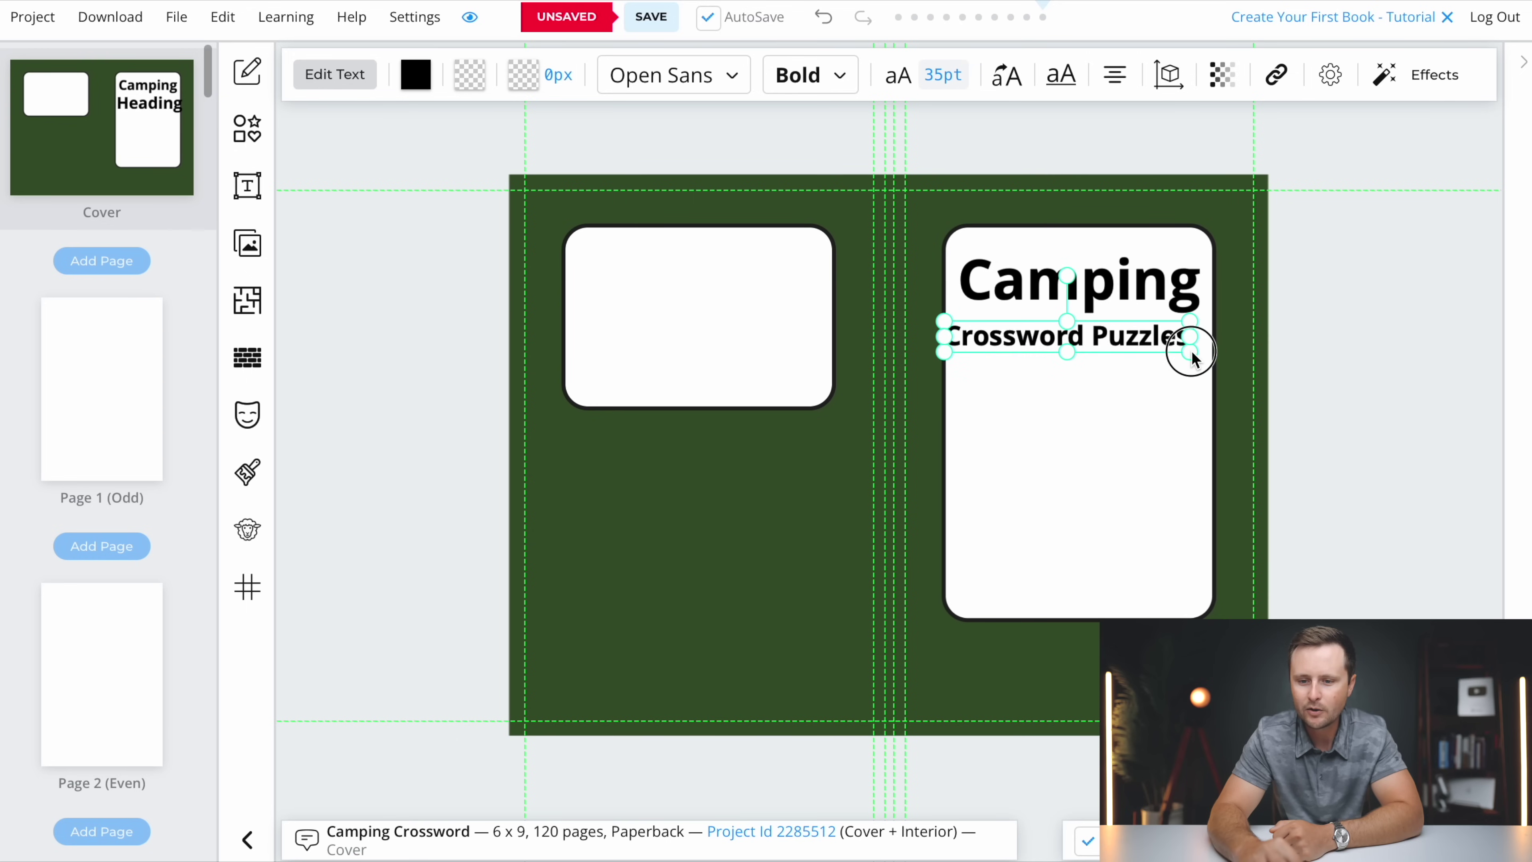
left_click(1095, 266)
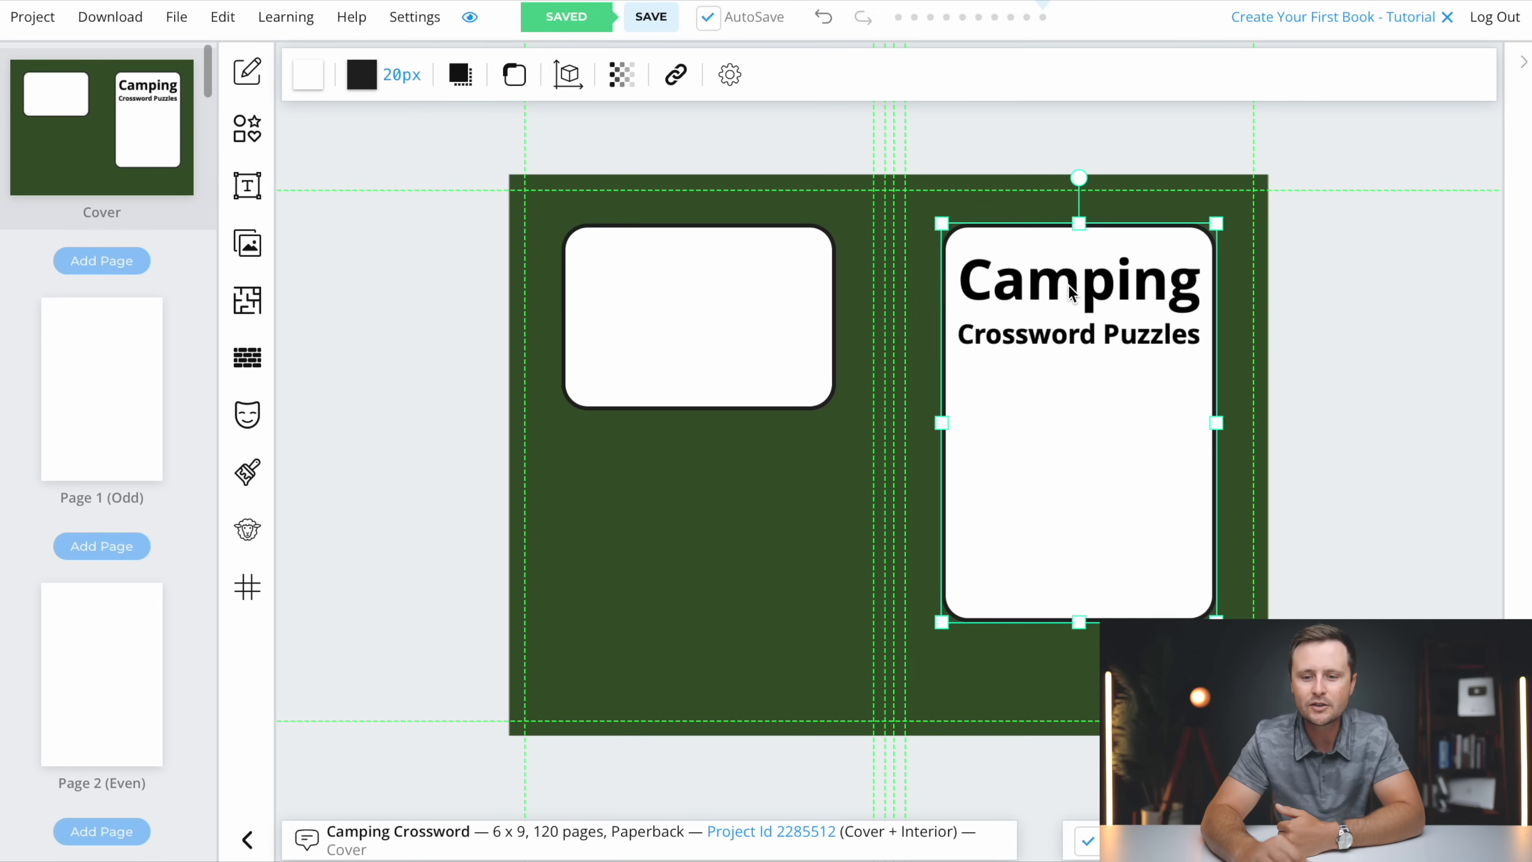
- Try the DM Serif Display and Alice fonts on the "Camping" heading and settle on Abril Fatface
left_click(1070, 293)
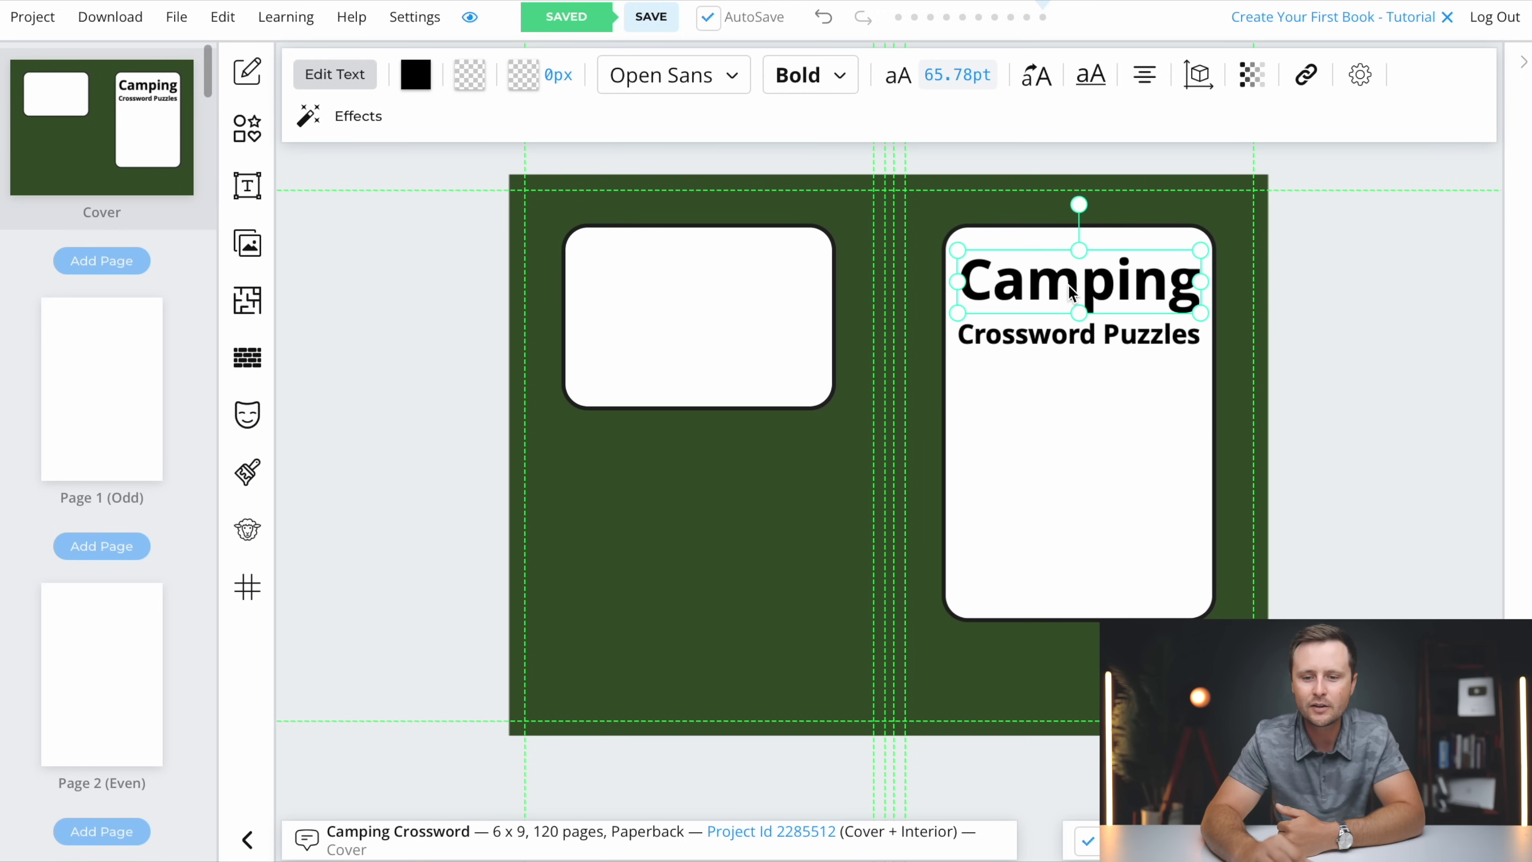
left_click(686, 80)
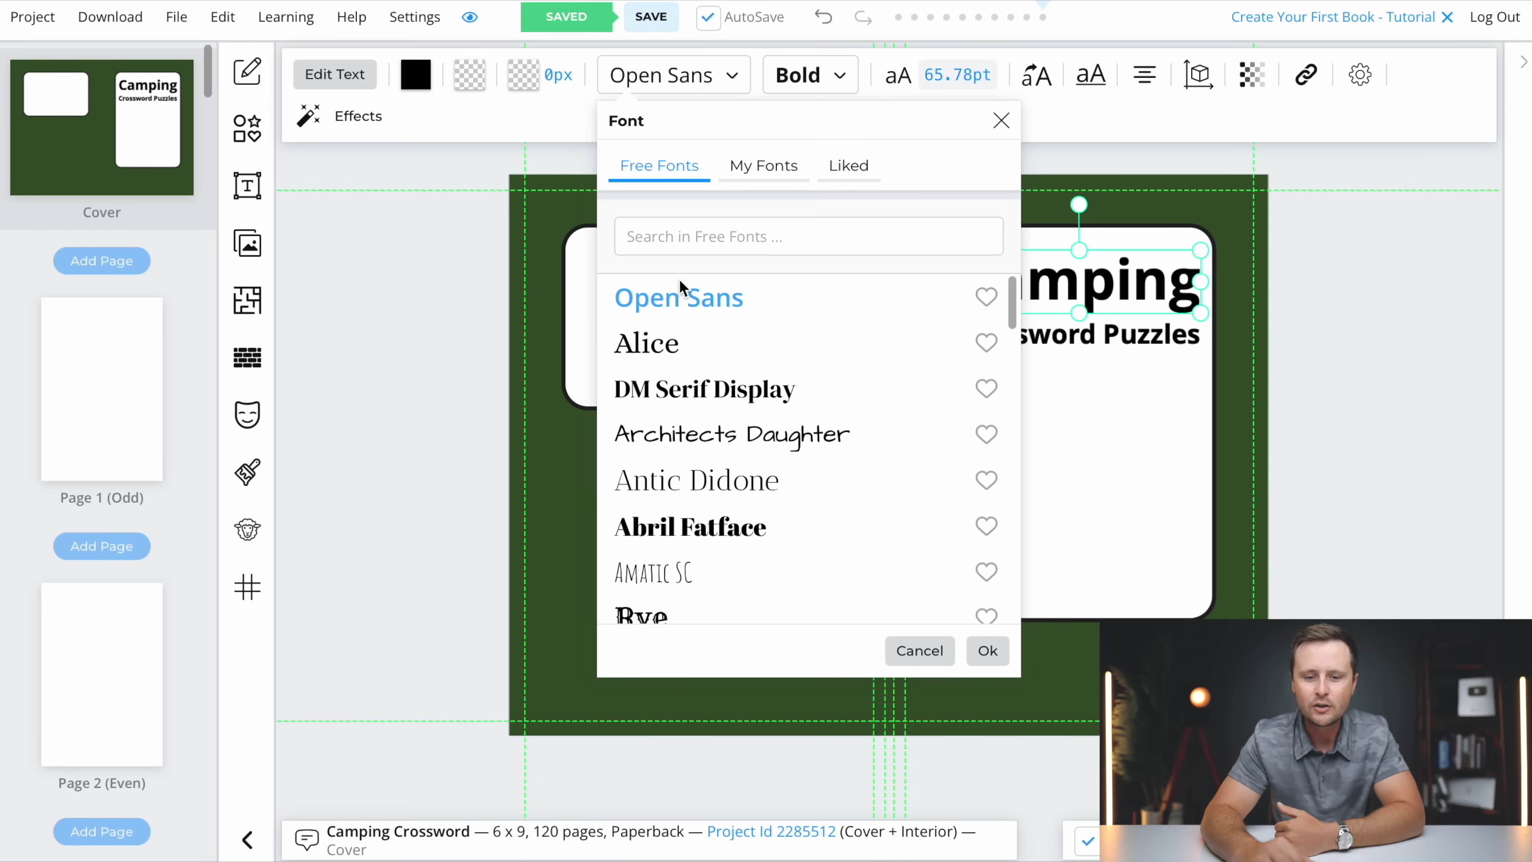
scroll(661, 390, "down", 10)
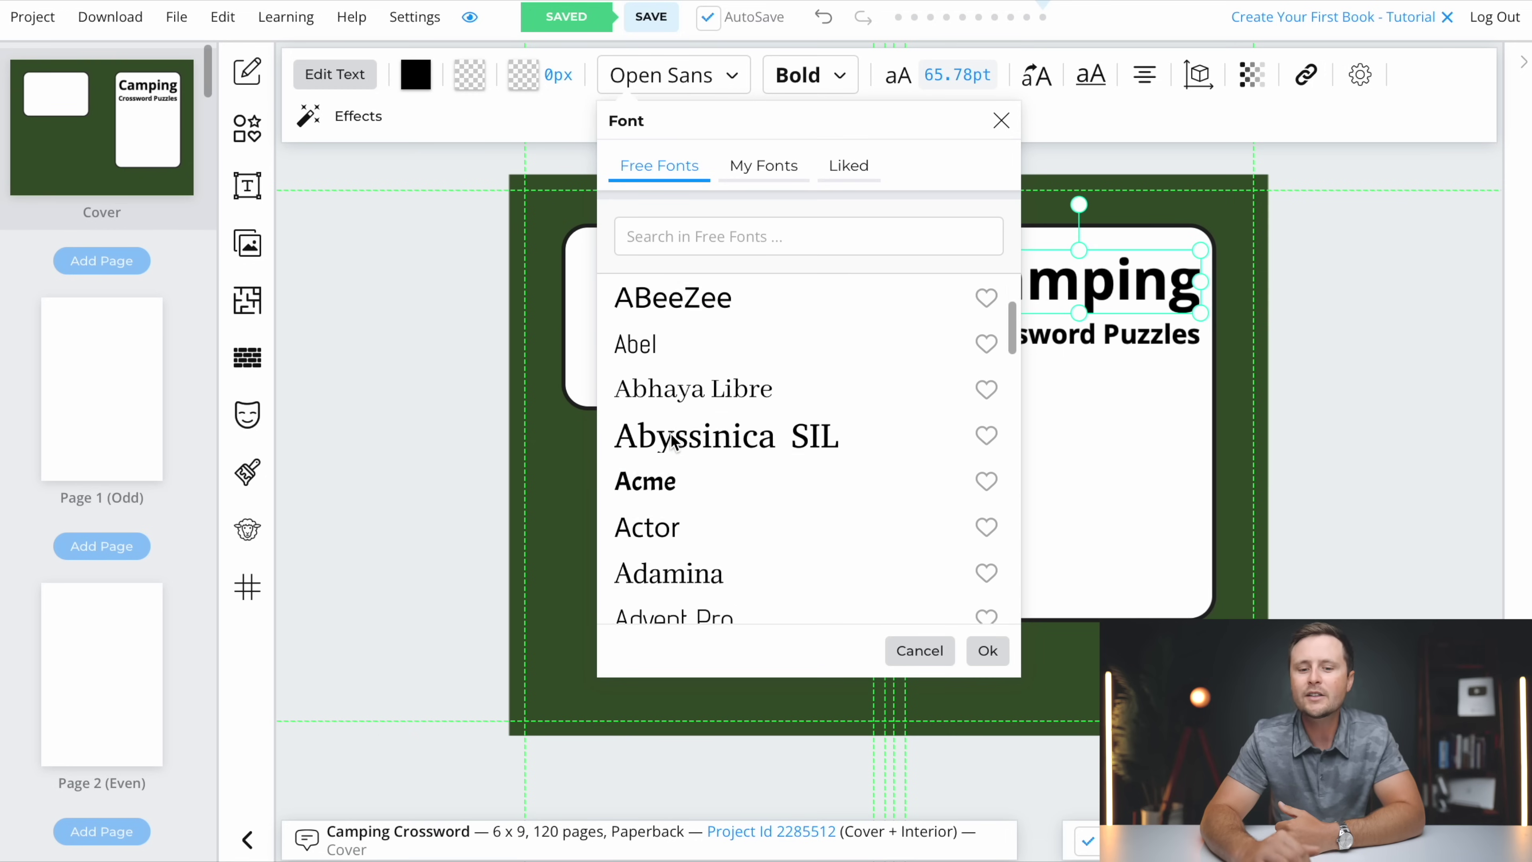
scroll(671, 439, "up", 10)
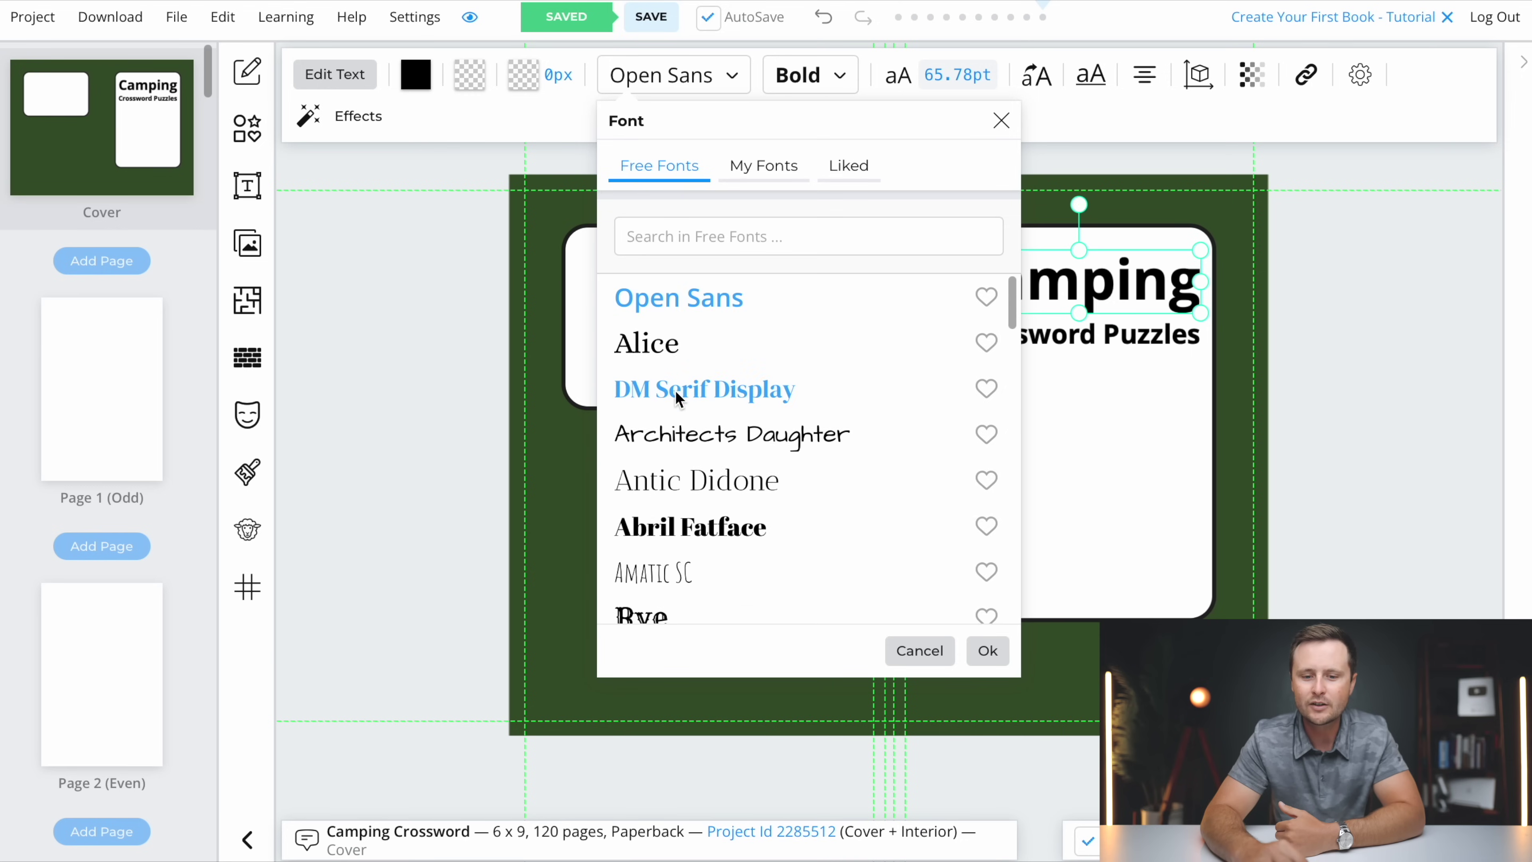
left_click(675, 390)
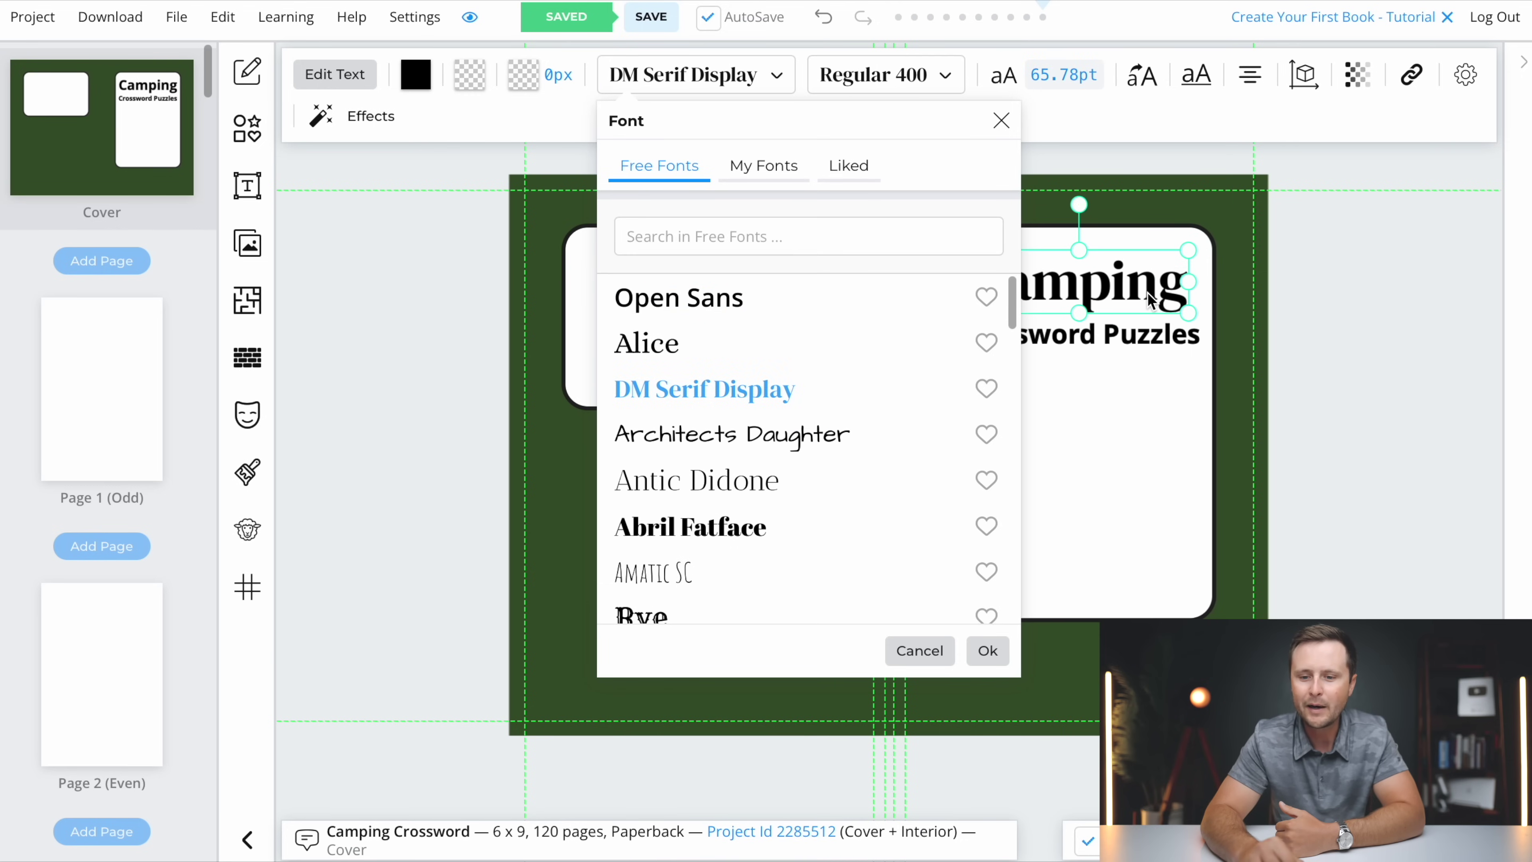
left_click(672, 353)
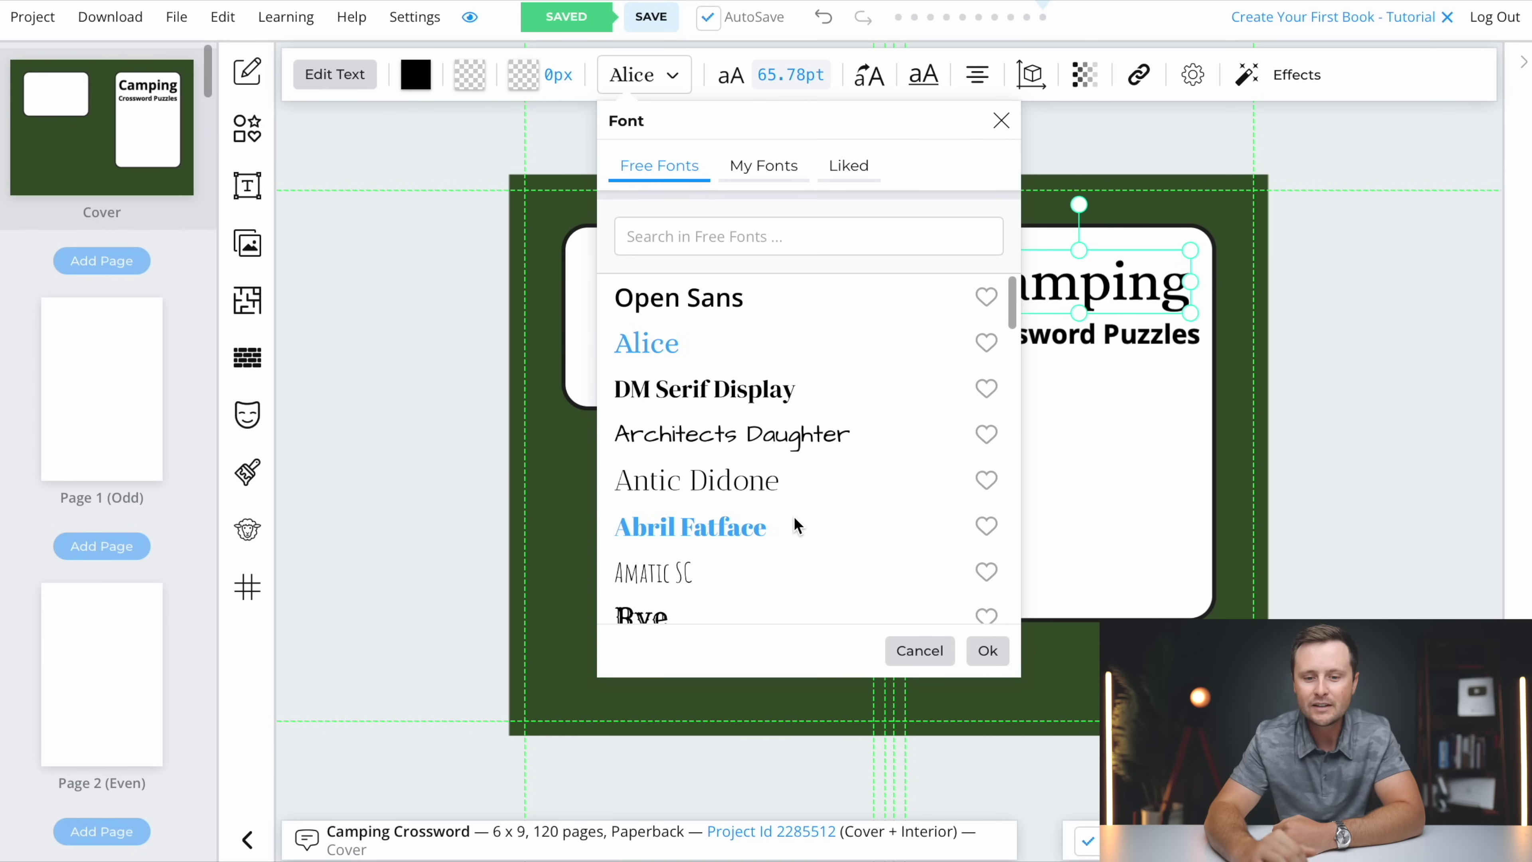
scroll(794, 516, "down", 6)
scroll(794, 515, "up", 7)
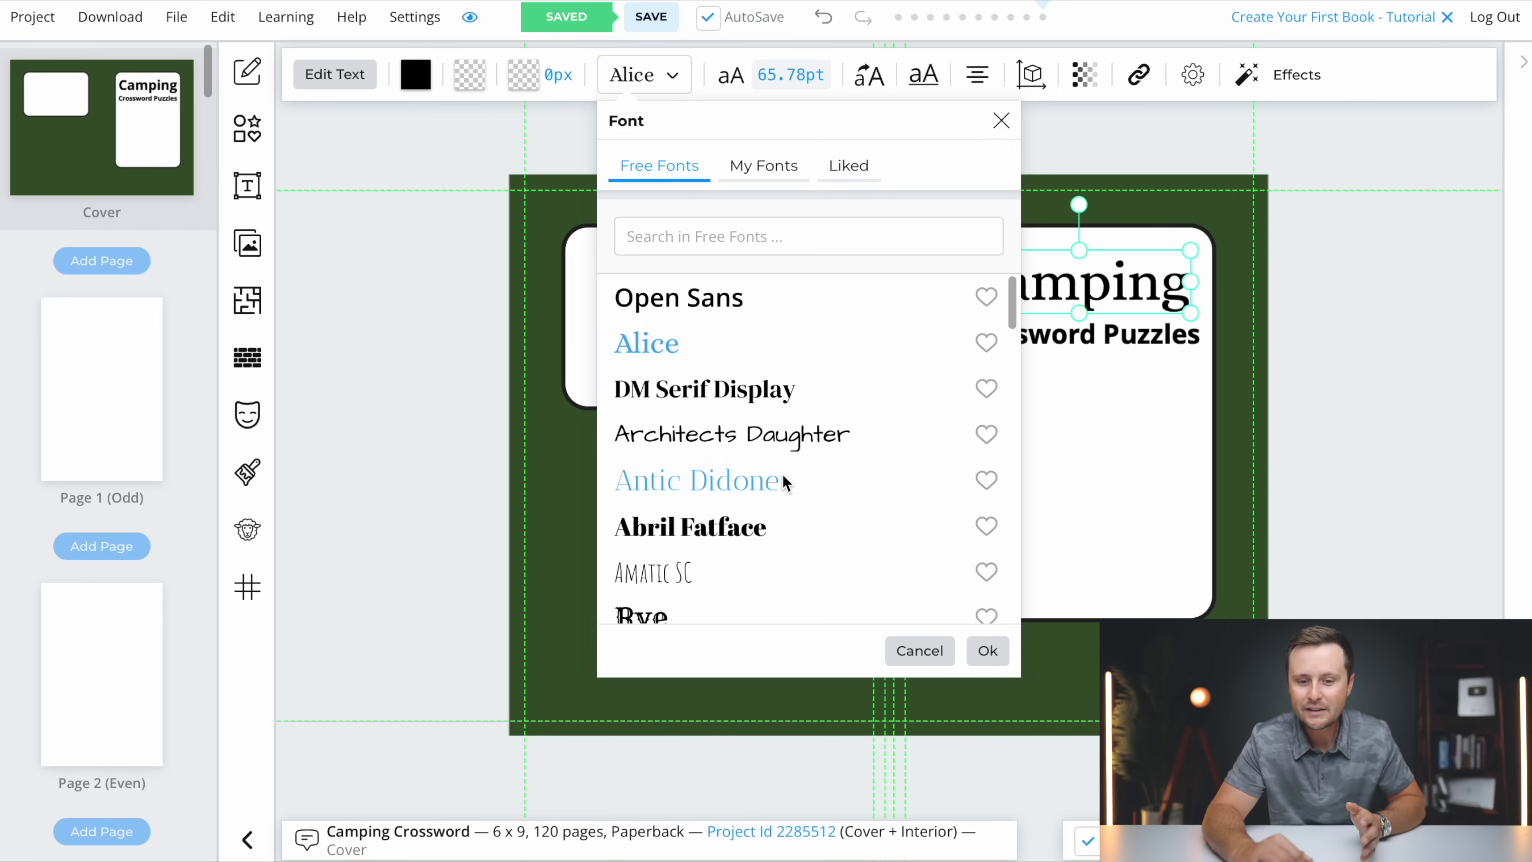
scroll(783, 475, "down", 3)
scroll(783, 483, "down", 5)
scroll(782, 483, "up", 10)
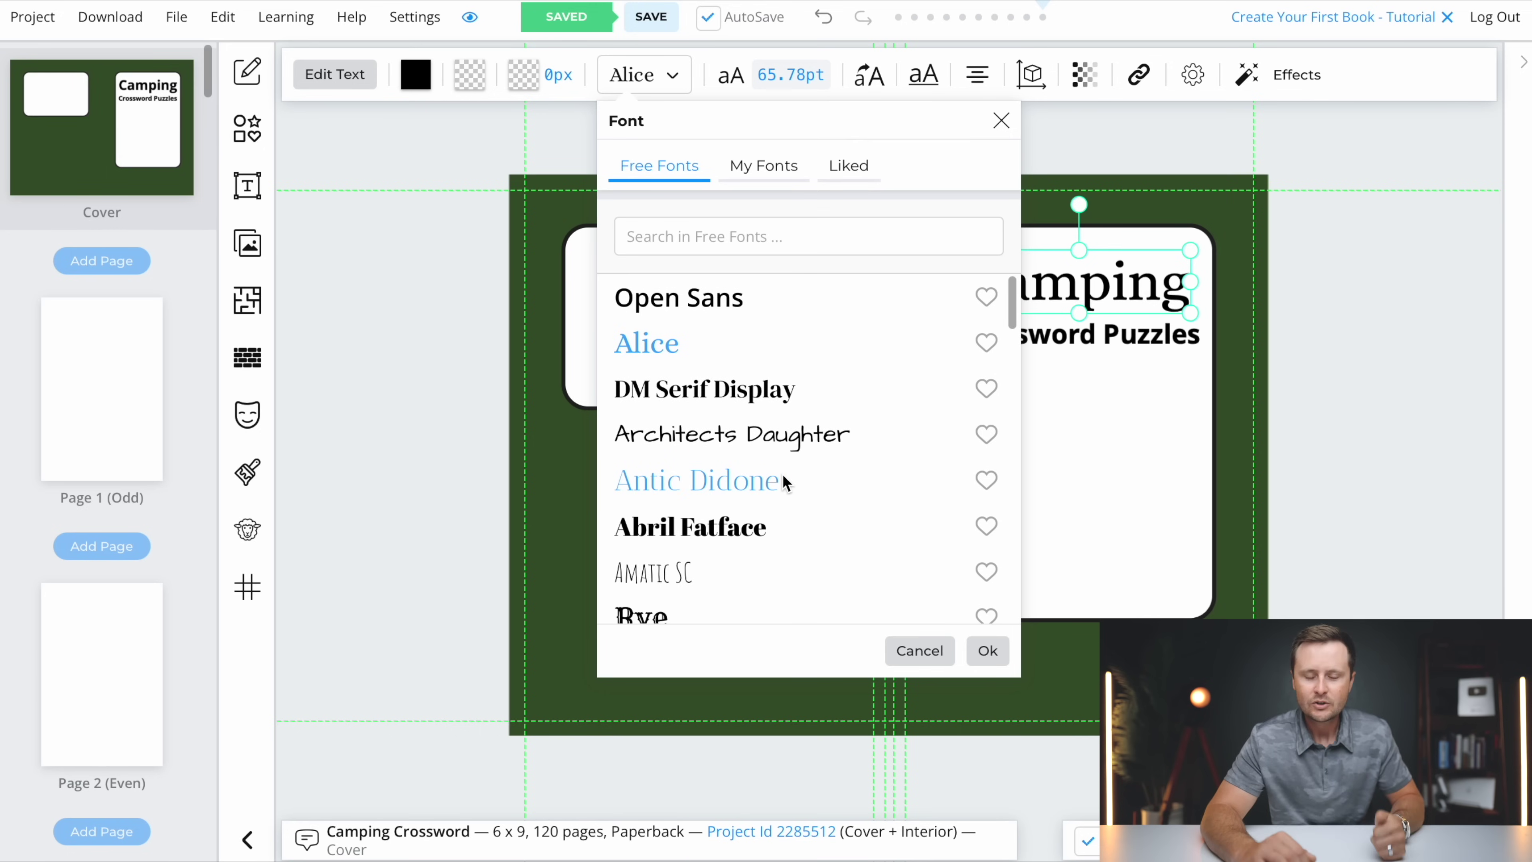
scroll(783, 474, "down", 2)
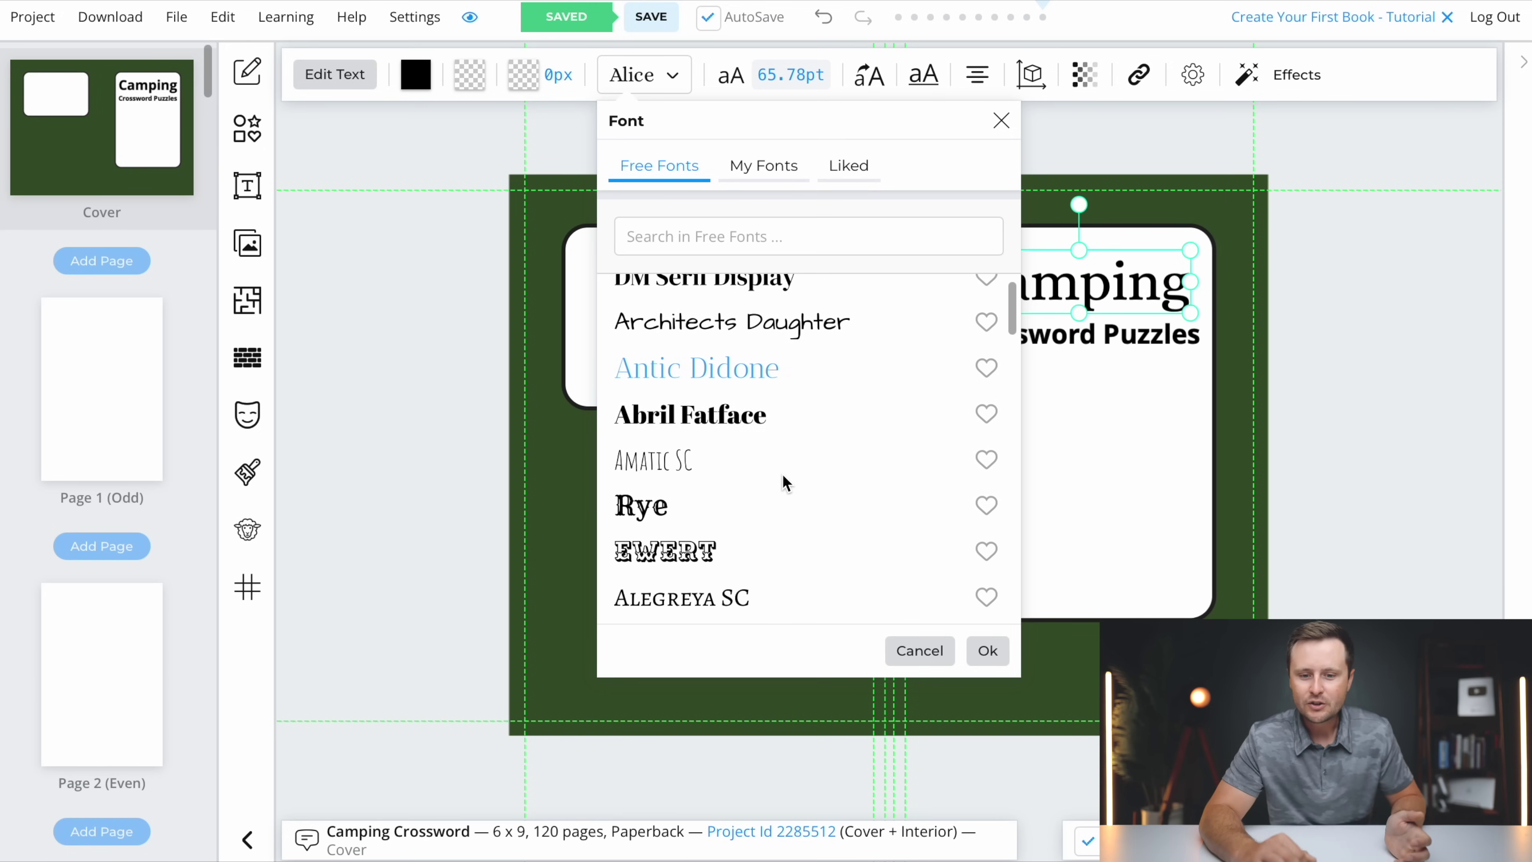
left_click(693, 419)
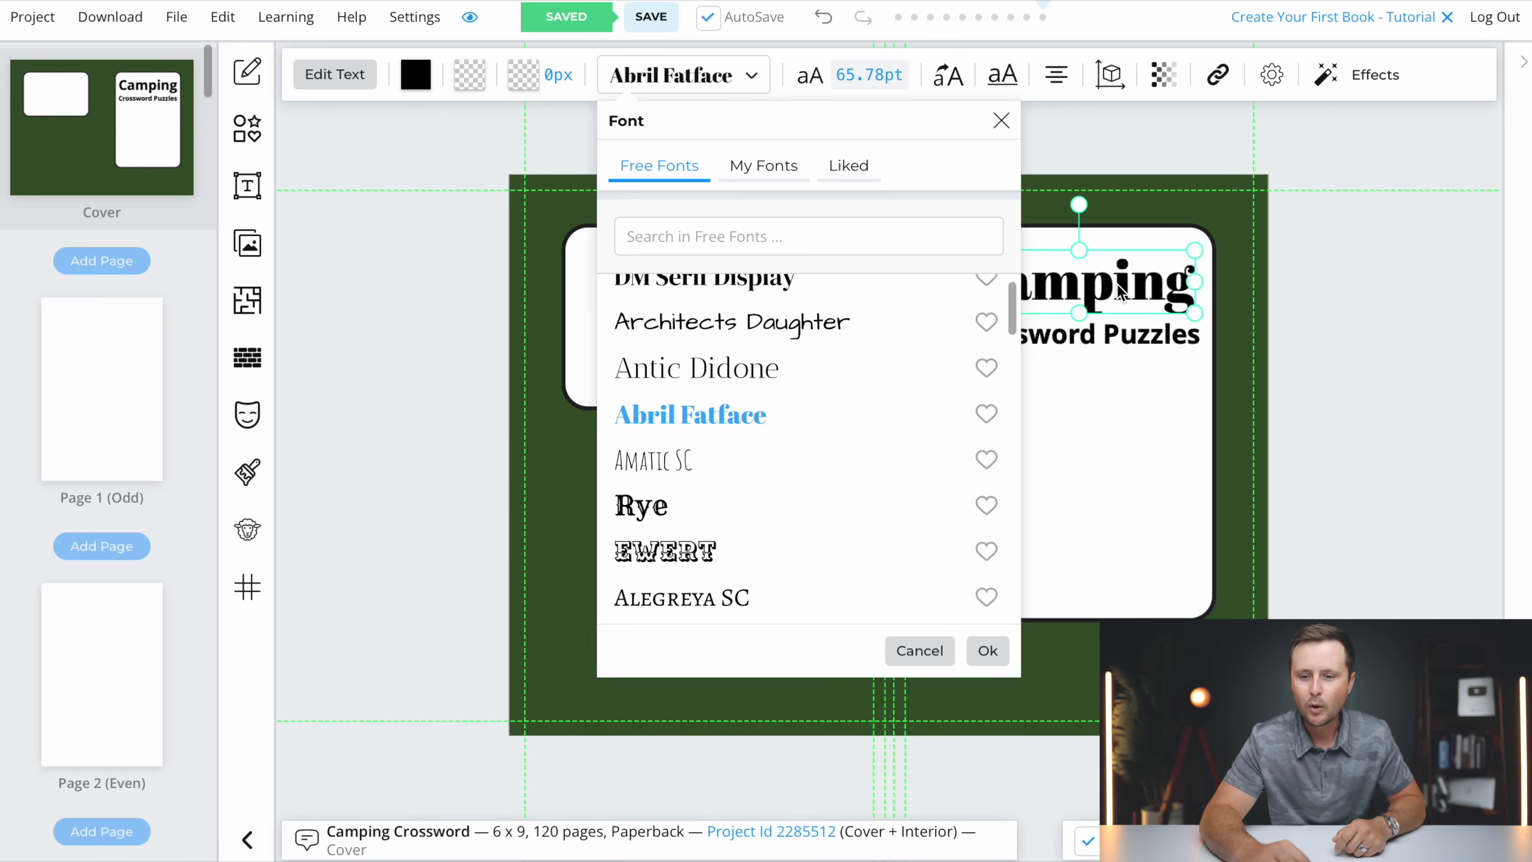
- Change the font of the "Crossword Puzzles" line to Antic Didone
left_click(1137, 339)
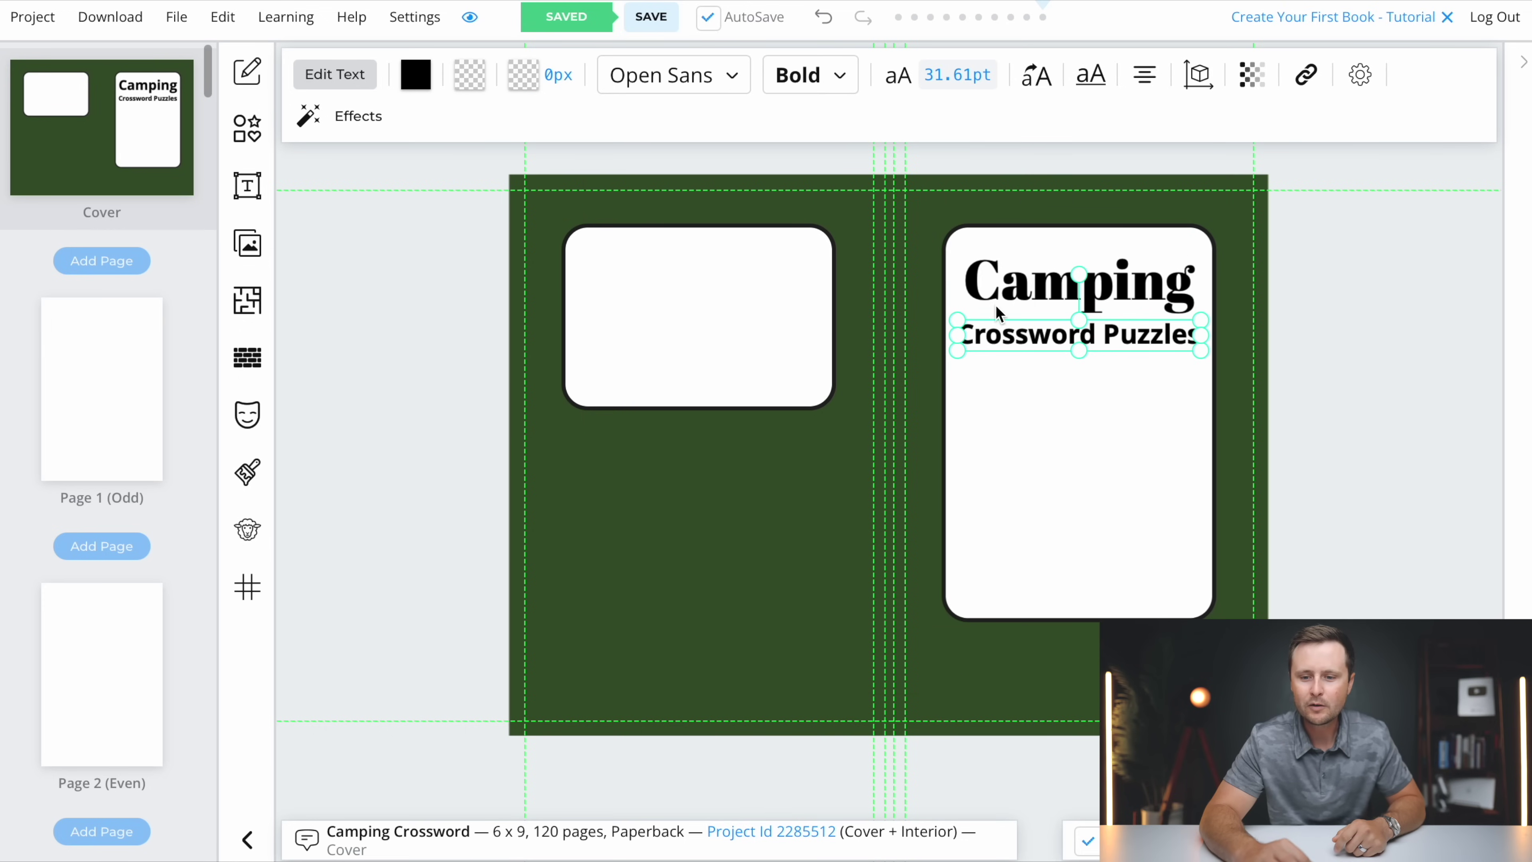
left_click(690, 79)
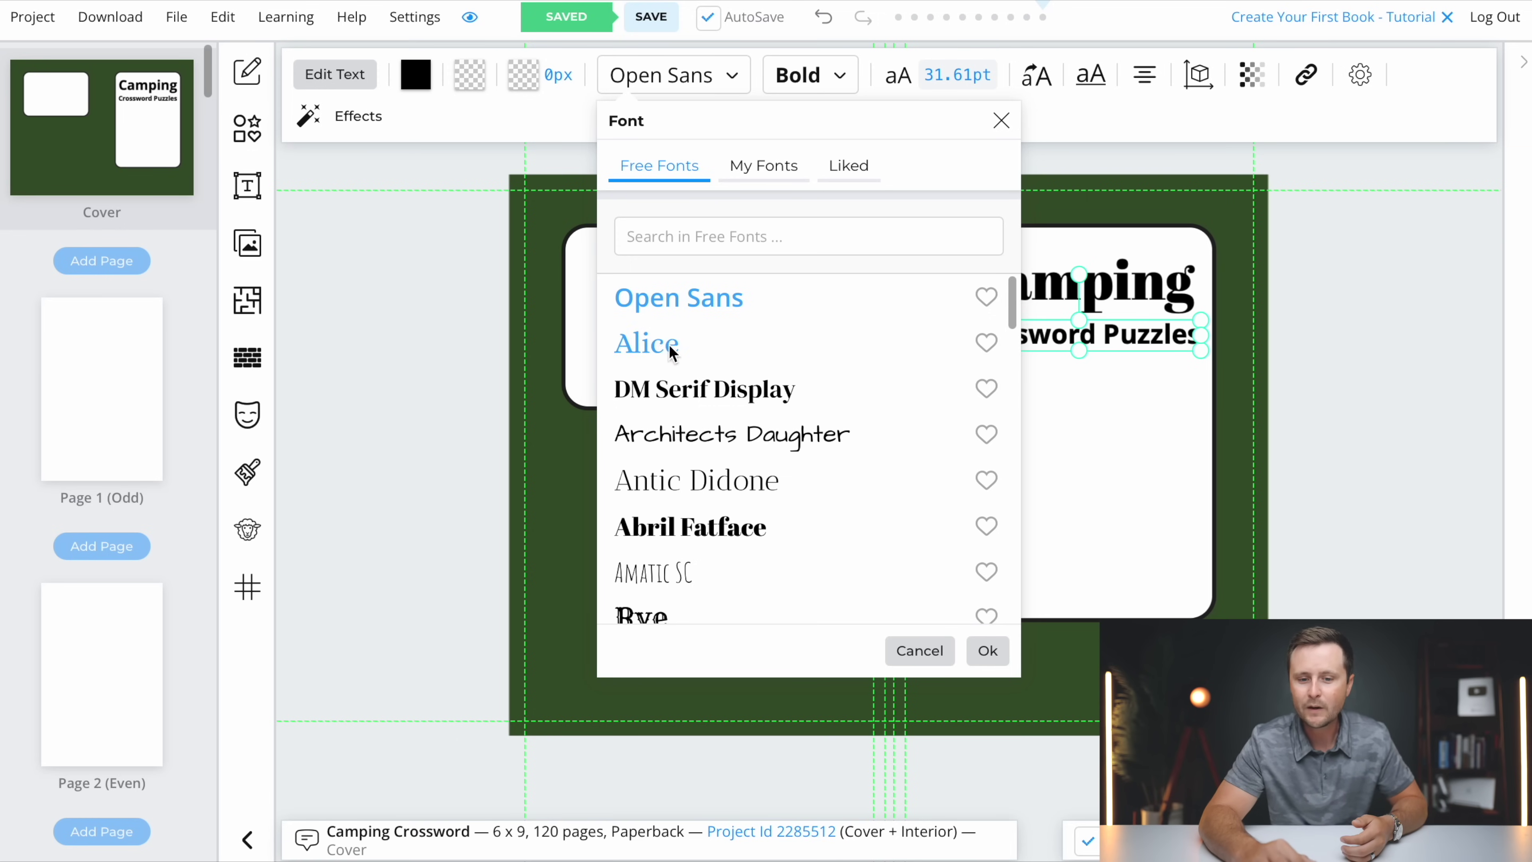
left_click(670, 480)
left_click(1145, 454)
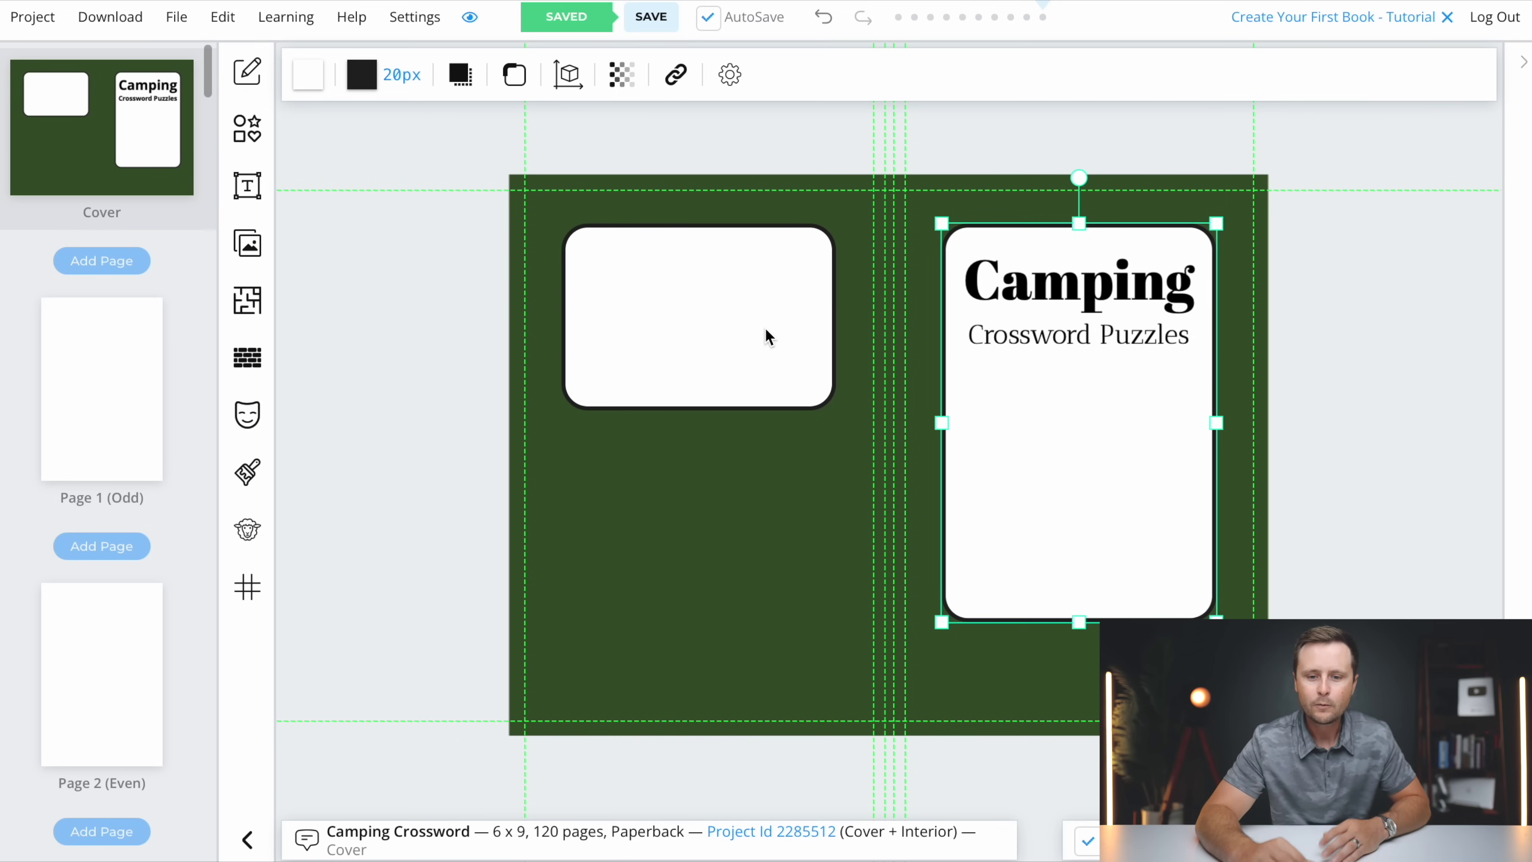
- Add a multiline text block and place it on the white back cover panel
left_click(248, 184)
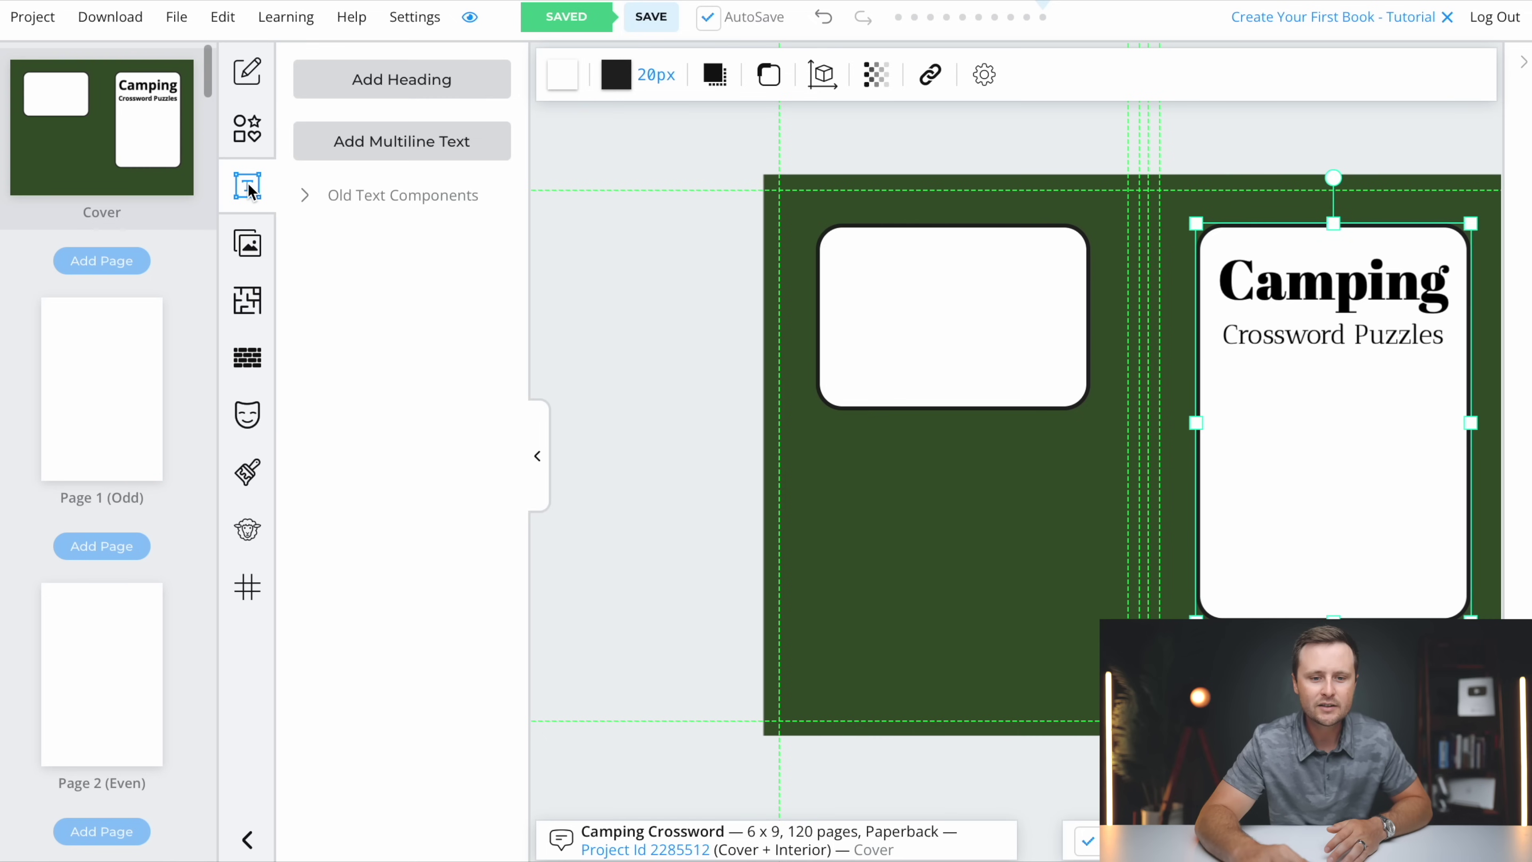
left_click(383, 144)
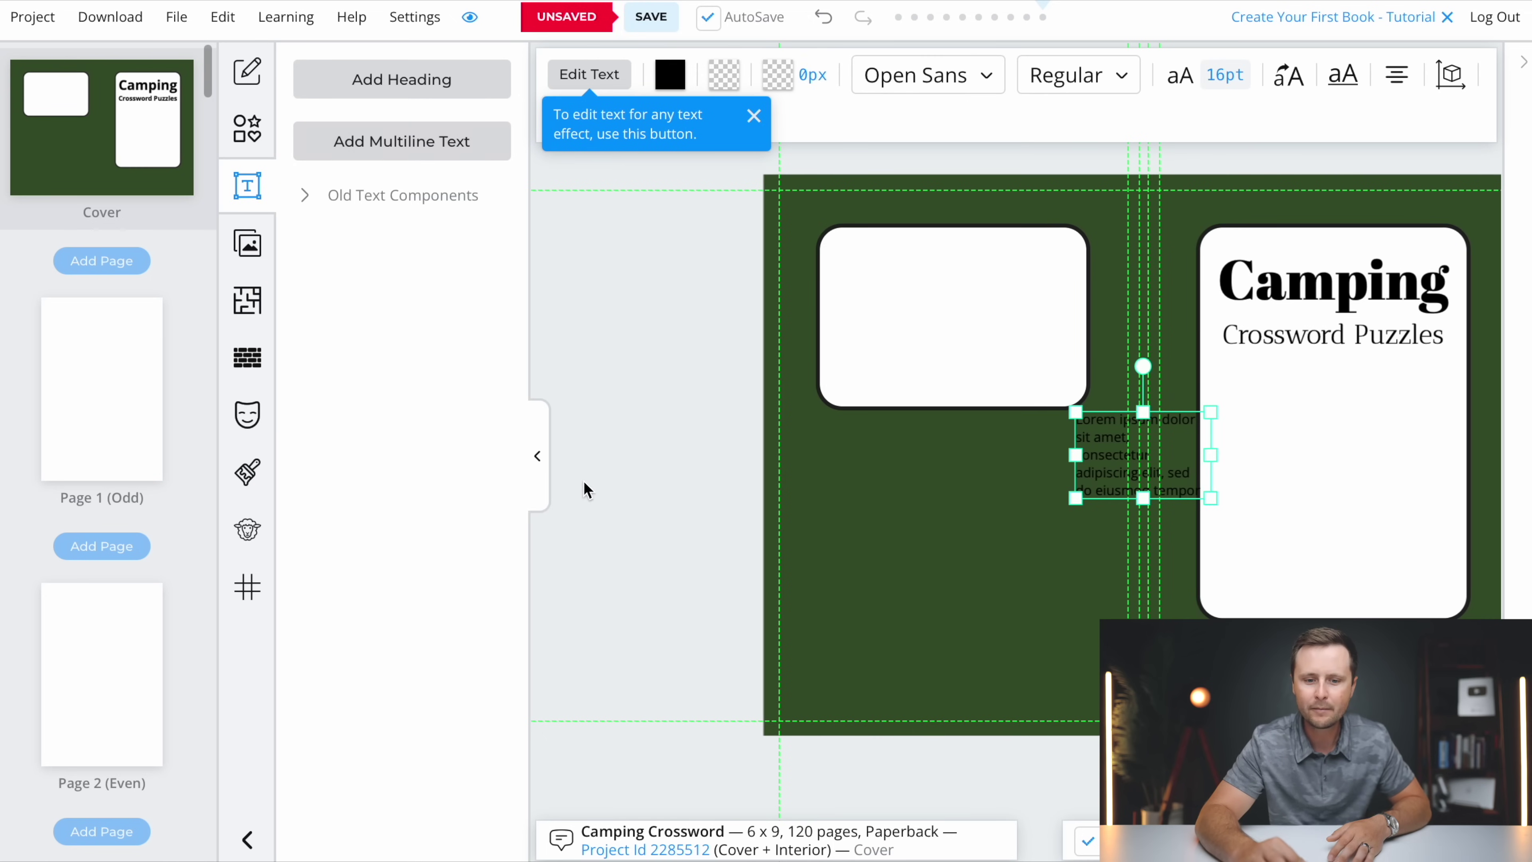
left_click(536, 457)
left_click_drag(872, 469, 640, 306)
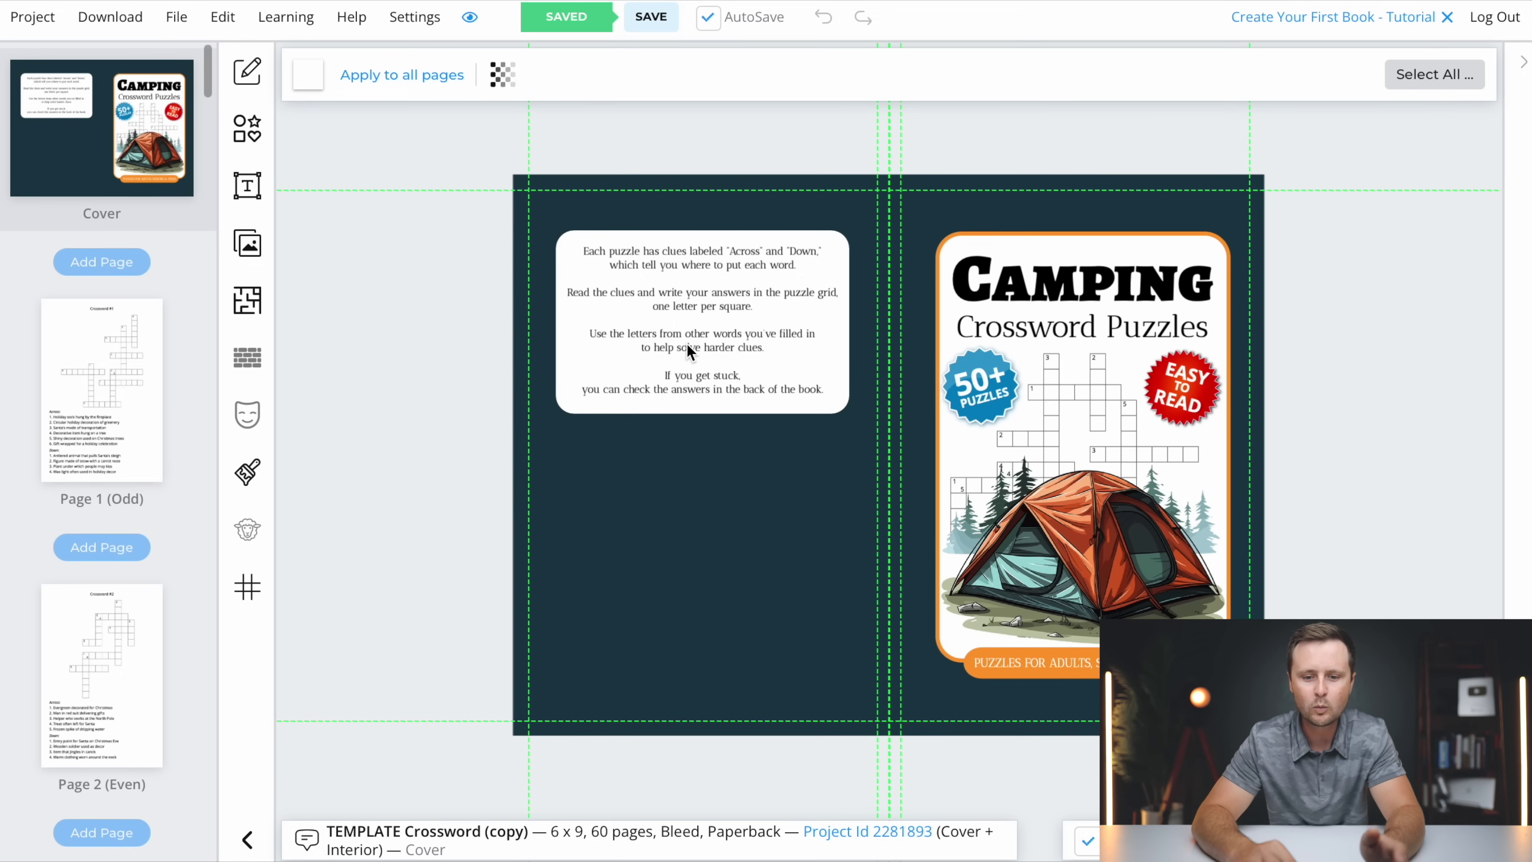
- Copy the puzzle instructions from the back cover of the TEMPLATE Crossword (copy) project and paste them onto the Camping Crossword back cover
left_click(708, 351)
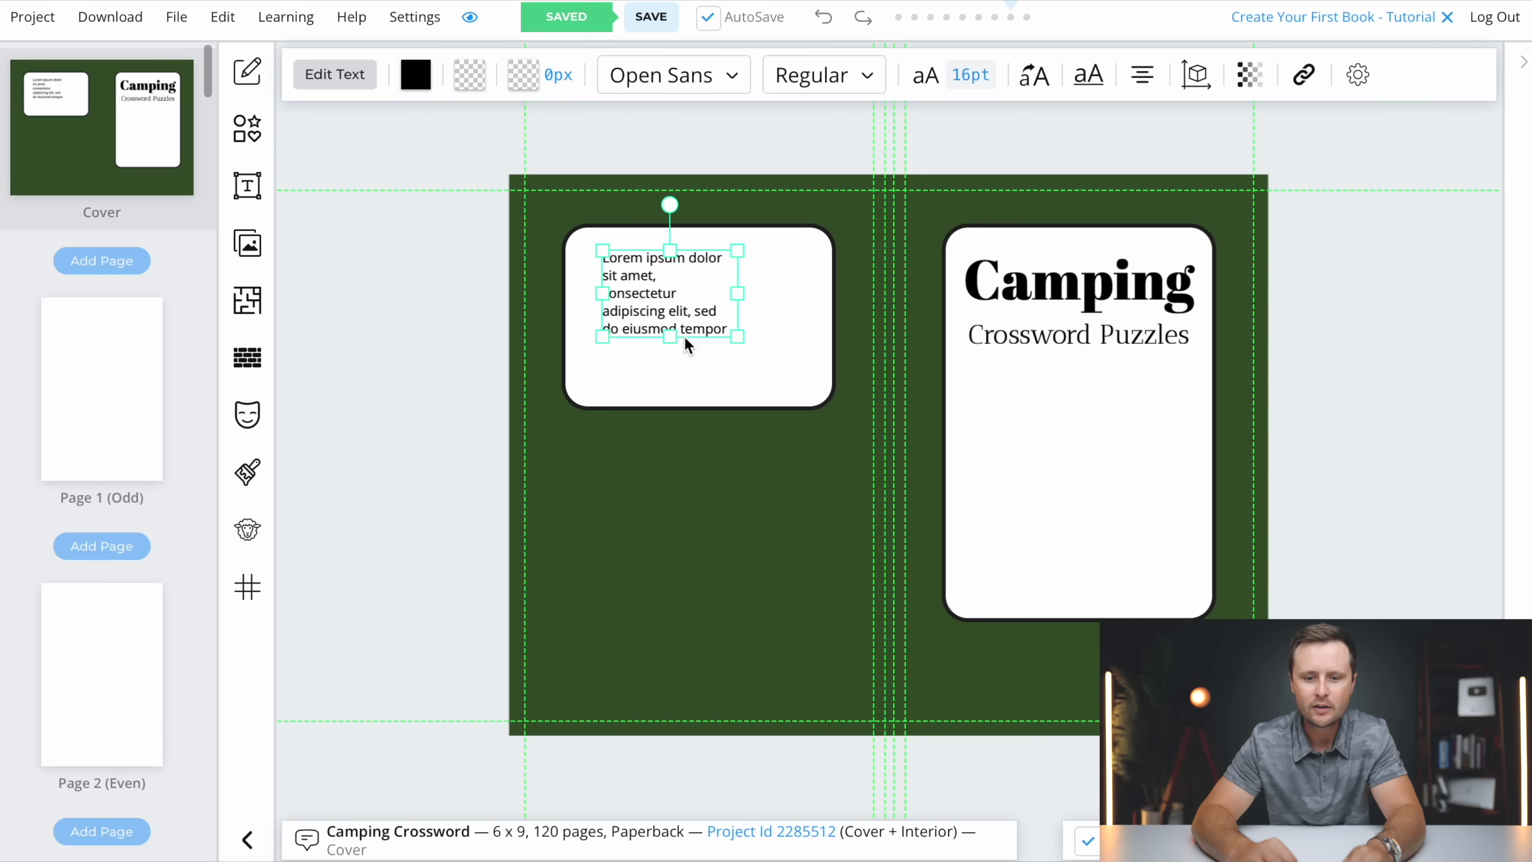
key("ctrl+v")
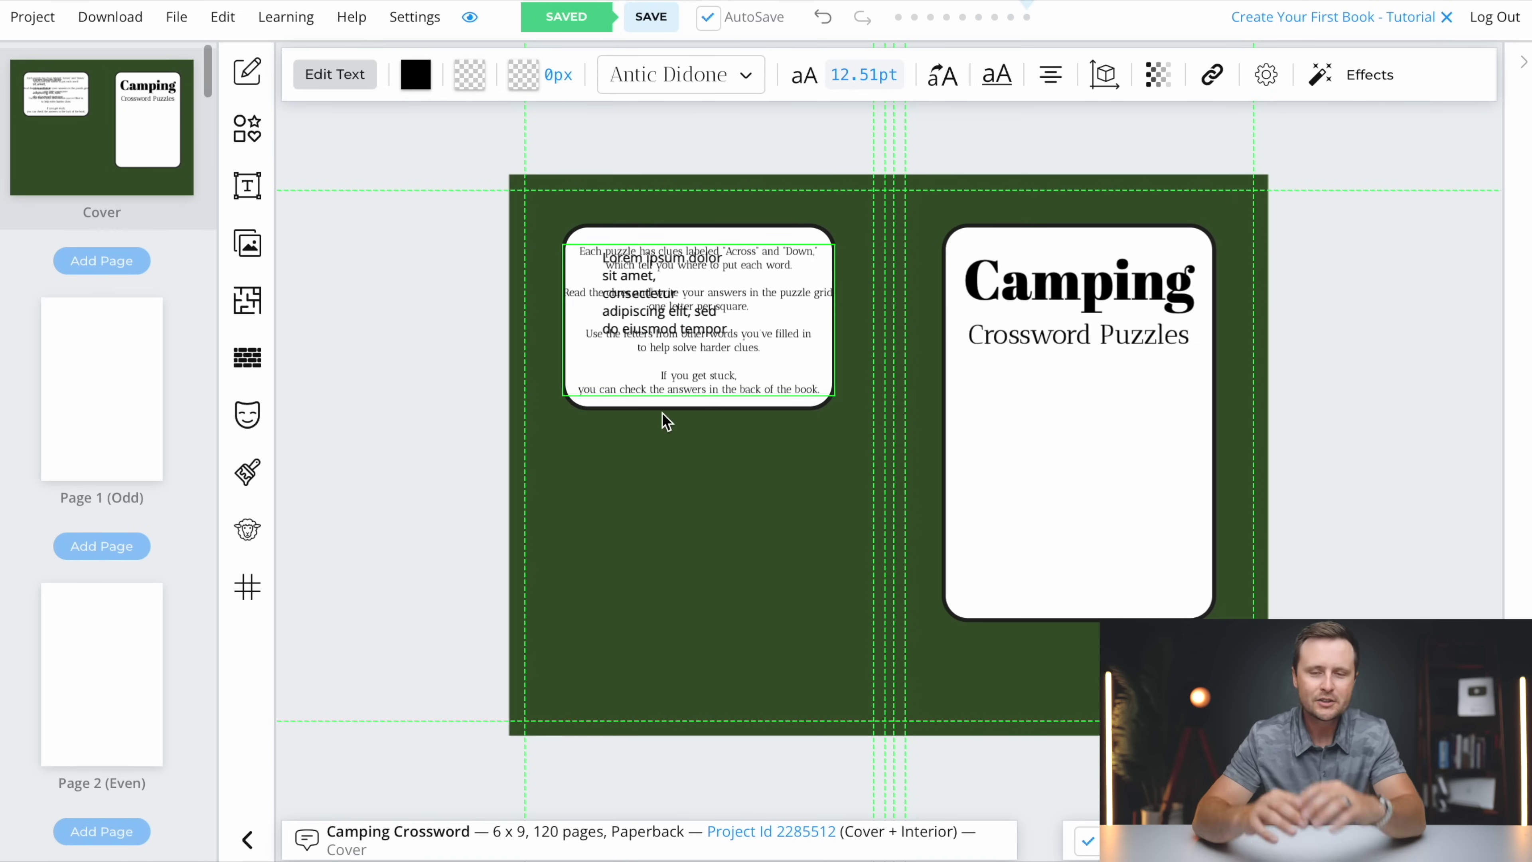
left_click(697, 438)
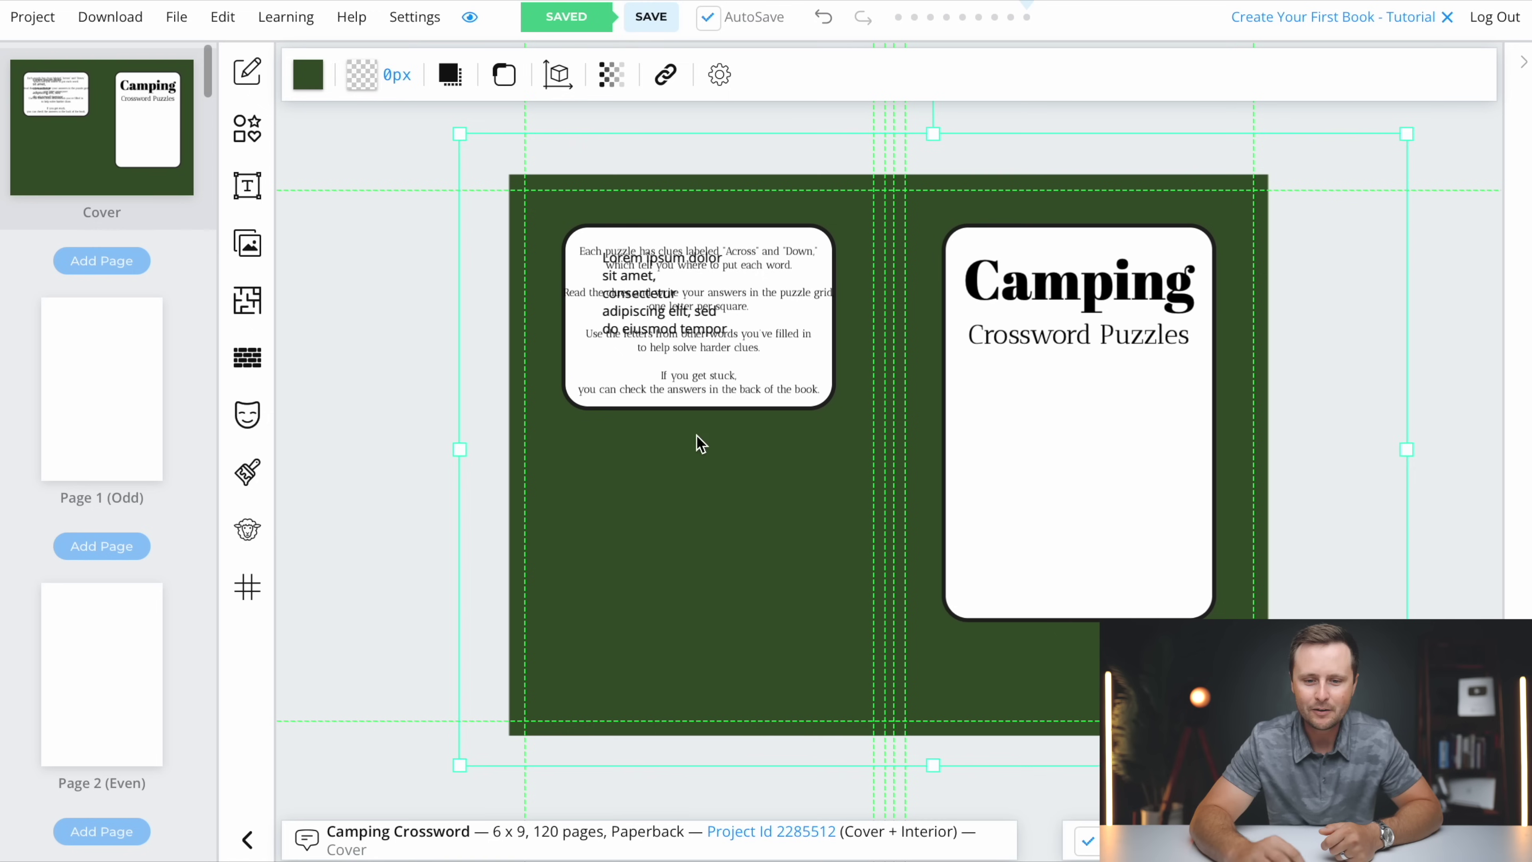
- Delete the "Lorem ipsum" placeholder block and centre the pasted instructions within the back cover panel
left_click(762, 392)
left_click_drag(744, 364, 743, 416)
left_click(629, 272)
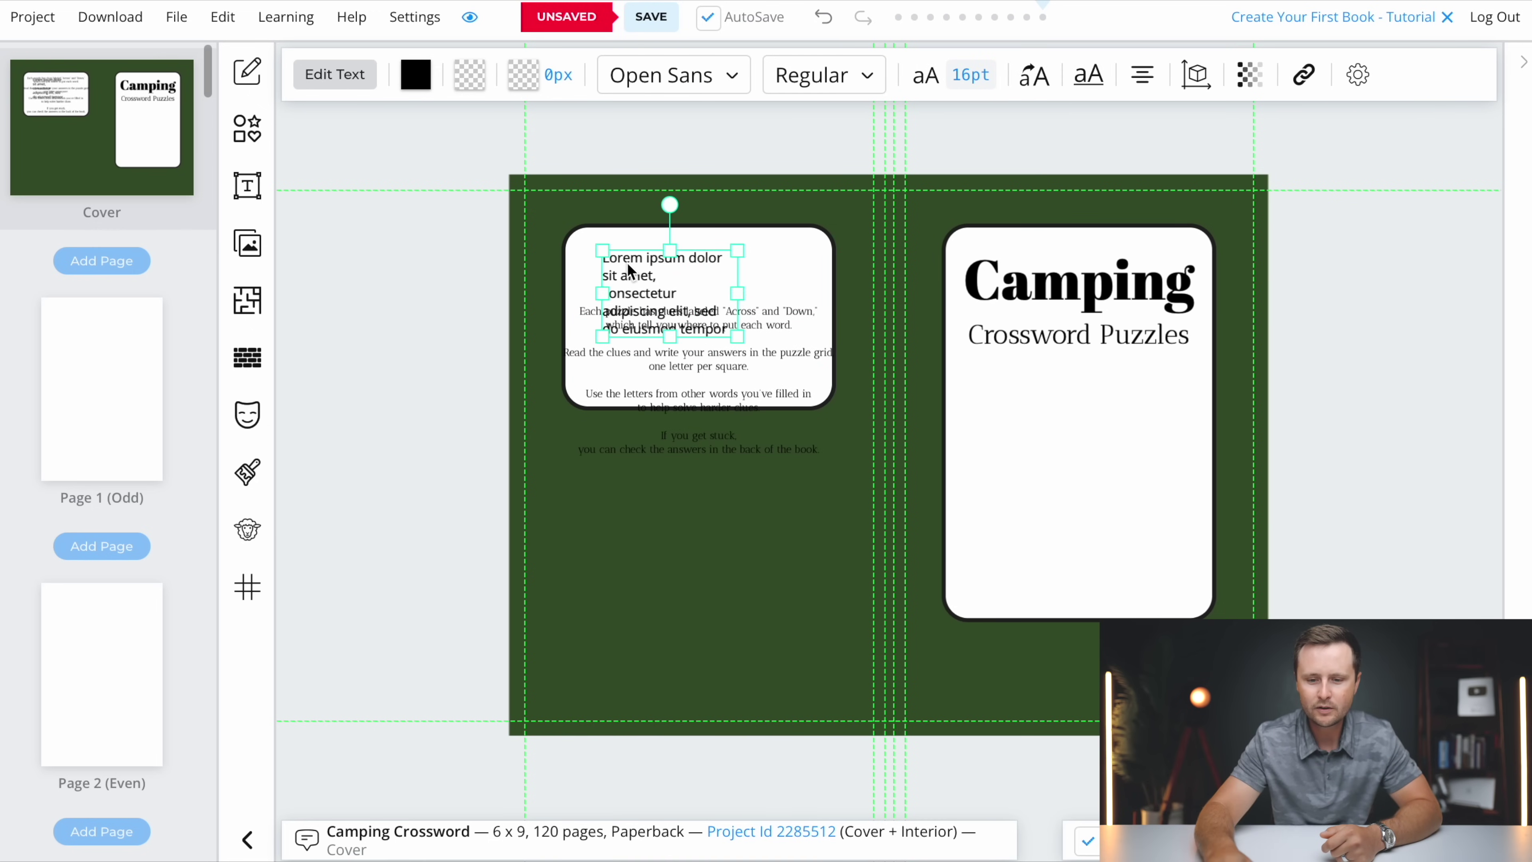
key("Delete")
left_click_drag(683, 386, 682, 324)
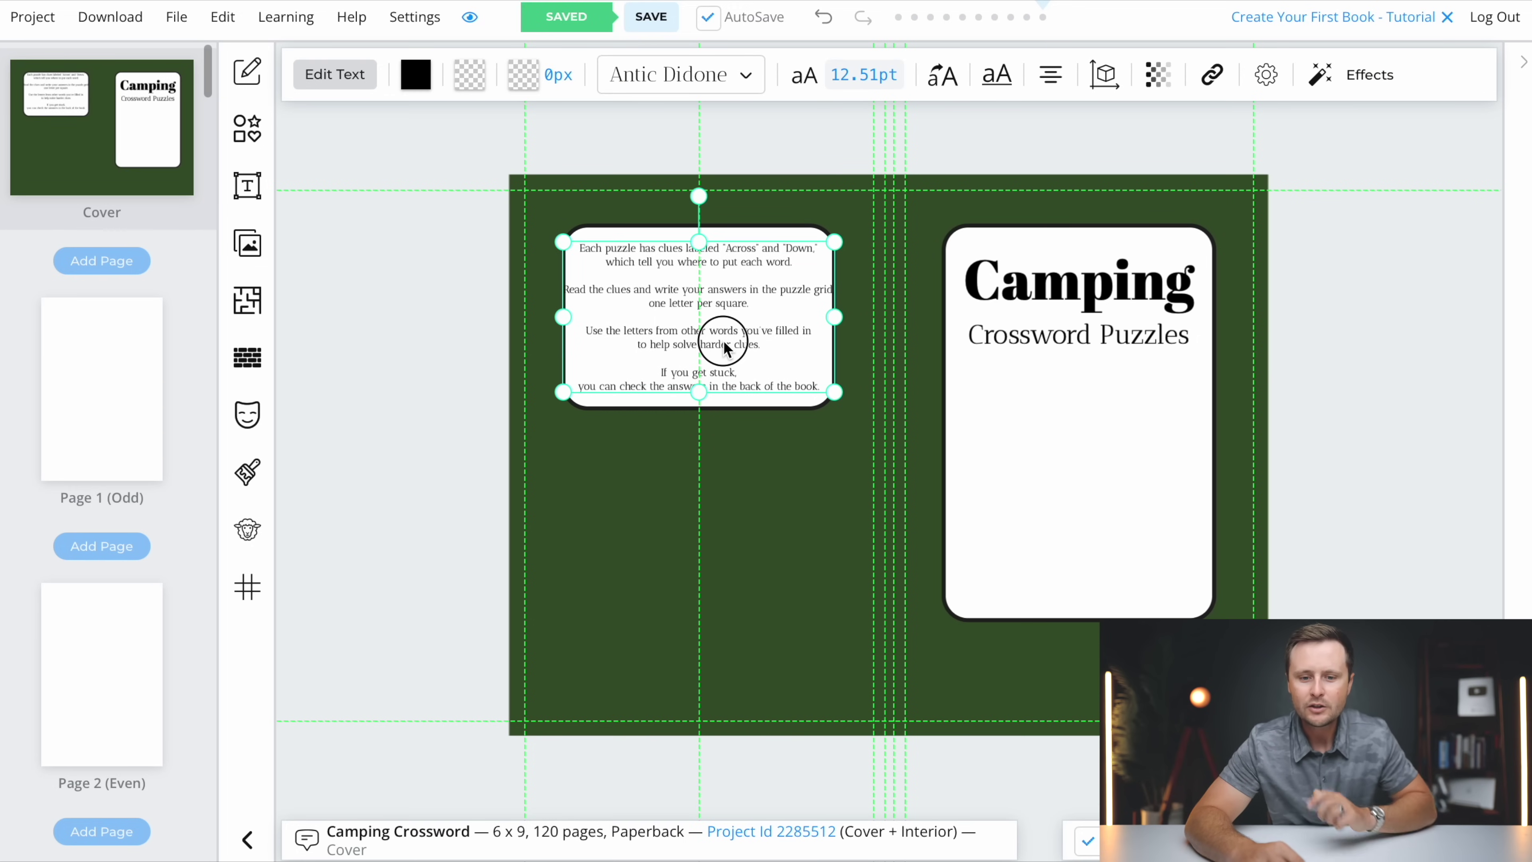
mouse_move(726, 349)
left_mouse_down()
mouse_move(688, 347)
mouse_move(730, 353)
left_mouse_up()
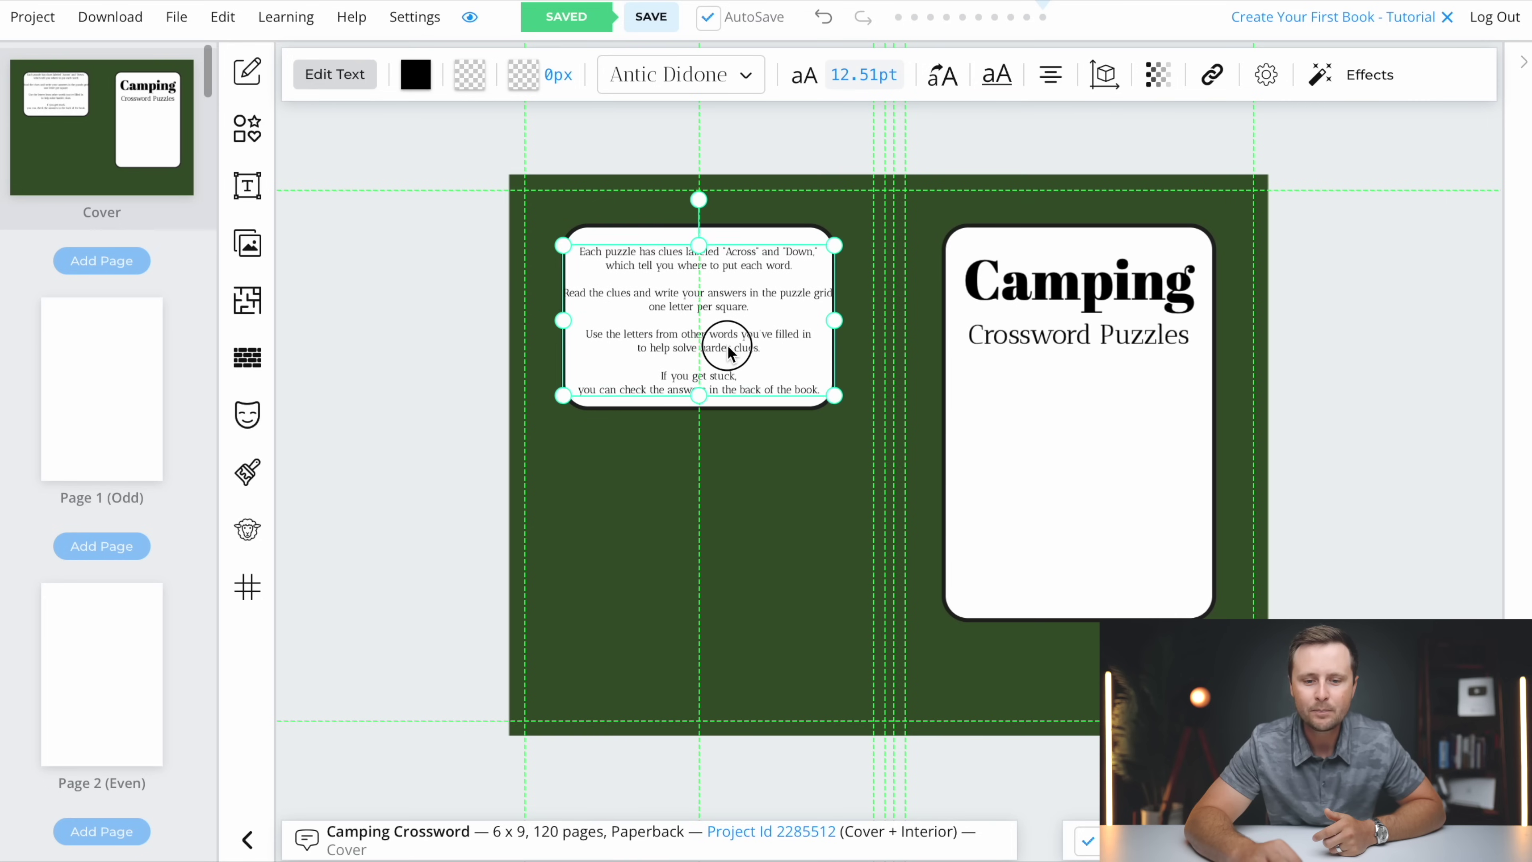
left_click(718, 455)
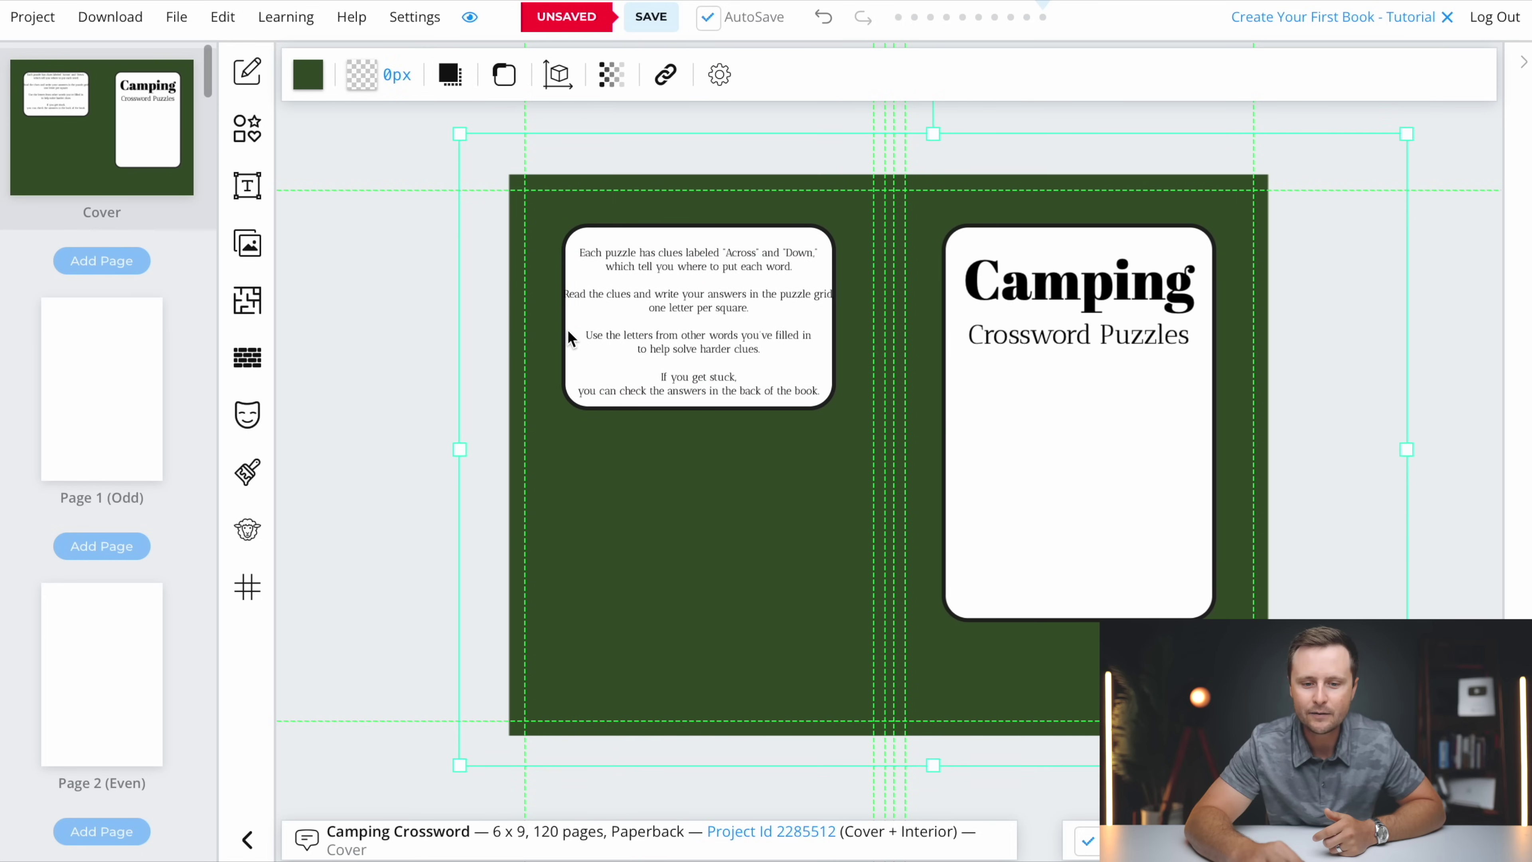
- Widen the back cover panel on both sides of the instructions and shift the instruction text slightly upward
left_click_drag(612, 246, 554, 315)
left_click(592, 270)
left_click_drag(710, 361, 710, 290)
left_click(560, 311)
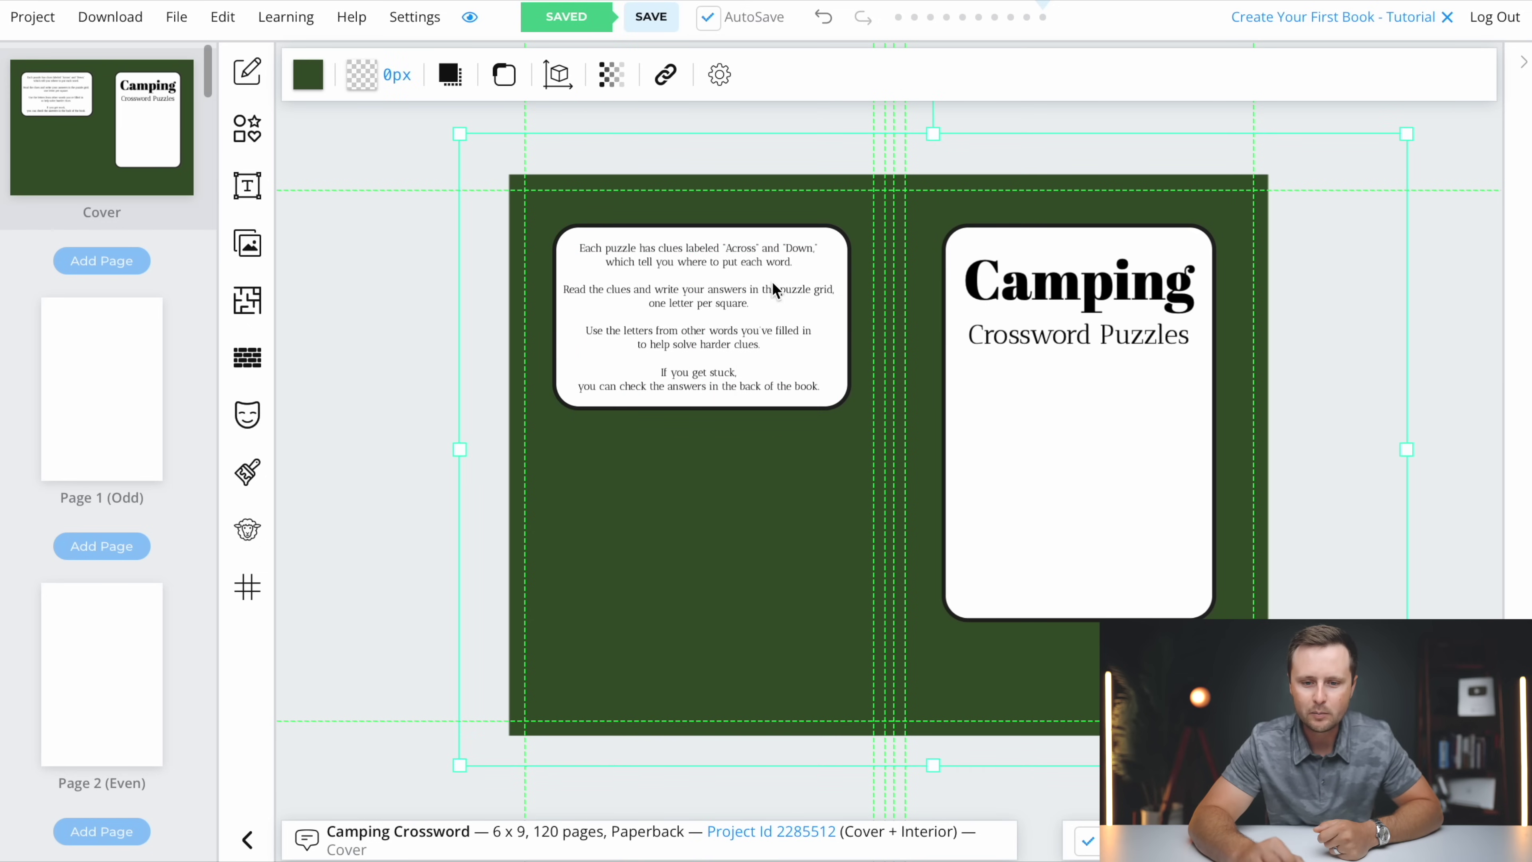
- Select the whole instruction text on the back cover and apply Center alignment and the Antic Didone font
left_click(719, 326)
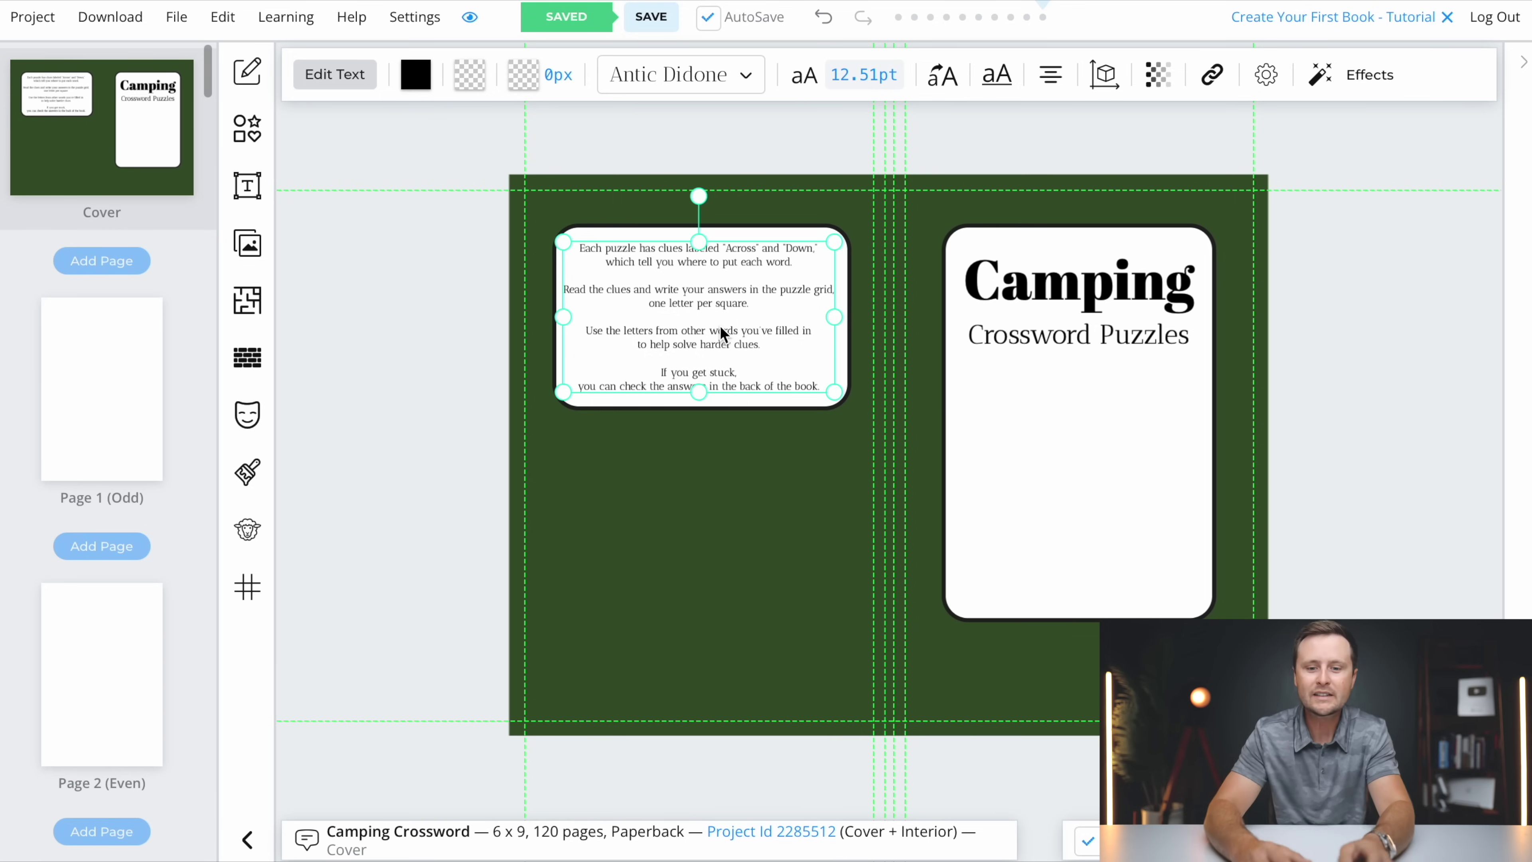
double_click(719, 286)
left_click(807, 266)
left_click_drag(577, 252, 829, 411)
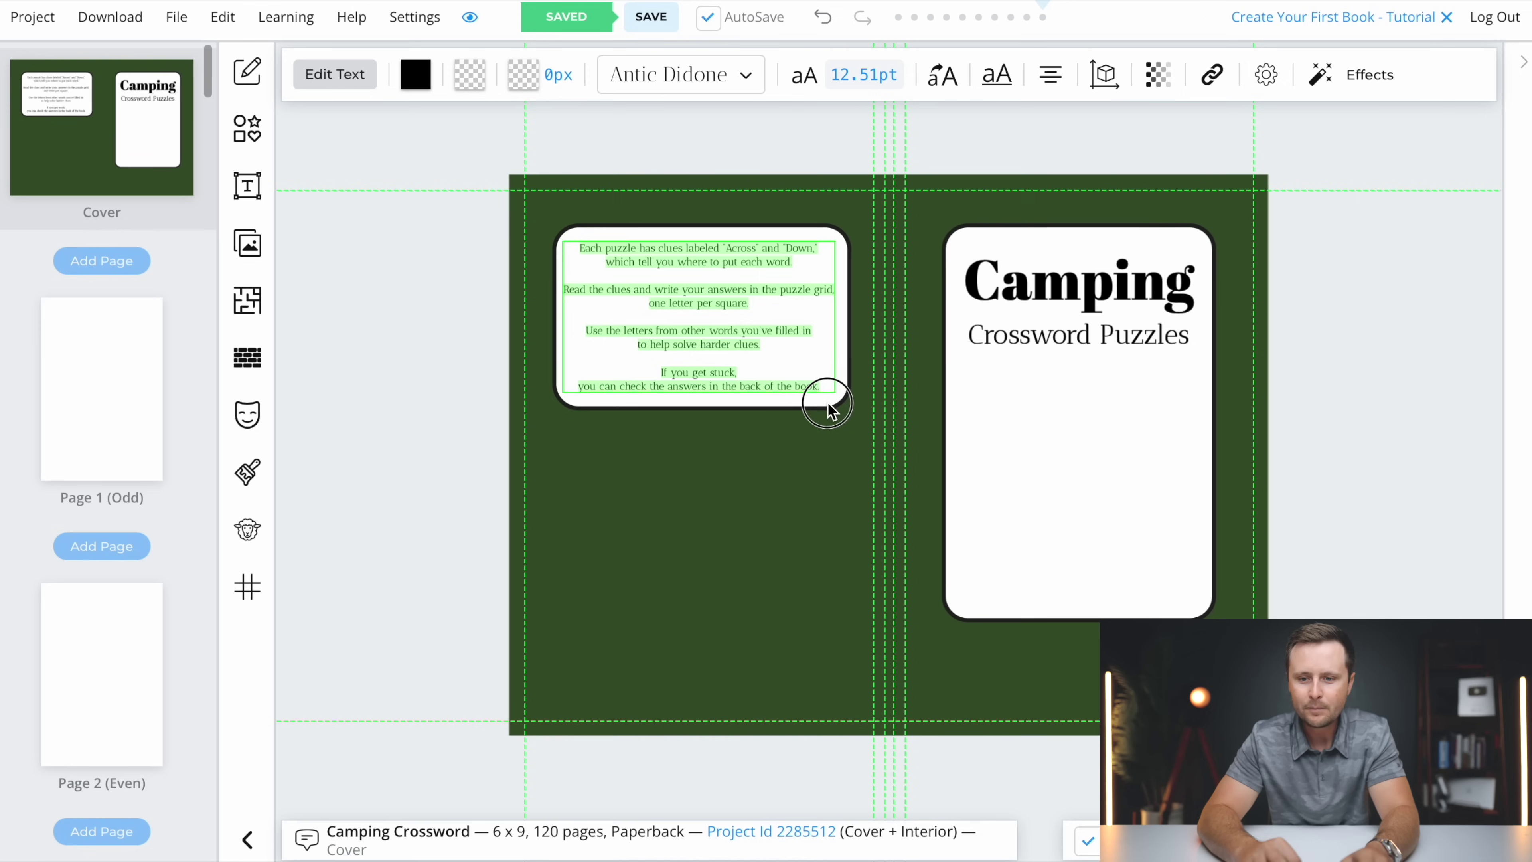
left_click(1050, 74)
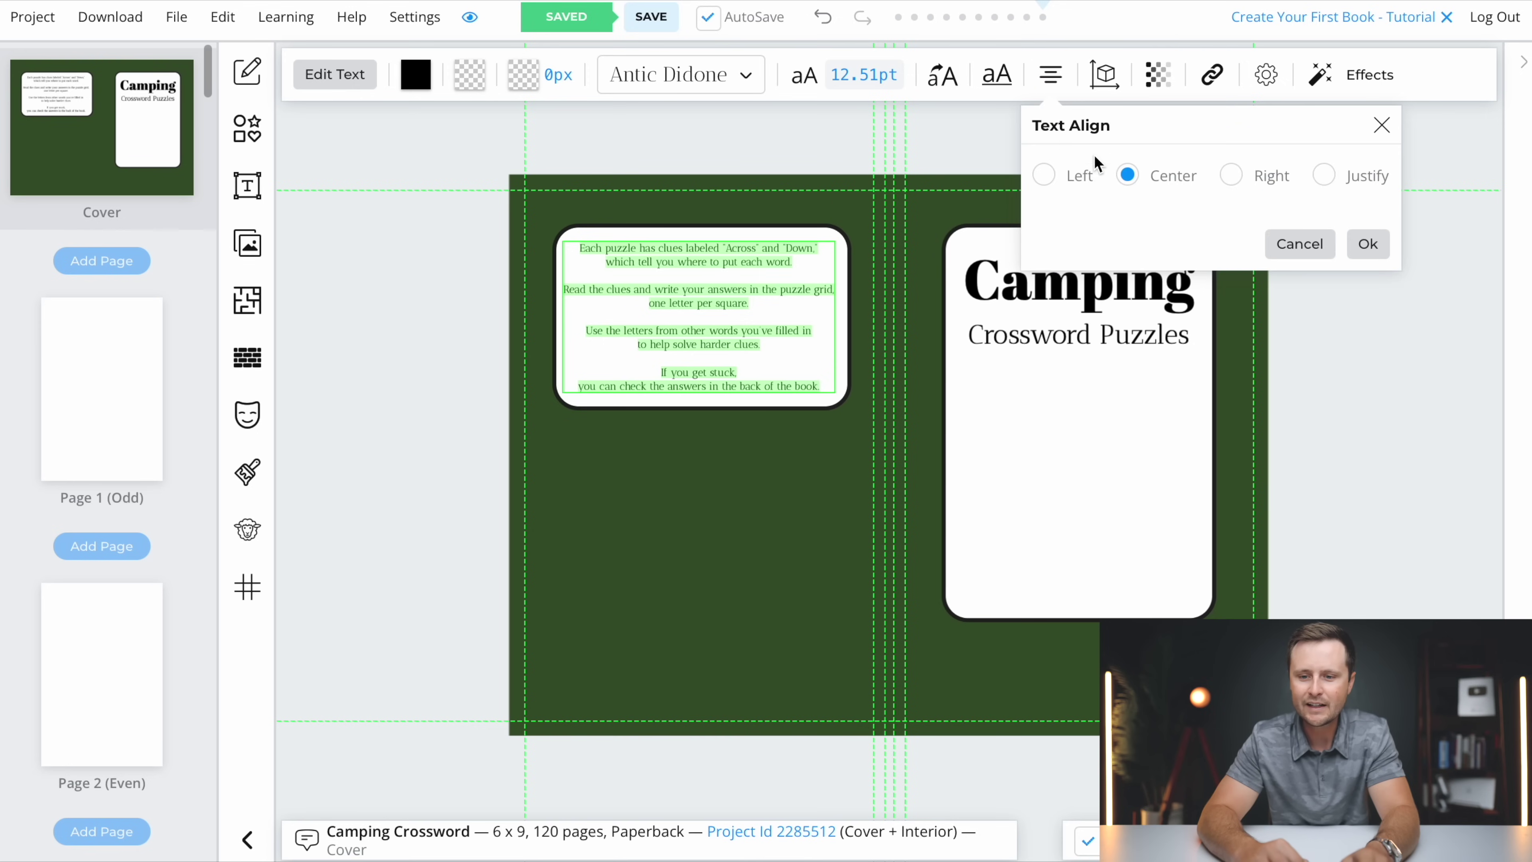
left_click(1367, 248)
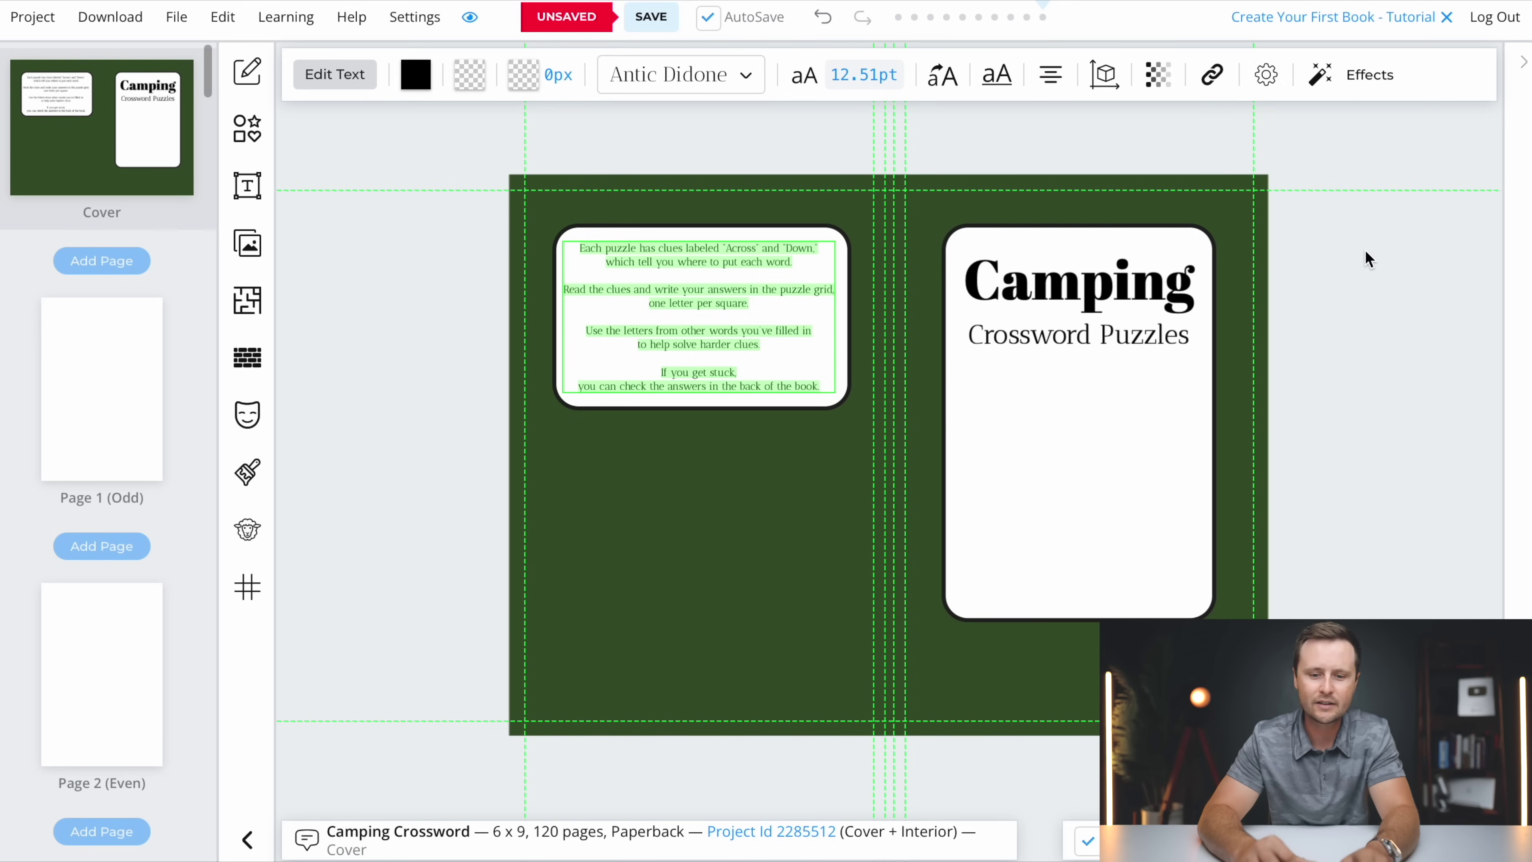
left_click(683, 84)
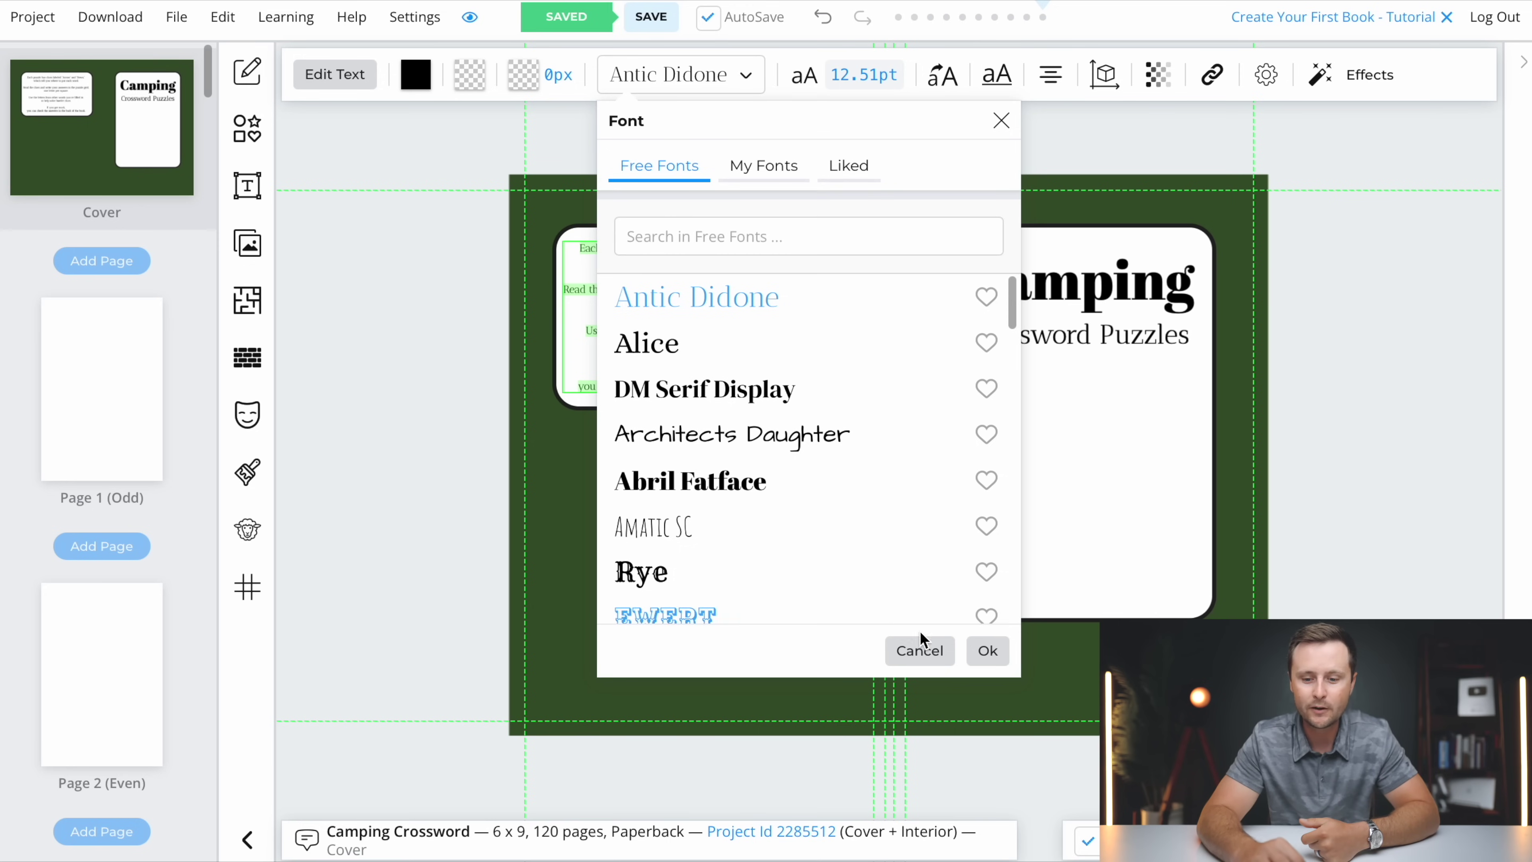
left_click(988, 652)
left_click(778, 498)
- Enlarge the back cover instruction text slightly to 12.71 pt
left_click(704, 379)
mouse_move(835, 399)
left_mouse_down()
mouse_move(851, 410)
mouse_move(824, 400)
mouse_move(838, 410)
left_mouse_up()
left_click(807, 468)
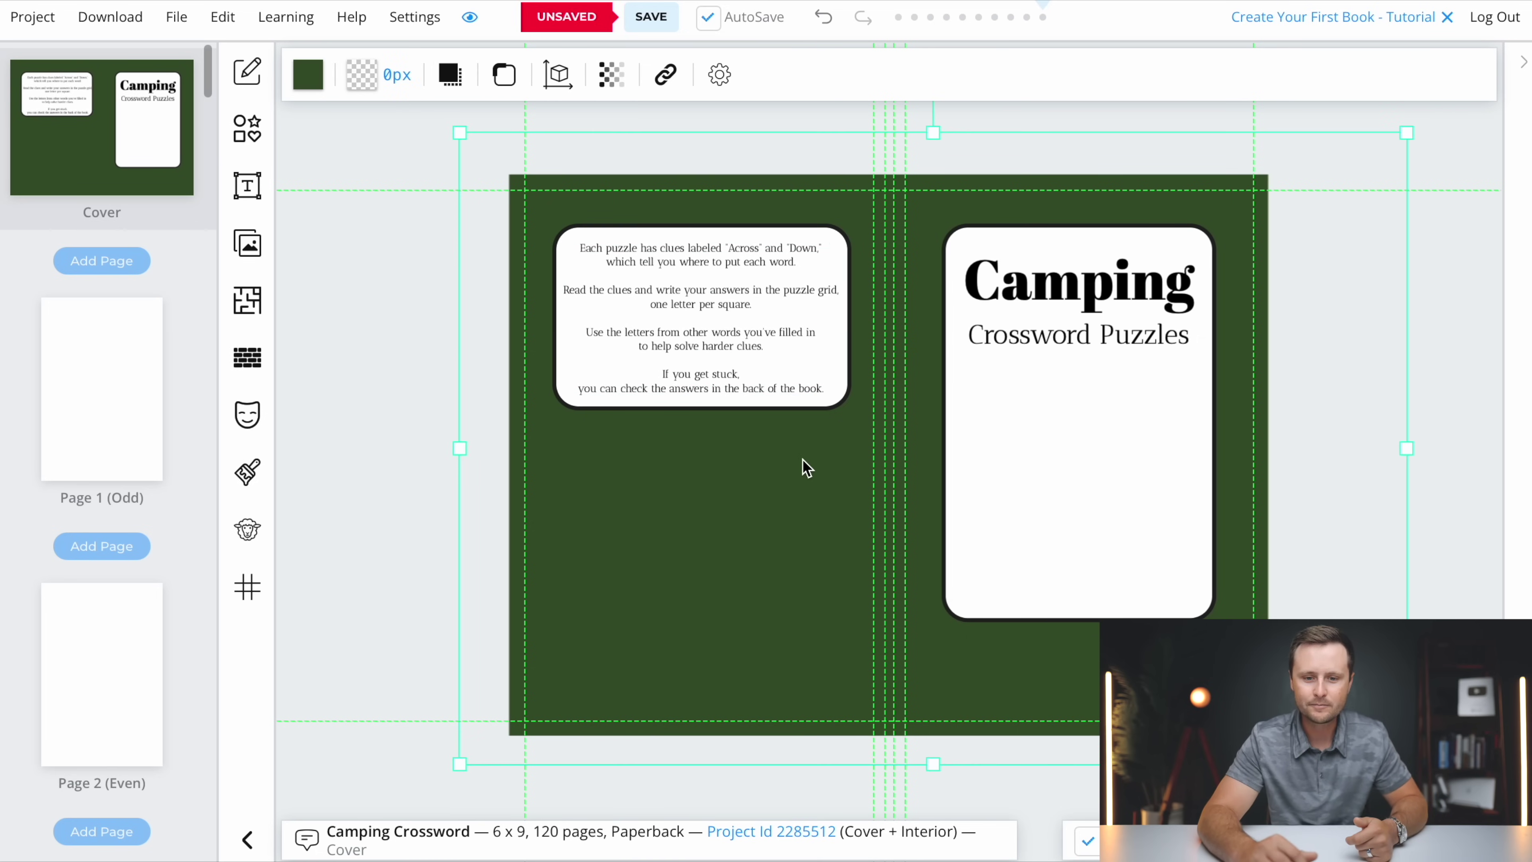
left_click(748, 369)
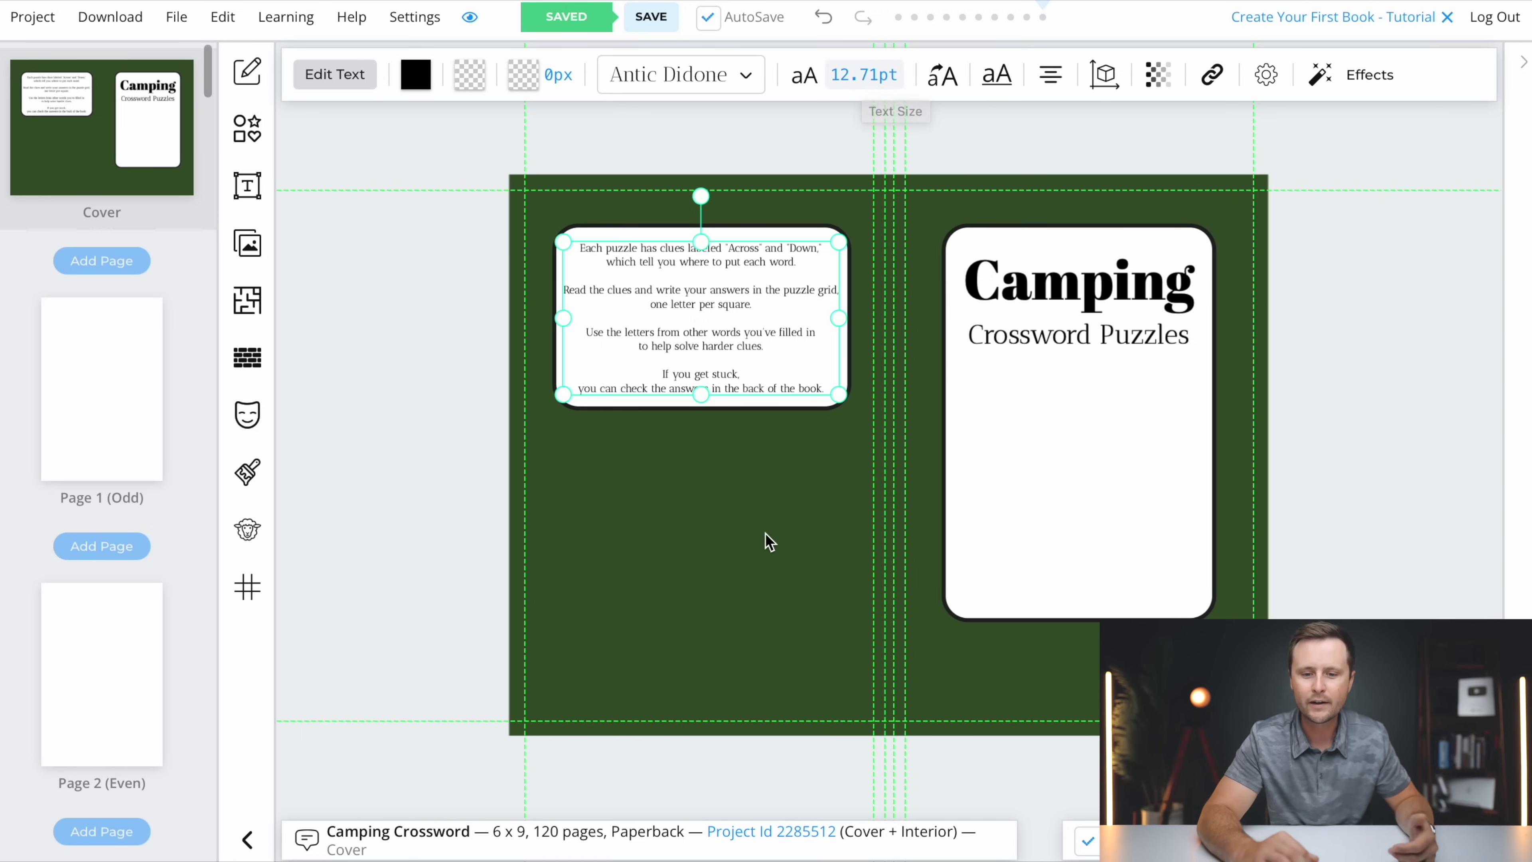
left_click(710, 585)
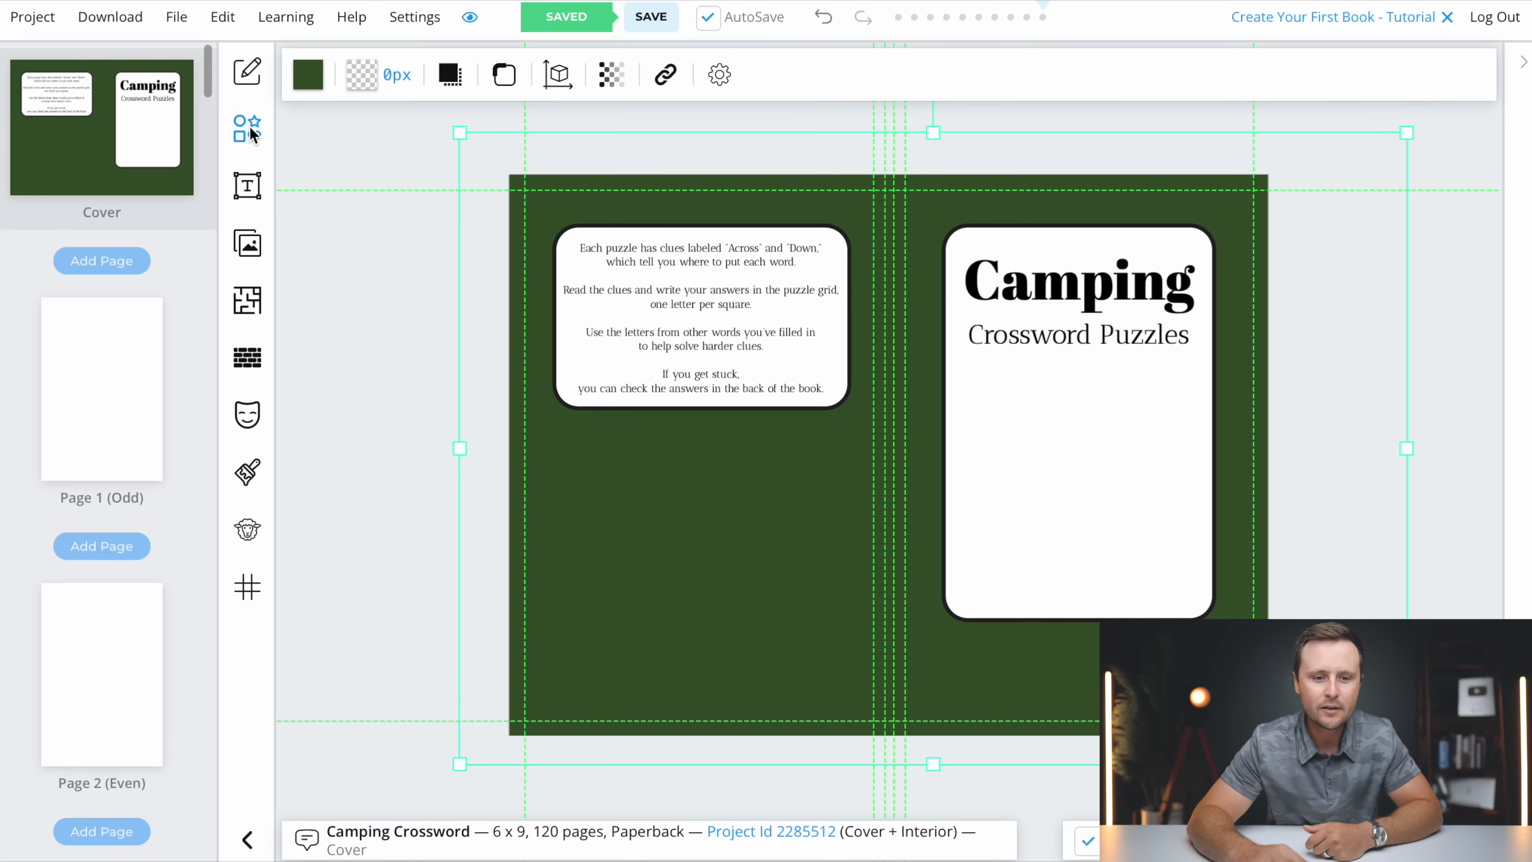
- Search the Pixabay image library for "camping" pictures
left_click(244, 246)
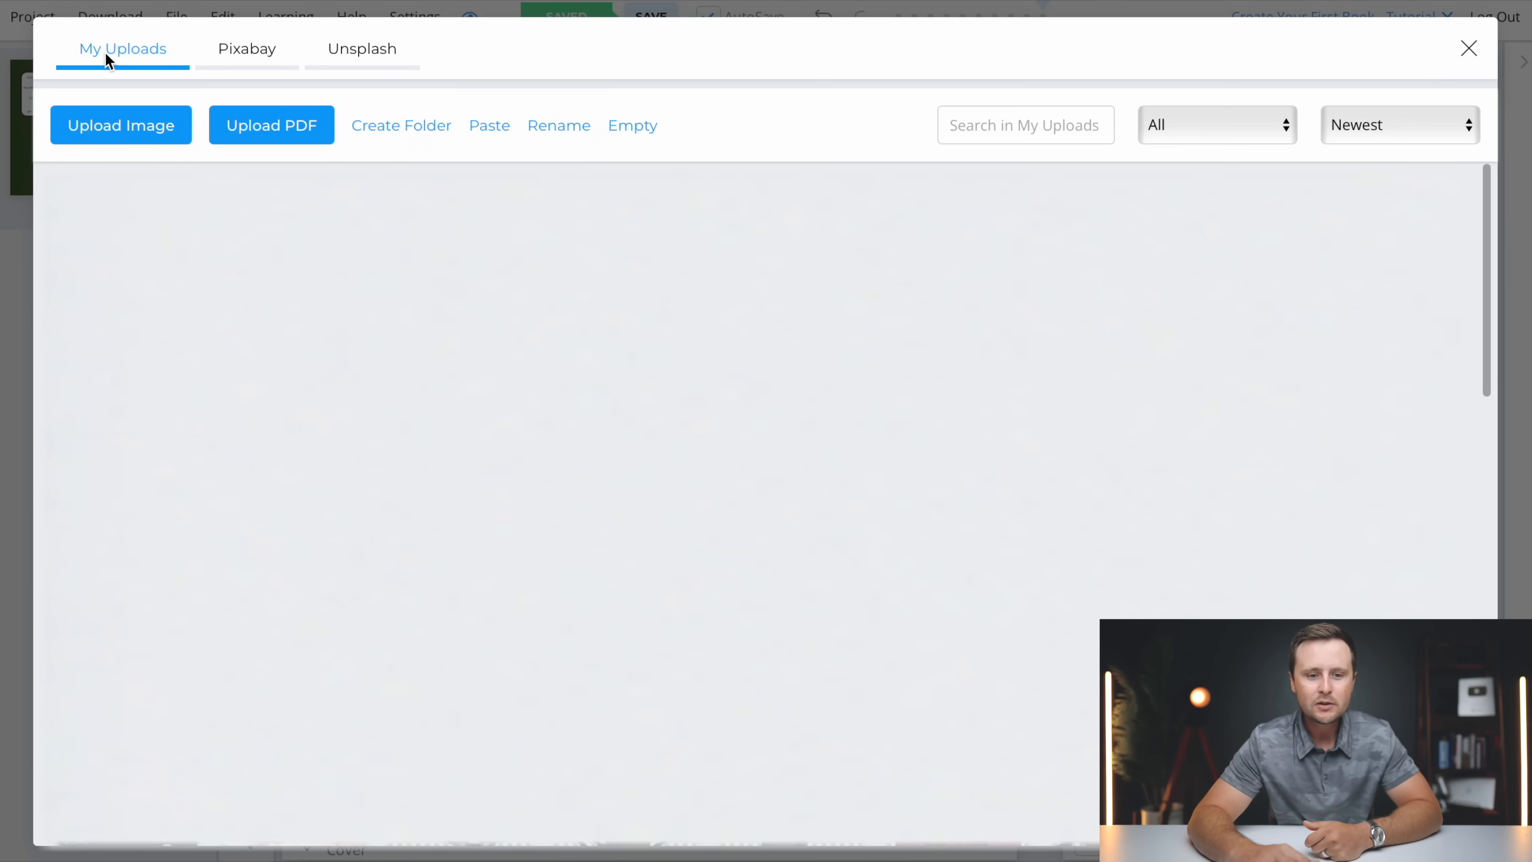
left_click(261, 59)
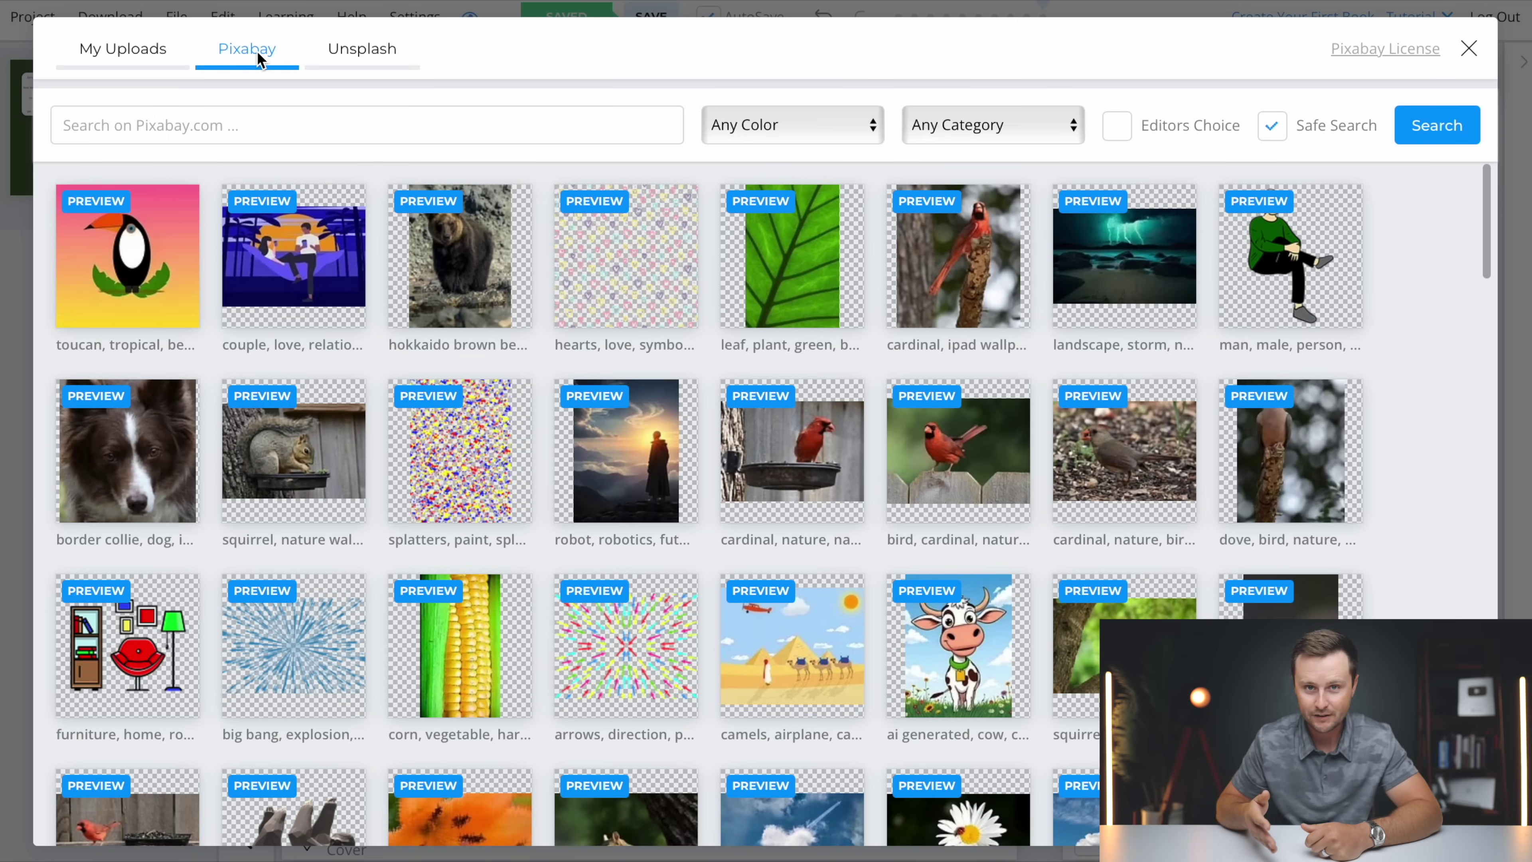
left_click(183, 125)
type("camping")
key("Return")
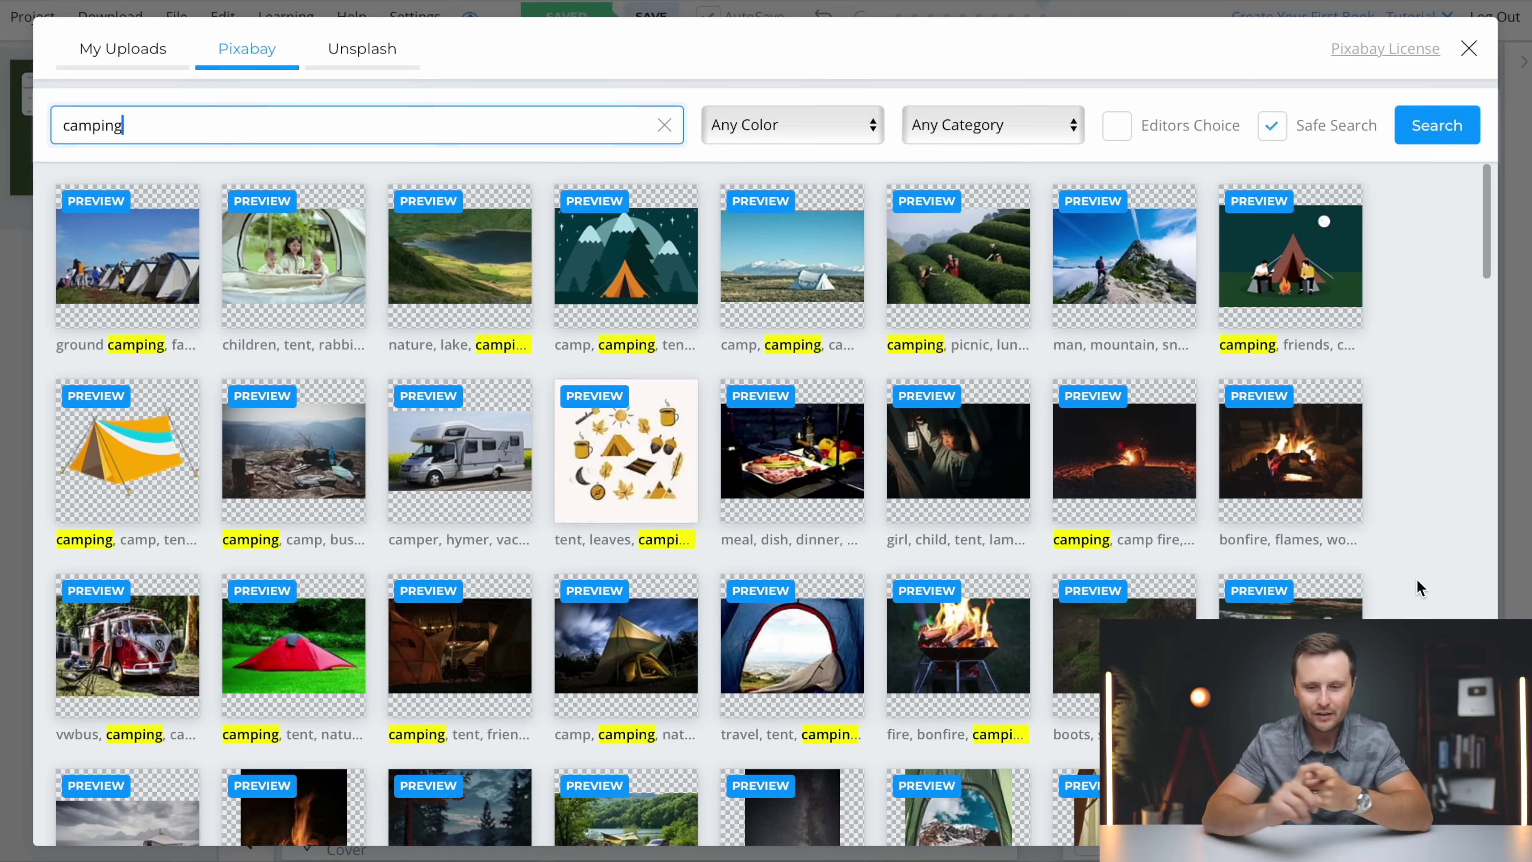
- Try the snowy-mountain tent photo scaled down in the lower part of the front cover's white panel, and remove it
left_click(807, 266)
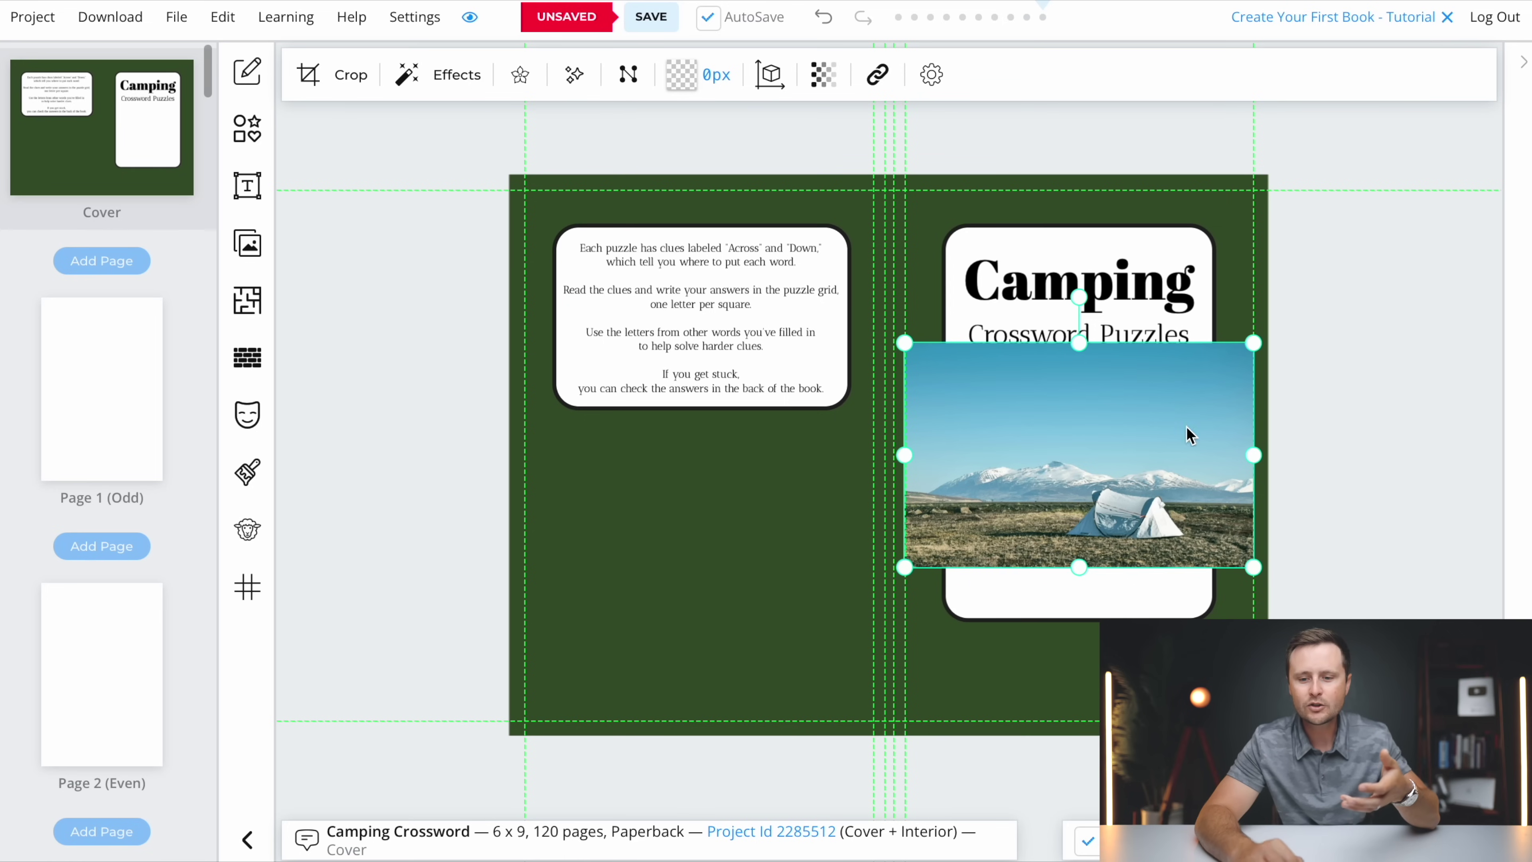
left_click_drag(1253, 344, 1187, 426)
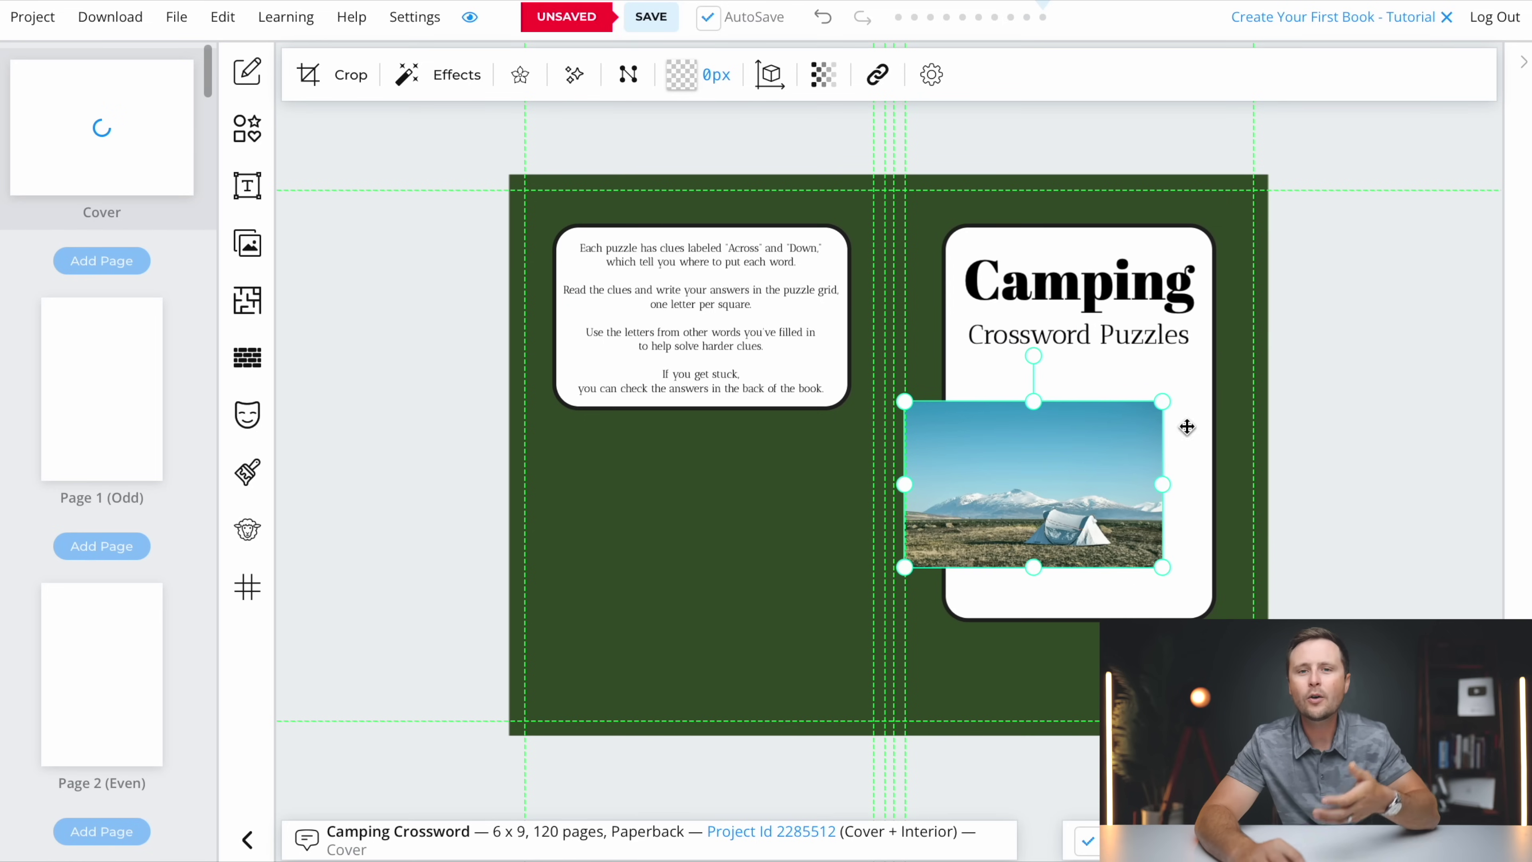
left_click_drag(1072, 460, 1113, 500)
left_click_drag(1211, 450, 1186, 469)
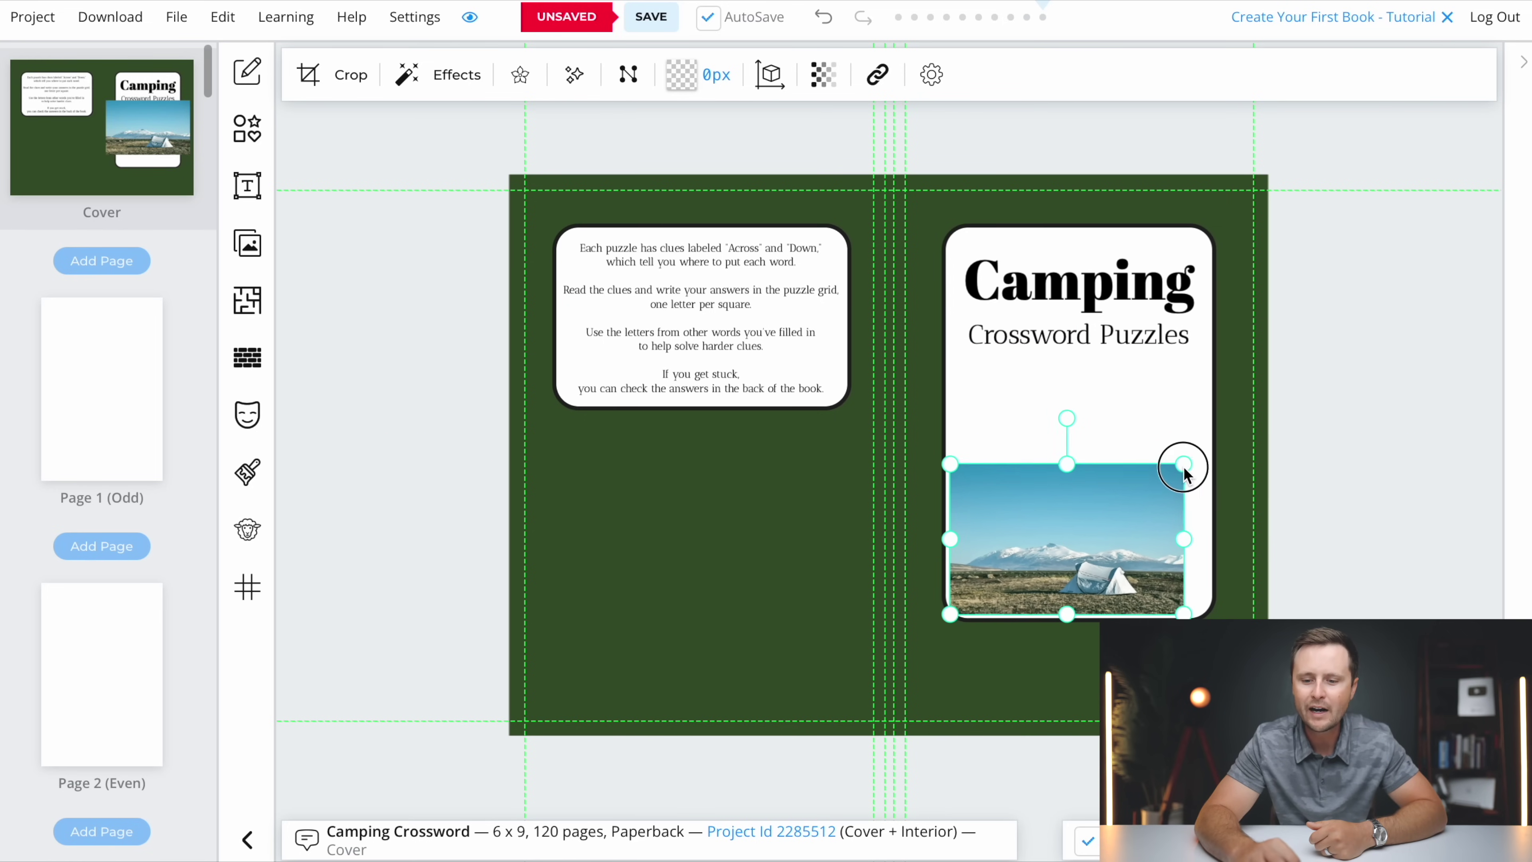
left_click_drag(1095, 548, 1110, 531)
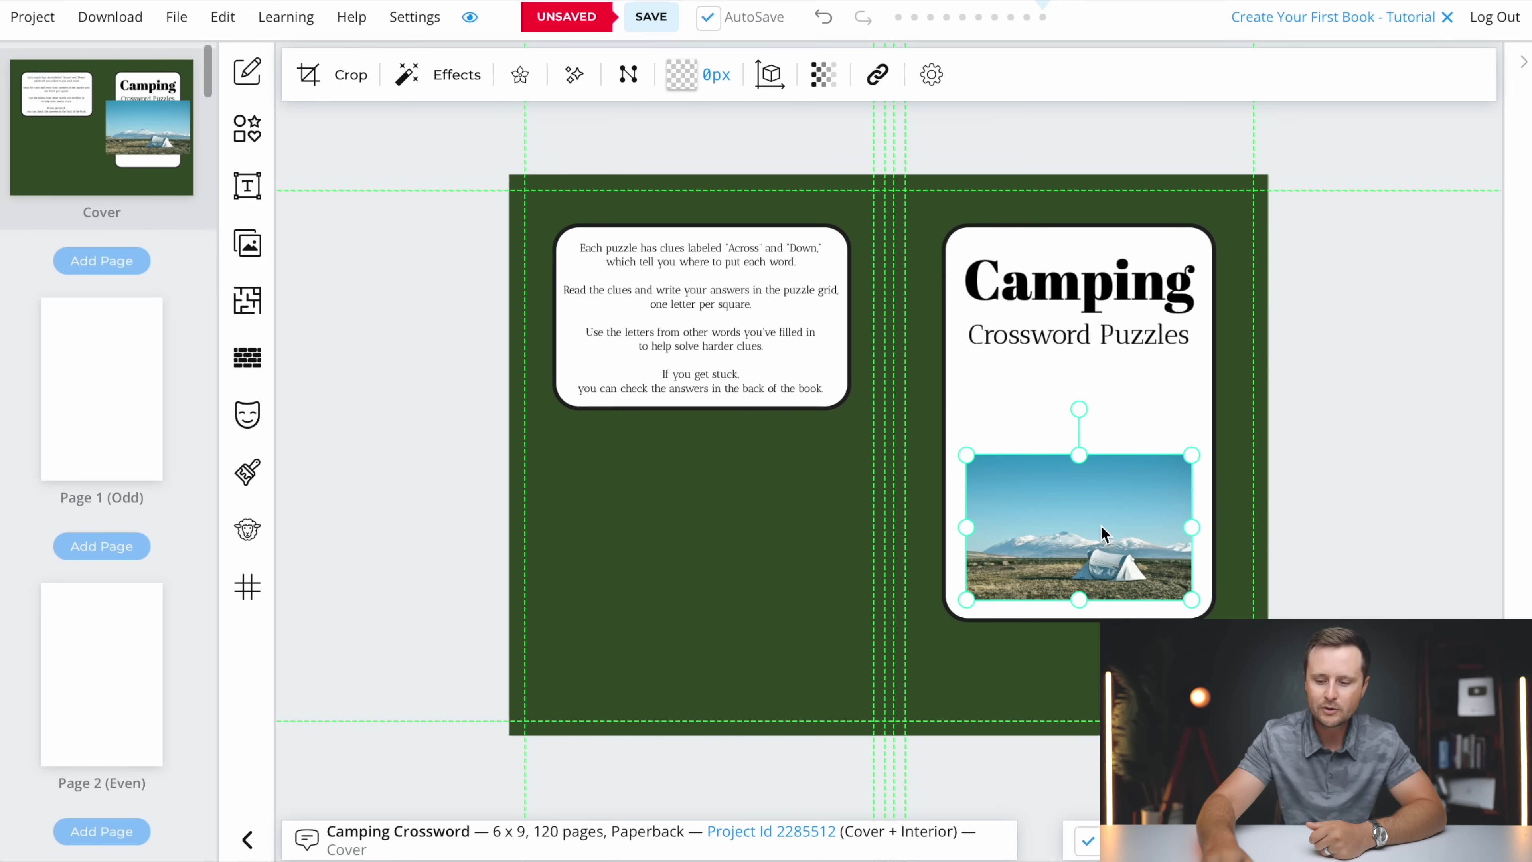
key("Delete")
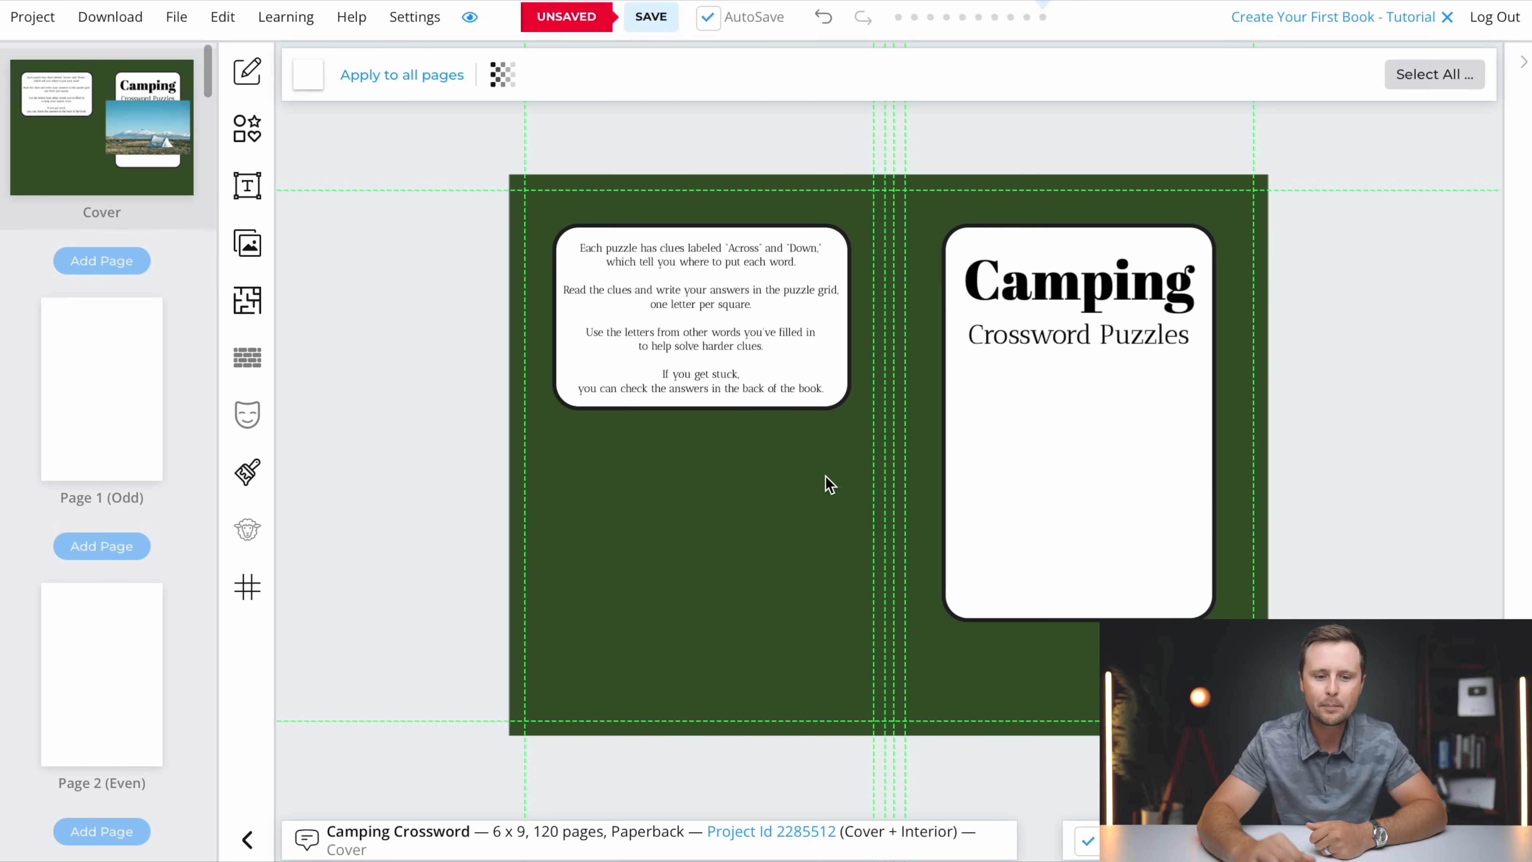
- Try the orange tent illustration from the camping results below the front cover title, and remove it
left_click(248, 244)
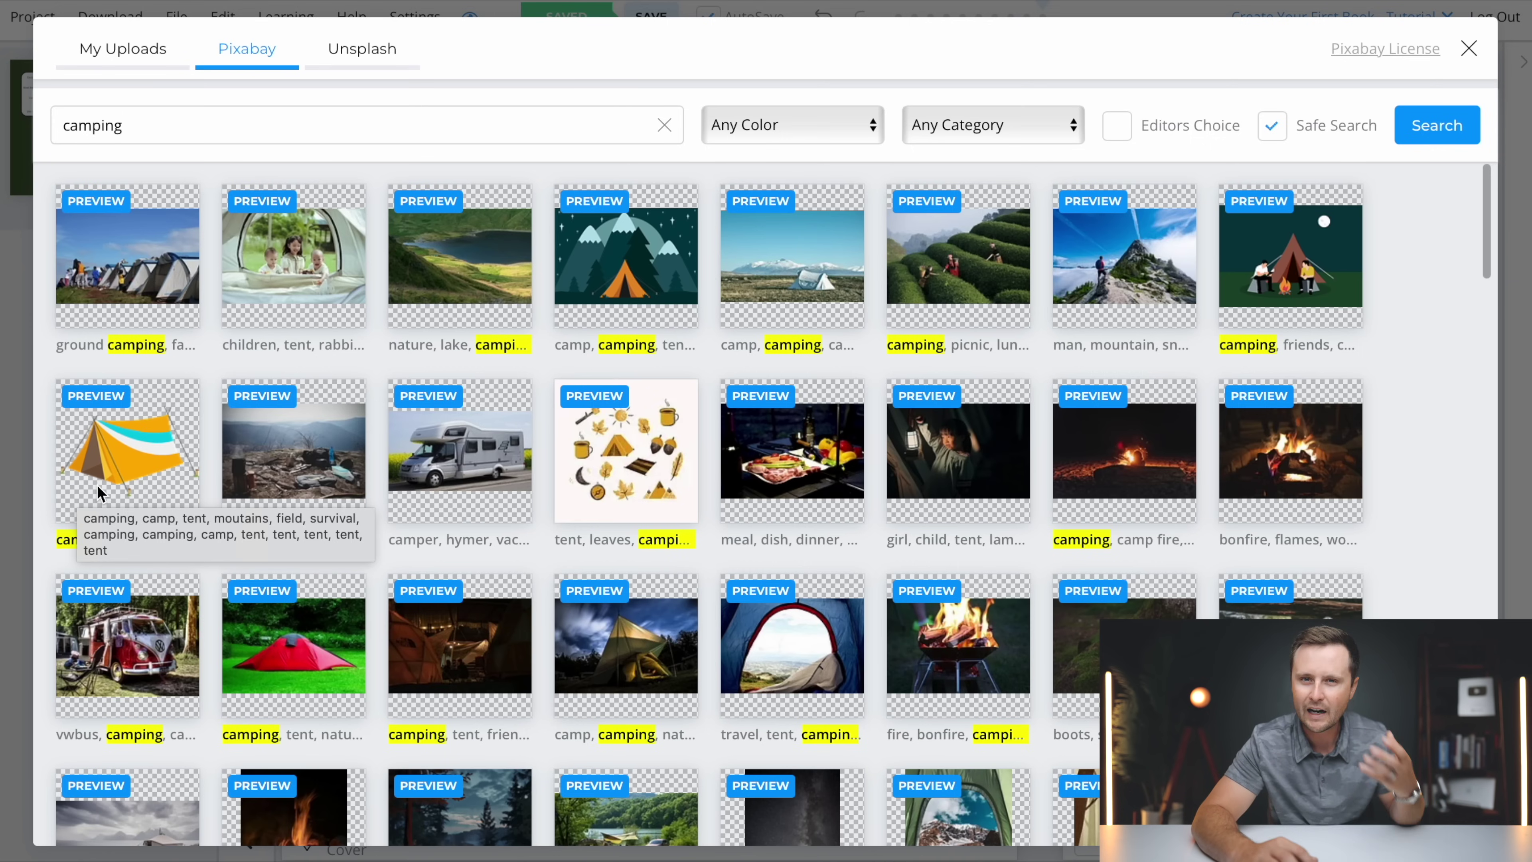
left_click(125, 465)
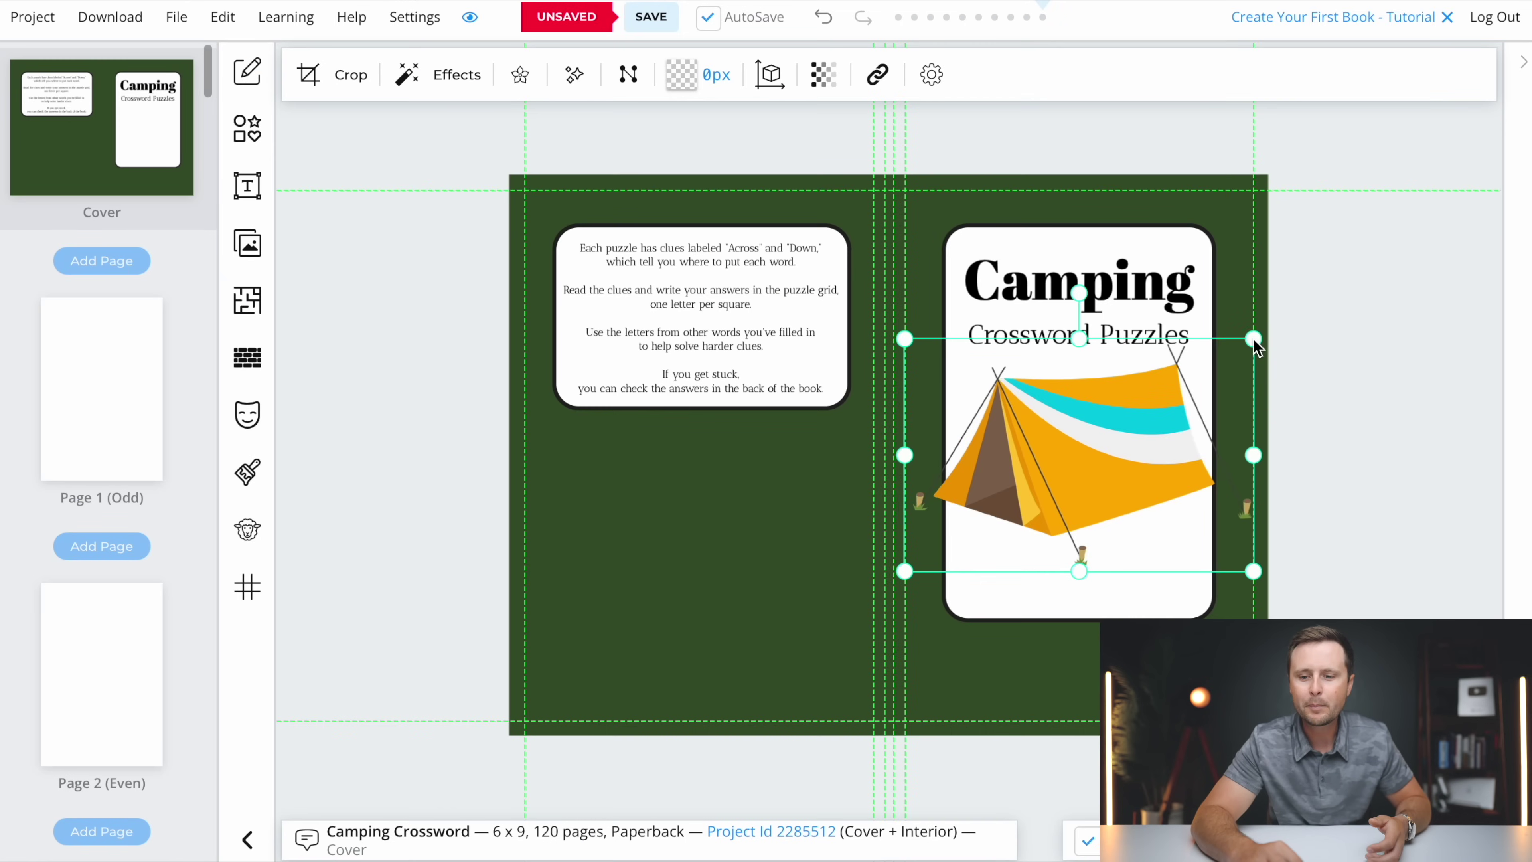
left_click_drag(1255, 347, 1211, 370)
left_click_drag(1045, 496, 1062, 561)
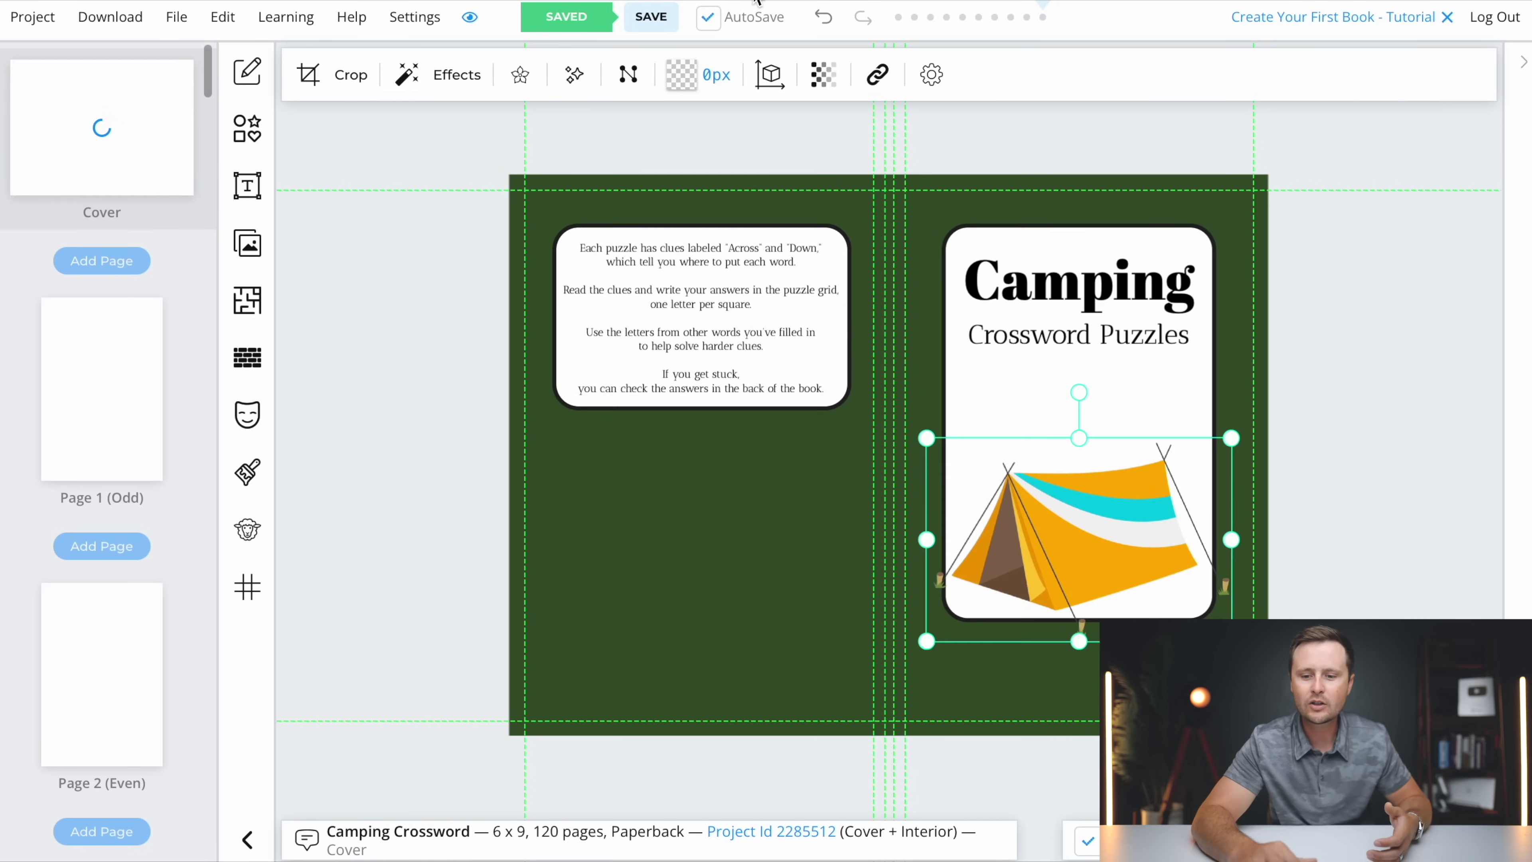
mouse_move(1089, 564)
left_mouse_down()
mouse_move(1082, 552)
mouse_move(1080, 577)
left_mouse_up()
key("Delete")
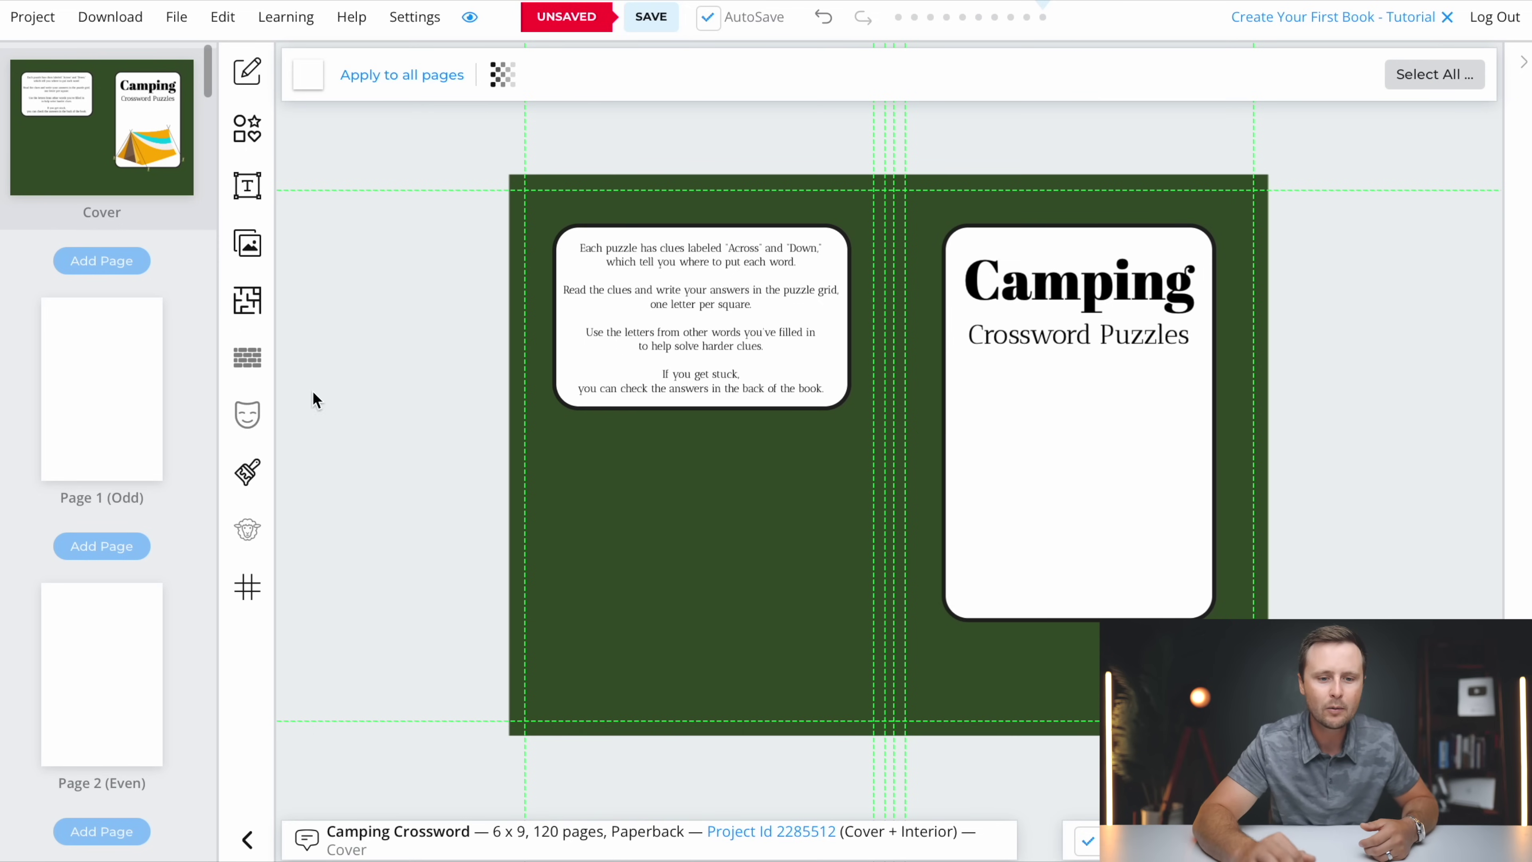
- Examine the Pixabay camping results for an image that suits the front cover
left_click(254, 240)
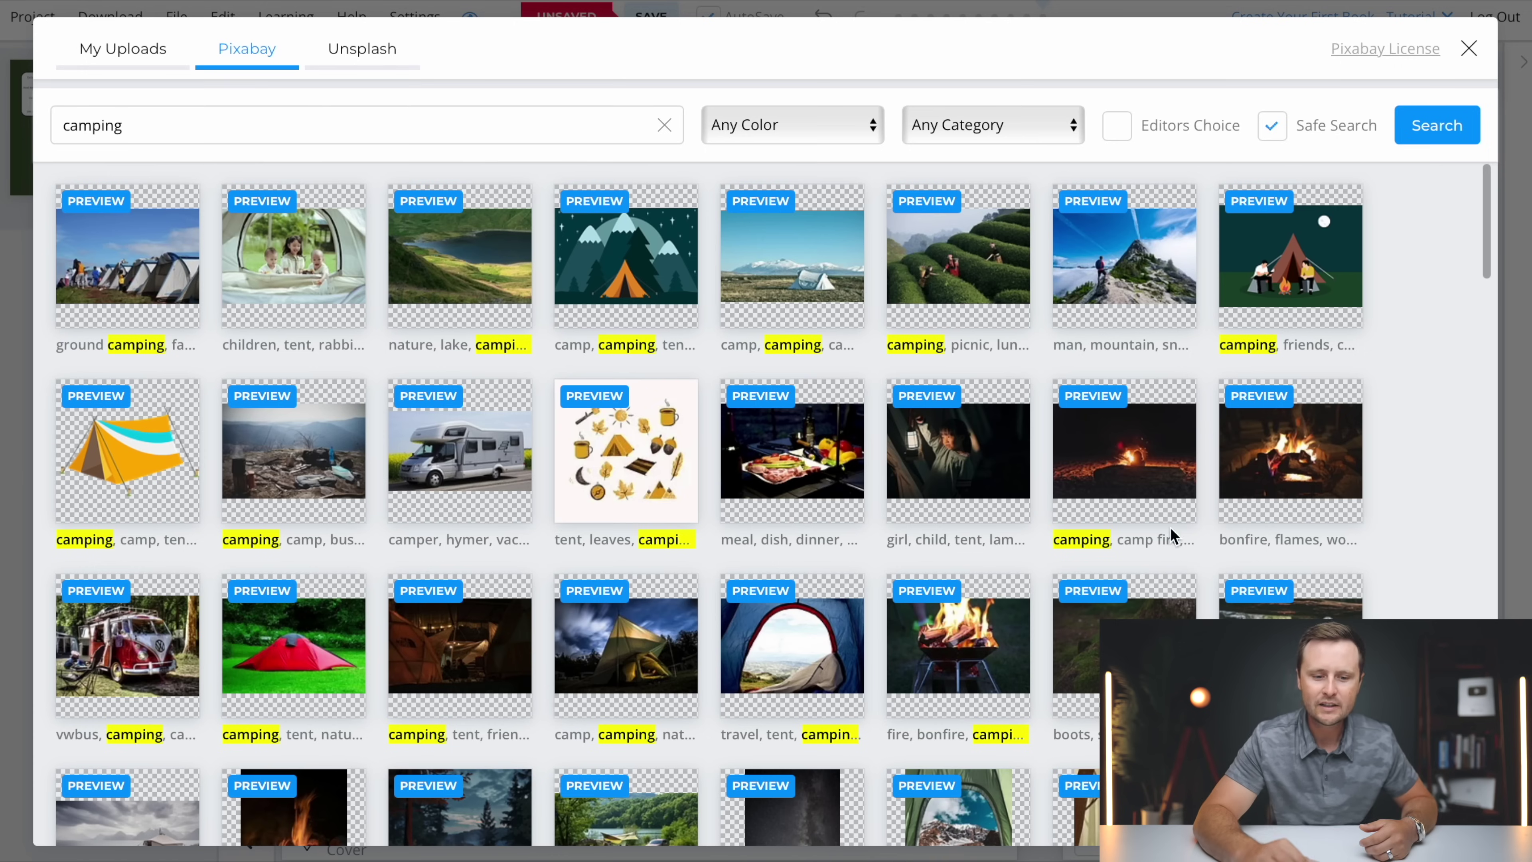
scroll(1031, 331, "down", 2)
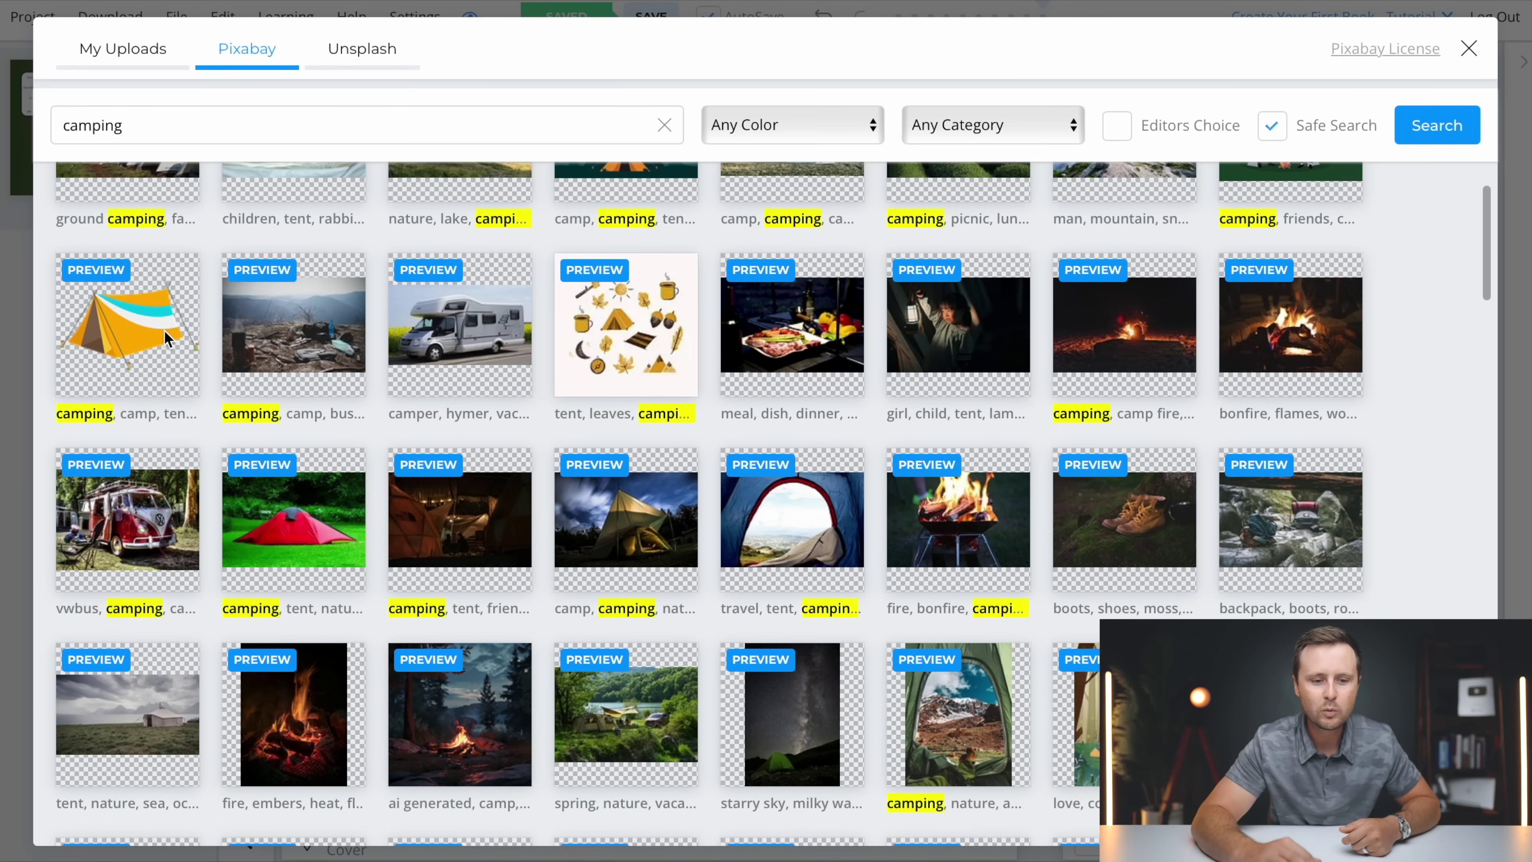
scroll(844, 444, "down", 2)
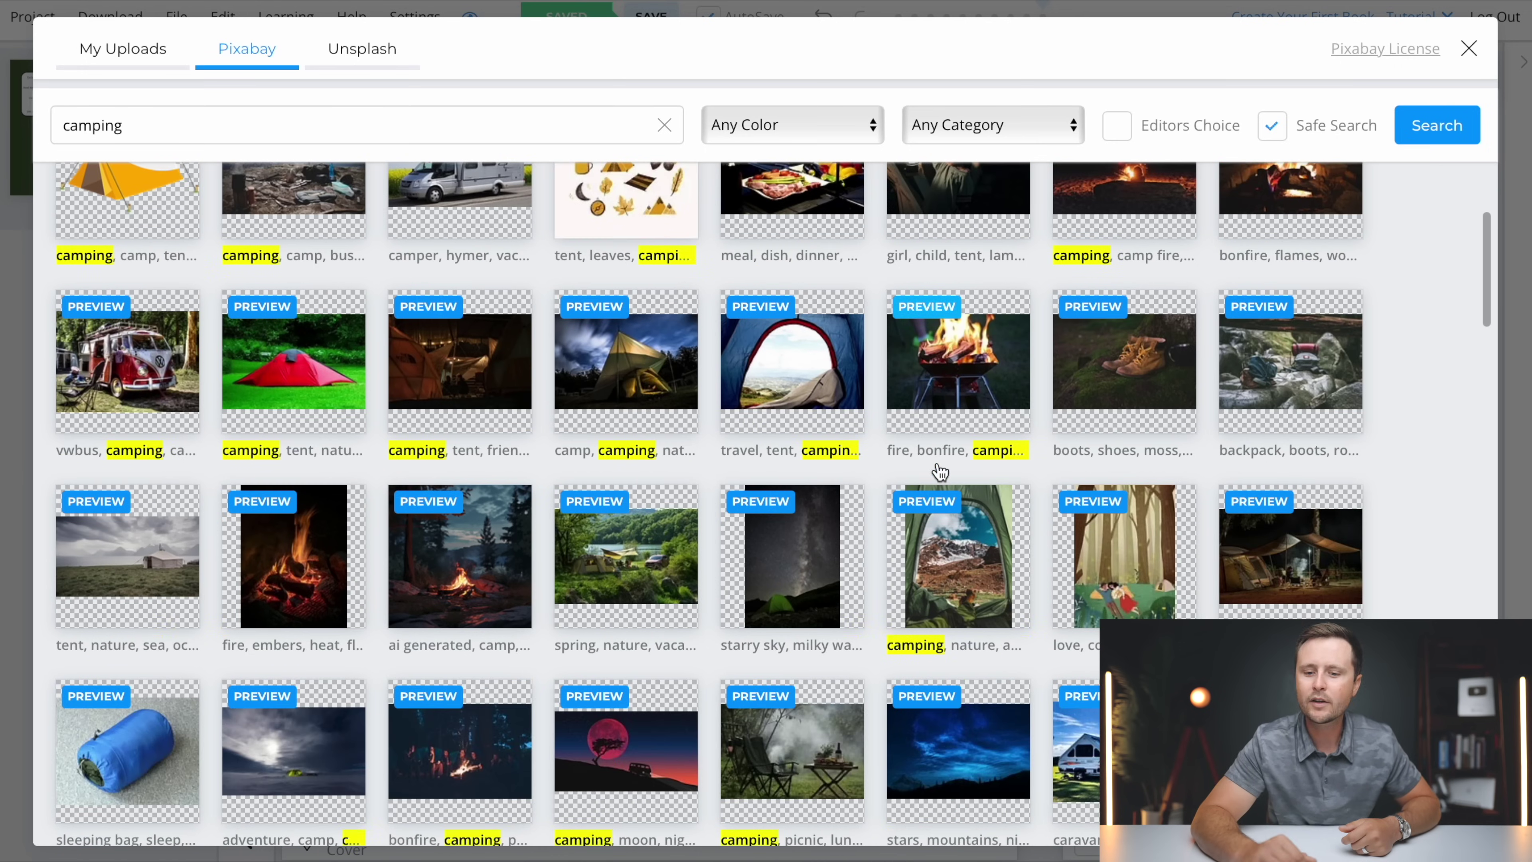
scroll(1417, 534, "down", 10)
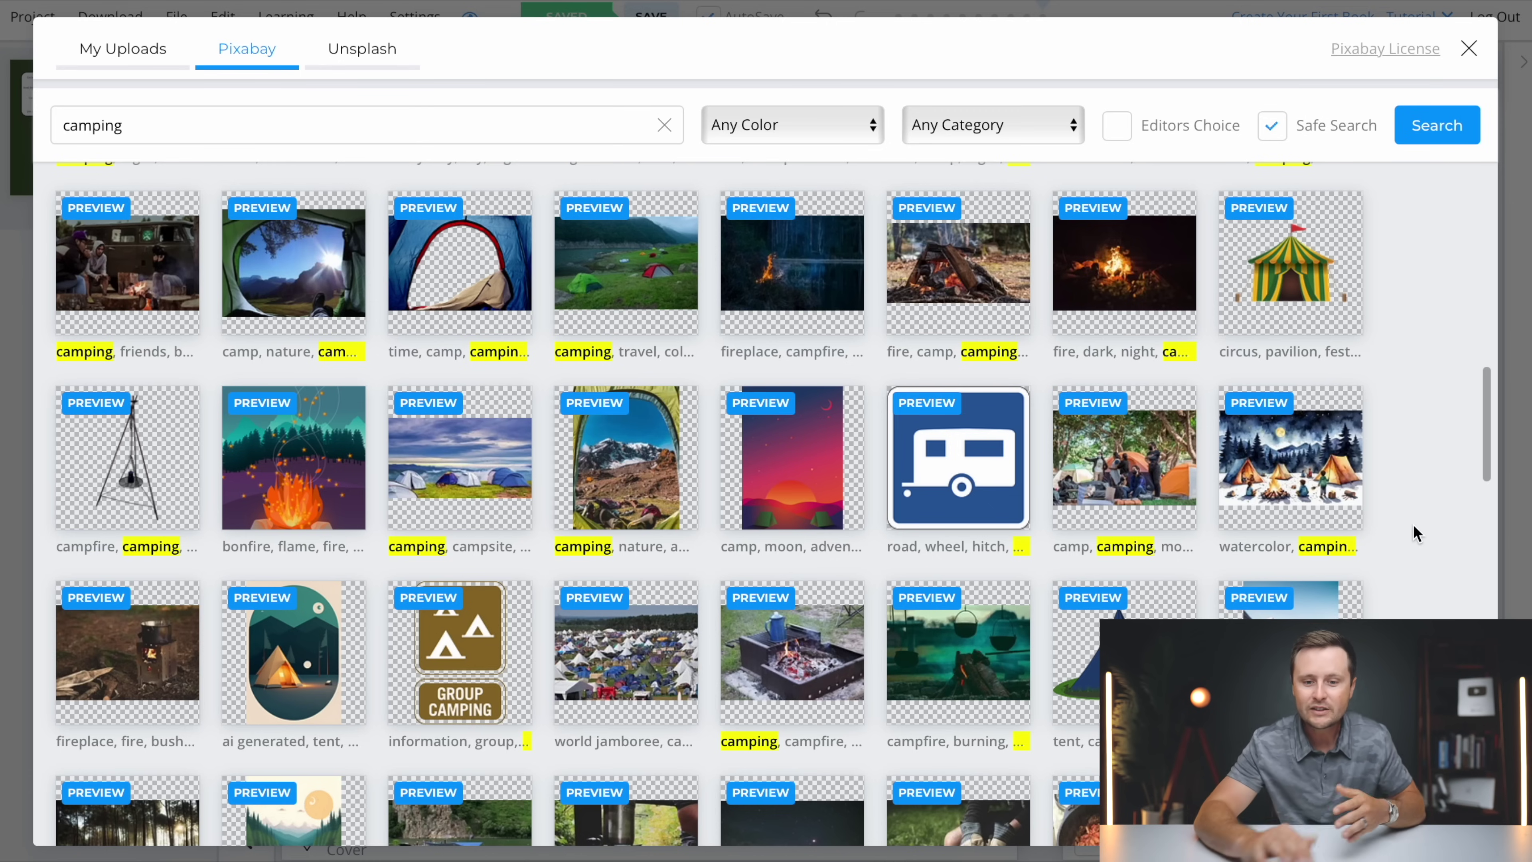
scroll(766, 504, "down", 5)
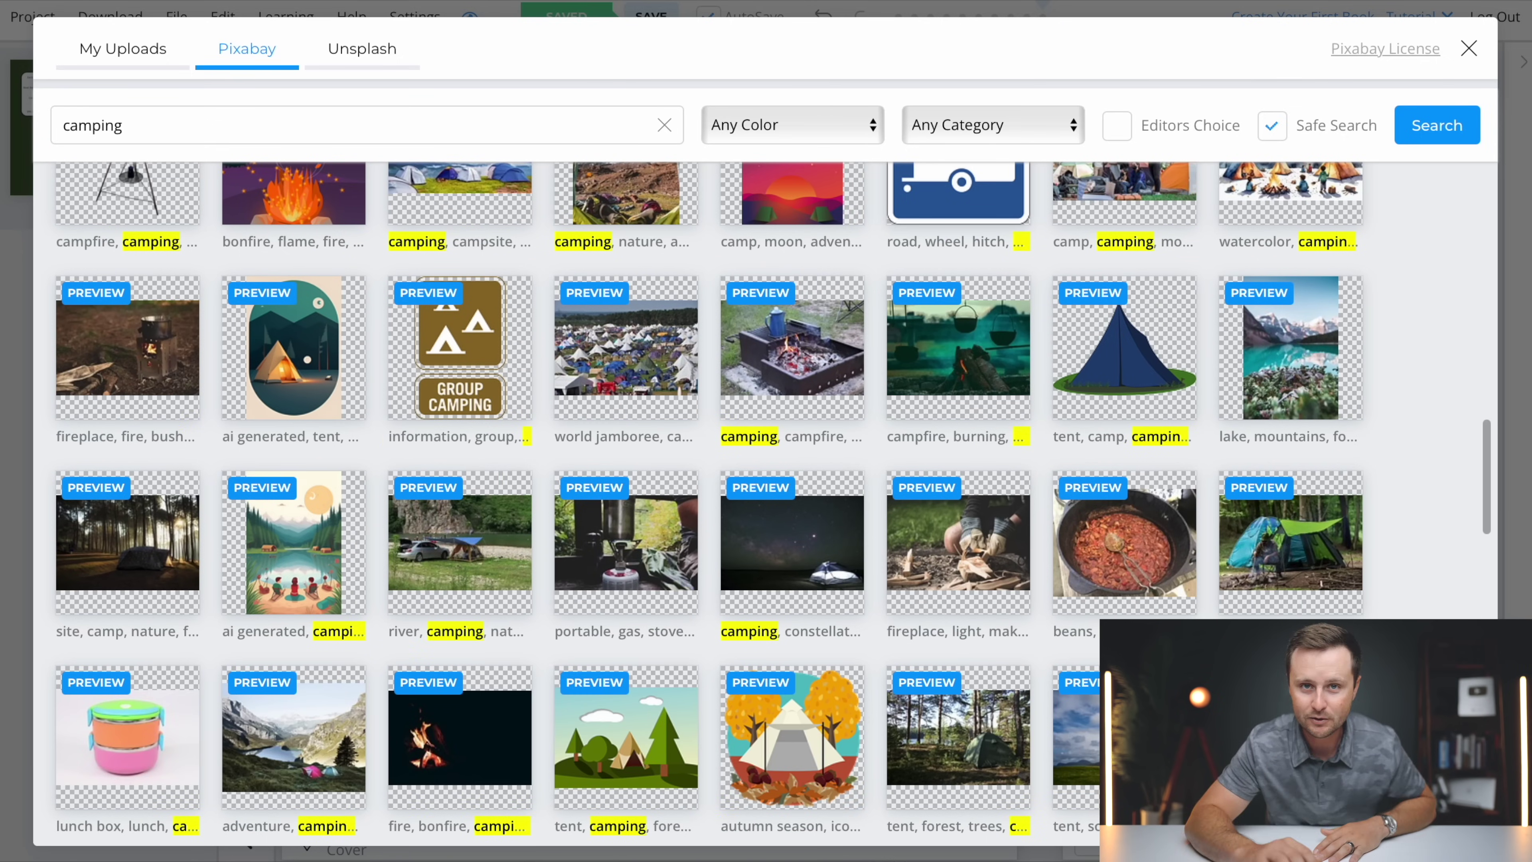
scroll(1450, 612, "down", 5)
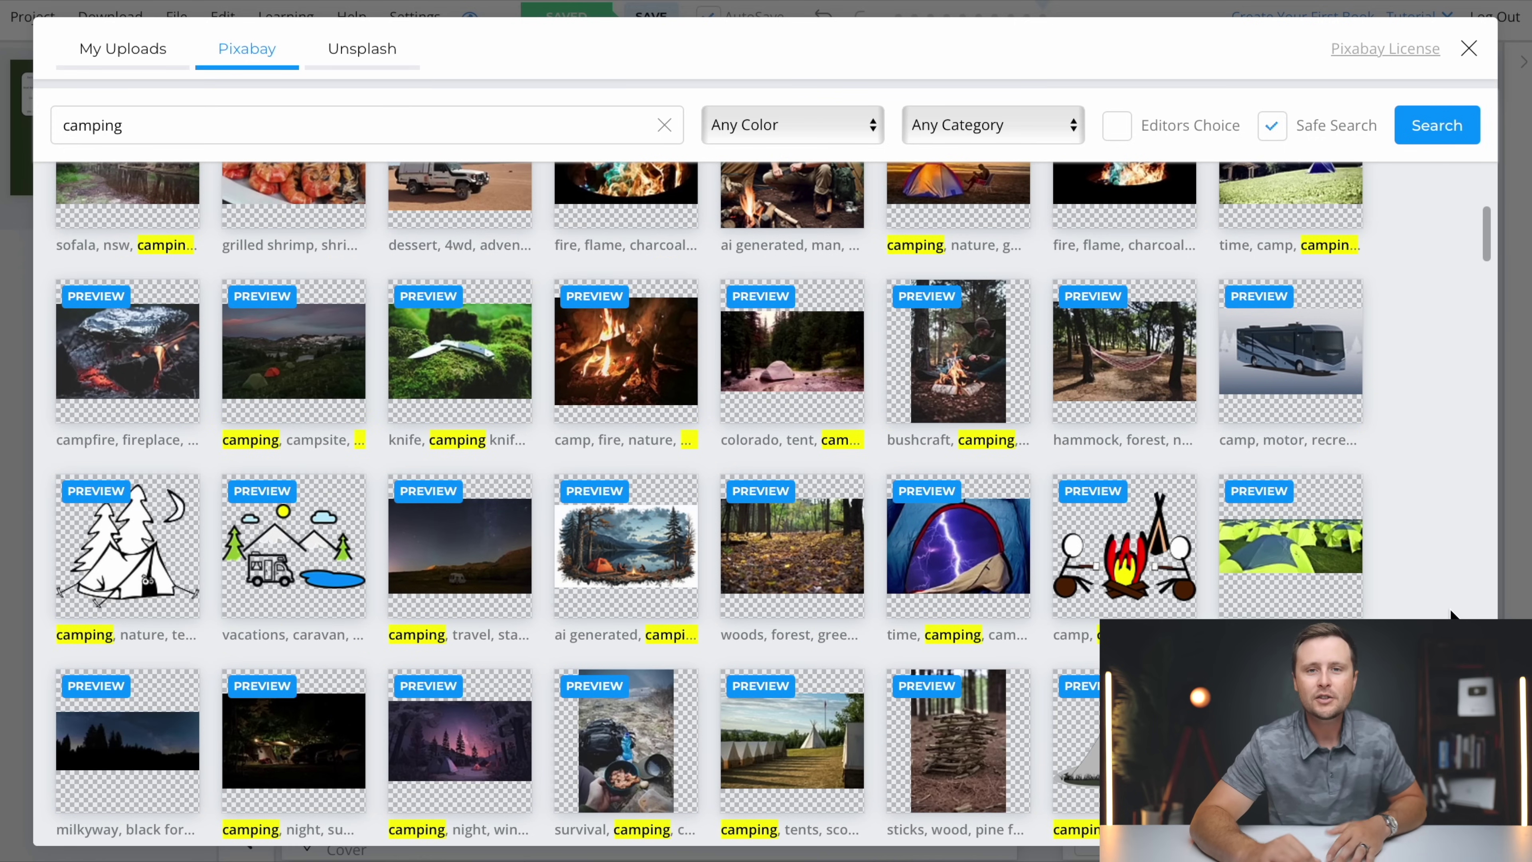
scroll(1451, 613, "down", 12)
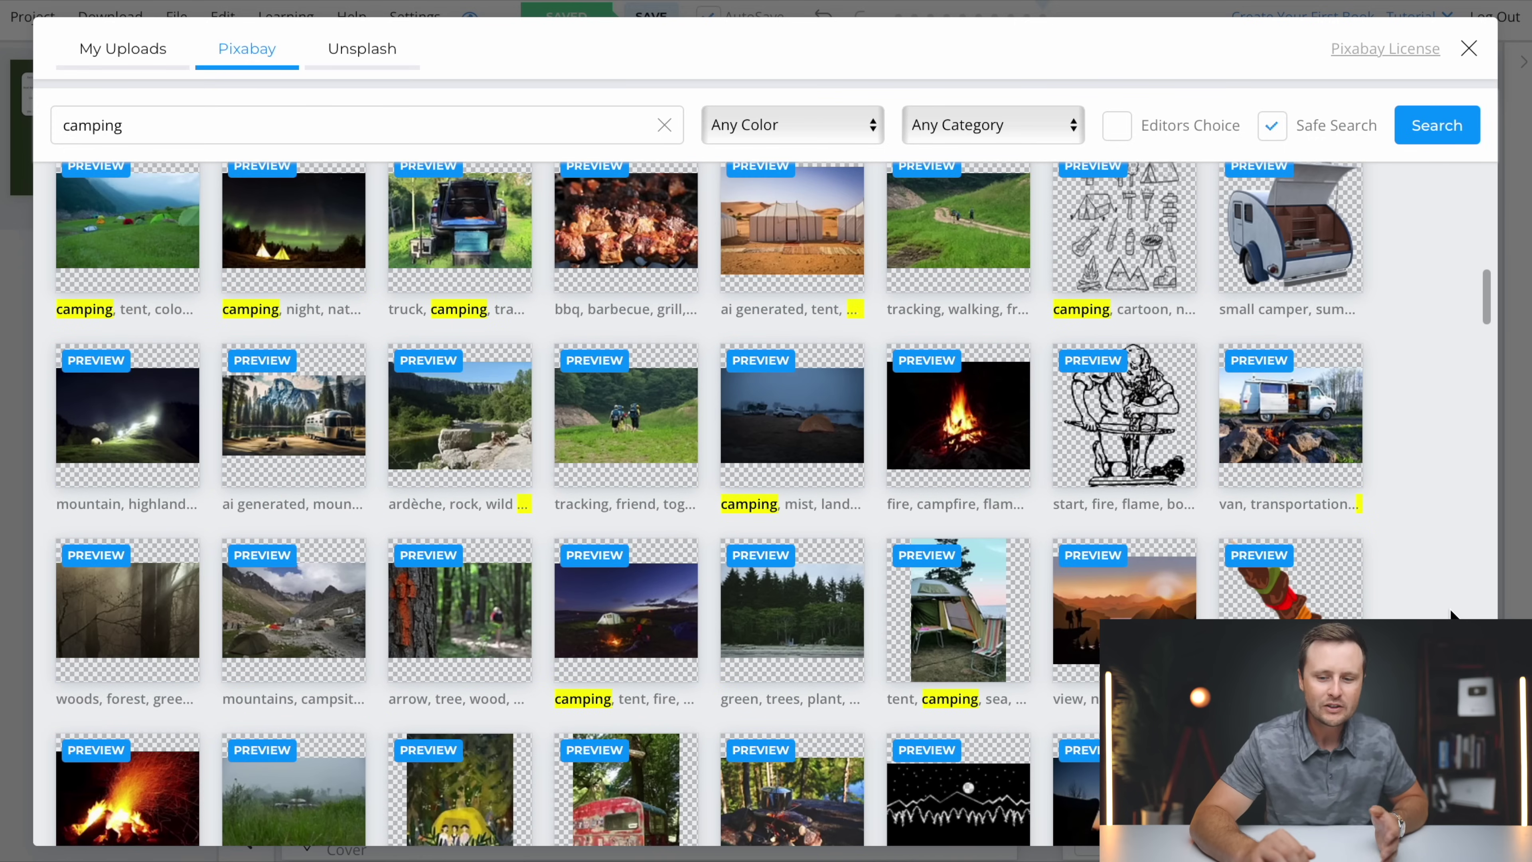
scroll(1450, 611, "down", 5)
- Search Pixabay for "camping icon" and insert the illustration set with the van, mountains, leaf and mug on the cover
left_click(176, 138)
type("icon")
key("Return")
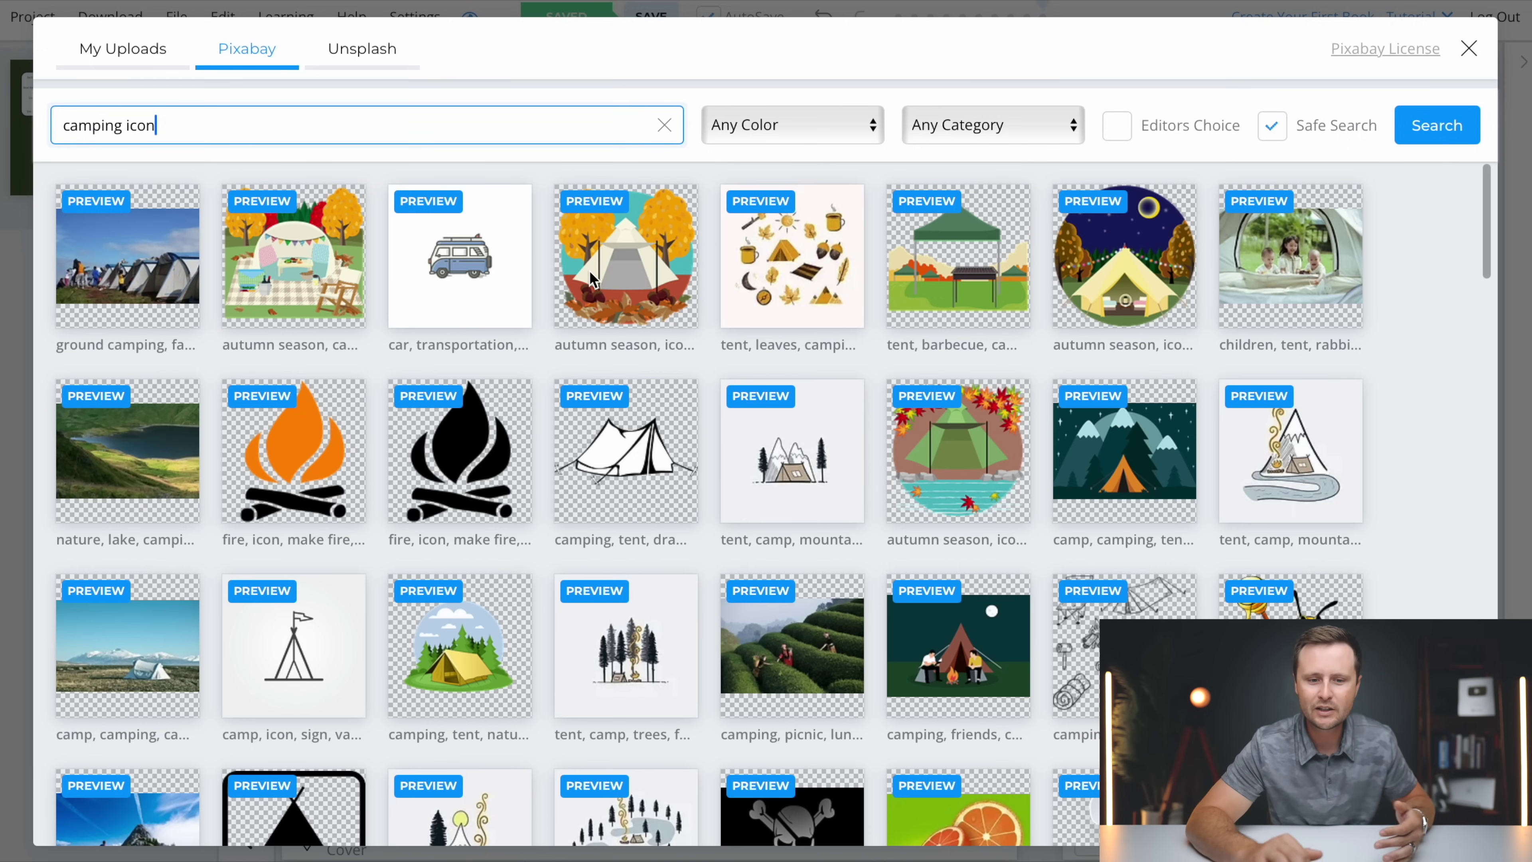
scroll(1381, 504, "down", 5)
scroll(1381, 504, "down", 15)
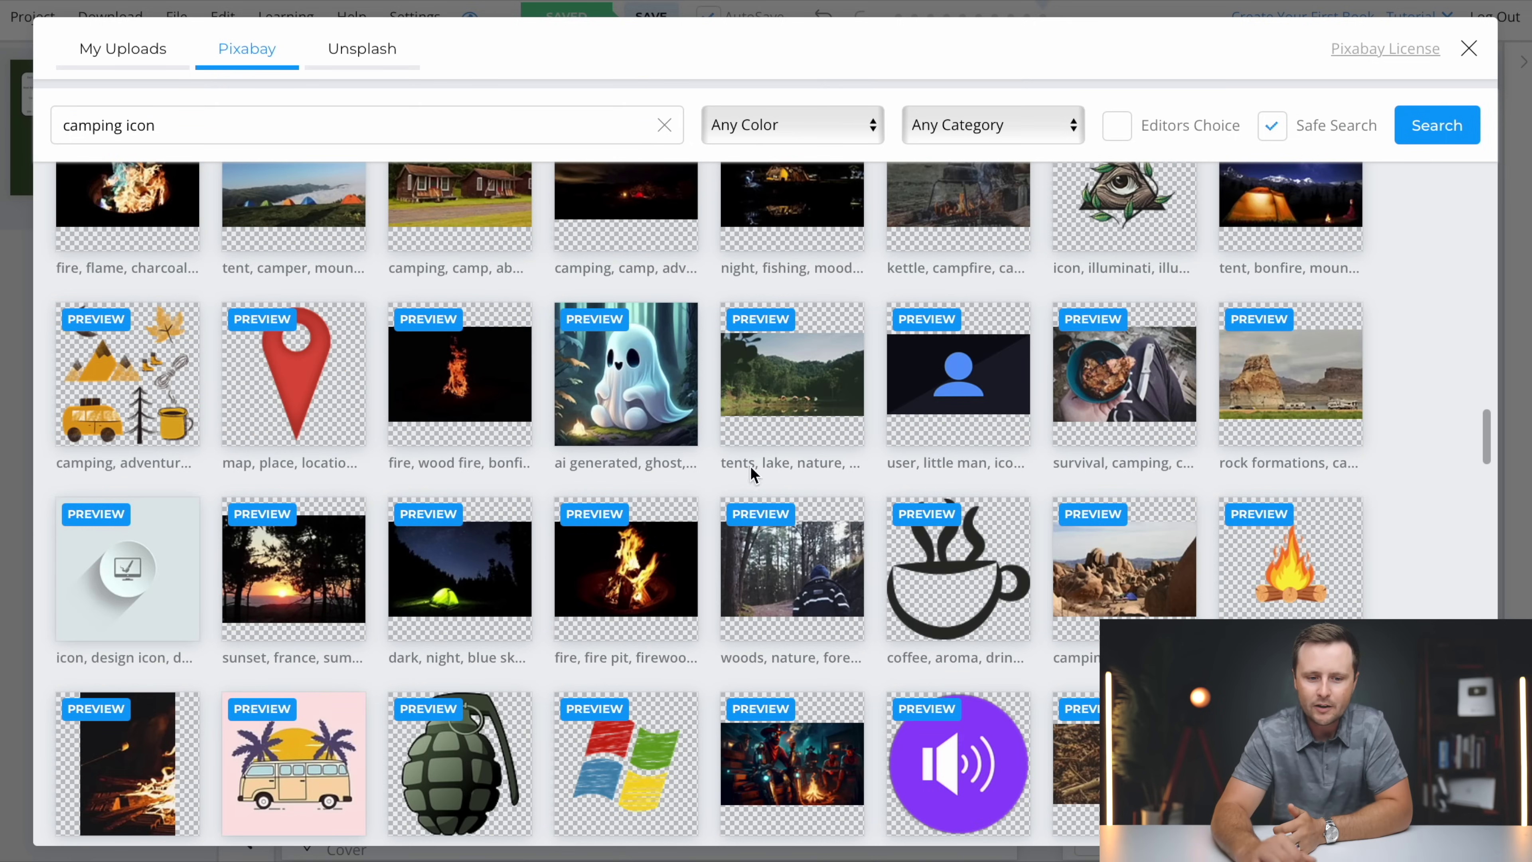
left_click(121, 401)
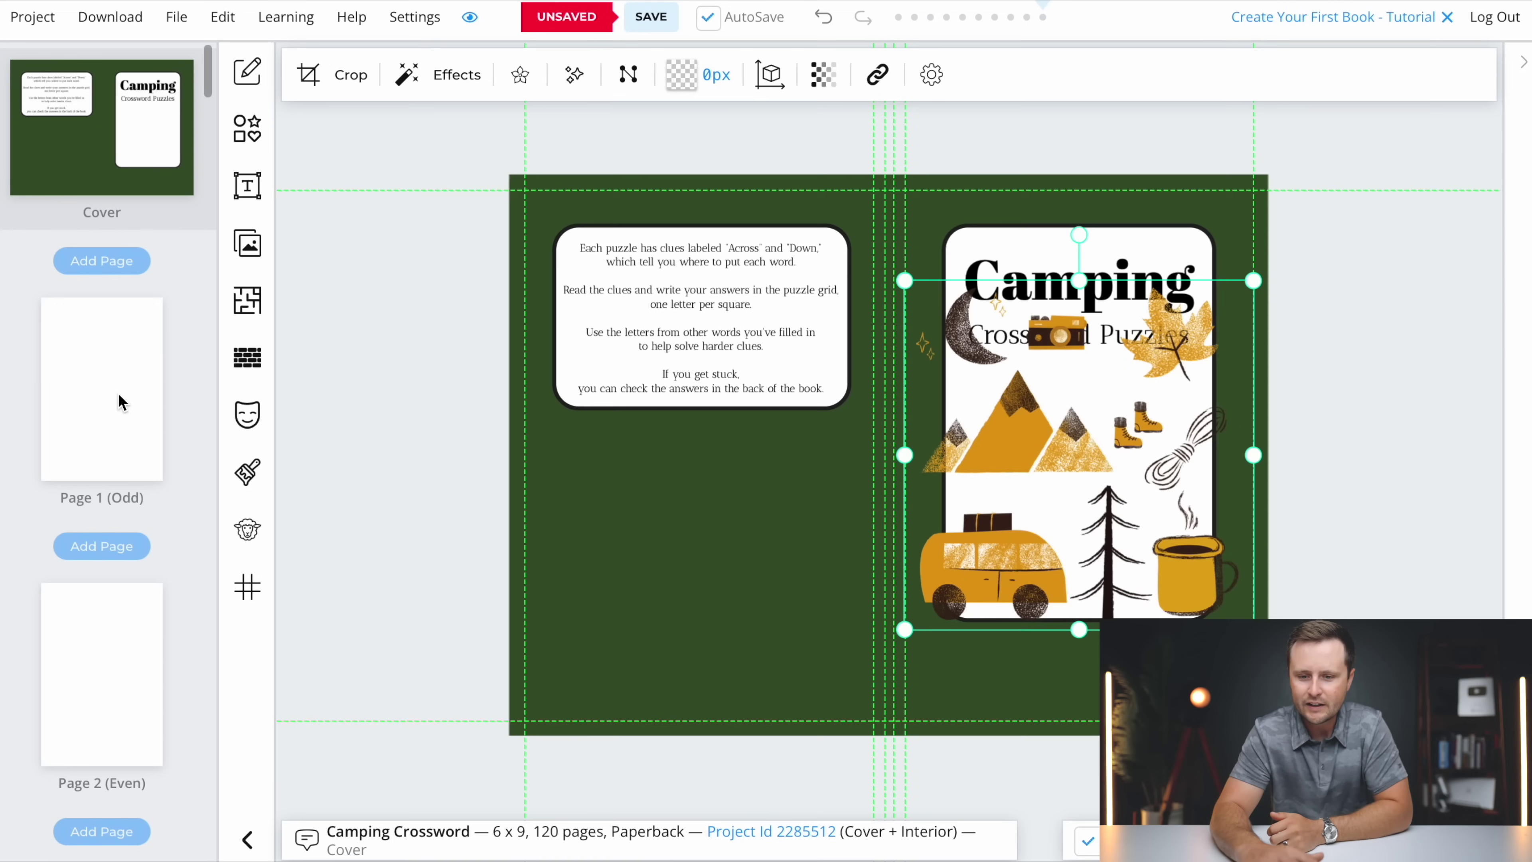
- Scale the camping illustration set to the white panel's width and position it directly below the Crossword Puzzles subtitle
left_click_drag(1083, 453, 1080, 522)
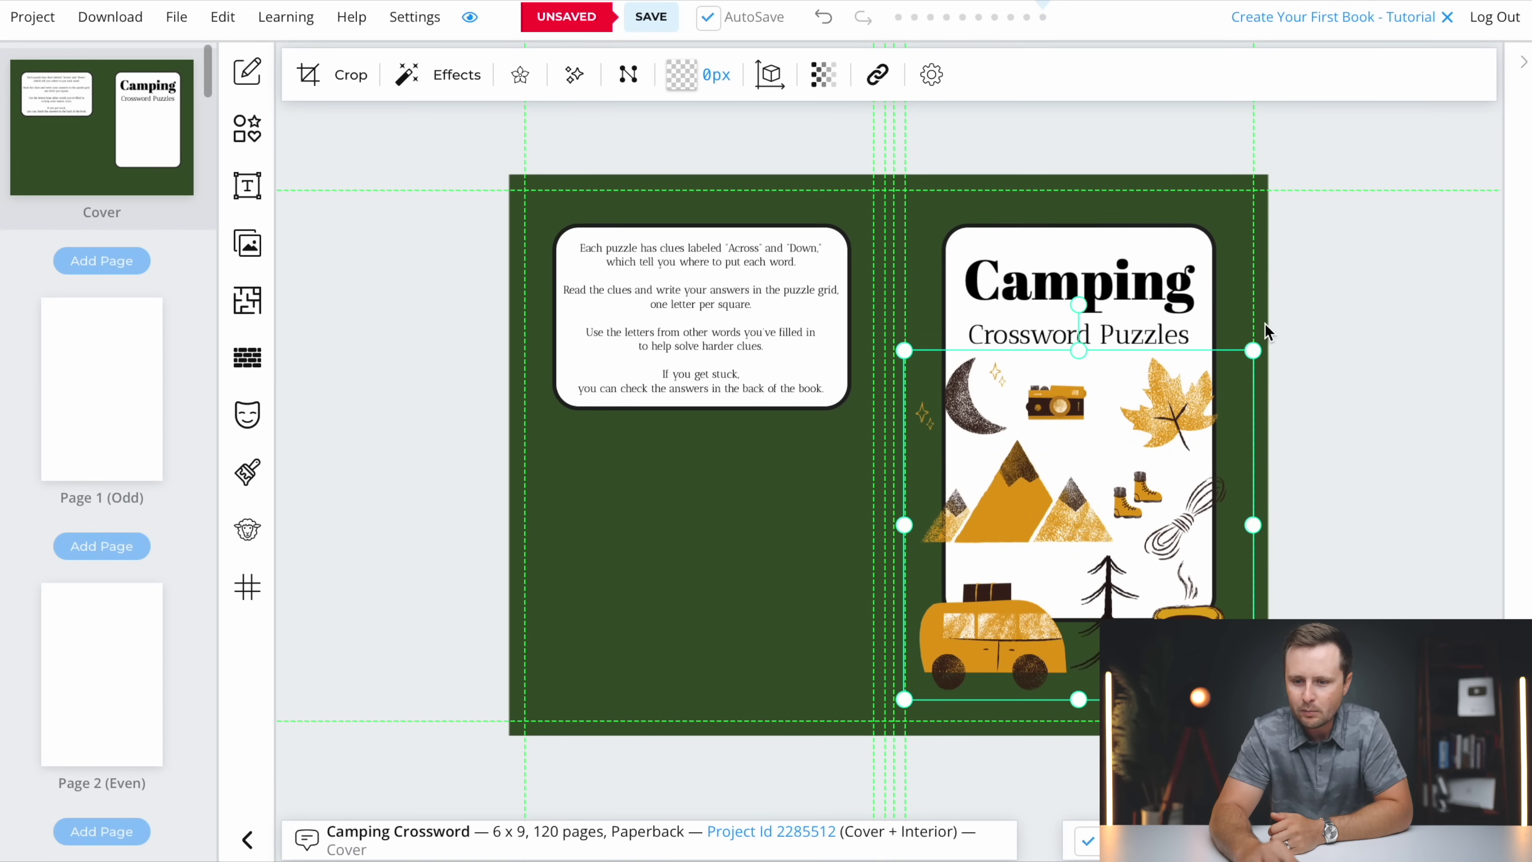
left_click_drag(1253, 351, 1173, 433)
left_click_drag(1078, 549, 1120, 463)
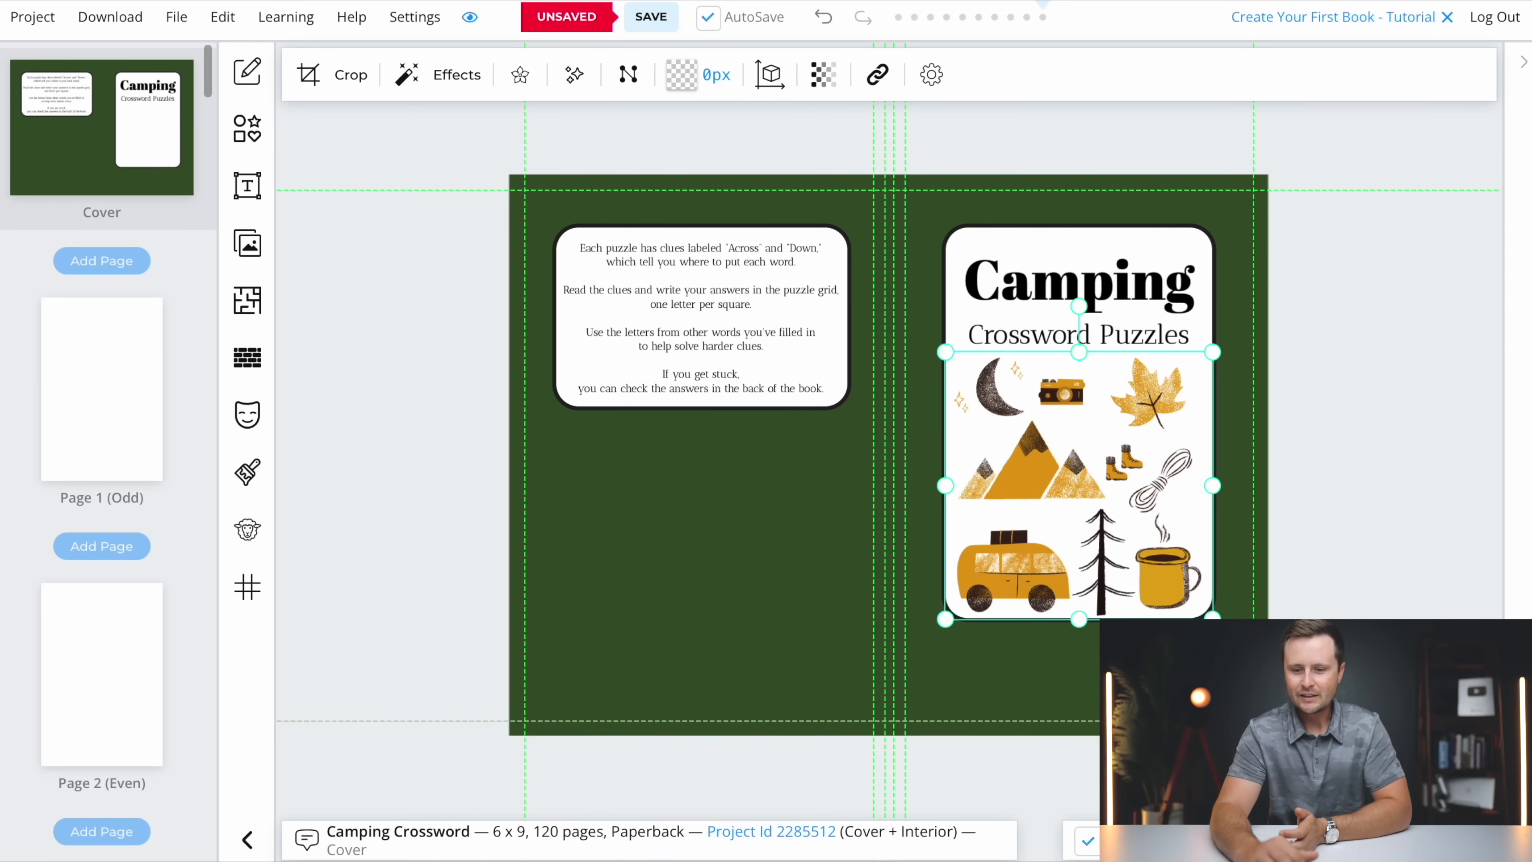
left_click(1327, 652)
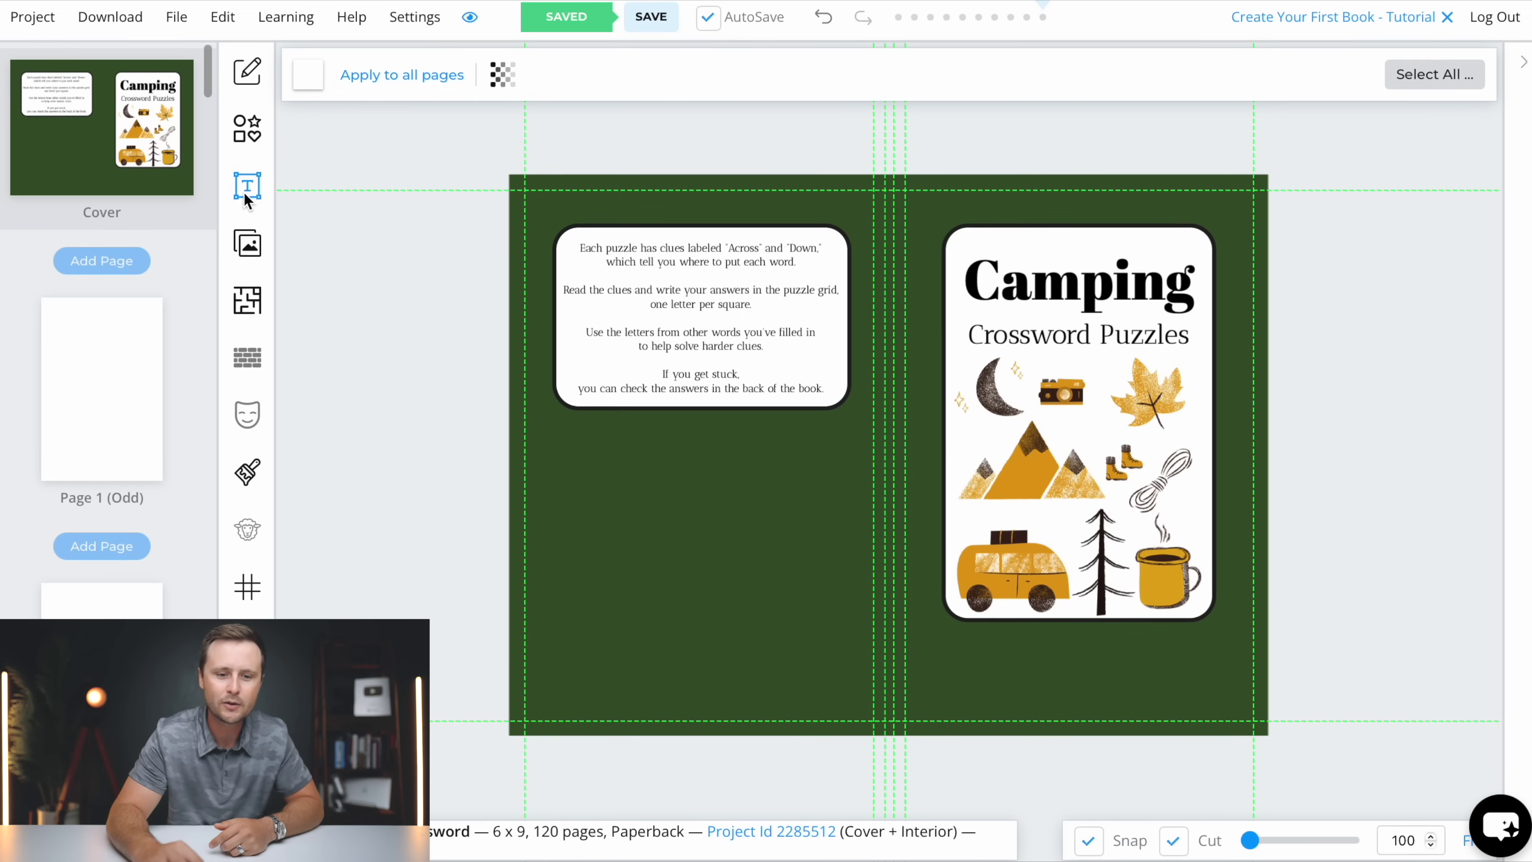
- Add a heading below the front cover's white panel and reduce it to 30.08 pt
left_click(244, 188)
left_click(398, 89)
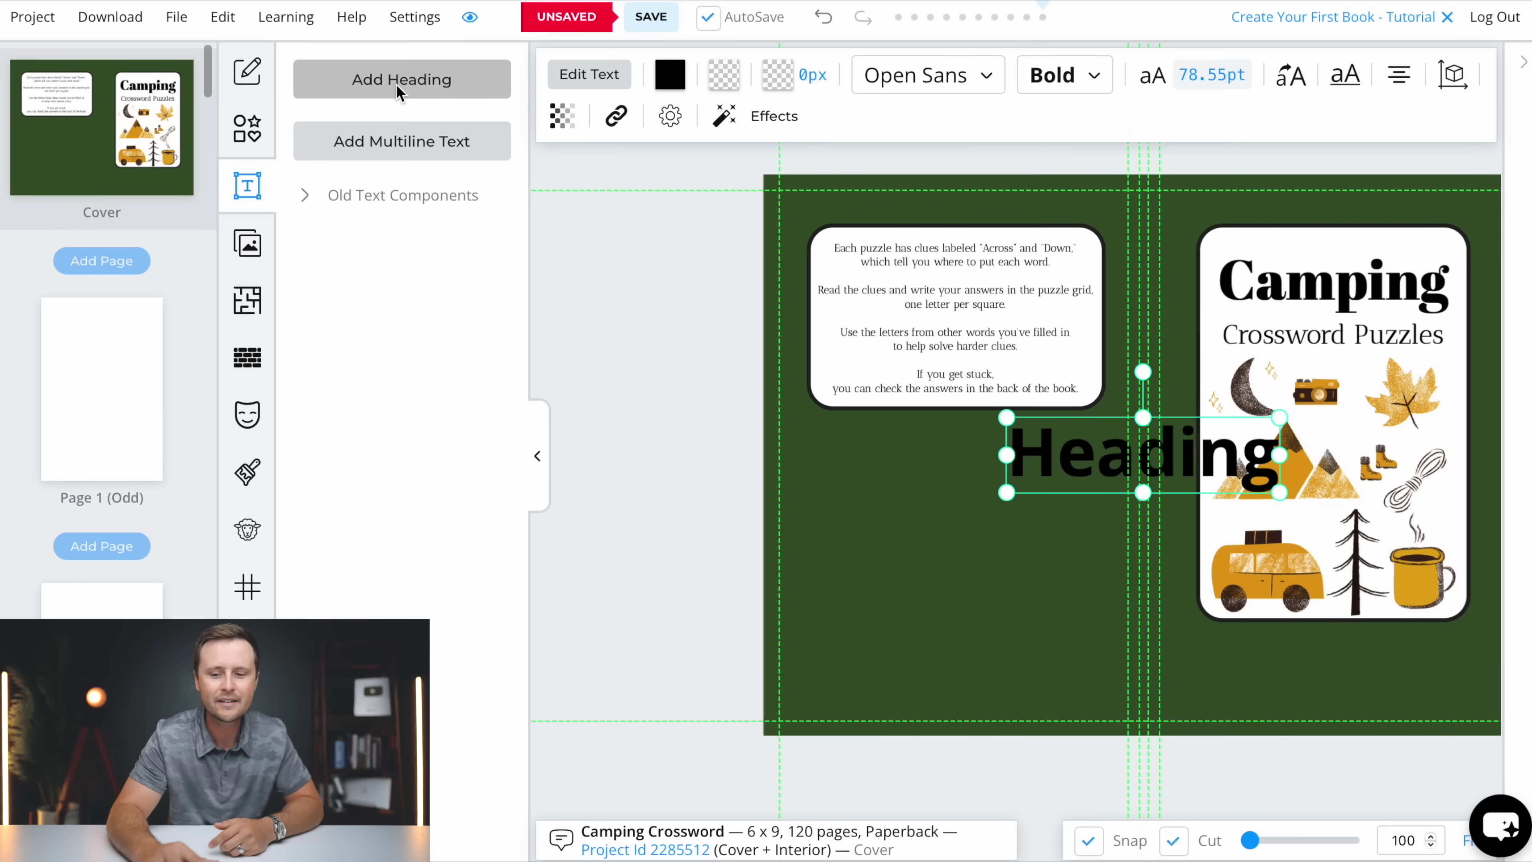
left_click(537, 456)
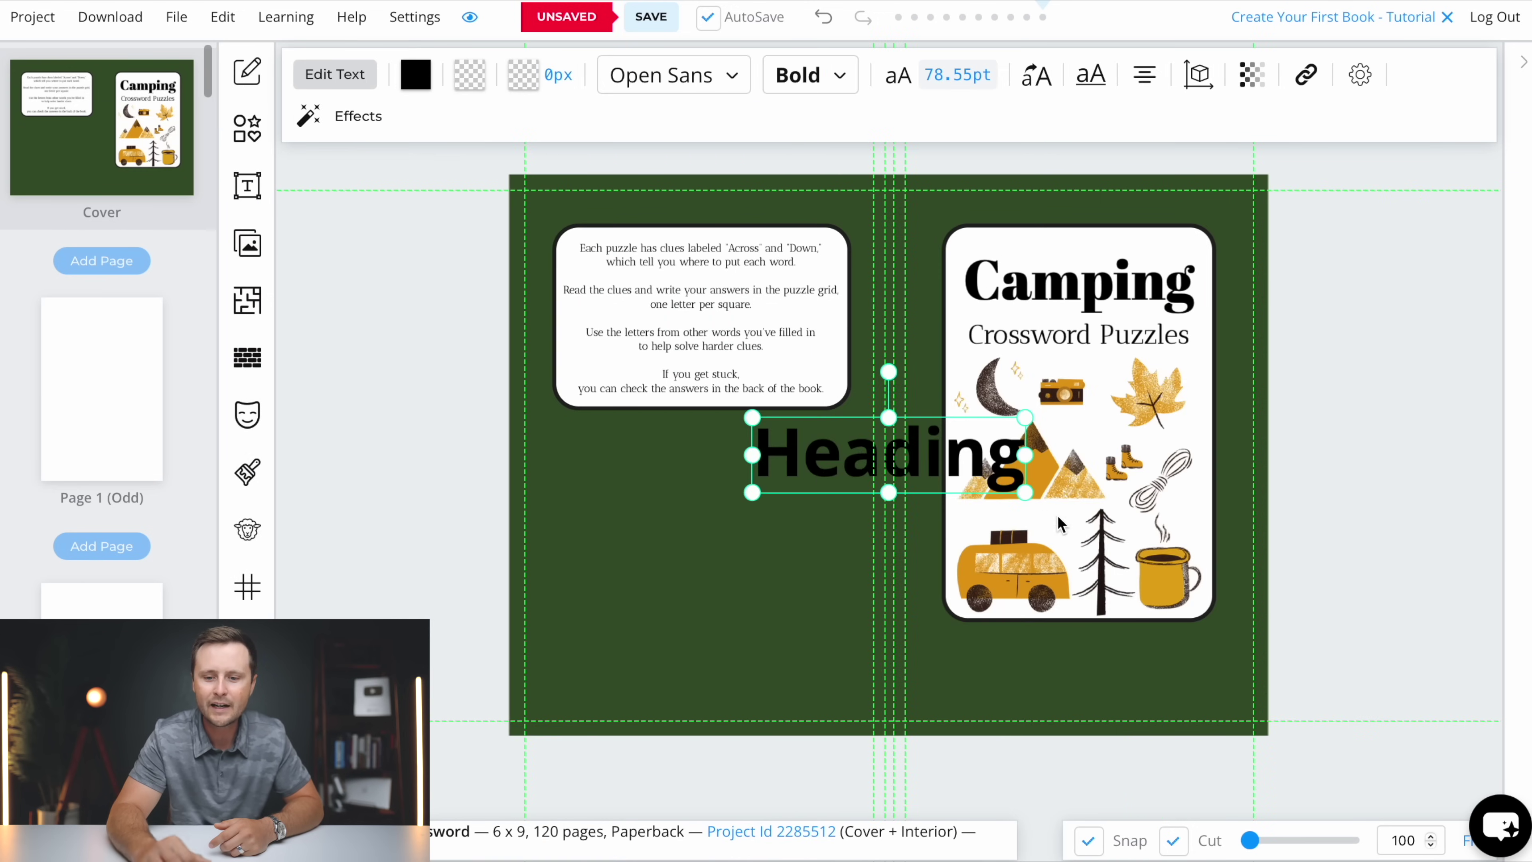
left_click_drag(797, 448, 993, 663)
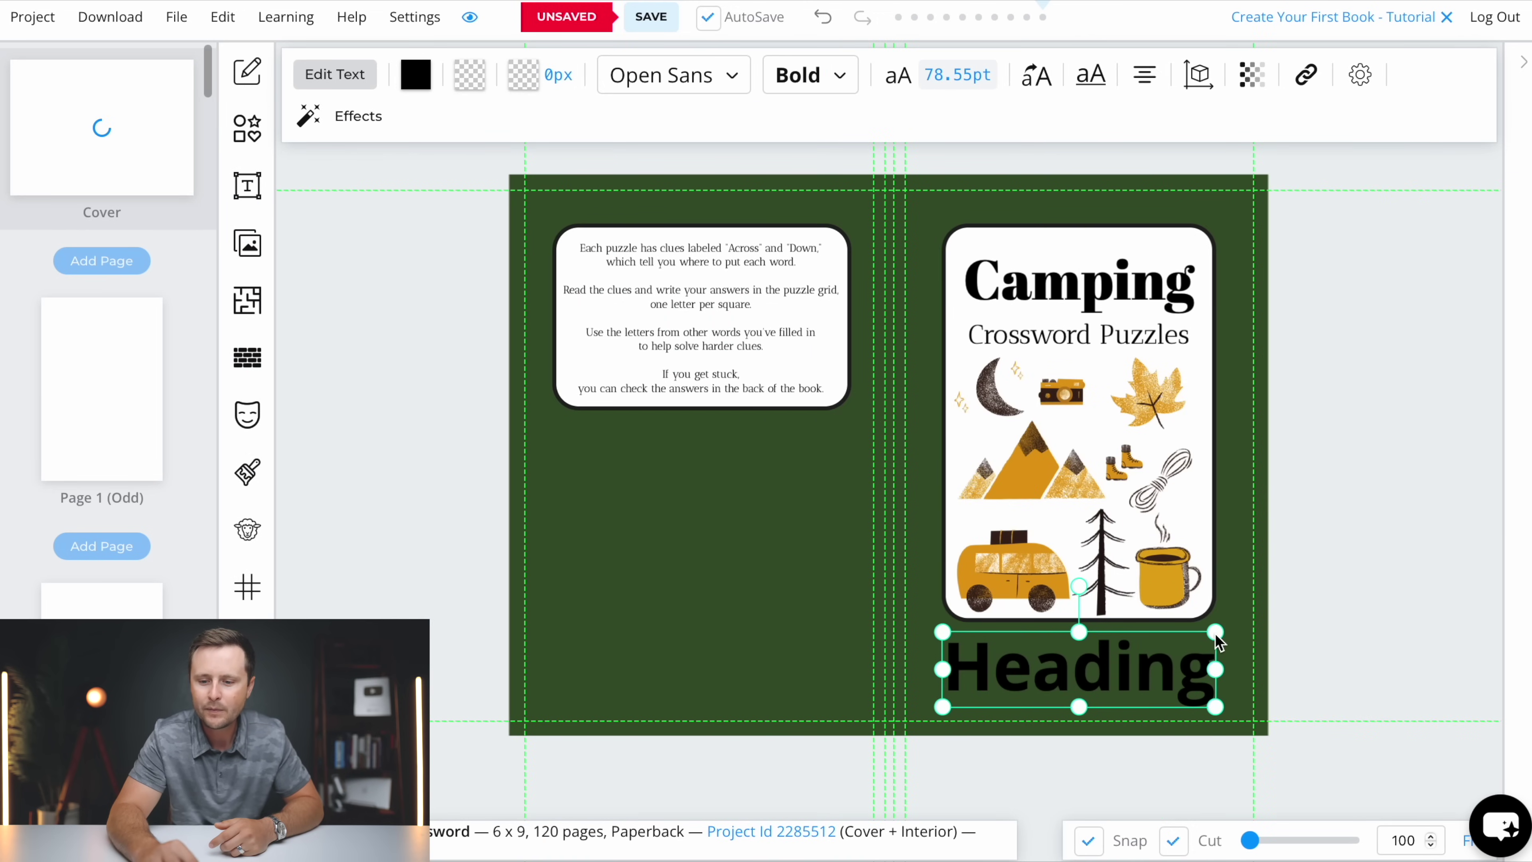
left_click_drag(1216, 634, 951, 687)
- Replace the new heading's text with "Puzzles for Adults, Seniors & Teens"
double_click(1023, 695)
double_click(951, 687)
type("Puzzle")
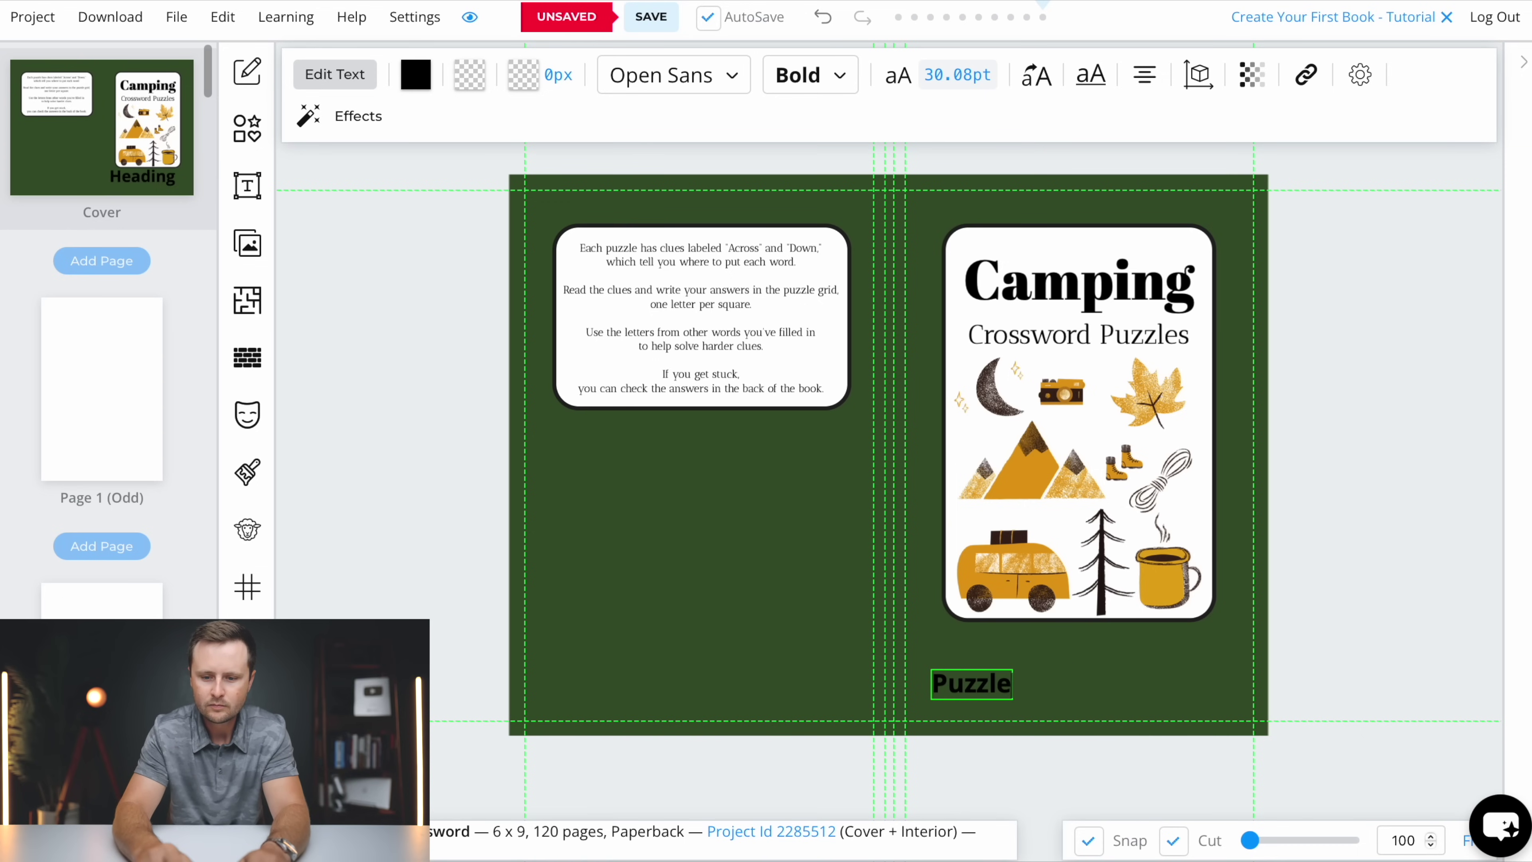
type("s for Adults,")
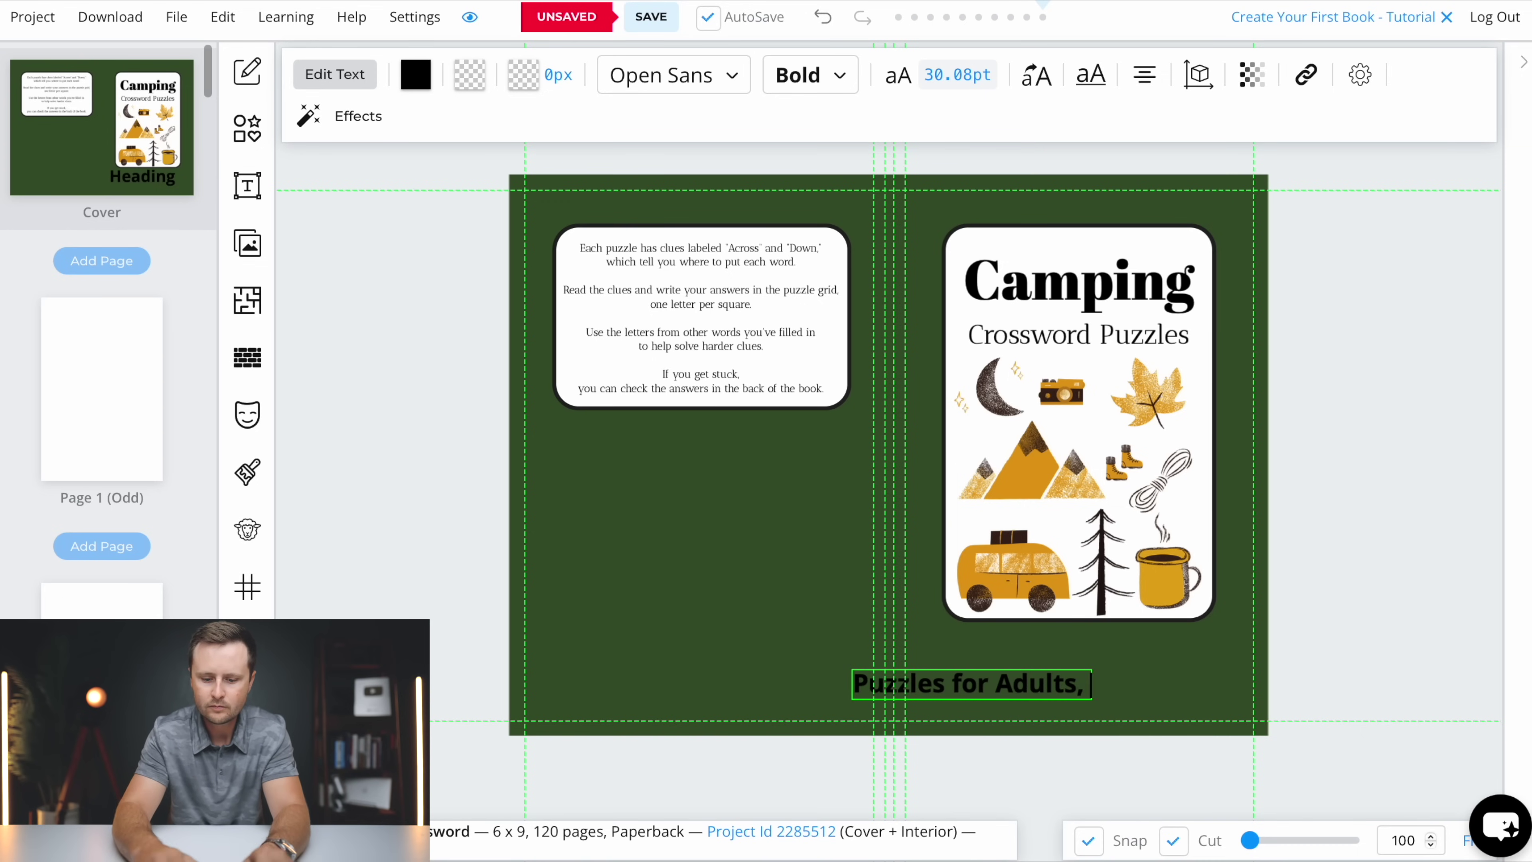
type(" Seniors & Teens")
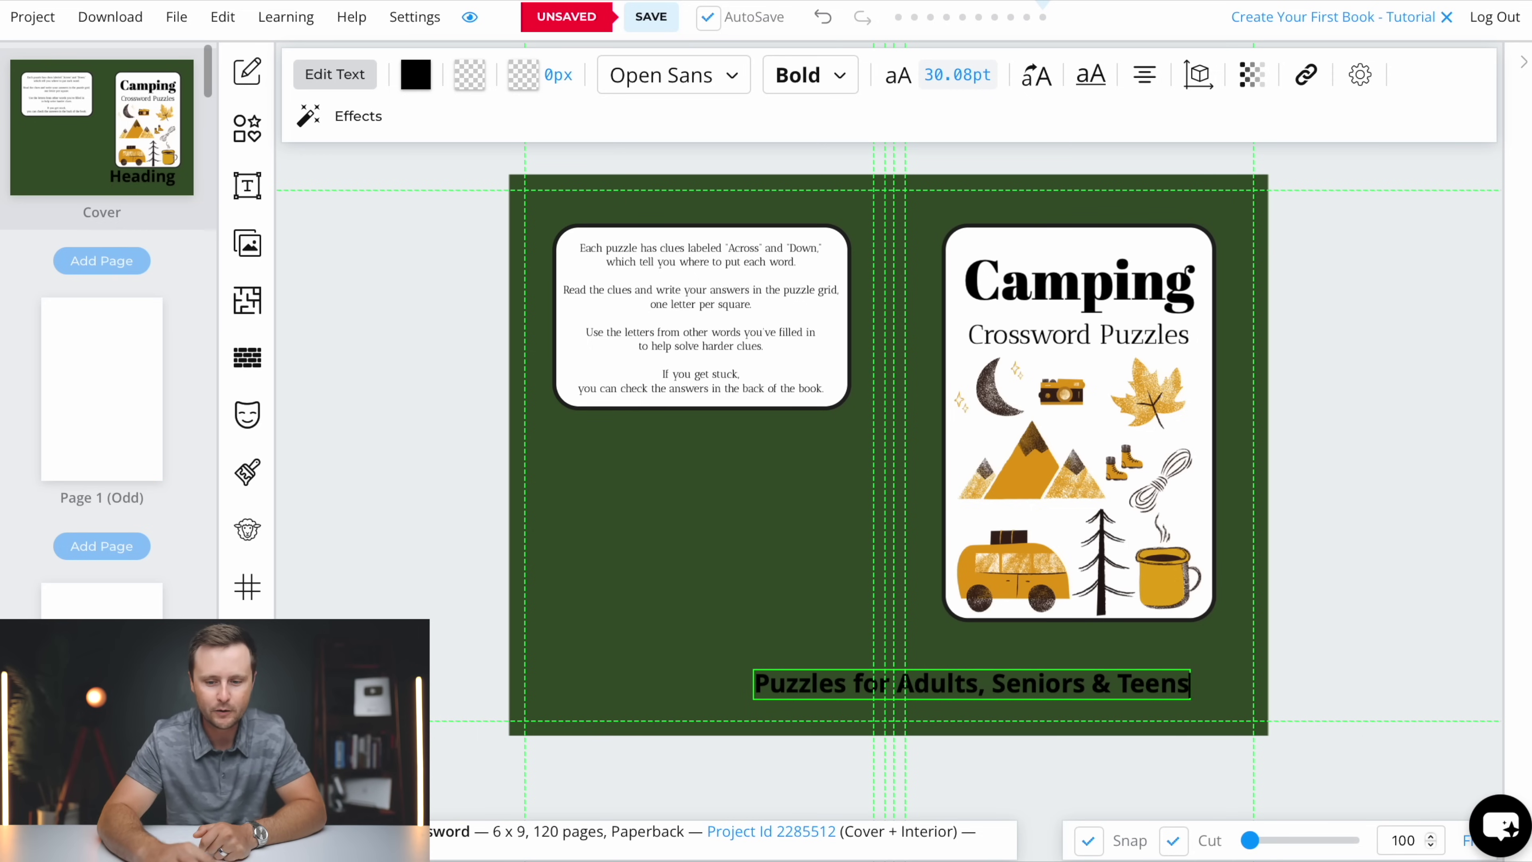
left_click(882, 648)
- Shrink the "Puzzles for Adults, Seniors & Teens" line and center it just below the front cover's white panel
left_click(837, 687)
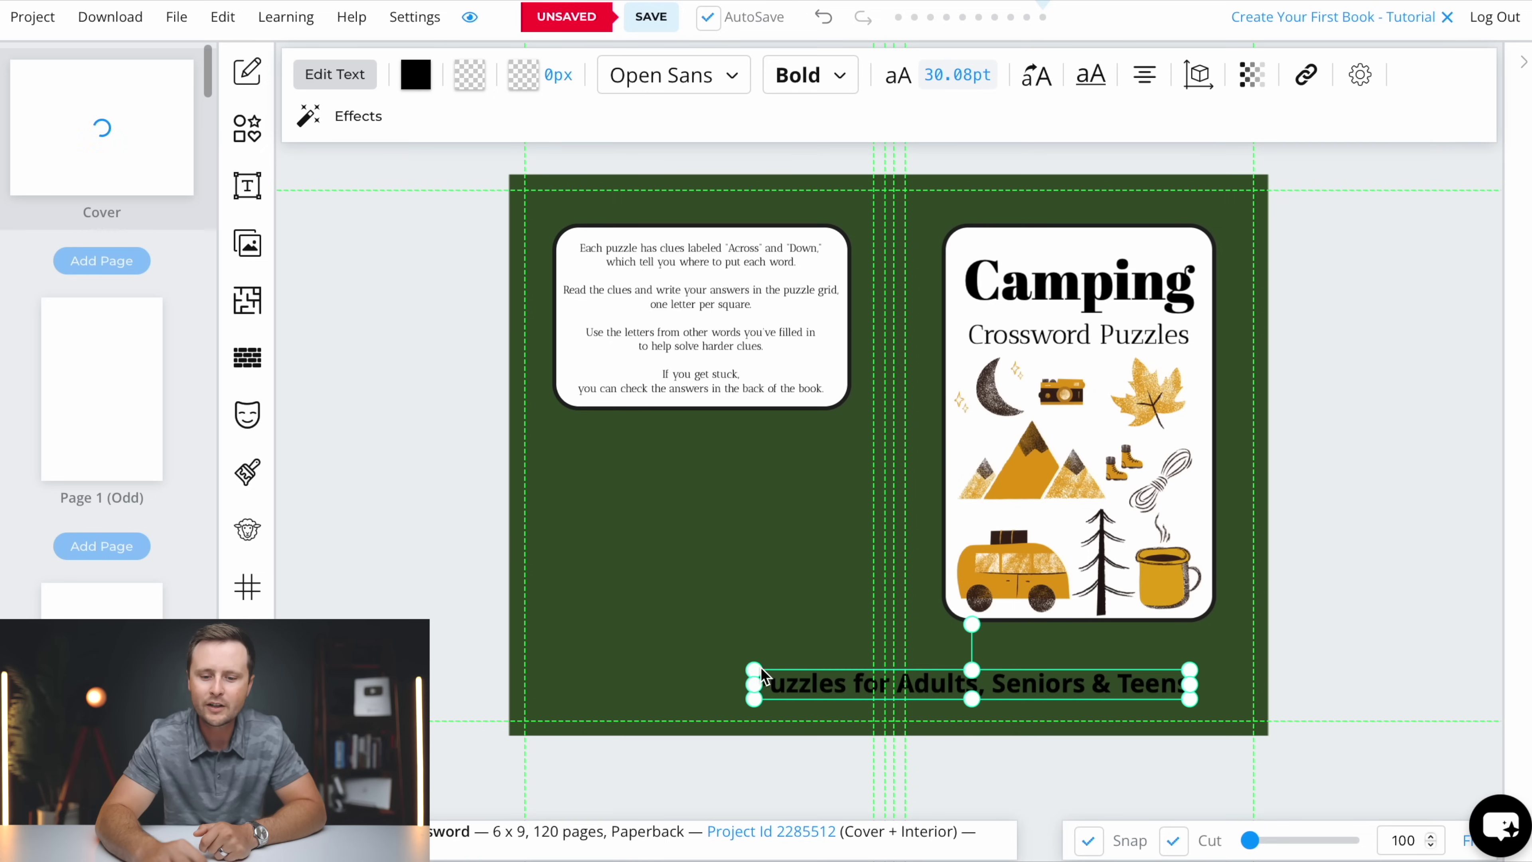
left_click_drag(756, 671, 837, 694)
left_click(1257, 183)
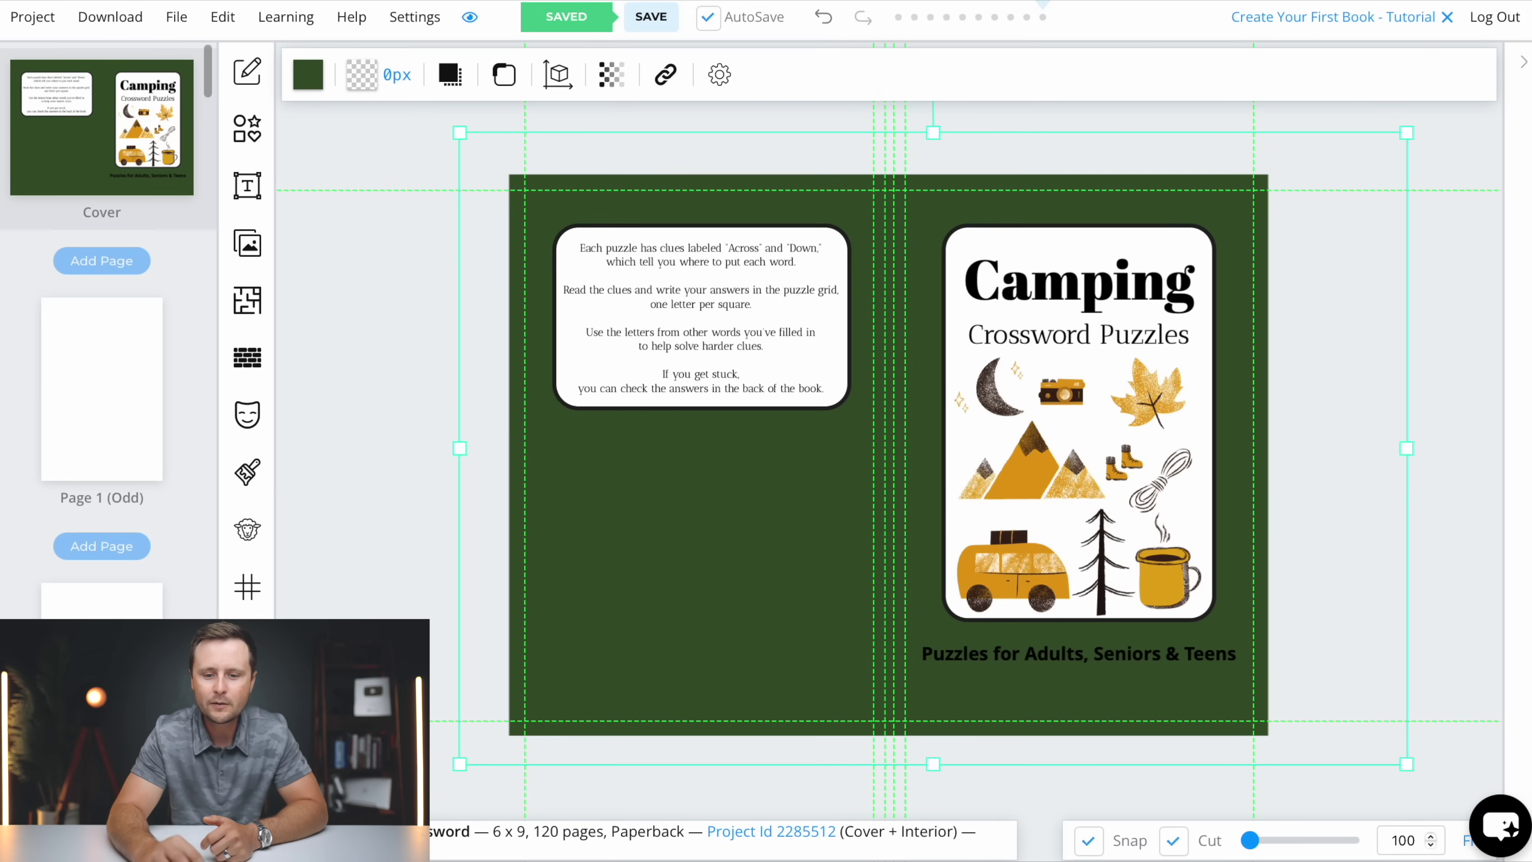
- Add a black rectangle near the cover's lower edge, flatten it into a thin bar and widen it across the spine
left_click(250, 132)
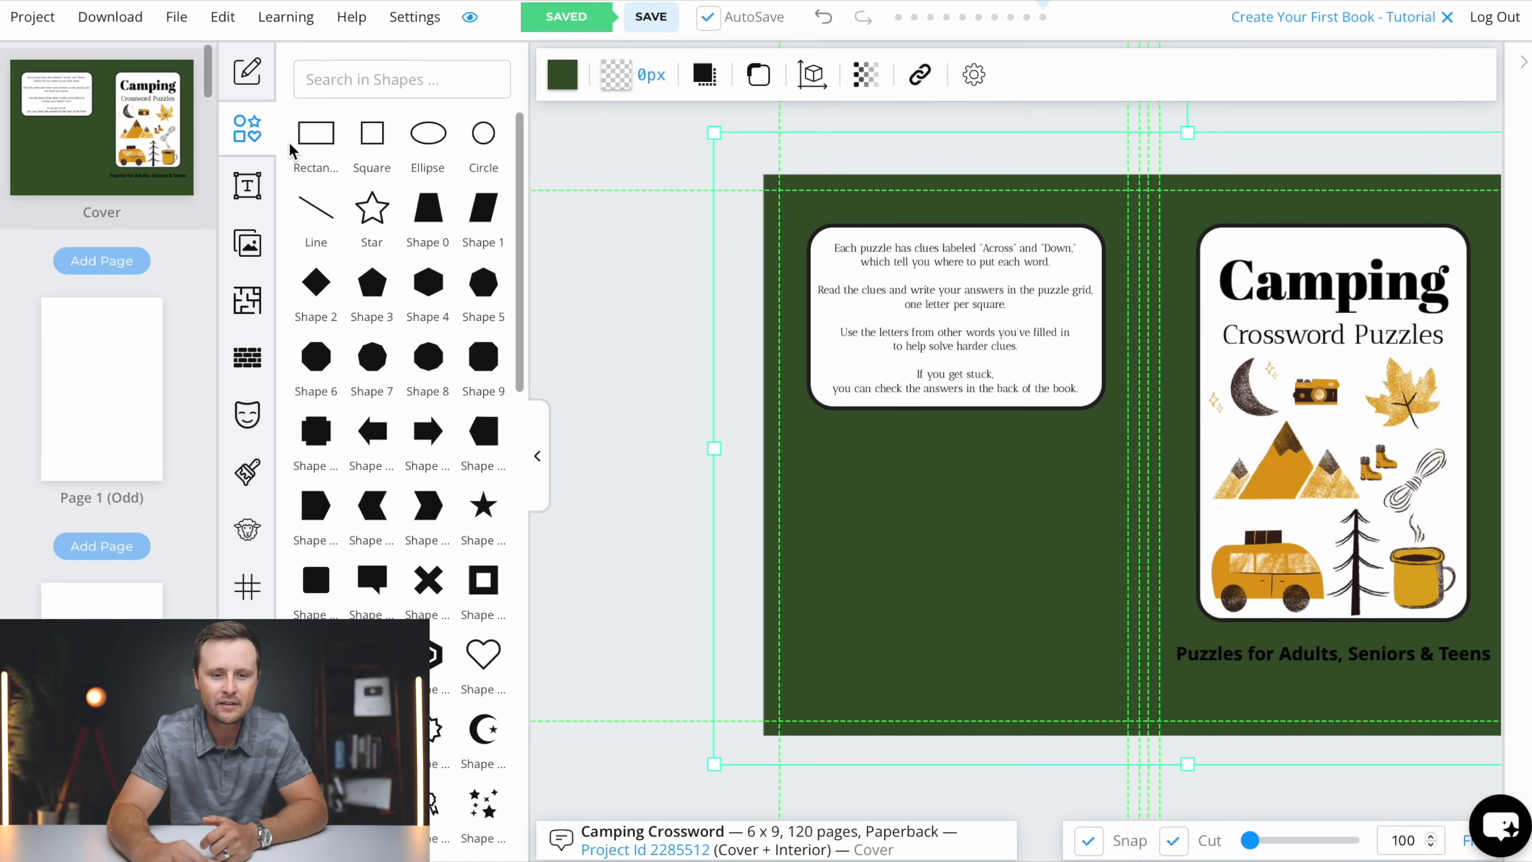
left_click(317, 140)
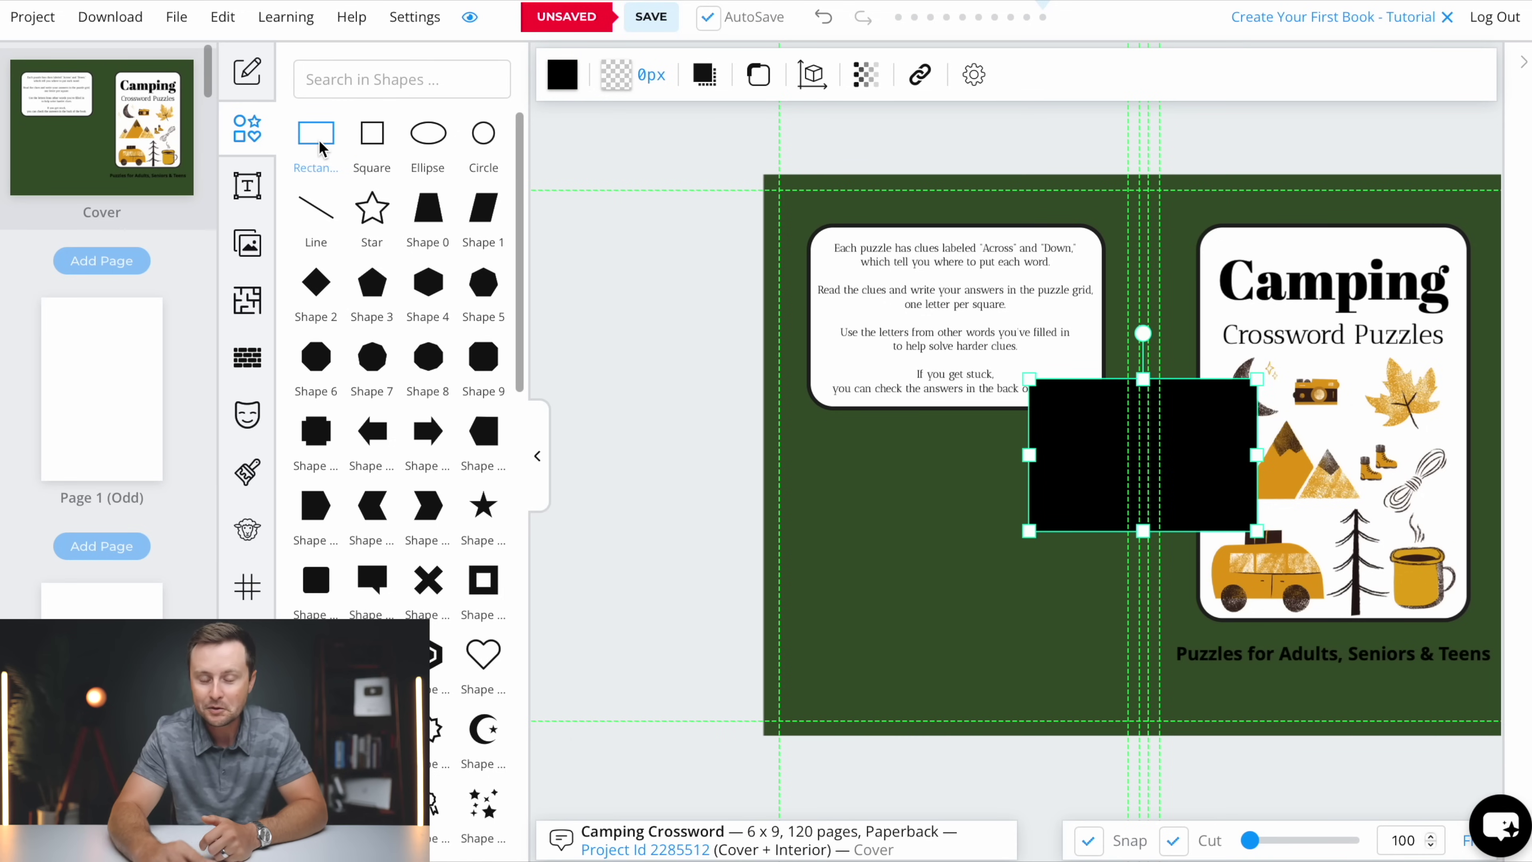
left_click(534, 456)
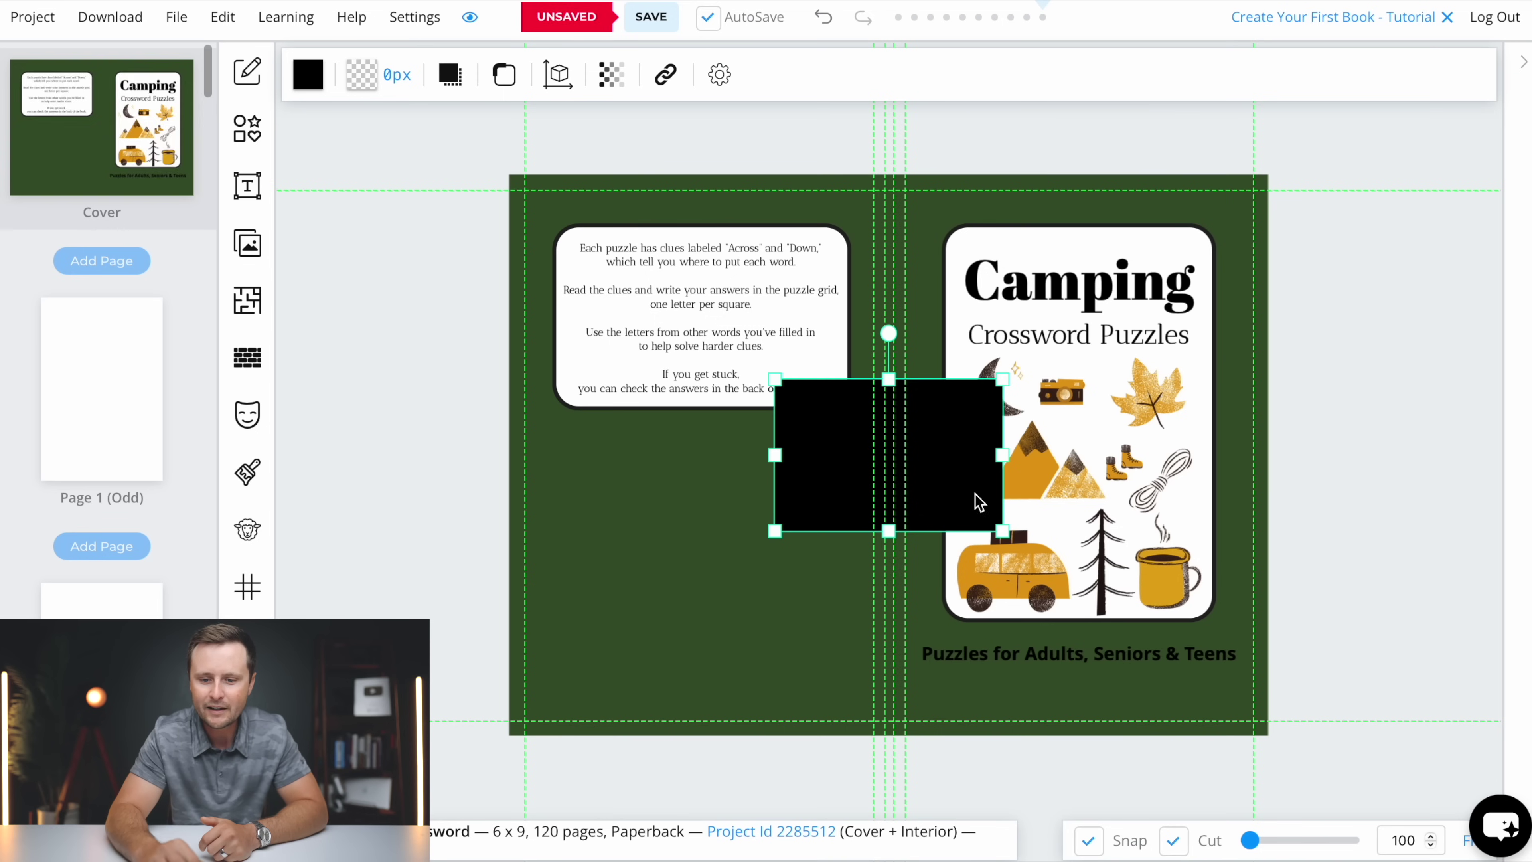
left_click_drag(814, 469, 691, 624)
left_click_drag(767, 536, 770, 647)
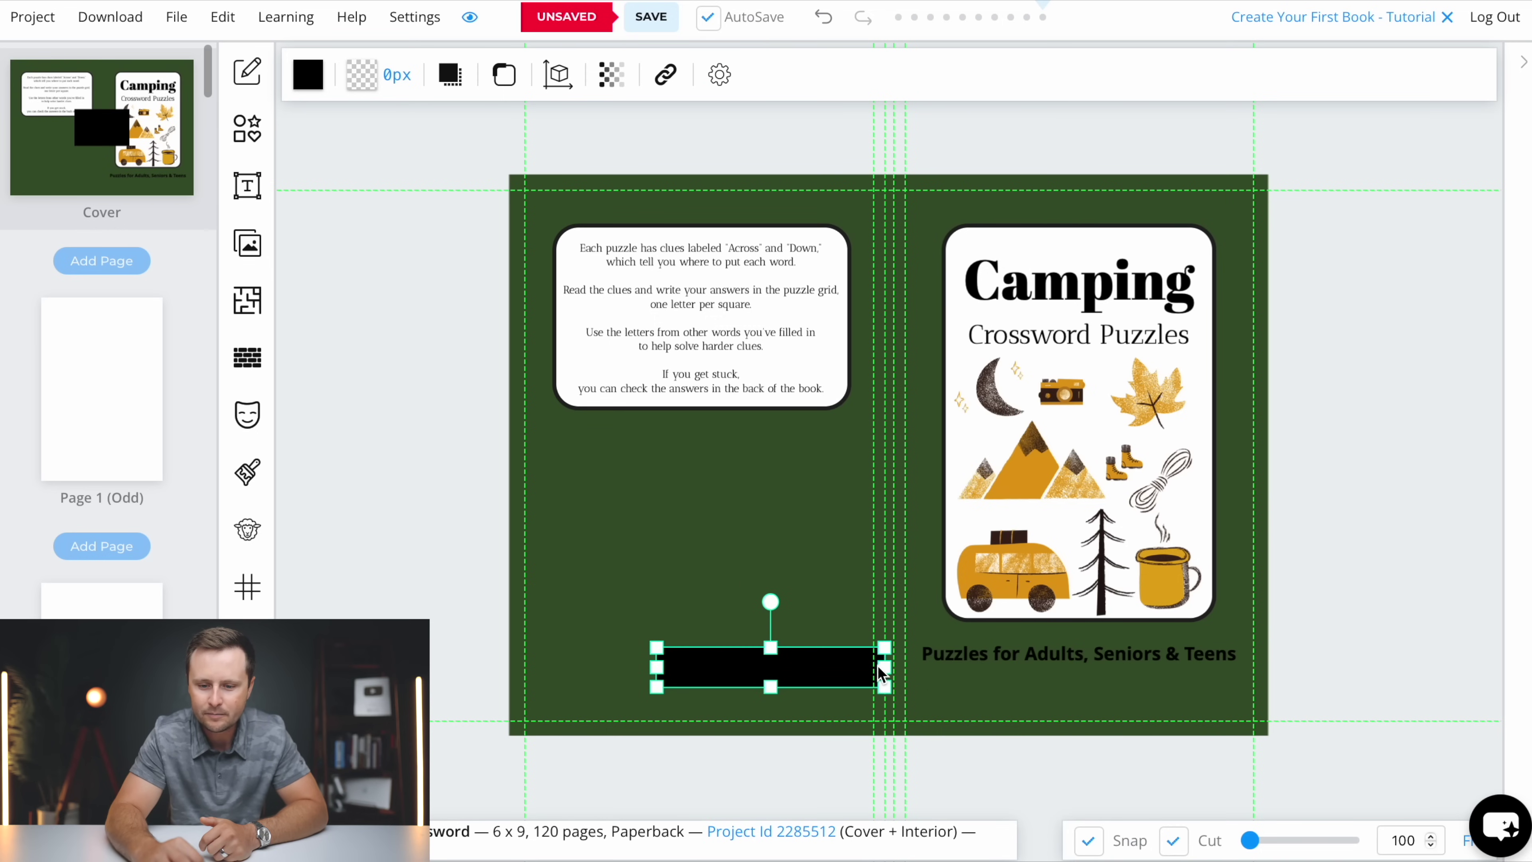
left_click_drag(881, 667, 1019, 667)
- Round the black bar's corners to a 0.3 in radius and move it over the tagline below the front cover's panel
left_click(504, 74)
mouse_move(506, 214)
left_mouse_down()
mouse_move(547, 212)
mouse_move(523, 213)
left_mouse_up()
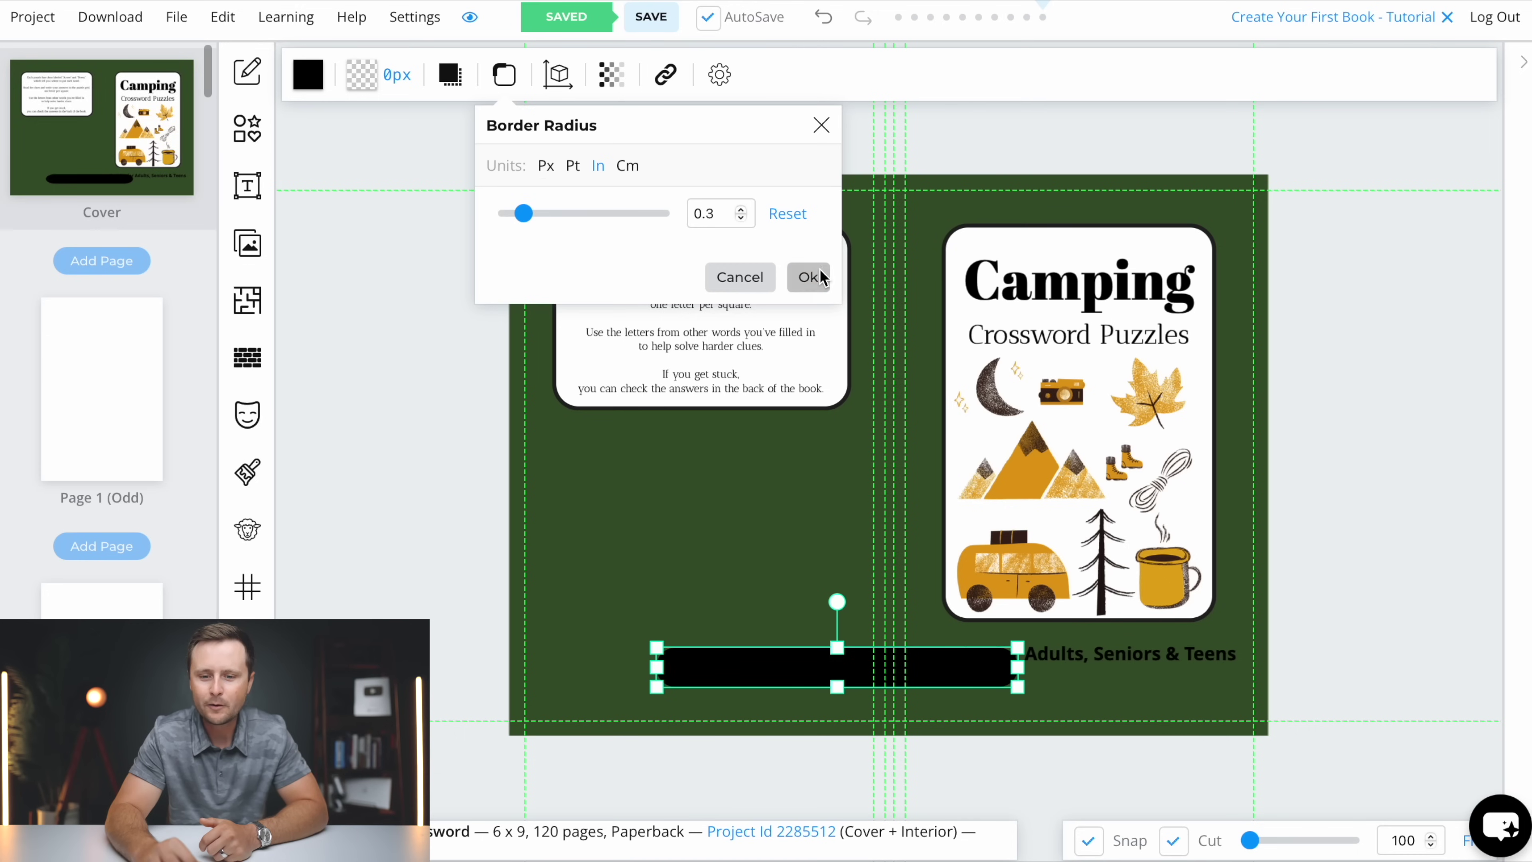
left_click(809, 277)
left_click_drag(747, 659, 988, 652)
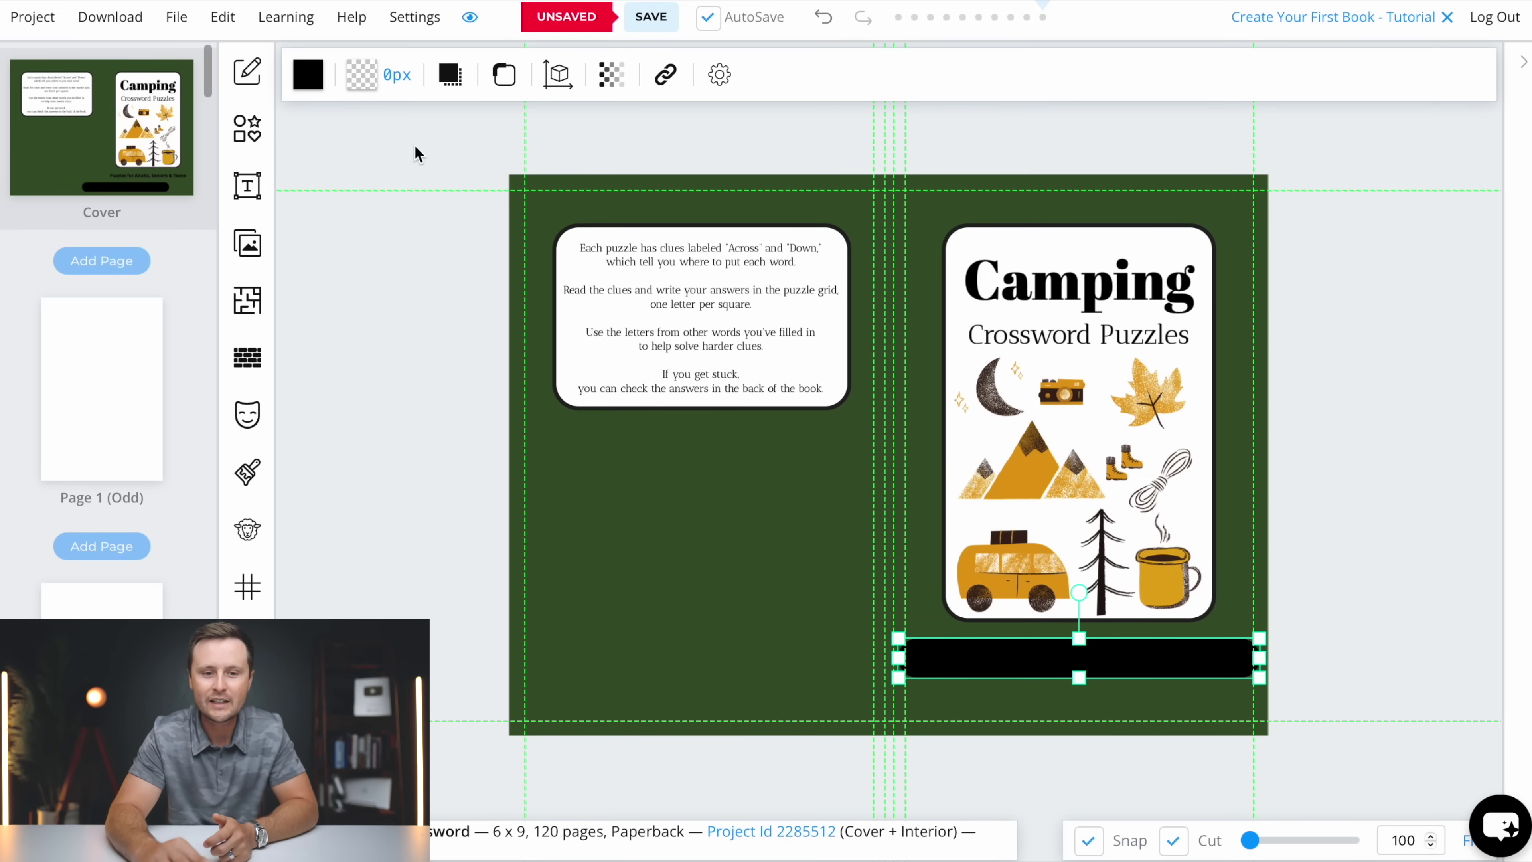
- Fill the rounded bar with white and layer it directly behind the "Puzzles for Adults, Seniors & Teens" text
left_click(310, 75)
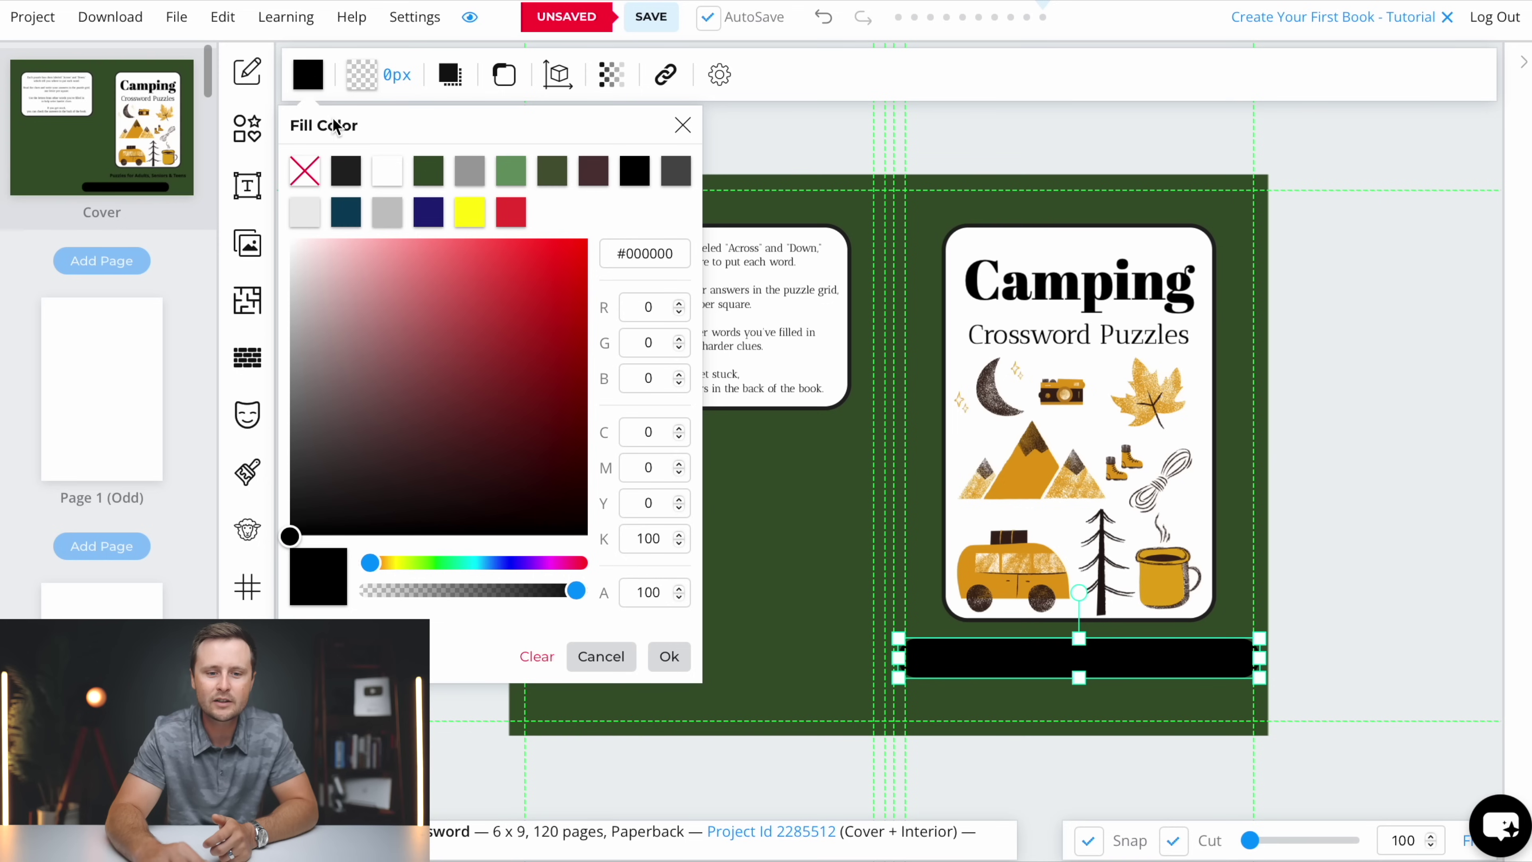
left_click(388, 171)
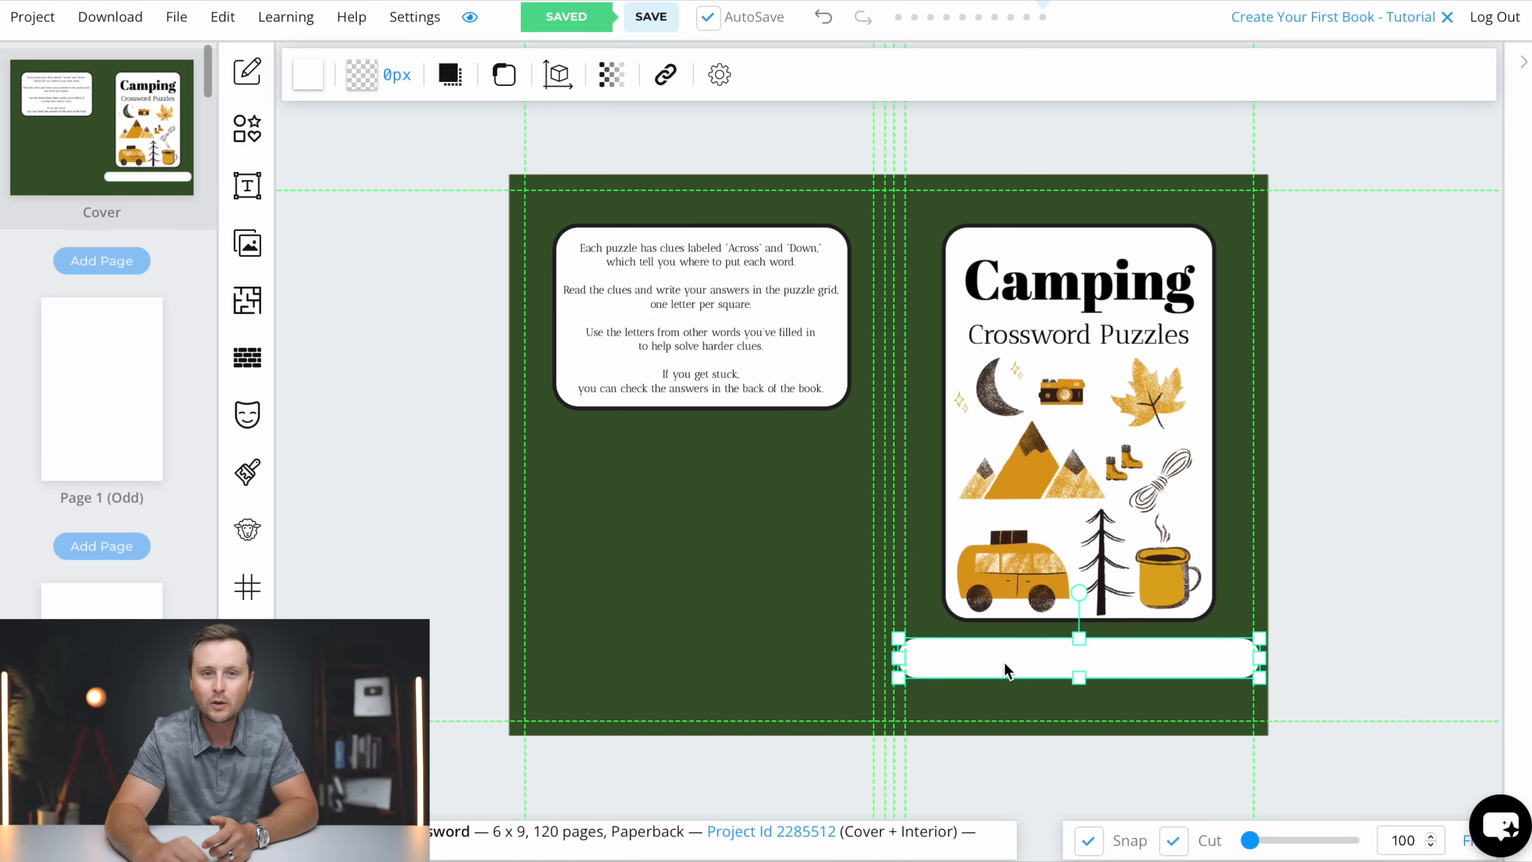
left_click(1523, 67)
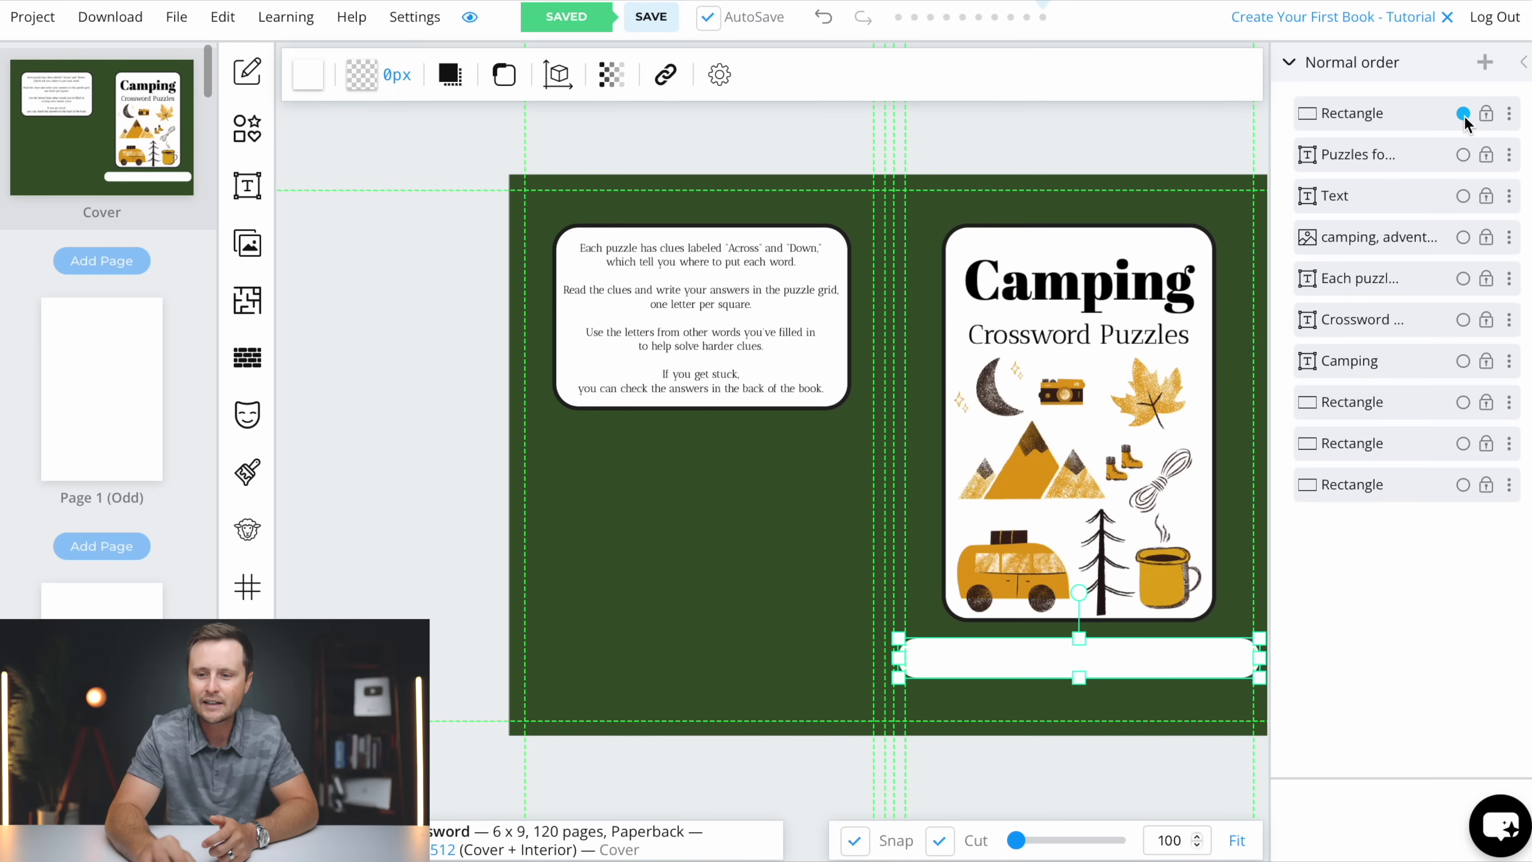
left_click_drag(1310, 115, 1315, 175)
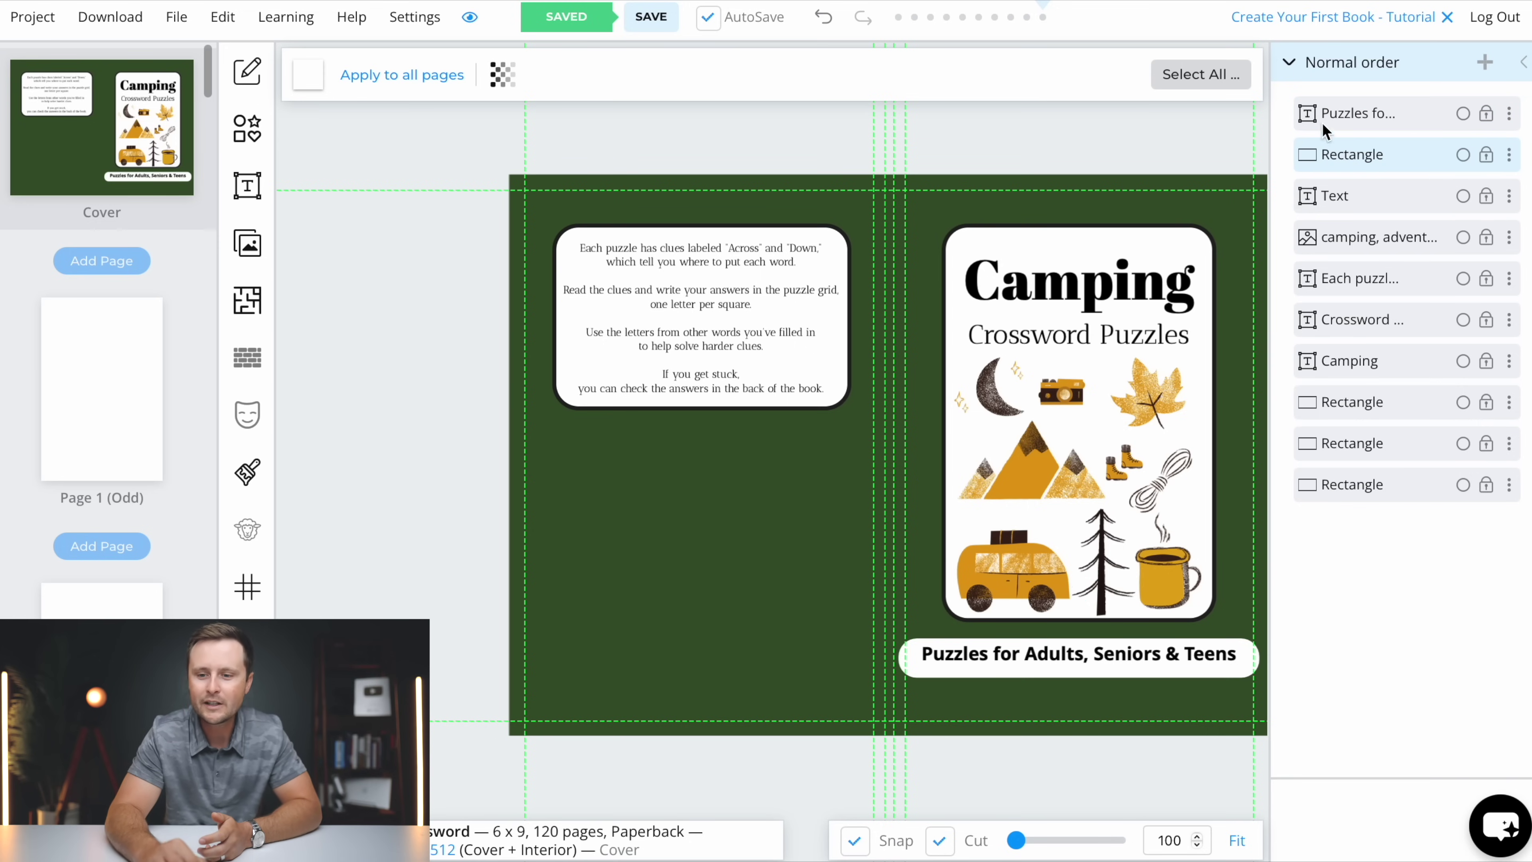
left_click(1524, 62)
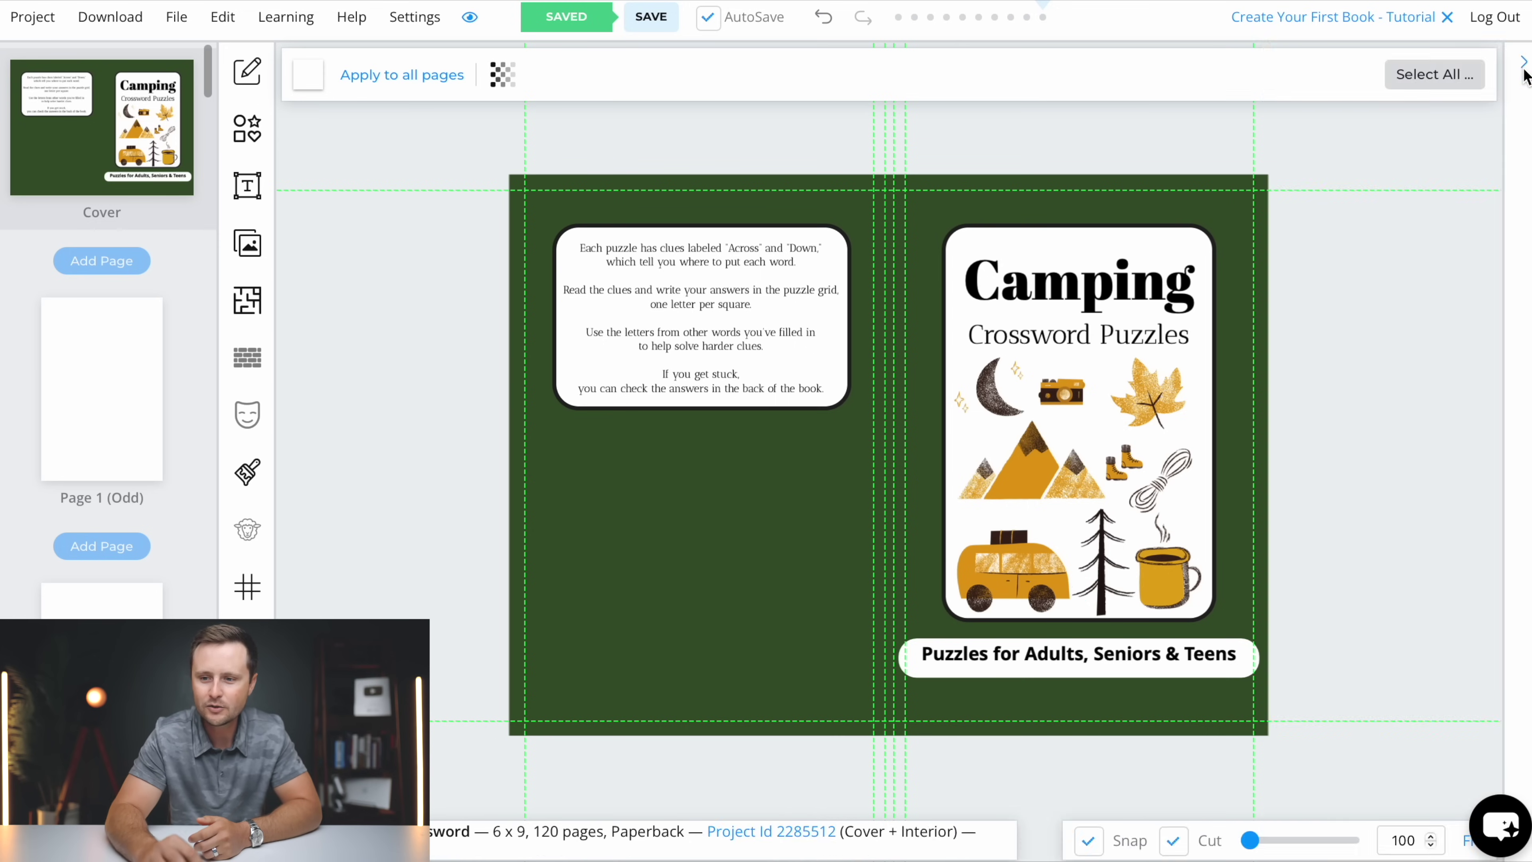
- Narrow the white bar from both ends to fit the tagline, and center the tagline vertically inside it
left_click(1016, 673)
left_click_drag(1016, 673, 1032, 673)
left_click_drag(1275, 656, 1244, 656)
left_click(1299, 671)
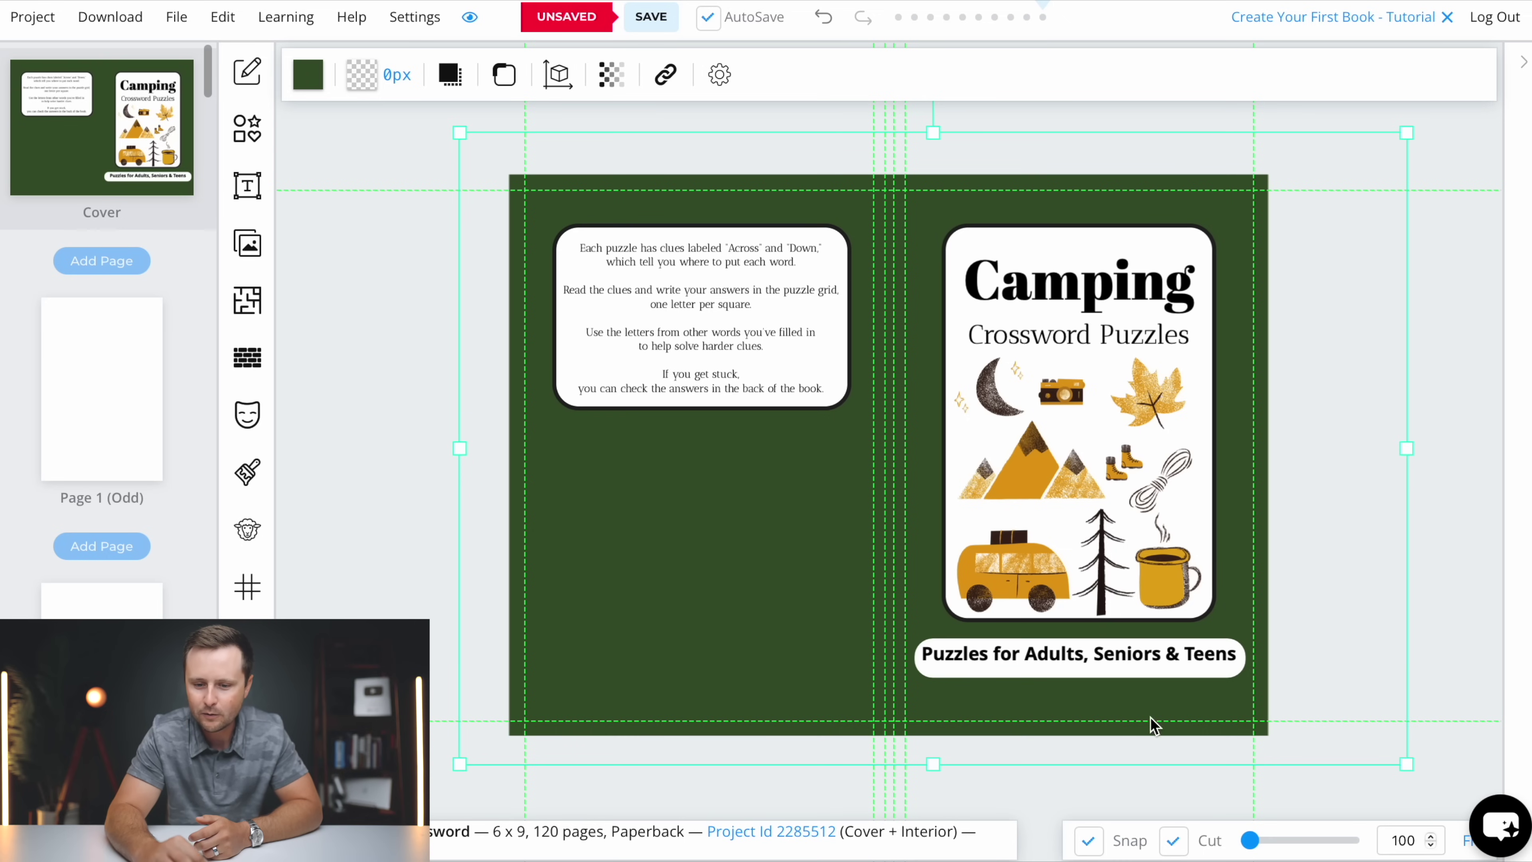
left_click(1072, 664)
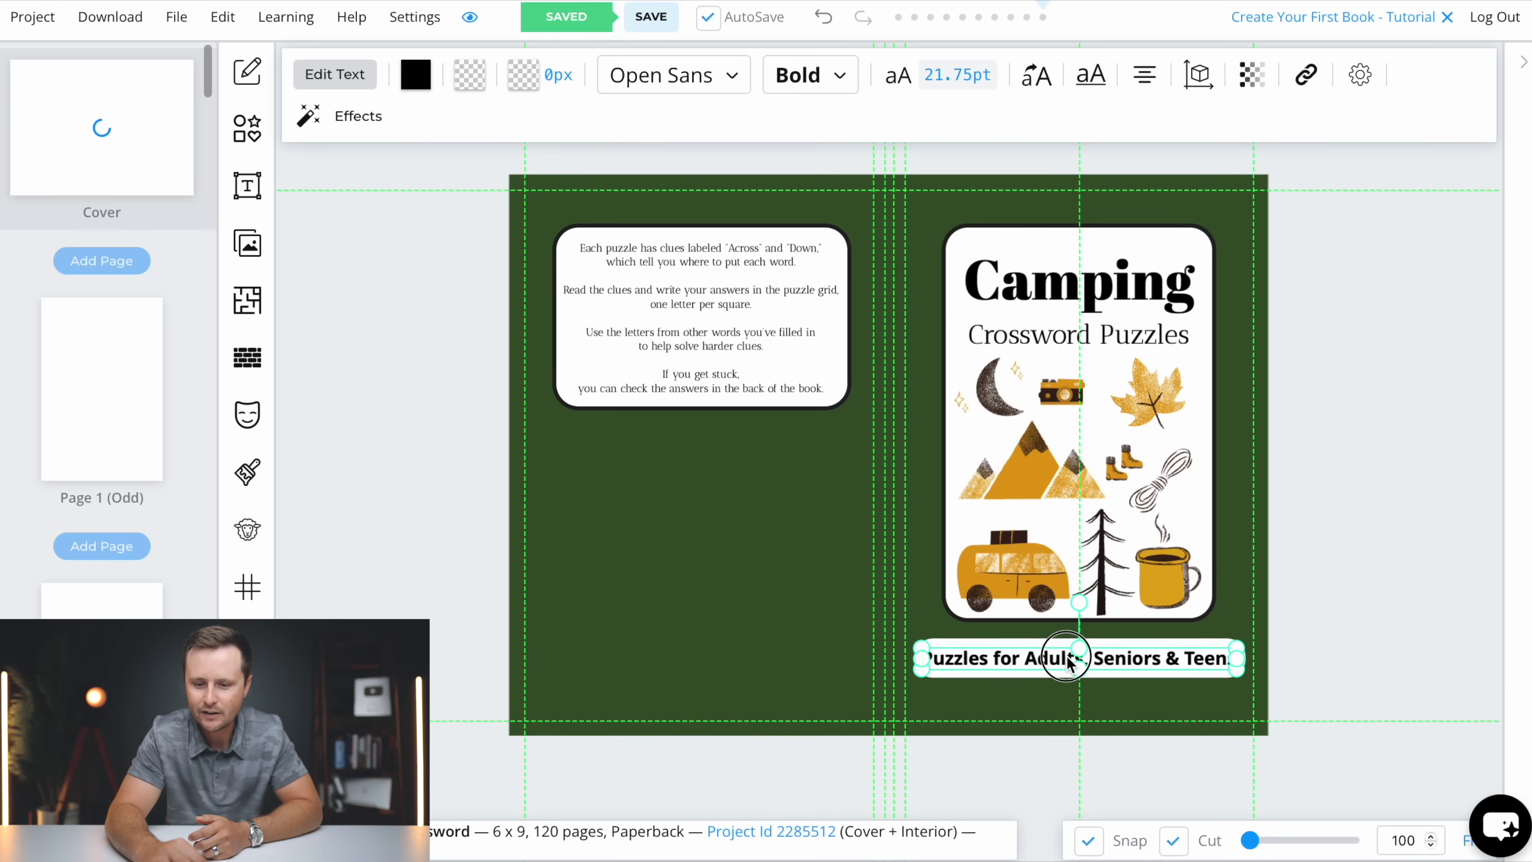
left_click(1406, 637)
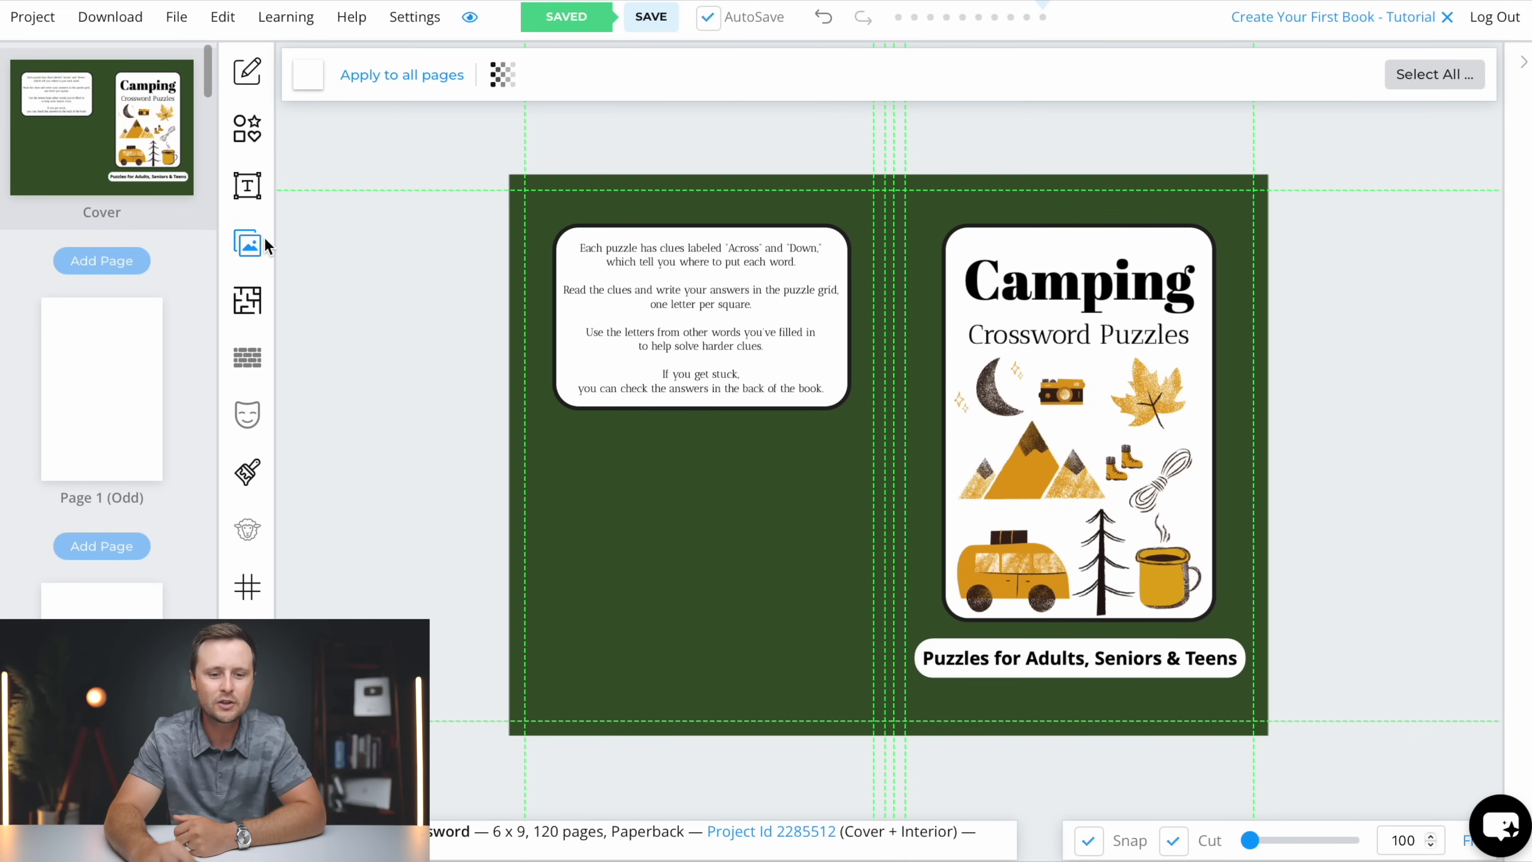
- Search Pixabay for "badge", insert the blue starburst badge, and place it small over the left edge of the front cover's panel
left_click(247, 244)
triple_click(207, 128)
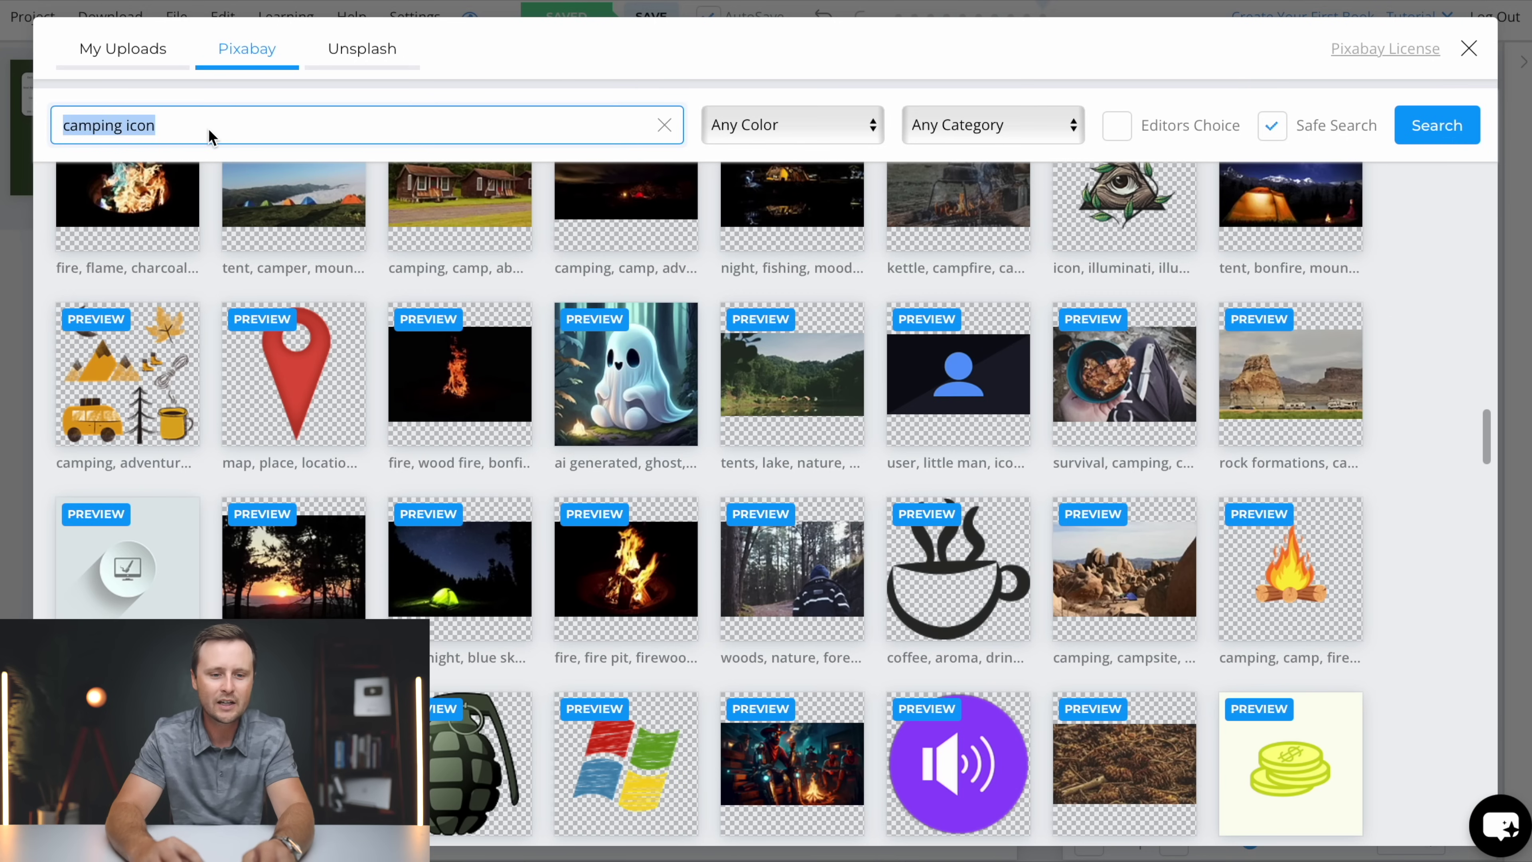
type("badge")
key("Return")
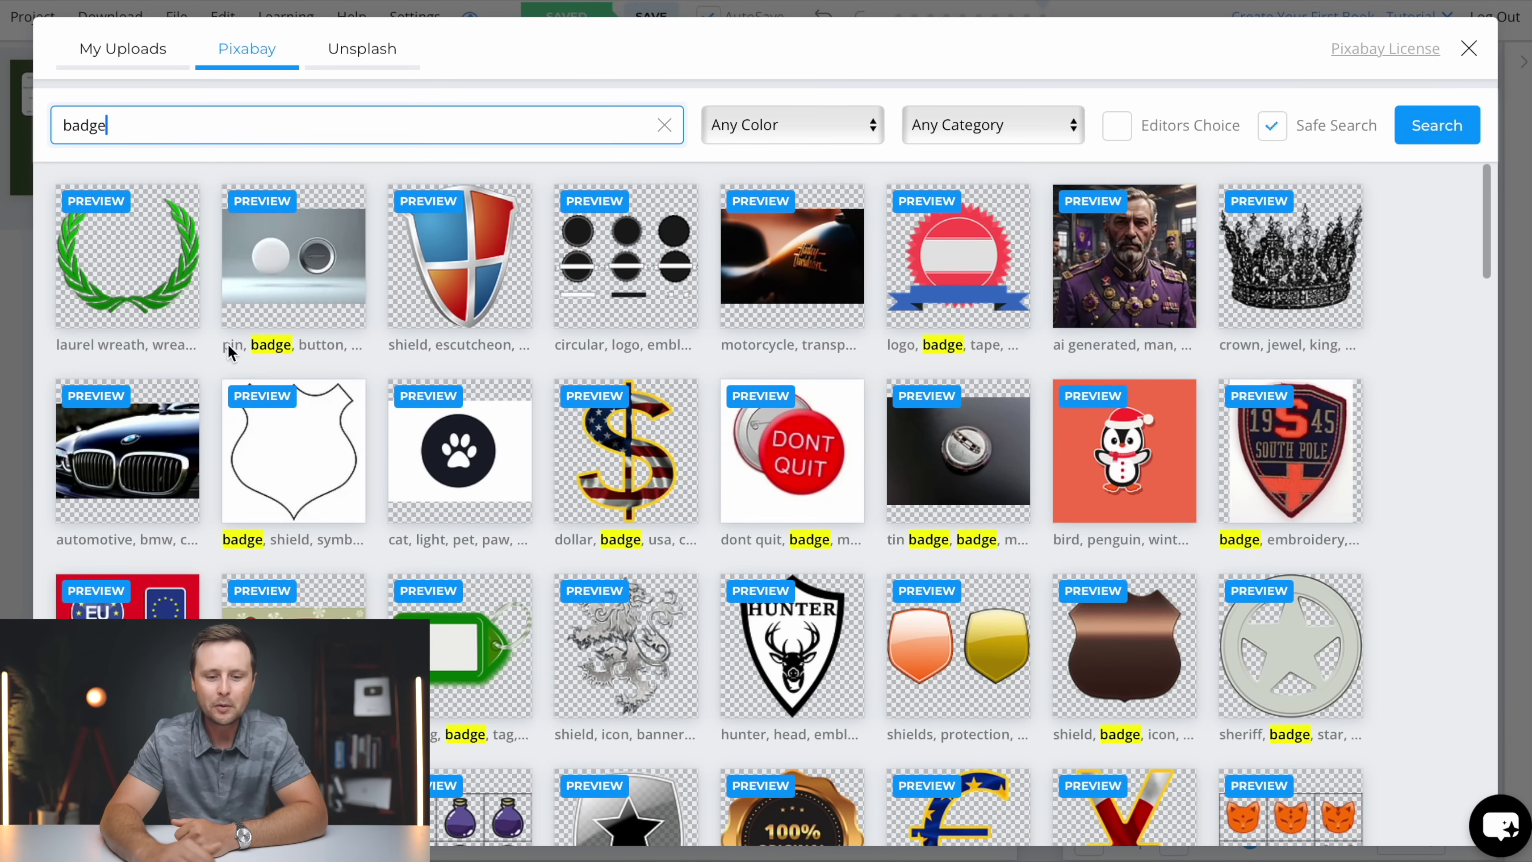
scroll(919, 517, "down", 15)
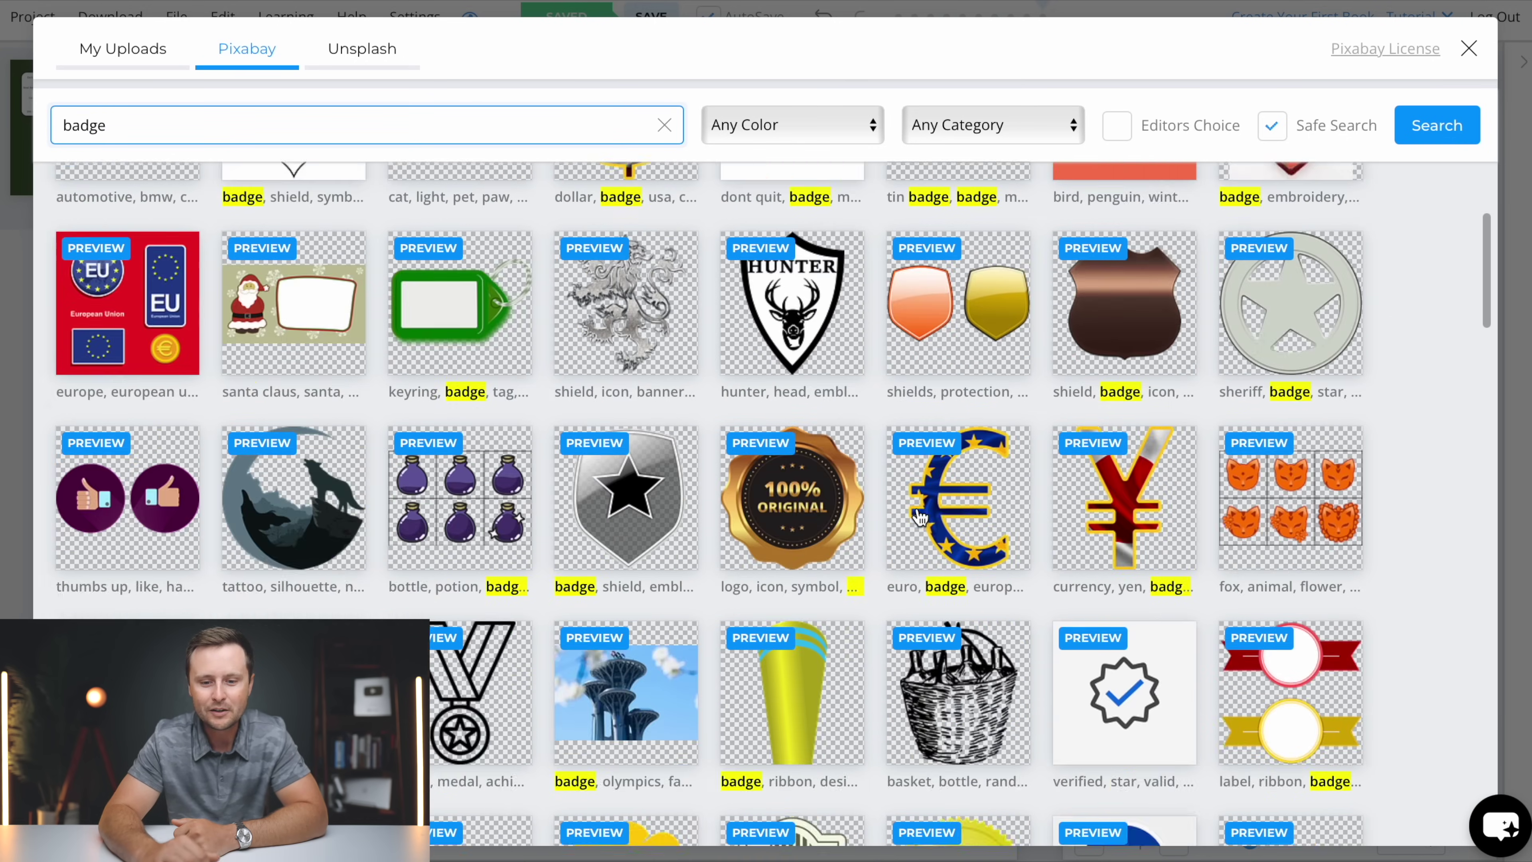
scroll(695, 459, "down", 15)
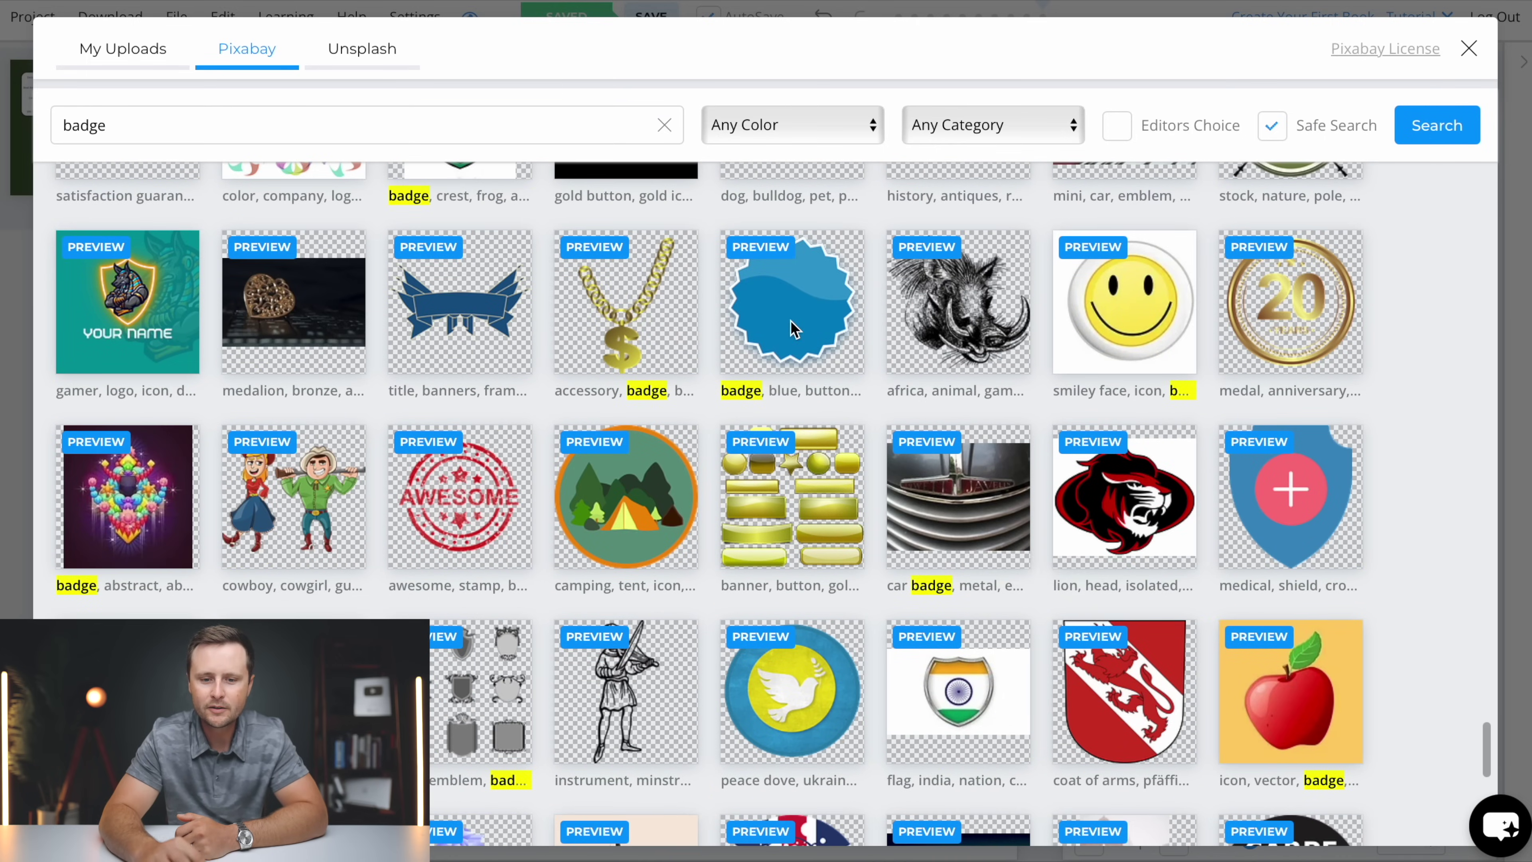
left_click(794, 329)
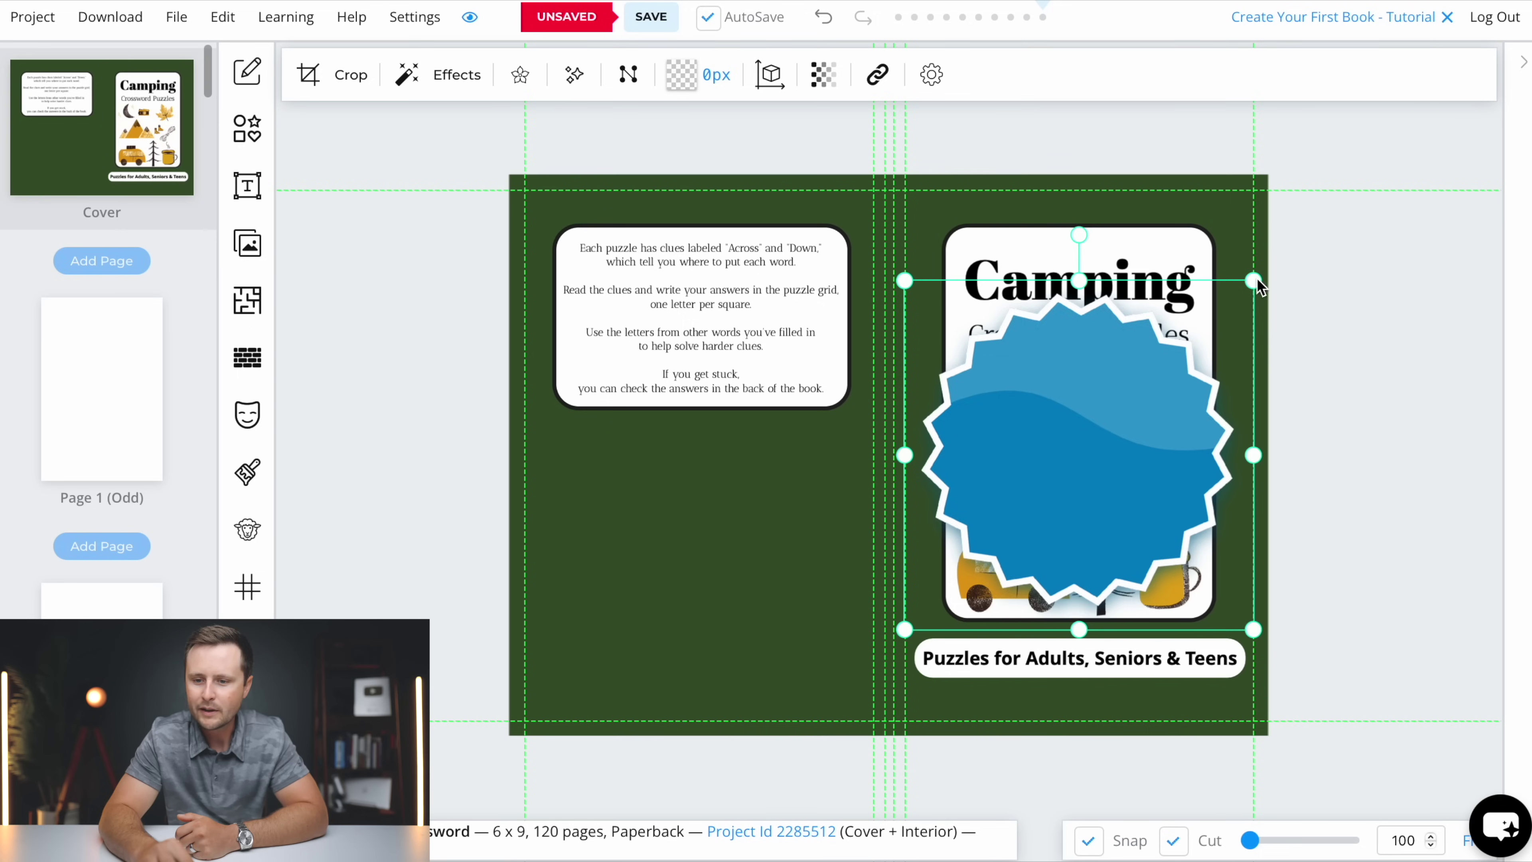
left_click_drag(1258, 280, 1007, 531)
left_click_drag(959, 583, 999, 431)
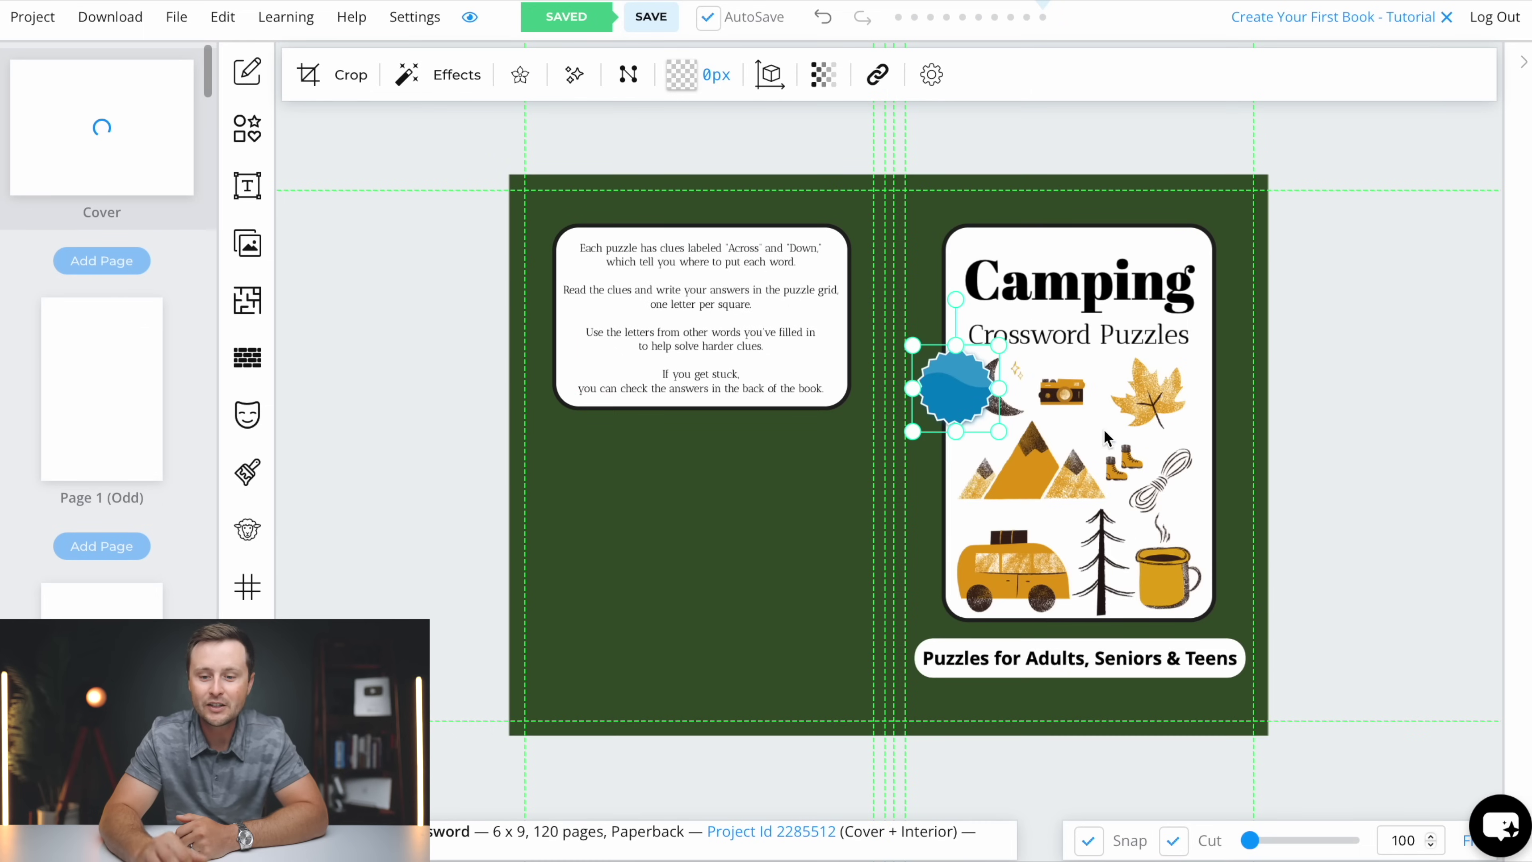
- Add a "50+" heading at 32.67 pt on the upper part of the blue badge and tilt it slightly counterclockwise
left_click(246, 185)
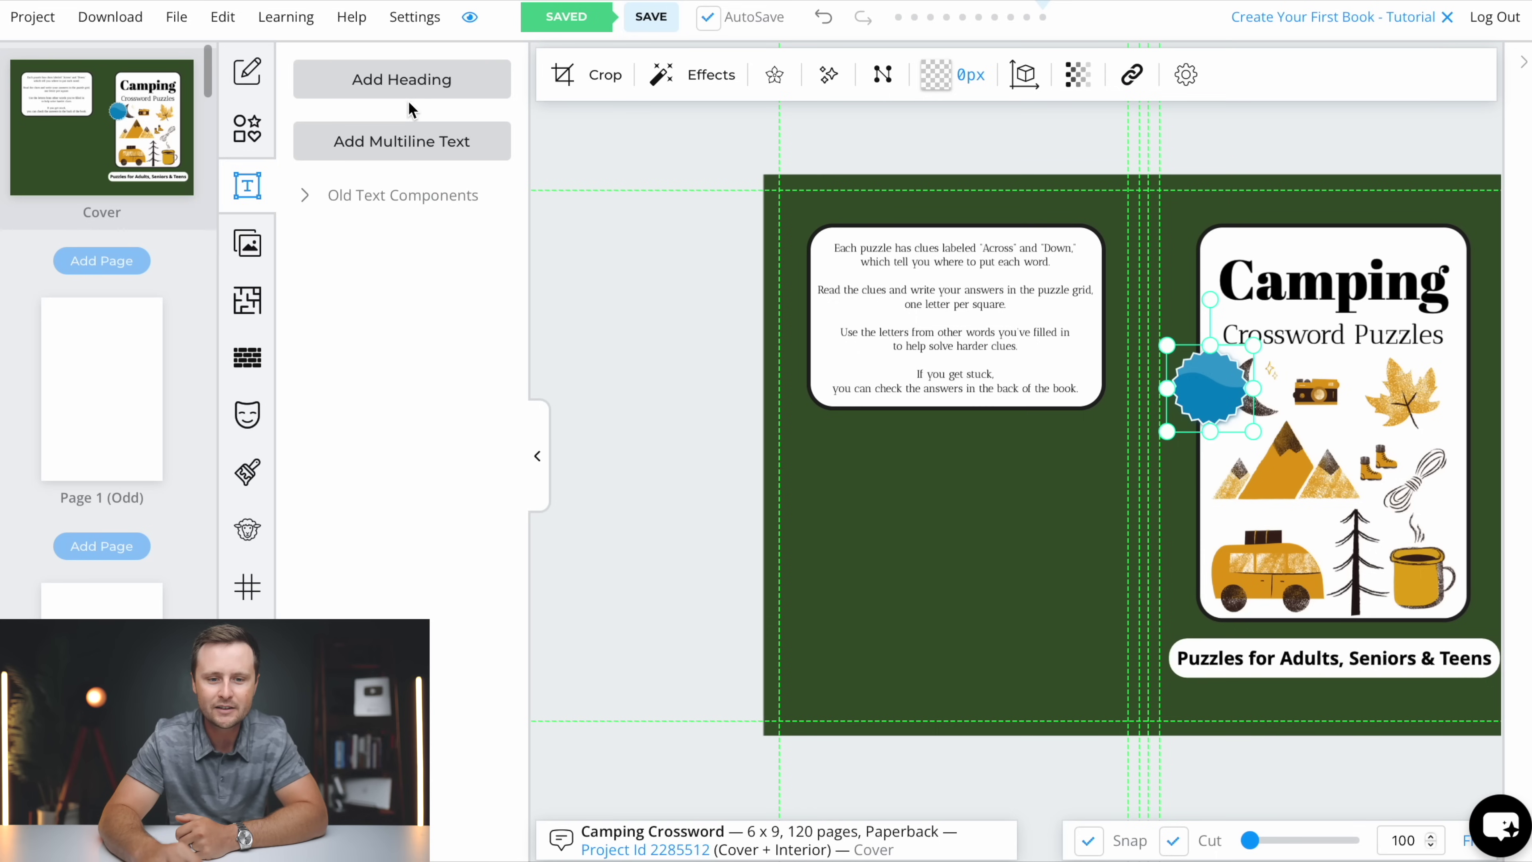
left_click(406, 84)
left_click(537, 476)
left_click_drag(1021, 499, 952, 386)
double_click(790, 433)
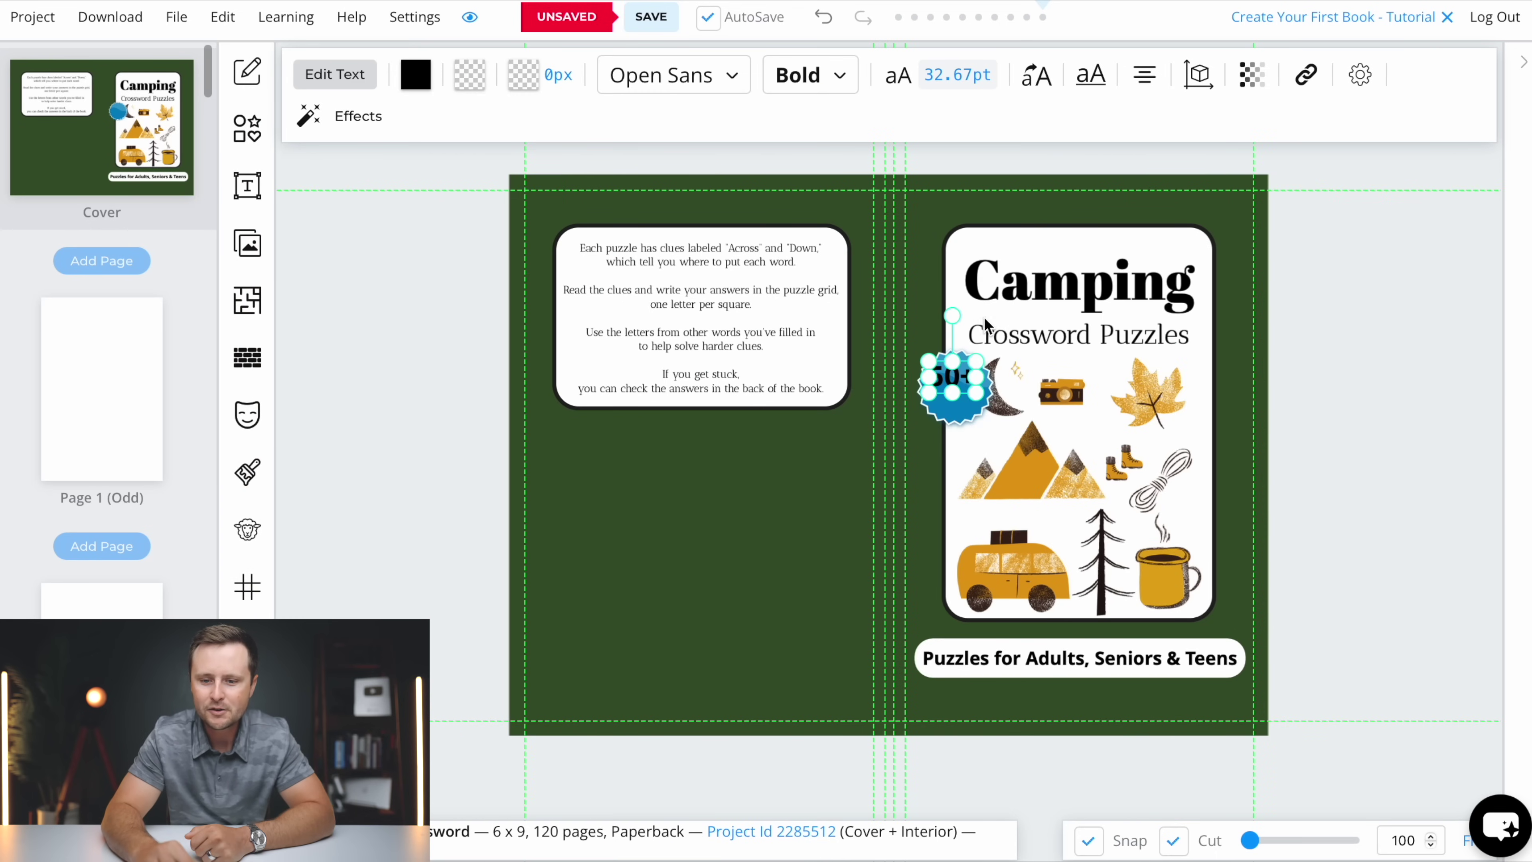
left_click_drag(953, 317, 942, 320)
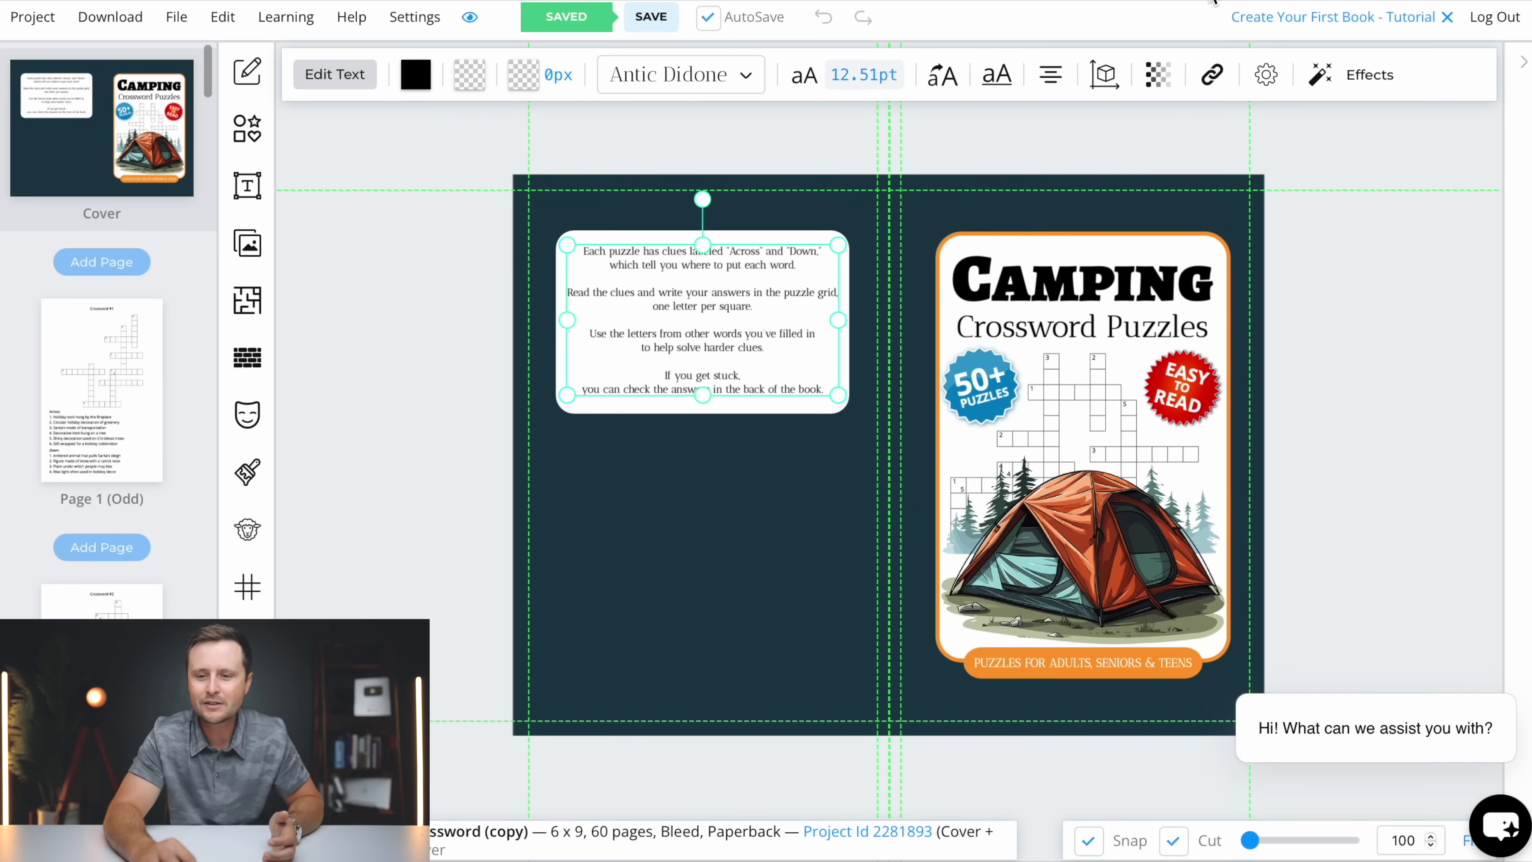
- Delete the "50+" text and the blue badge from the front cover
left_click(1427, 489)
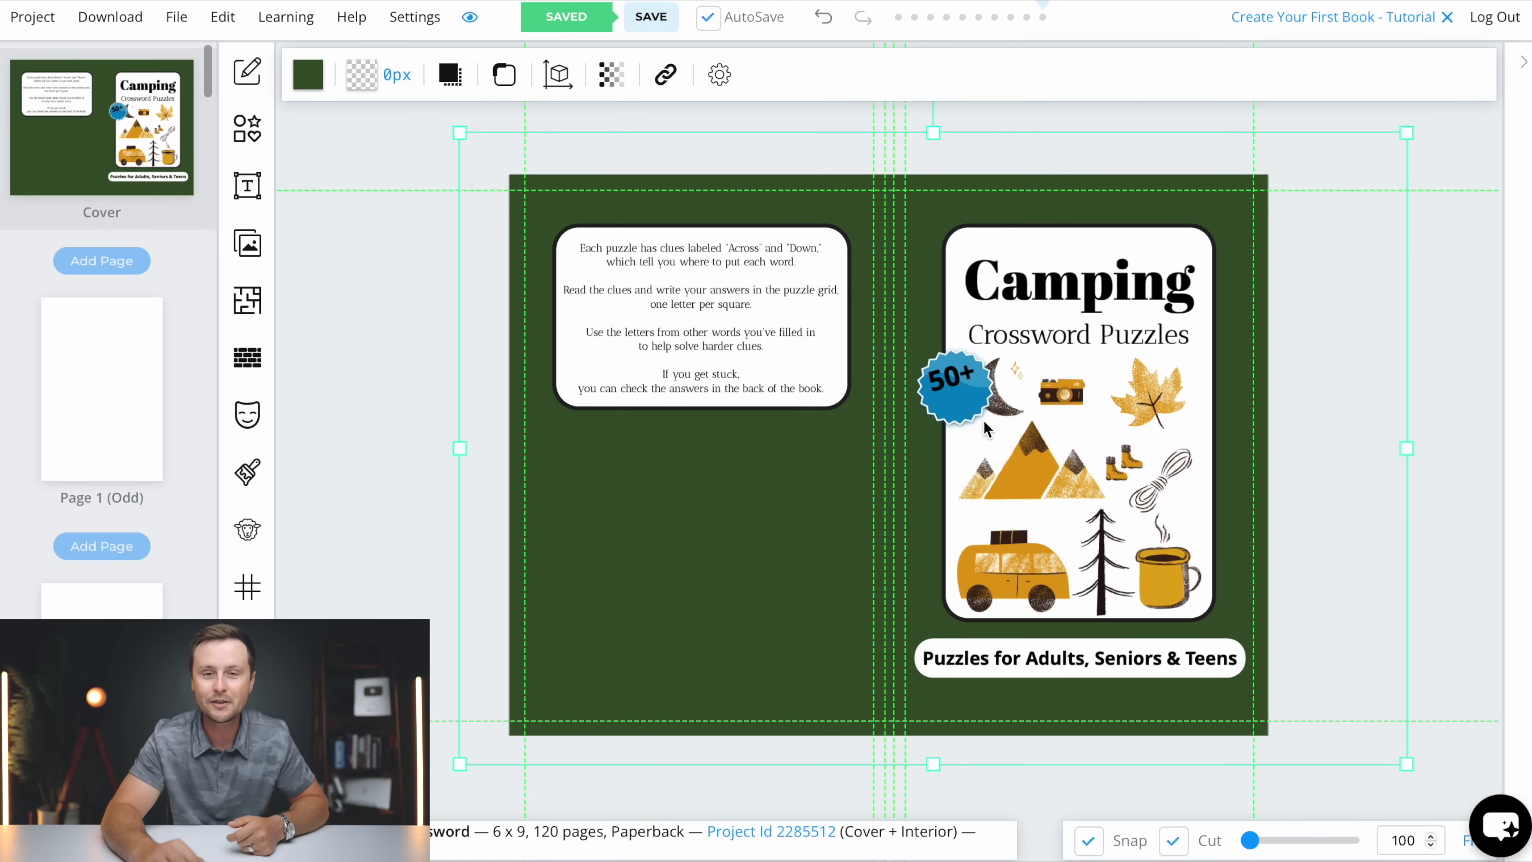
left_click(948, 377)
key("Delete")
left_click(955, 388)
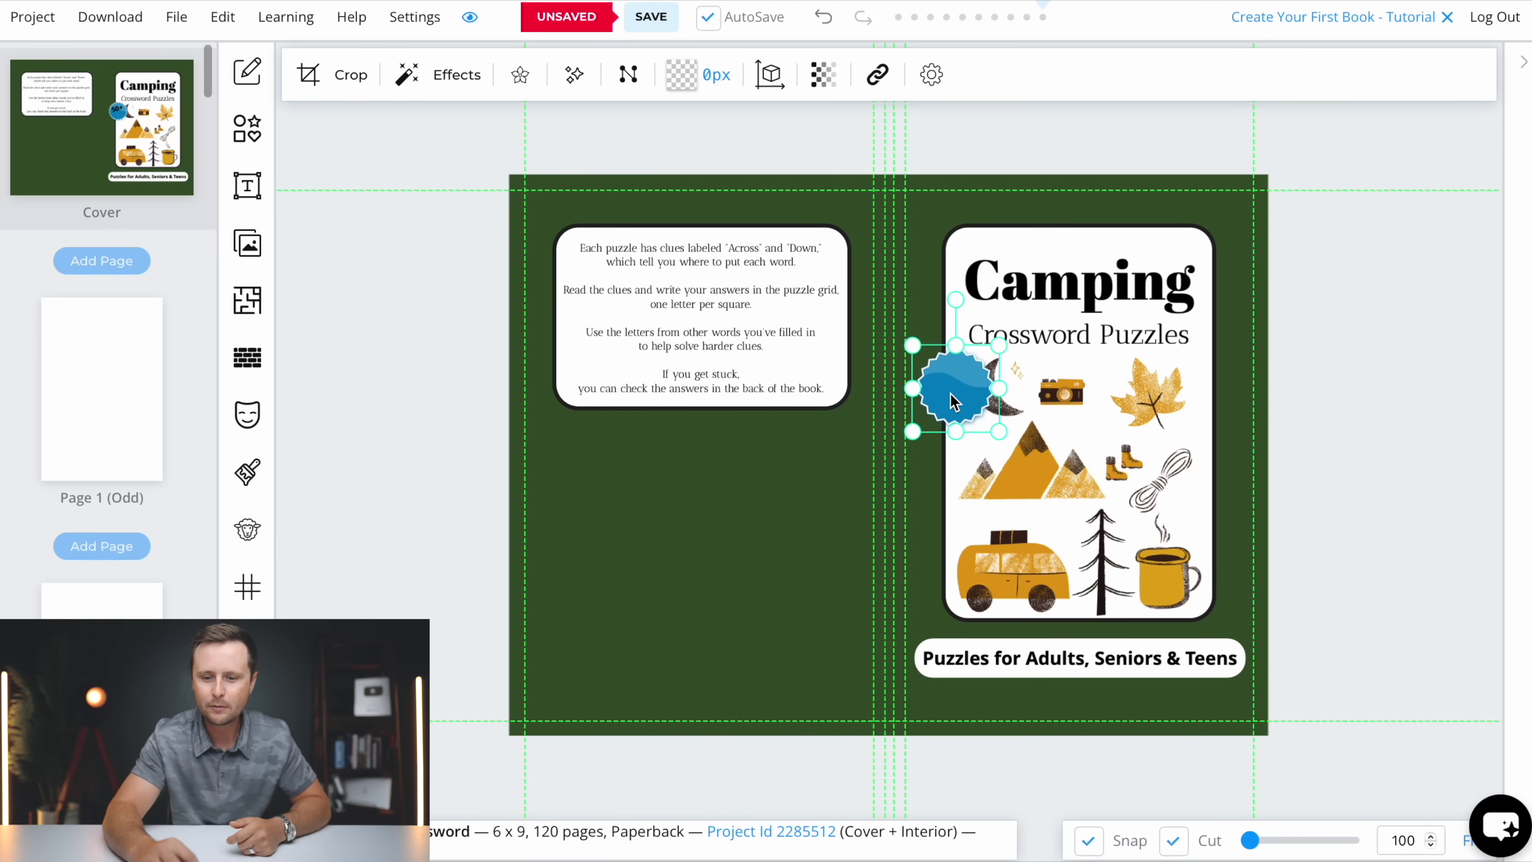
key("Delete")
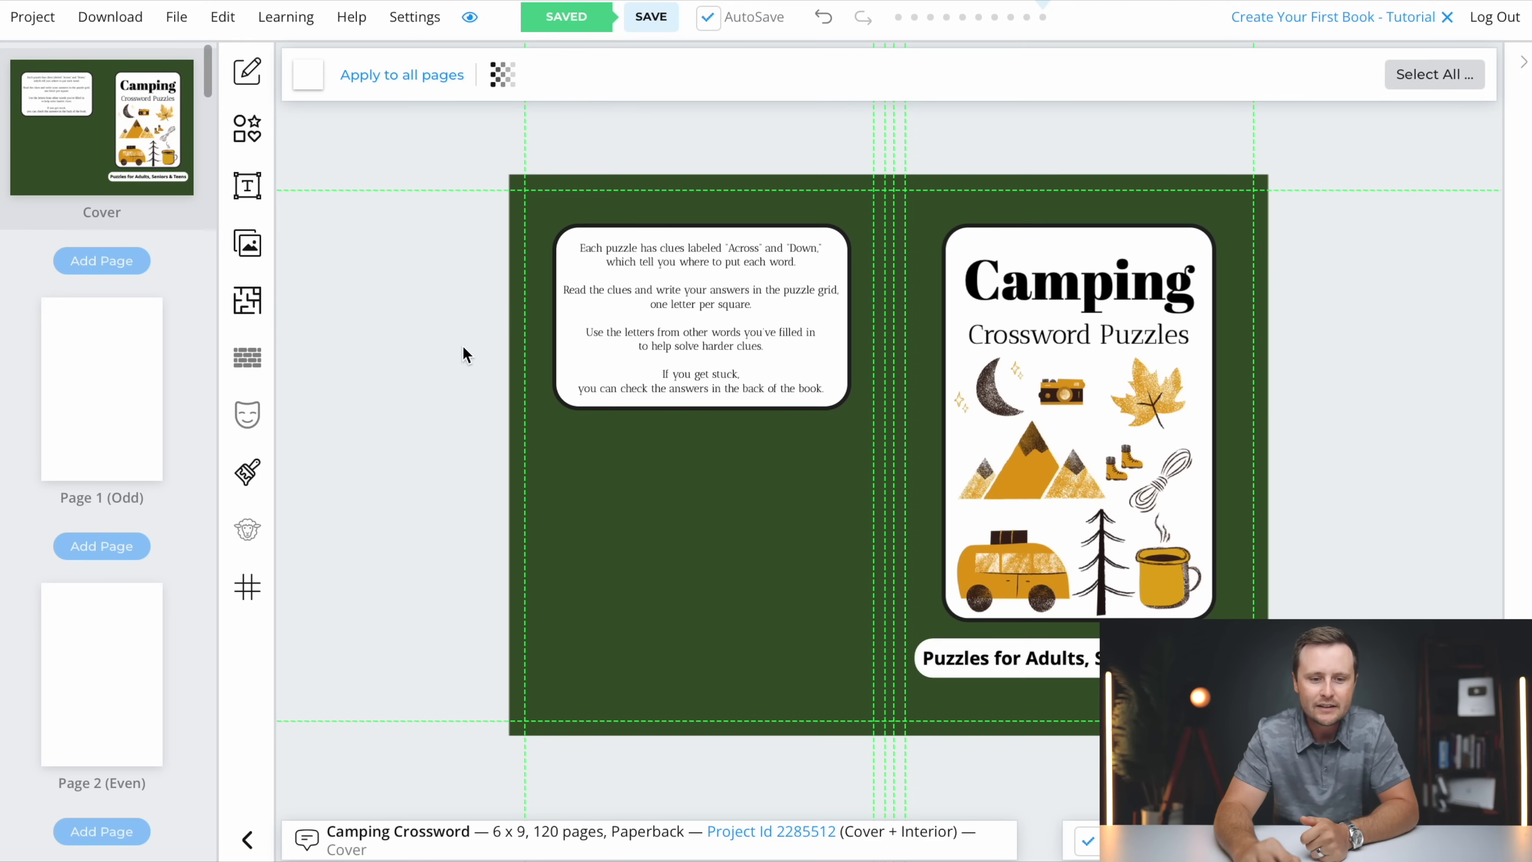
- Browse the Interior Templates Library to examine the available page, puzzle, maze and planner templates
left_click(246, 301)
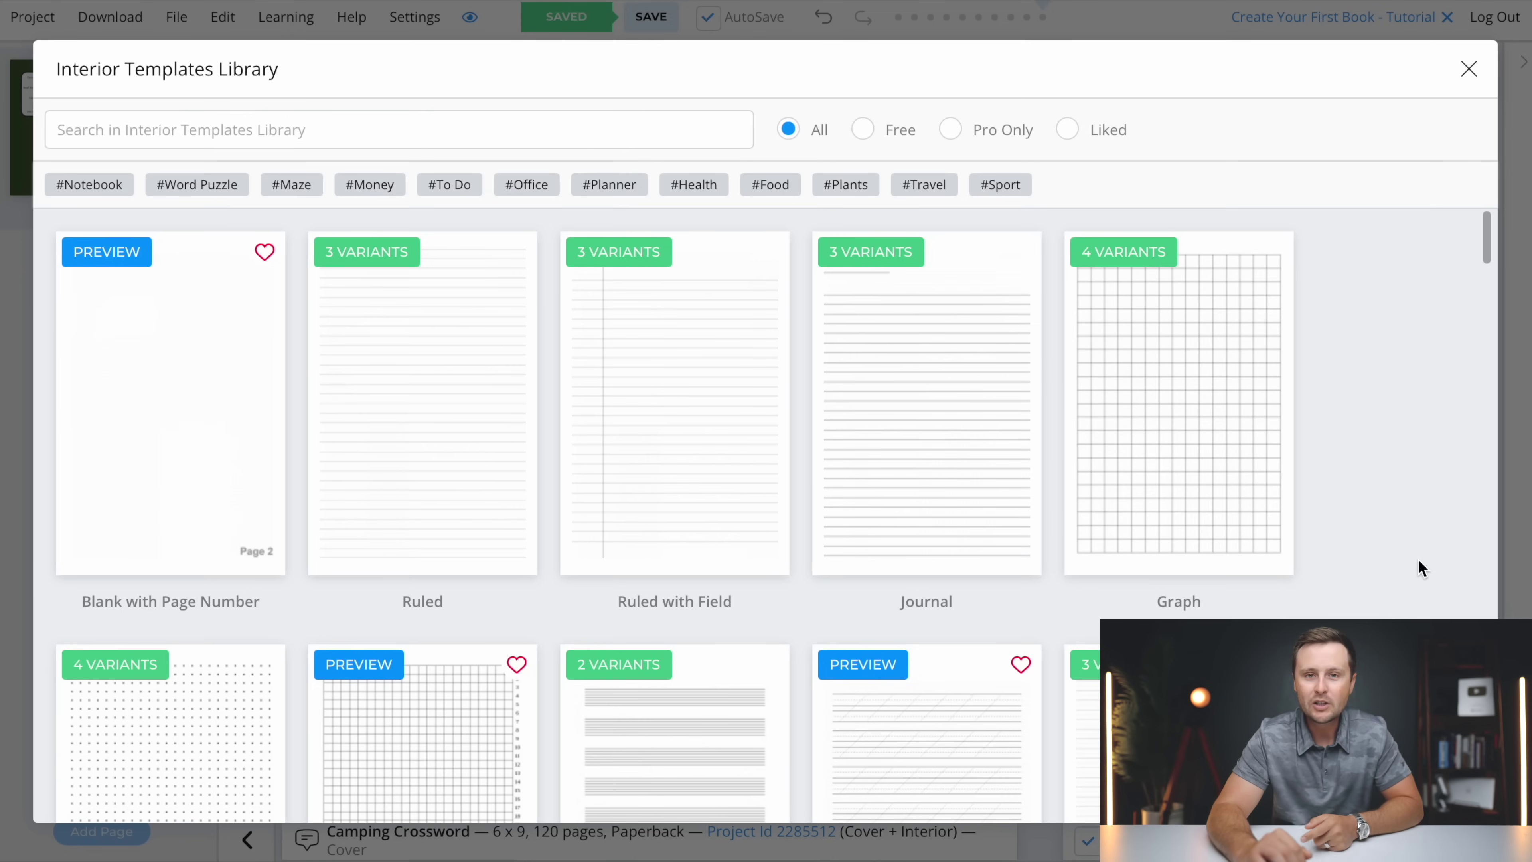
scroll(1419, 568, "down", 10)
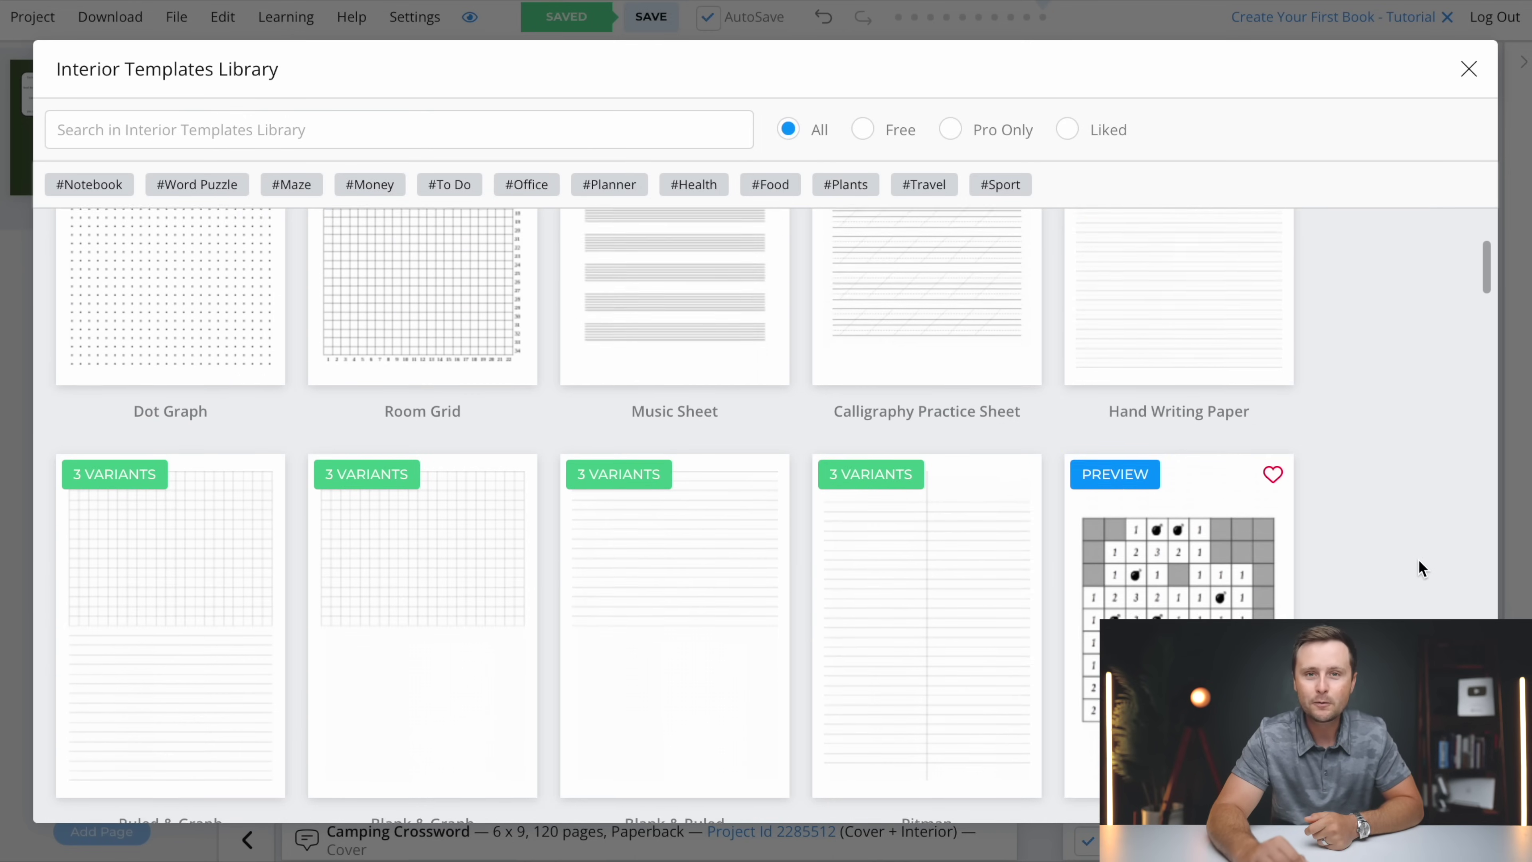
scroll(1419, 567, "down", 3)
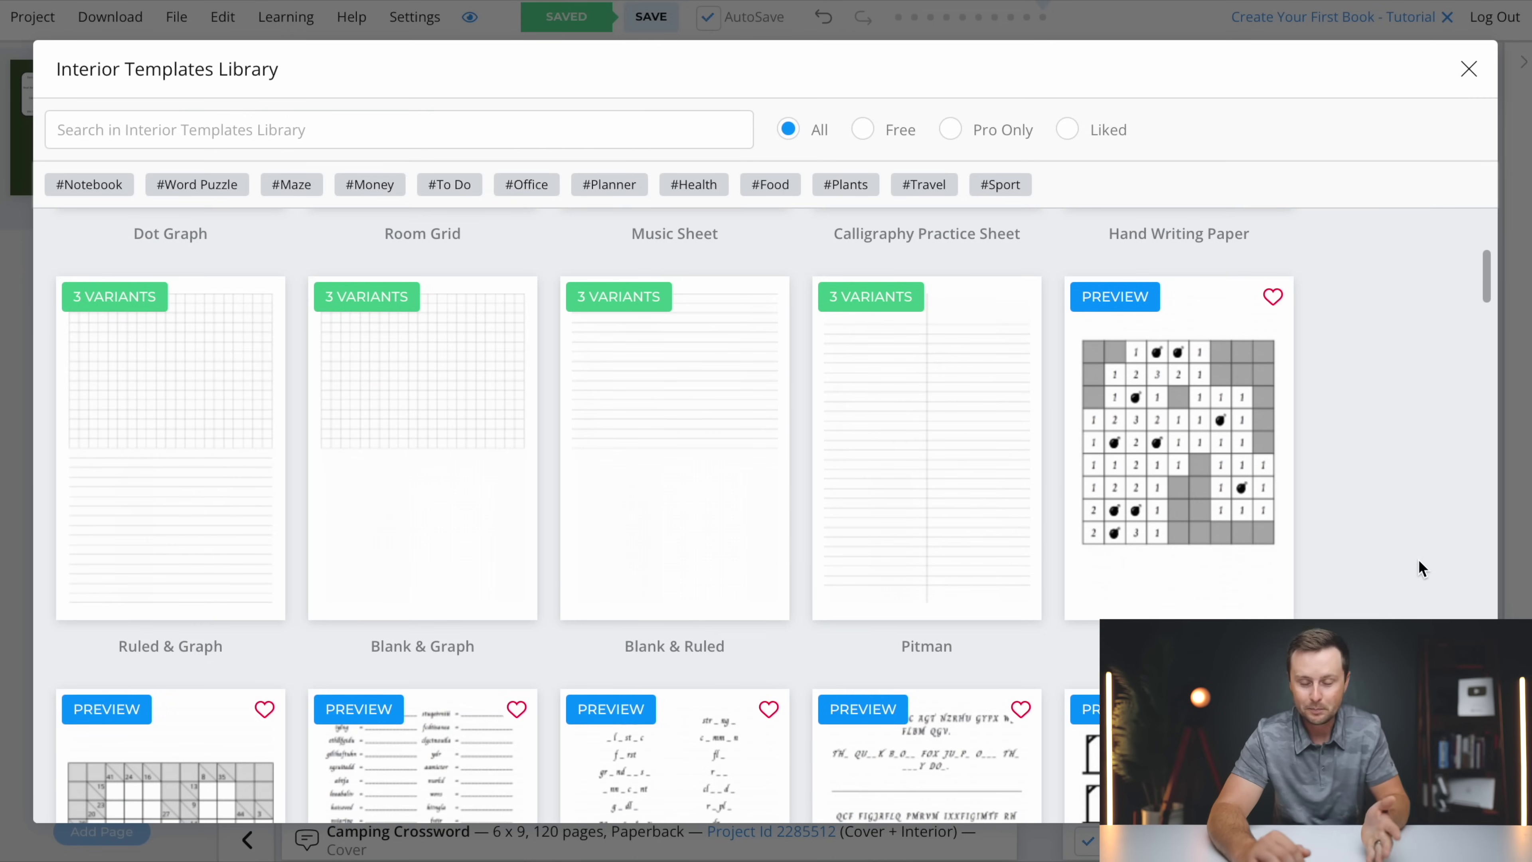
scroll(1419, 567, "up", 10)
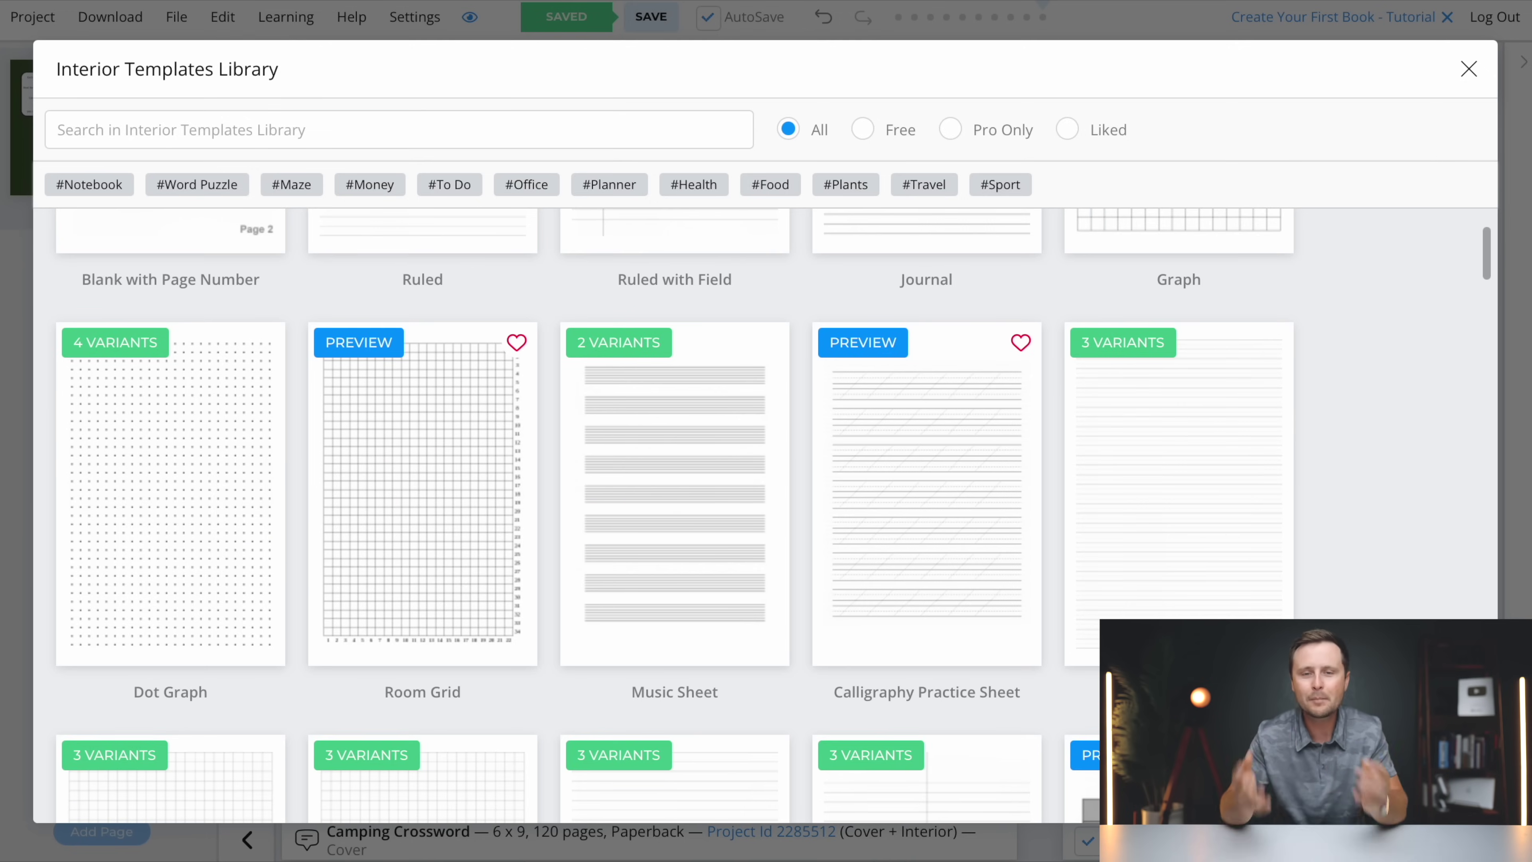
scroll(1381, 535, "down", 10)
scroll(1381, 534, "down", 8)
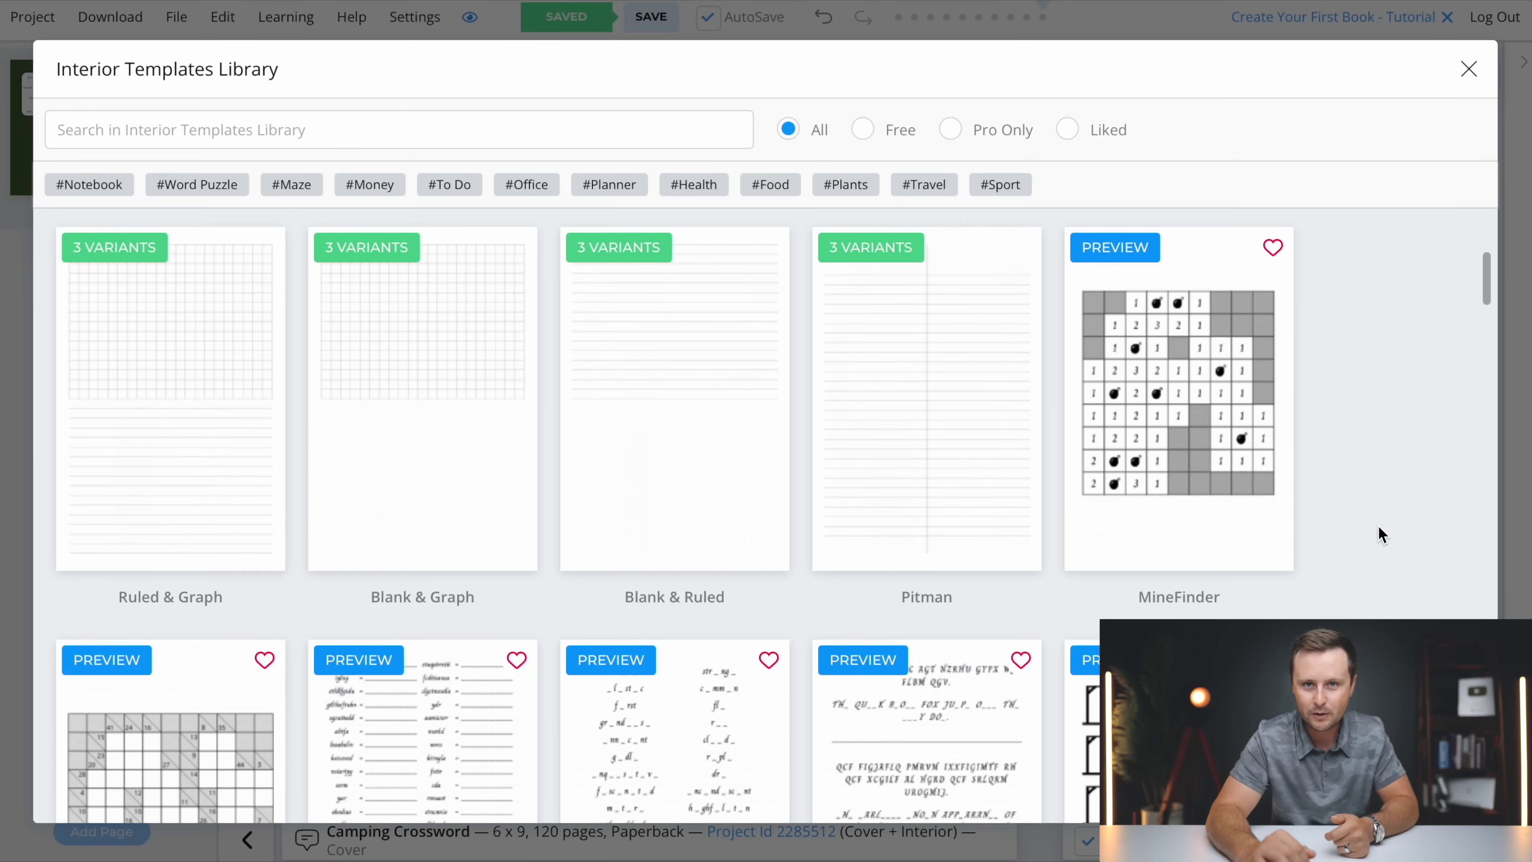
scroll(1381, 534, "down", 10)
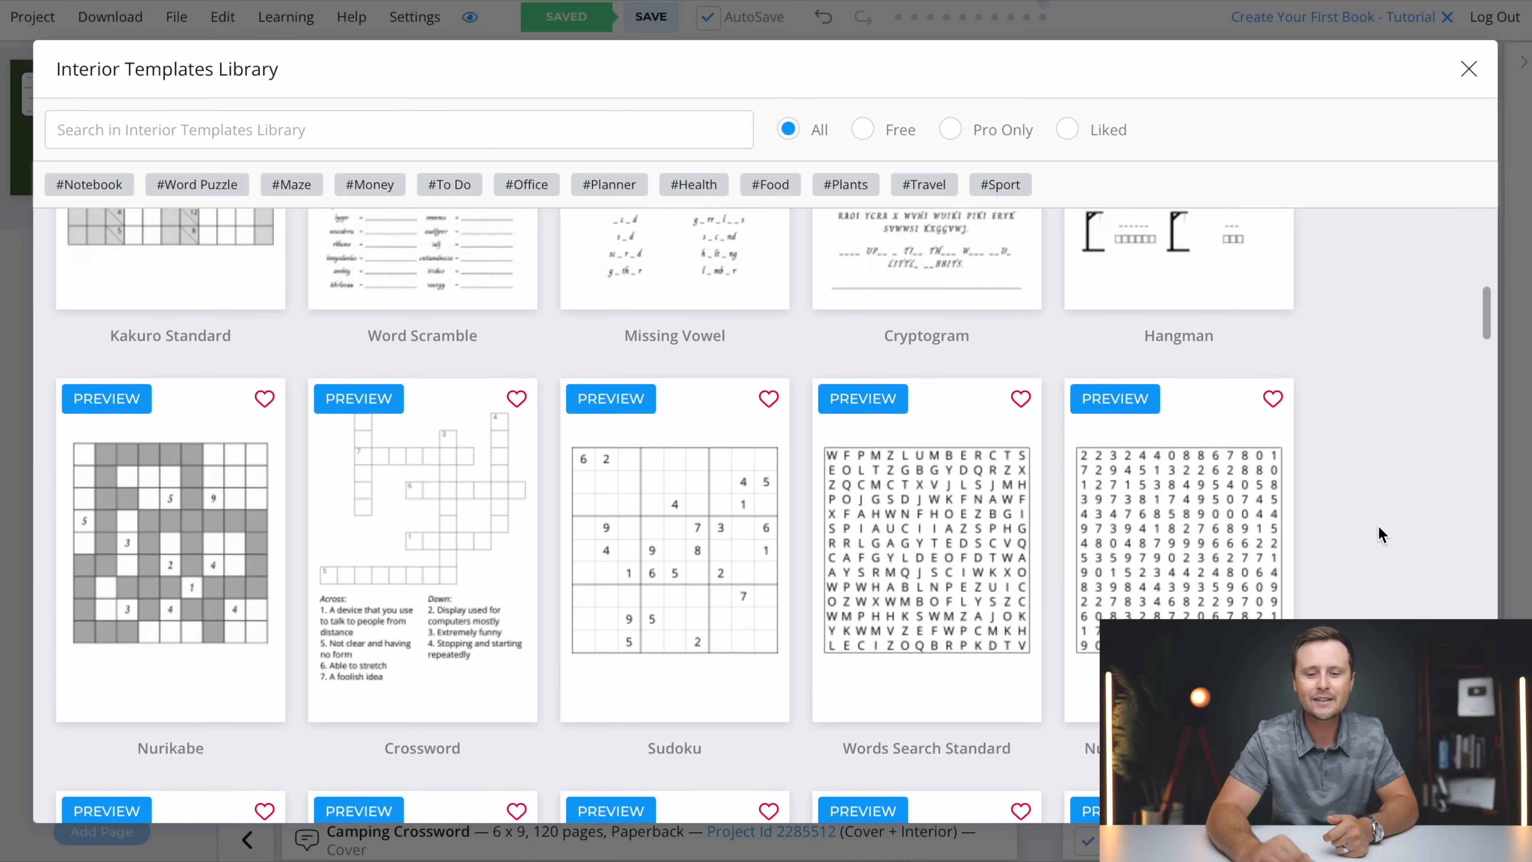
scroll(1381, 534, "down", 1)
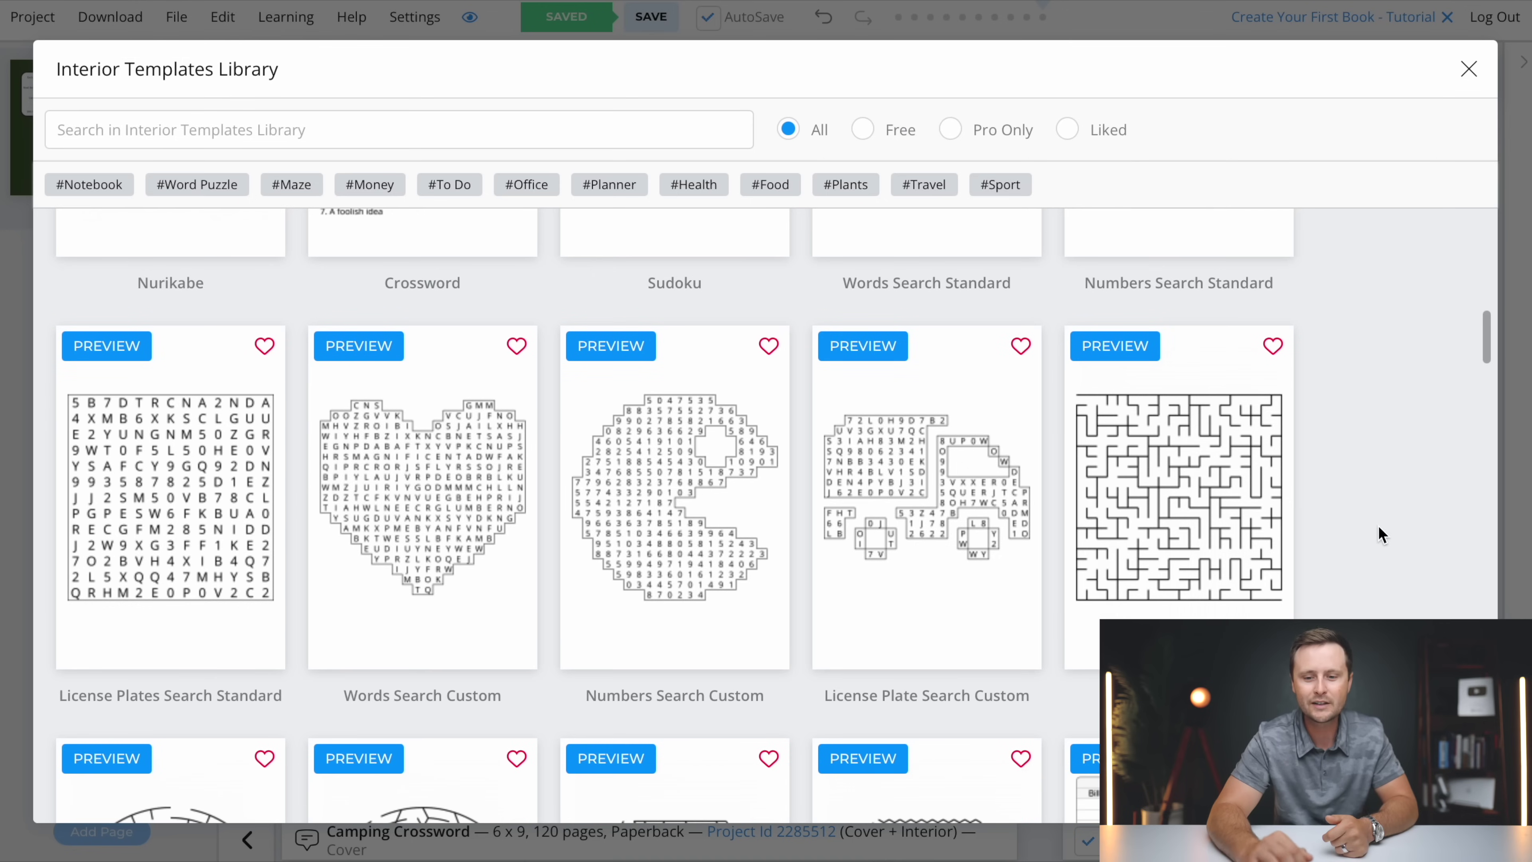
scroll(1261, 562, "down", 3)
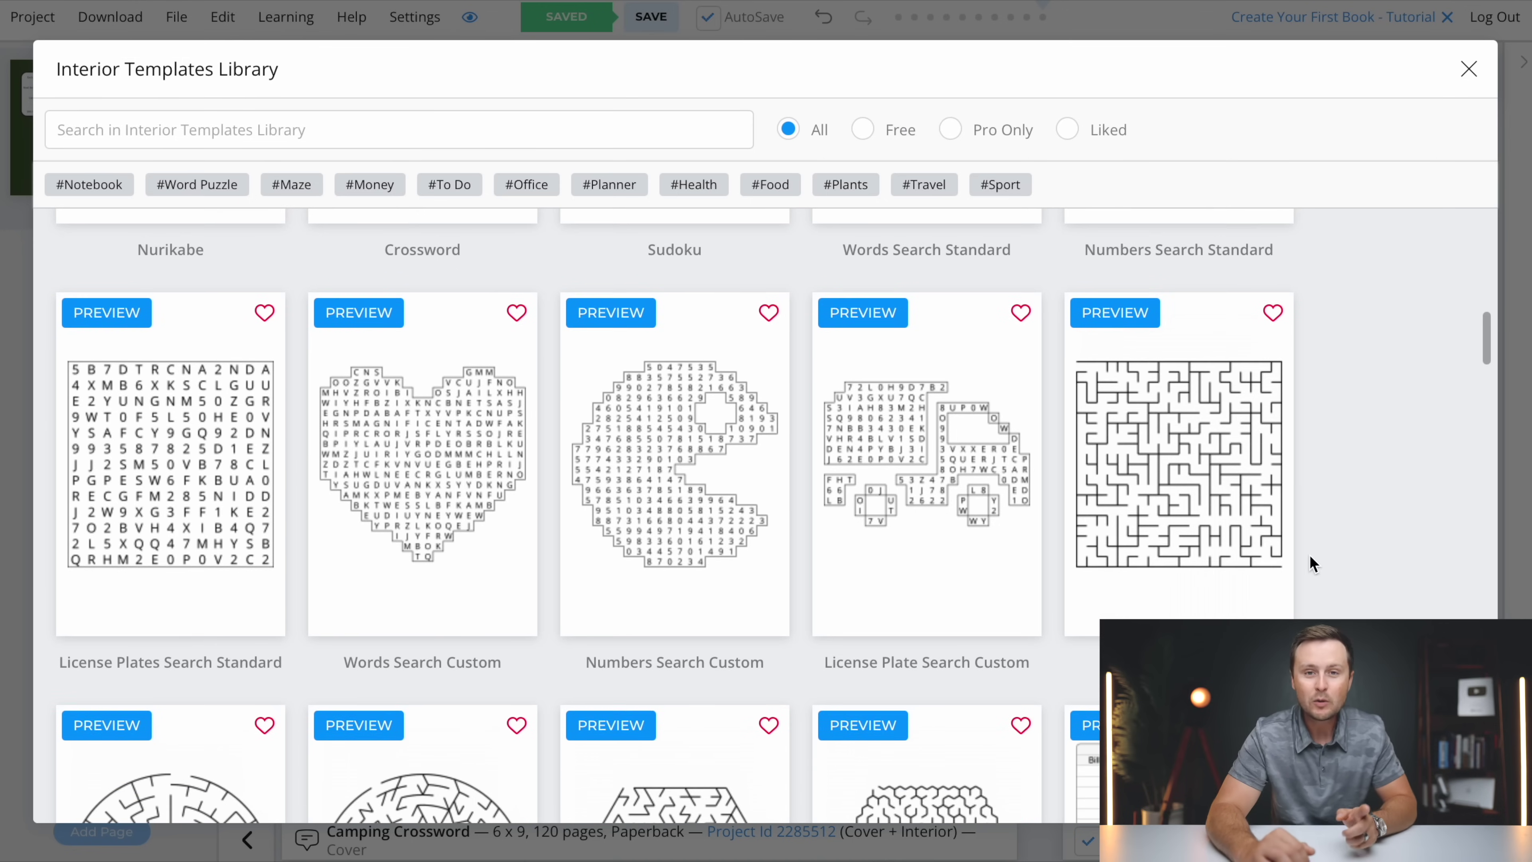
scroll(1310, 557, "down", 7)
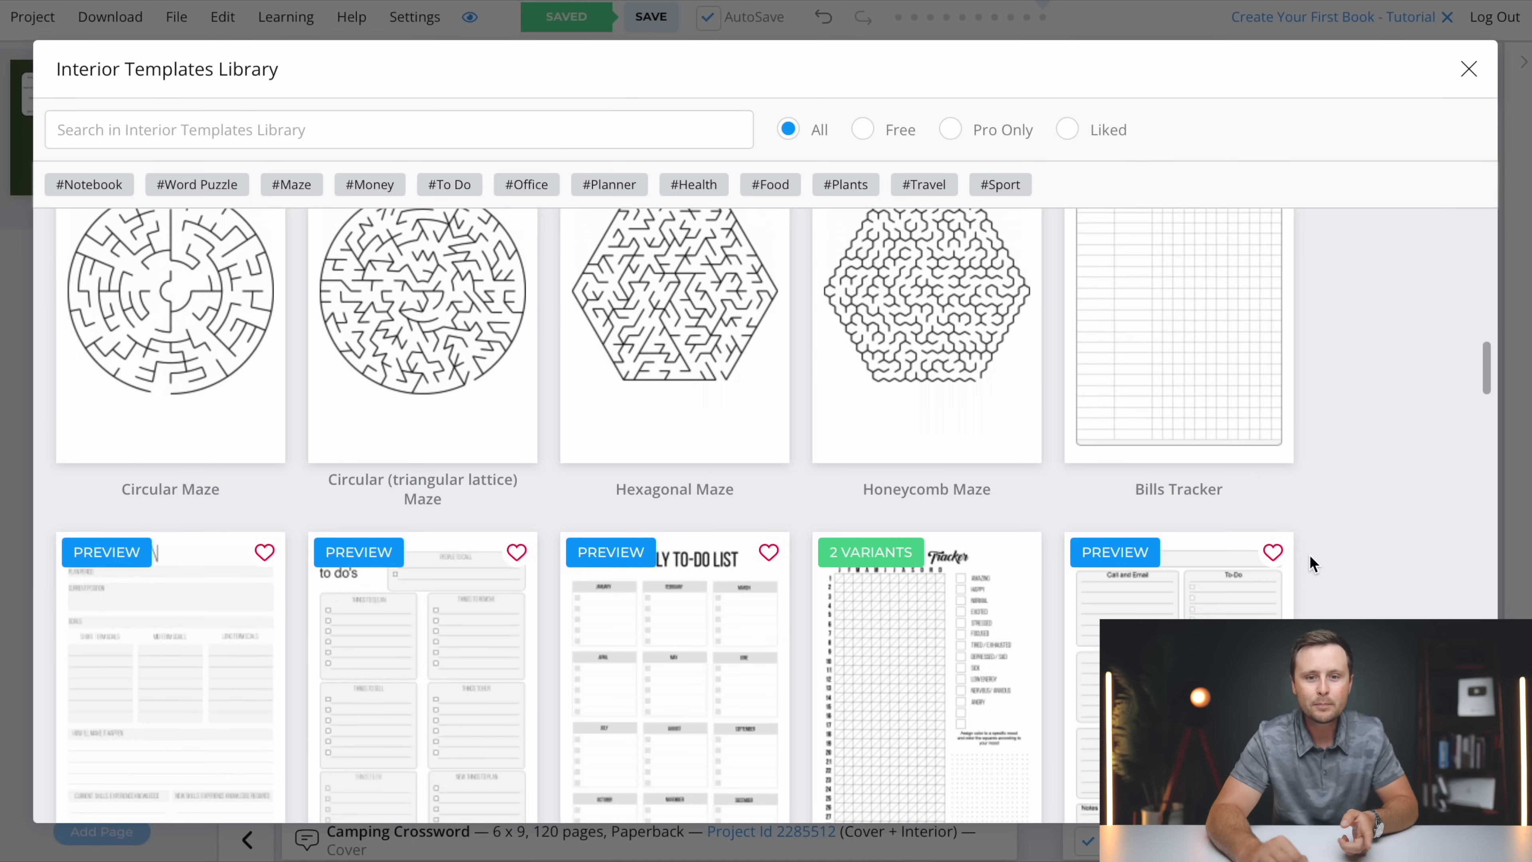
scroll(849, 389, "up", 2)
scroll(848, 386, "down", 5)
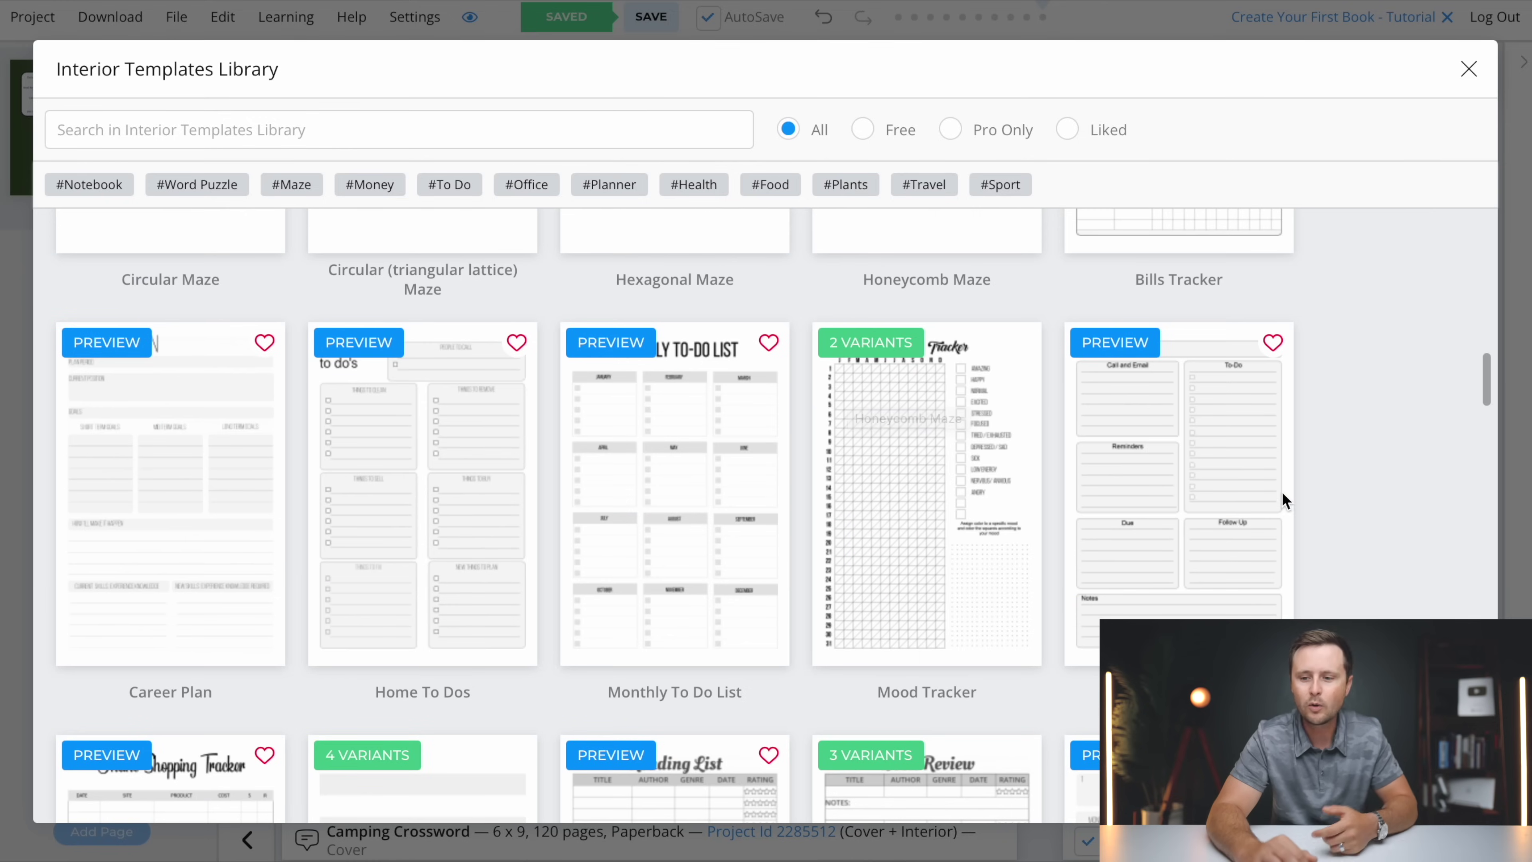
scroll(1398, 570, "down", 1)
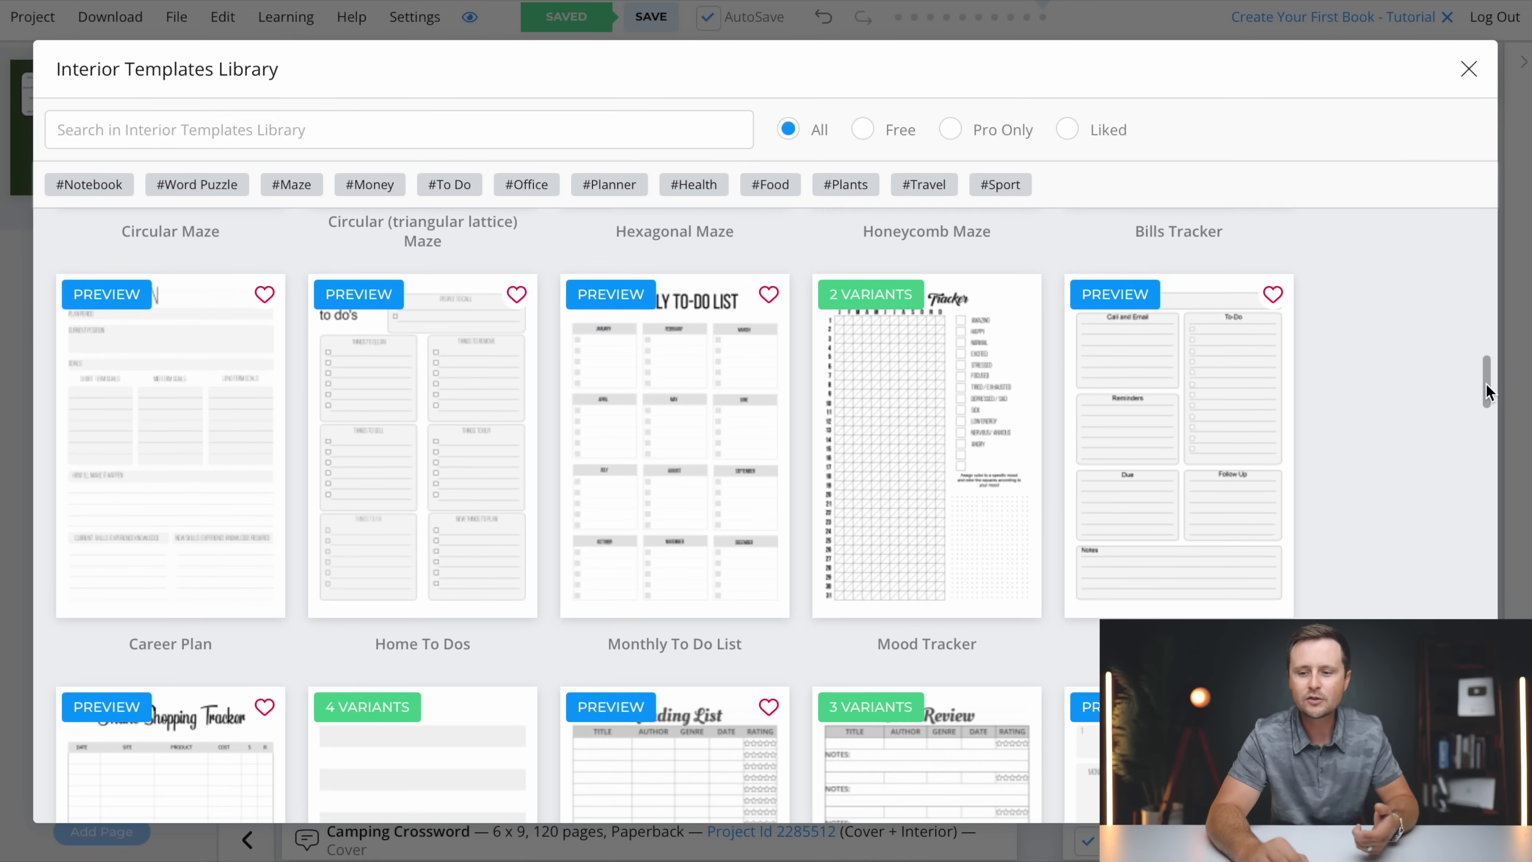
scroll(1368, 457, "down", 5)
scroll(1373, 455, "up", 14)
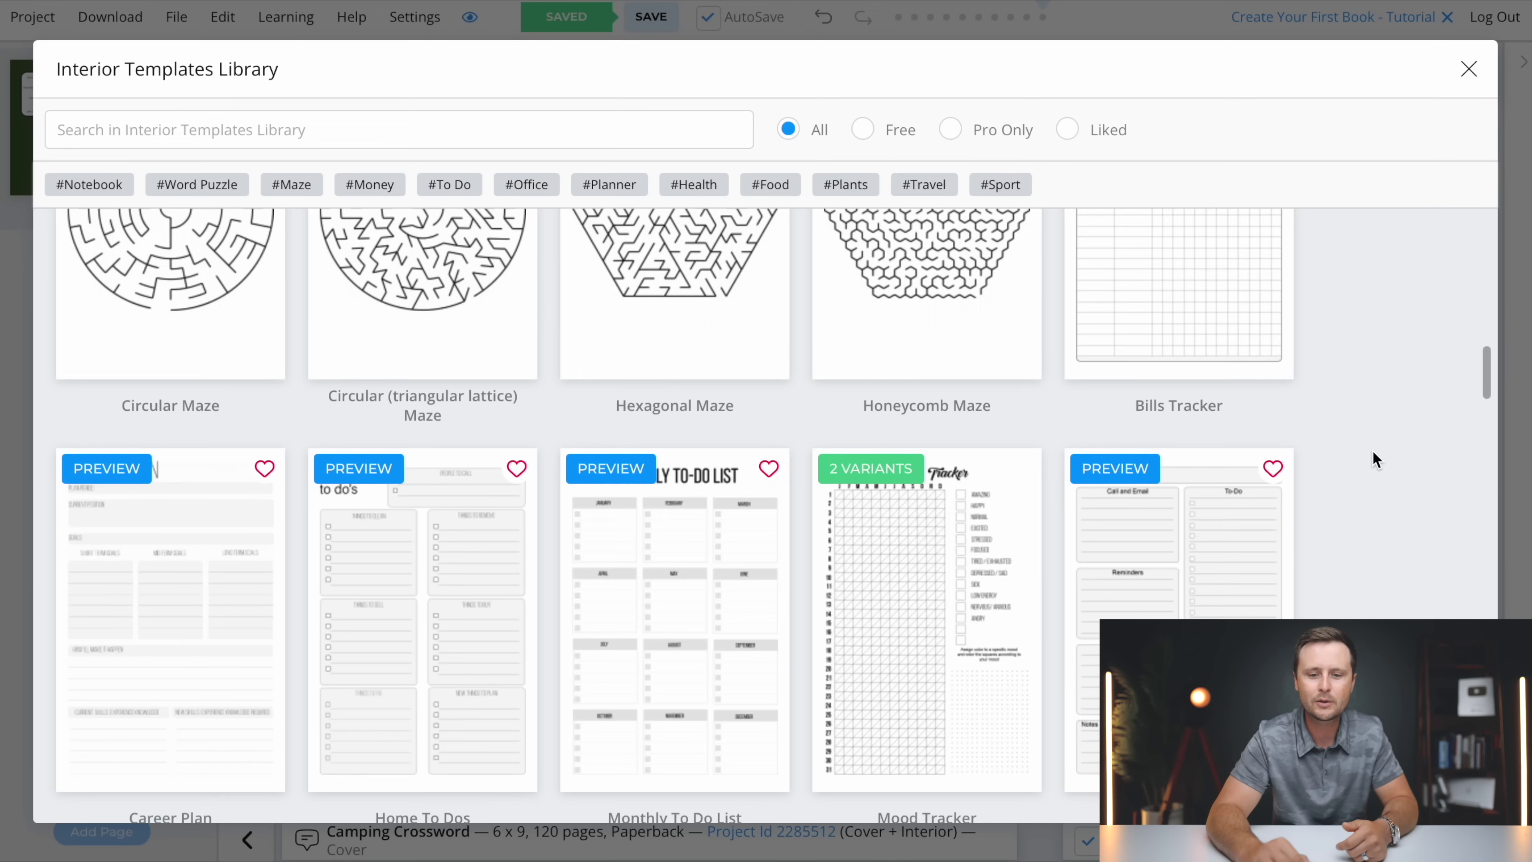
scroll(1375, 460, "up", 9)
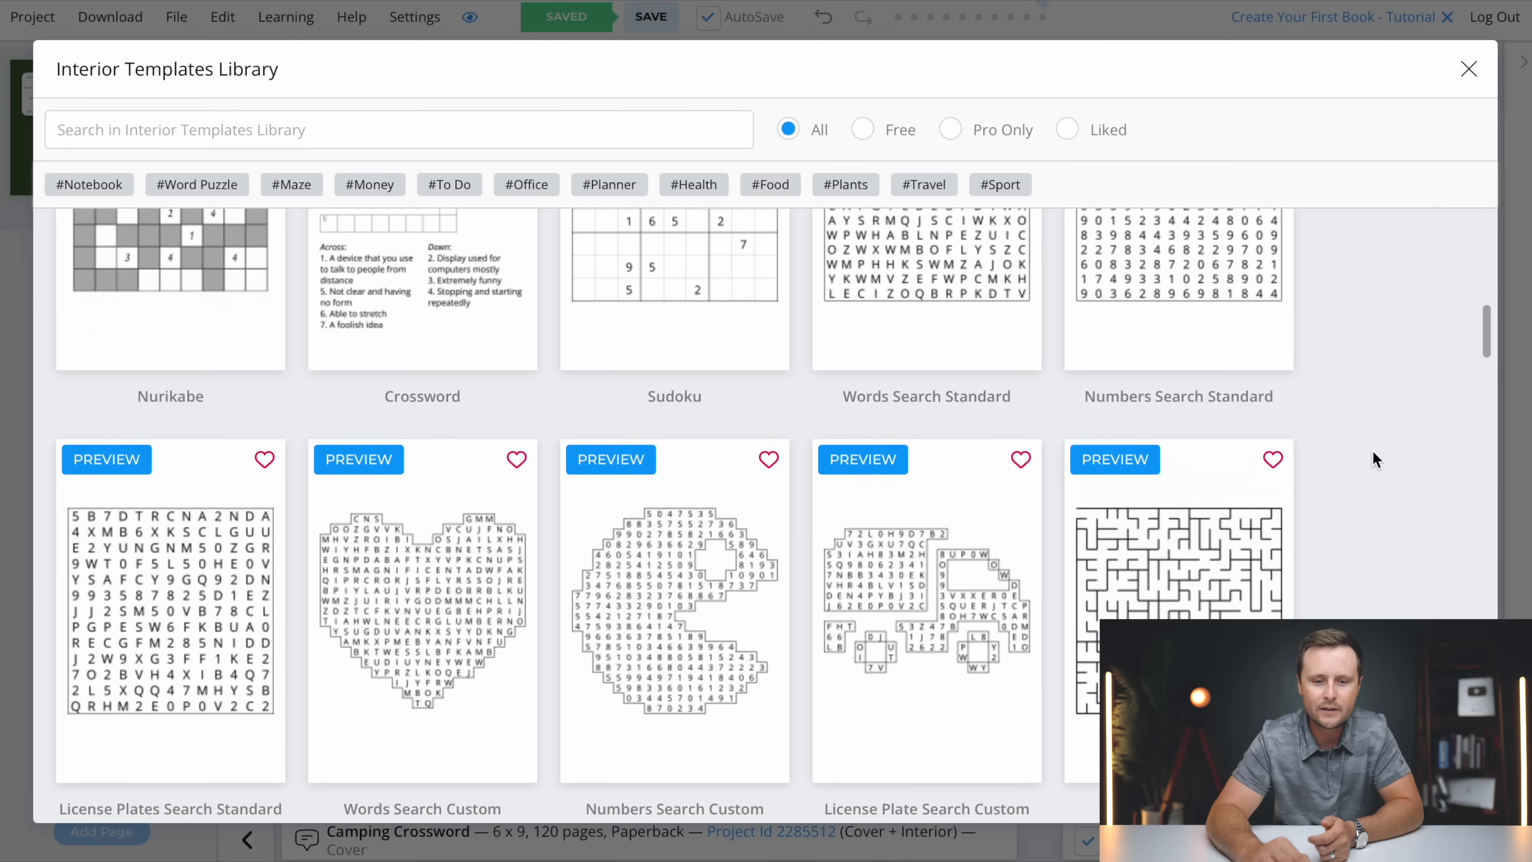
- Choose the Crossword interior template and apply its selection to pages 1 through 60, continuing to the template options
scroll(1375, 460, "up", 2)
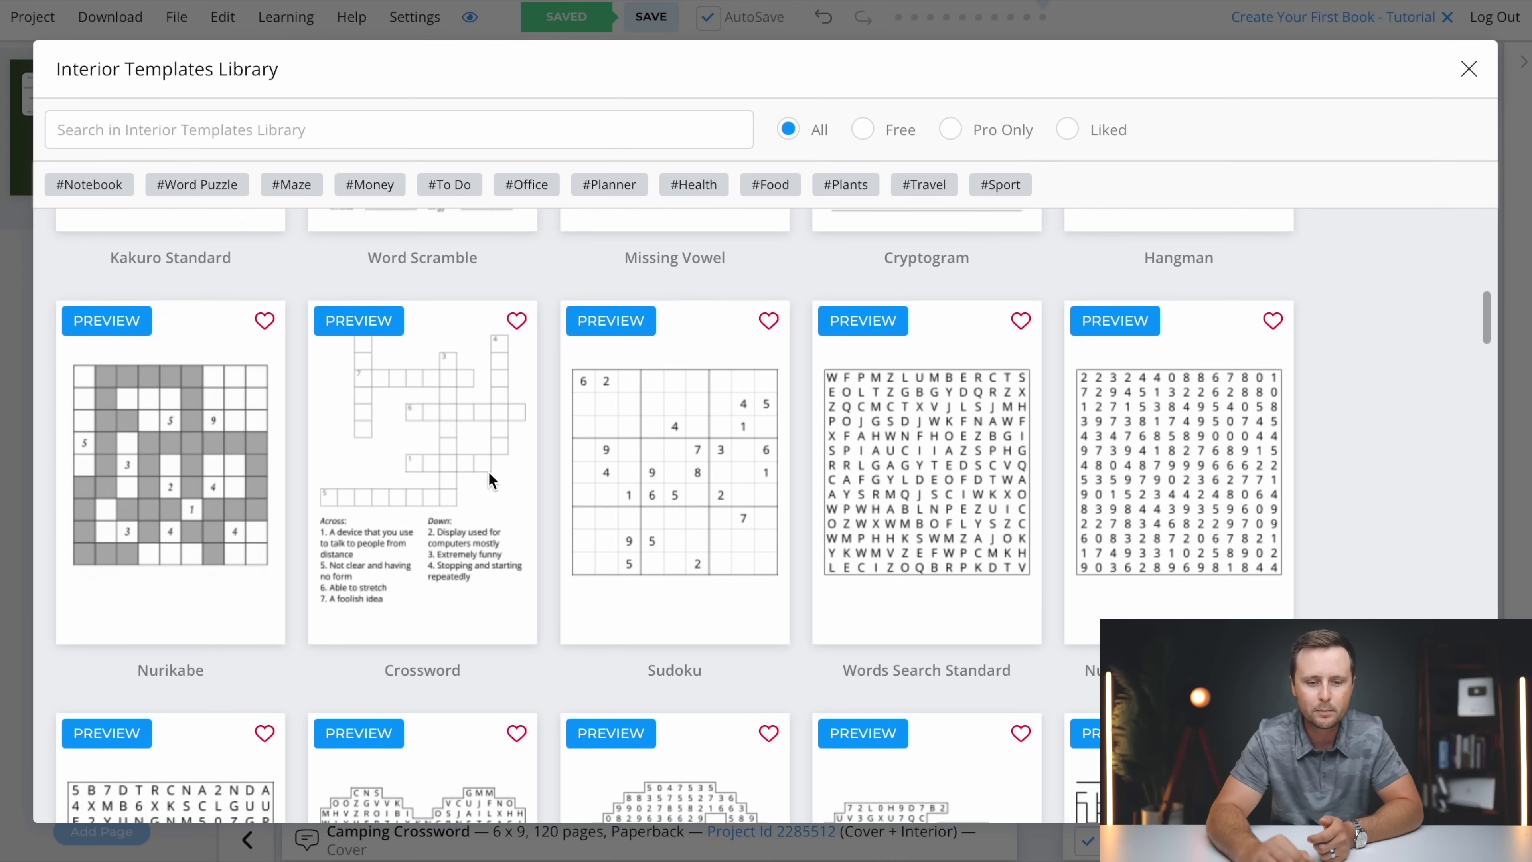
left_click(405, 470)
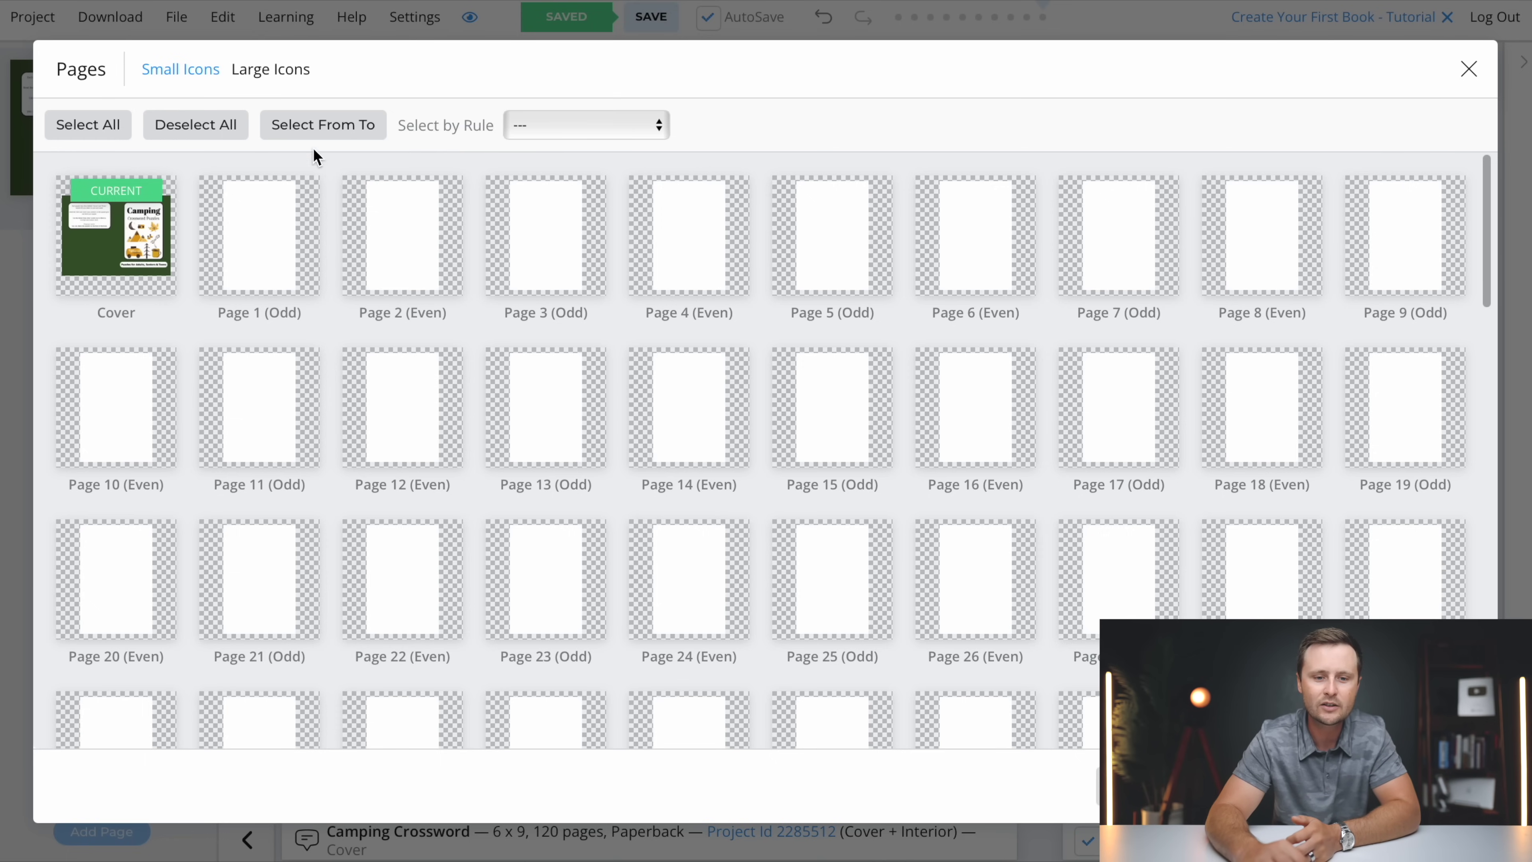
left_click(329, 130)
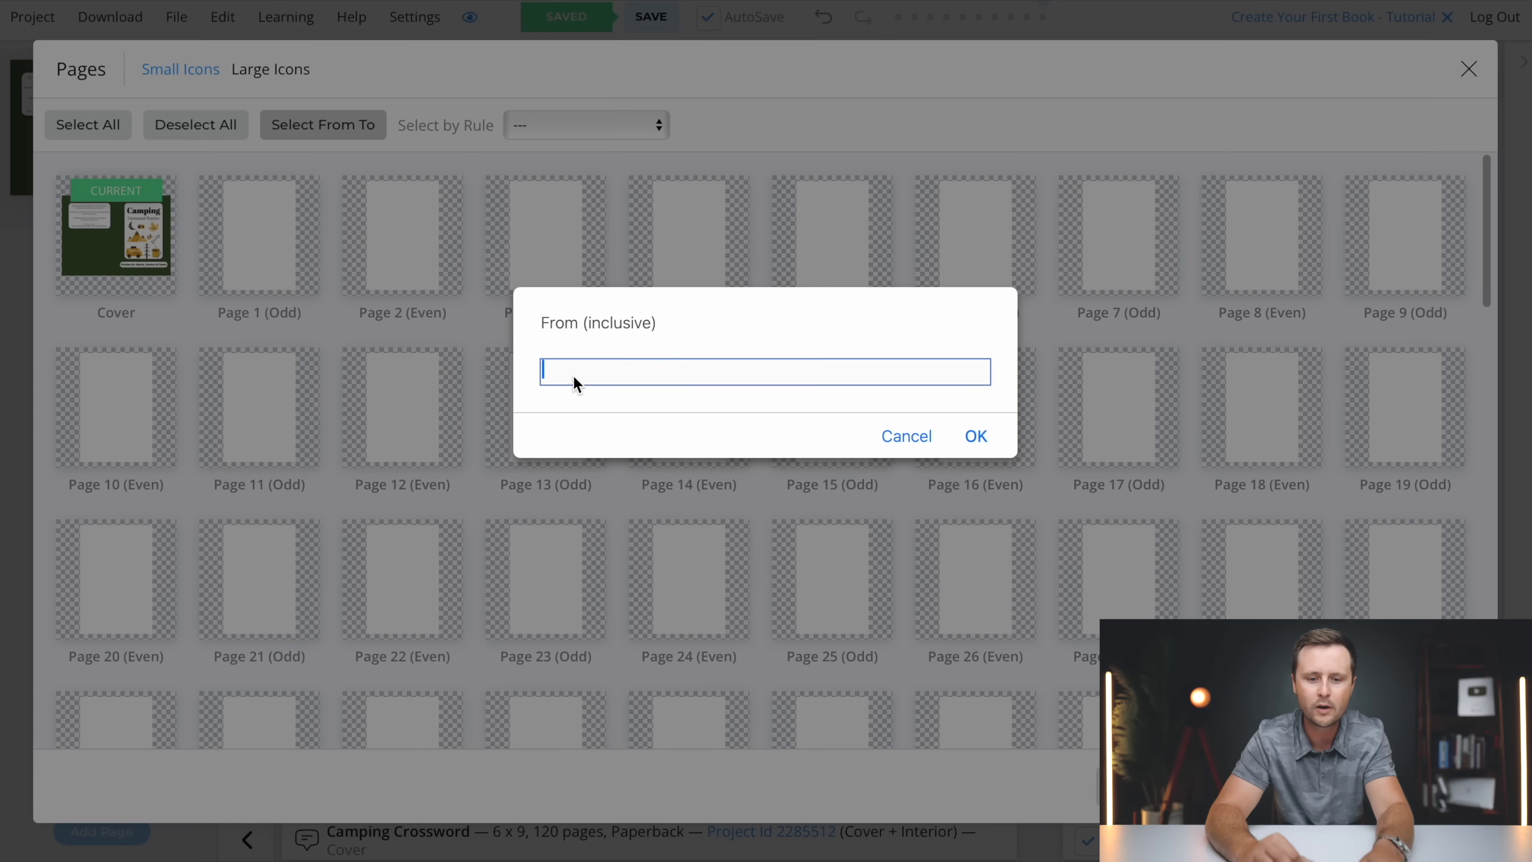
type("1")
left_click(977, 437)
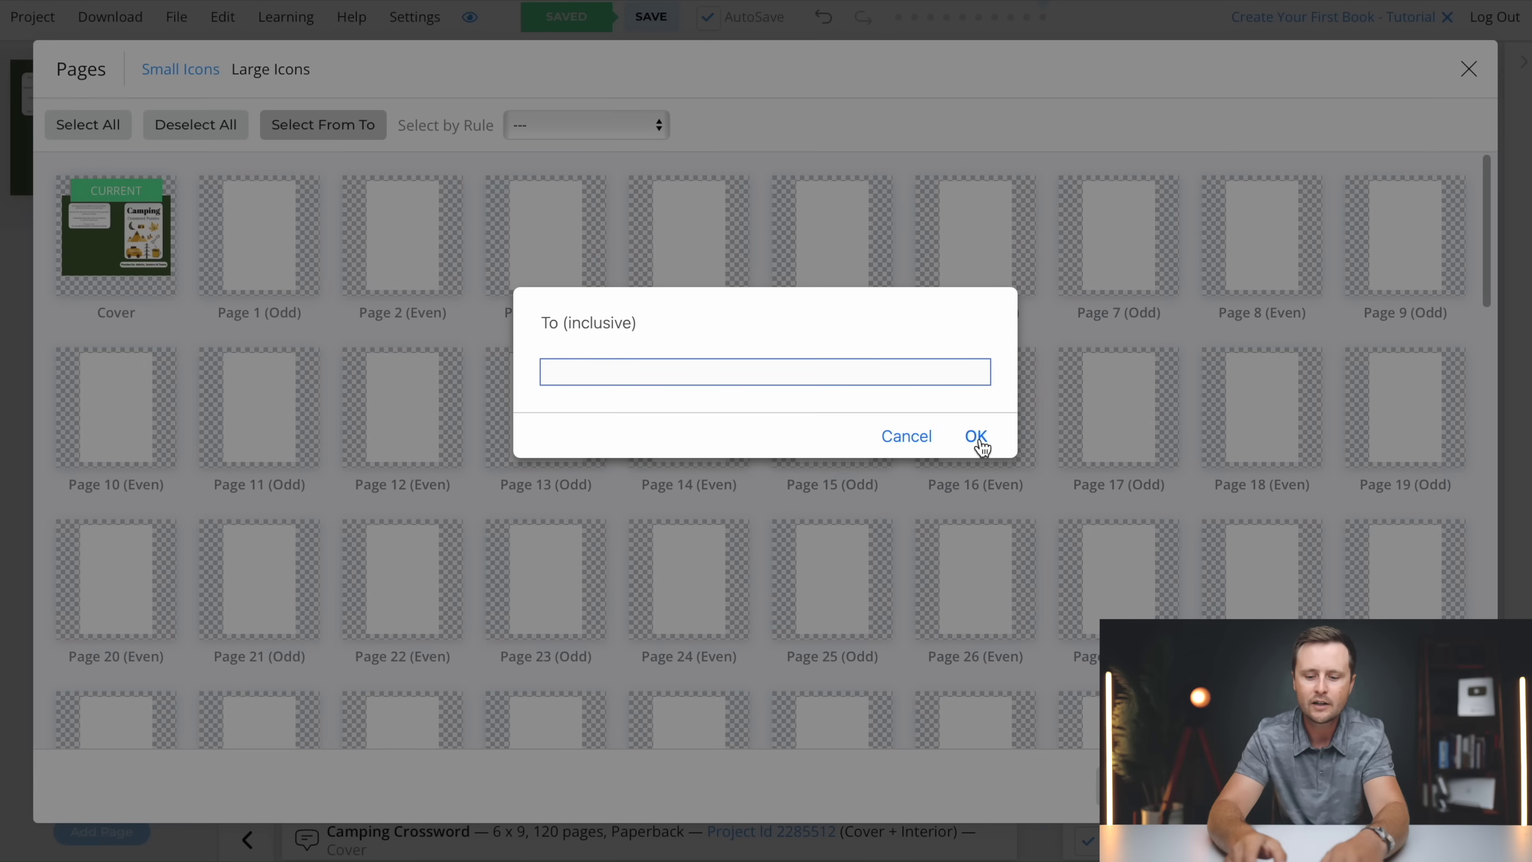
left_click(974, 439)
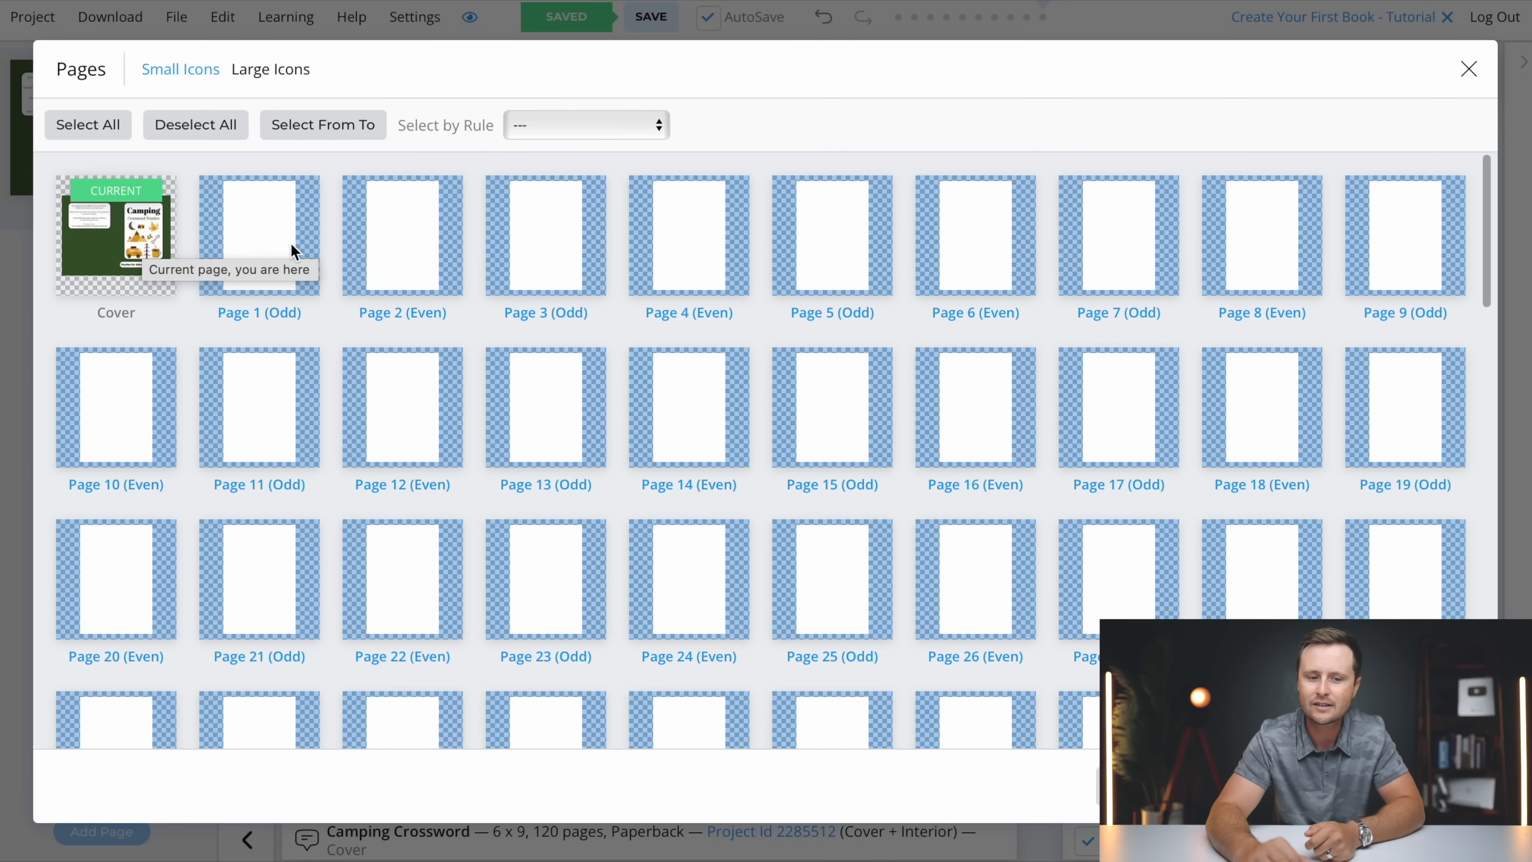
scroll(600, 320, "down", 10)
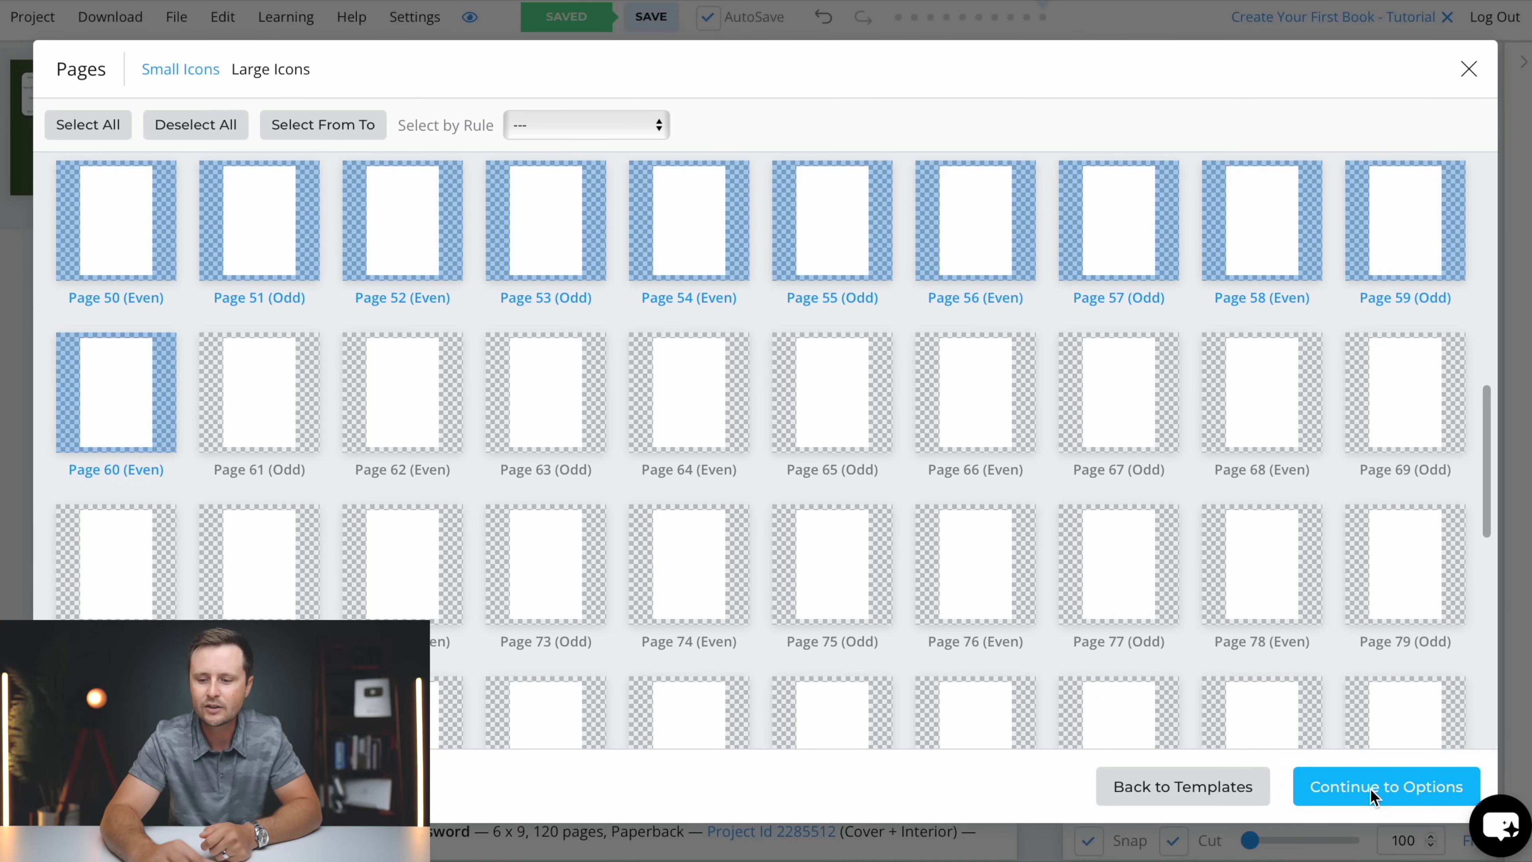
left_click(1372, 787)
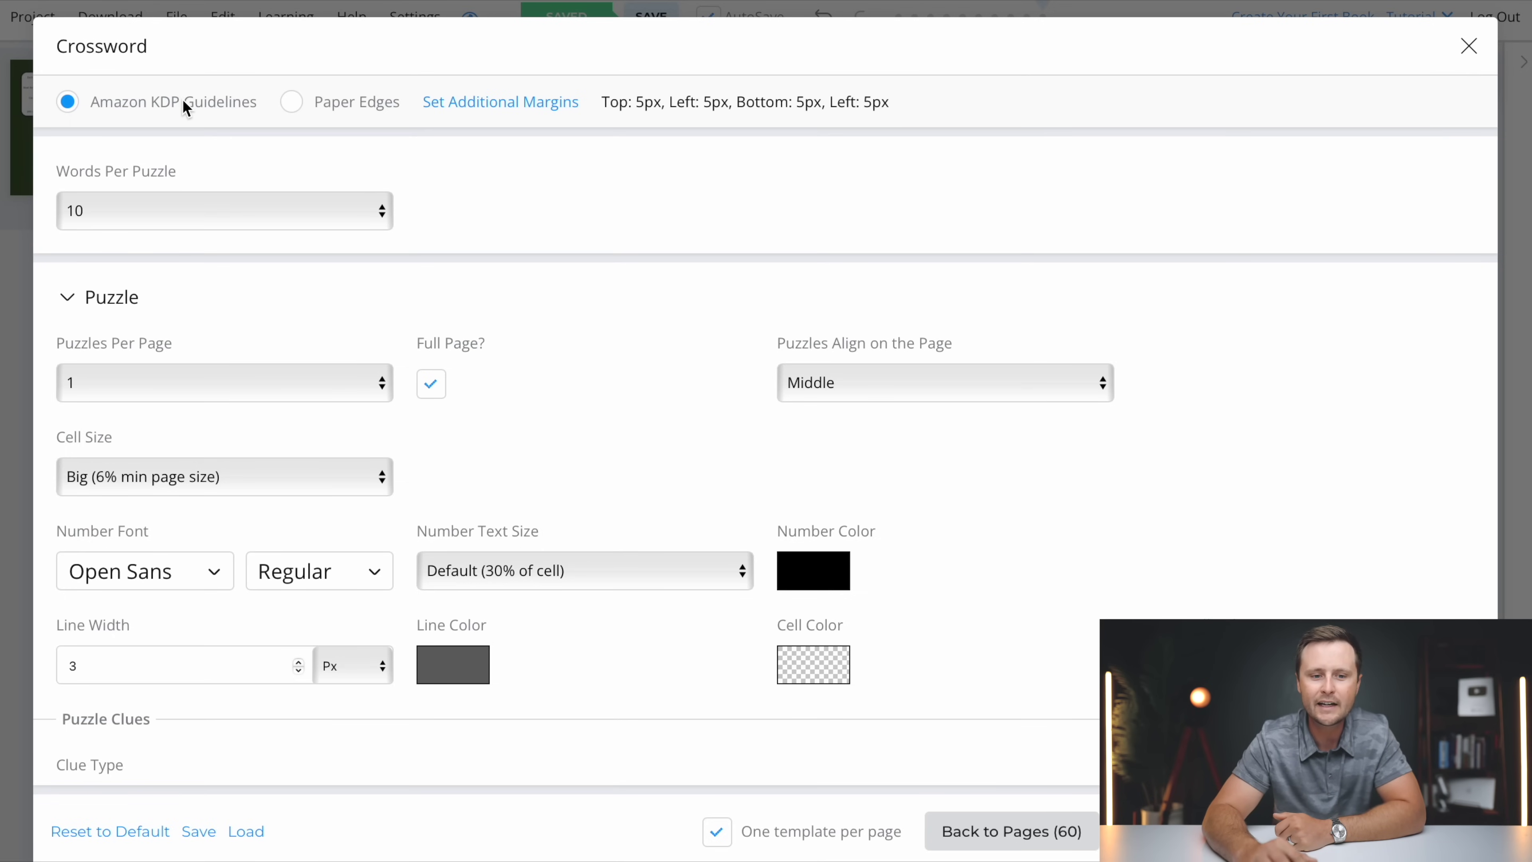
- Choose 10 words per puzzle and the Big (6% min page size) puzzle cell size for the crossword
left_click(158, 226)
left_click(91, 209)
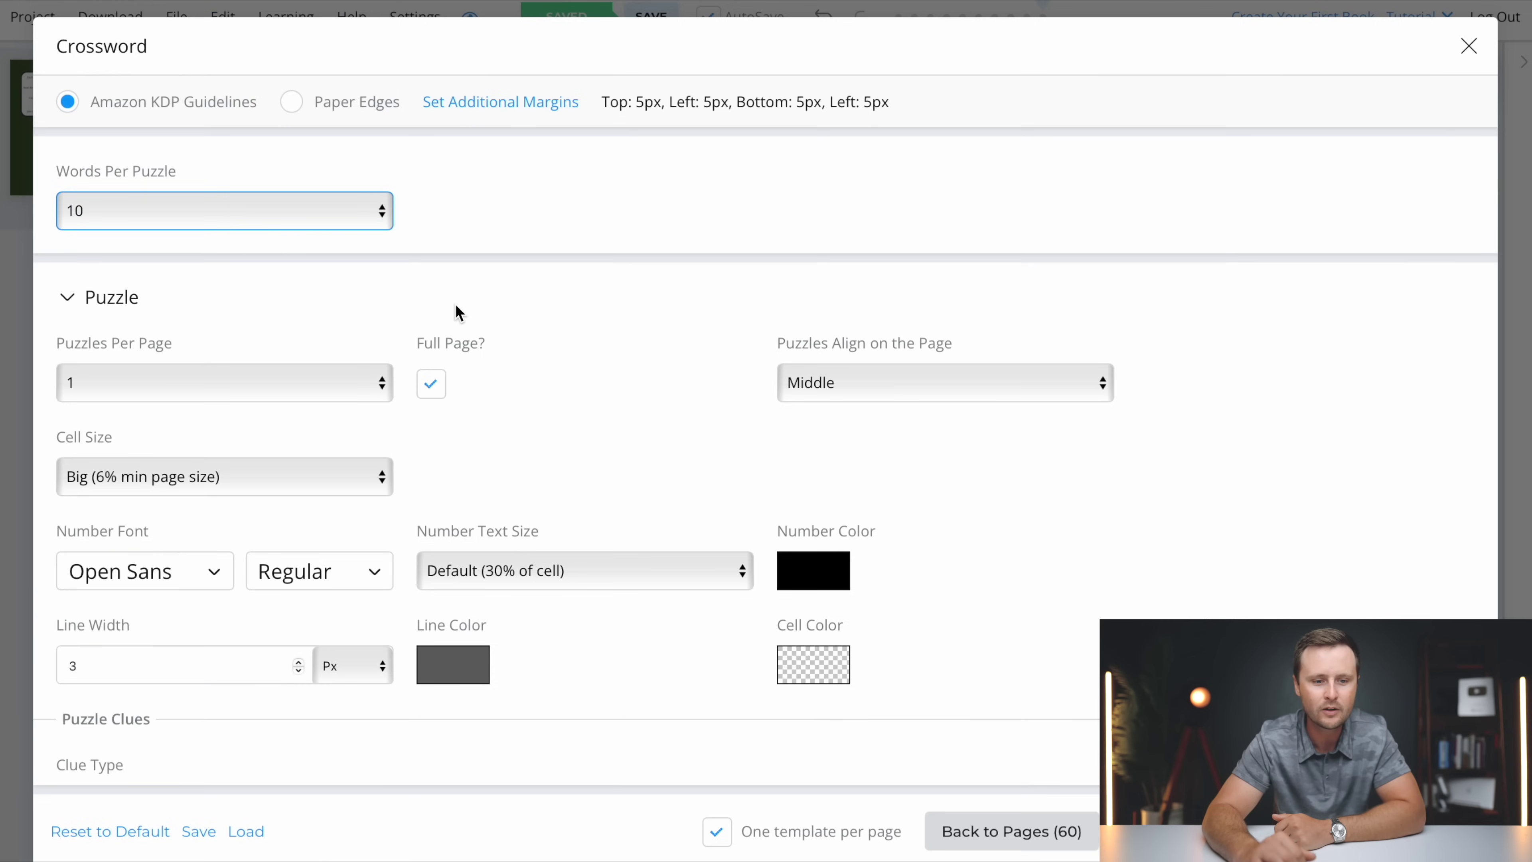
scroll(455, 304, "down", 1)
scroll(502, 314, "down", 1)
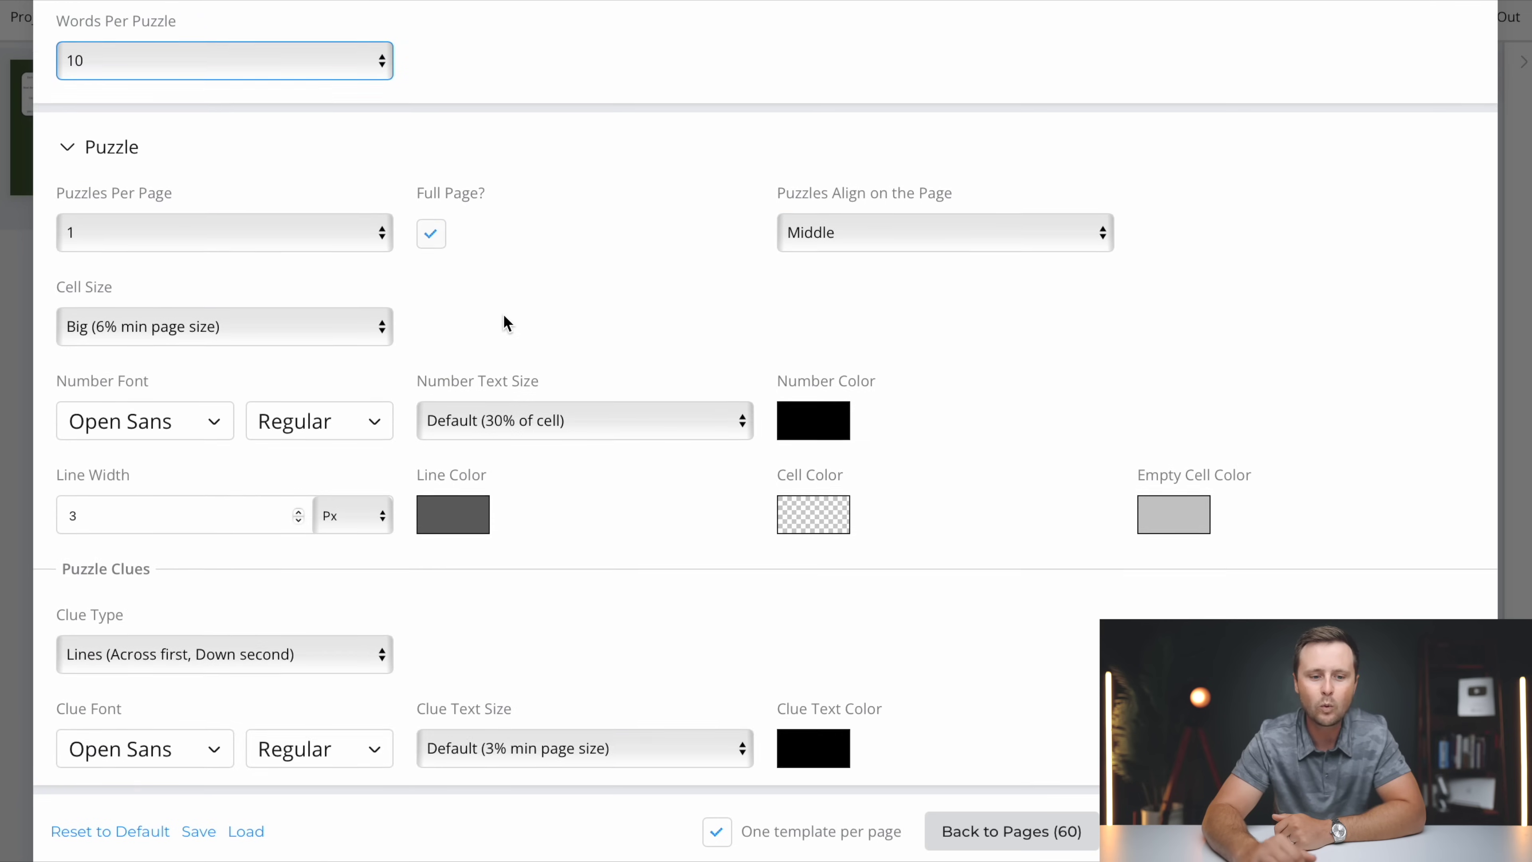
left_click(160, 294)
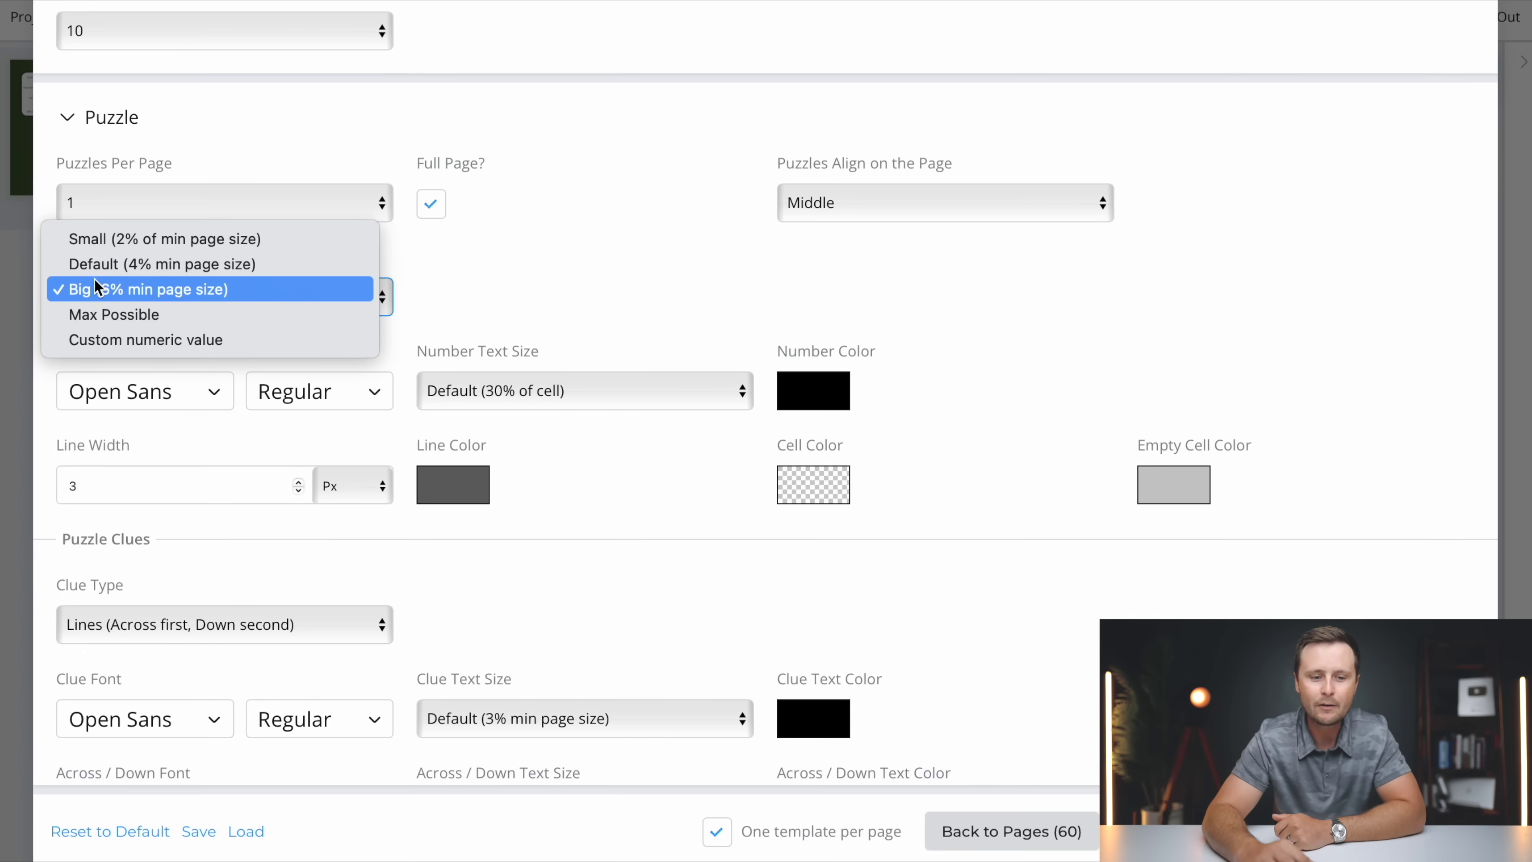
left_click(71, 296)
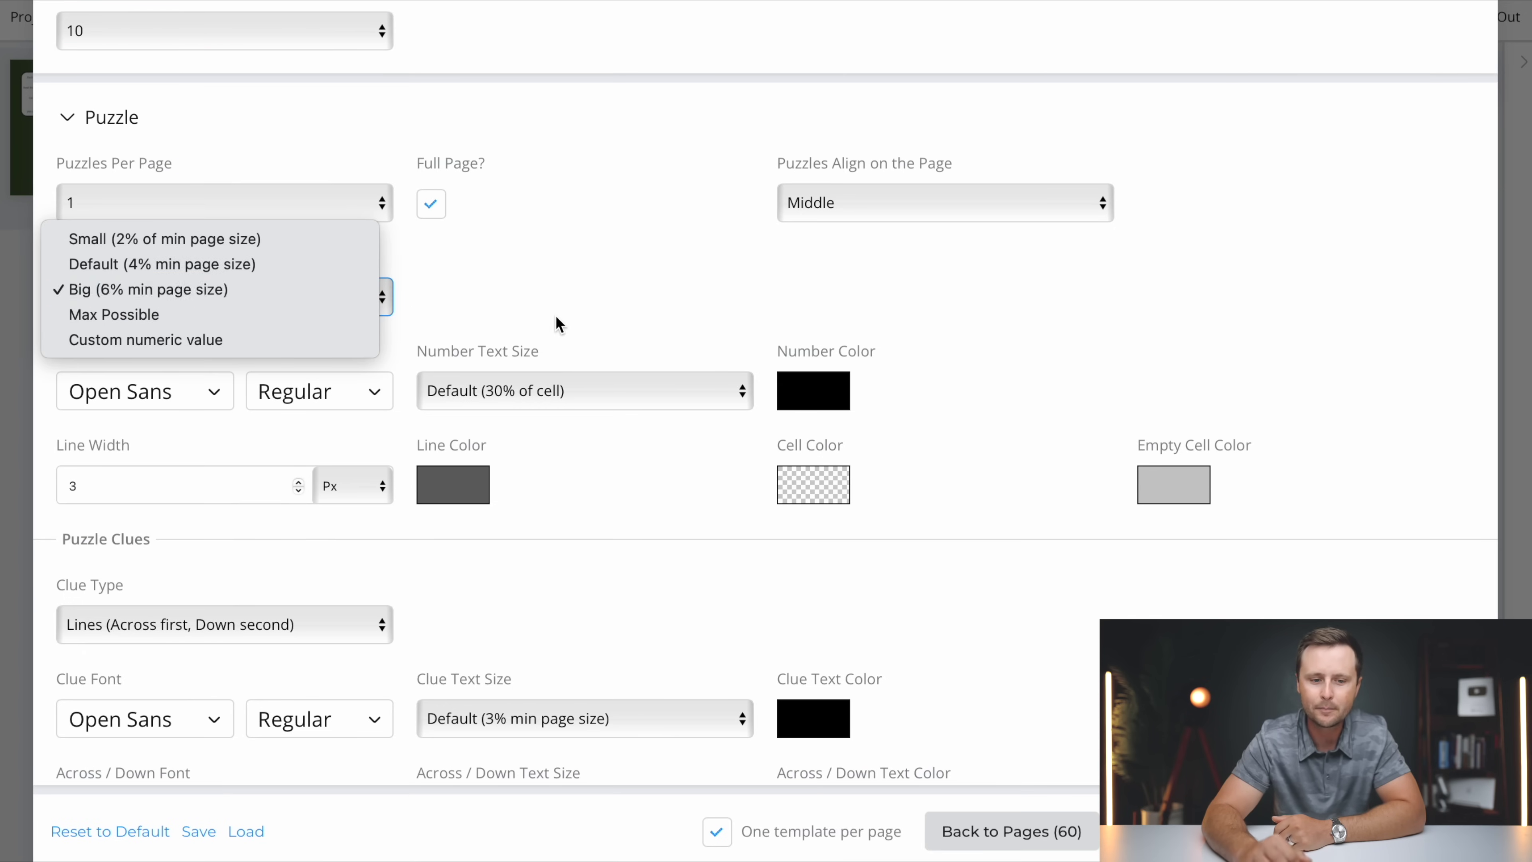
- Review the solution settings with the Big (6% min page size) cell size, the title settings and the CSV word file option
scroll(555, 314, "down", 5)
scroll(555, 314, "down", 4)
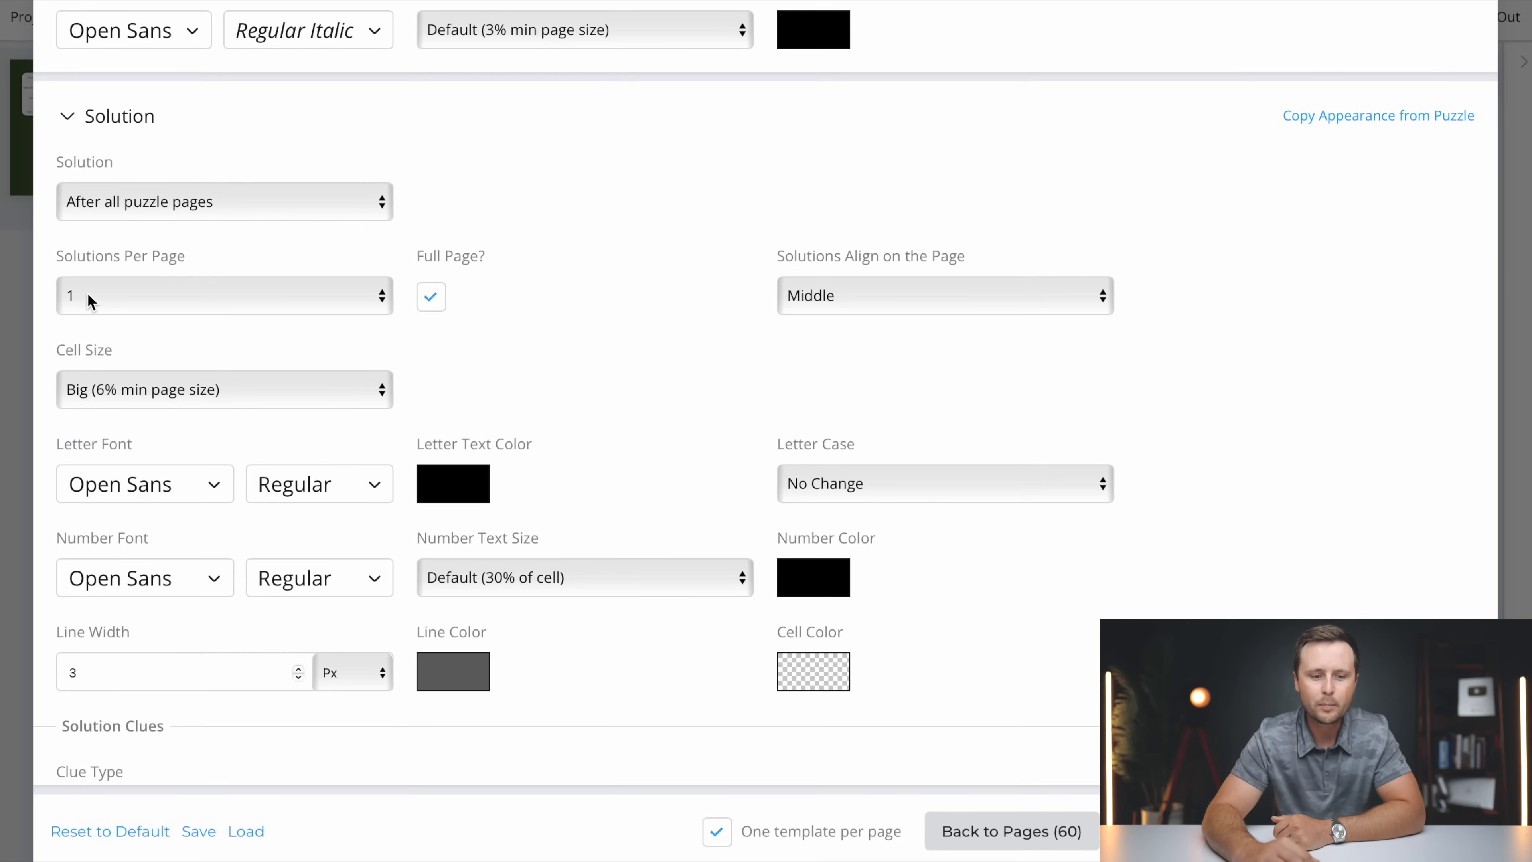
scroll(89, 300, "down", 1)
left_click(128, 299)
left_click(88, 296)
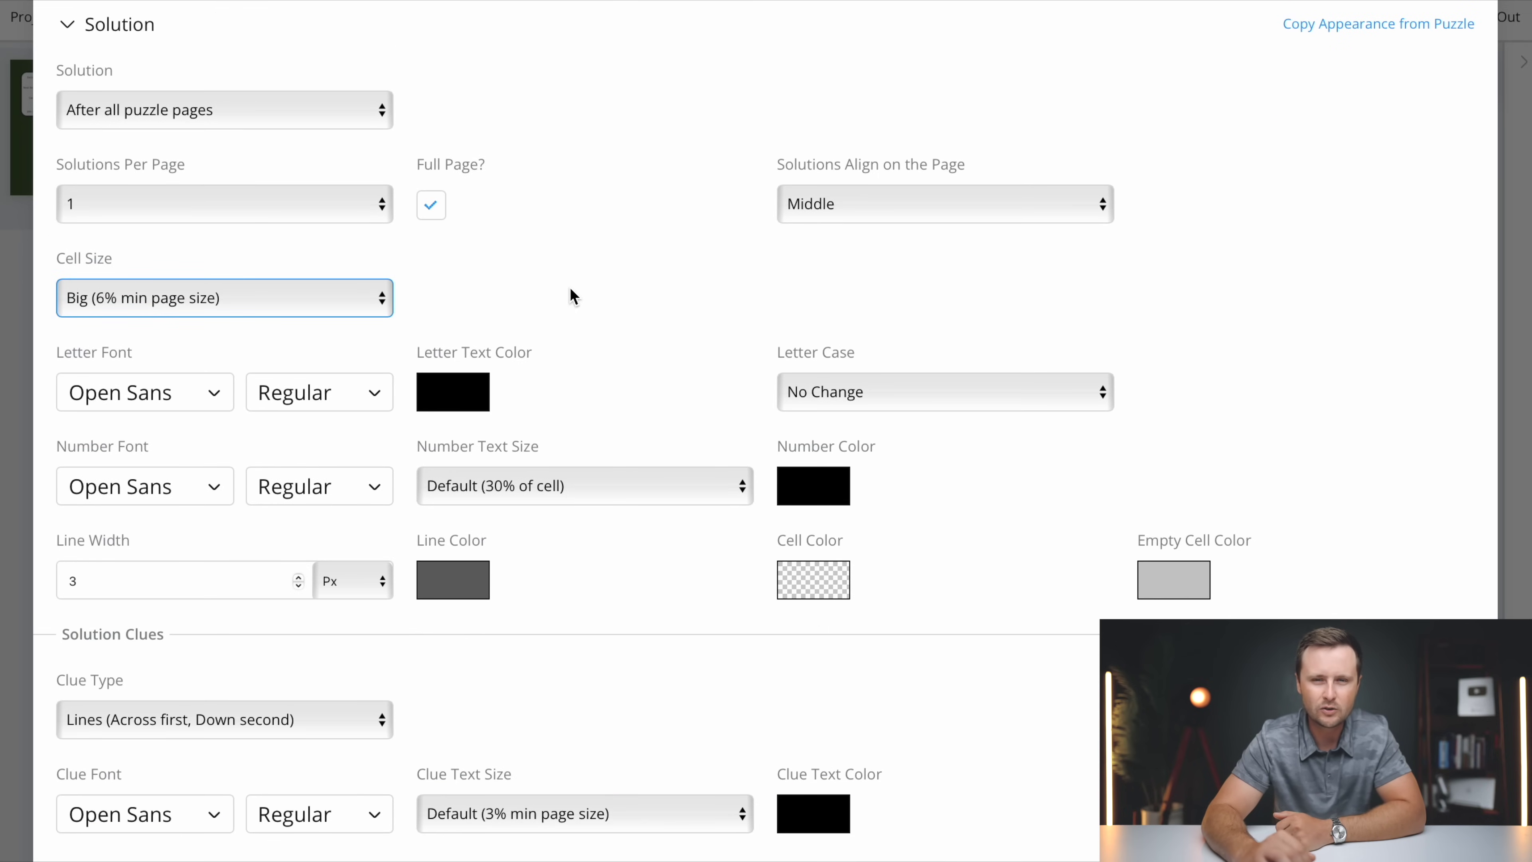
scroll(570, 289, "down", 8)
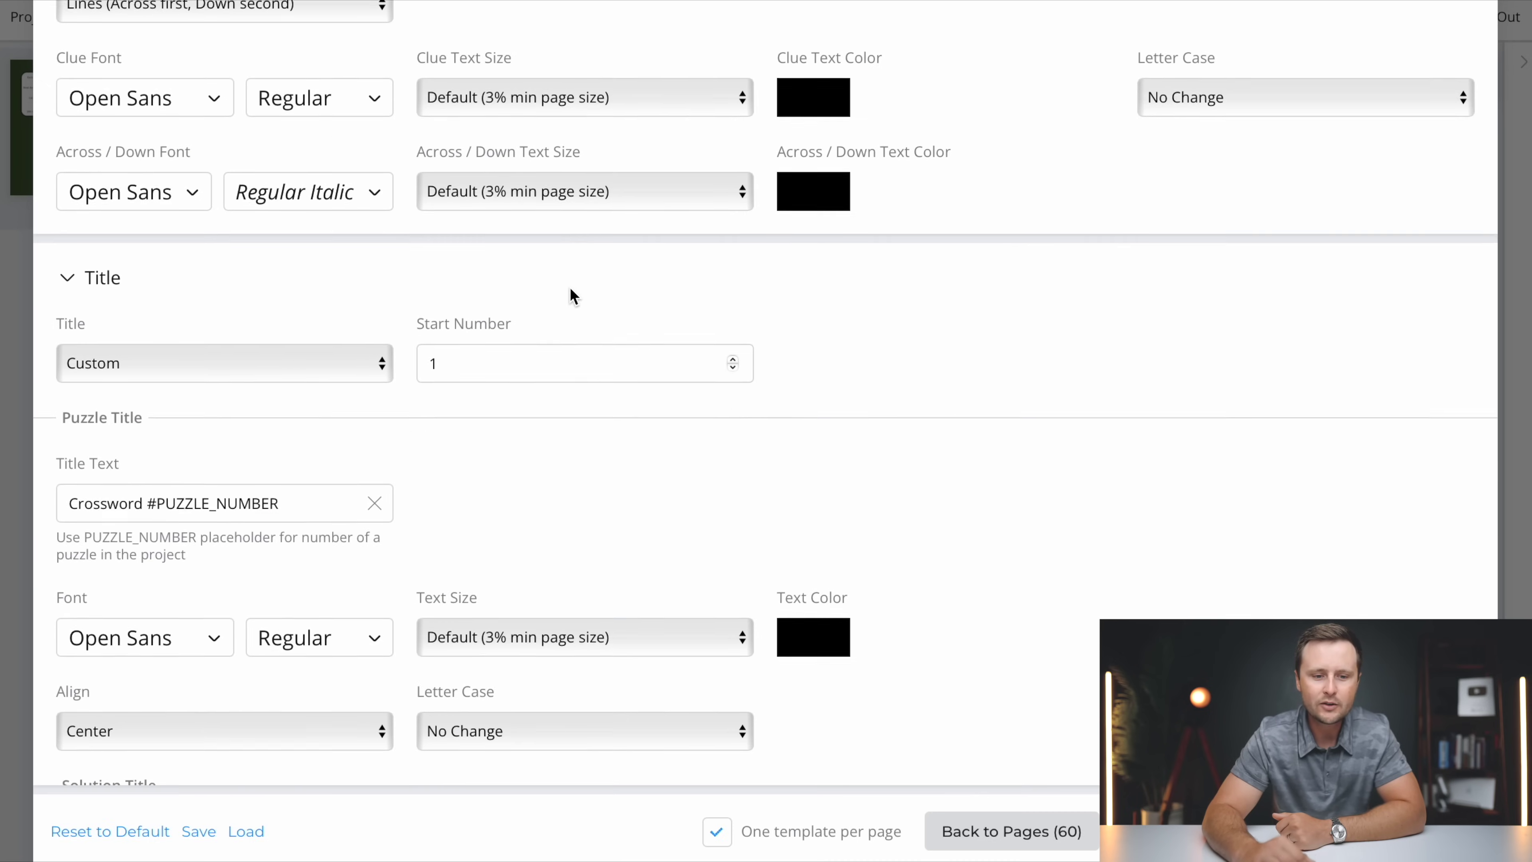
scroll(570, 287, "down", 4)
scroll(253, 701, "up", 1)
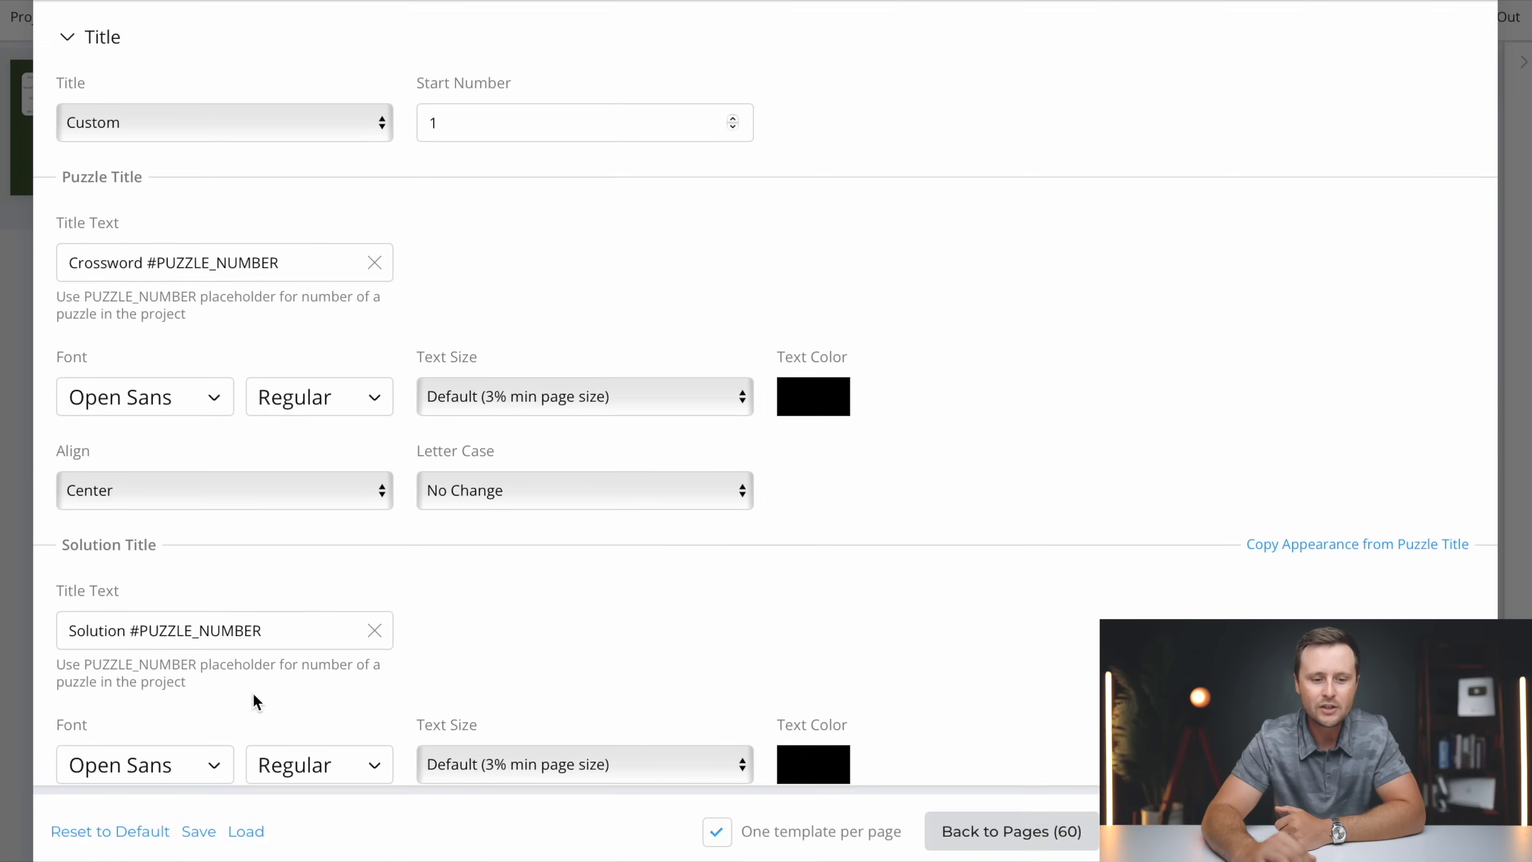
scroll(253, 700, "down", 4)
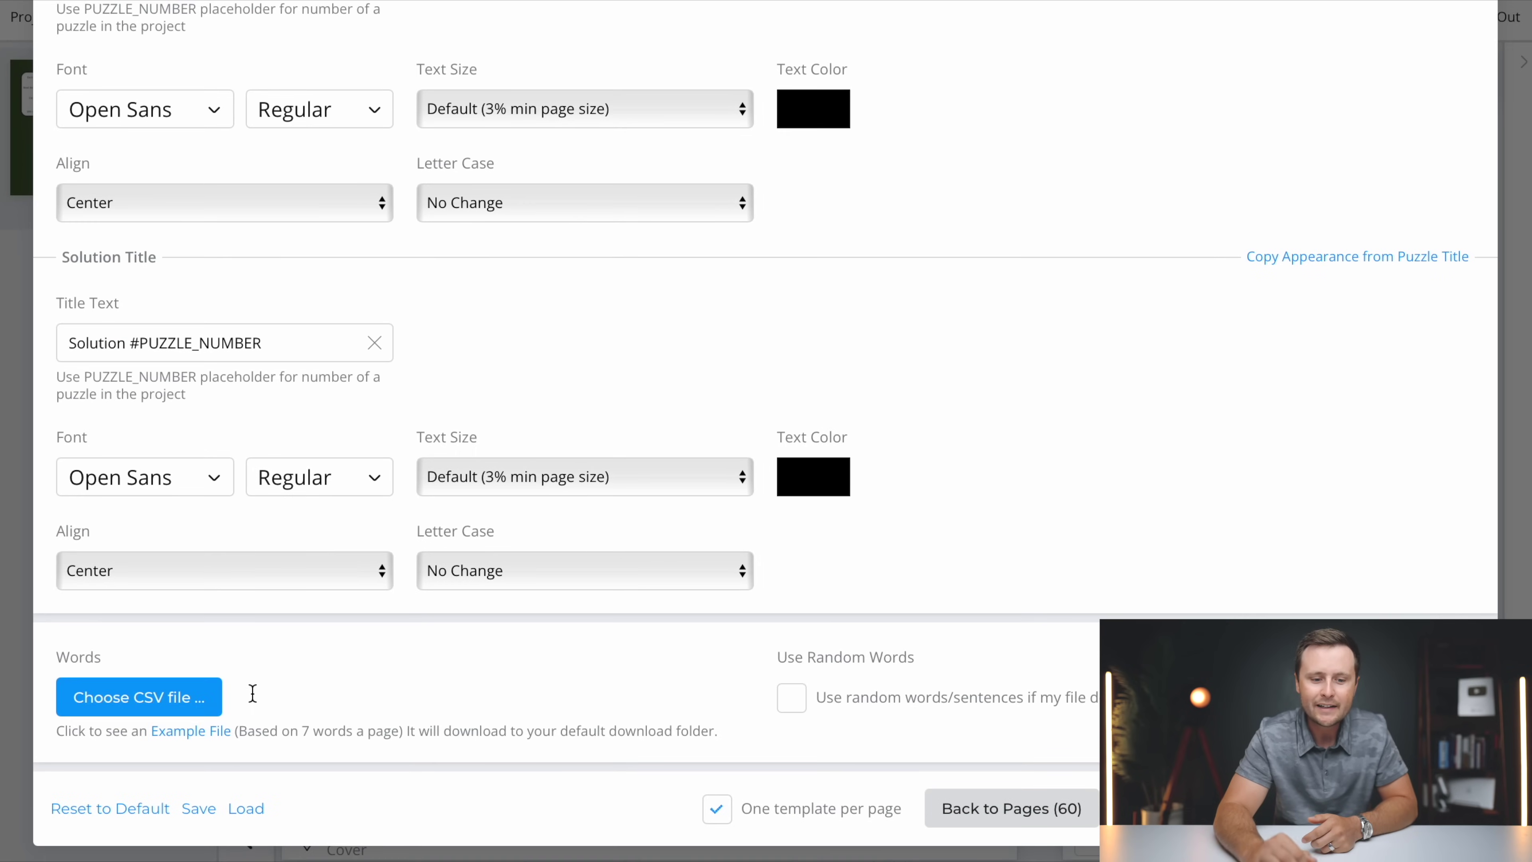
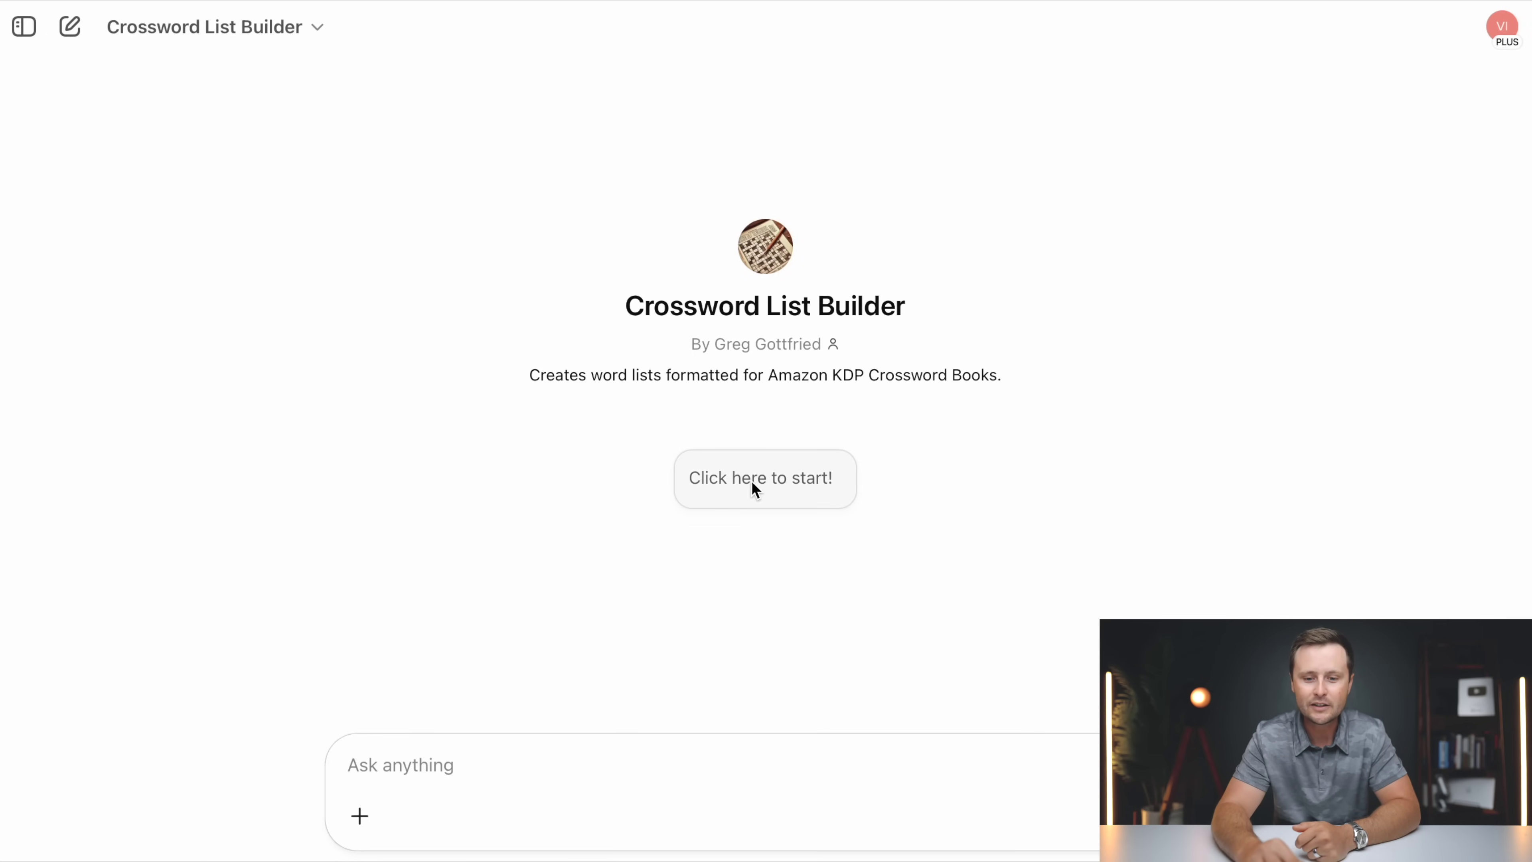
- Switch to the Crossword List Builder in ChatGPT, start it and submit the request "Camping, 10 words per puzzle, 30 puzzles"
left_click(739, 487)
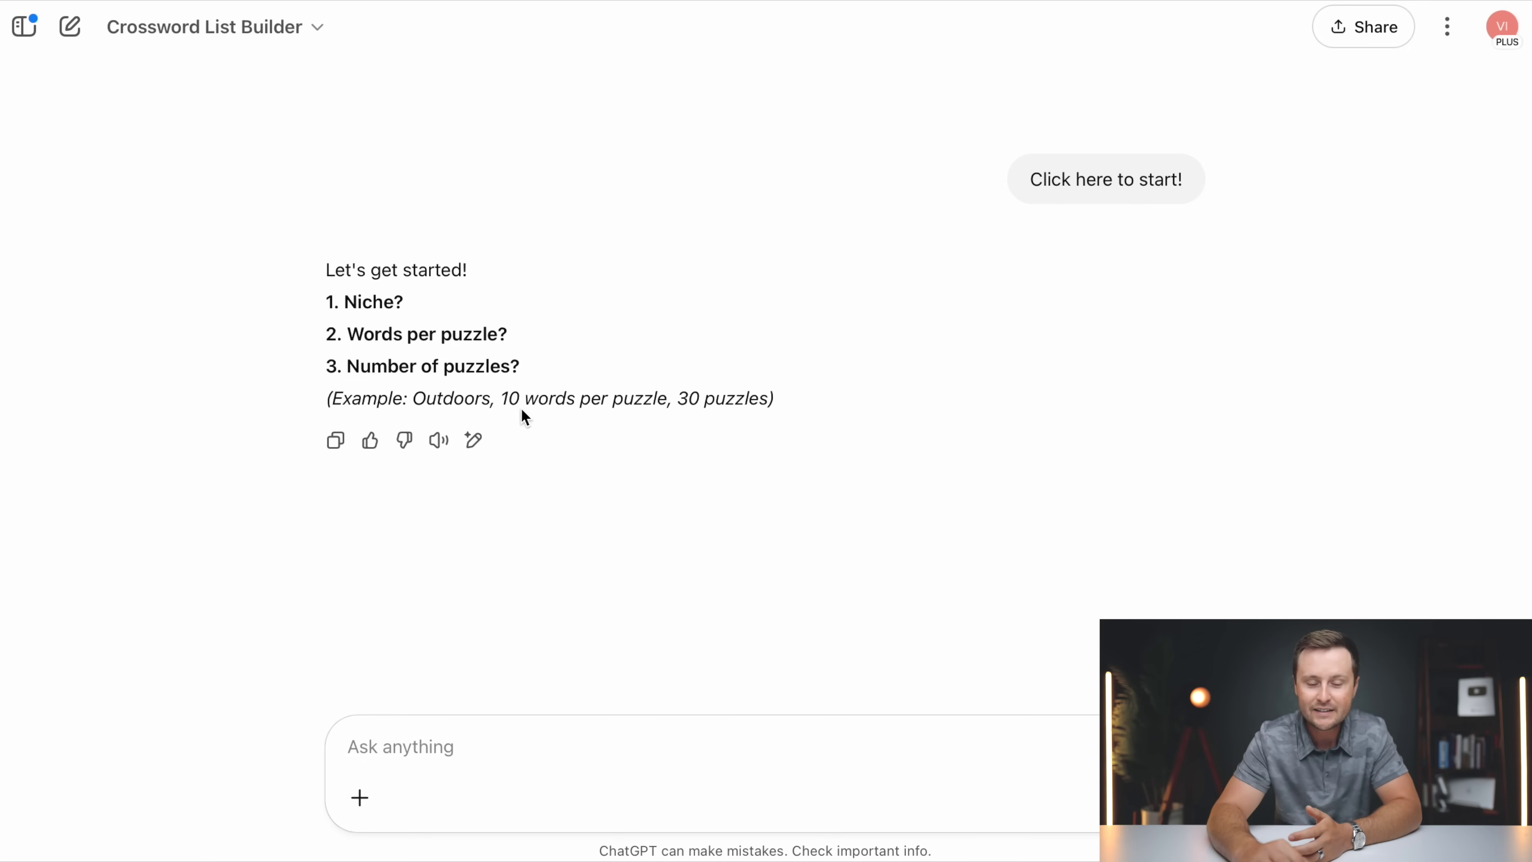
left_click_drag(414, 399, 767, 400)
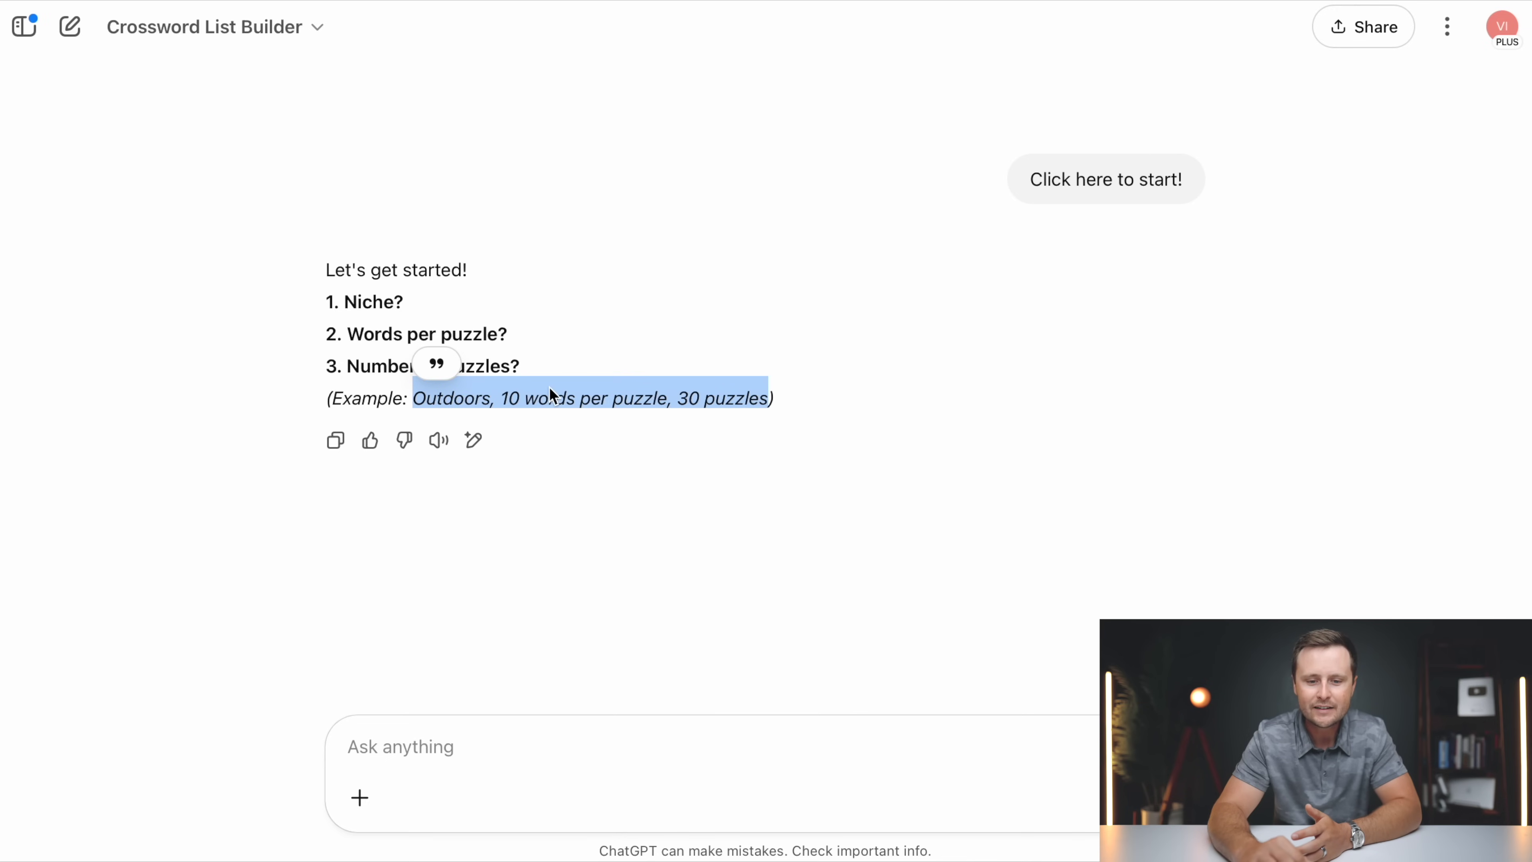
right_click(583, 405)
left_click(639, 500)
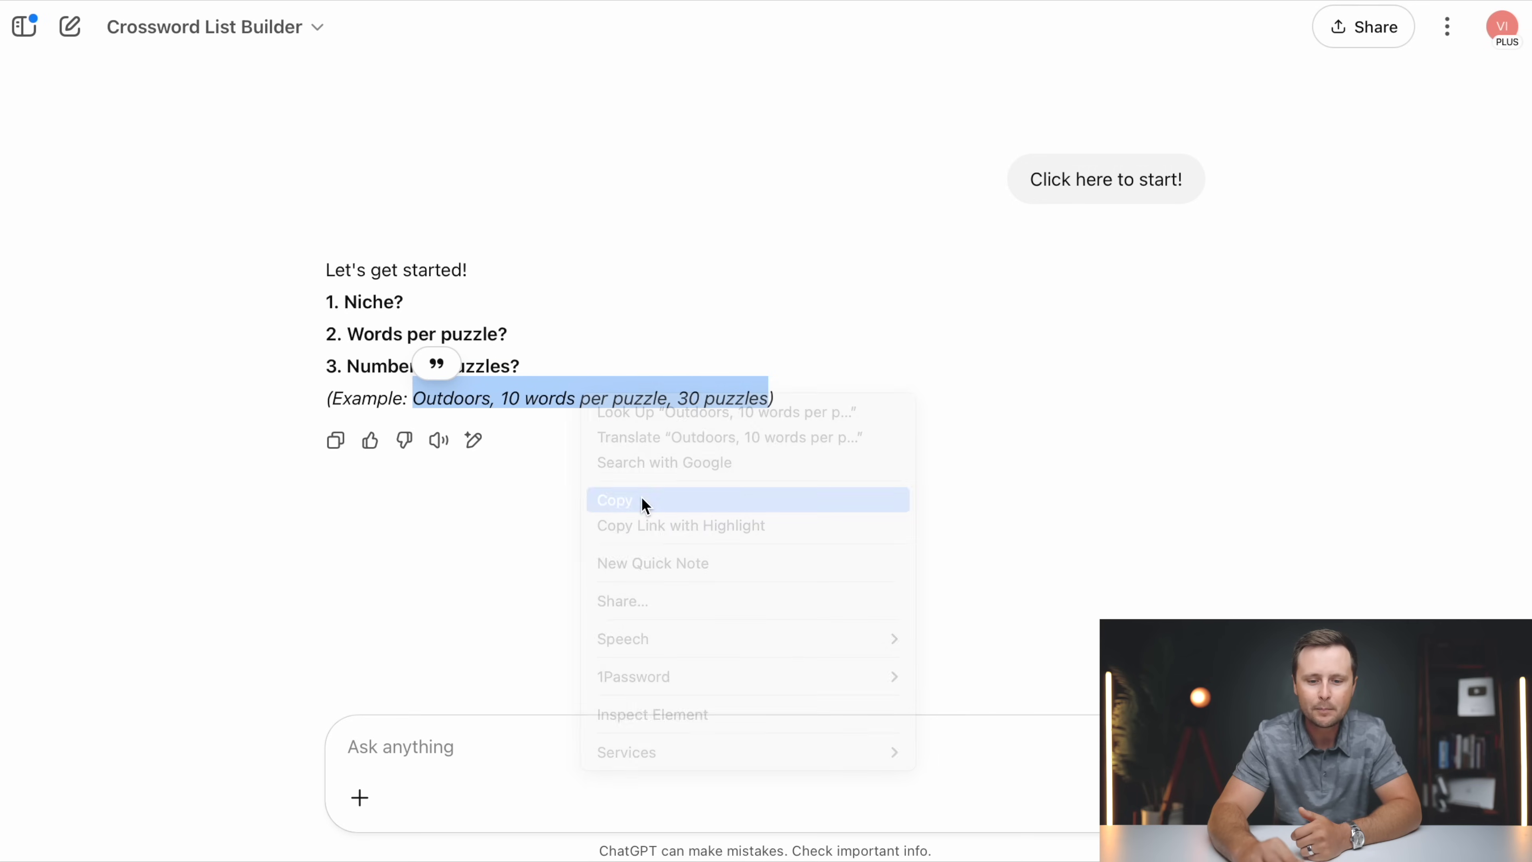
left_click(440, 740)
key("ctrl+v")
left_click_drag(423, 747, 343, 745)
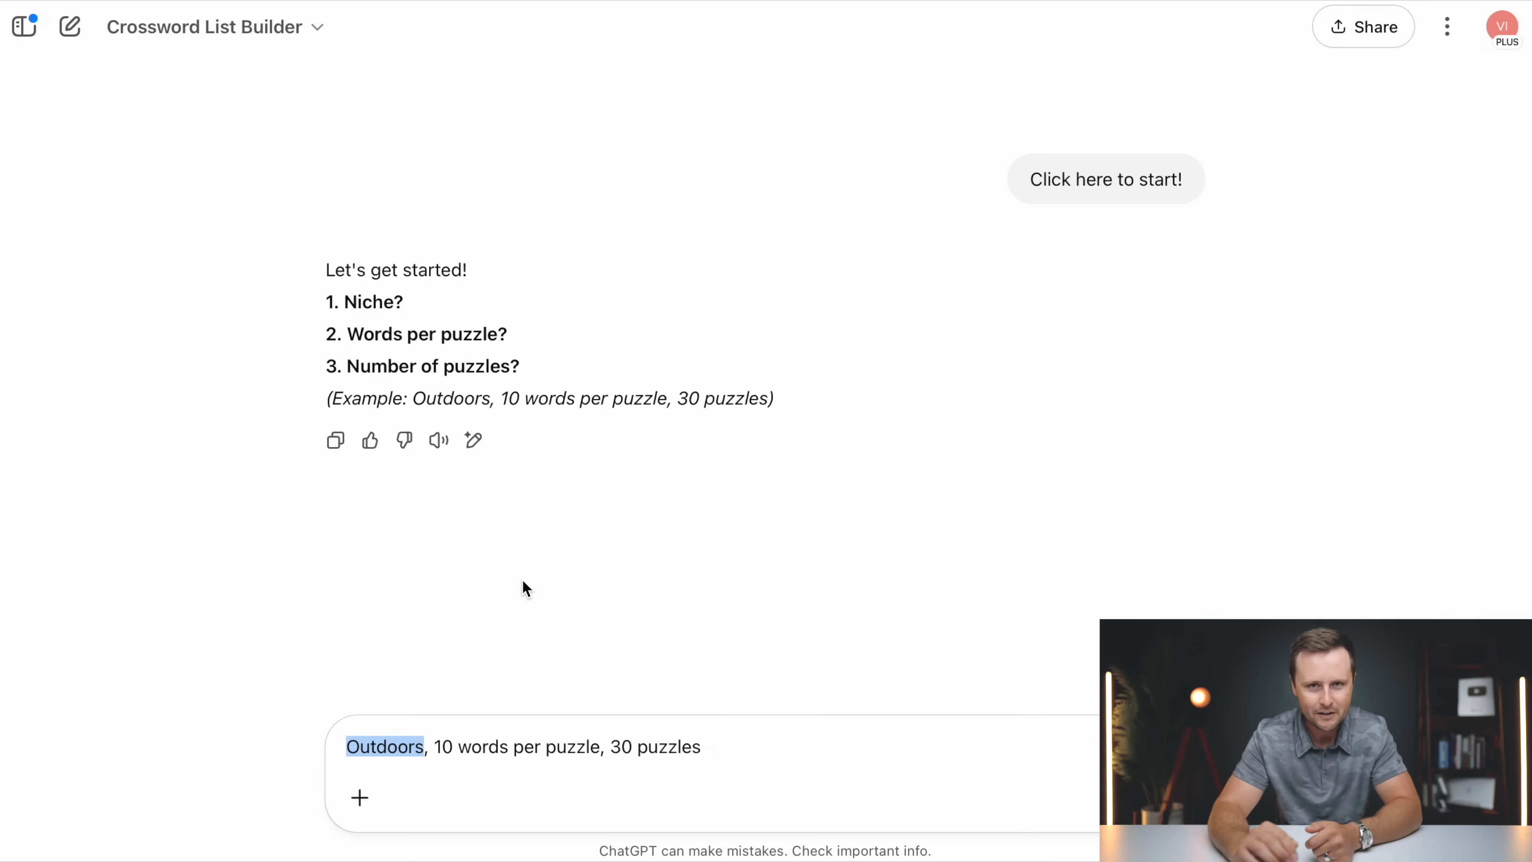
type("Camping")
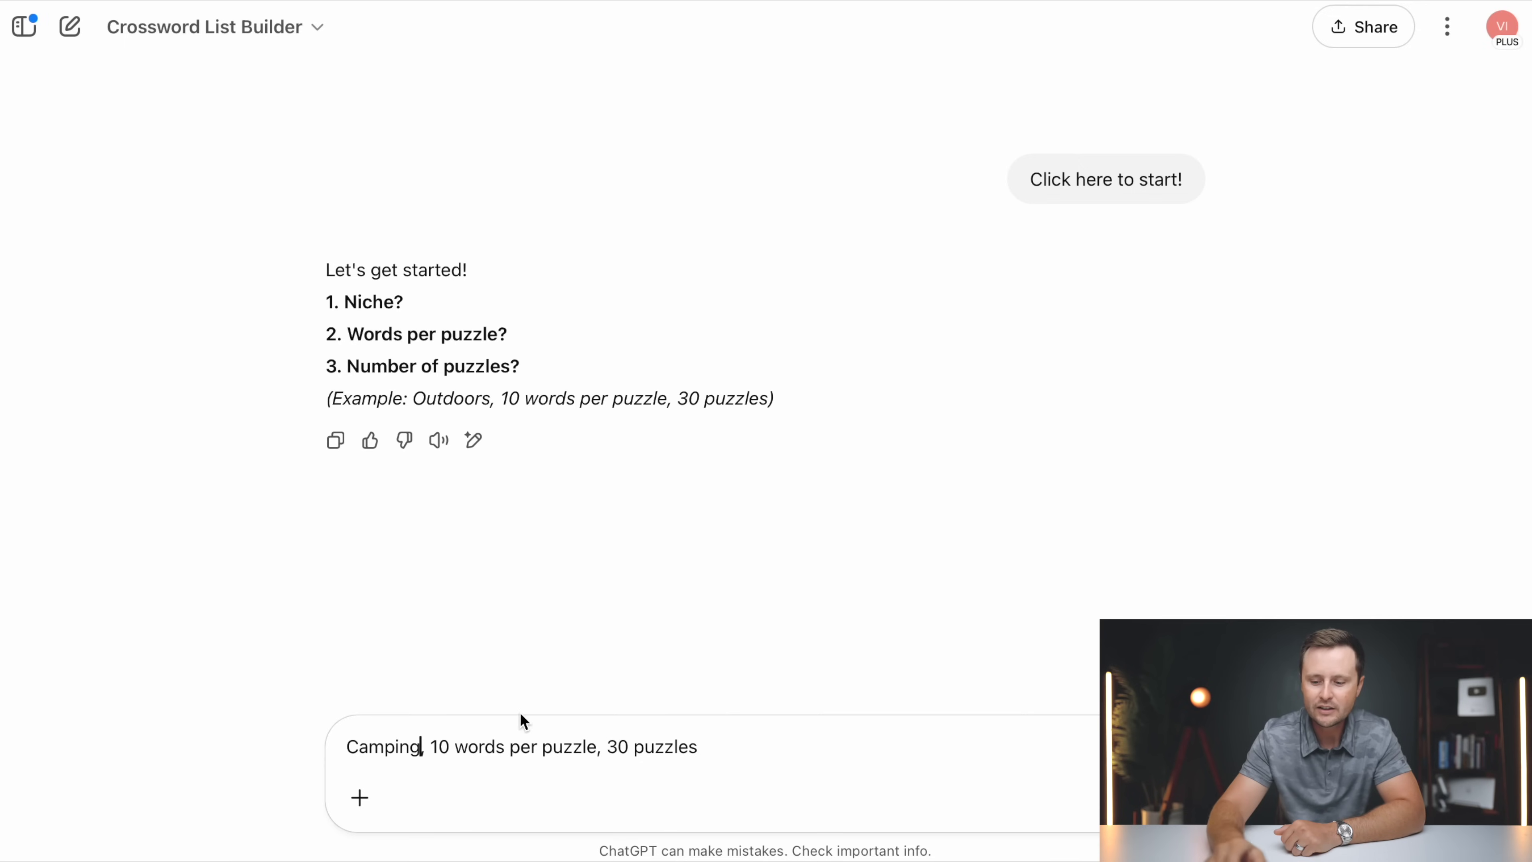
key("Return")
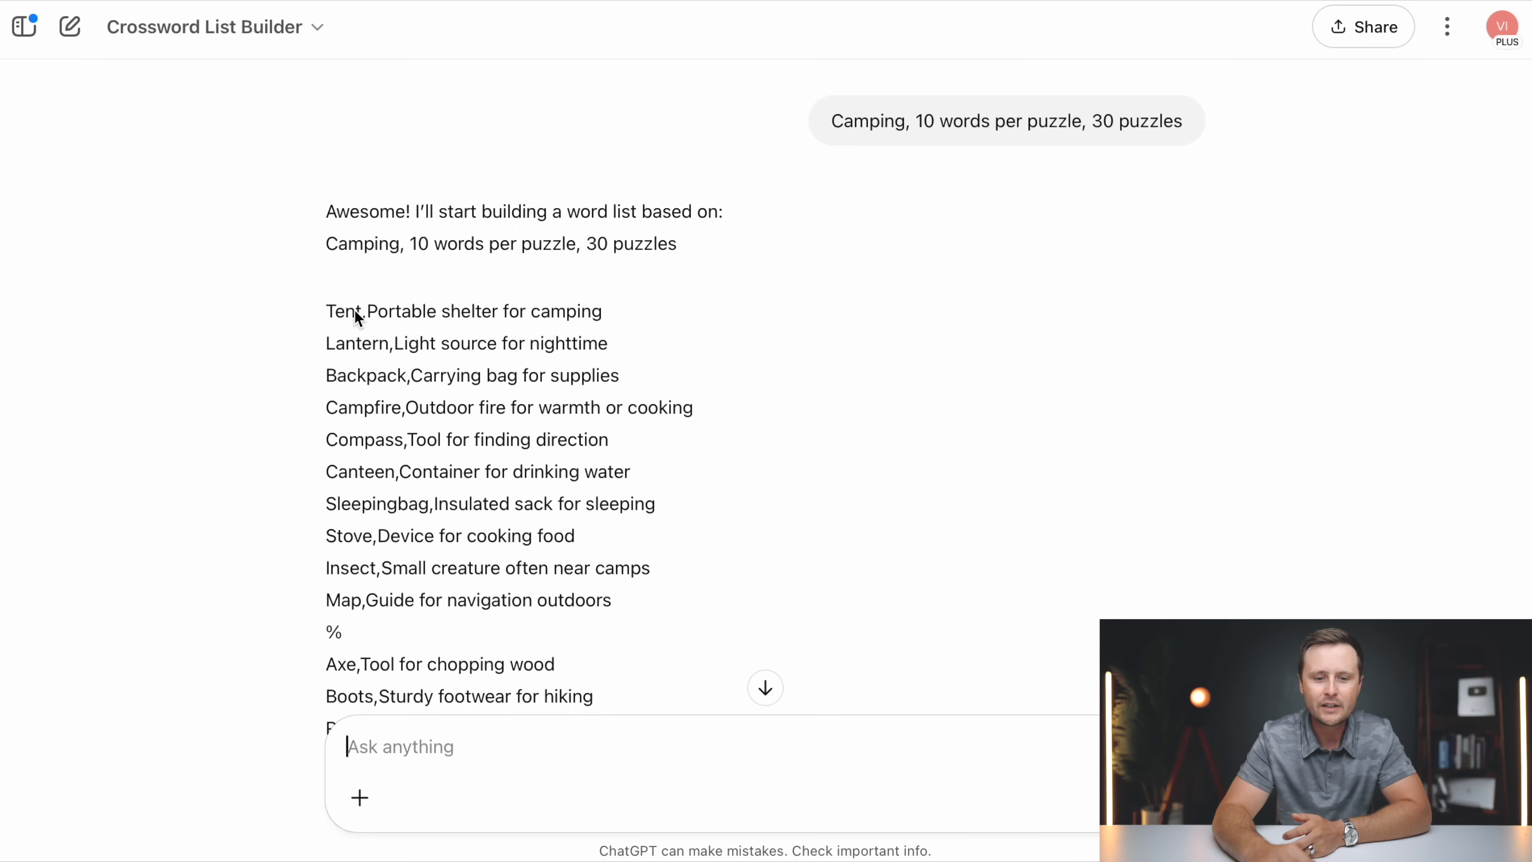
- Look through the first batch of camping words and clues and reply "yes" to continue generating
scroll(354, 601, "down", 3)
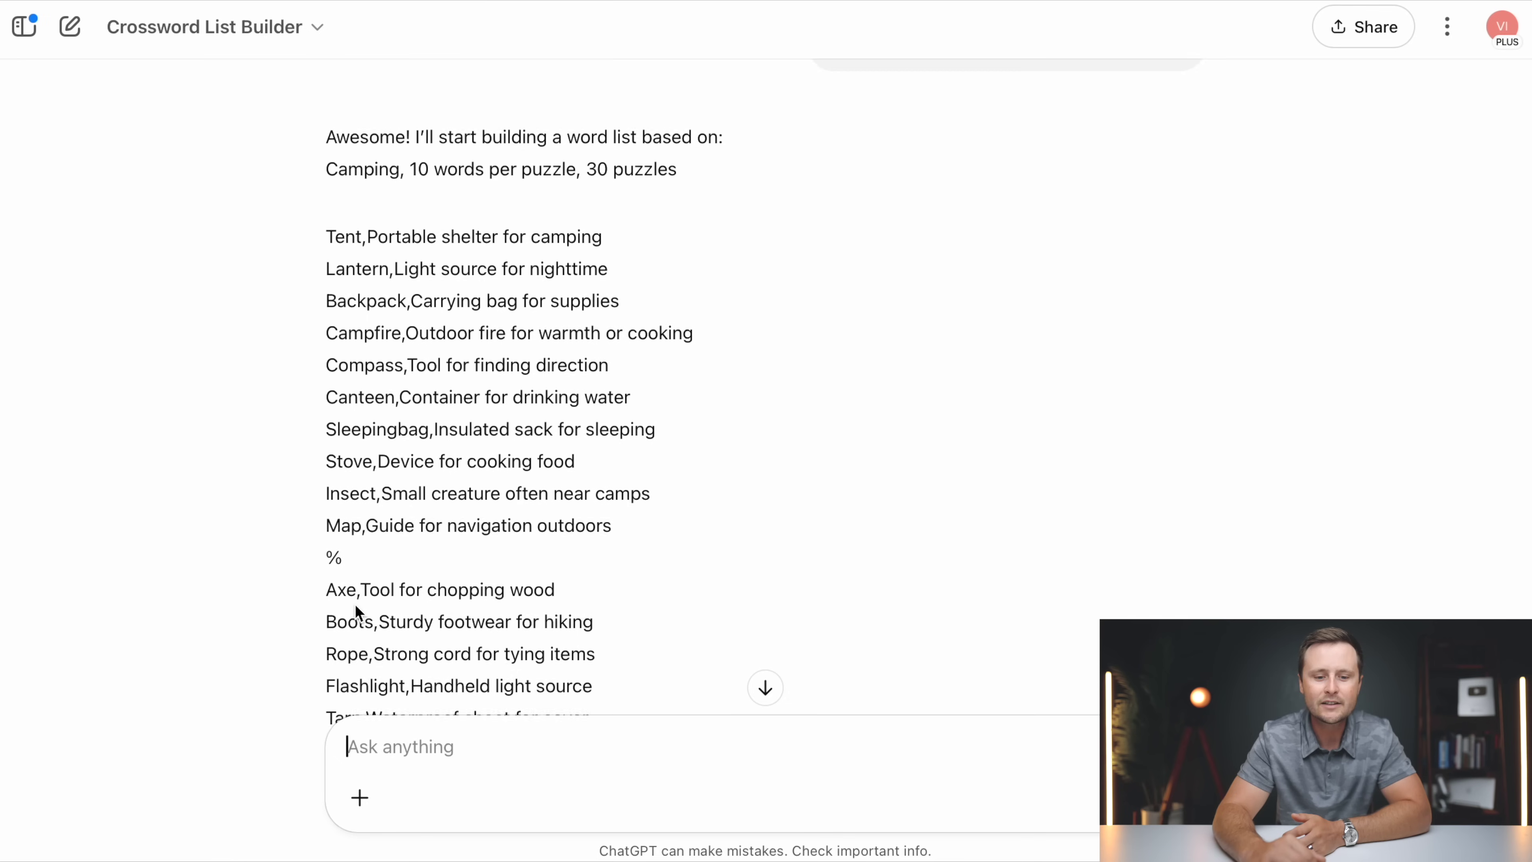
scroll(368, 540, "down", 3)
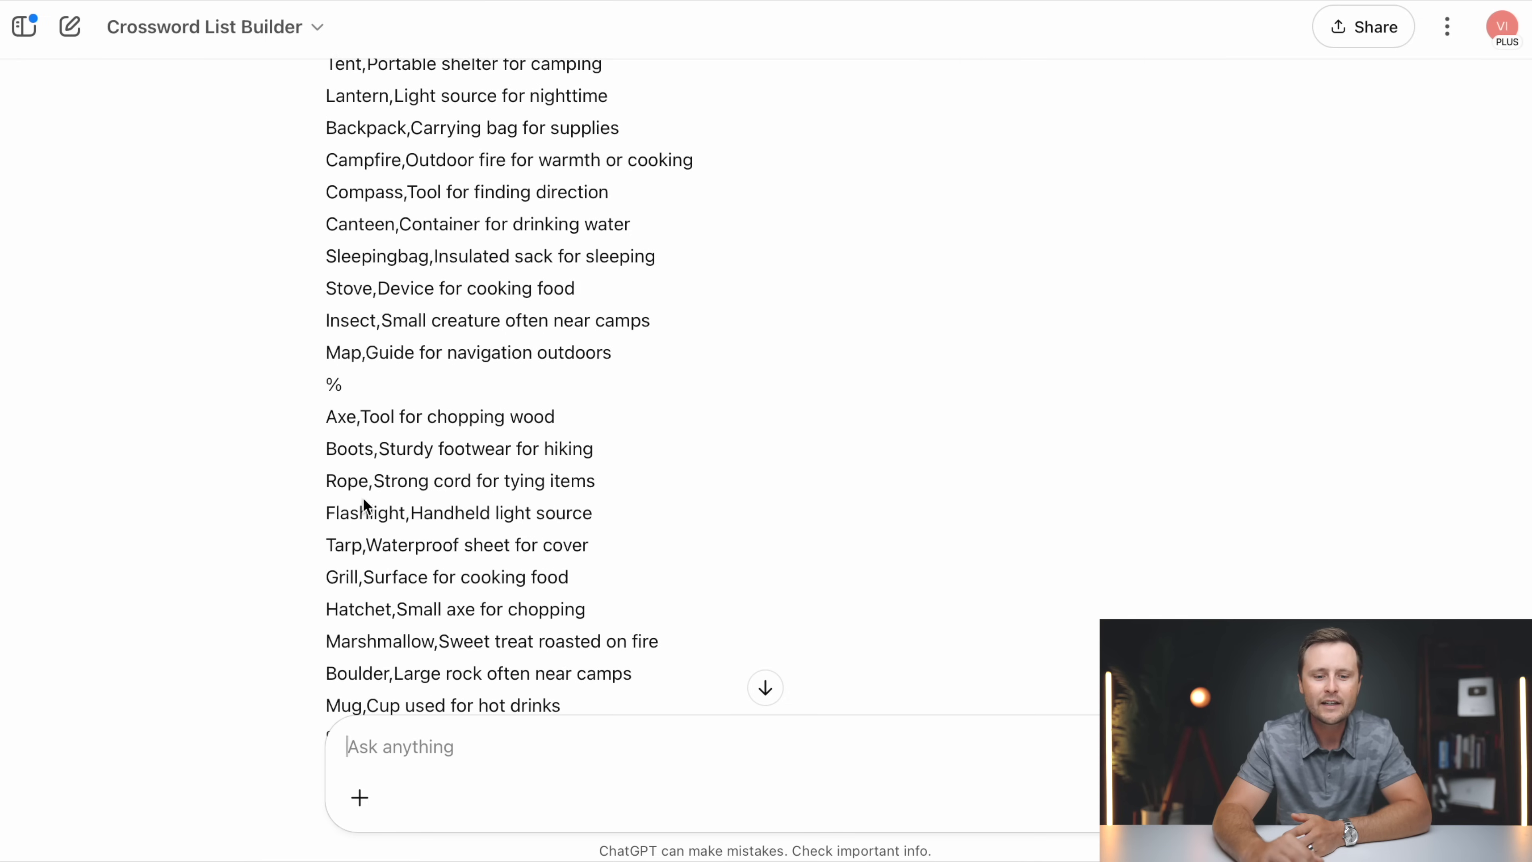
scroll(374, 628, "down", 20)
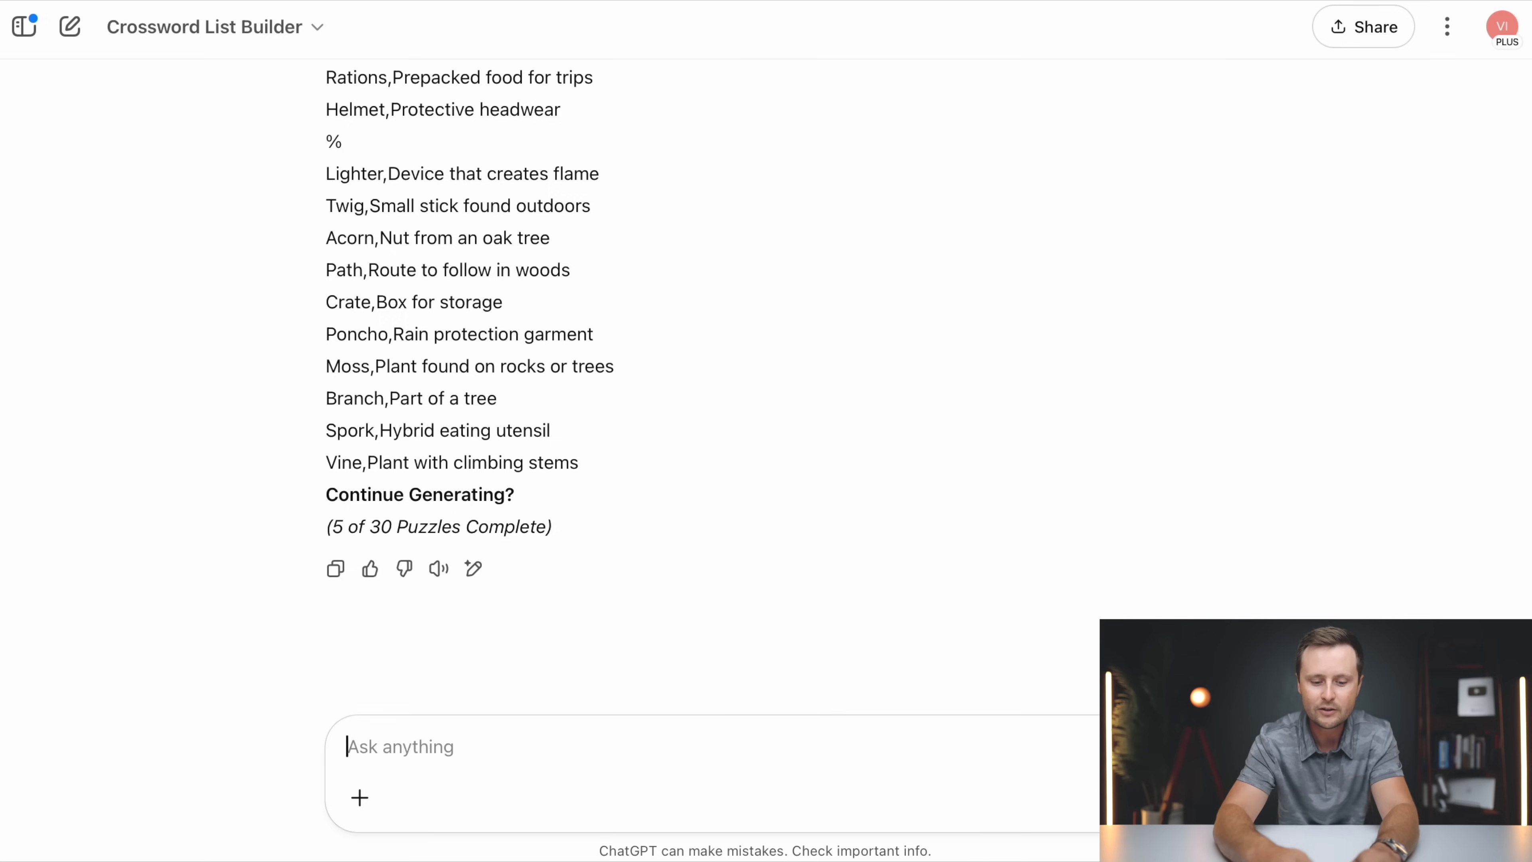
type("yes")
key("Return")
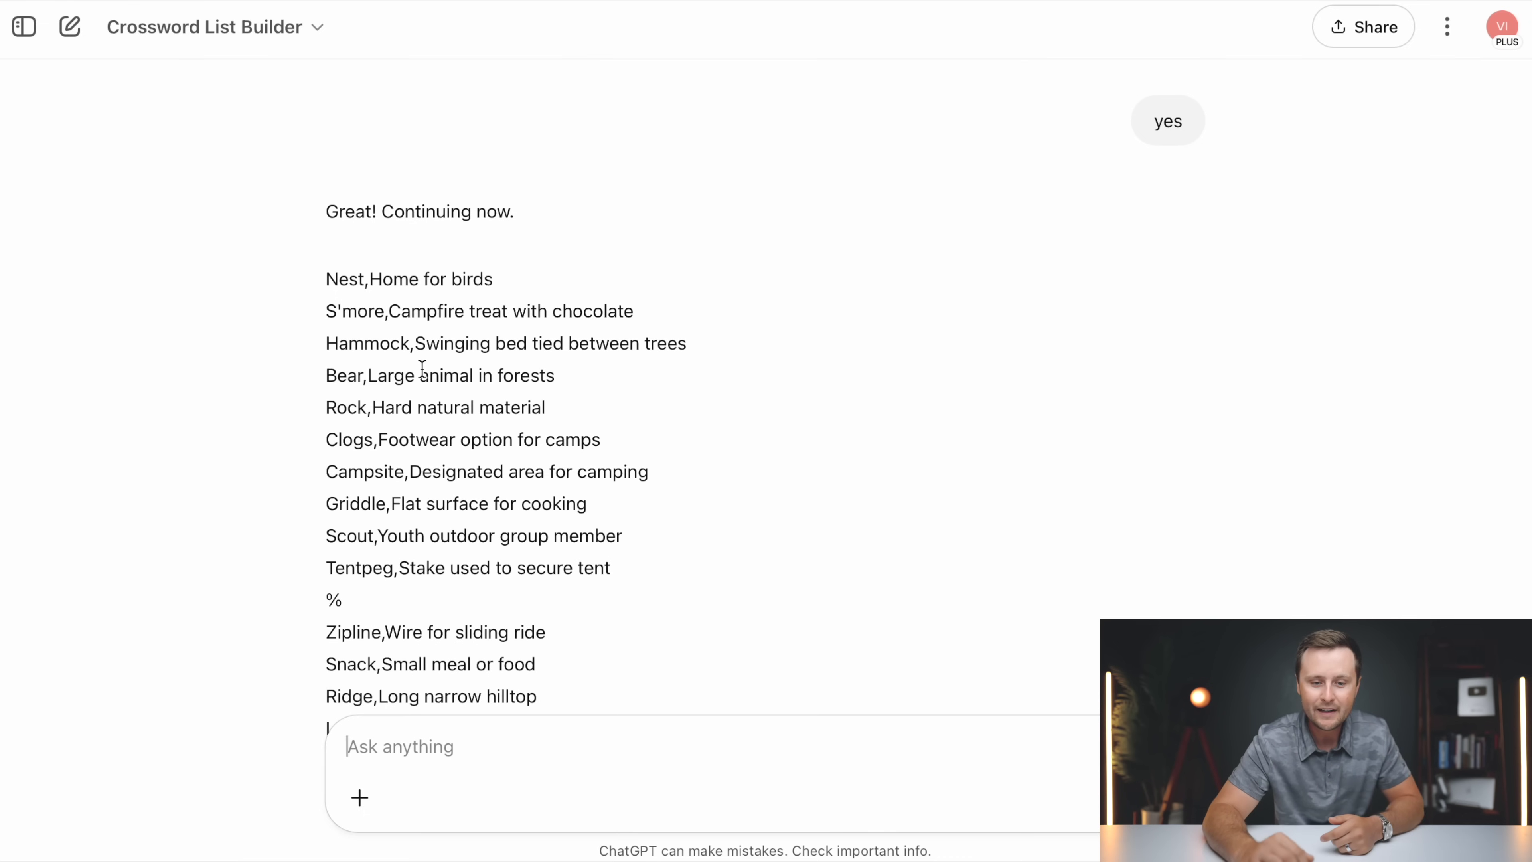
- Check the second batch of words and clues and answer "yes" to generate the batch after puzzle 10
scroll(381, 434, "down", 1)
scroll(381, 433, "down", 10)
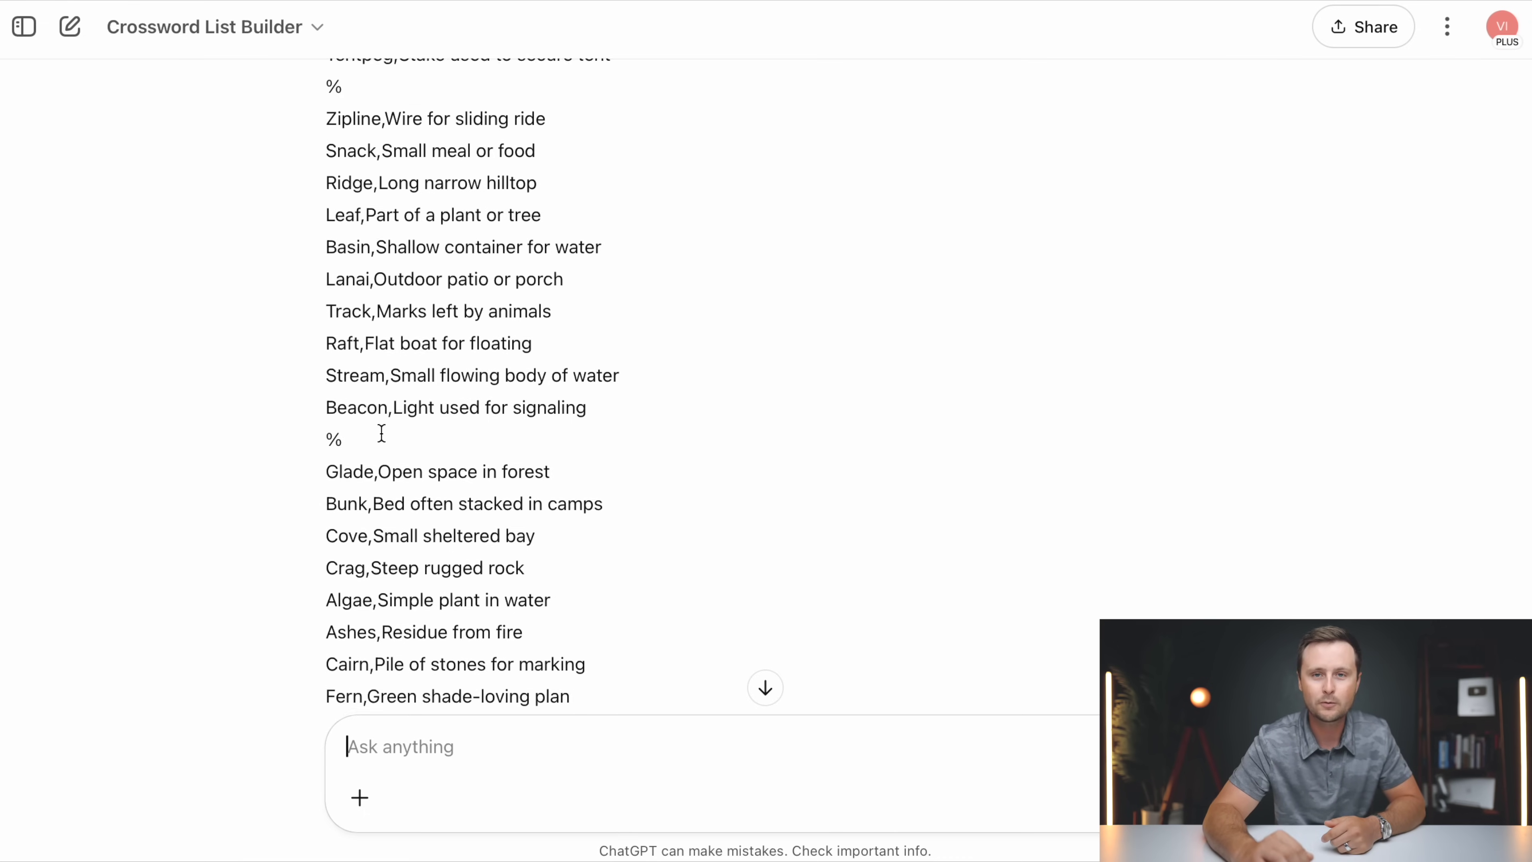
scroll(379, 278, "down", 15)
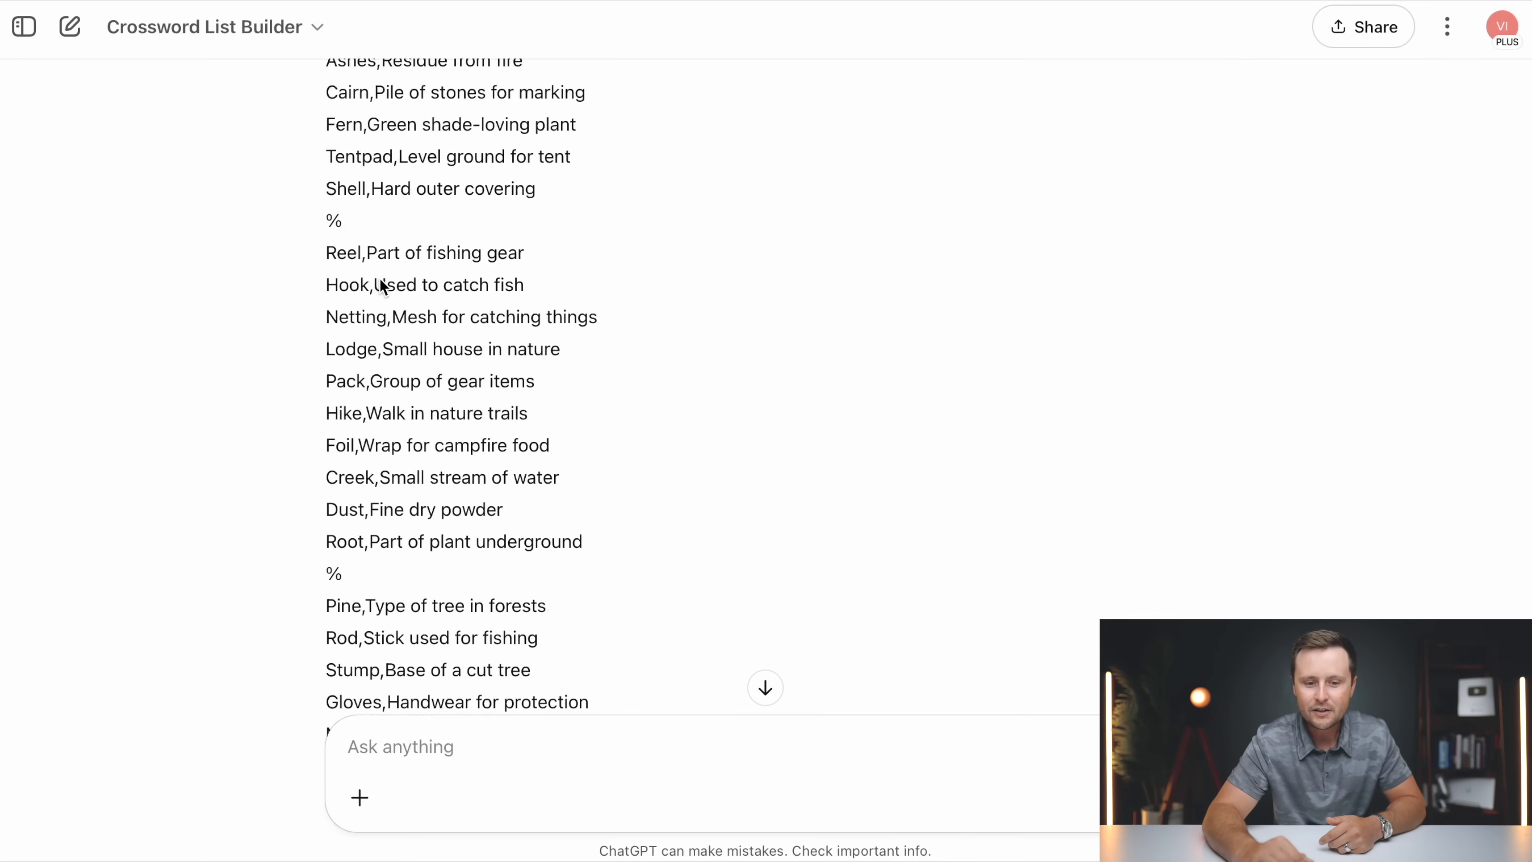
scroll(380, 278, "down", 2)
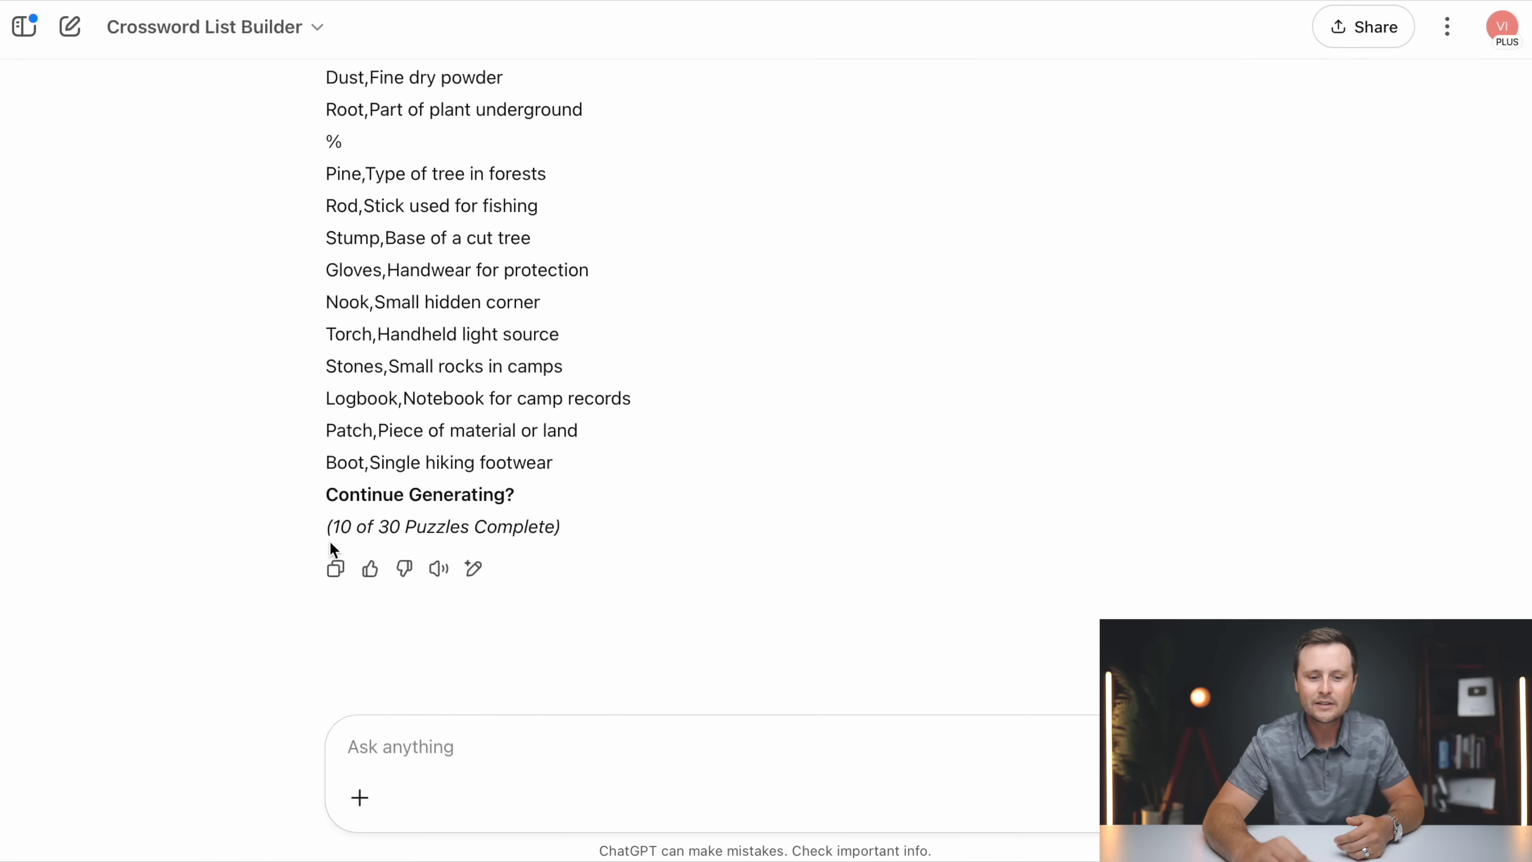
type("yes")
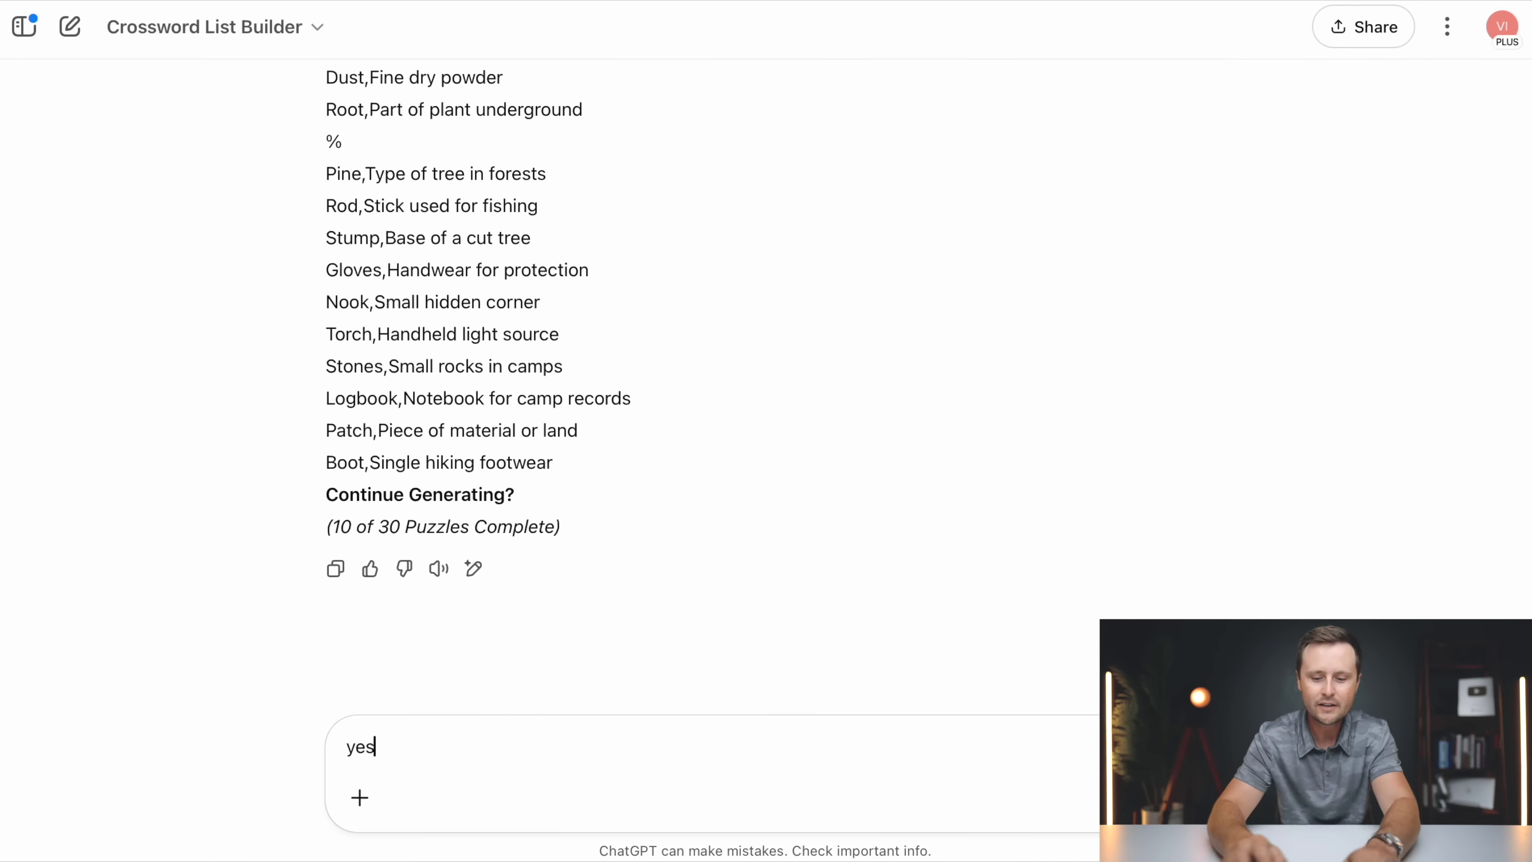
key("Return")
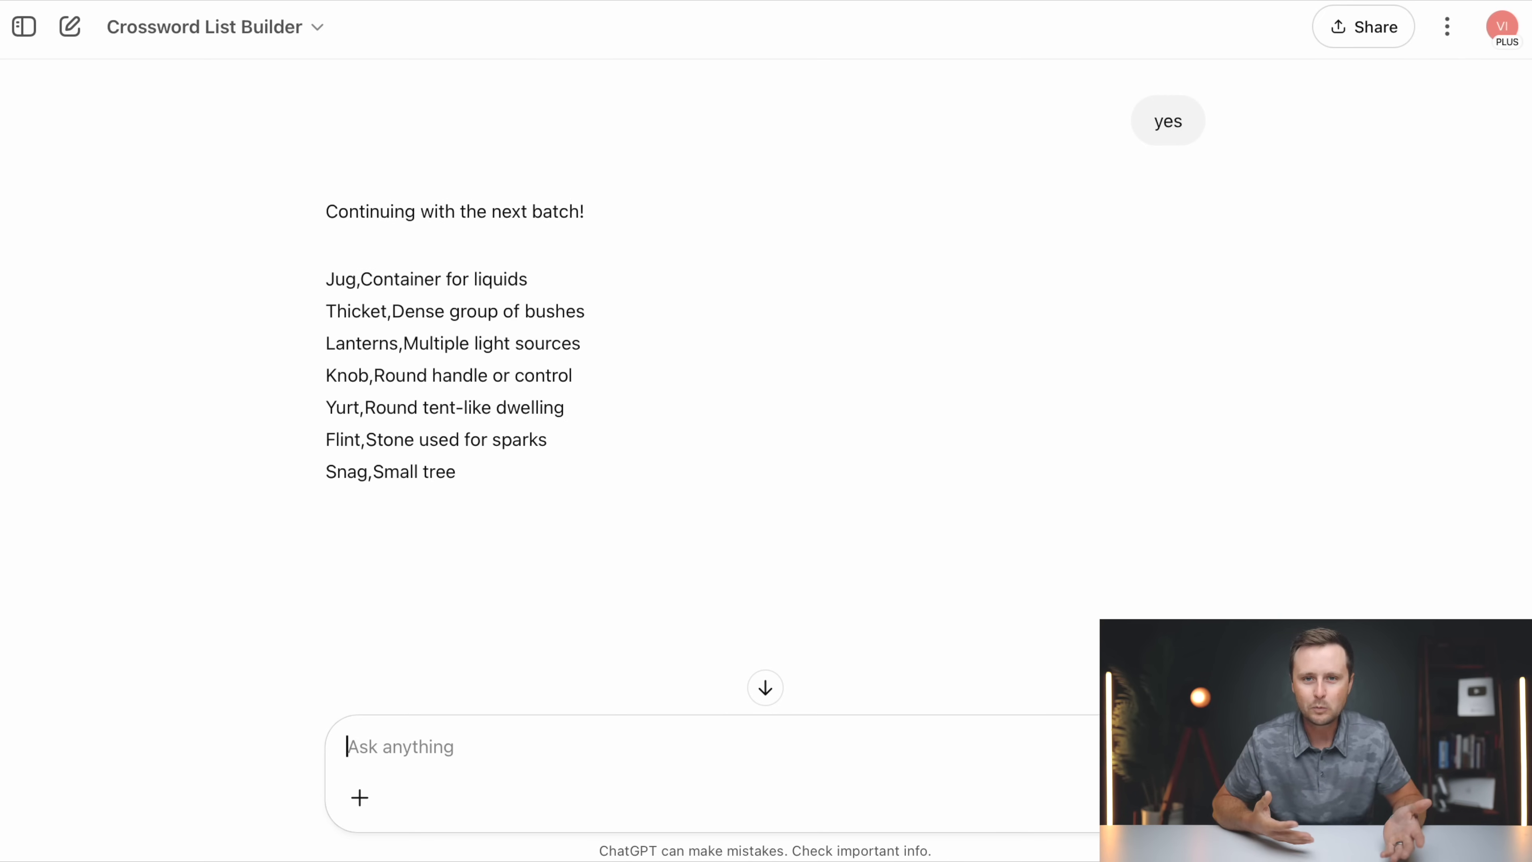
- Examine the remaining generated camping words and clues through to the end of the list
scroll(651, 589, "down", 3)
scroll(651, 588, "down", 4)
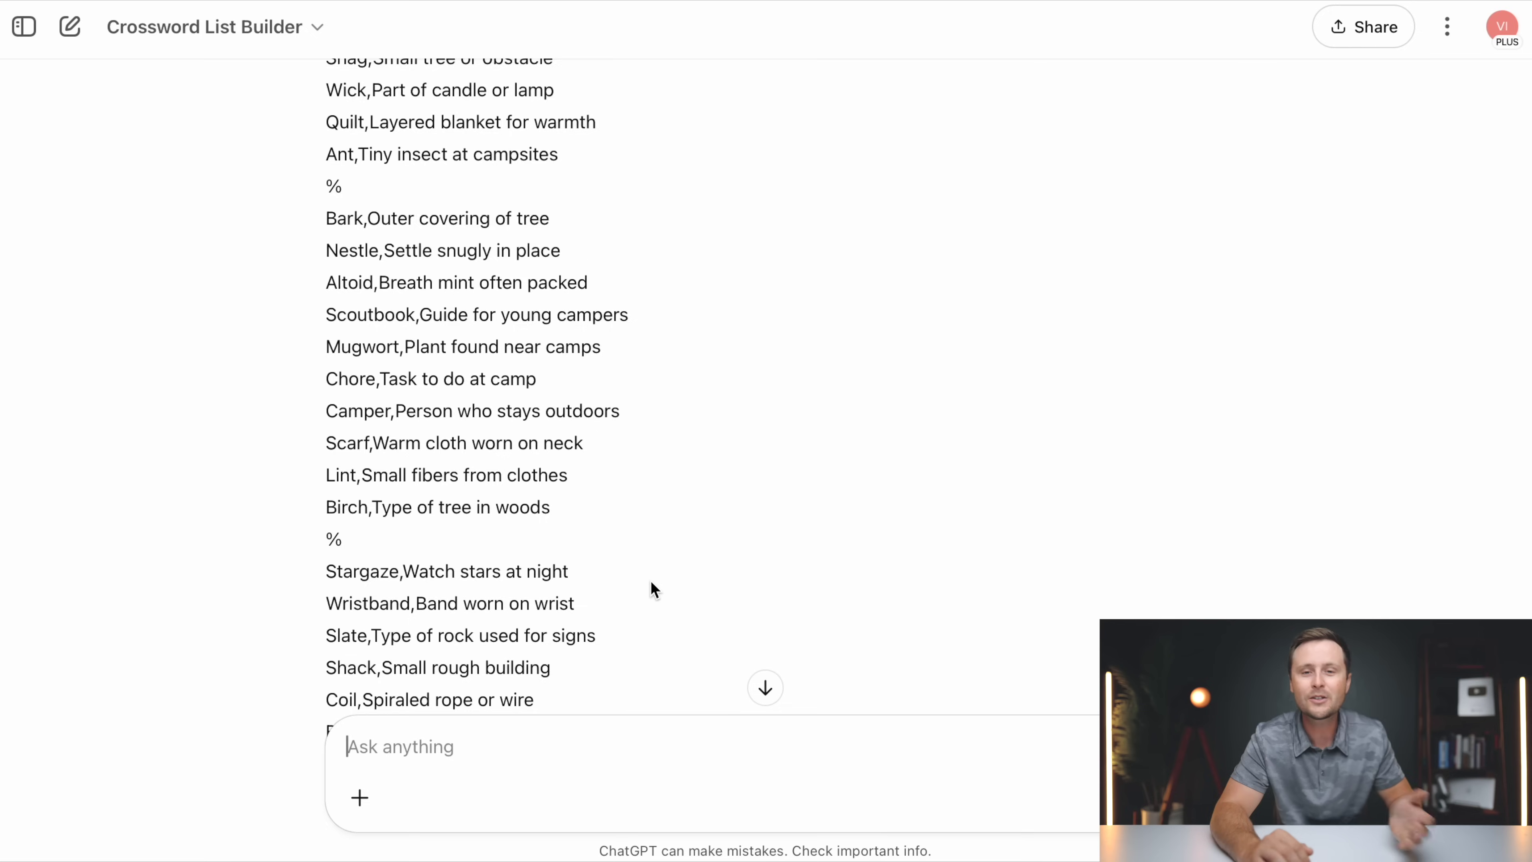
scroll(652, 589, "down", 10)
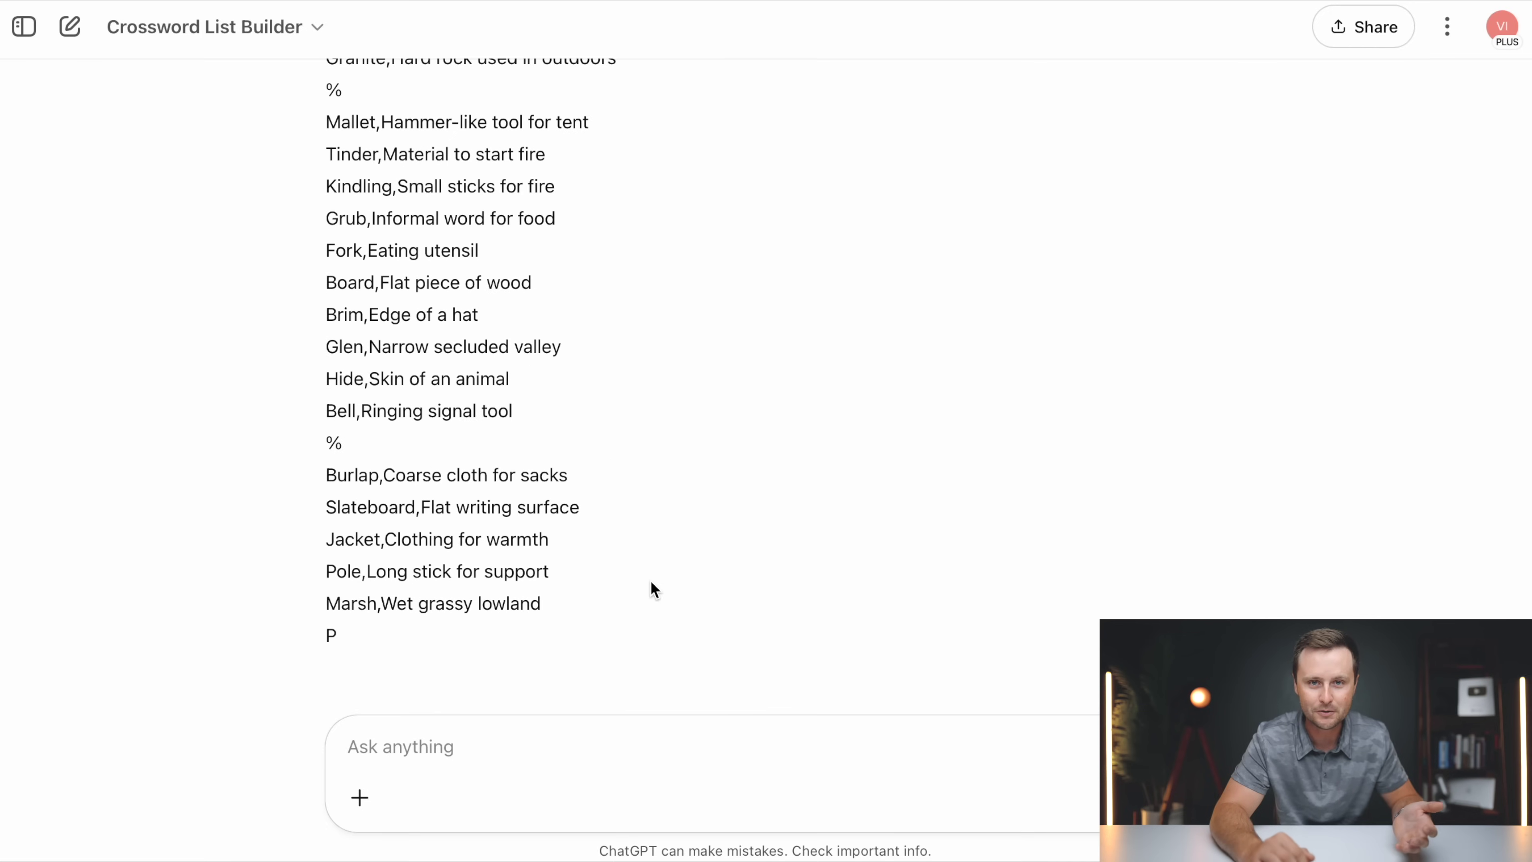
scroll(500, 423, "up", 15)
scroll(500, 422, "down", 7)
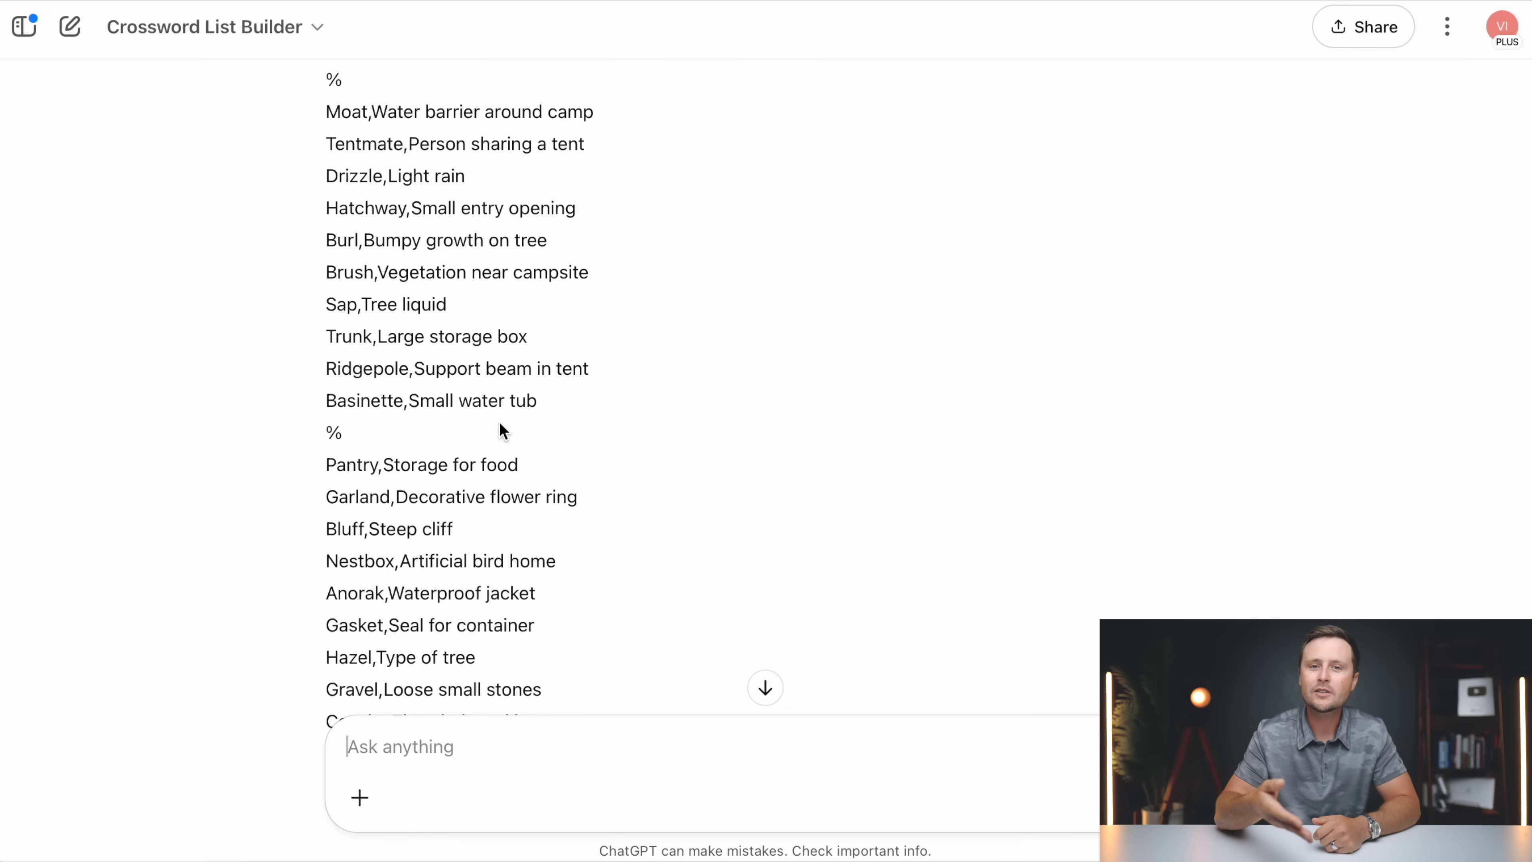
scroll(498, 430, "down", 16)
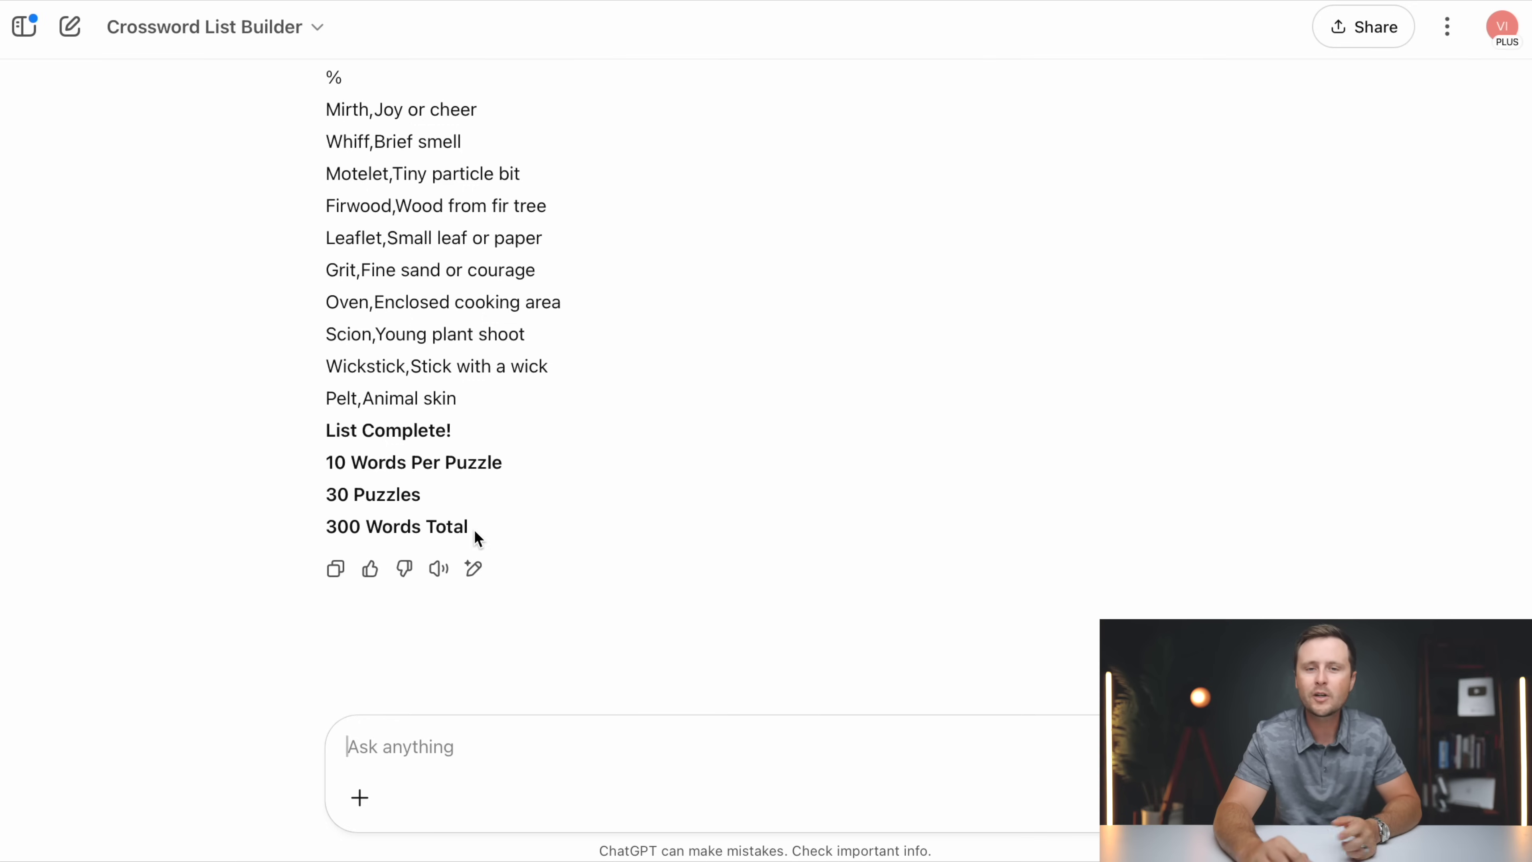
scroll(684, 509, "up", 1)
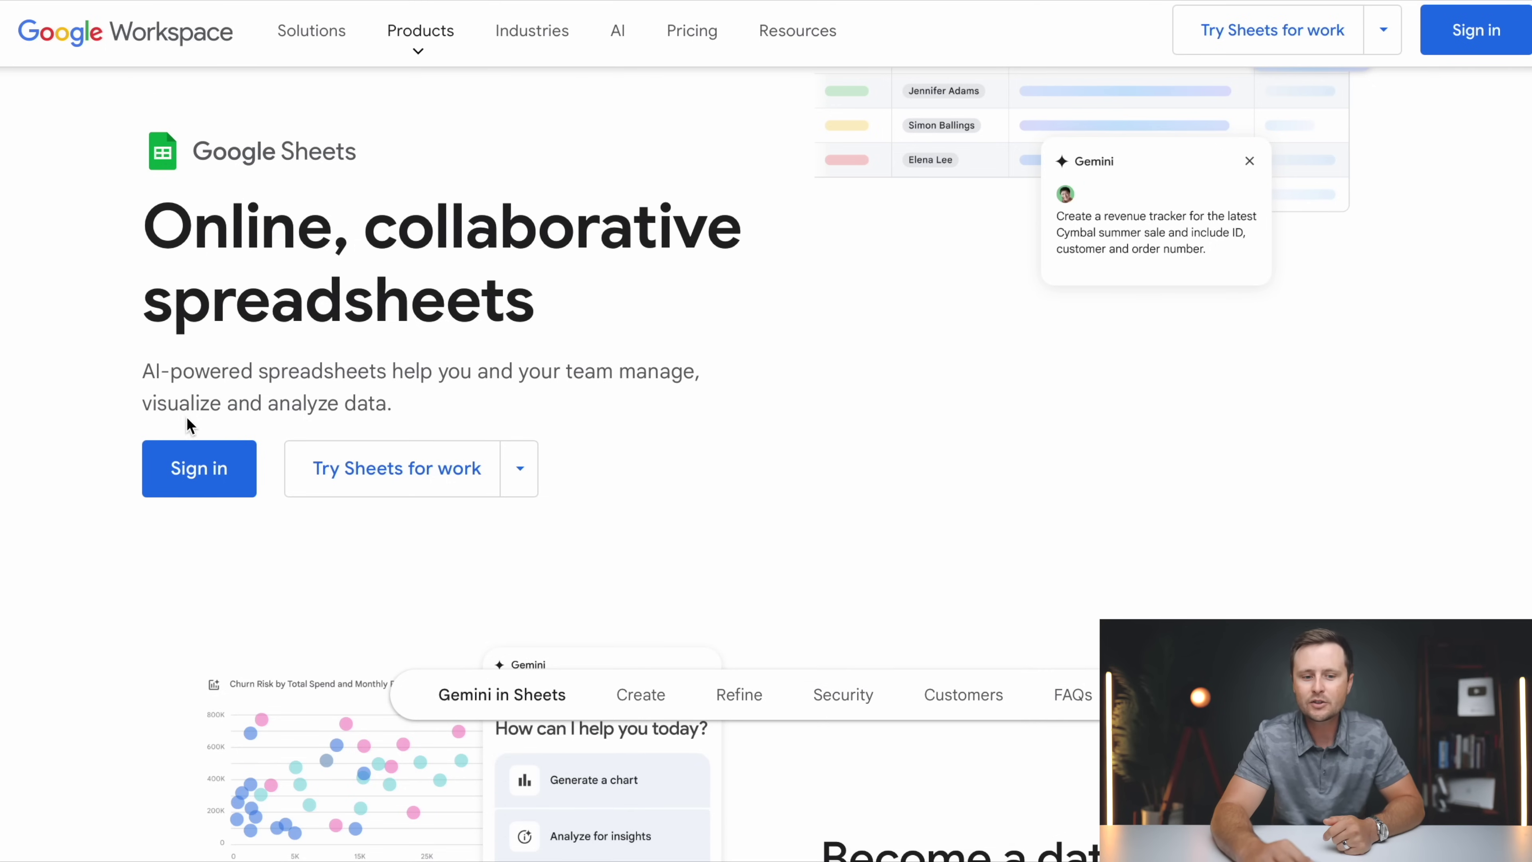
- Sign in to Google Sheets and create a blank spreadsheet
left_click(193, 476)
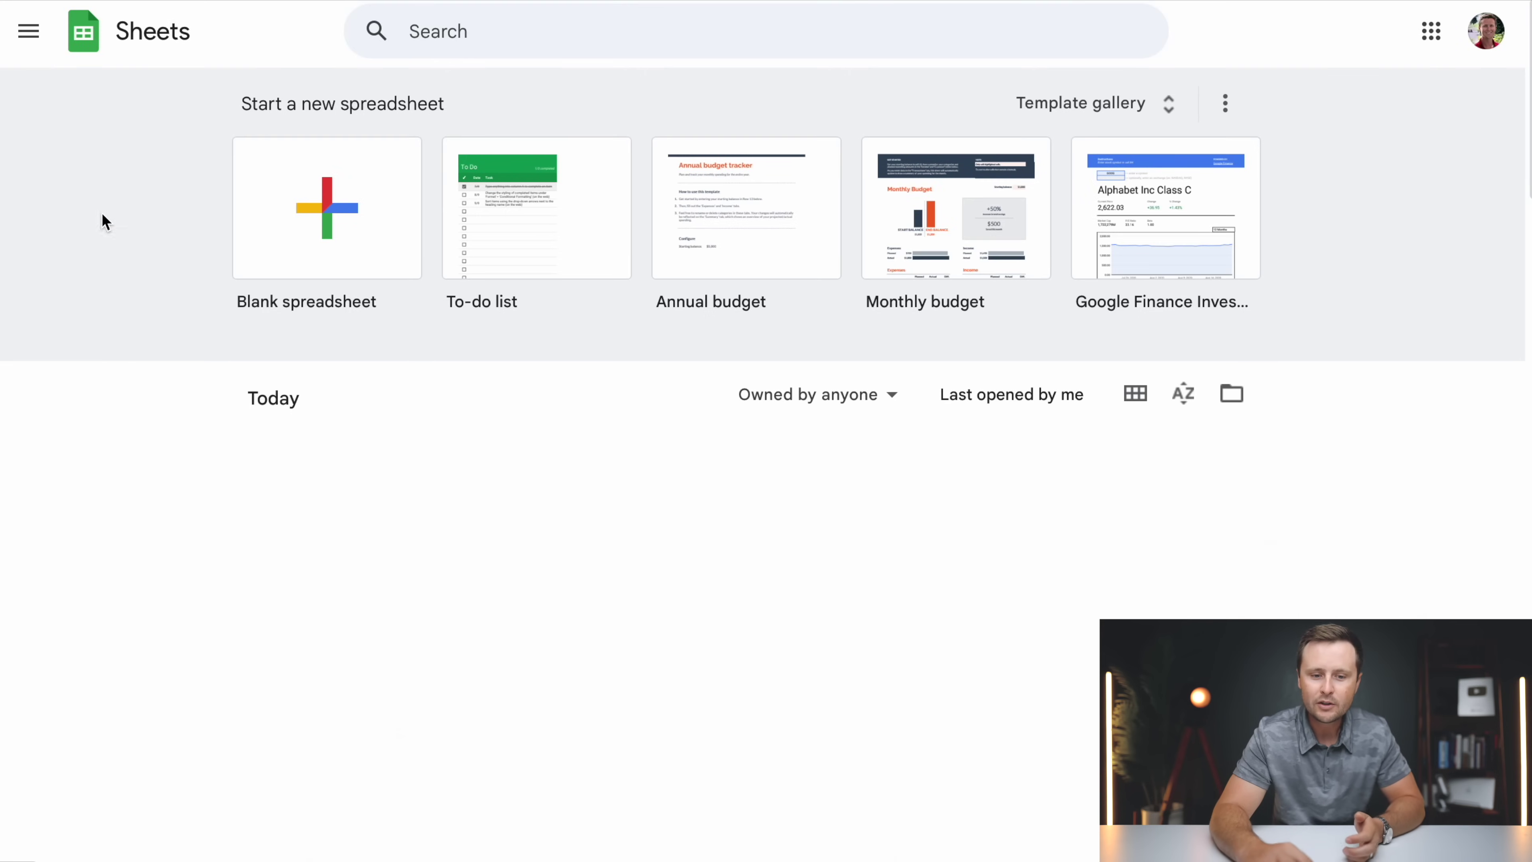
left_click(345, 205)
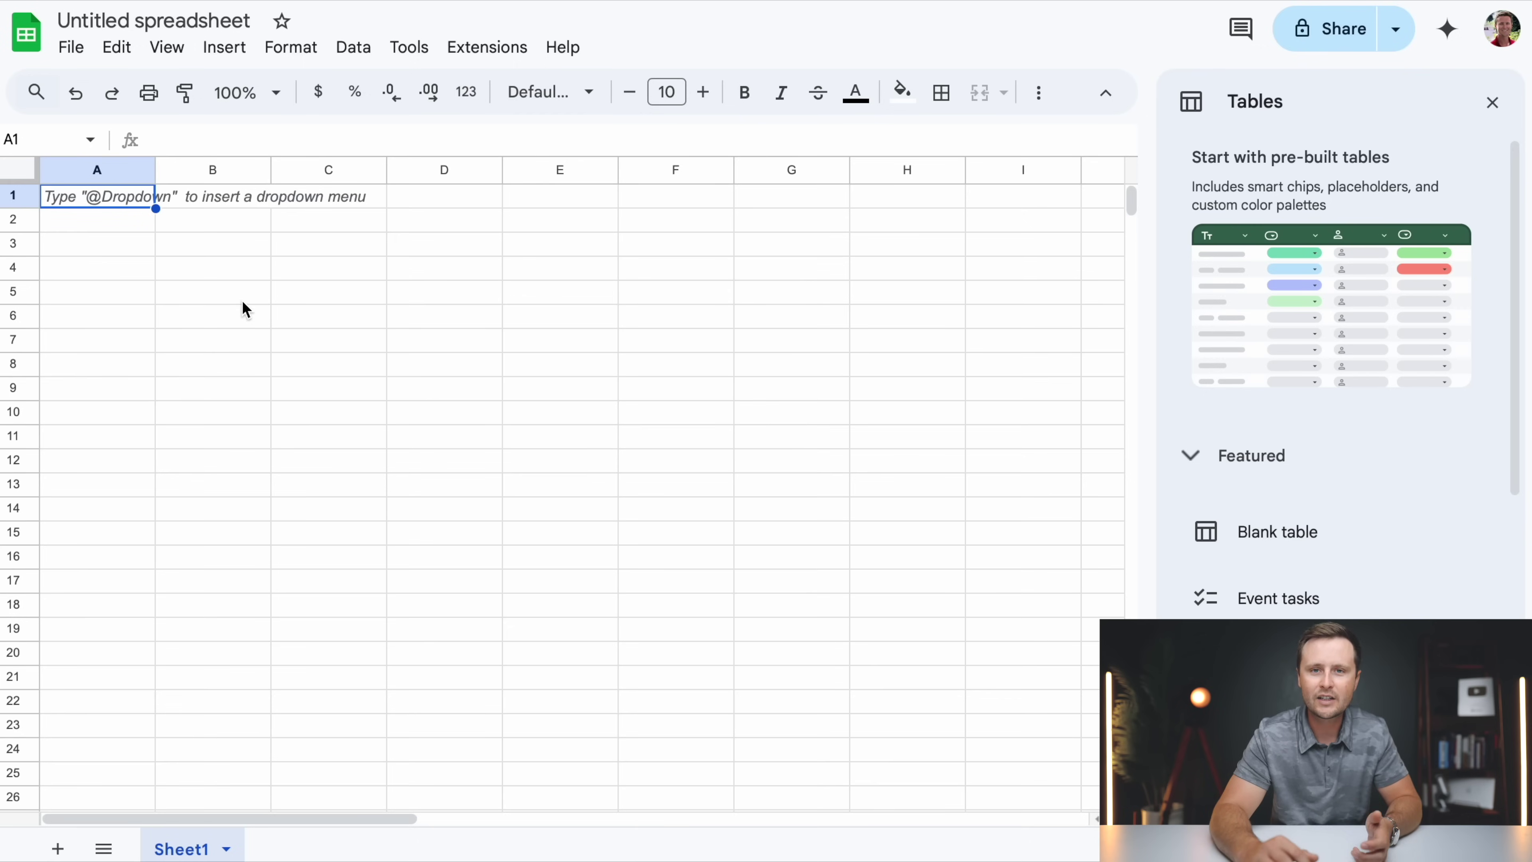
- Switch to the Crossword List Builder chat in ChatGPT and copy the first batch of camping words, from "Tent" through "Vine,Plant with climbing stems"
left_click(474, 0)
scroll(492, 294, "up", 20)
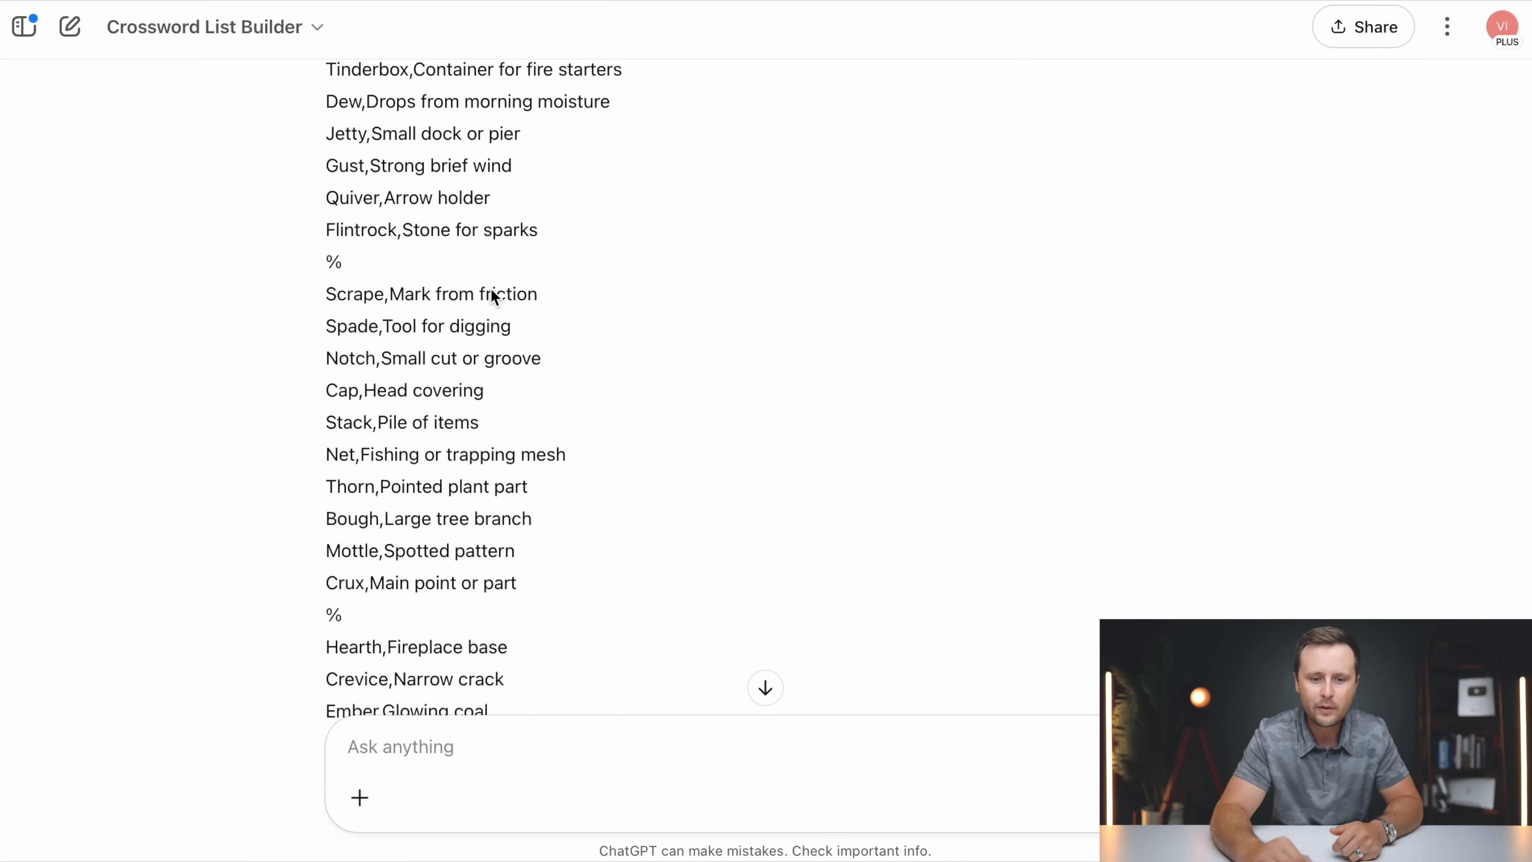
scroll(491, 289, "down", 5)
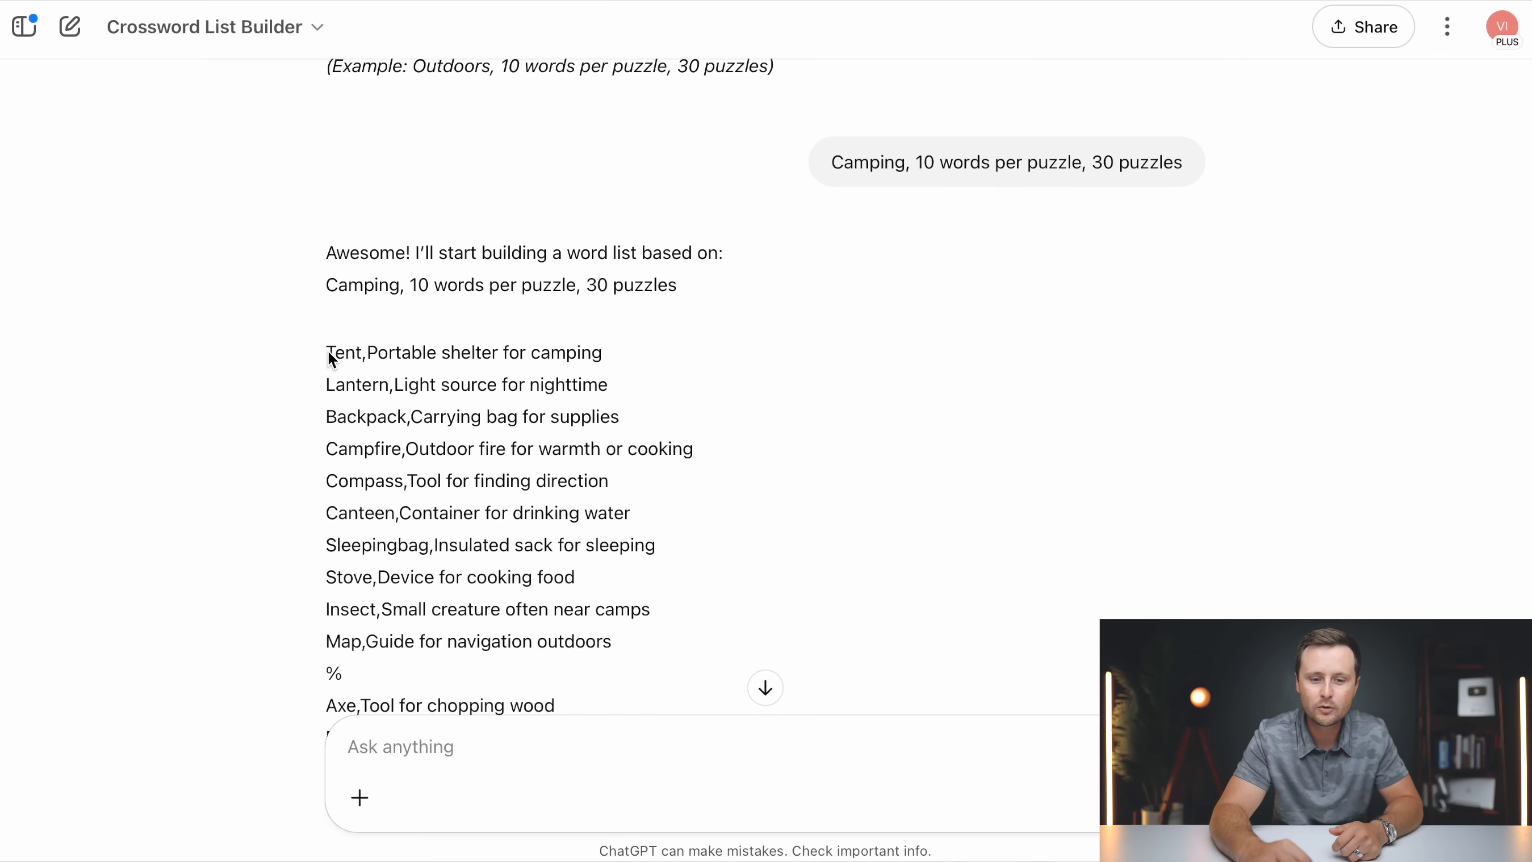
left_click_drag(330, 355, 580, 326)
scroll(366, 554, "down", 5)
scroll(366, 555, "down", 20)
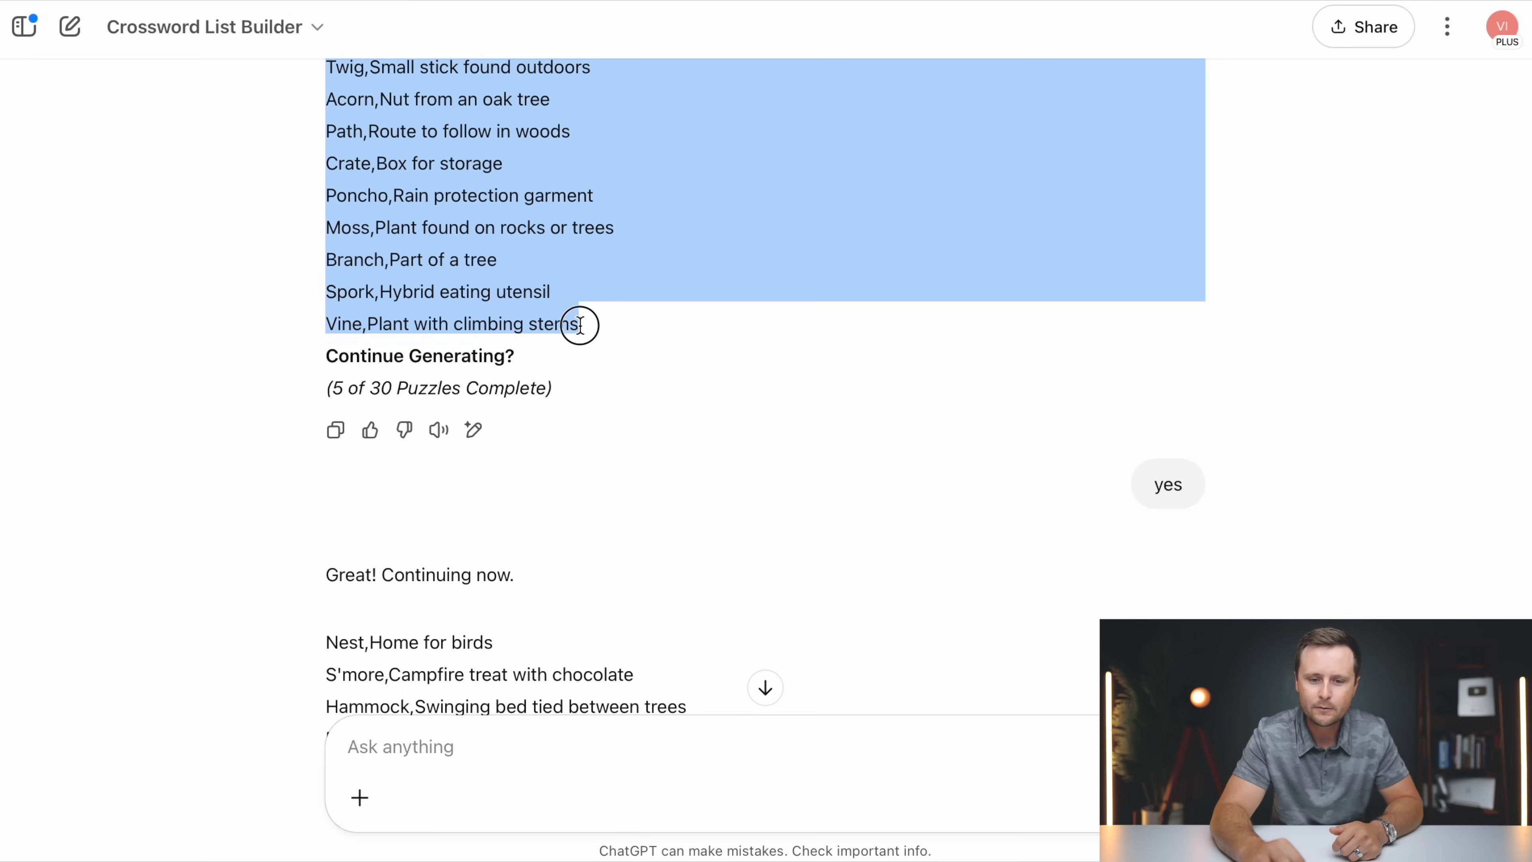
right_click(481, 289)
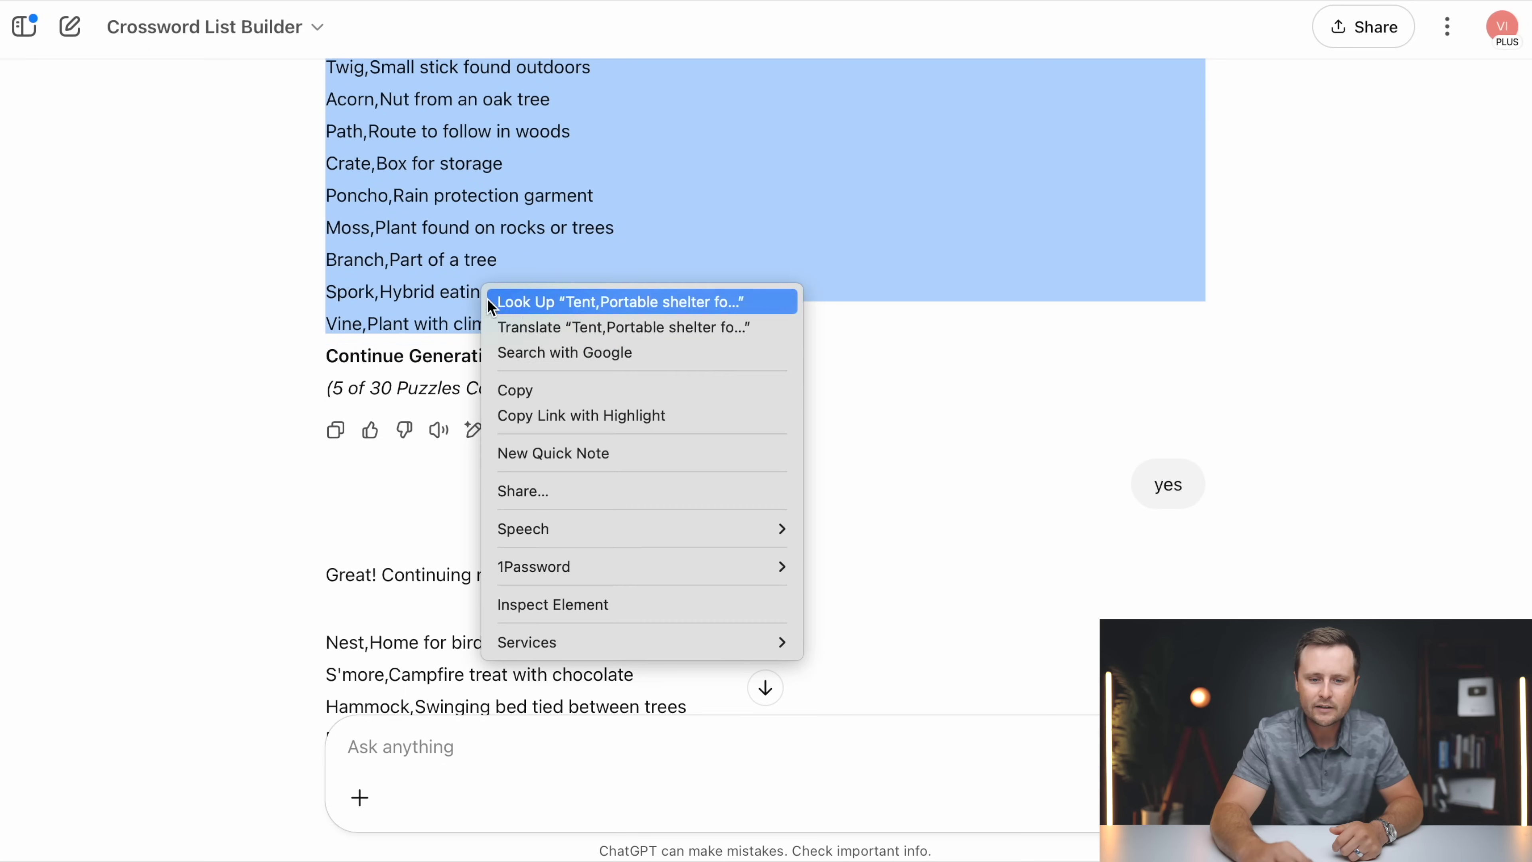
left_click(543, 392)
- Switch to the Google Sheets spreadsheet, paste the copied camping words starting in cell A1, and check the pasted list
key("ctrl+Tab")
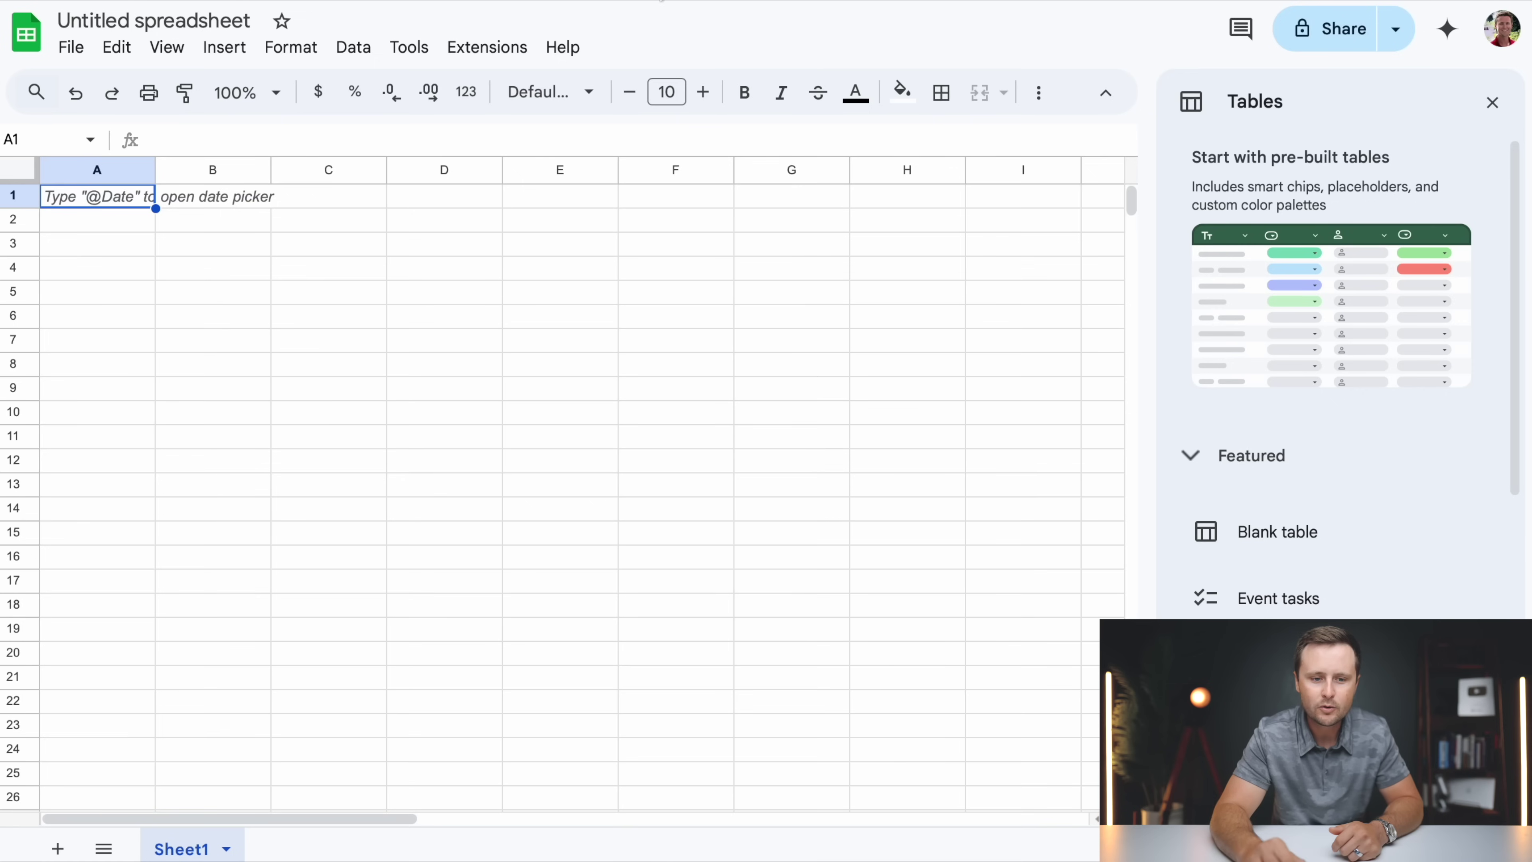
right_click(86, 199)
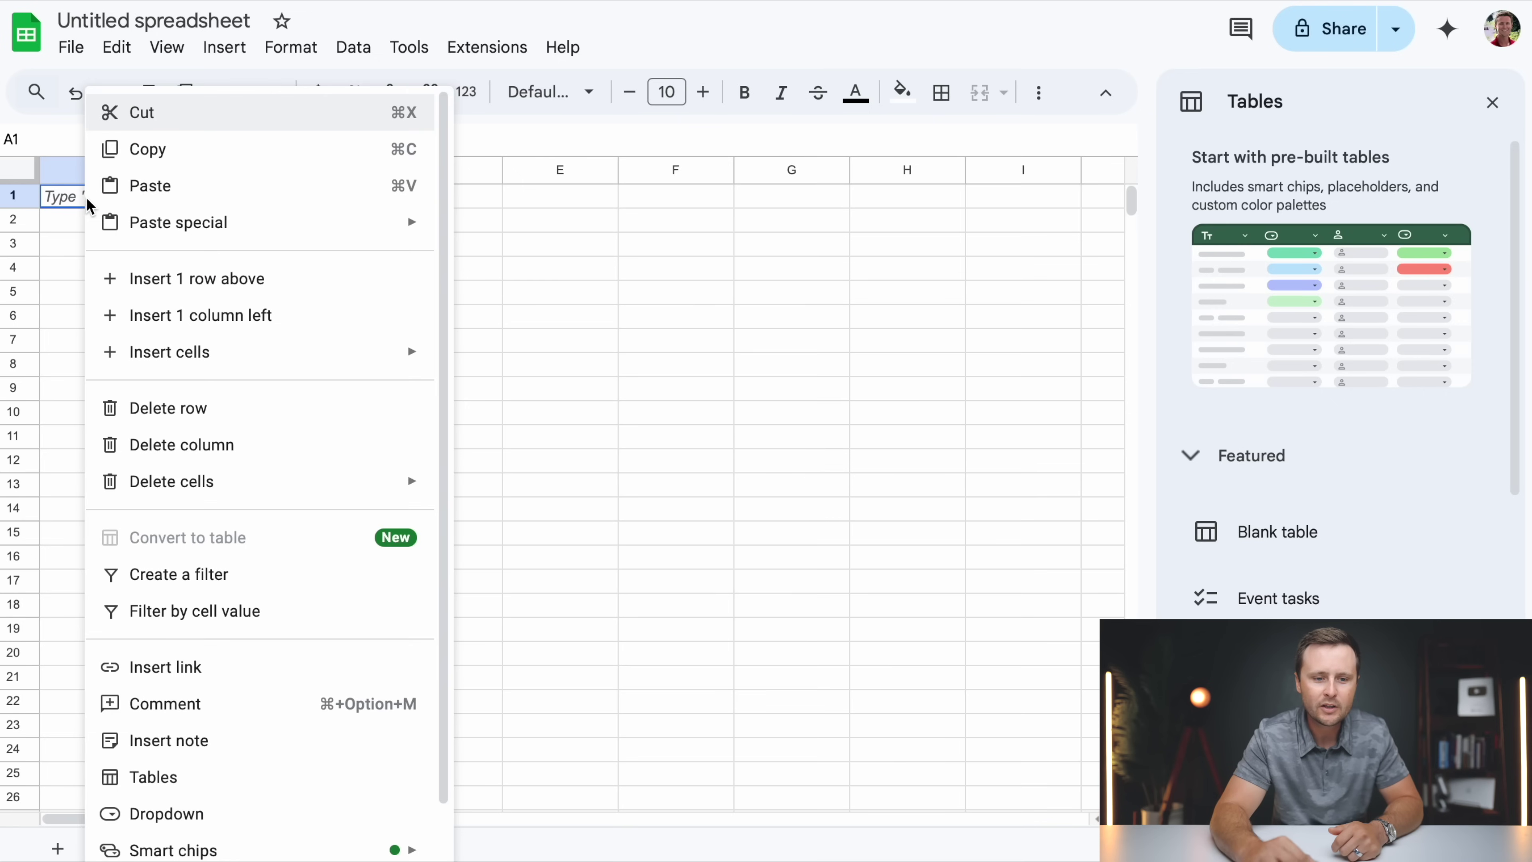
left_click(158, 195)
scroll(208, 454, "down", 1)
scroll(208, 454, "down", 15)
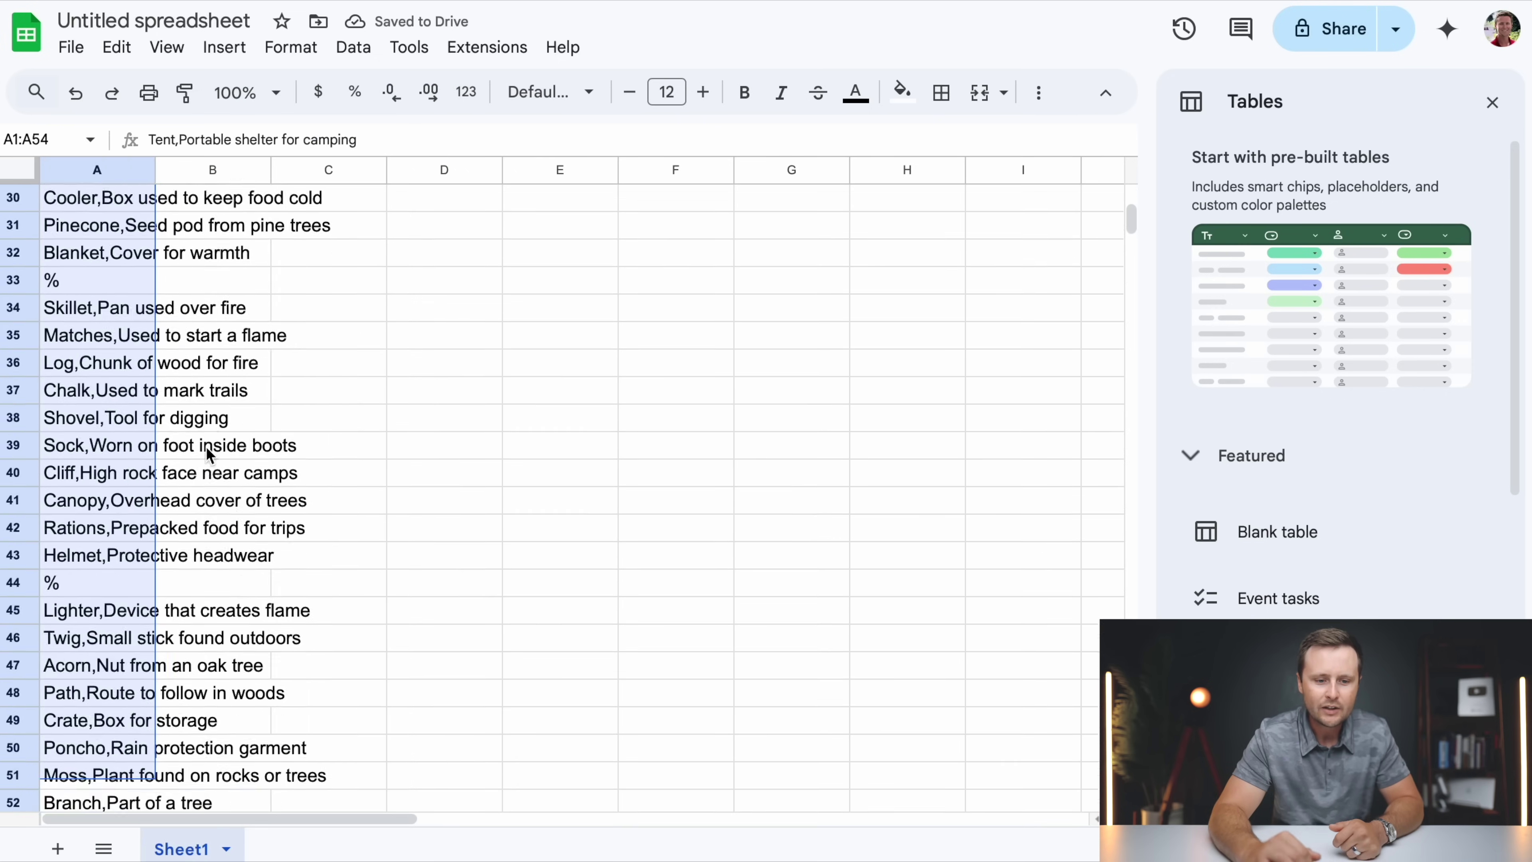
scroll(205, 451, "up", 4)
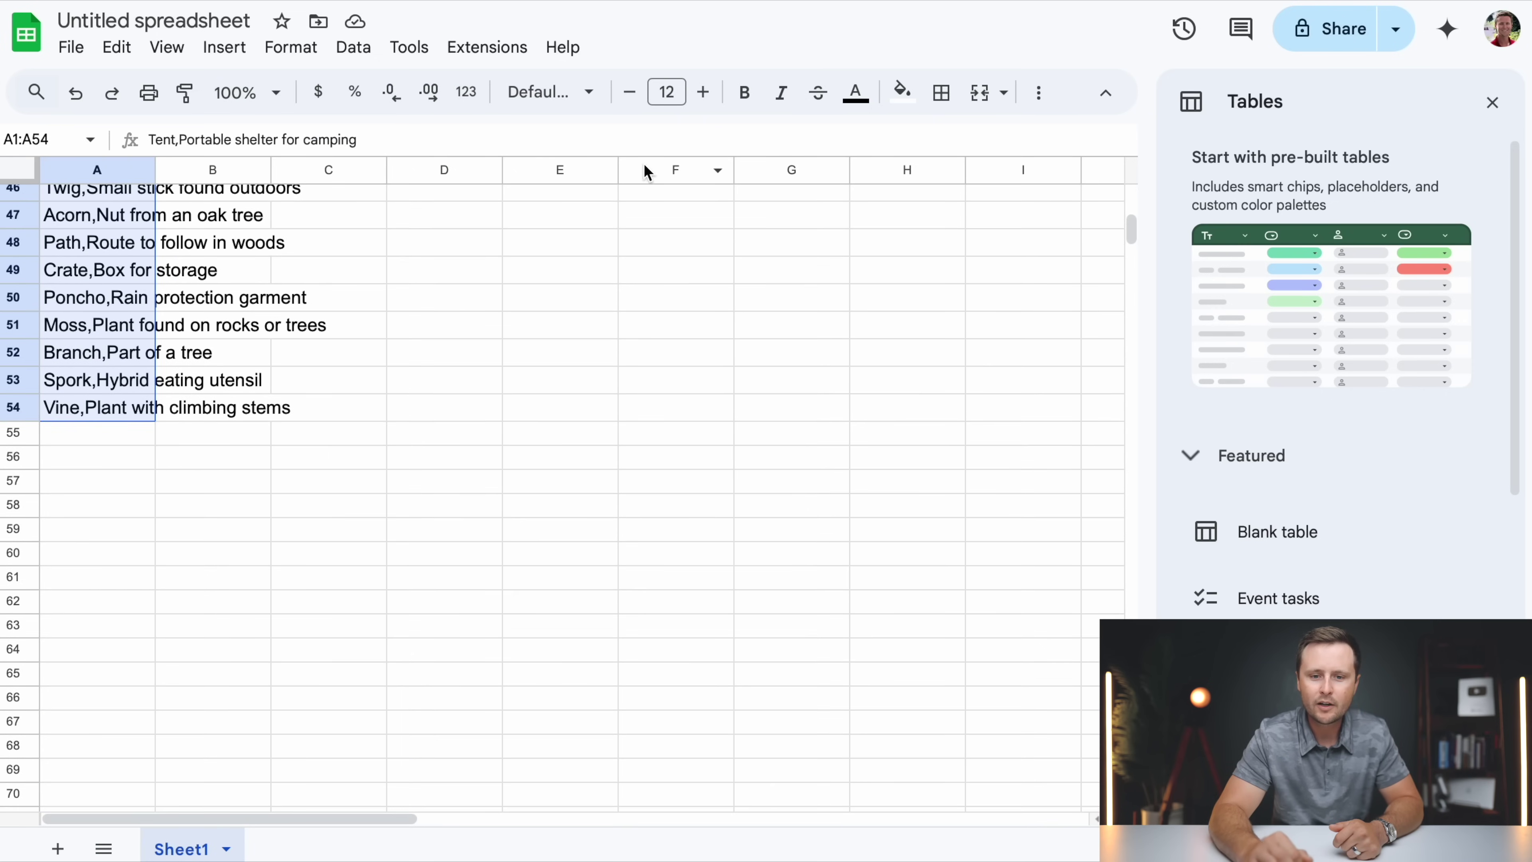
- Return to the ChatGPT chat and copy the second batch of camping words, from "Nest" through "Boot,Single hiking footwear"
key("super+Tab")
scroll(634, 439, "down", 10)
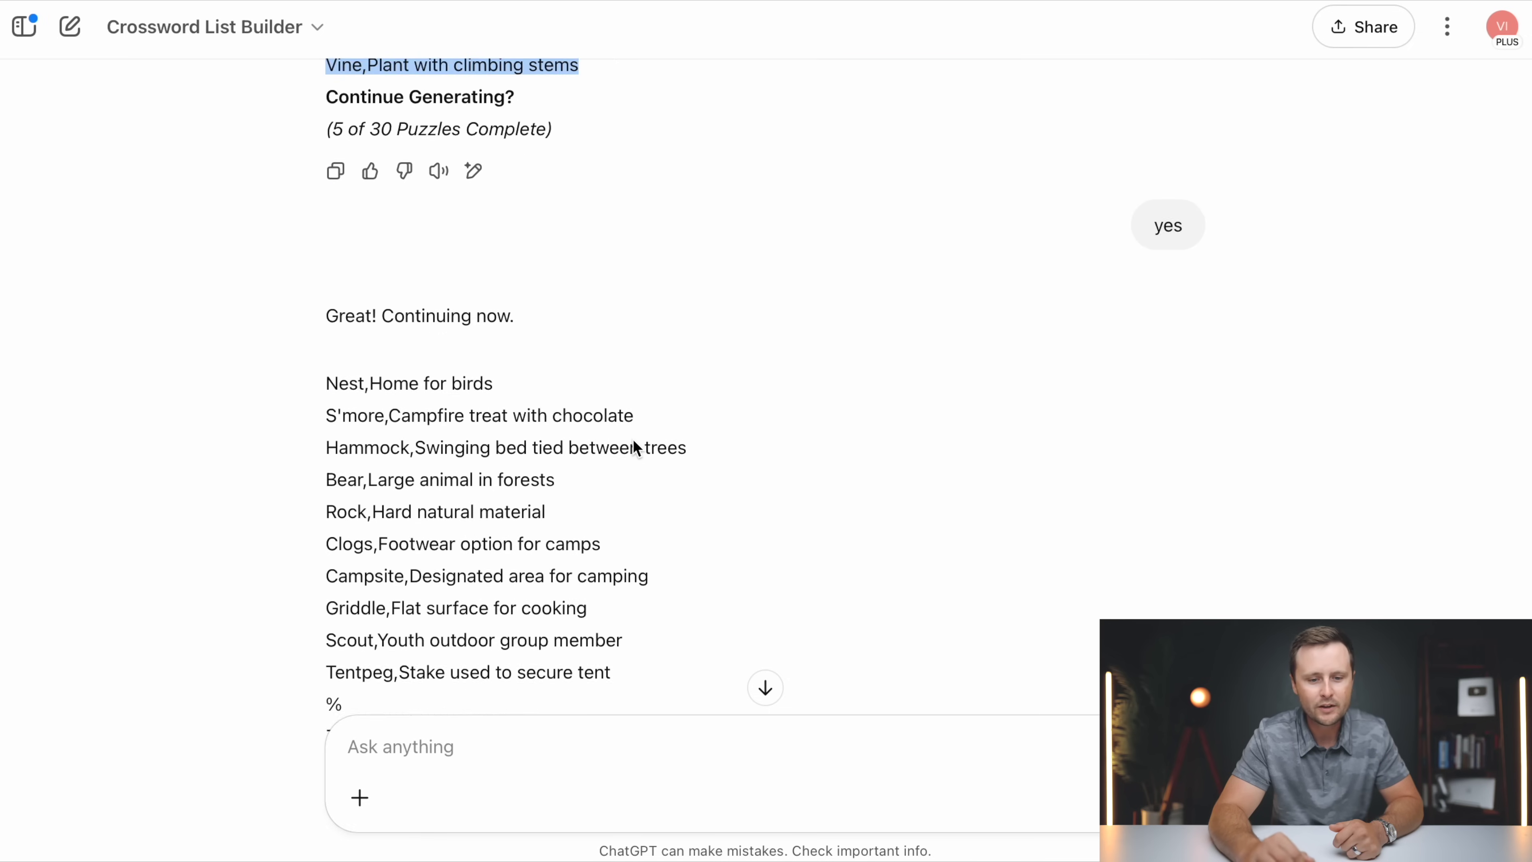
left_click_drag(359, 329, 556, 342)
right_click(476, 304)
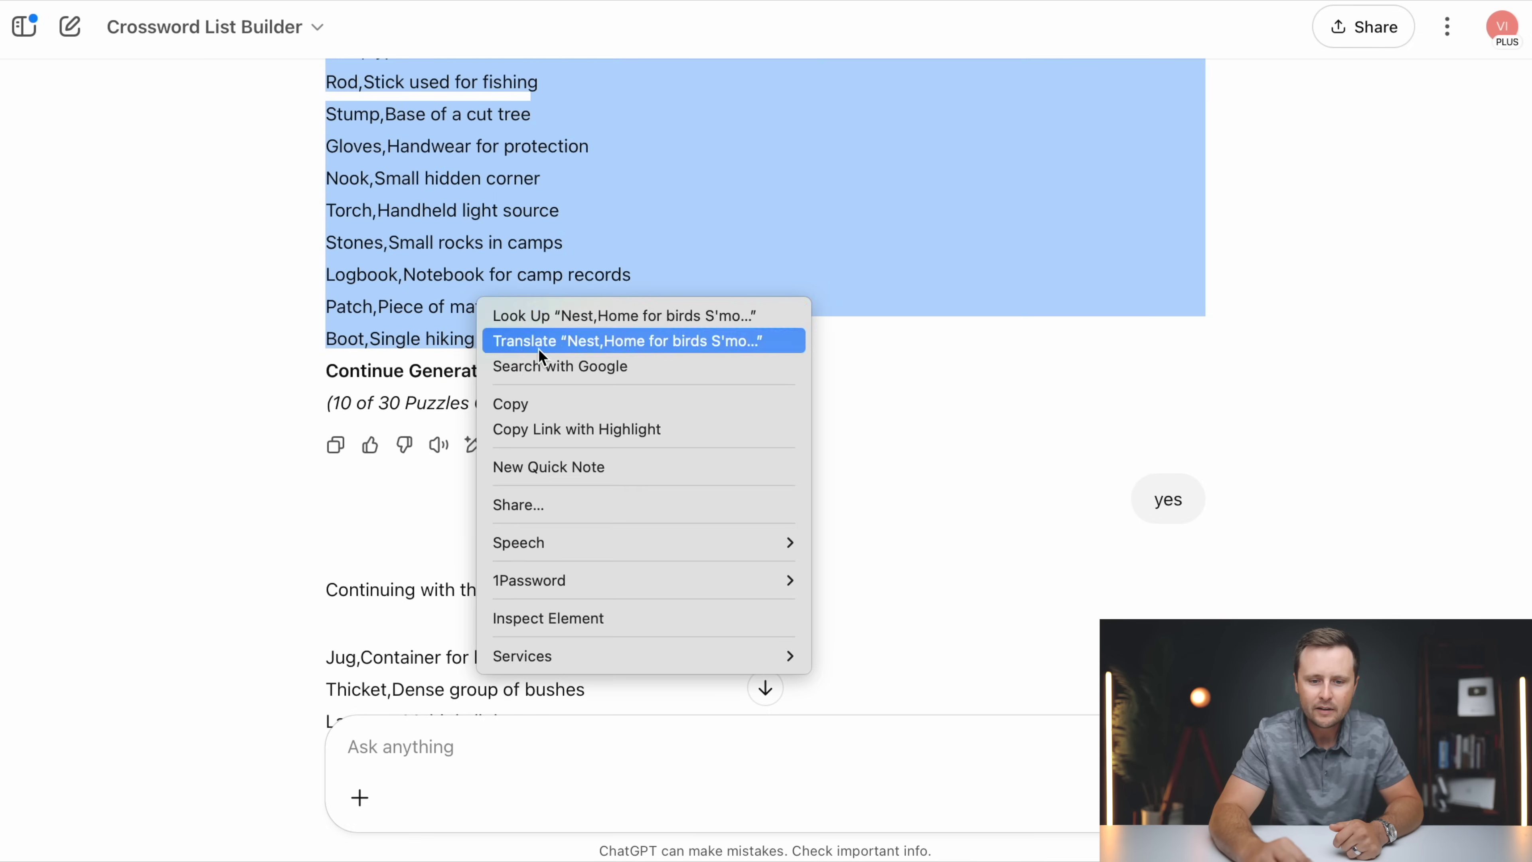
left_click(518, 404)
- Switch to the spreadsheet and paste the second batch starting in cell A56, leaving row 55 blank, then check the pasted words
key("super+Tab")
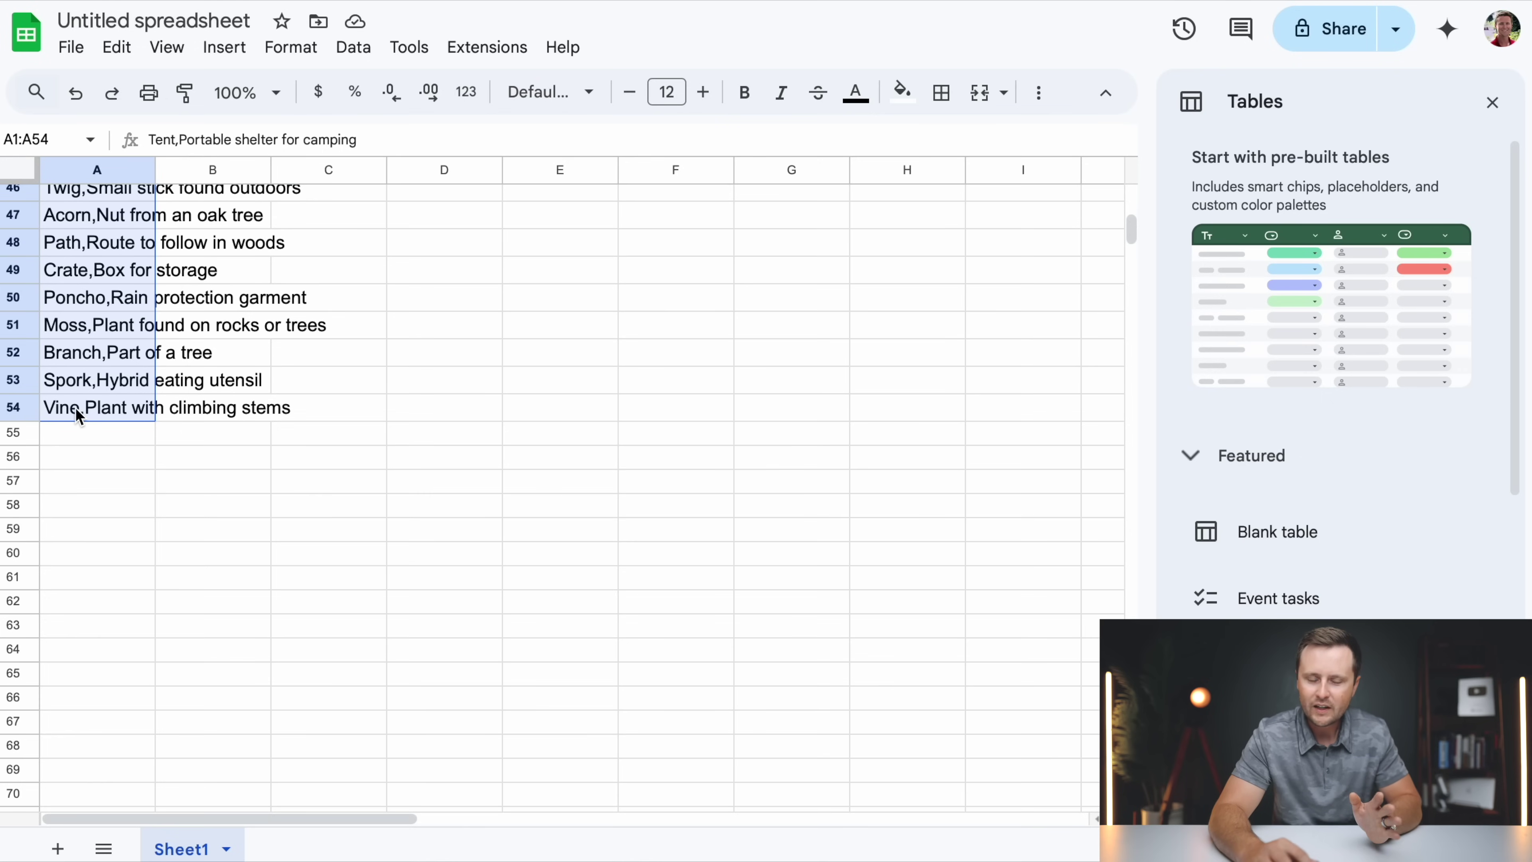
left_click(85, 429)
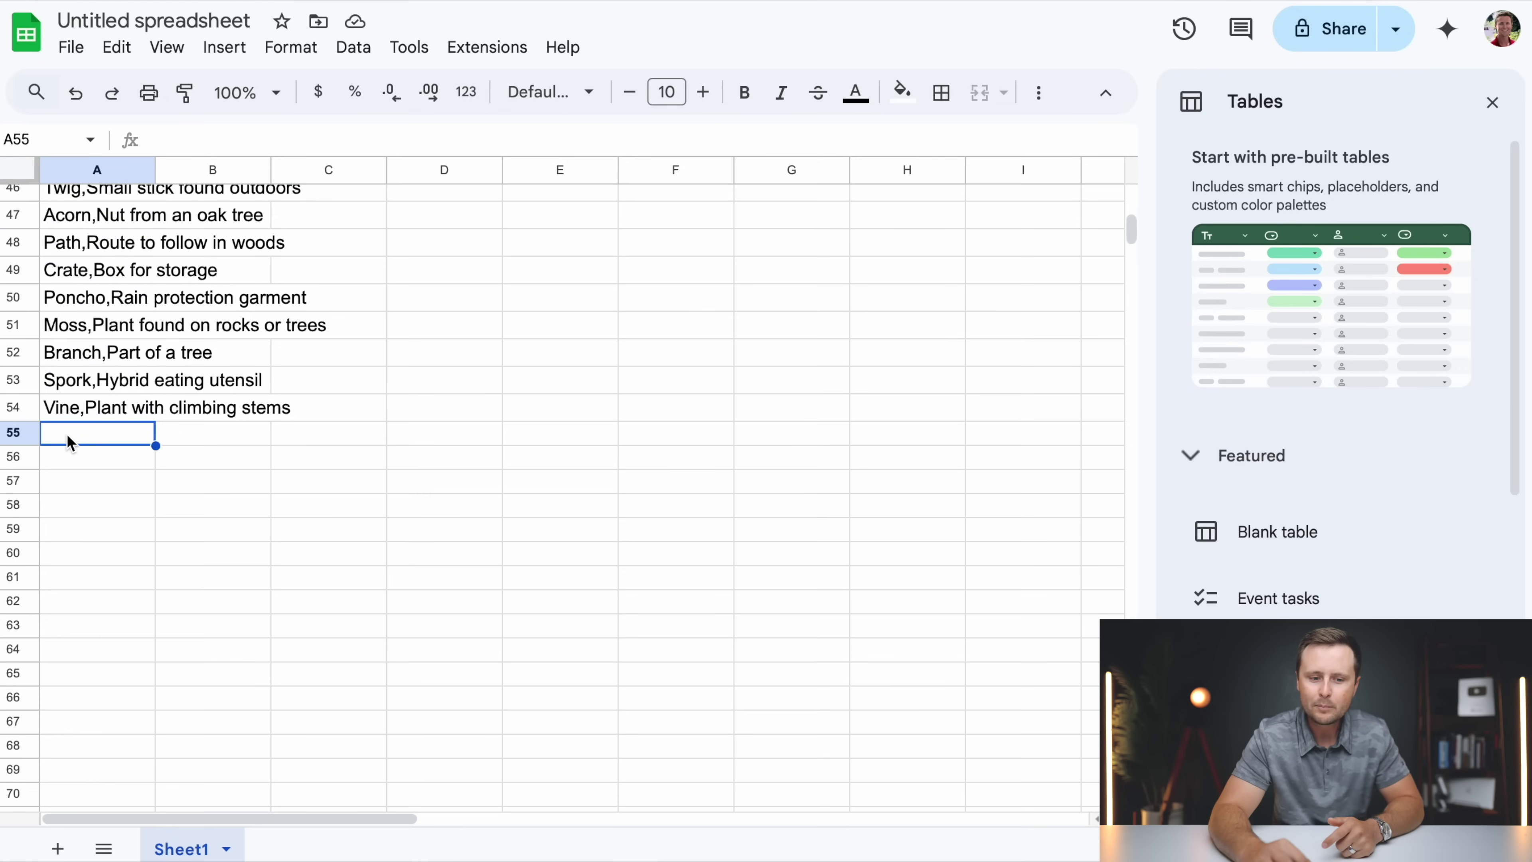
left_click(62, 468)
right_click(82, 459)
mouse_move(192, 354)
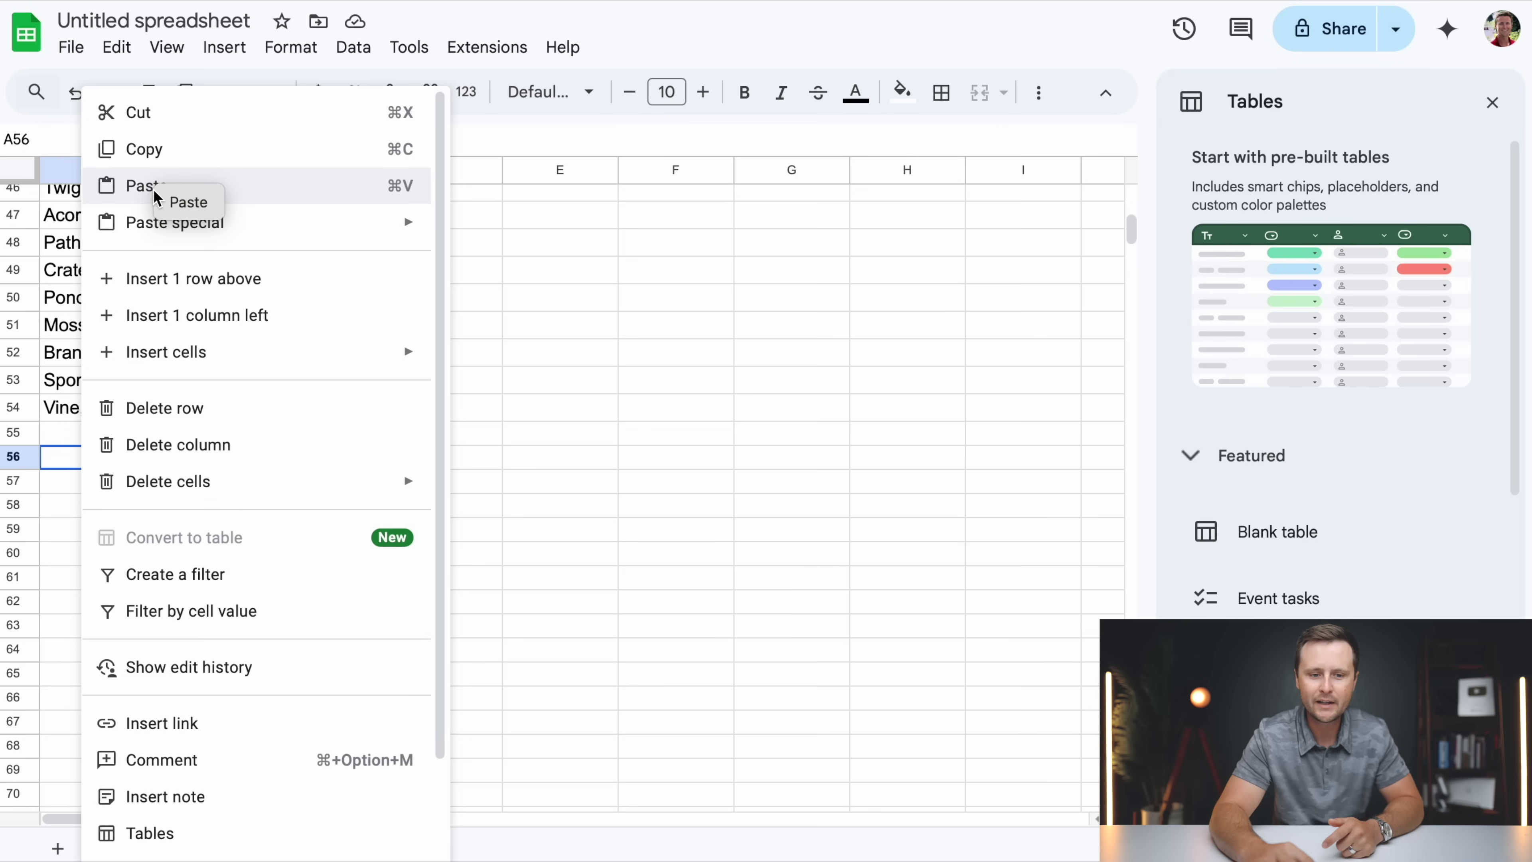
left_click(170, 188)
scroll(143, 504, "down", 3)
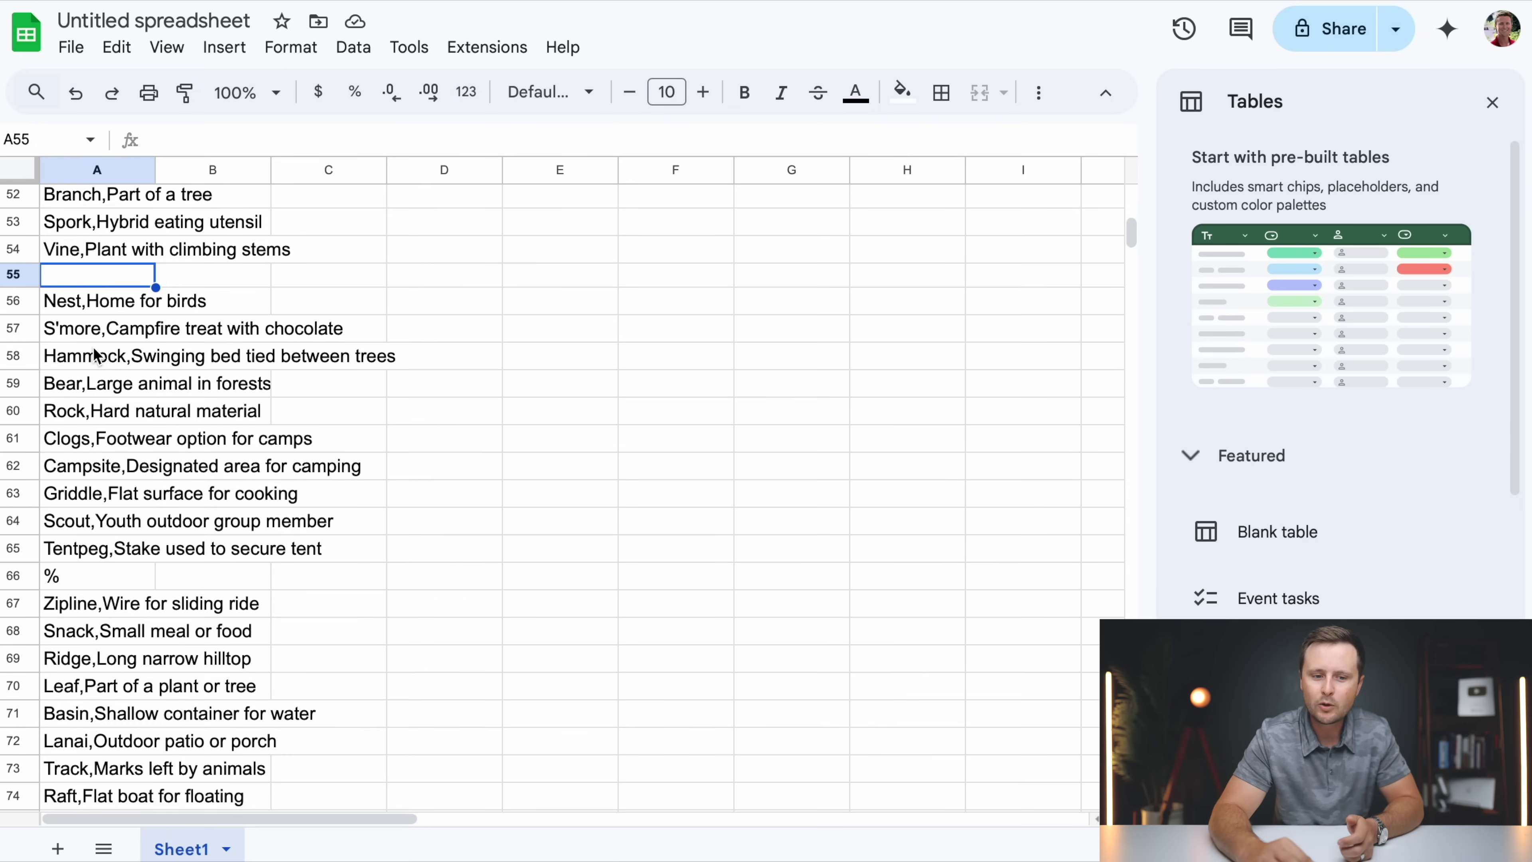
scroll(121, 487, "down", 3)
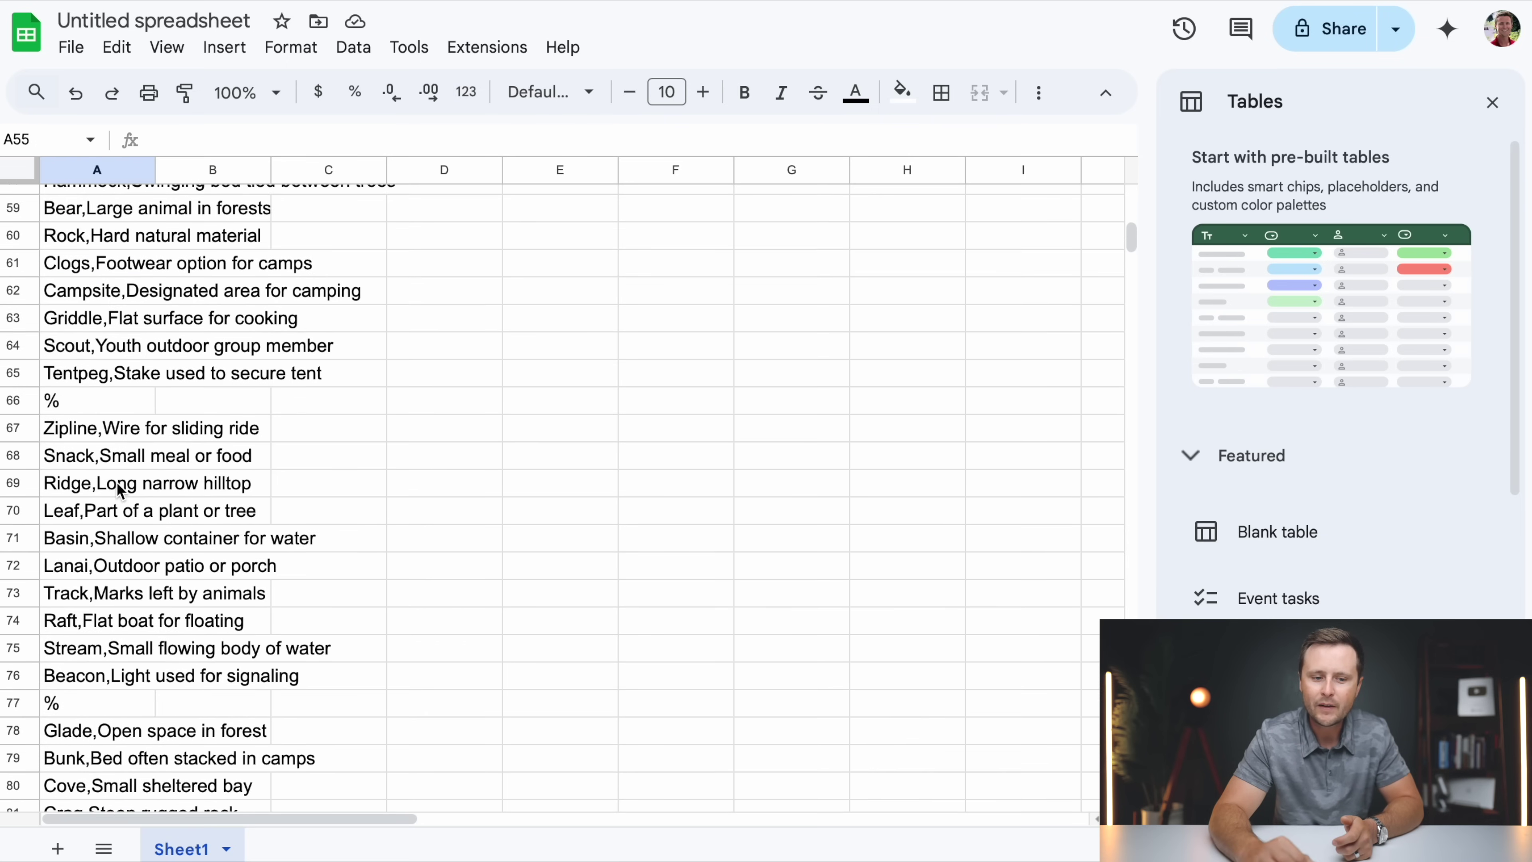
scroll(59, 403, "down", 15)
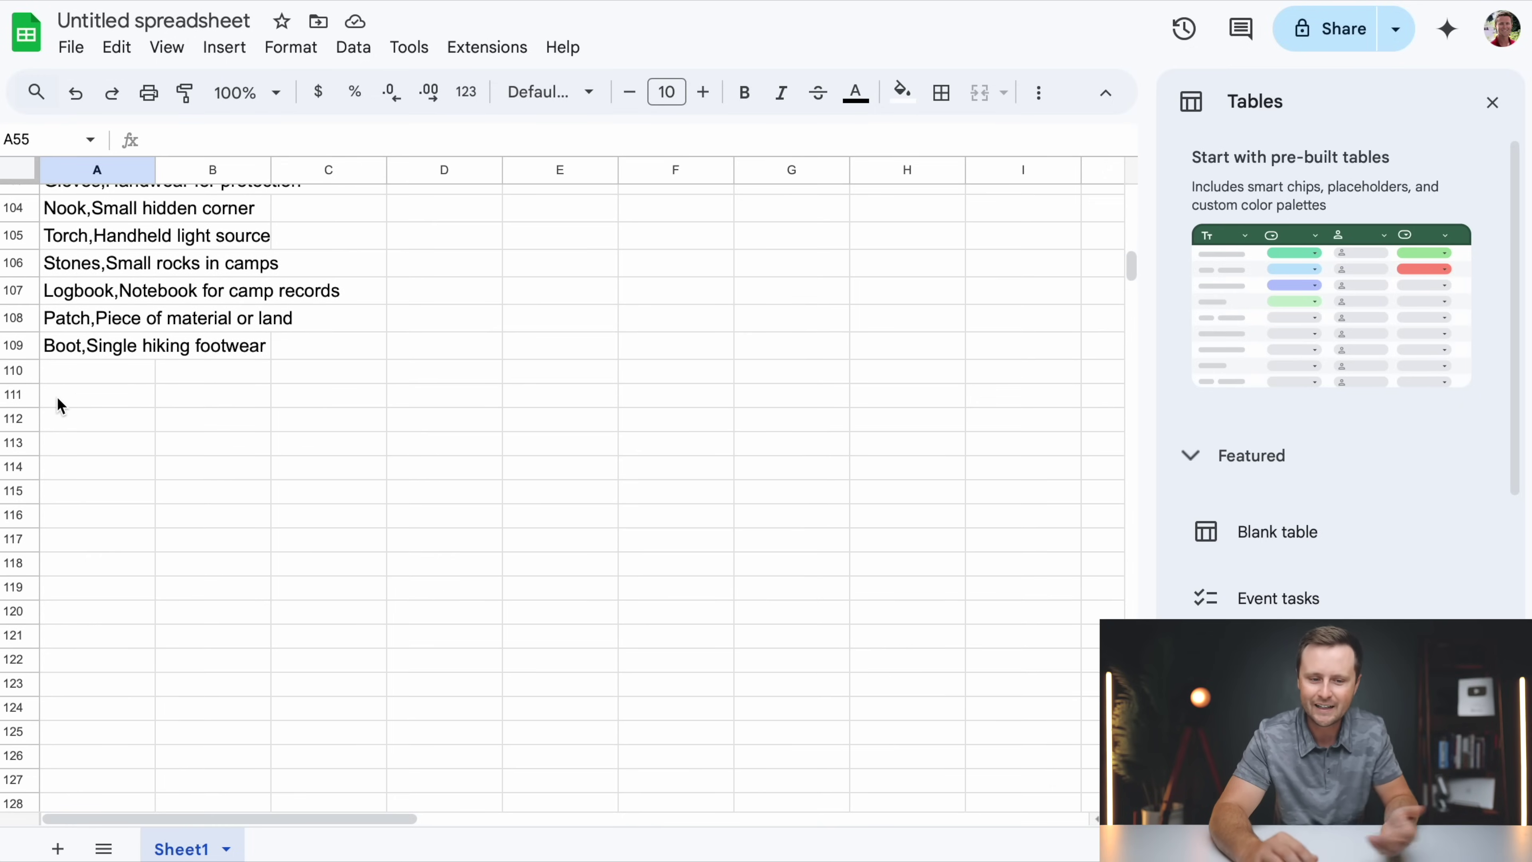
- Switch back to ChatGPT and start a new chat with the Crossword List Builder
key("ctrl+Tab")
scroll(595, 377, "down", 5)
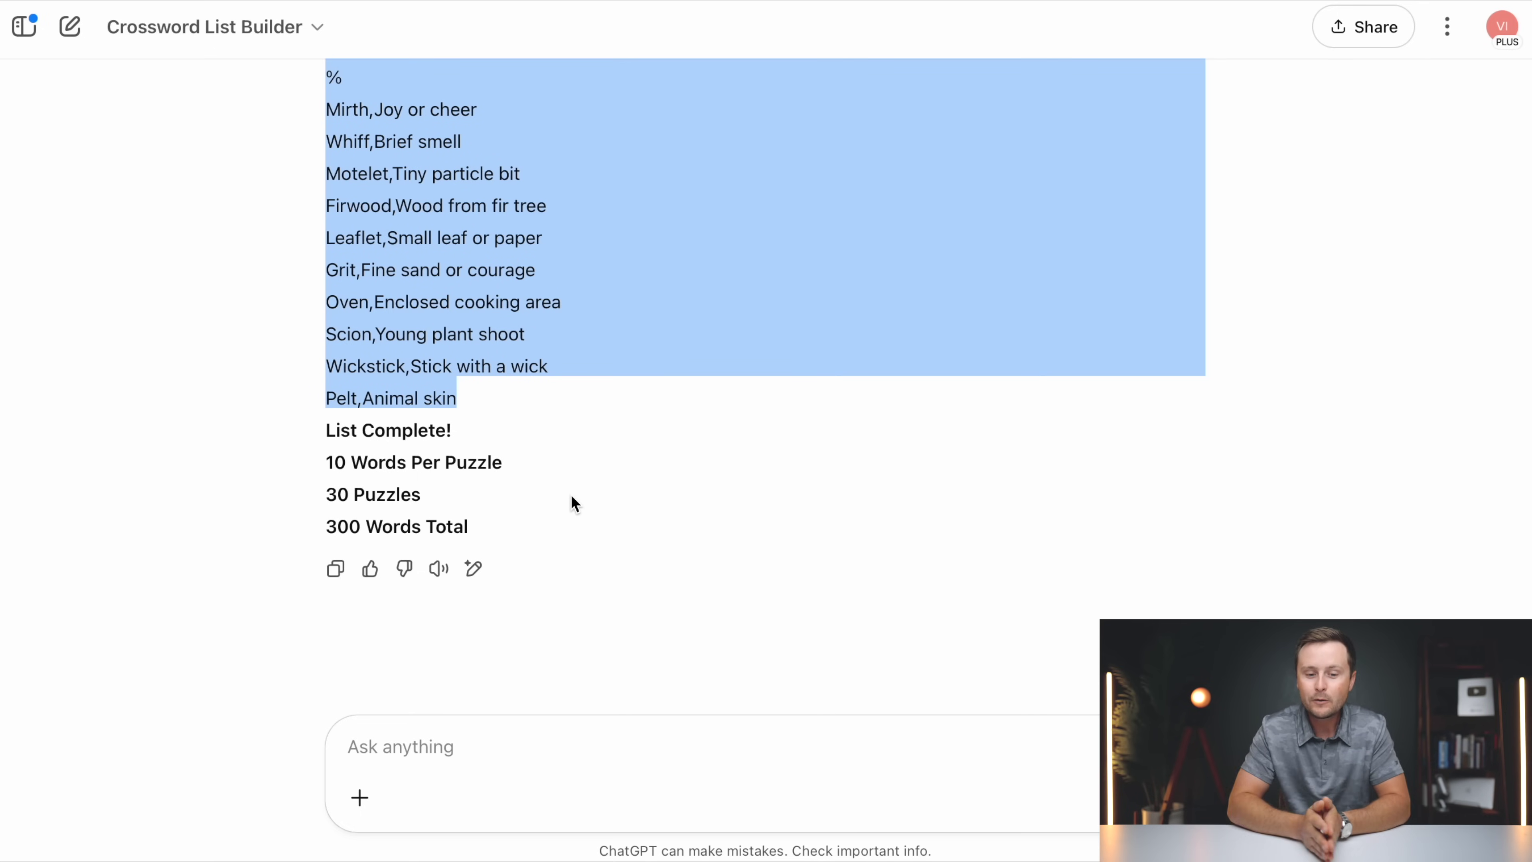
scroll(571, 502, "up", 20)
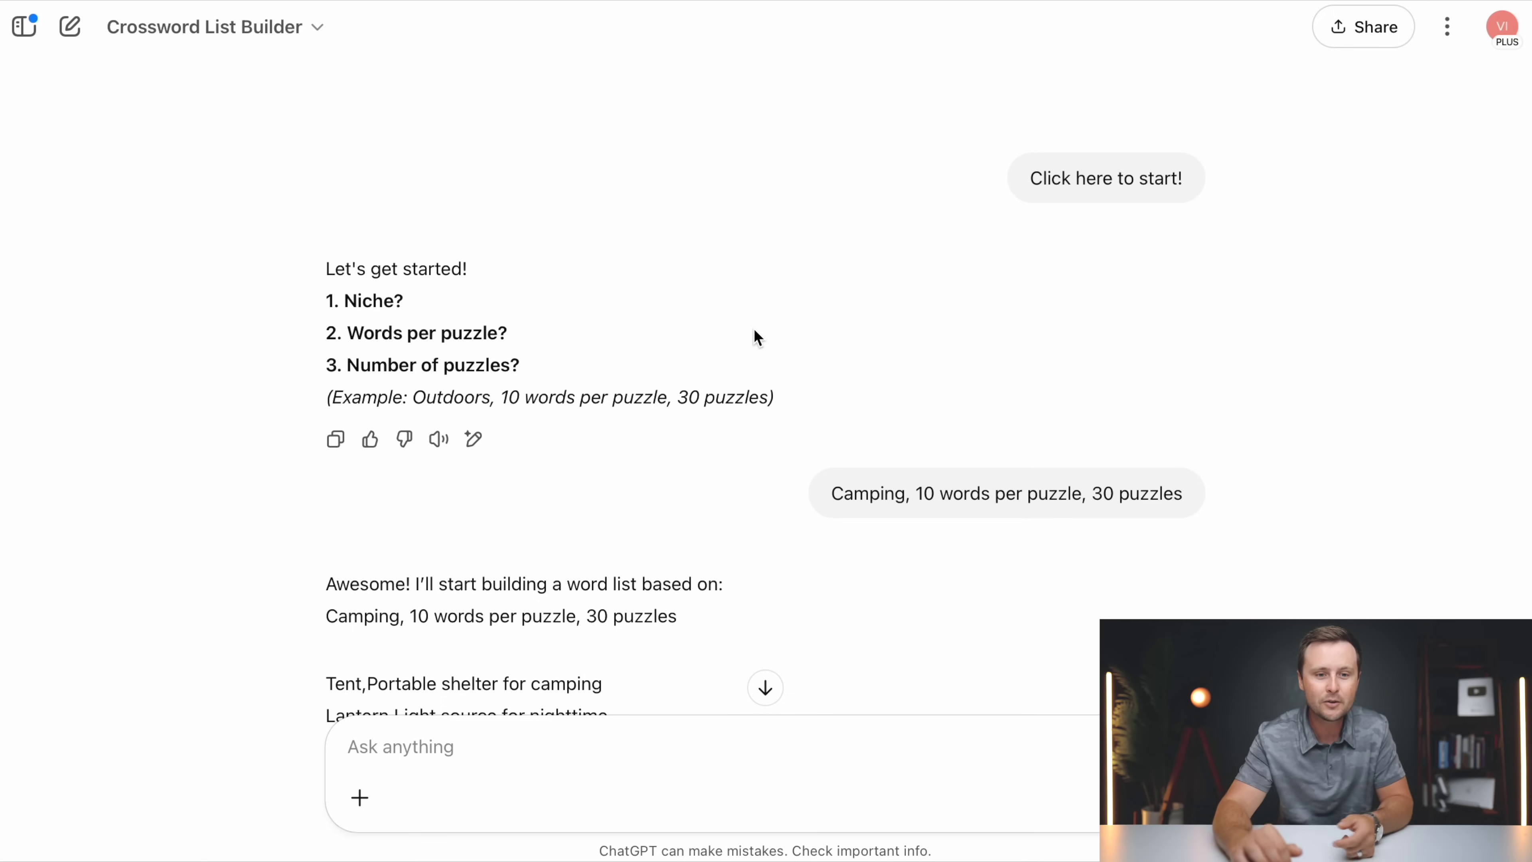
left_click(309, 33)
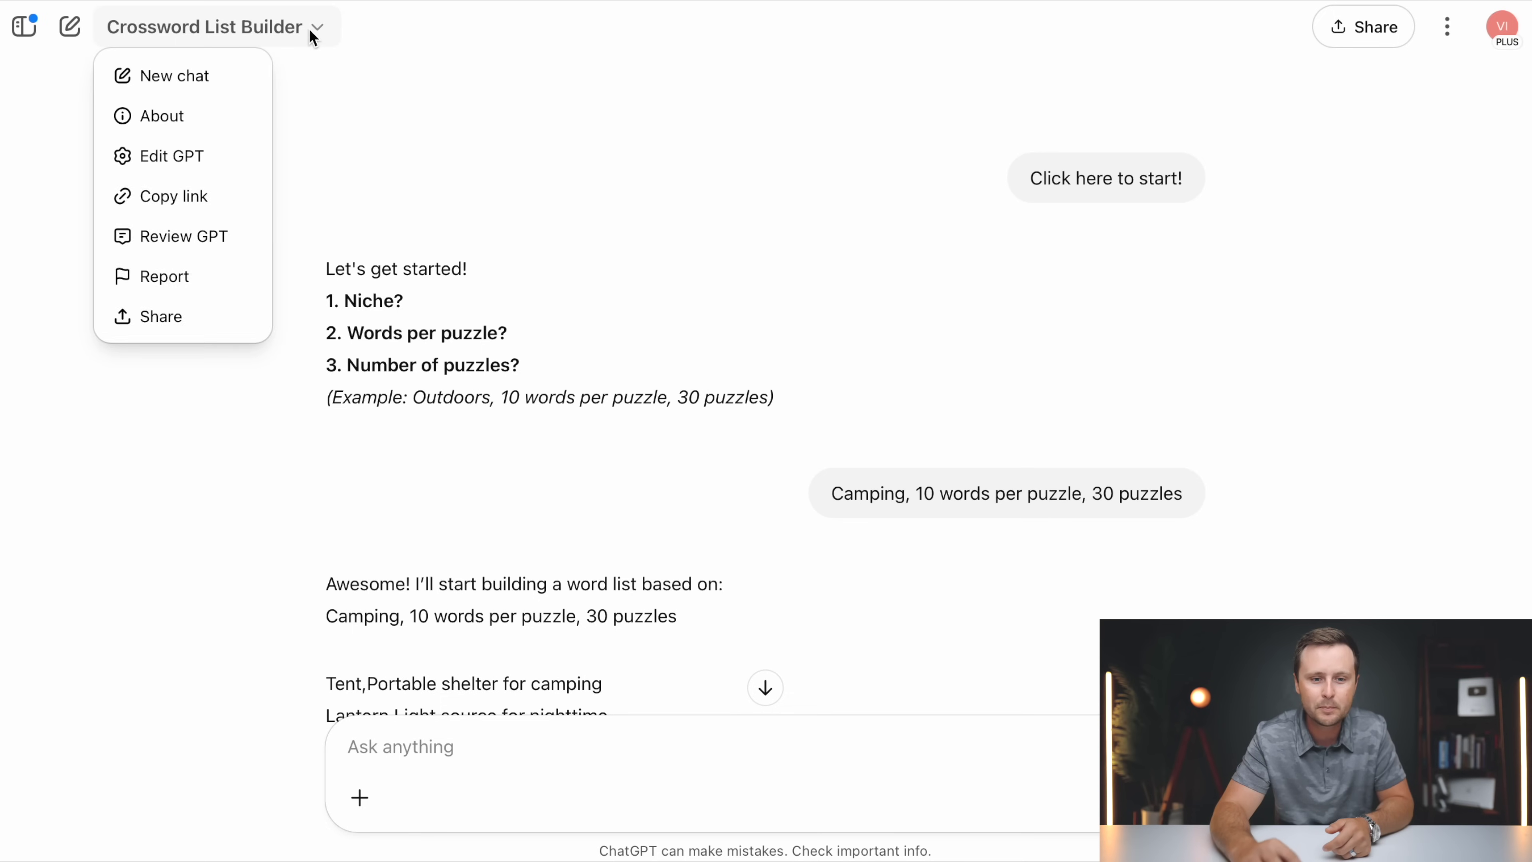
left_click(206, 77)
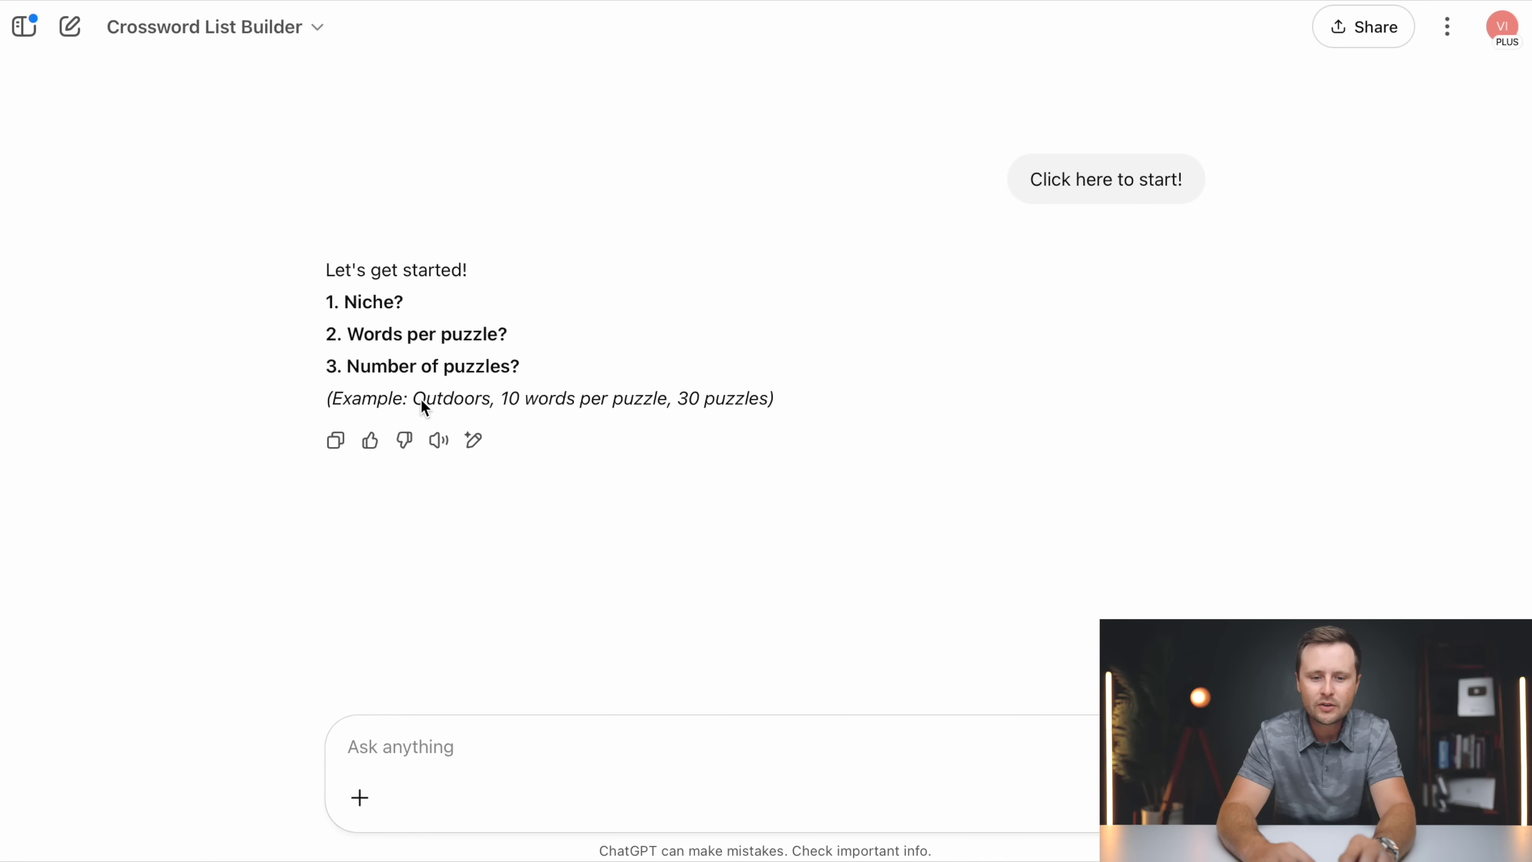
- Reuse the example text as the prompt, replace its niche, and send "Wildlife, 10 words per puzzle, 30 puzzles"
left_click_drag(420, 399, 772, 405)
right_click(674, 400)
left_click(735, 510)
left_click(427, 735)
key("super+v")
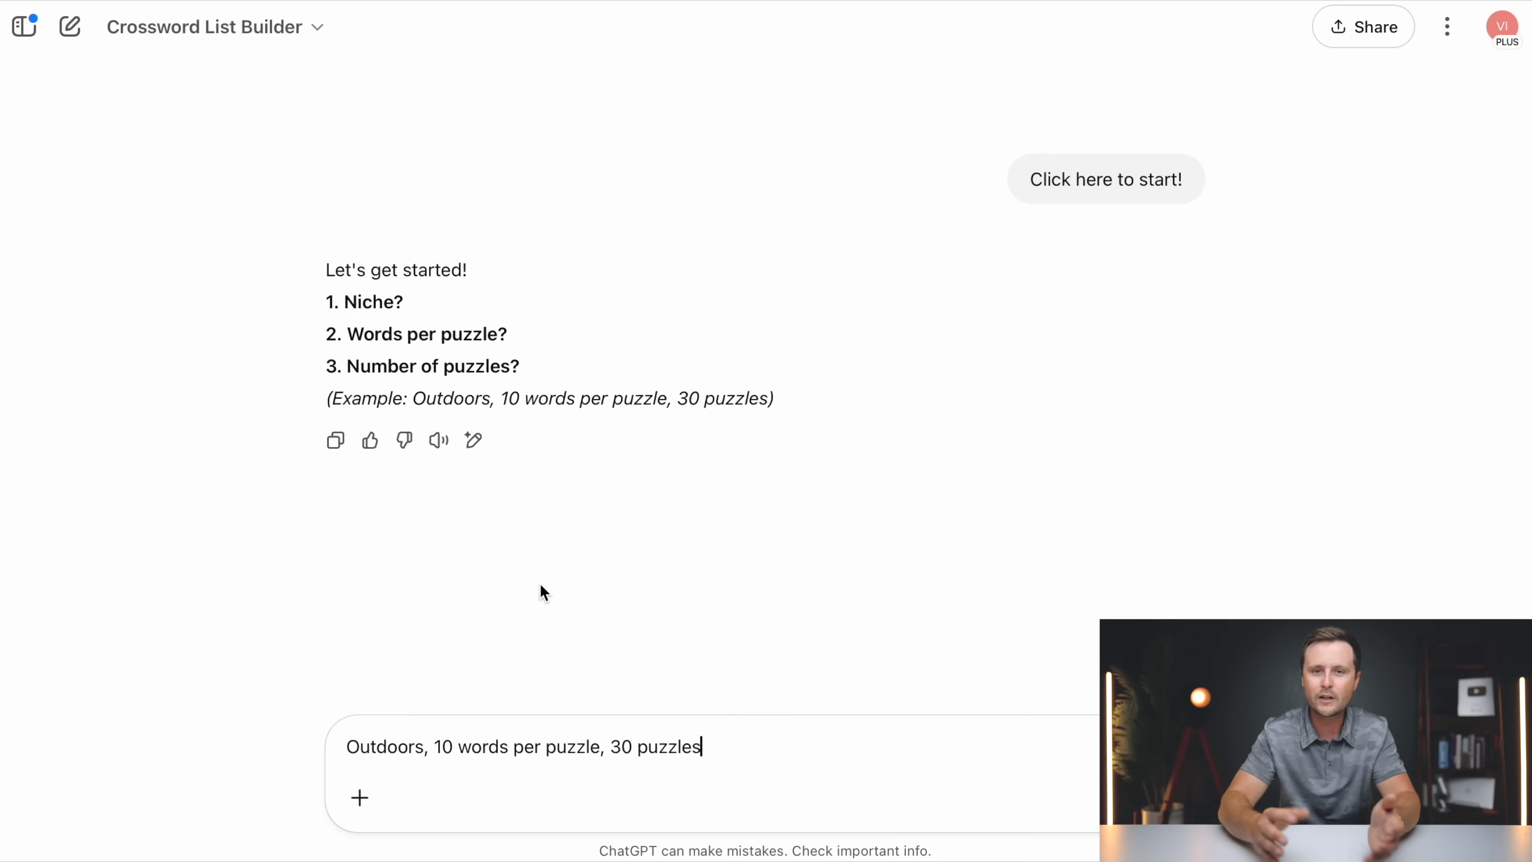
left_click_drag(424, 753, 349, 754)
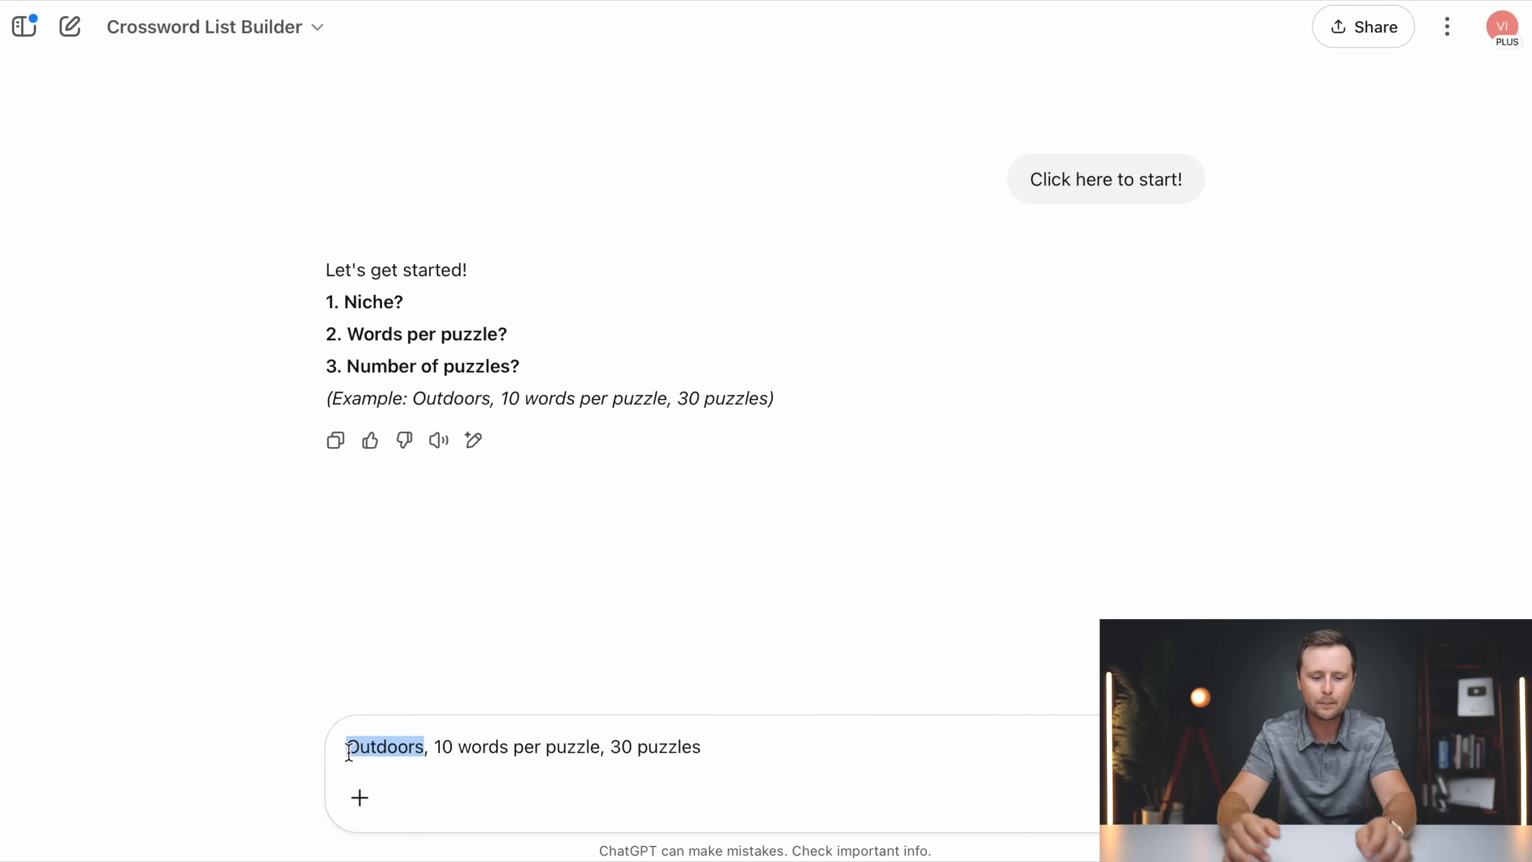
type("Wildlife")
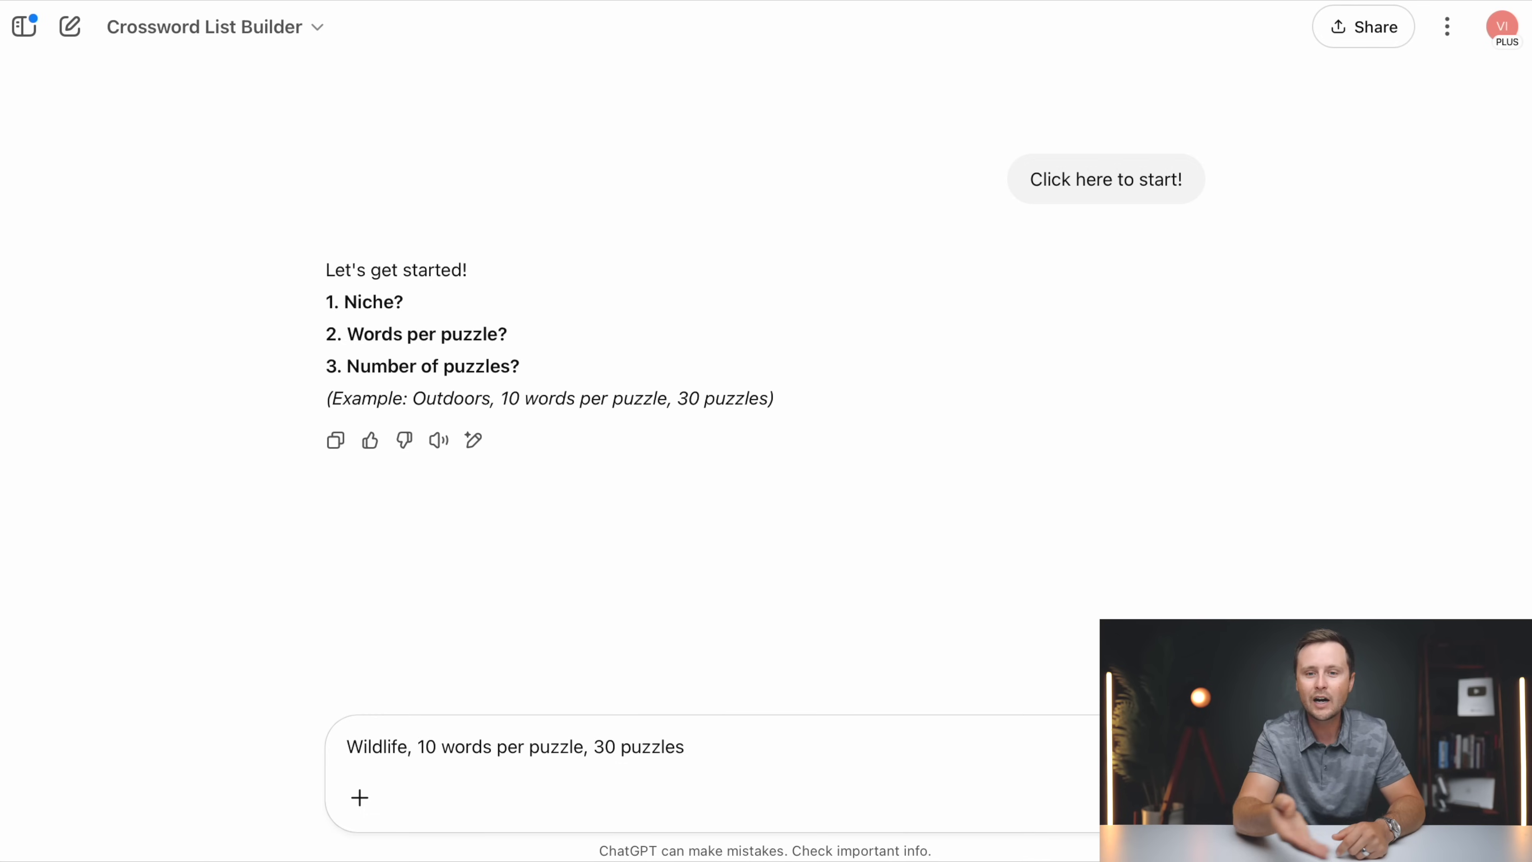
key("Return")
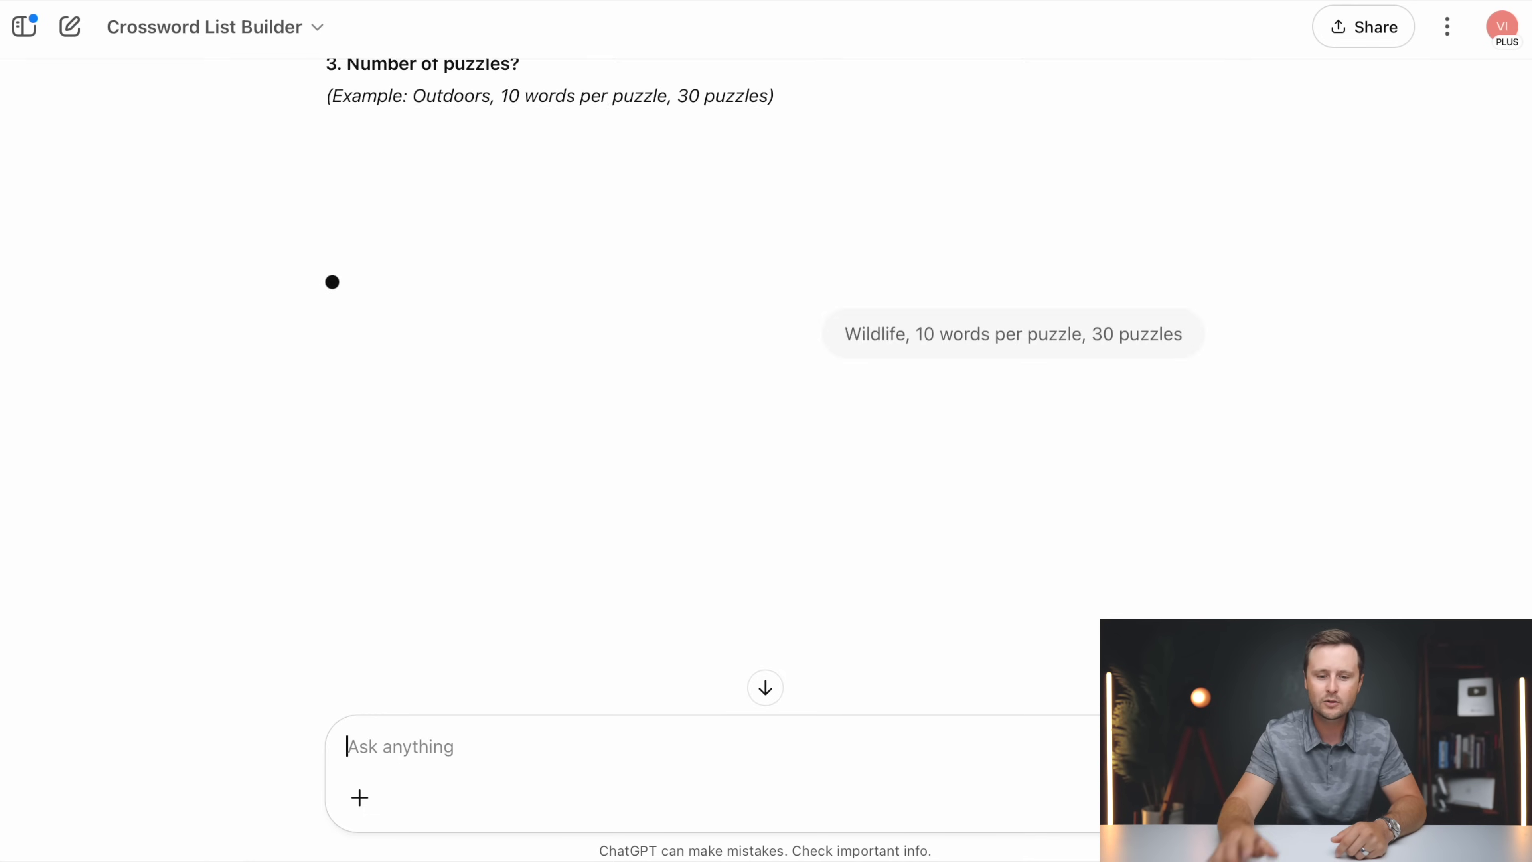
- Review the generated wildlife words and reply "yes" to continue generating the list
scroll(698, 335, "up", 5)
scroll(698, 335, "down", 6)
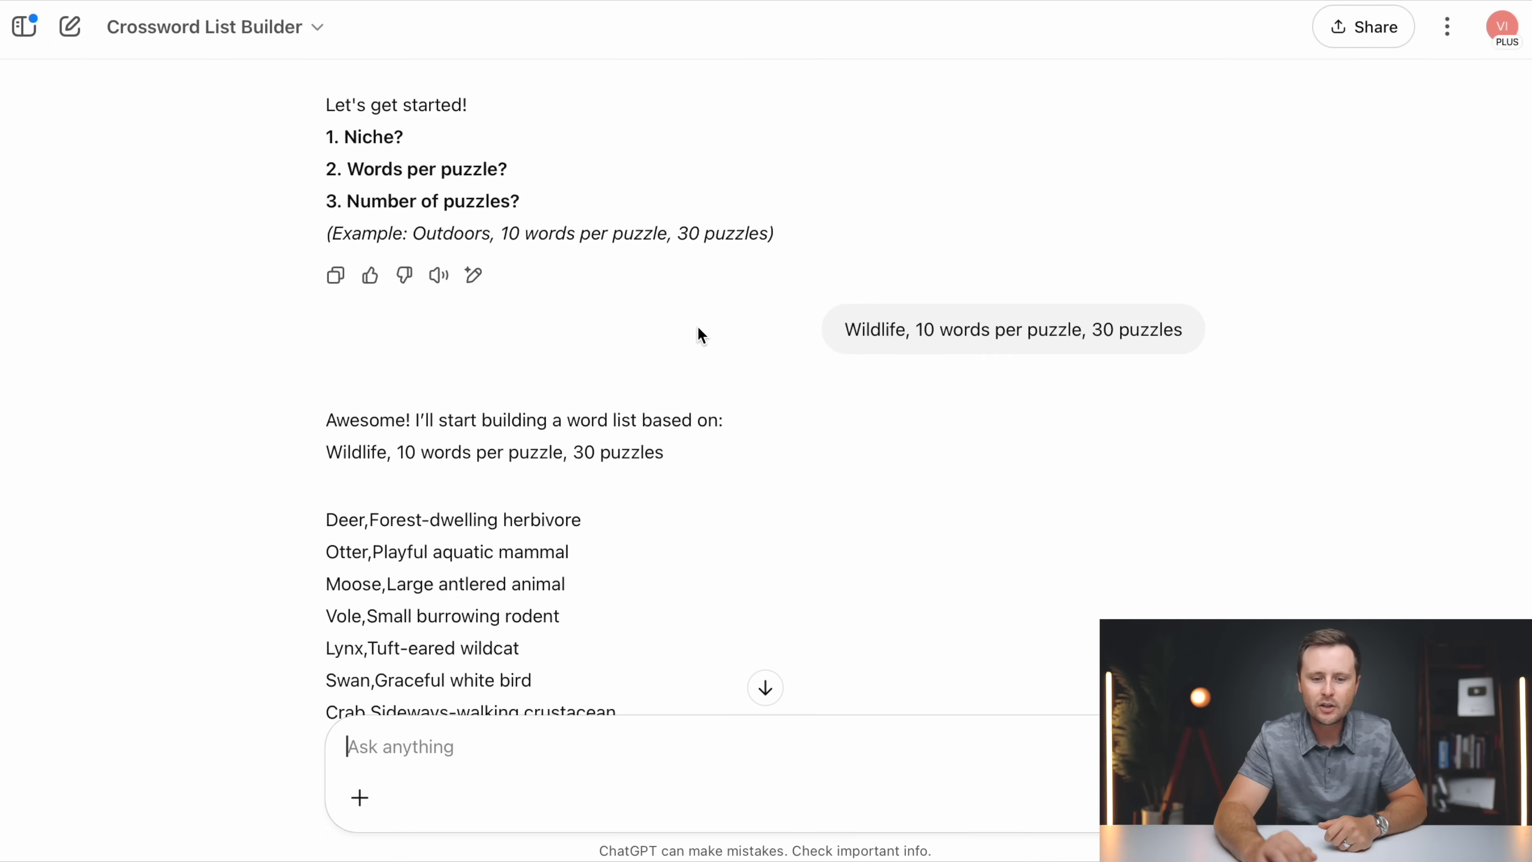
scroll(700, 335, "down", 2)
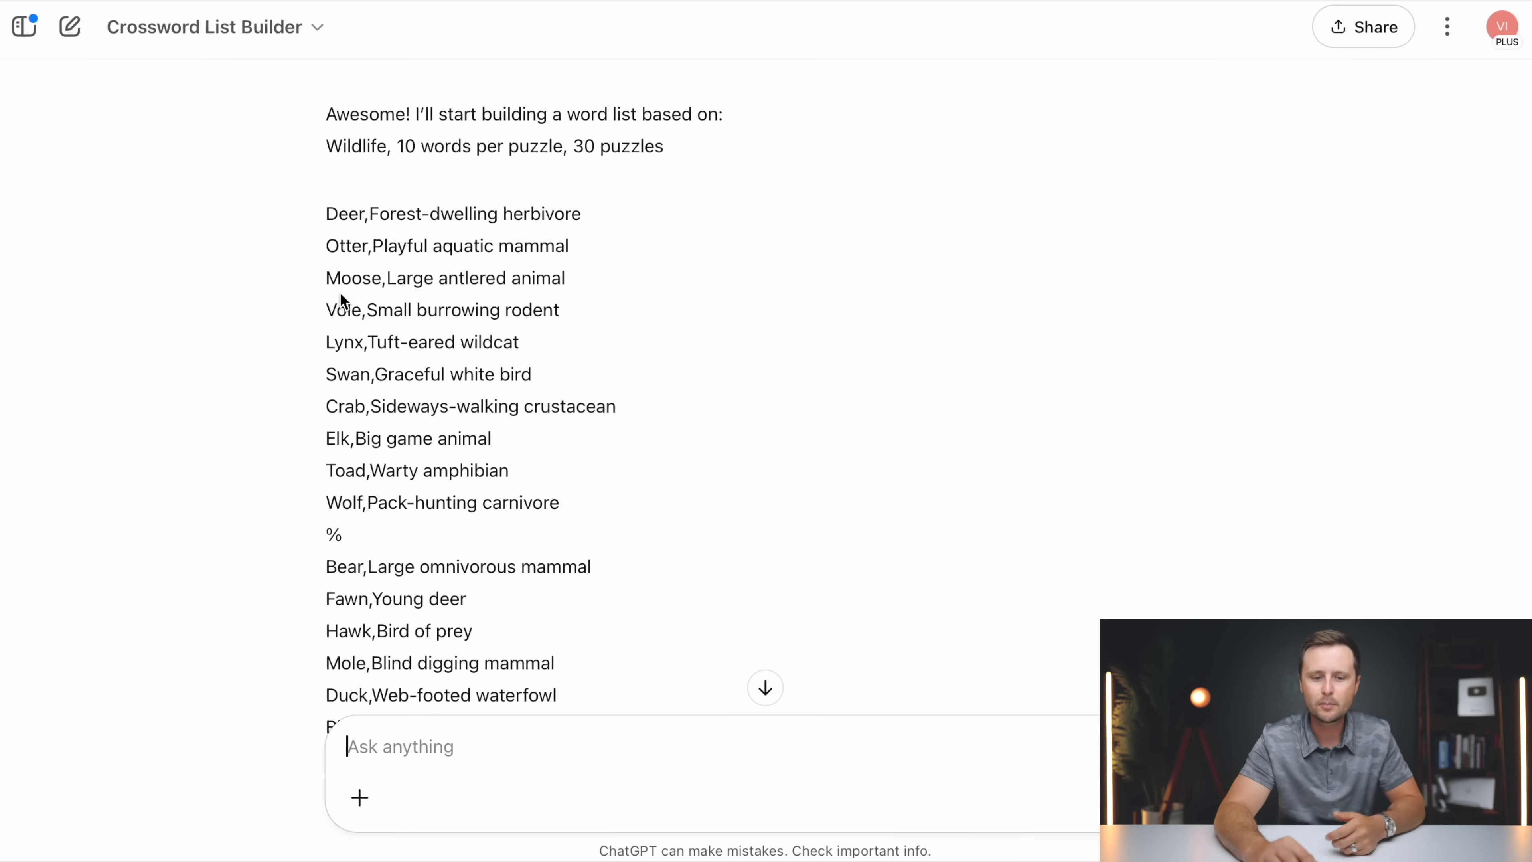
scroll(469, 529, "down", 13)
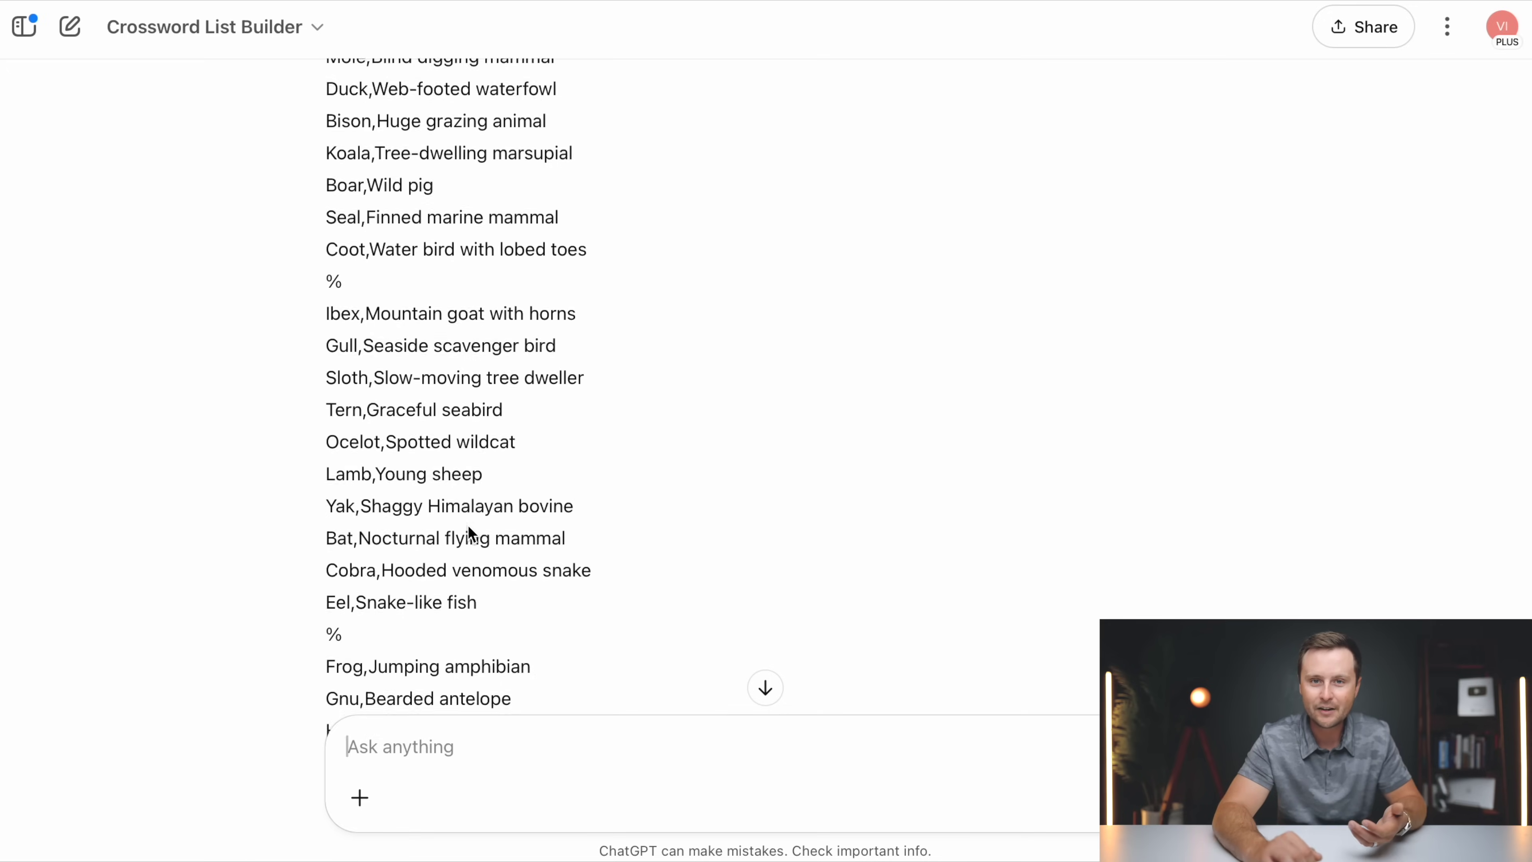
scroll(687, 279, "down", 20)
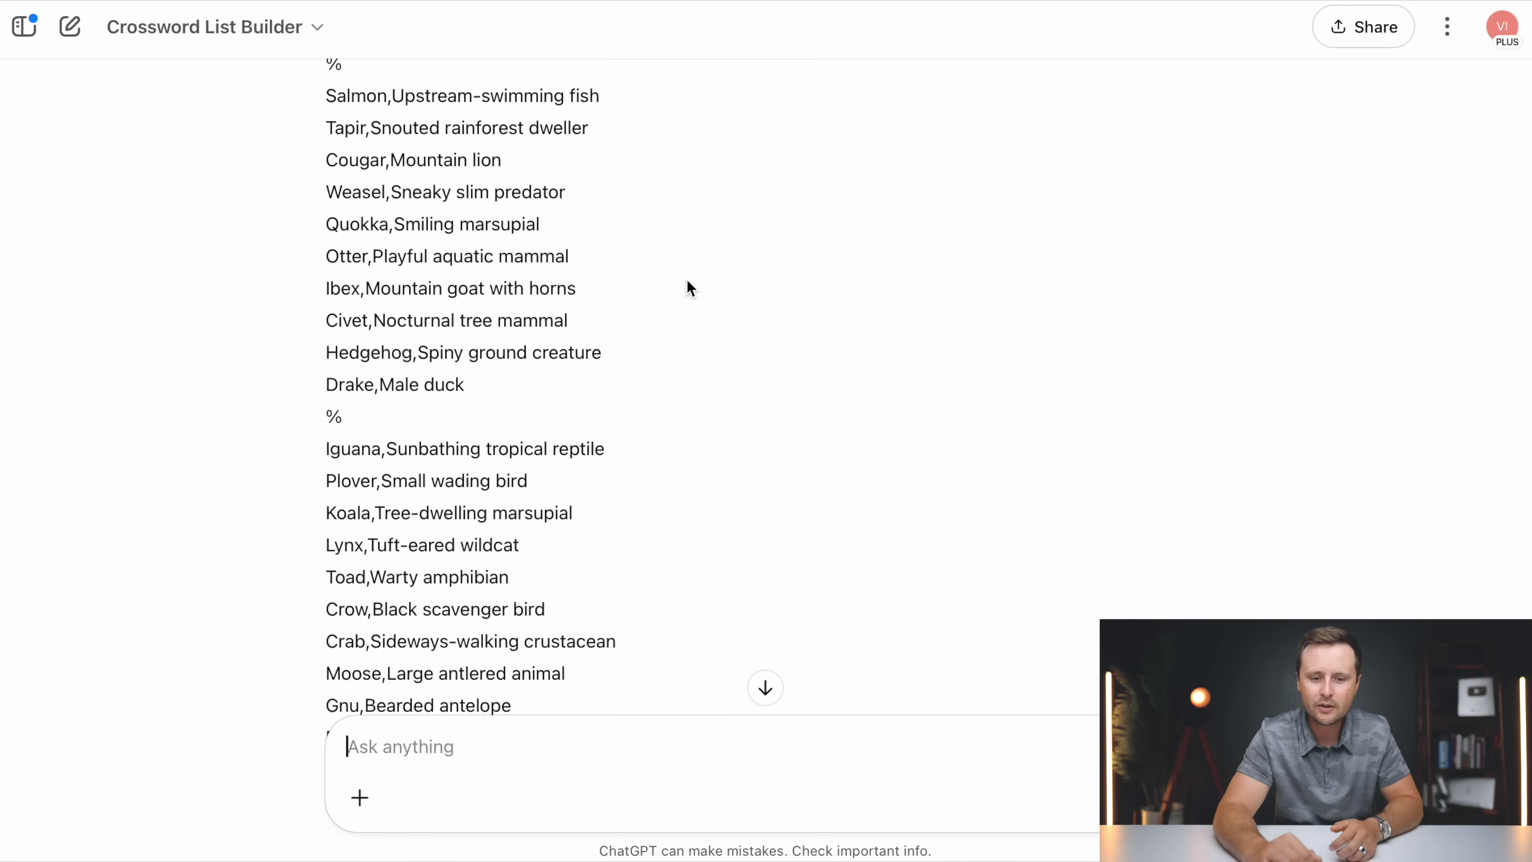
type("yes")
key("Return")
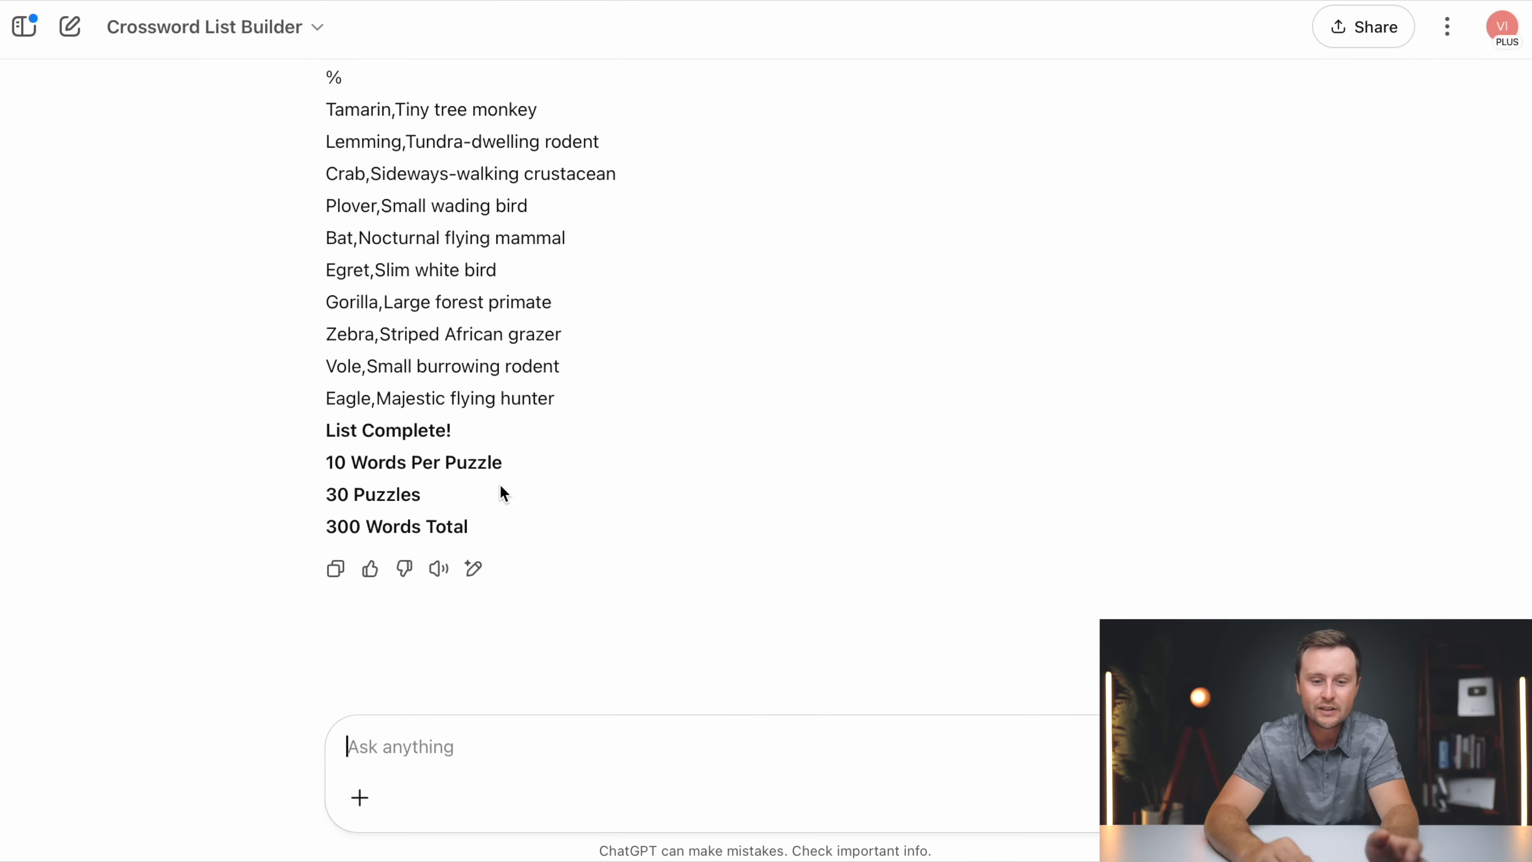
- Copy the first batch of wildlife words, from "Deer,Forest-dwelling herbivore" through the "Swan" entry
scroll(500, 484, "up", 10)
scroll(501, 499, "up", 20)
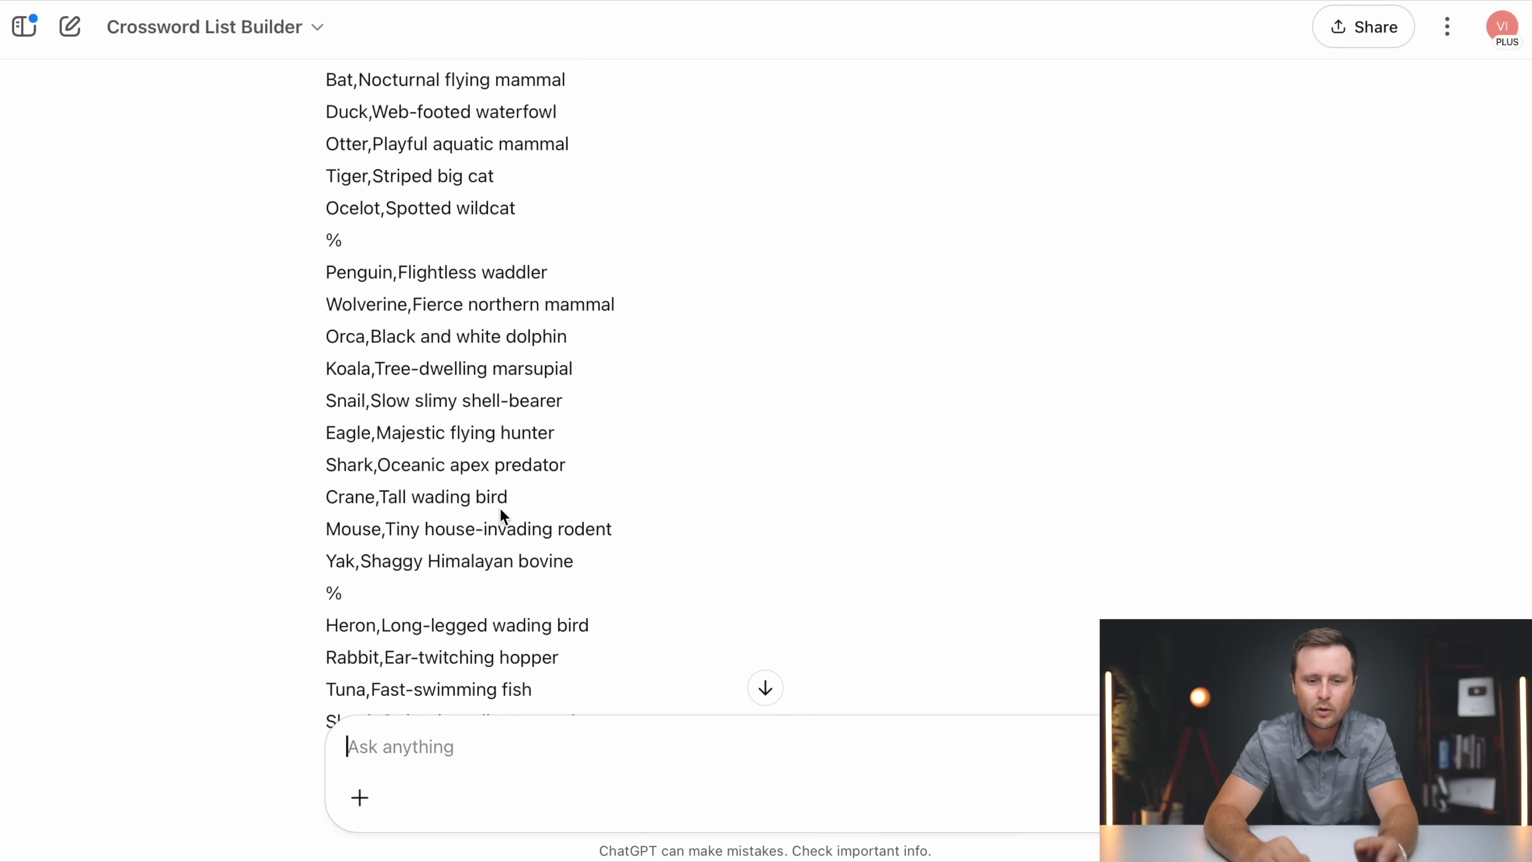
scroll(498, 527, "up", 20)
left_click_drag(325, 504, 395, 581)
scroll(395, 582, "down", 20)
right_click(431, 346)
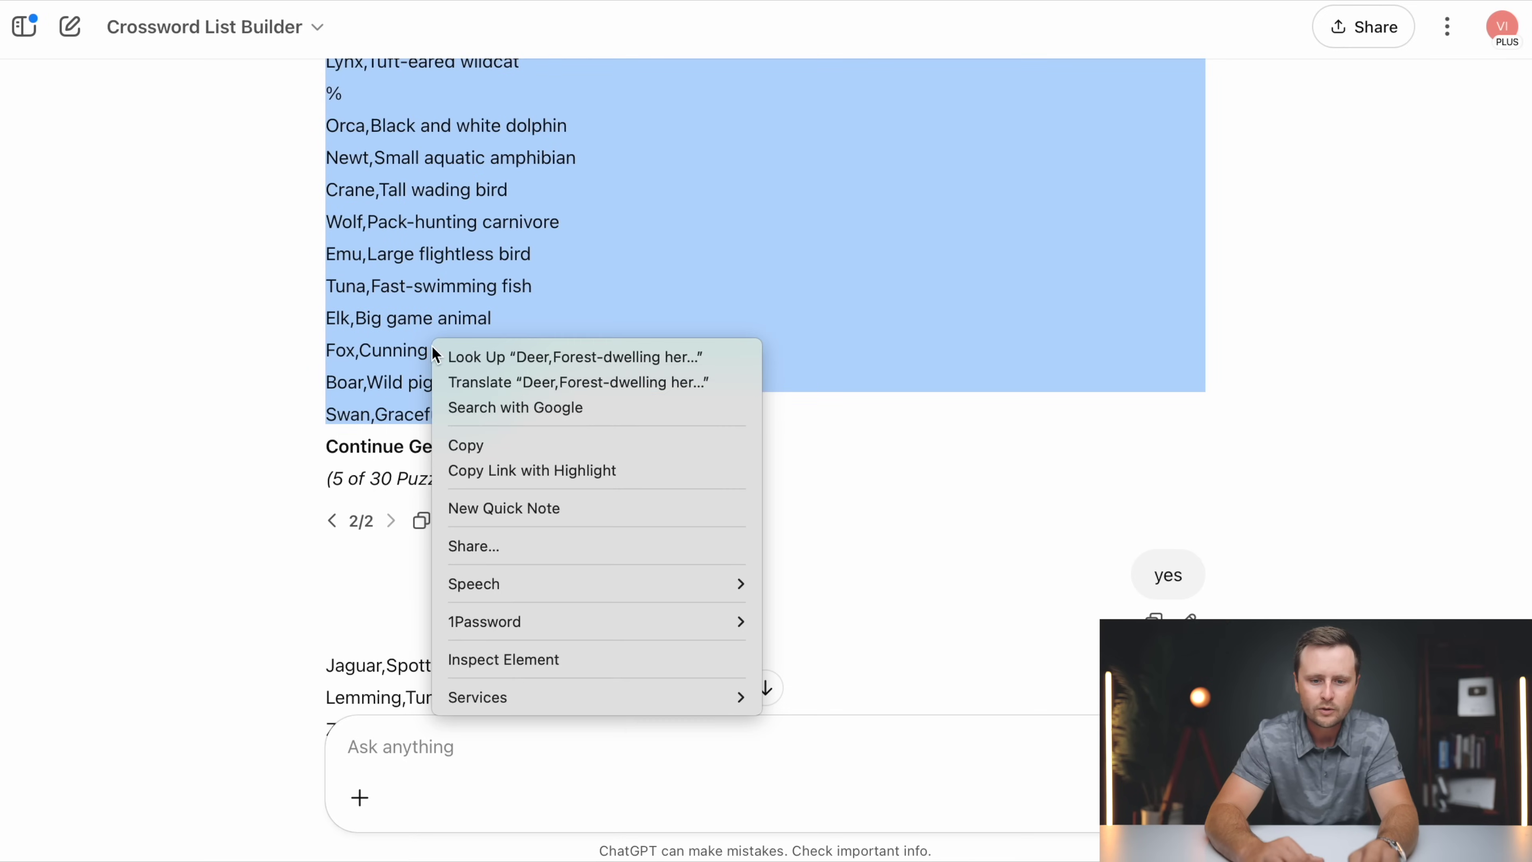
left_click(519, 454)
- Switch to the Google Sheets spreadsheet and paste the copied wildlife words below the camping list, starting at cell A331
key("super+Tab")
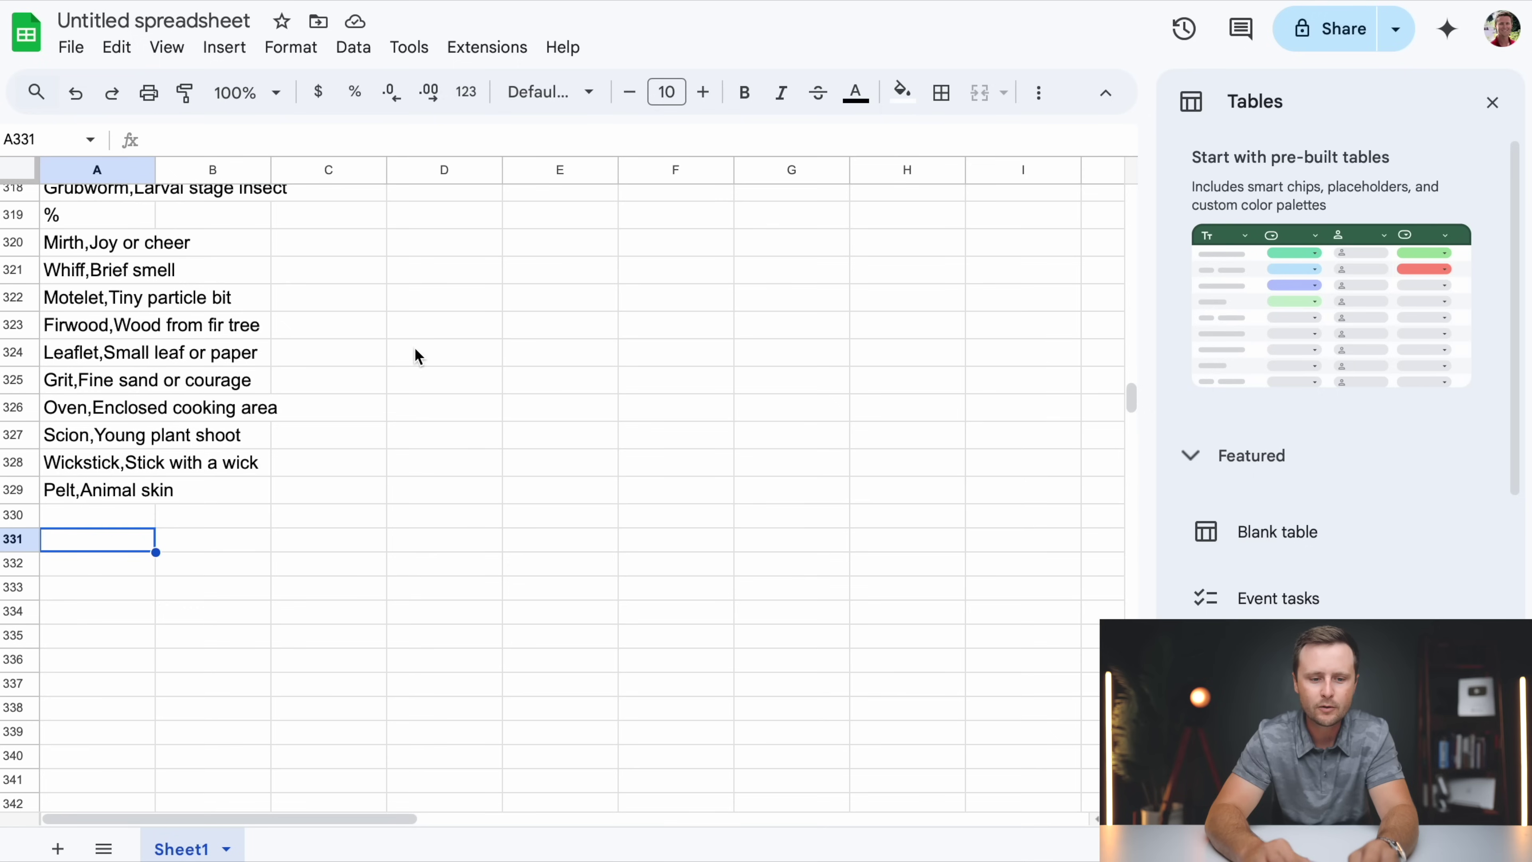
right_click(75, 543)
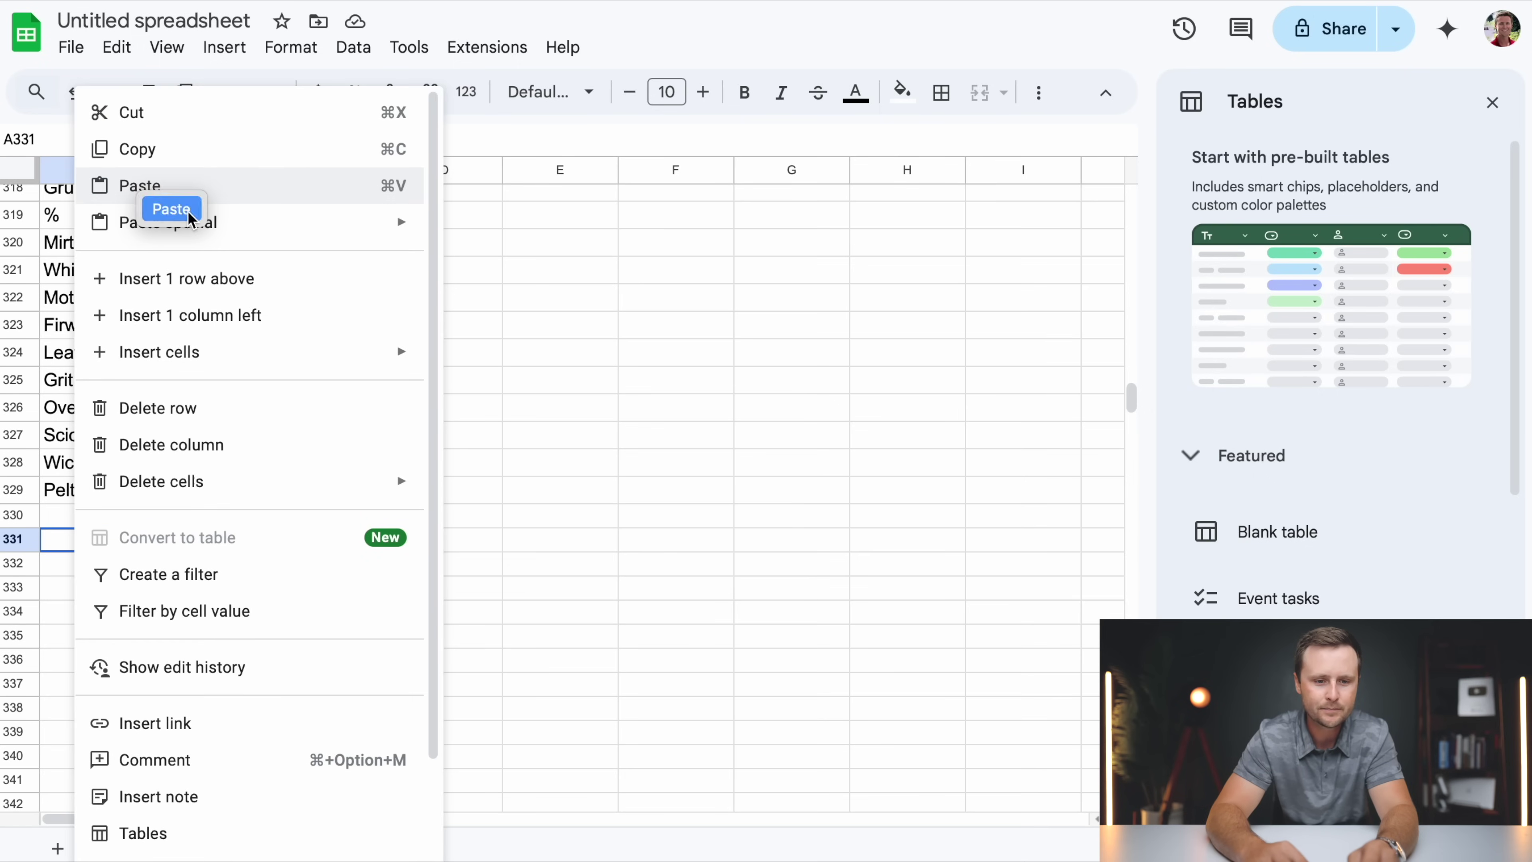
left_click(139, 205)
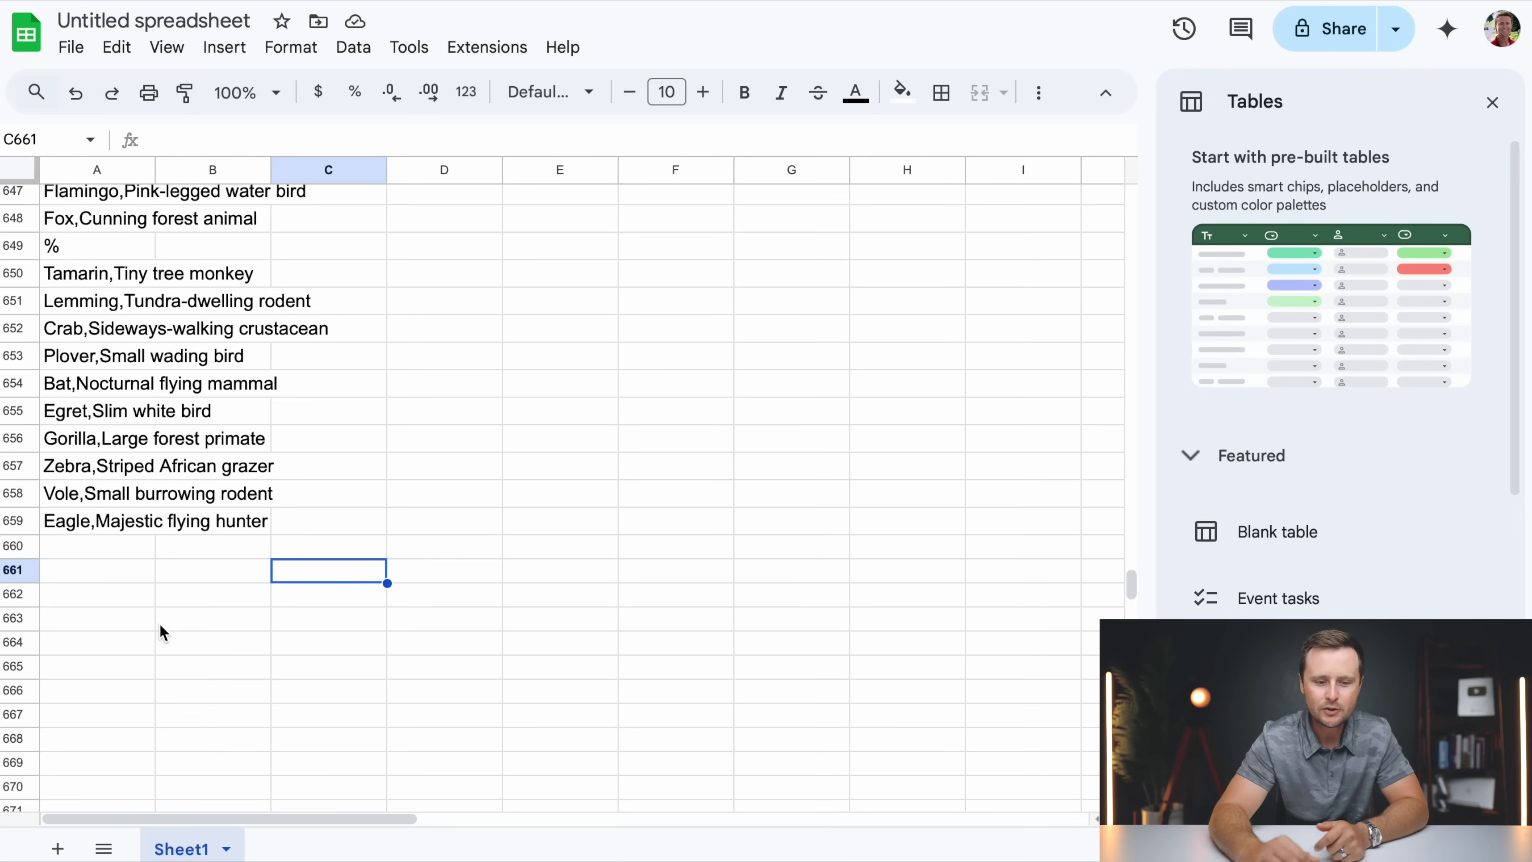
- Split the text in column A into separate word and clue columns, with the separator detected automatically
scroll(151, 552, "up", 20)
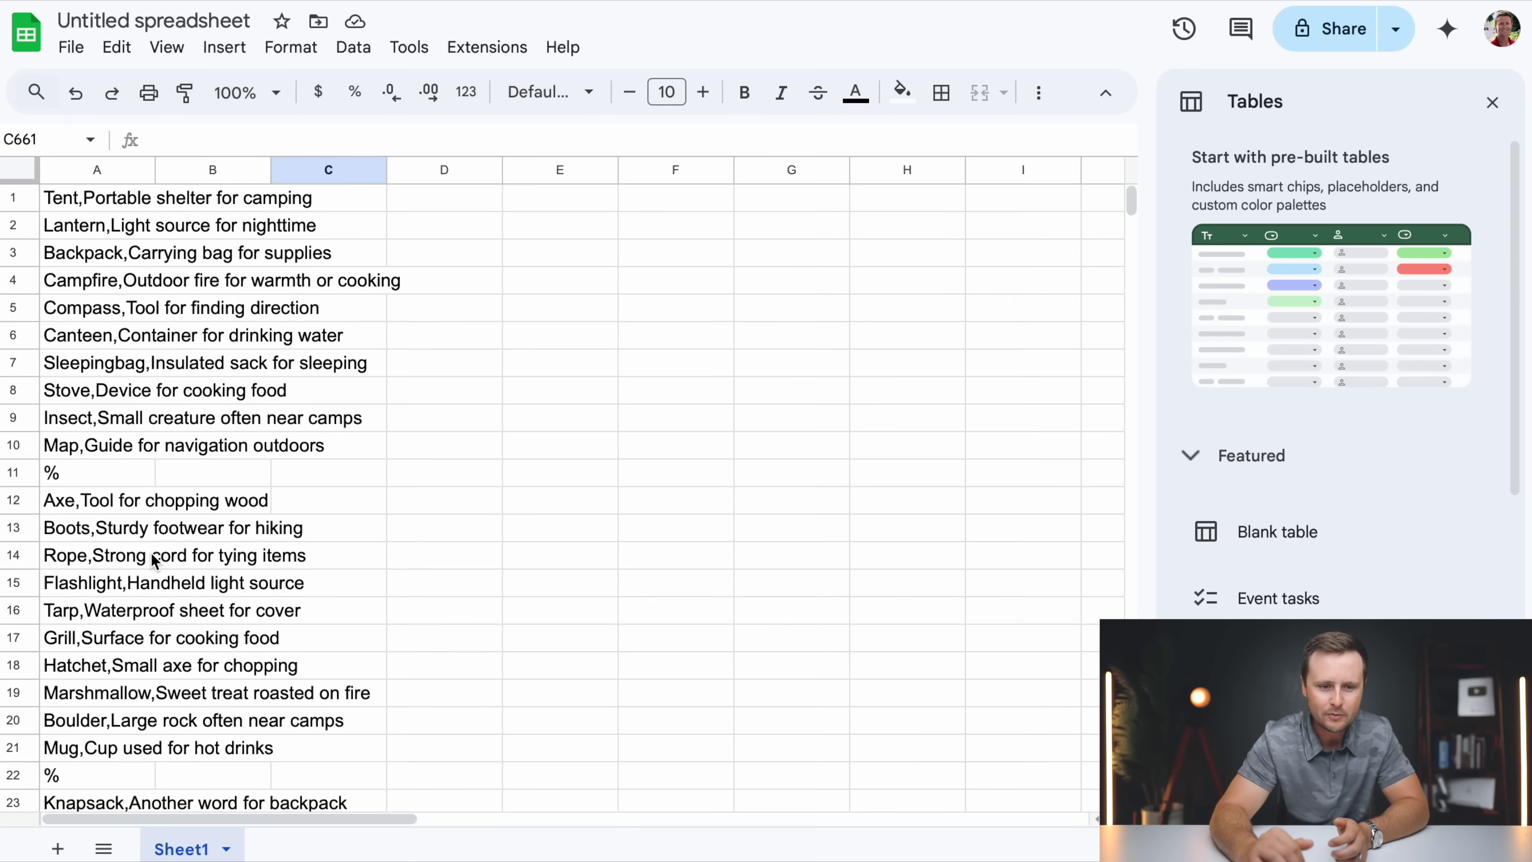
left_click(85, 173)
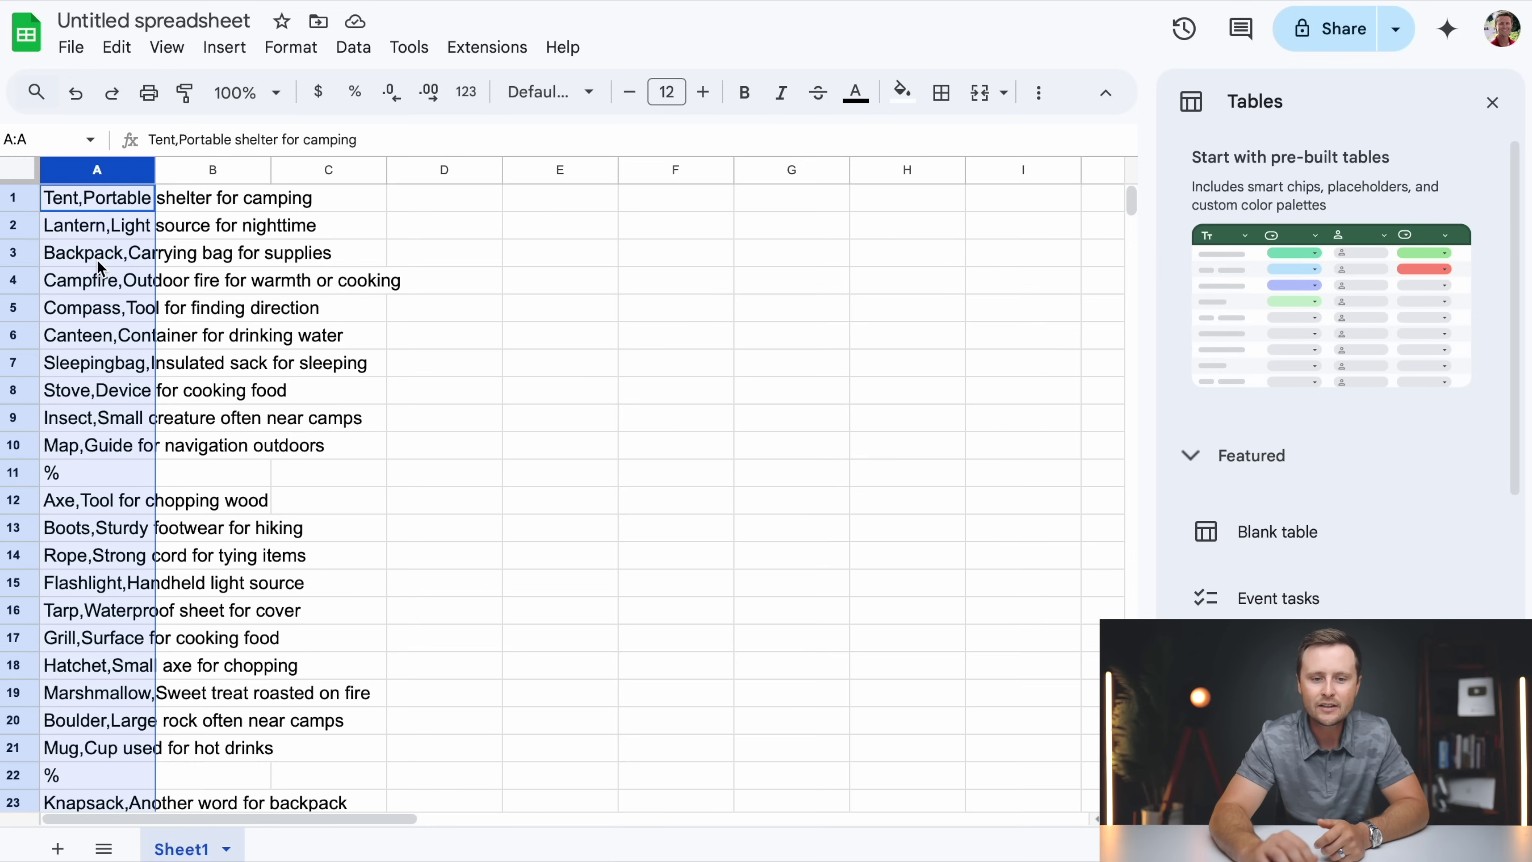
left_click(360, 48)
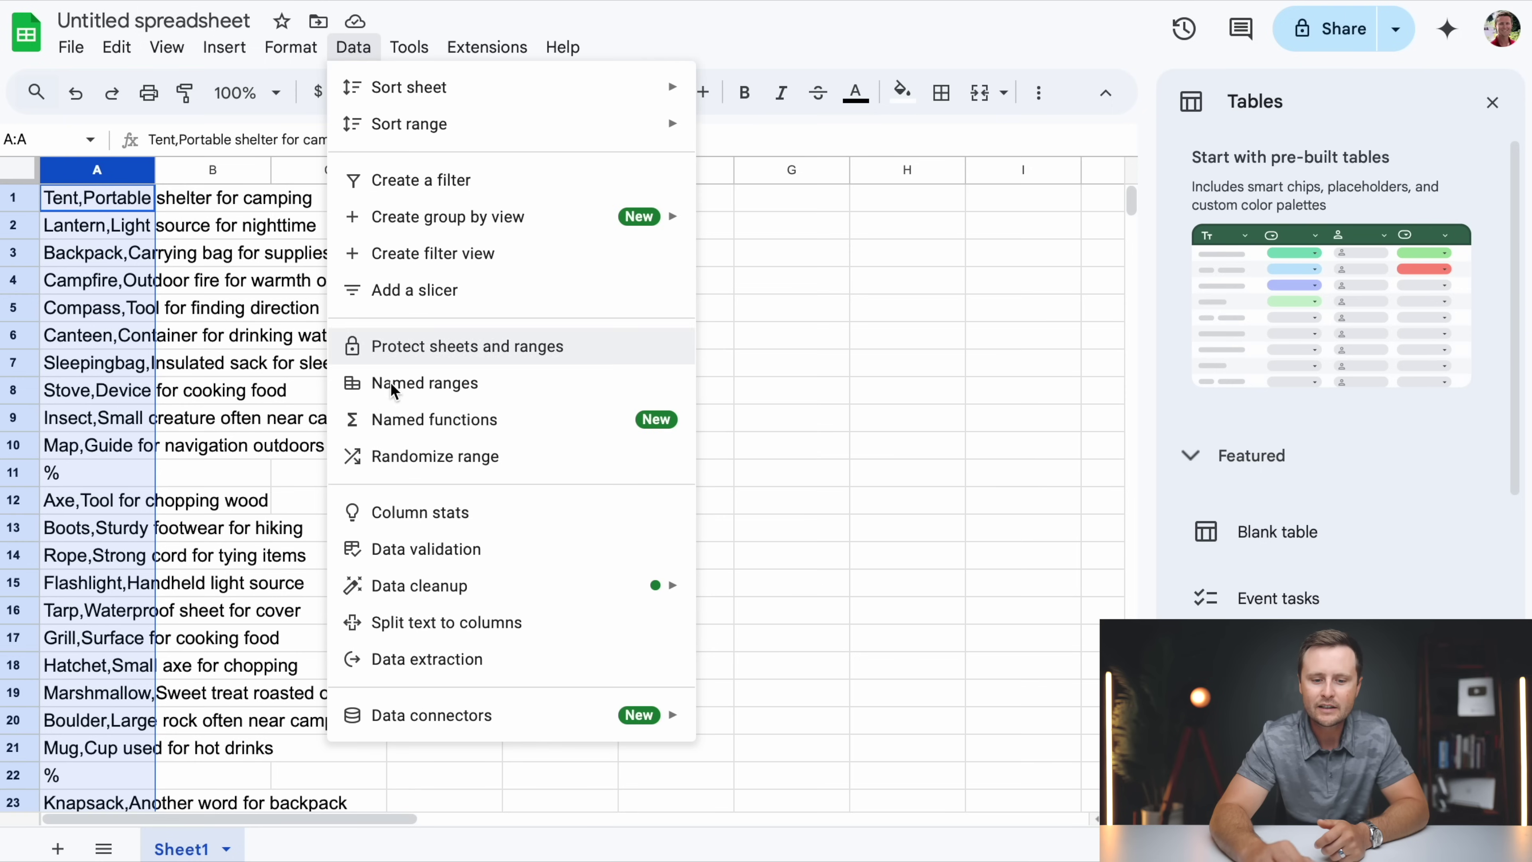
left_click(442, 627)
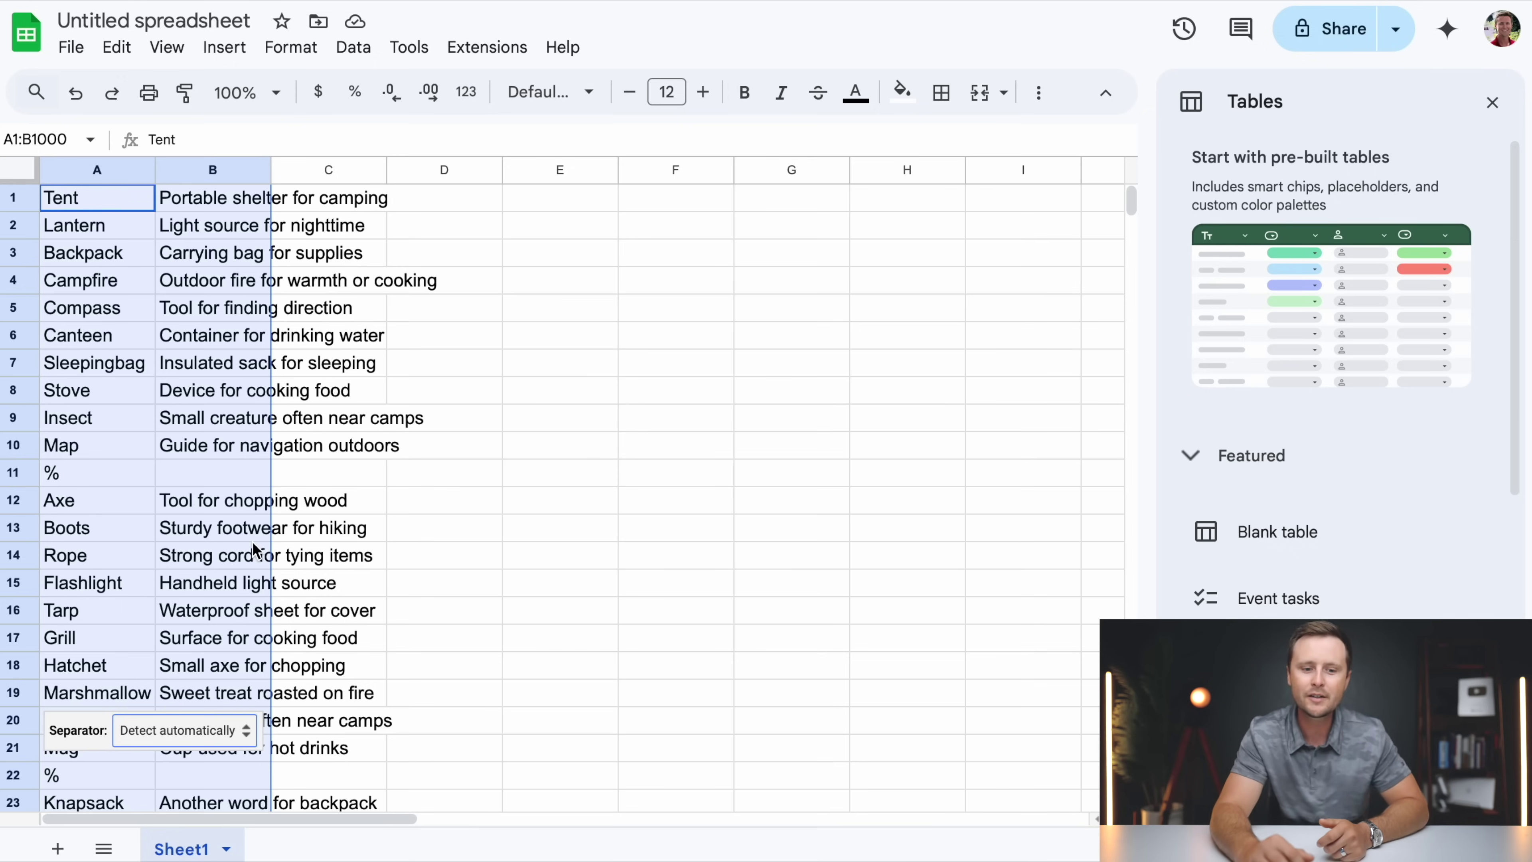
left_click(582, 423)
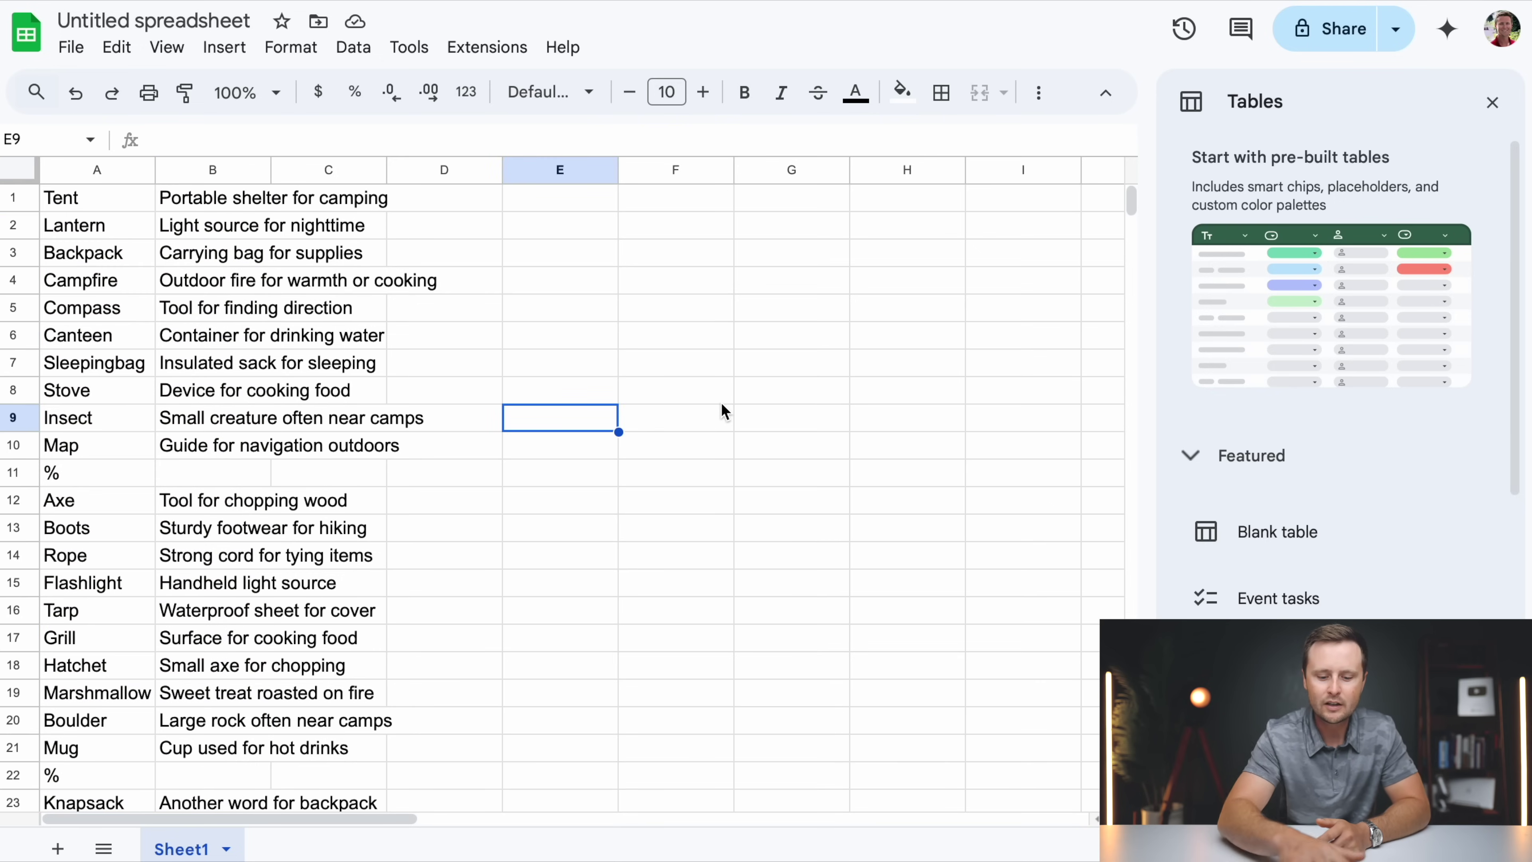
- Find every "%" in all sheets and replace it with nothing, leaving blank rows between the word groups
key("ctrl+f")
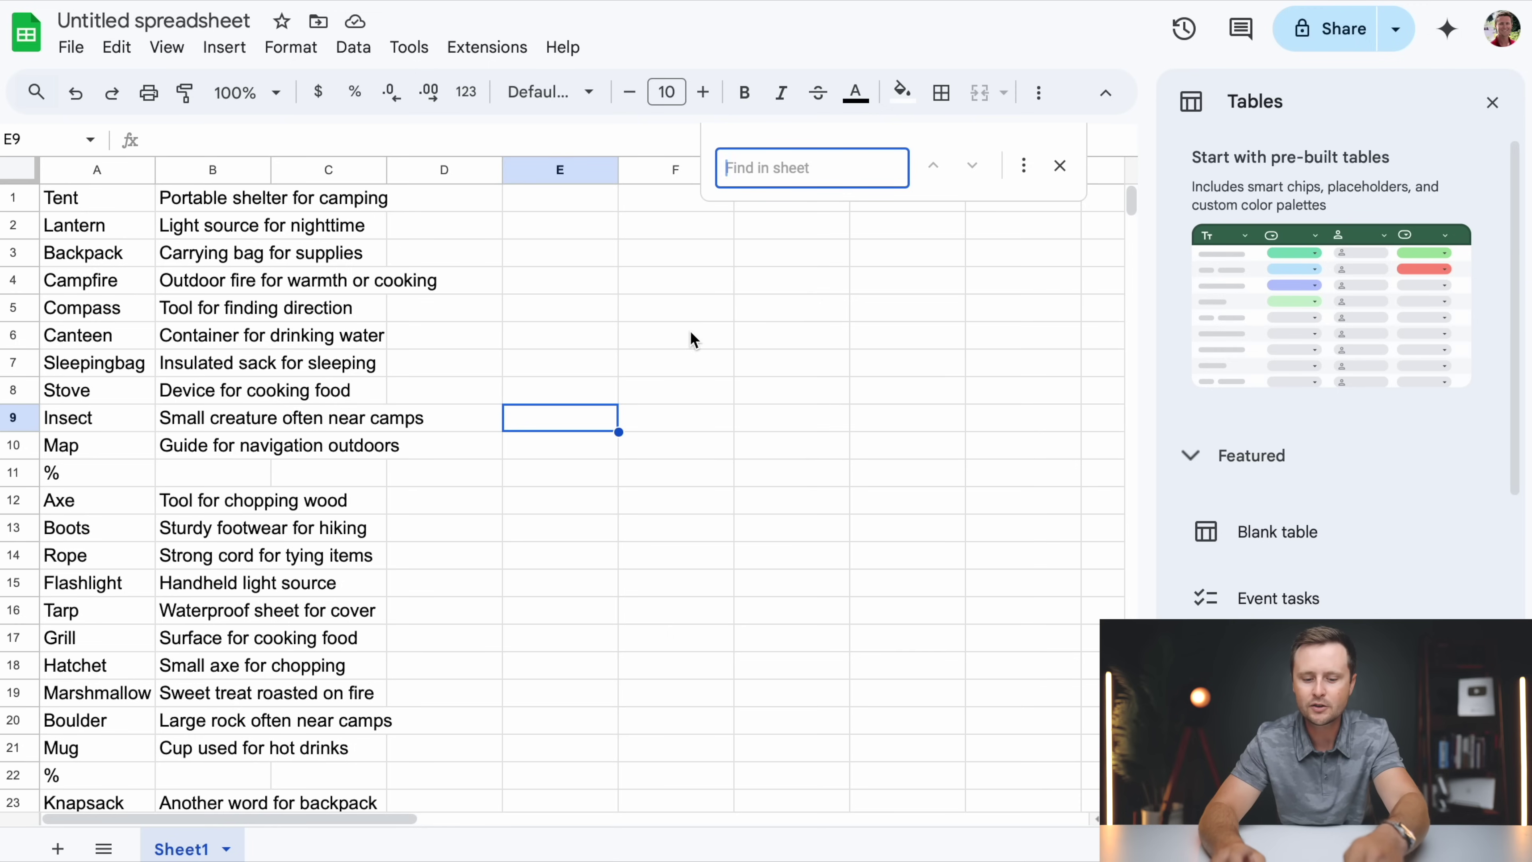
type("%")
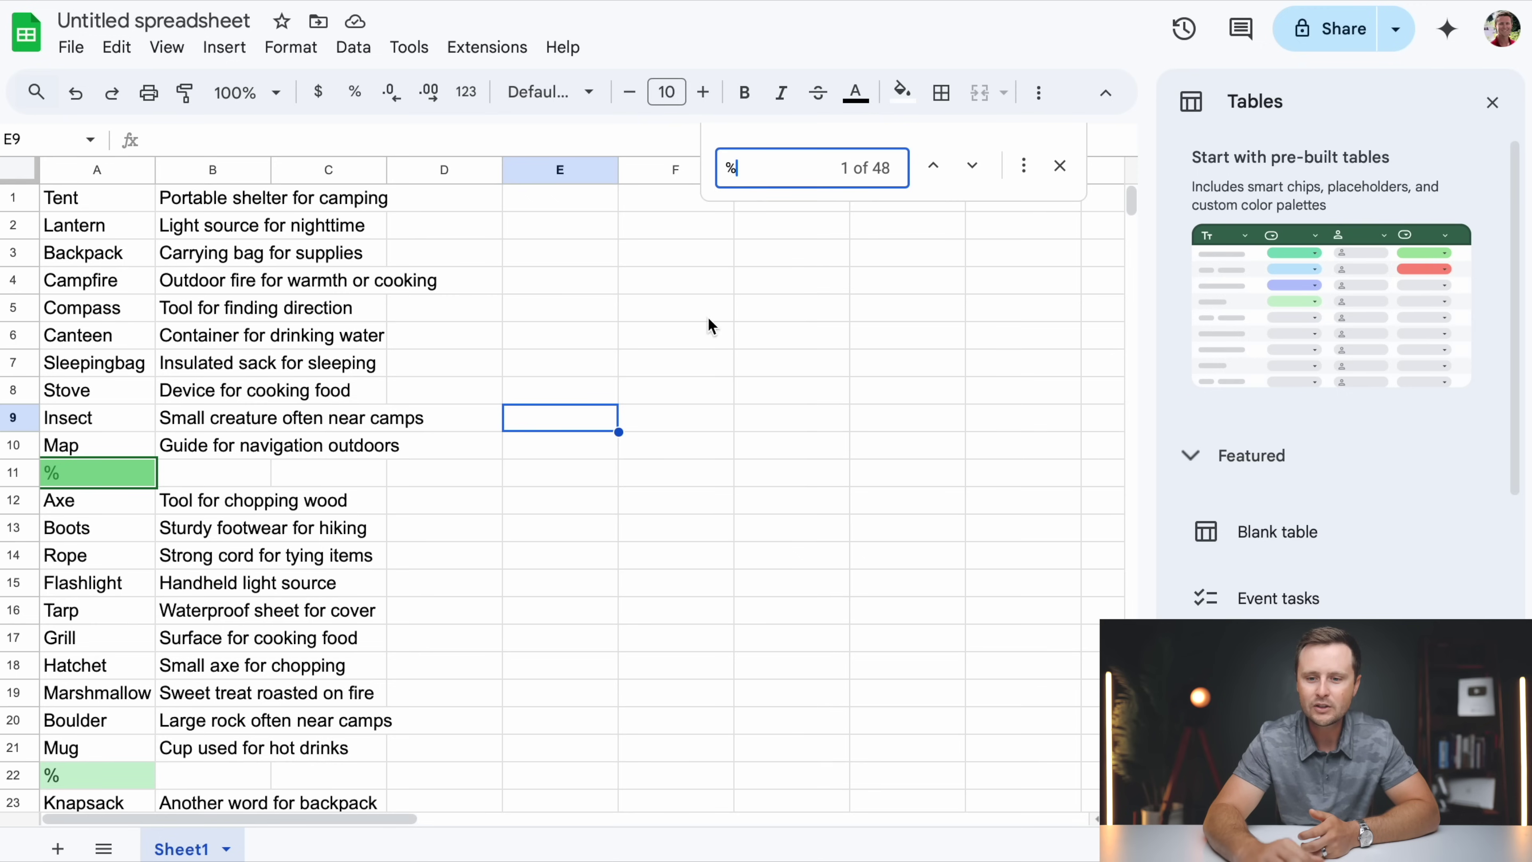
left_click(1023, 166)
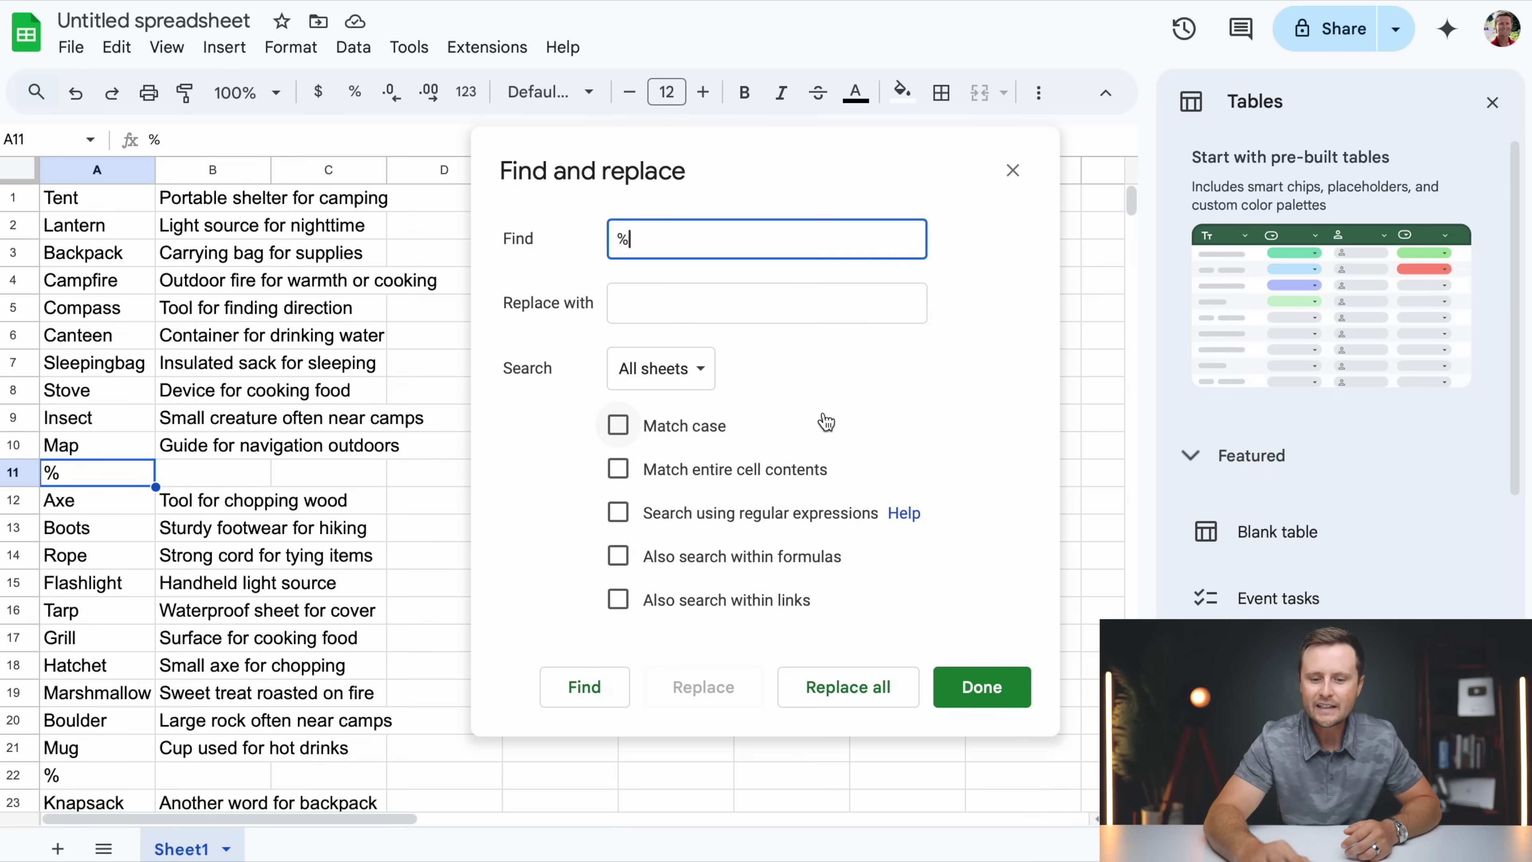
left_click(860, 690)
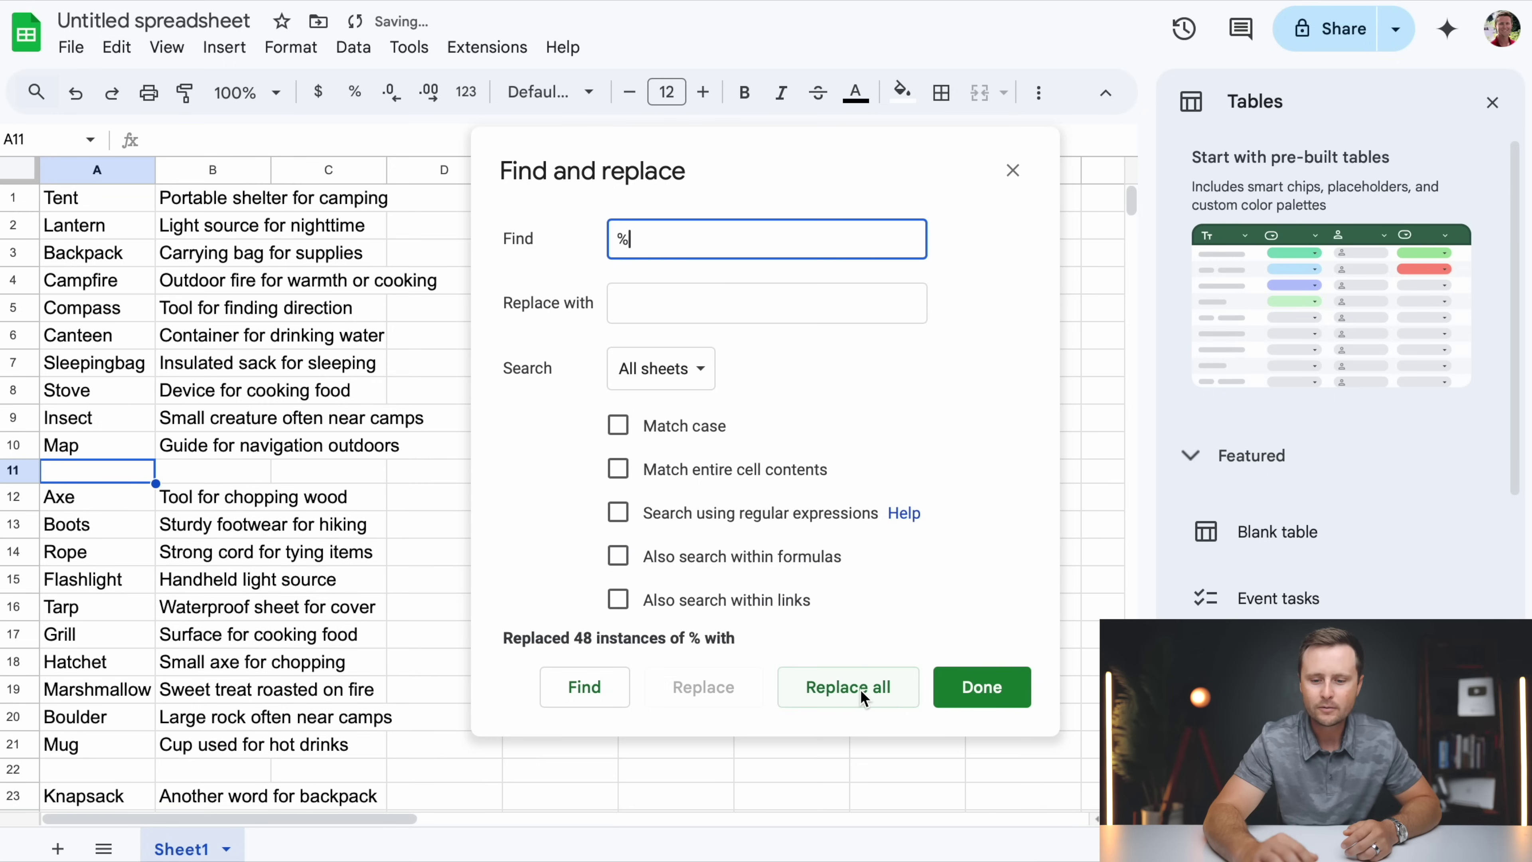
left_click(985, 689)
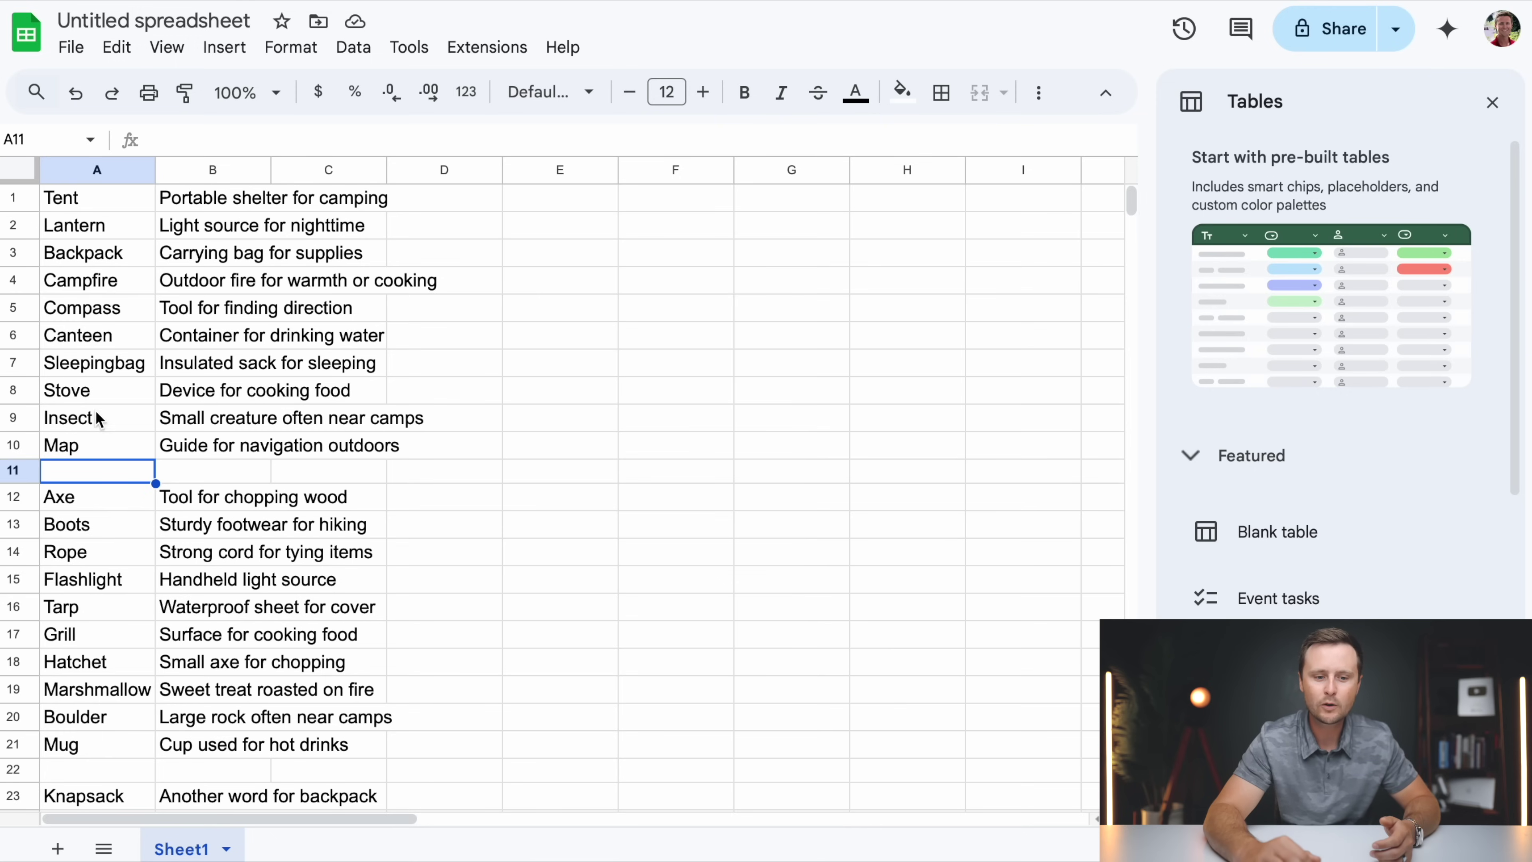
- Check the blank rows between the word groups, and rename the spreadsheet as "Camping Crossword 60 puzzles"
scroll(121, 483, "down", 5)
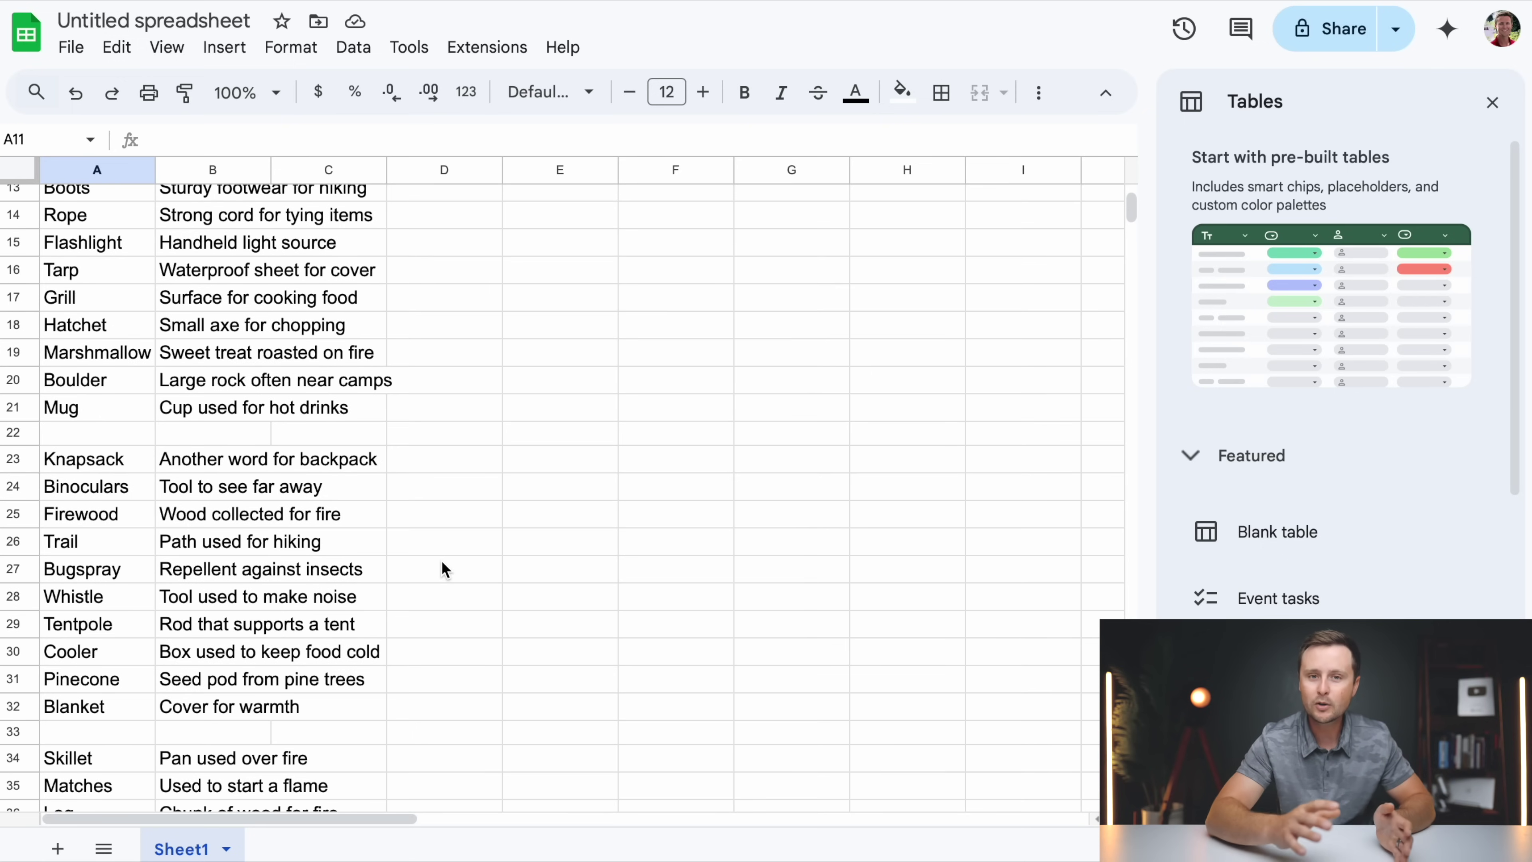
scroll(543, 519, "up", 5)
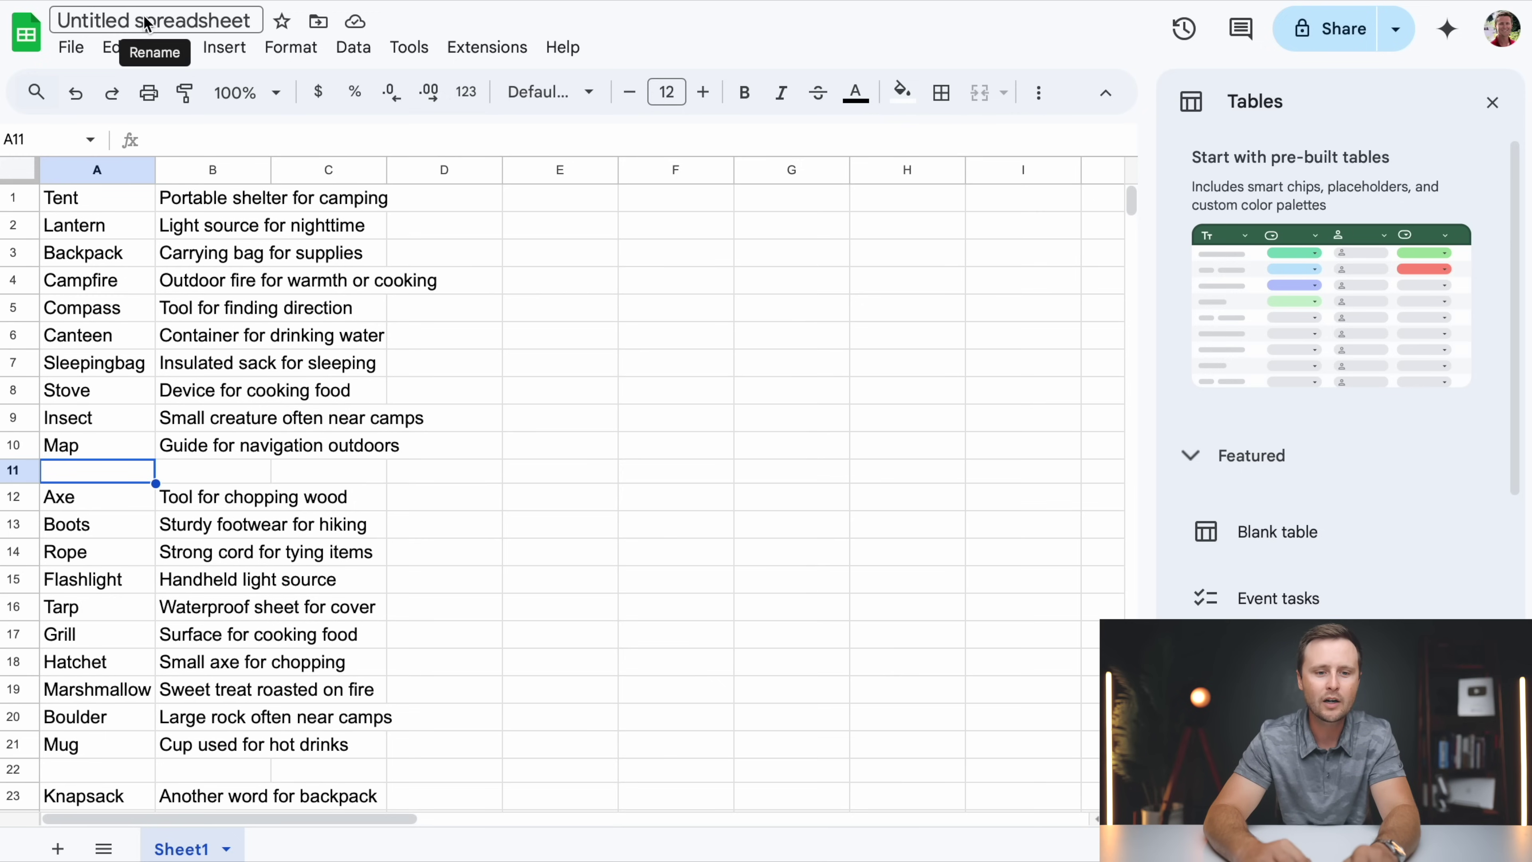
left_click(135, 30)
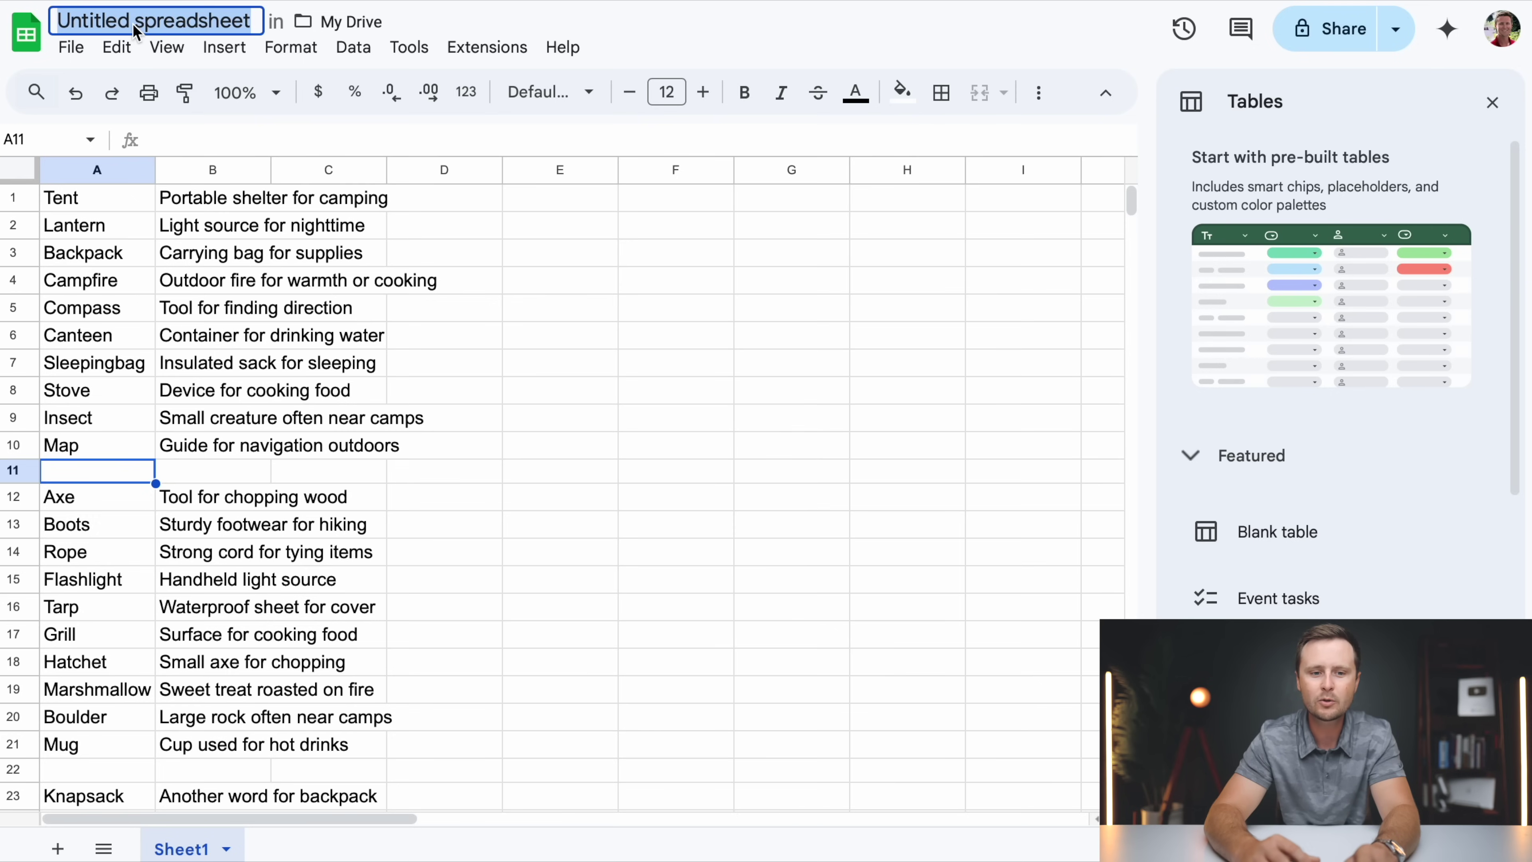
type("Campin")
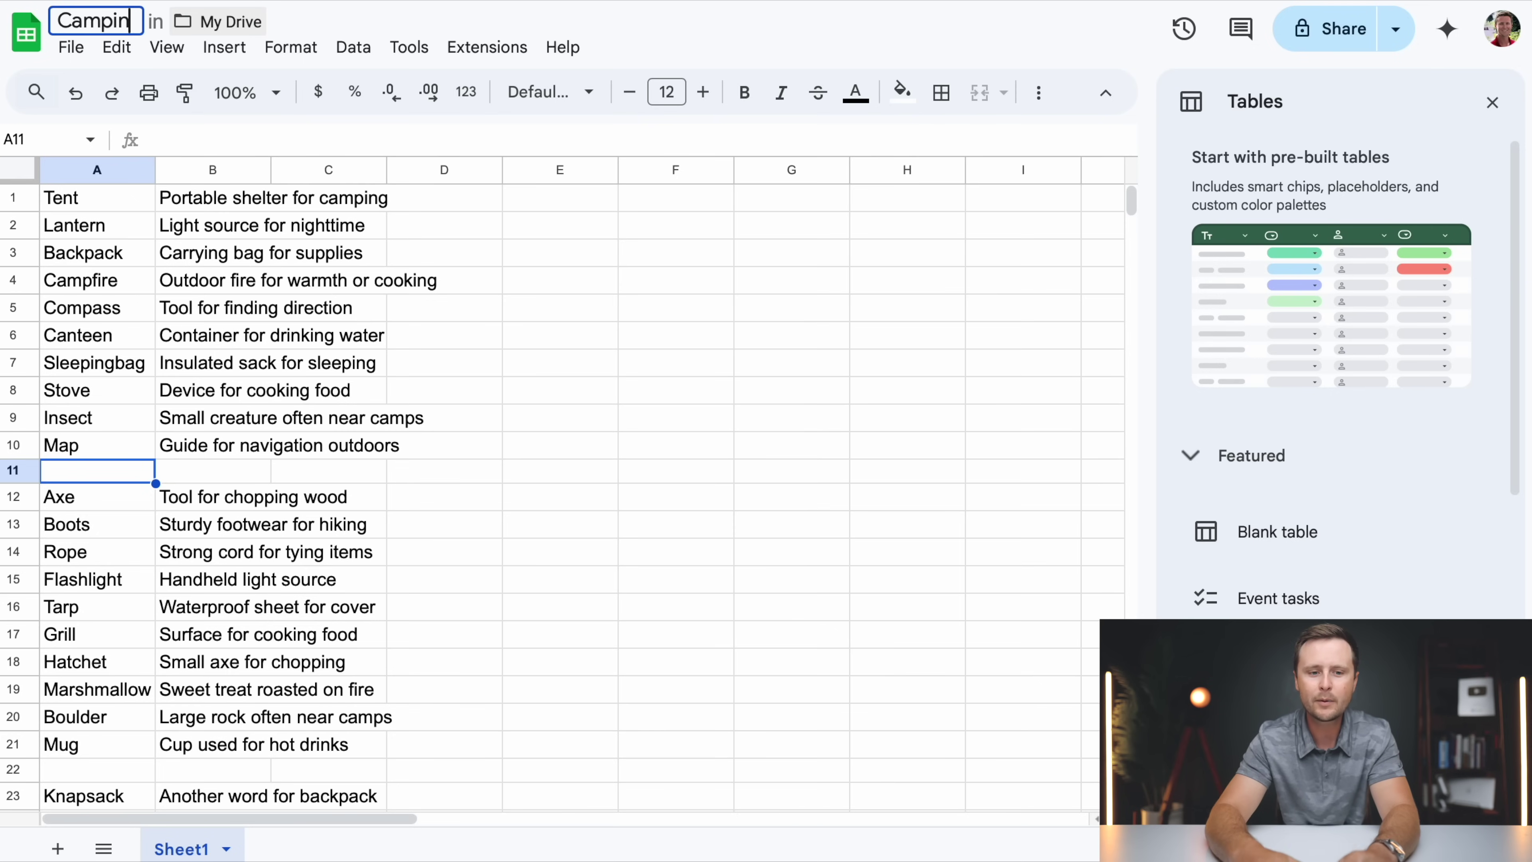
type("g Crossword 60 puzzles")
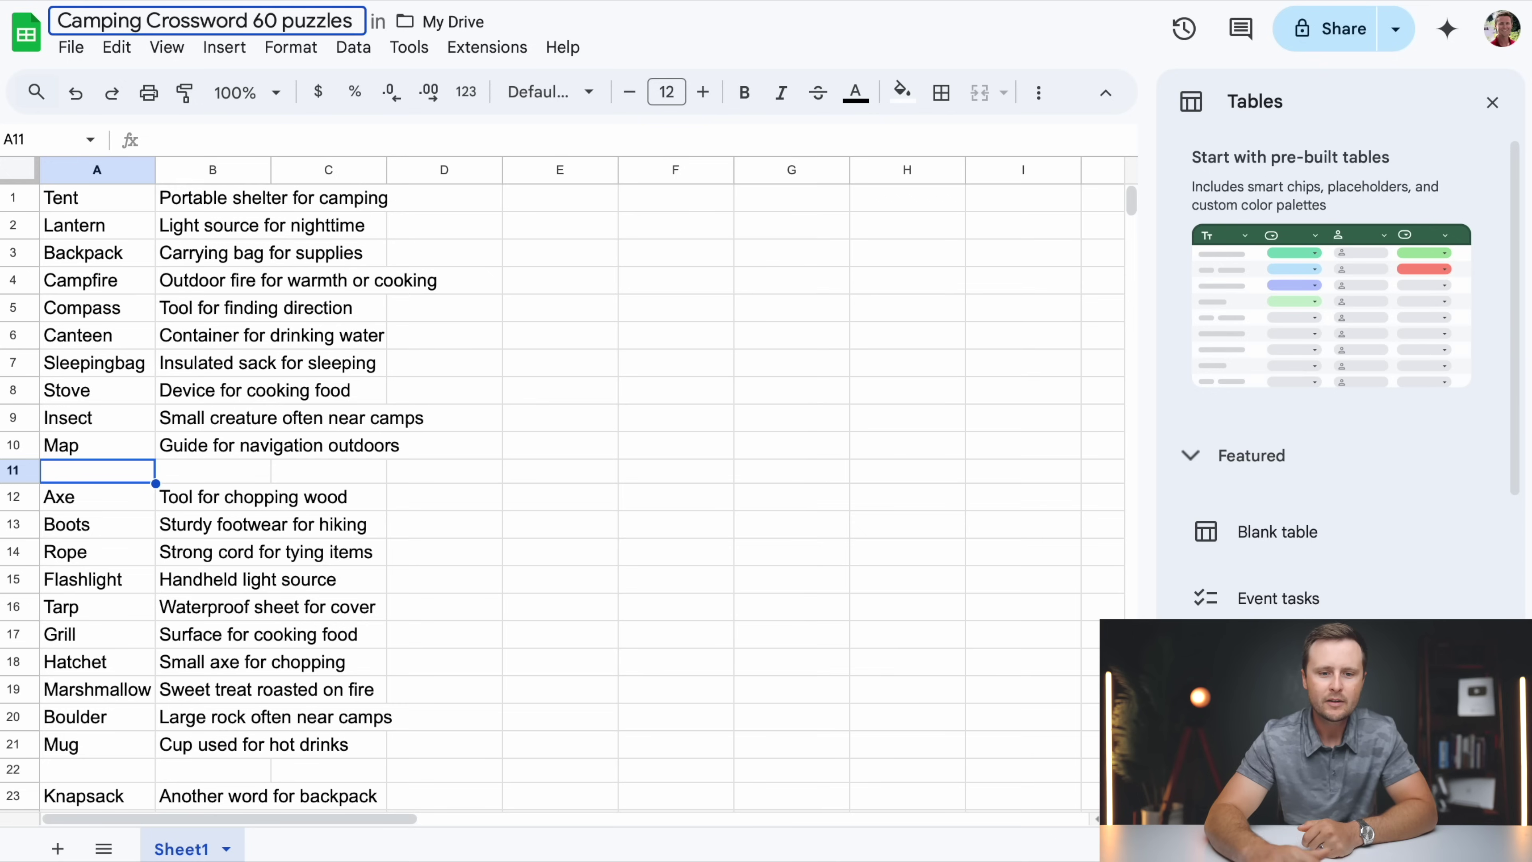
left_click(569, 329)
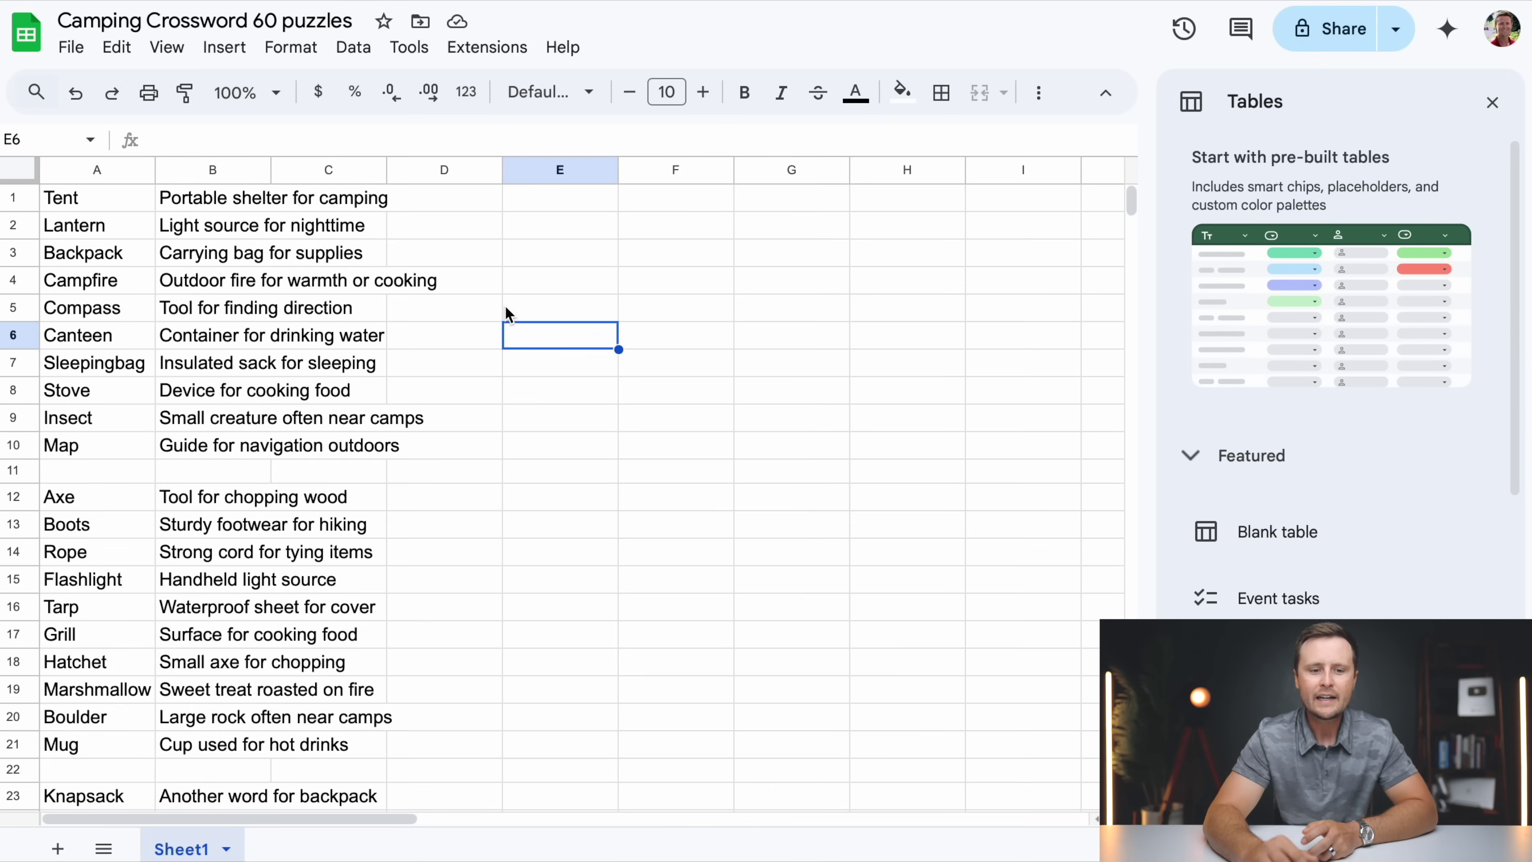
- Download the spreadsheet as a Comma Separated Values (.csv) file
left_click(72, 49)
mouse_move(130, 328)
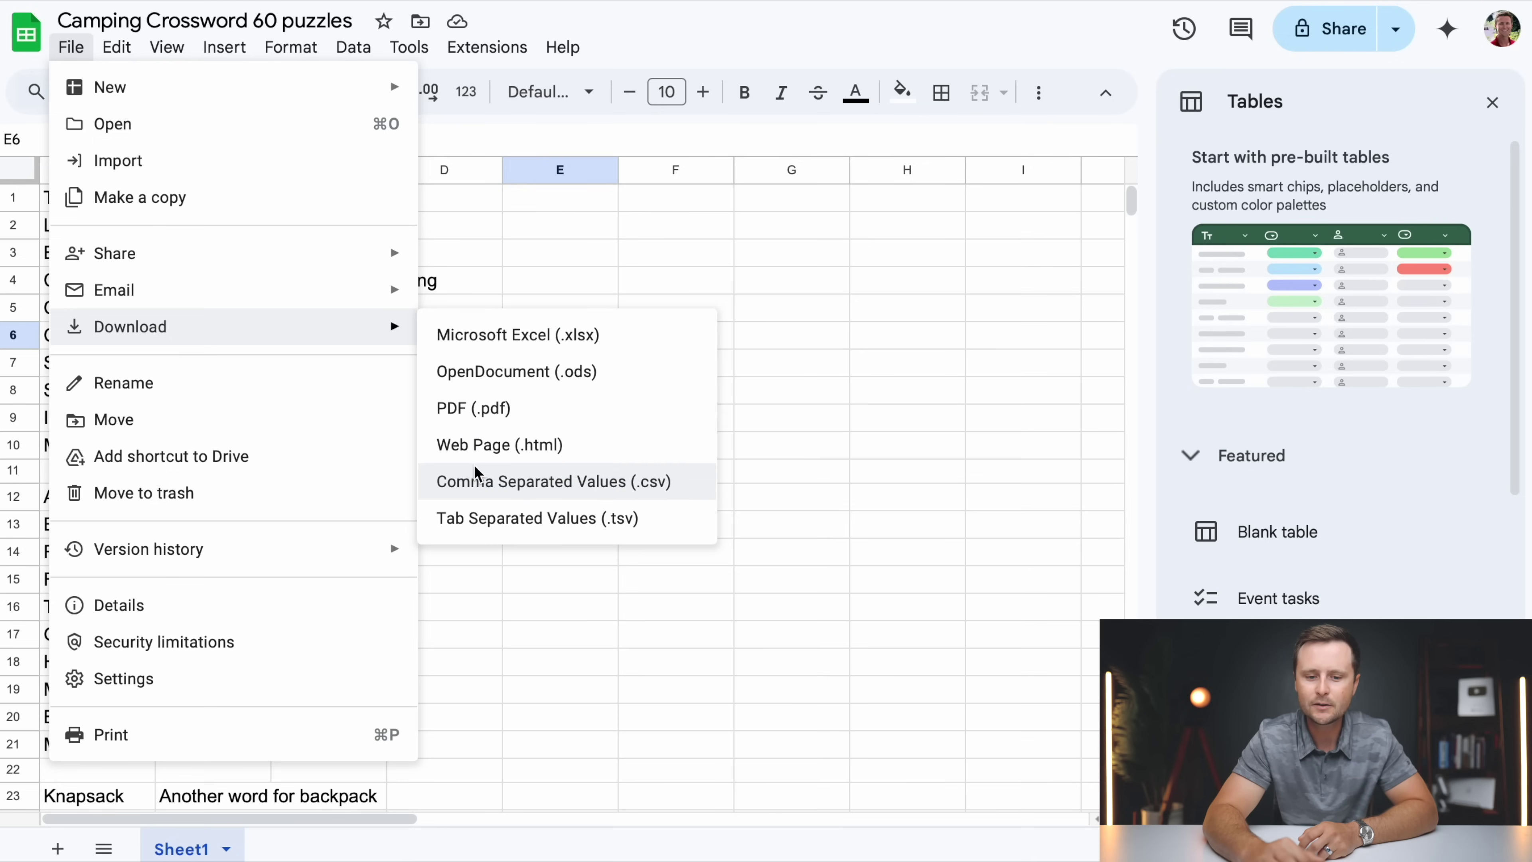
left_click(566, 486)
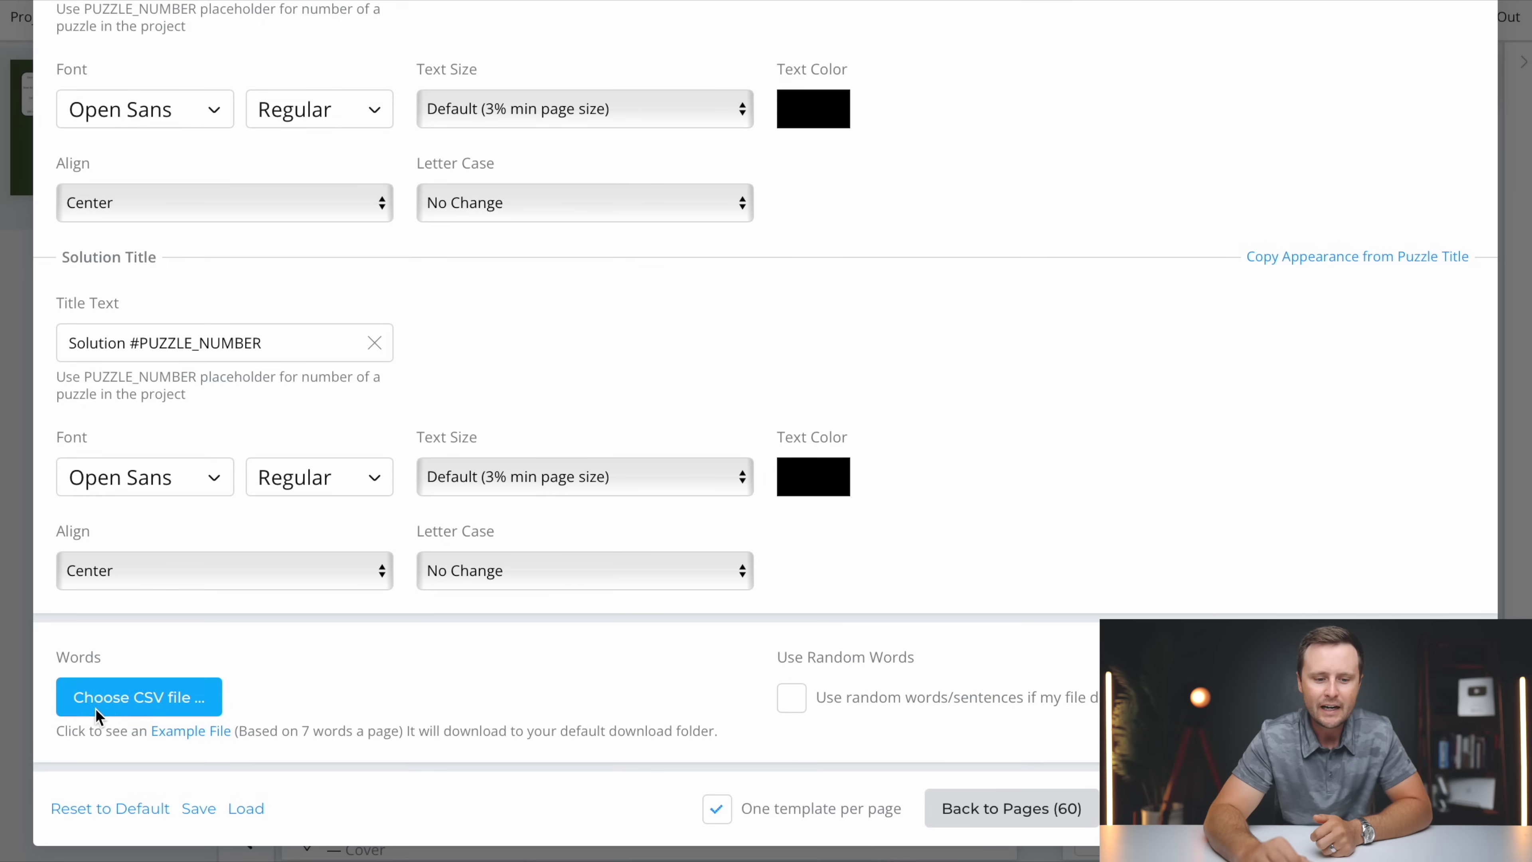
- In the Camping Crossword book project, load the CSV file as the puzzle words and generate the crosswords with solutions on pages 61 to 120
left_click(145, 700)
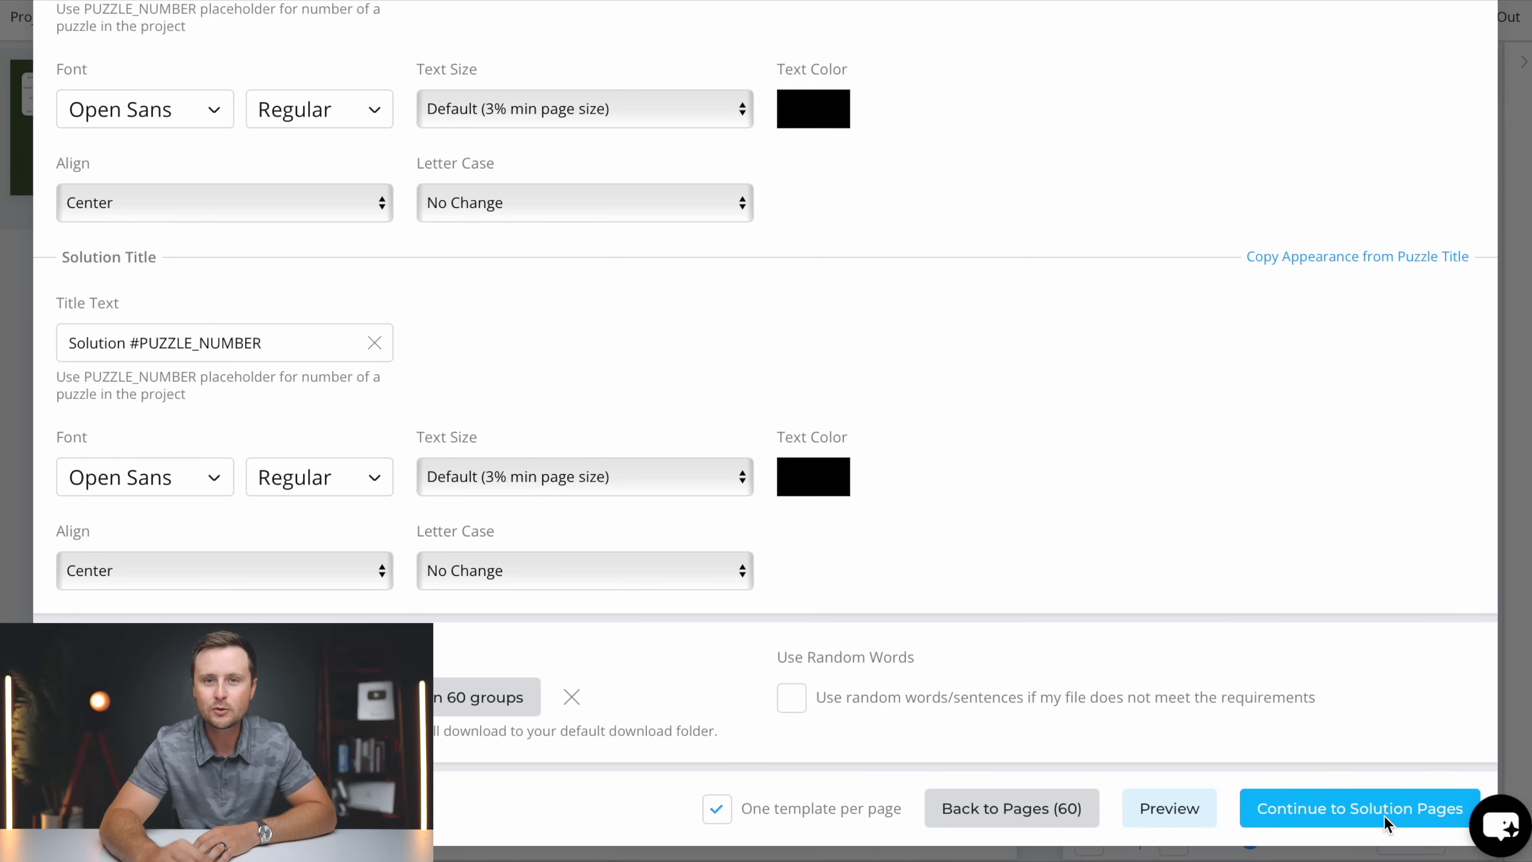
left_click(1384, 815)
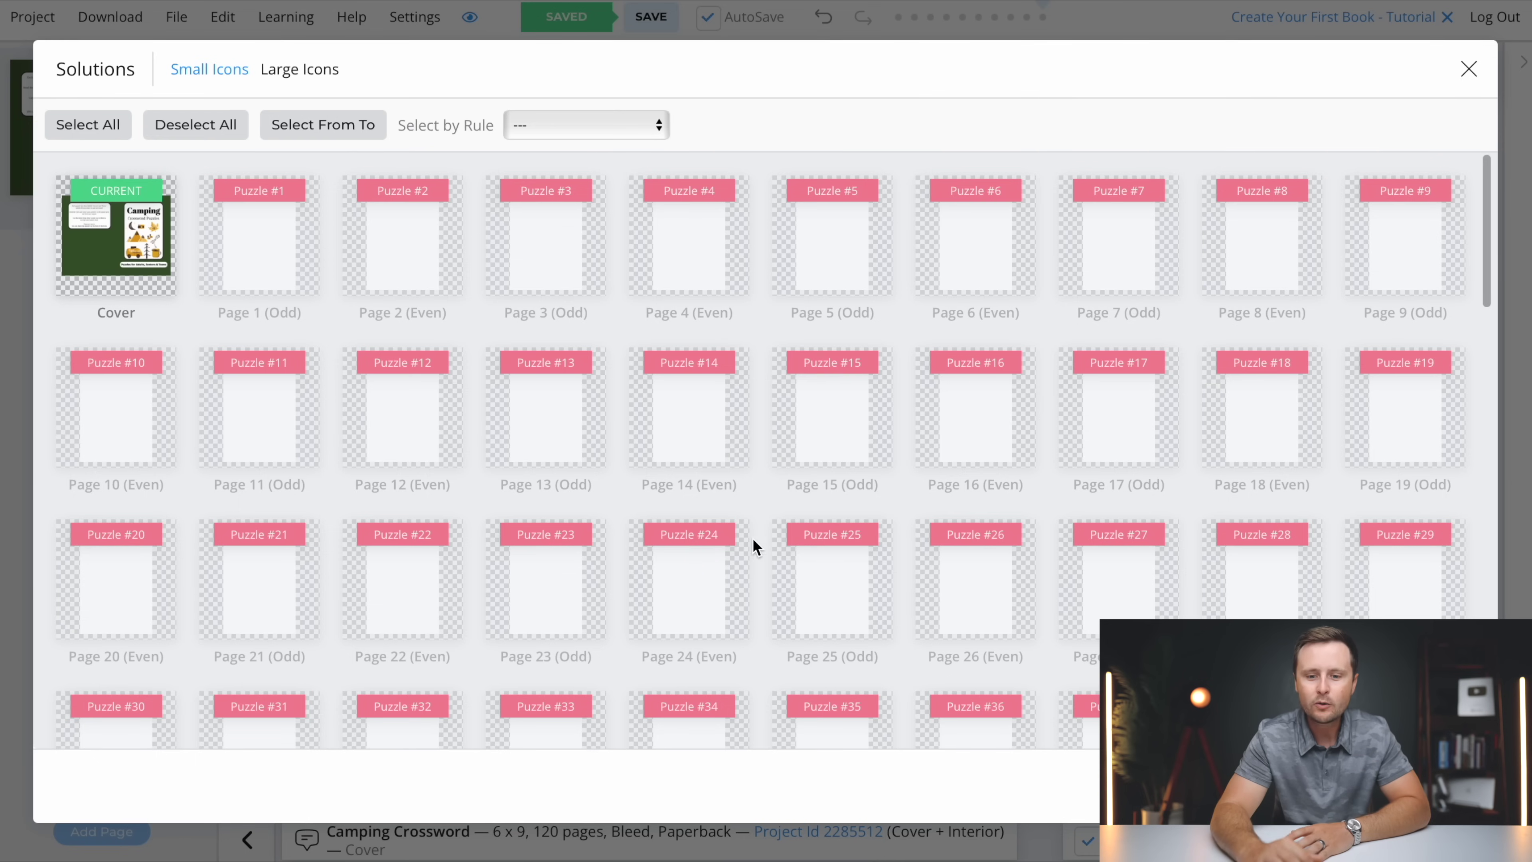
scroll(761, 467, "down", 15)
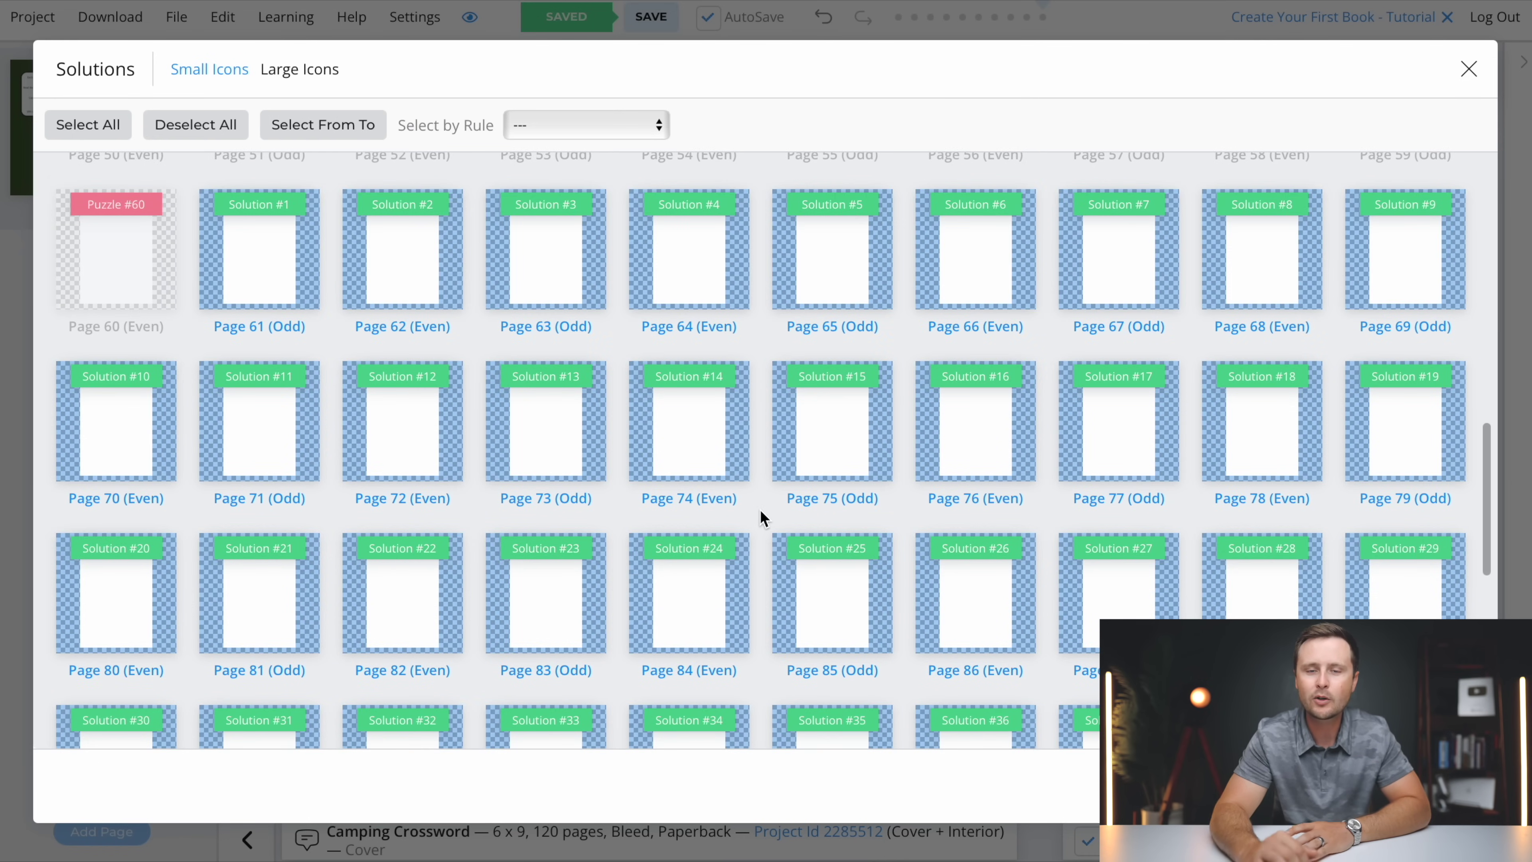
scroll(760, 511, "down", 10)
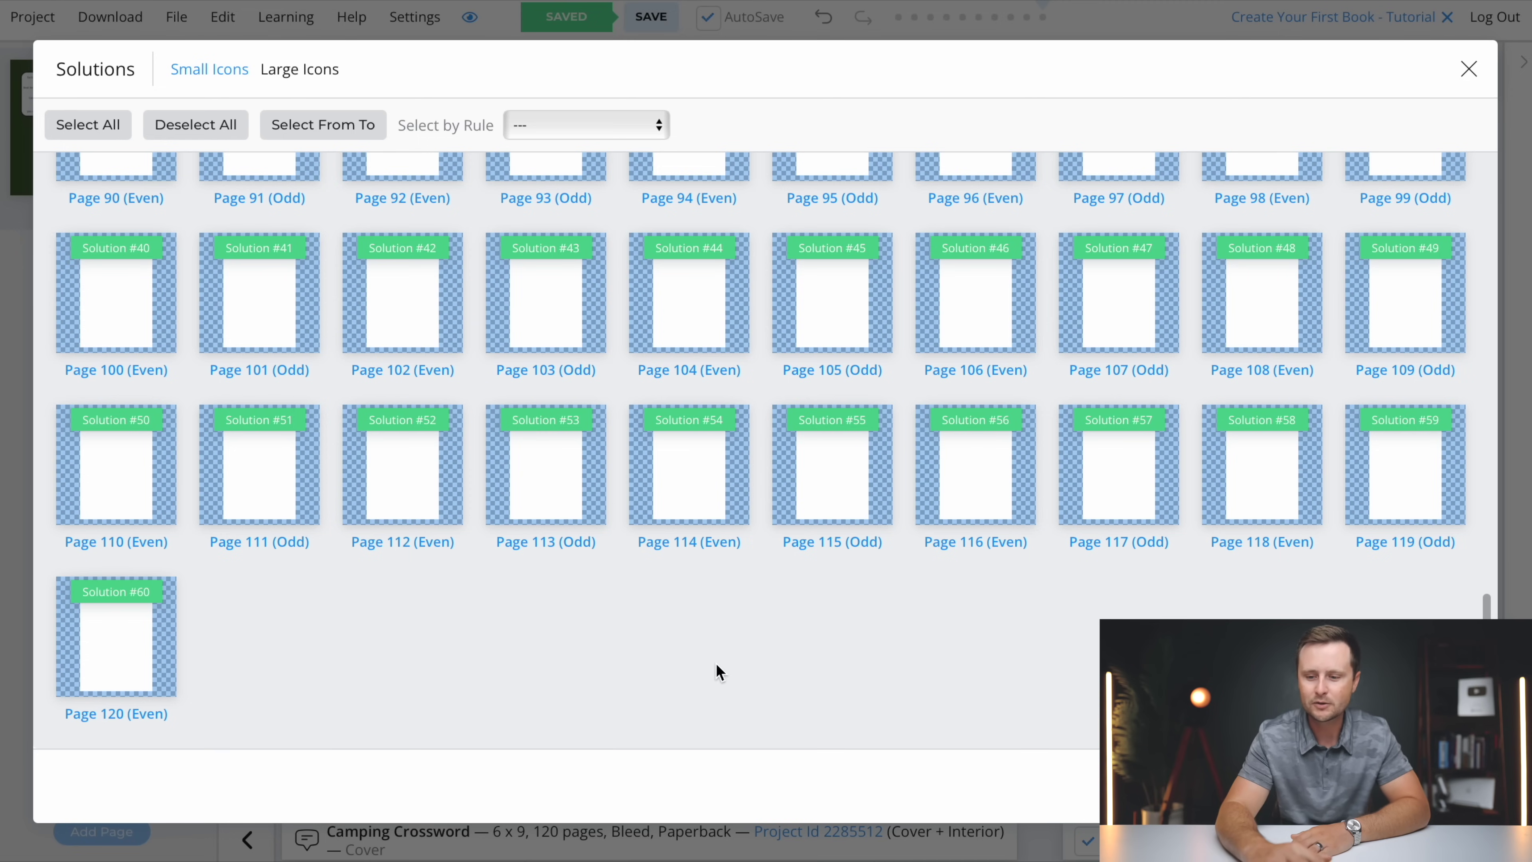
left_click(1434, 786)
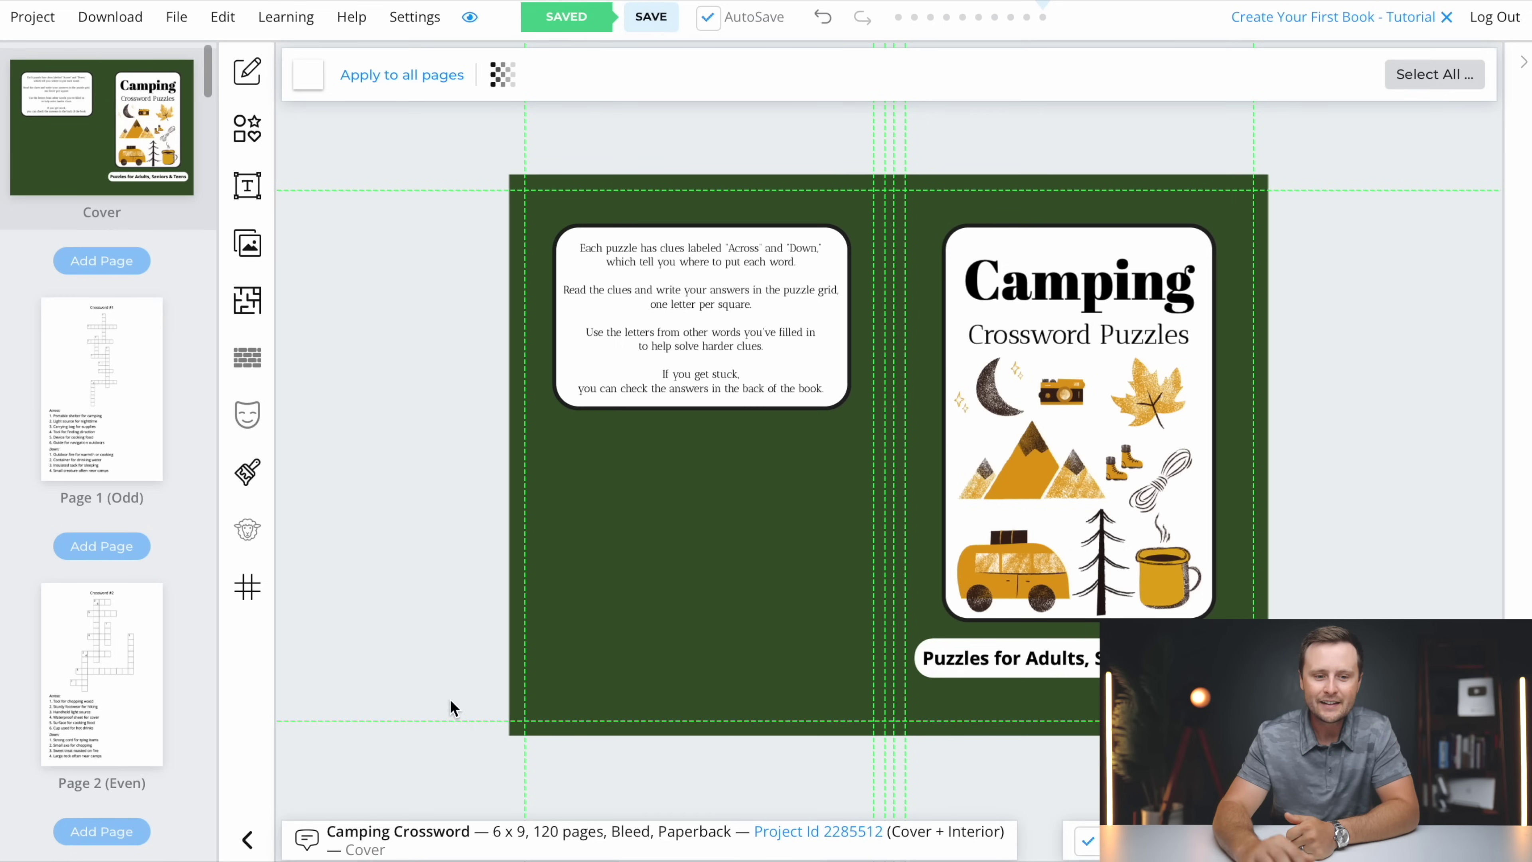
- Look through the generated pages and examine the grid and clues of Crossword #1 on page 1 up close
scroll(107, 398, "down", 15)
scroll(106, 397, "up", 13)
scroll(107, 403, "up", 3)
left_click(84, 340)
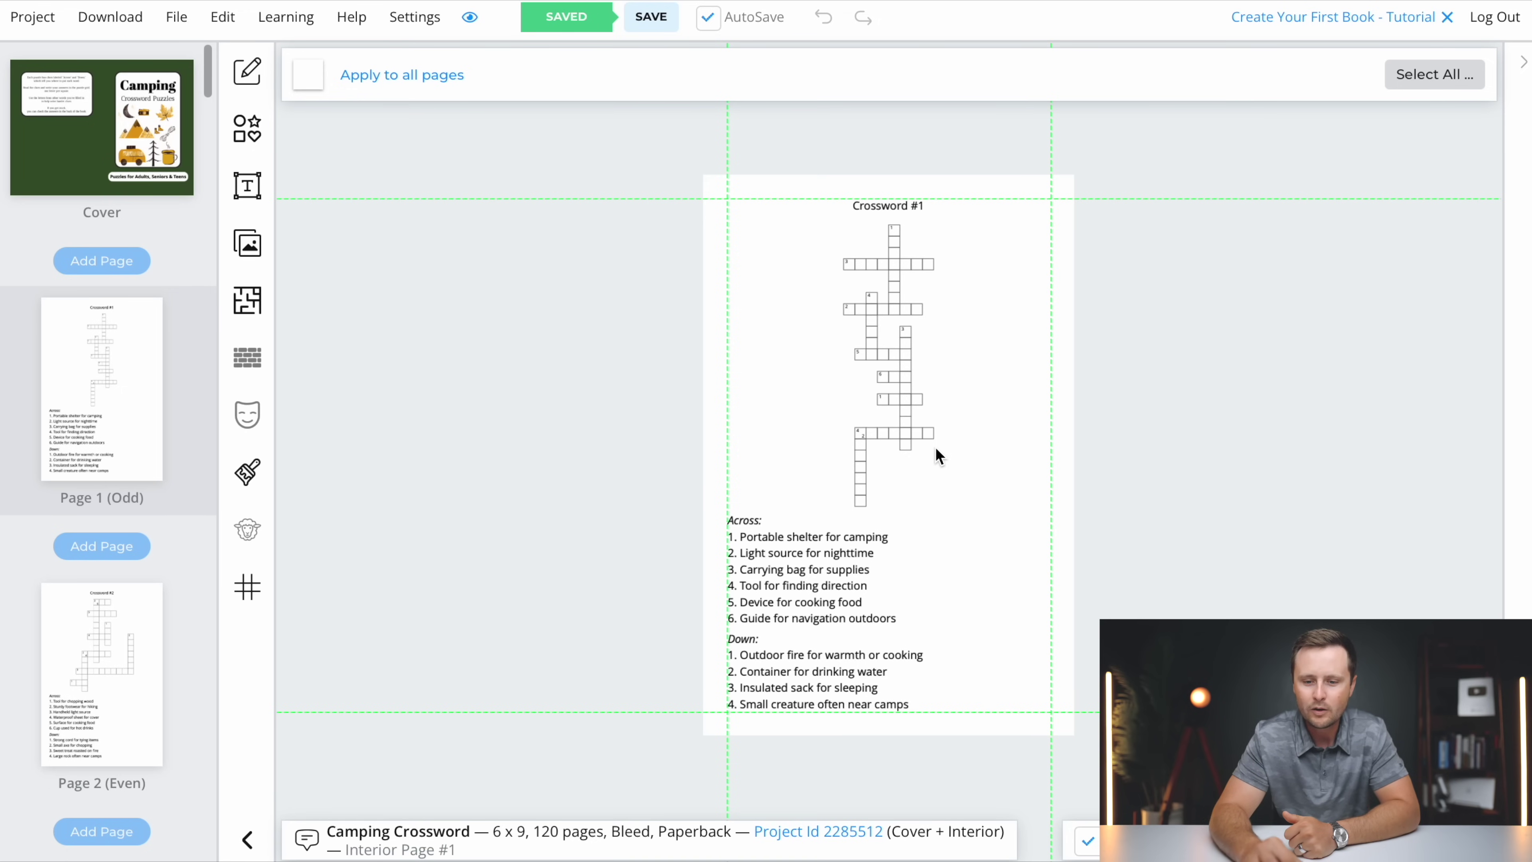
scroll(935, 446, "up", 3)
scroll(936, 447, "up", 2)
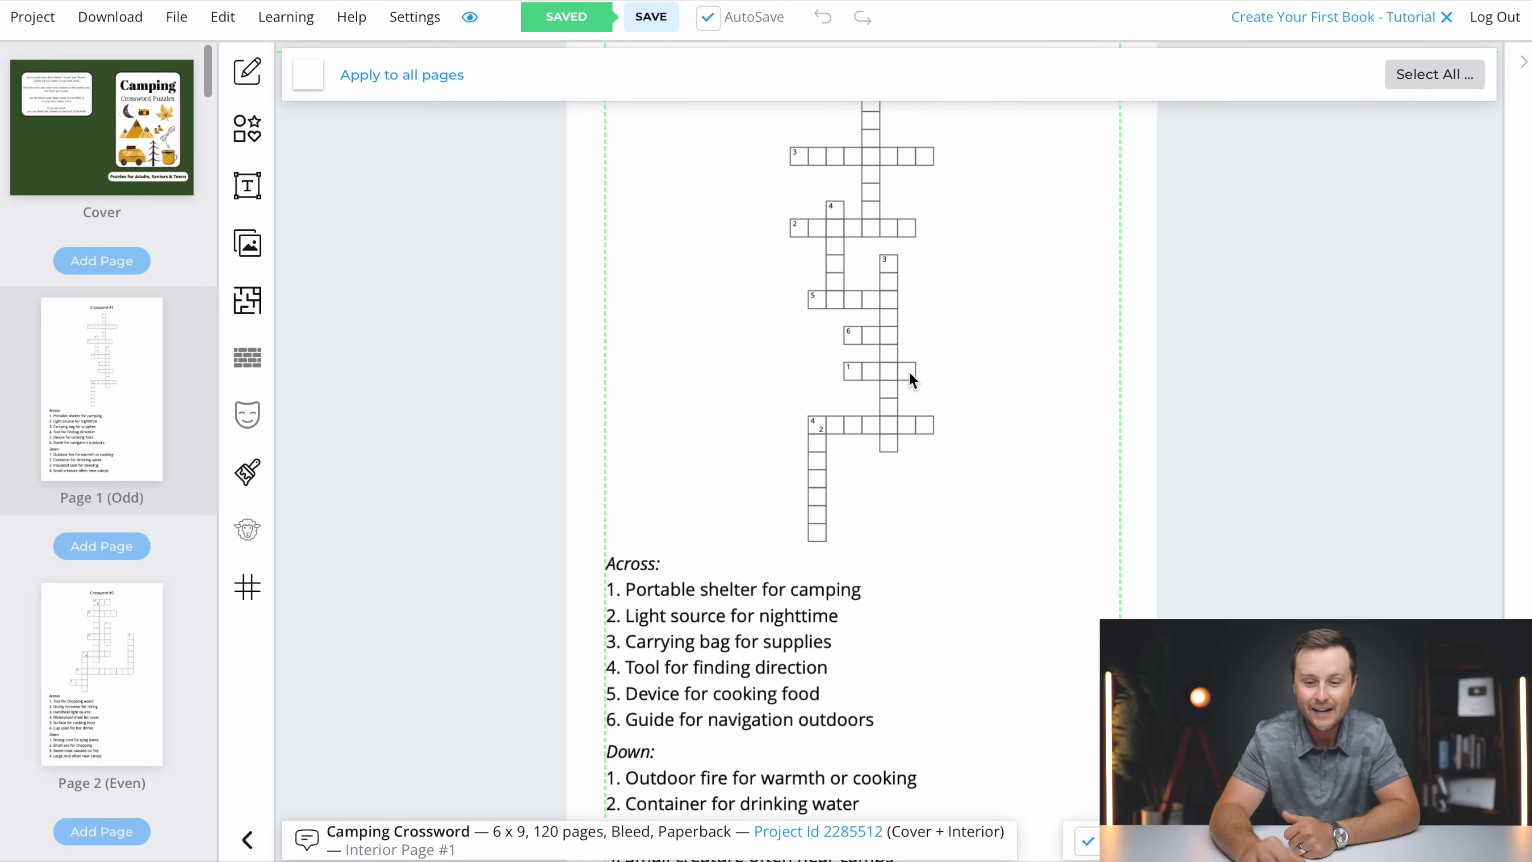
scroll(910, 373, "down", 3)
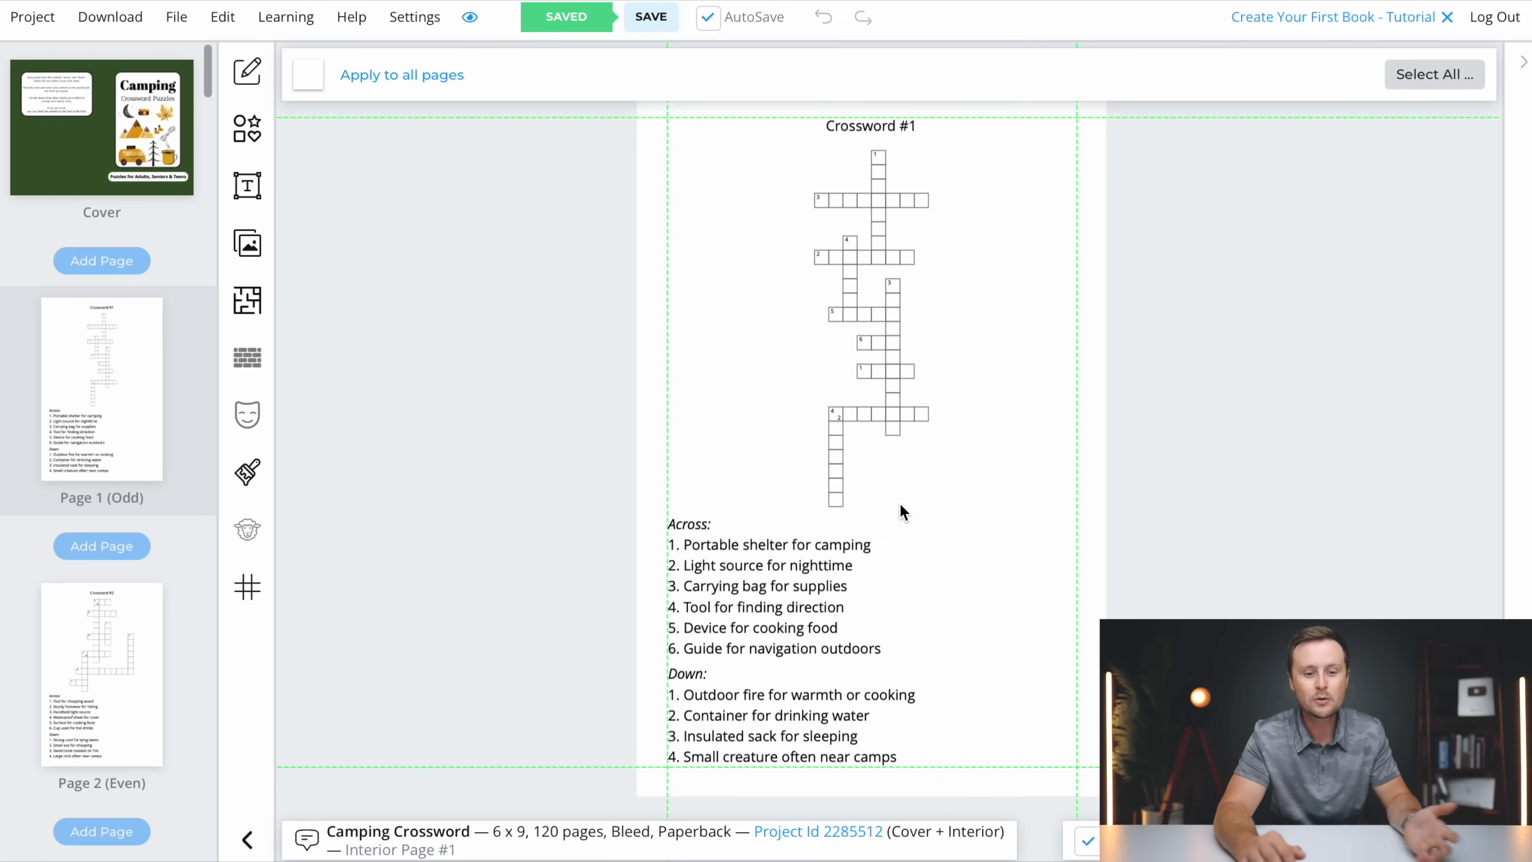
- Browse the remaining puzzle pages through page 60, and open Solution #1 on page 61 to examine its answers
scroll(65, 660, "down", 8)
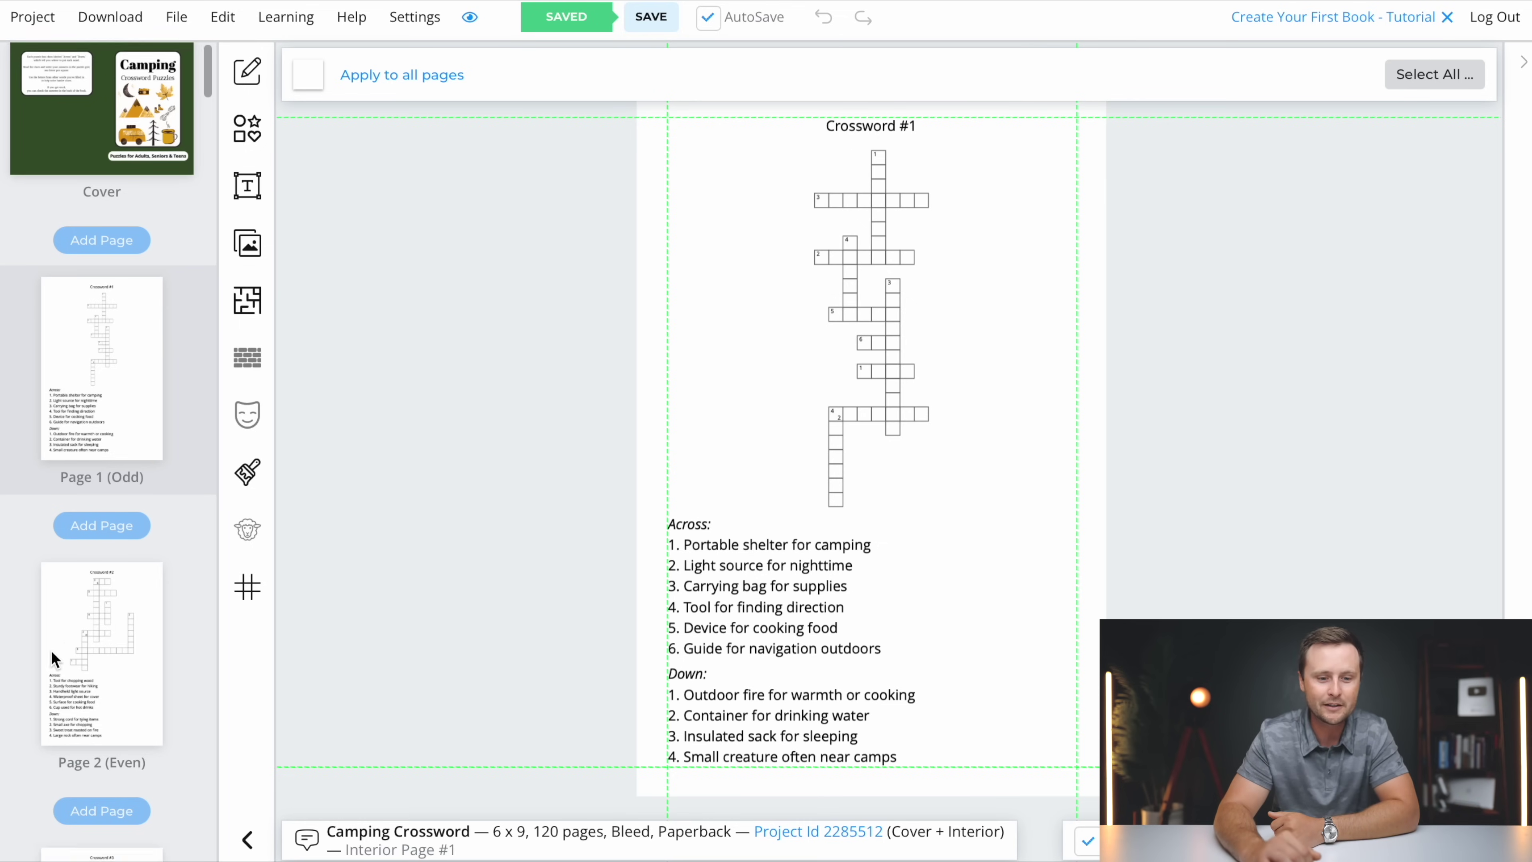
scroll(112, 589, "down", 20)
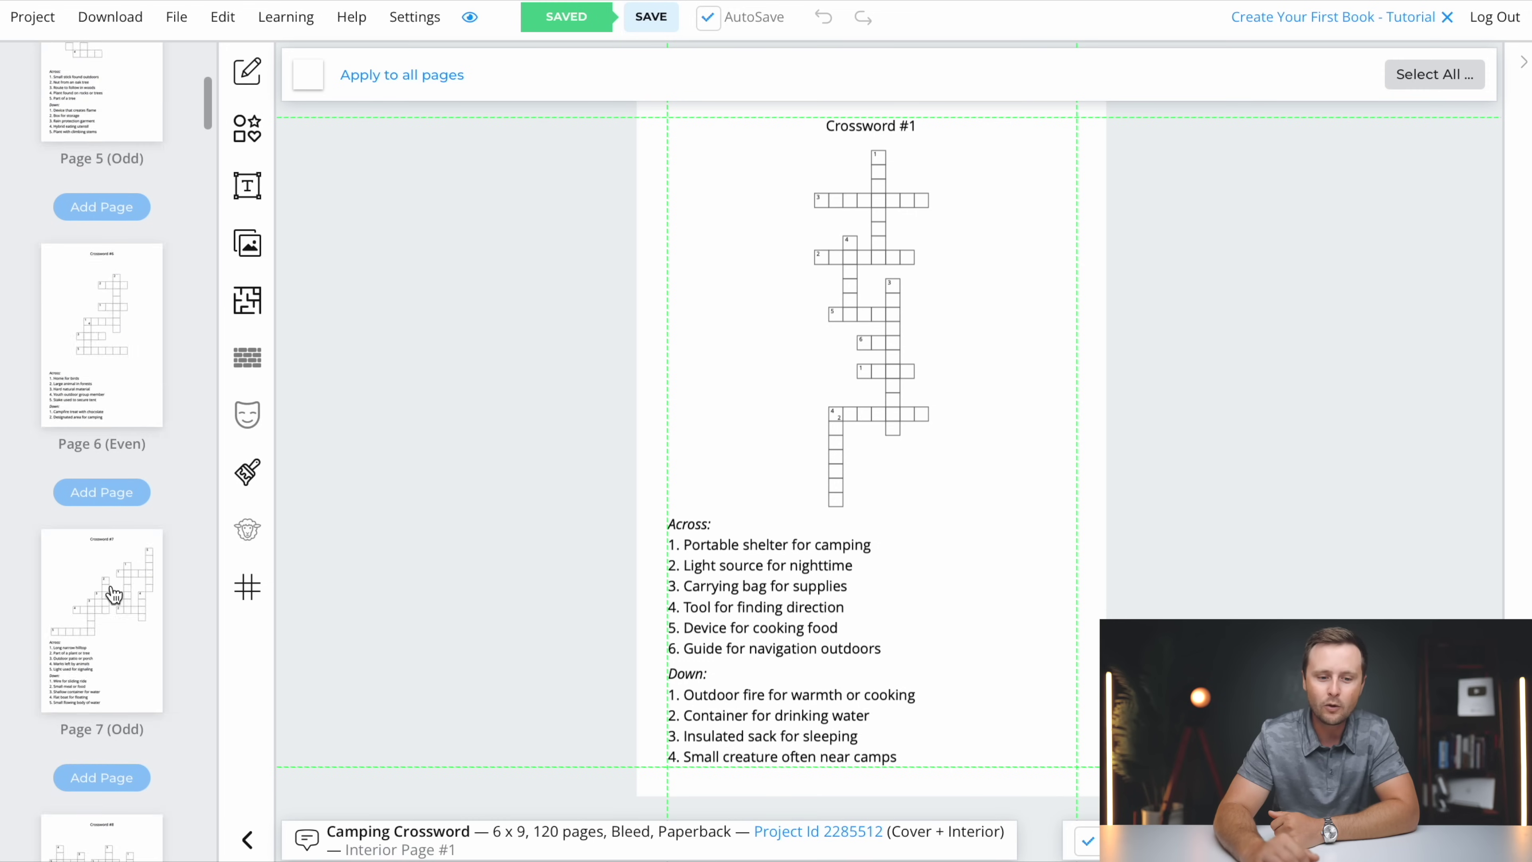
scroll(113, 595, "down", 11)
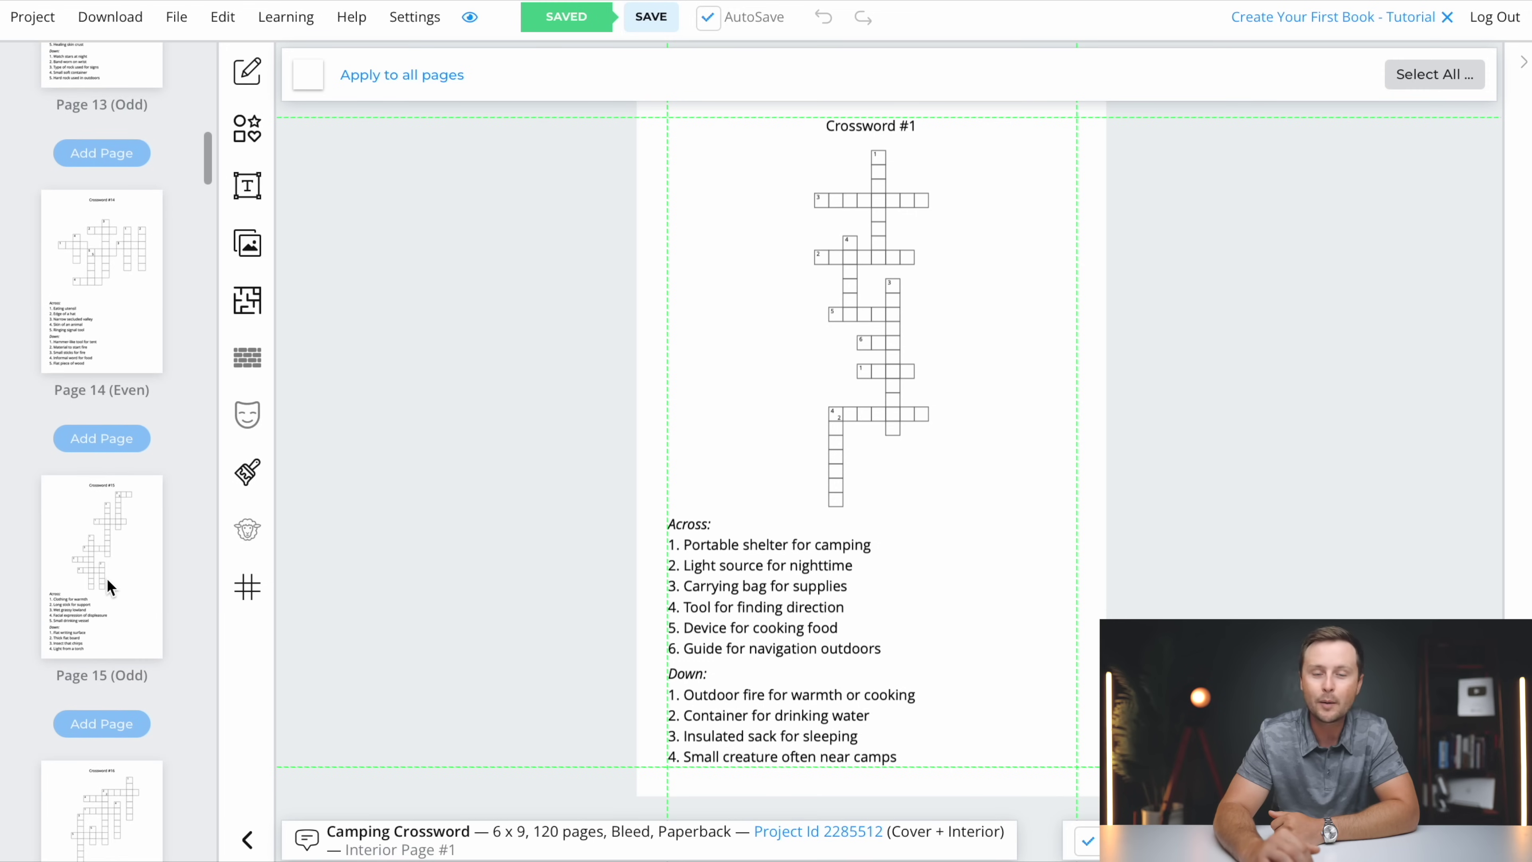
scroll(107, 578, "down", 20)
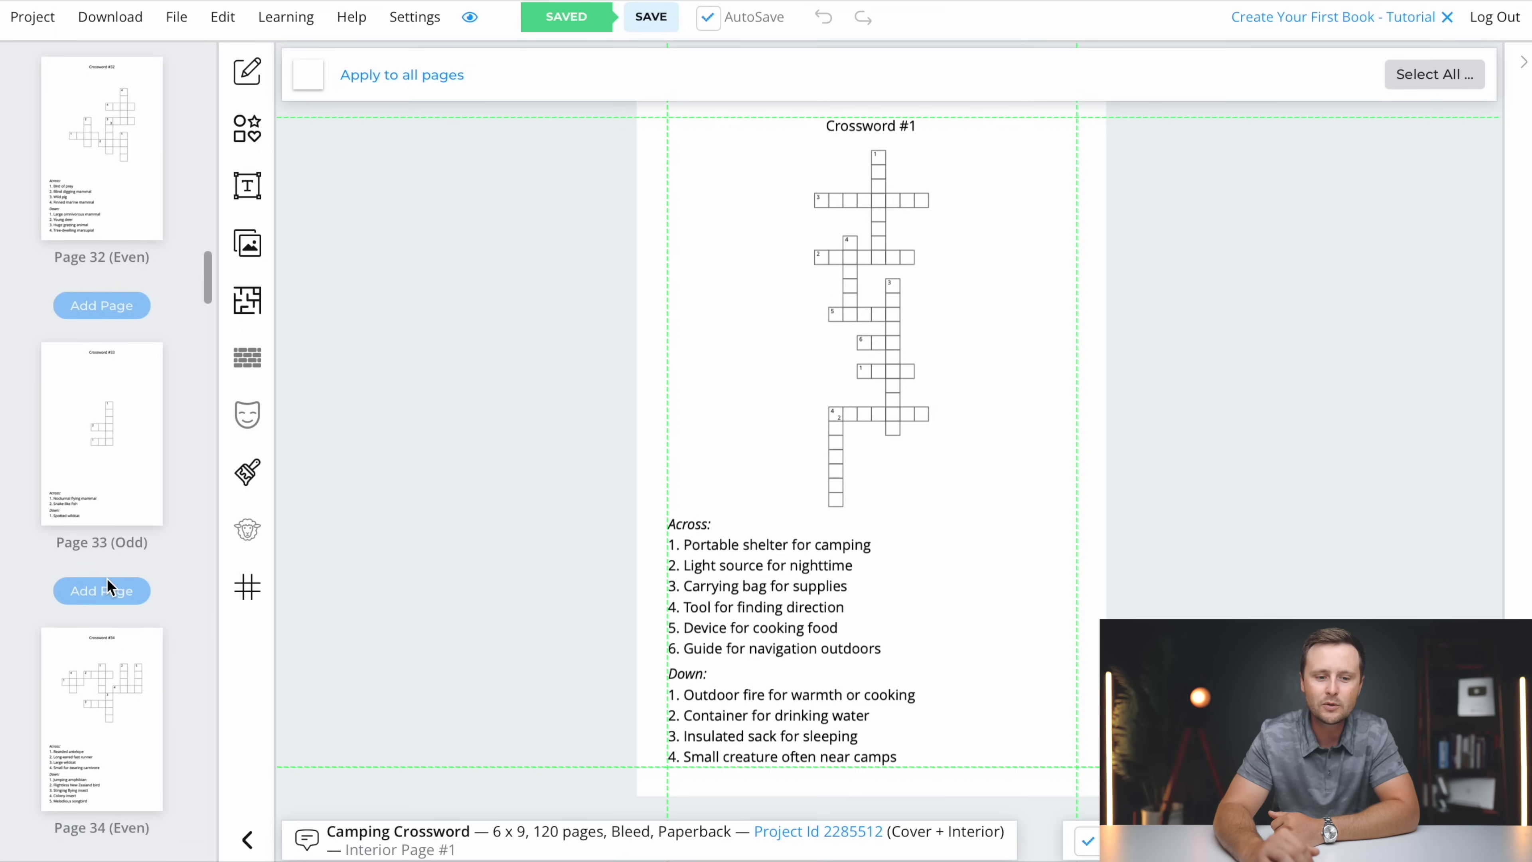
scroll(107, 585, "down", 20)
scroll(107, 586, "down", 20)
scroll(107, 578, "down", 20)
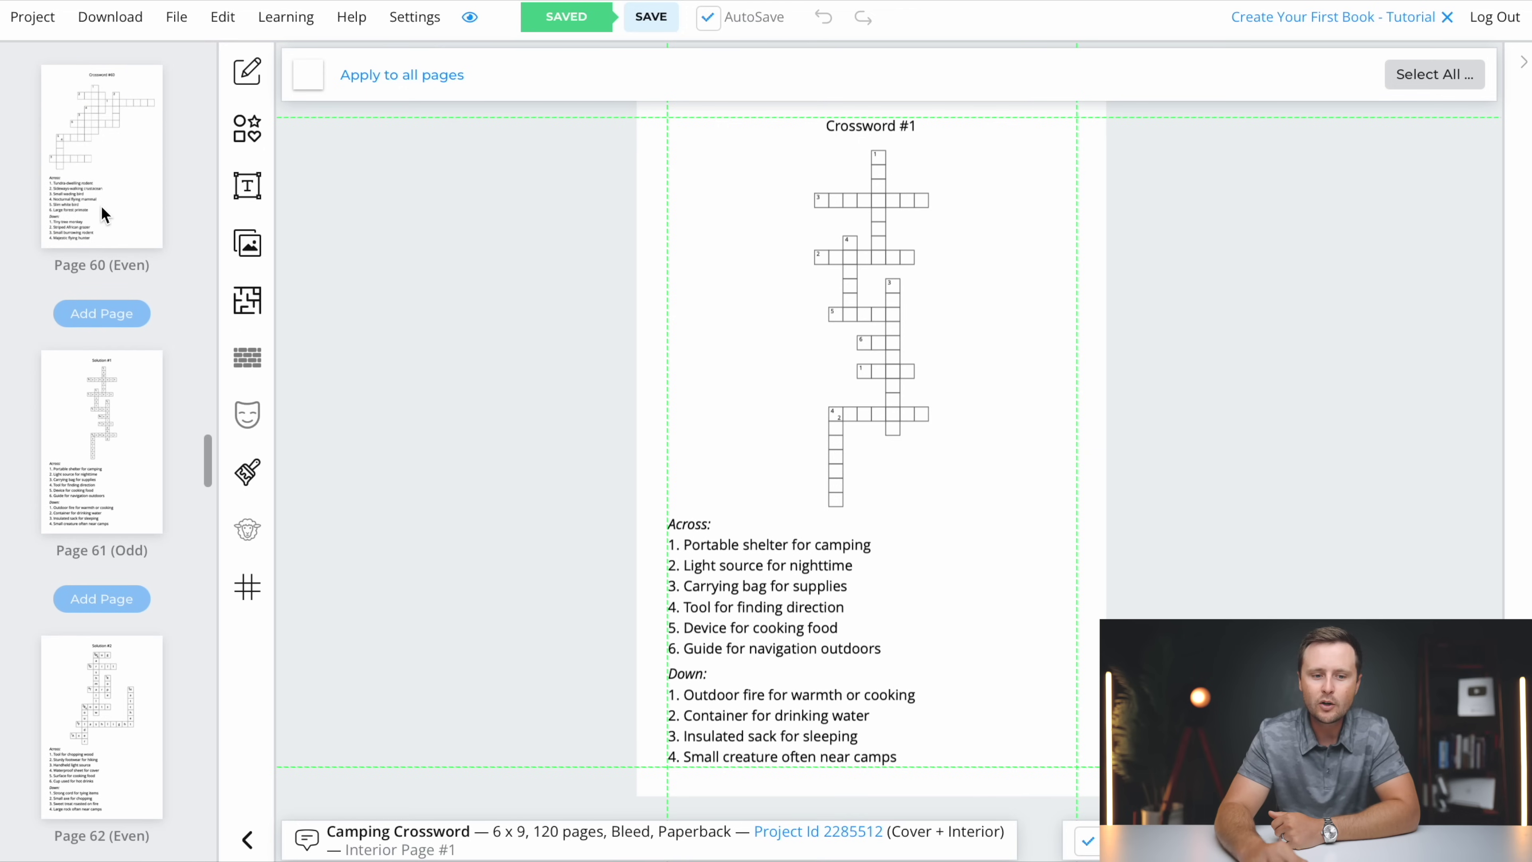
left_click(104, 439)
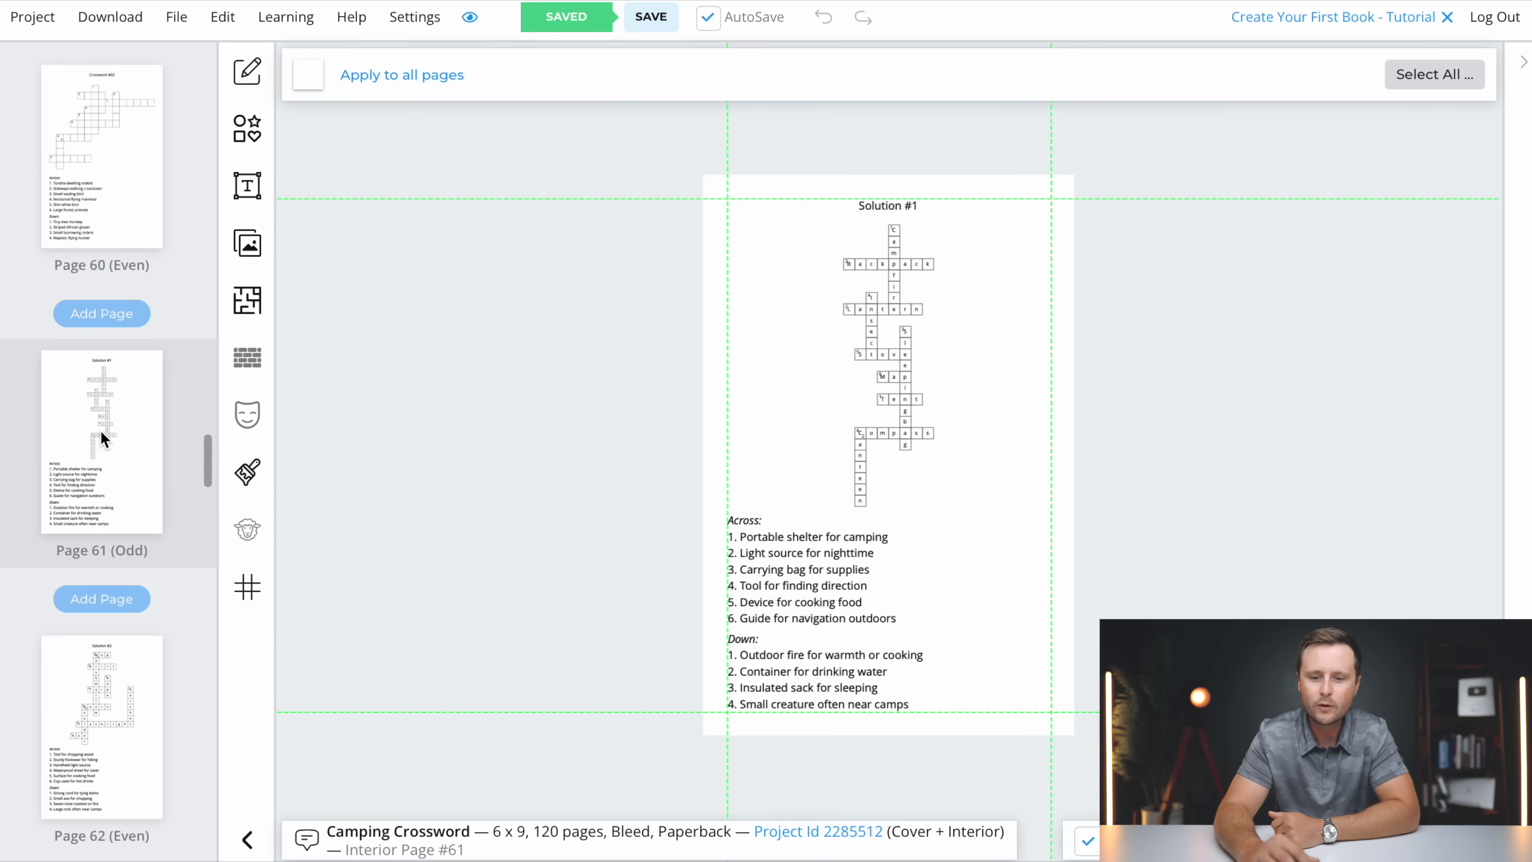
- Examine the answer grid and clues of Solution #1 up close and browse the remaining solution pages
scroll(914, 412, "up", 3)
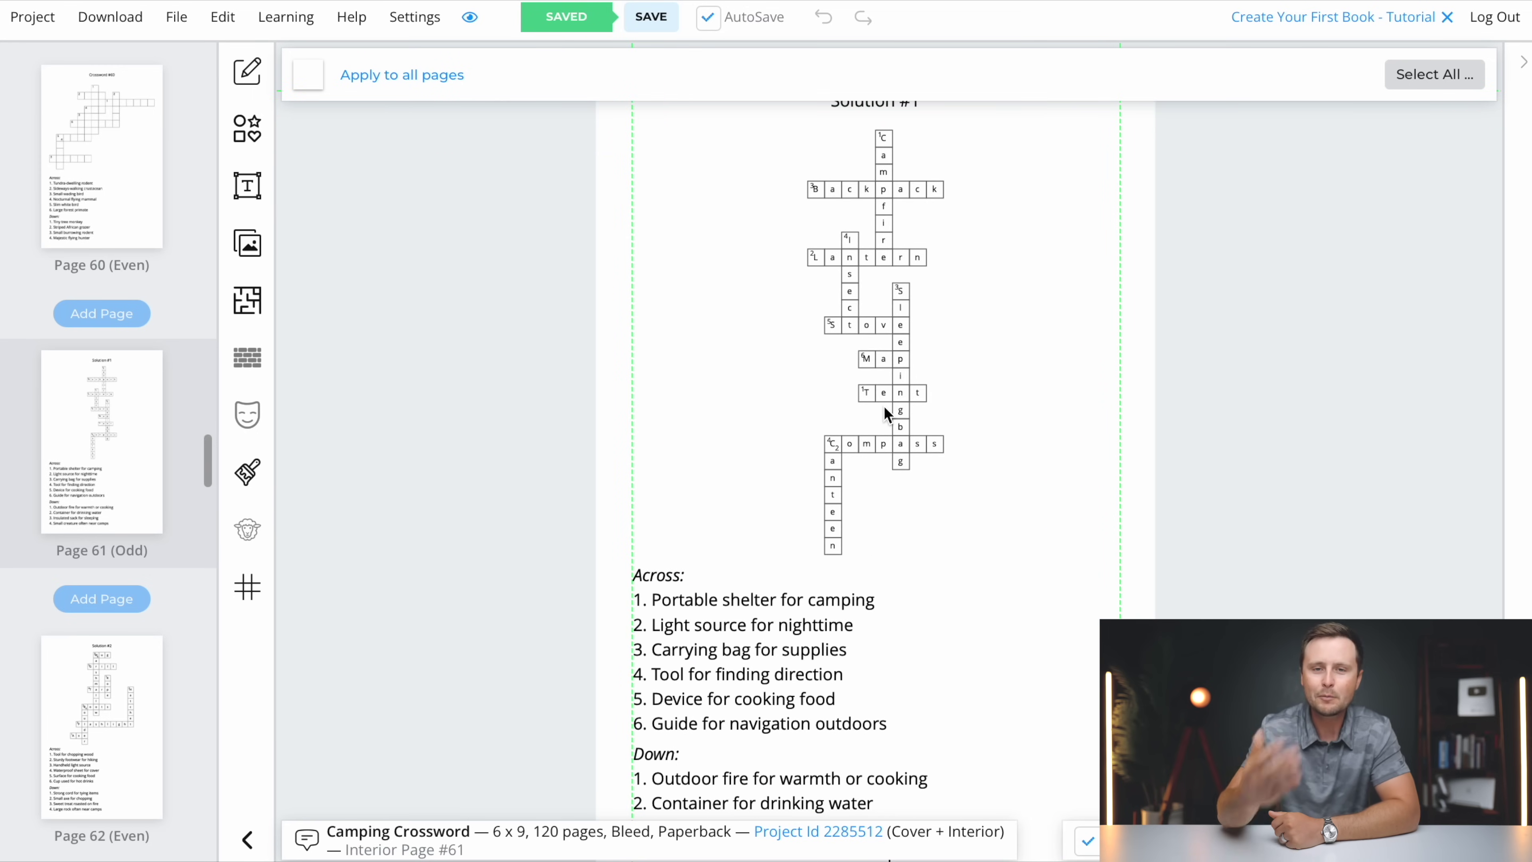
scroll(883, 406, "down", 2)
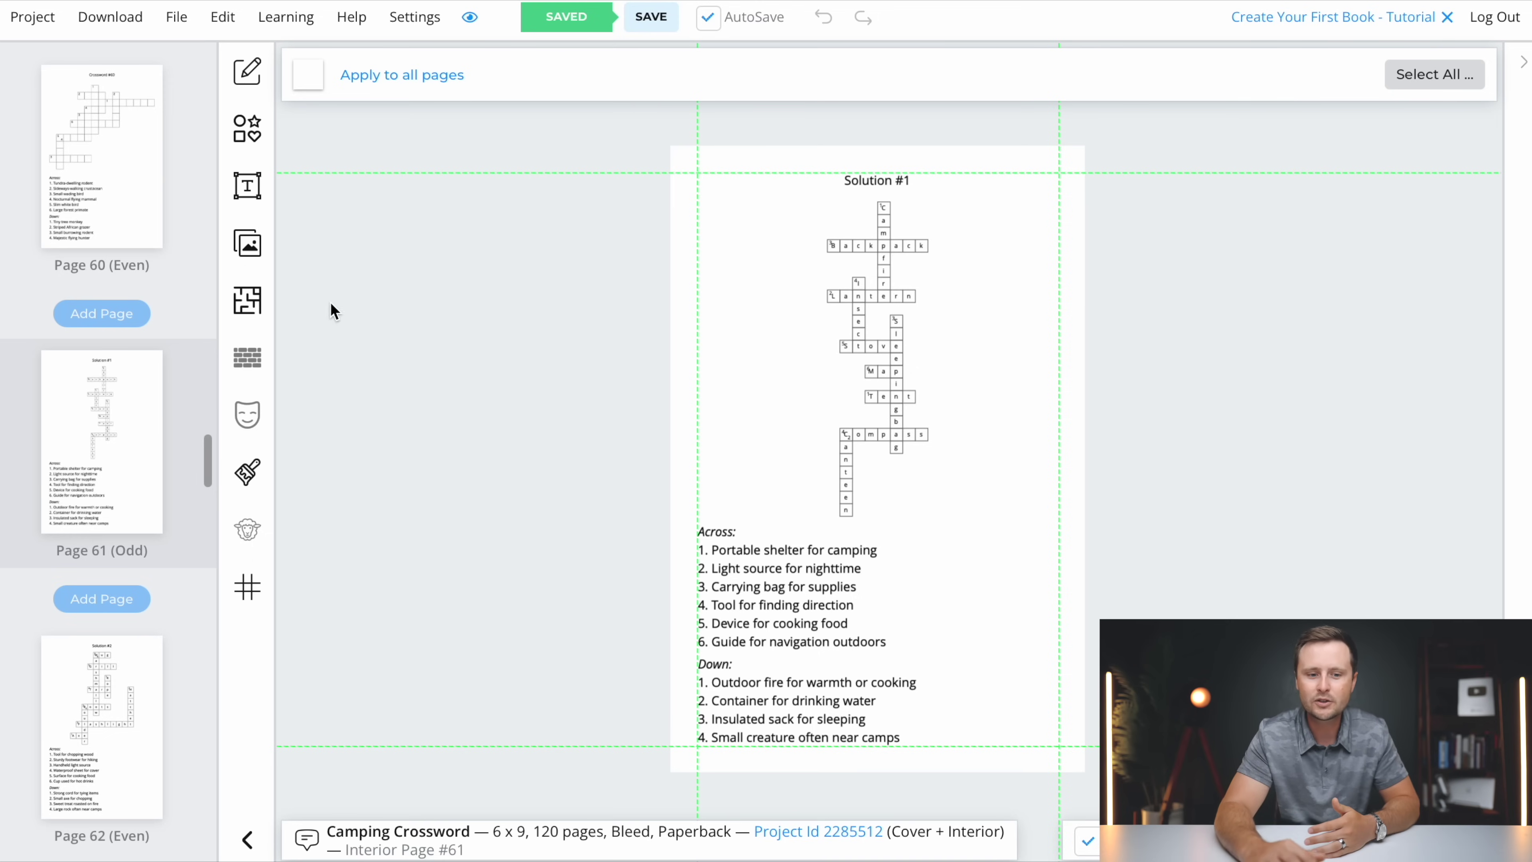
scroll(139, 518, "down", 20)
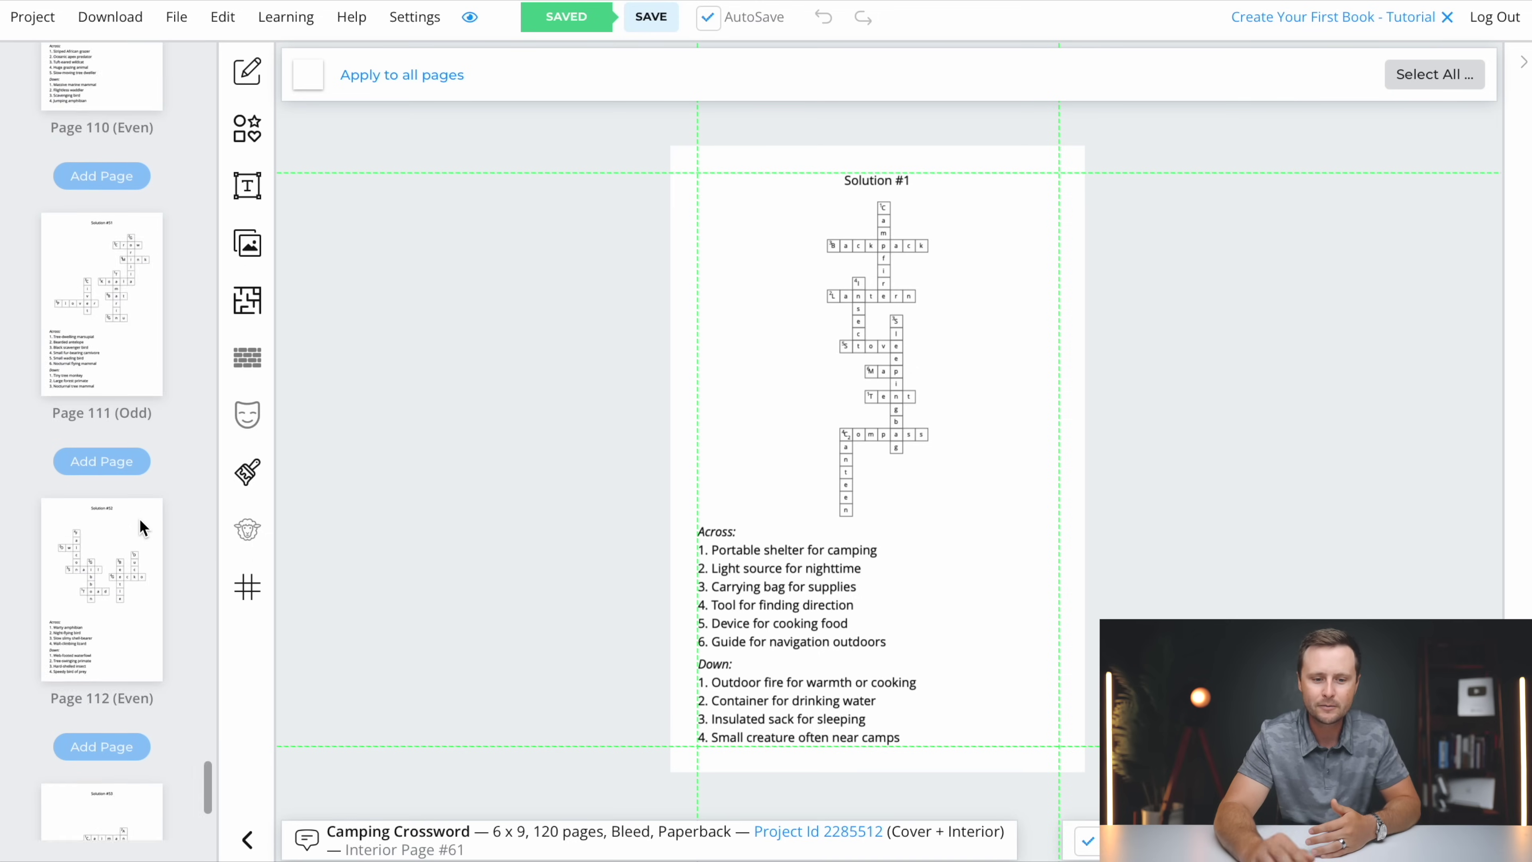
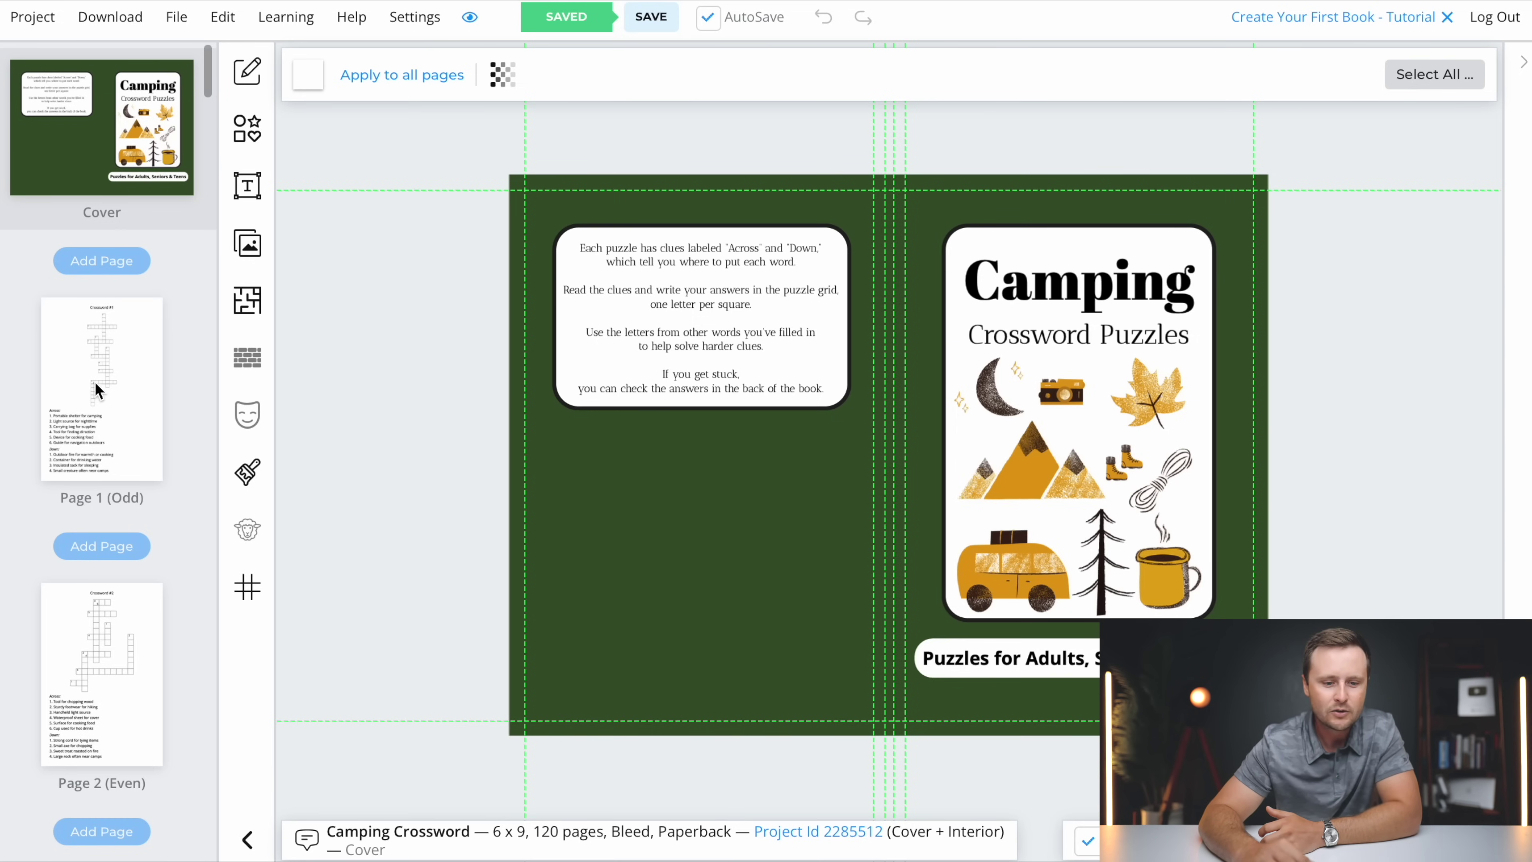
- Browse the puzzle pages to page 14 and copy its Crossword #14 puzzle
scroll(100, 393, "down", 9)
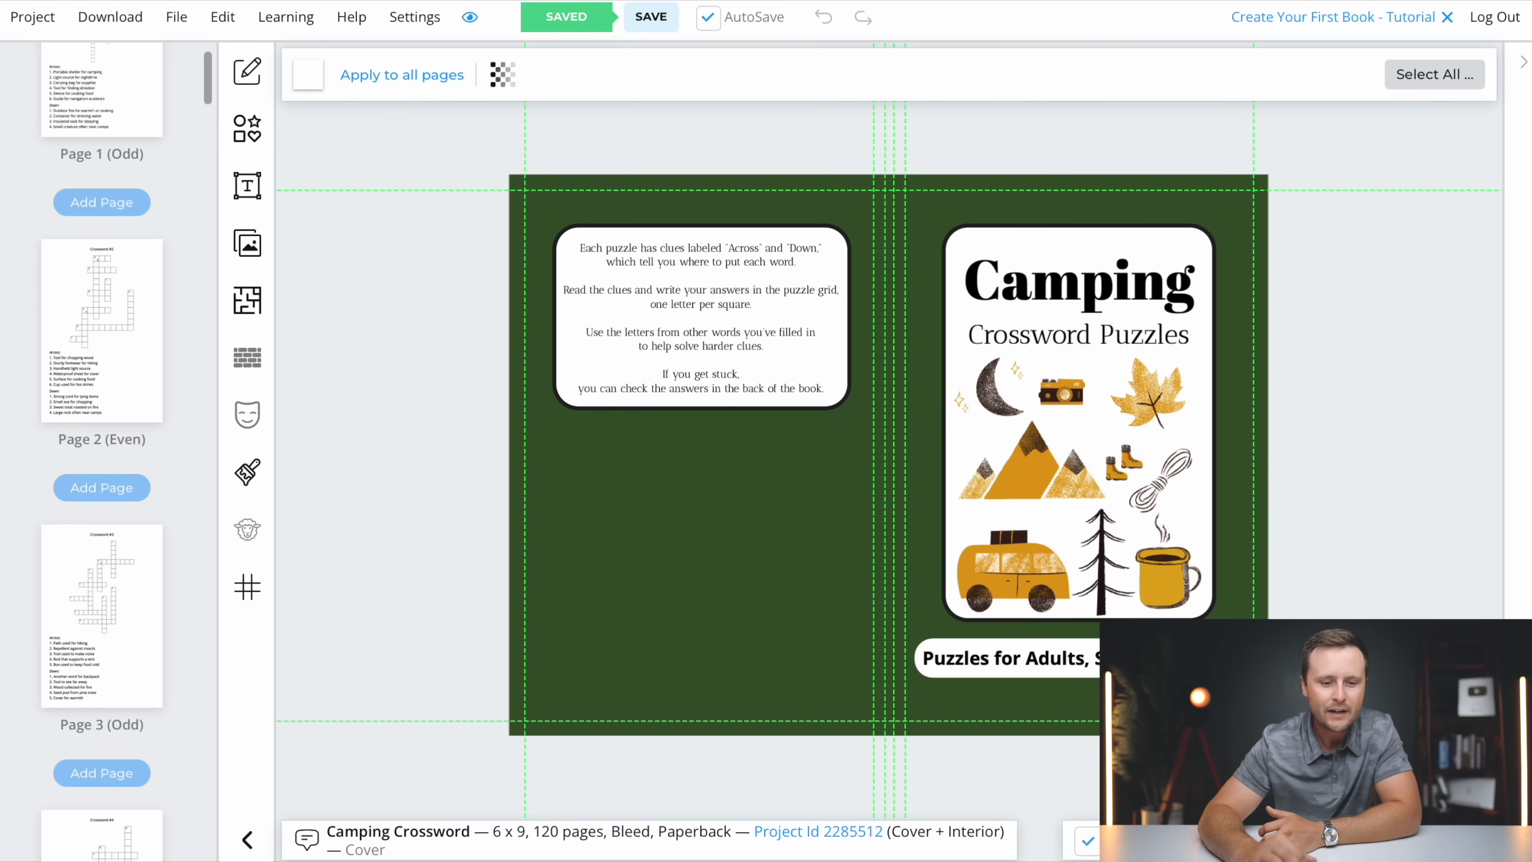
scroll(92, 618, "down", 14)
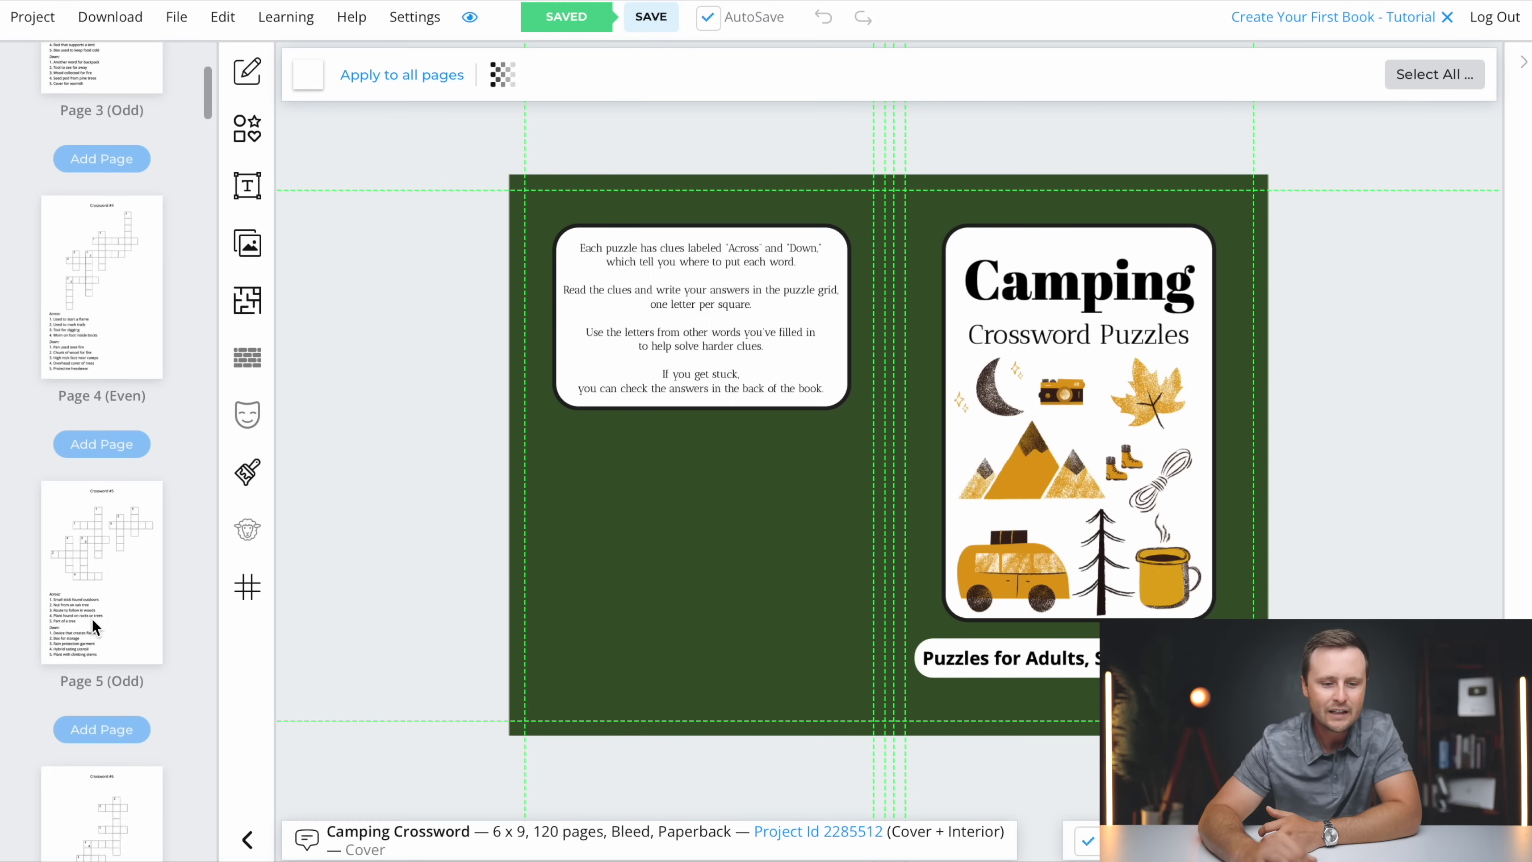
scroll(105, 464, "down", 20)
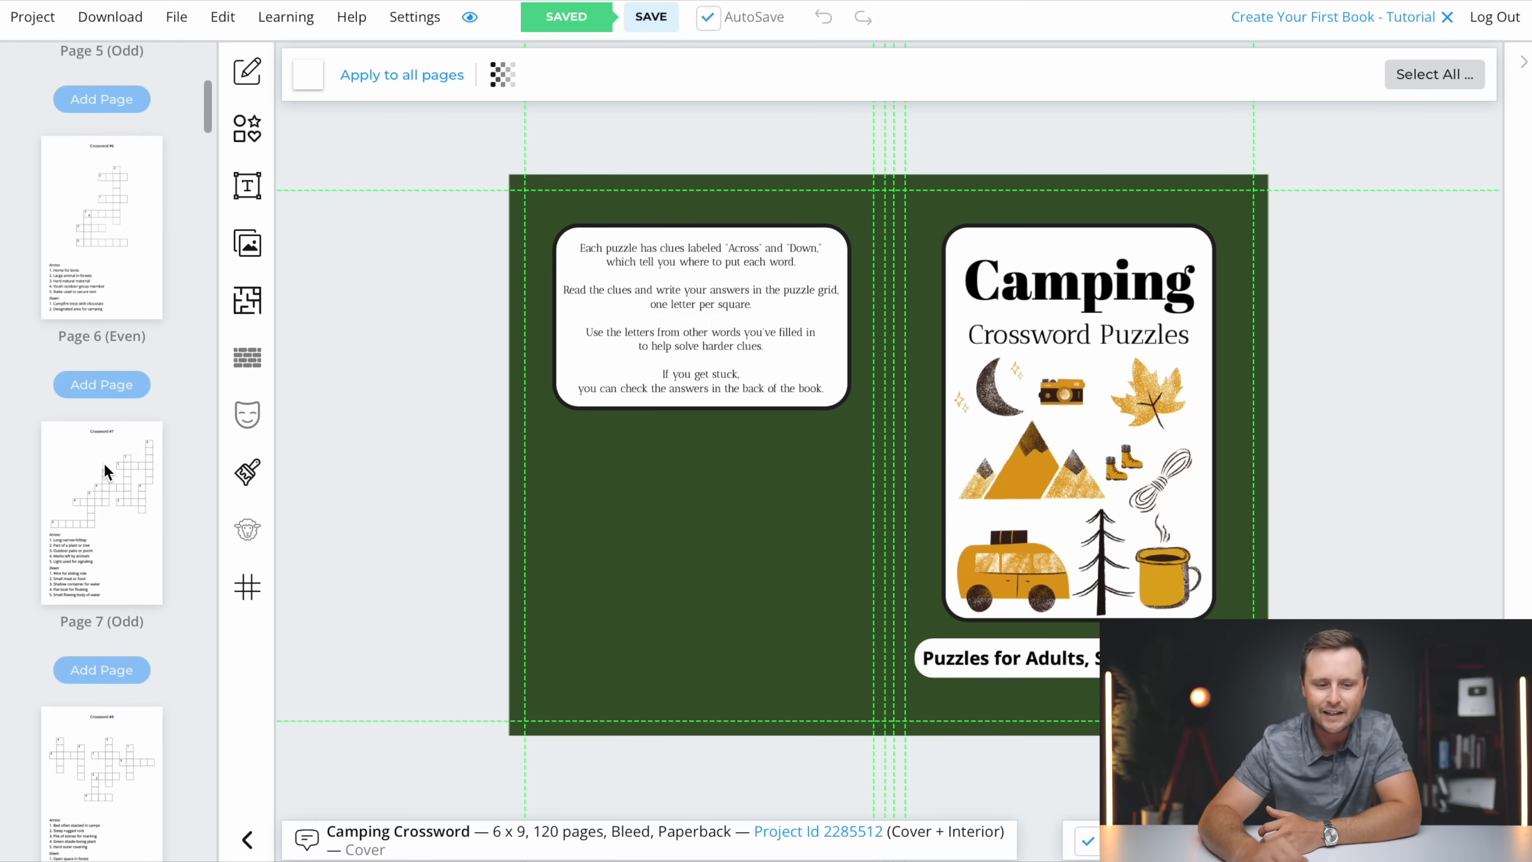
left_click(123, 323)
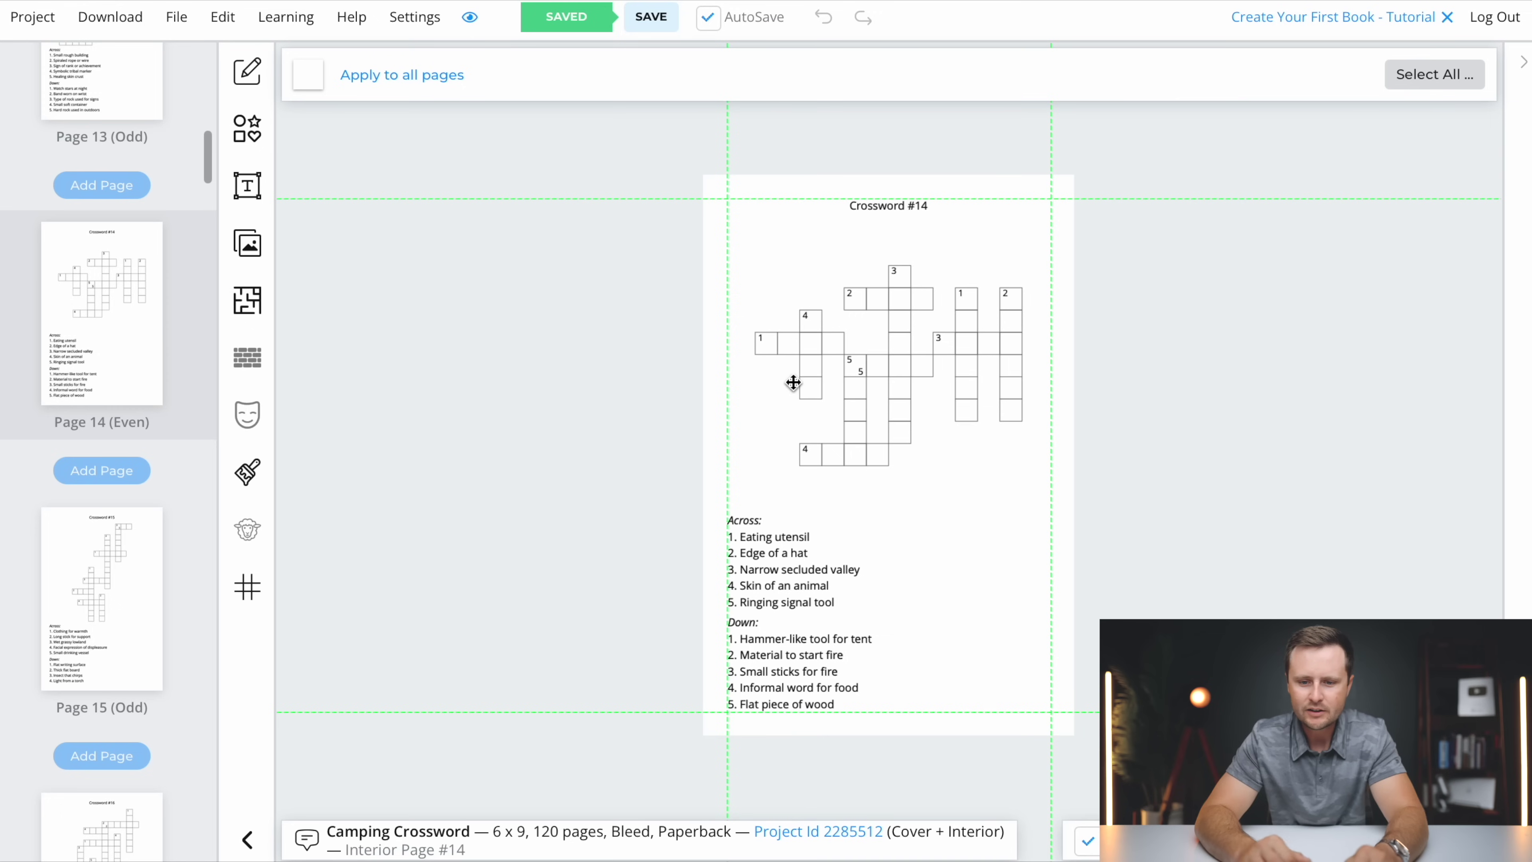
left_click(883, 364)
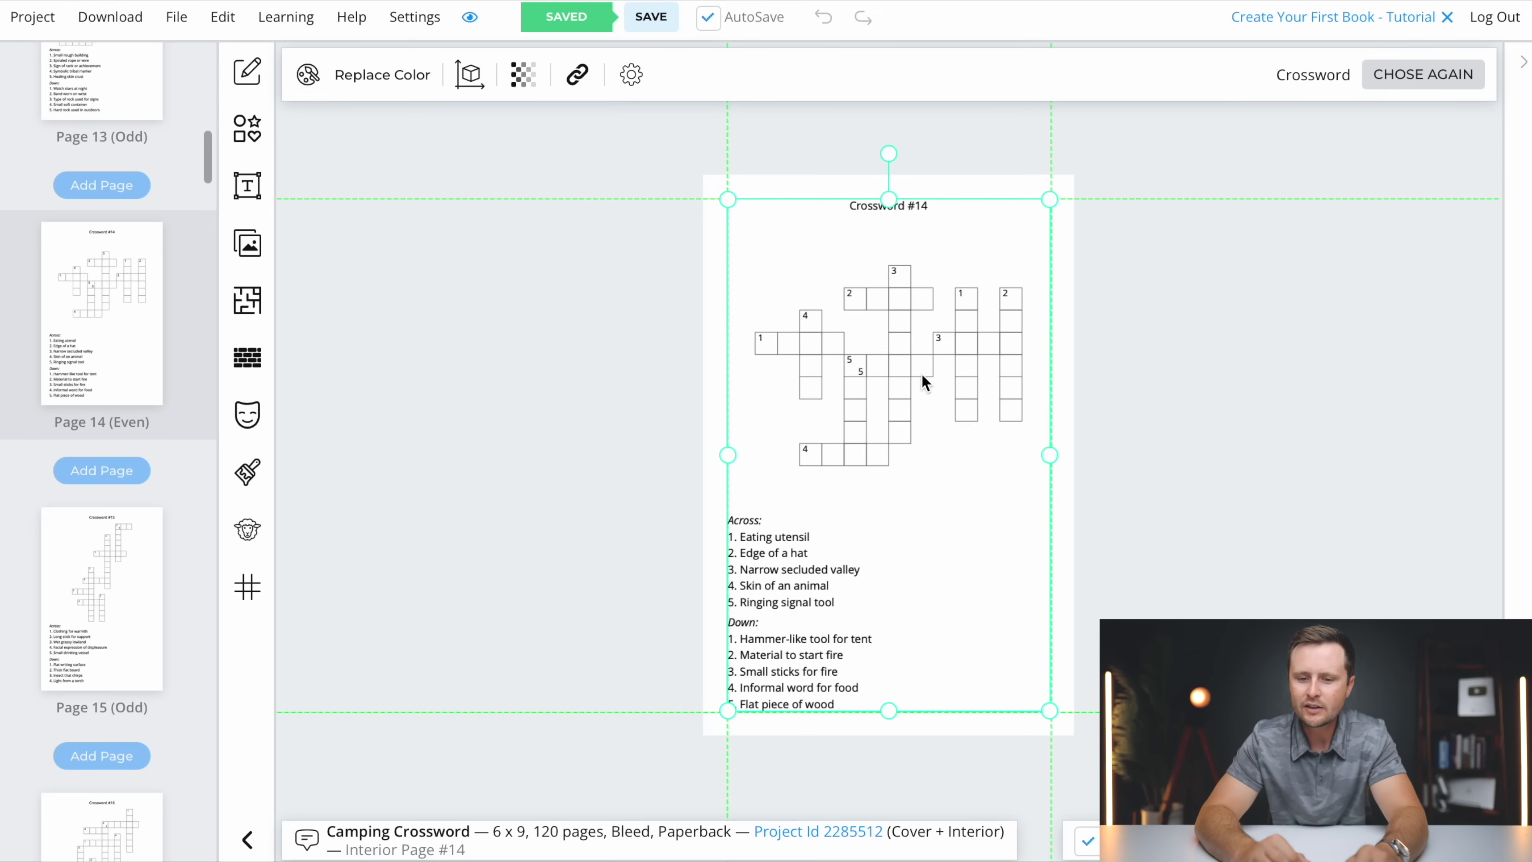
right_click(912, 380)
left_click(974, 511)
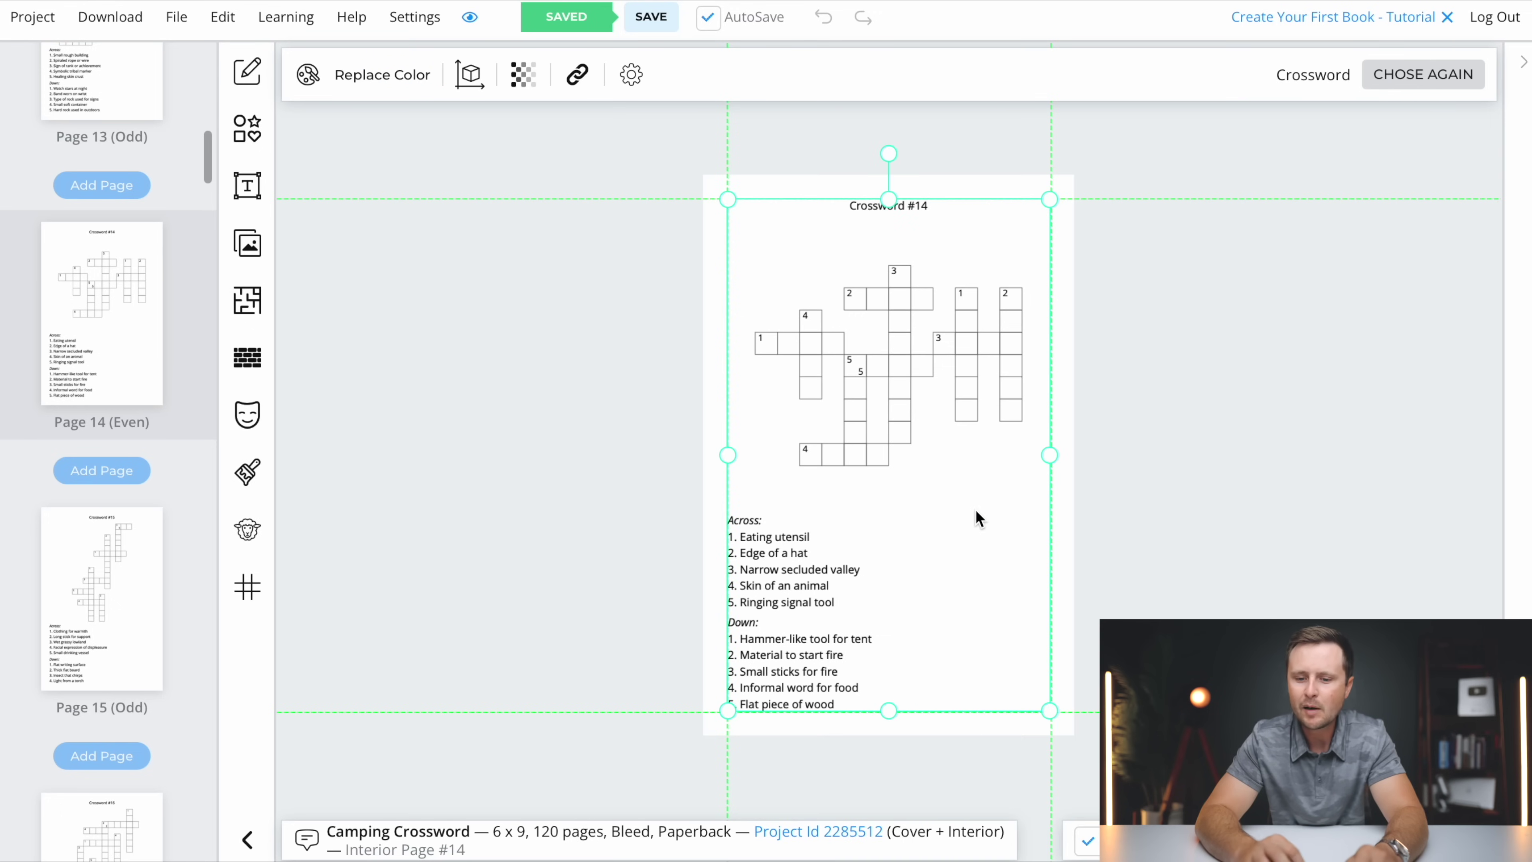
- Return to the book cover and paste the copied Crossword #14 onto it
scroll(181, 369, "up", 20)
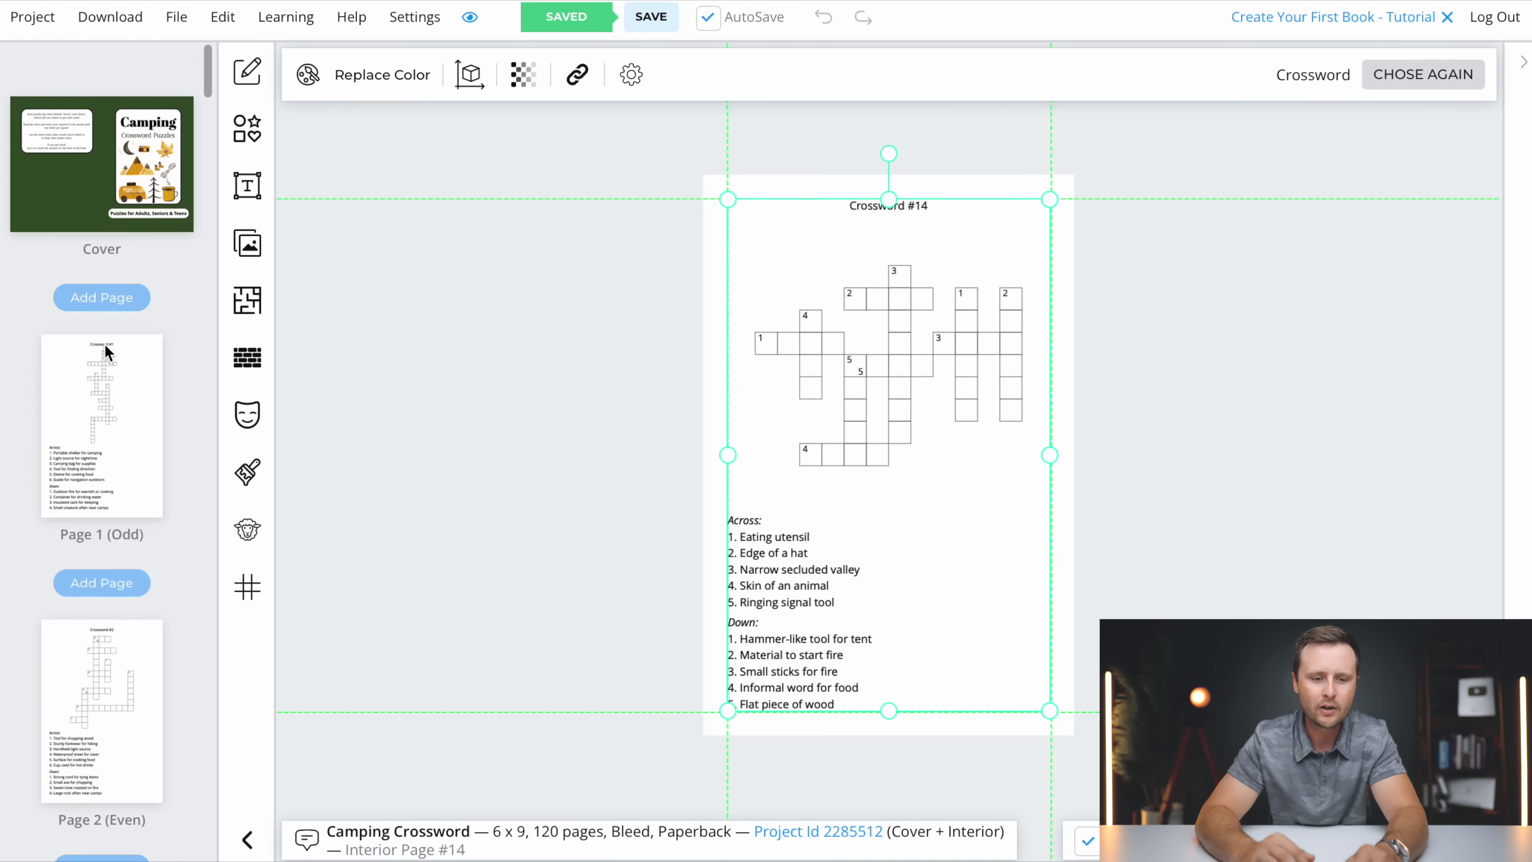
left_click(101, 127)
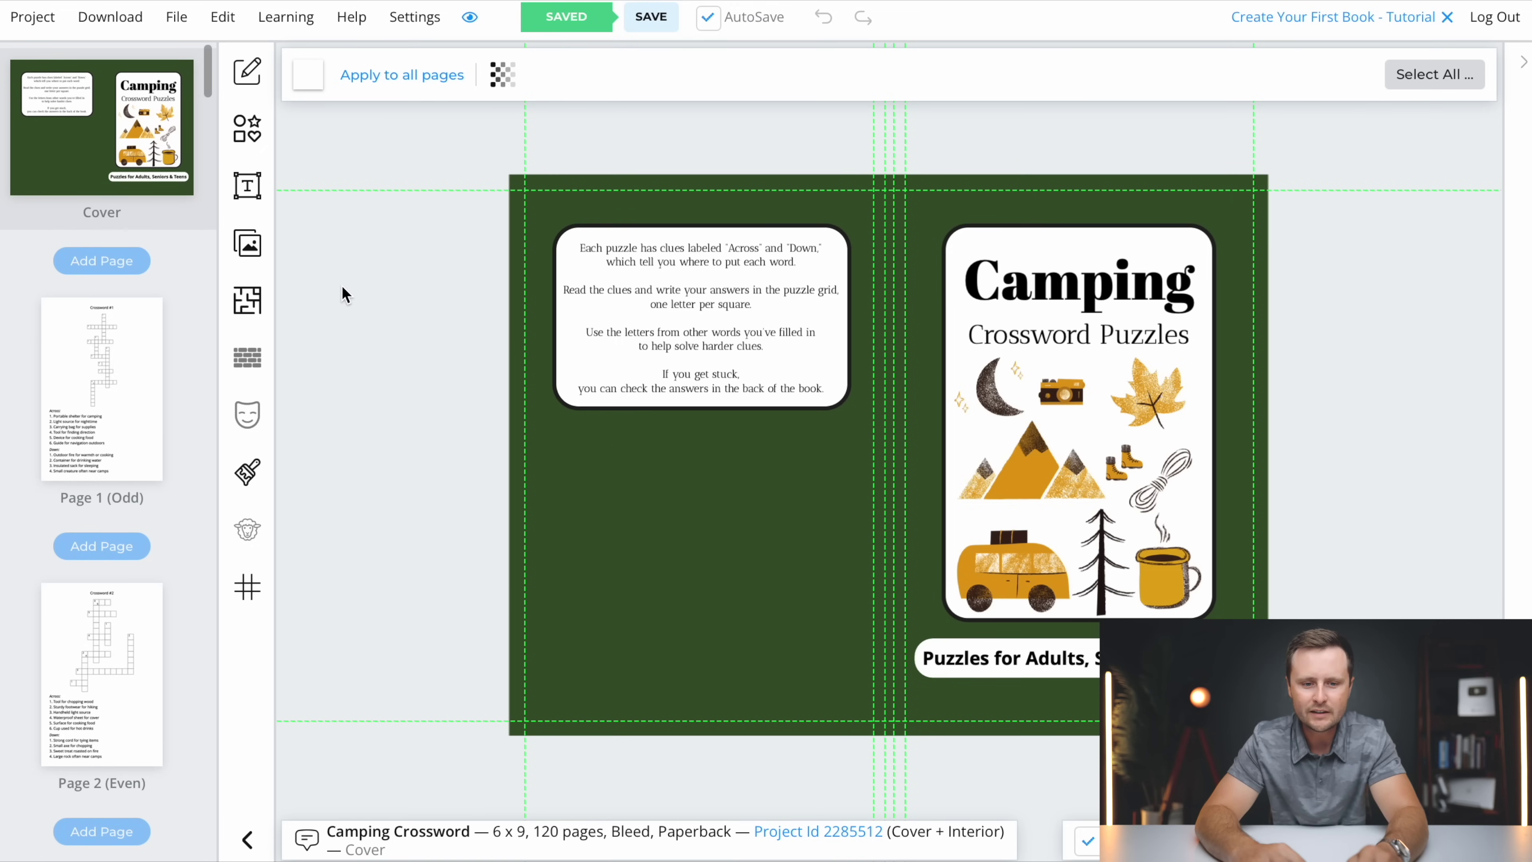
left_click(650, 531)
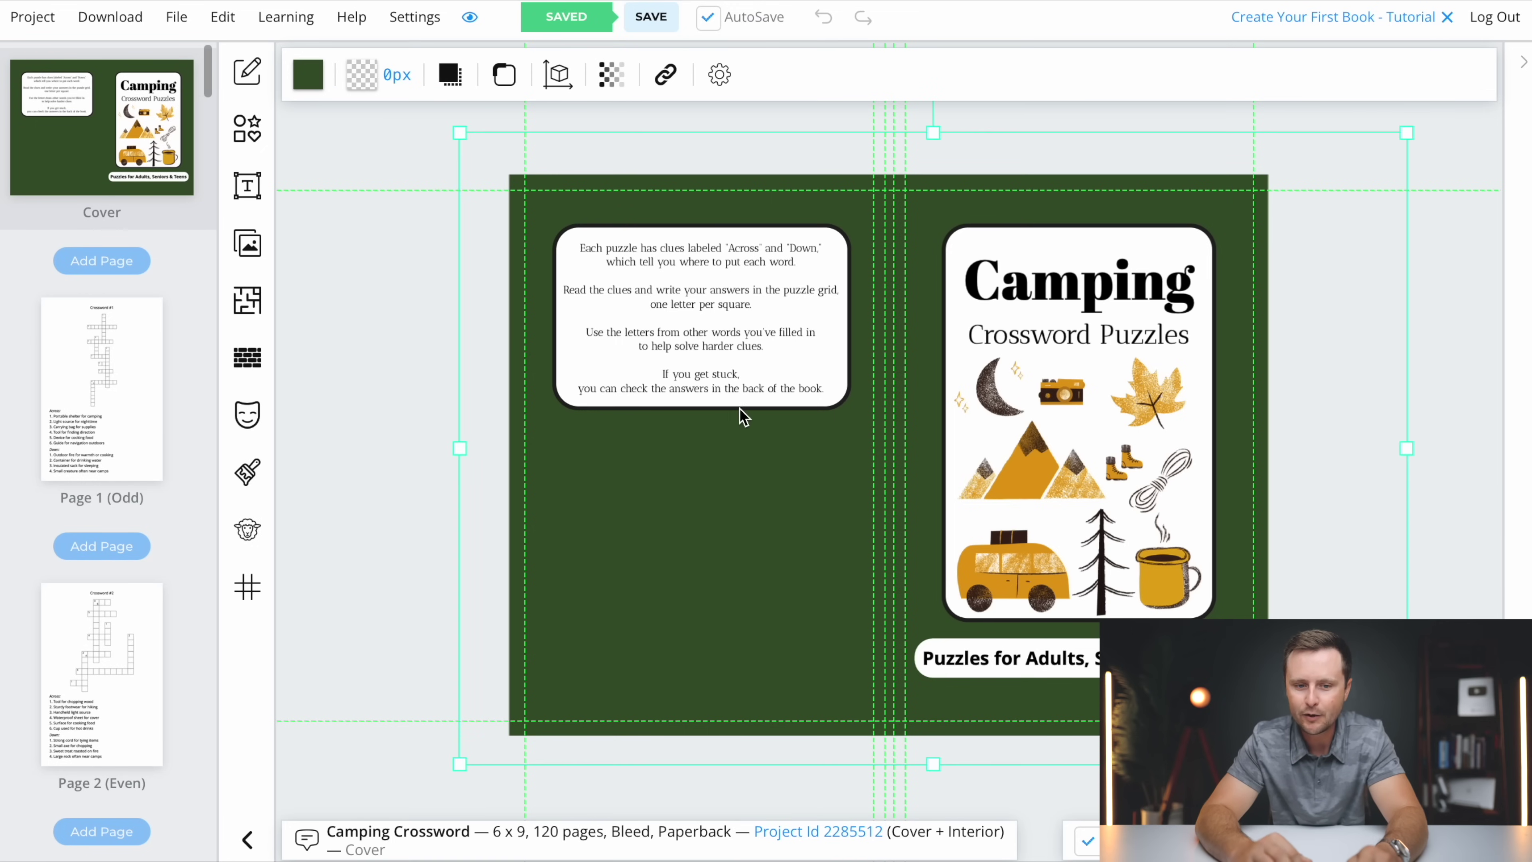
left_click(356, 302)
right_click(359, 302)
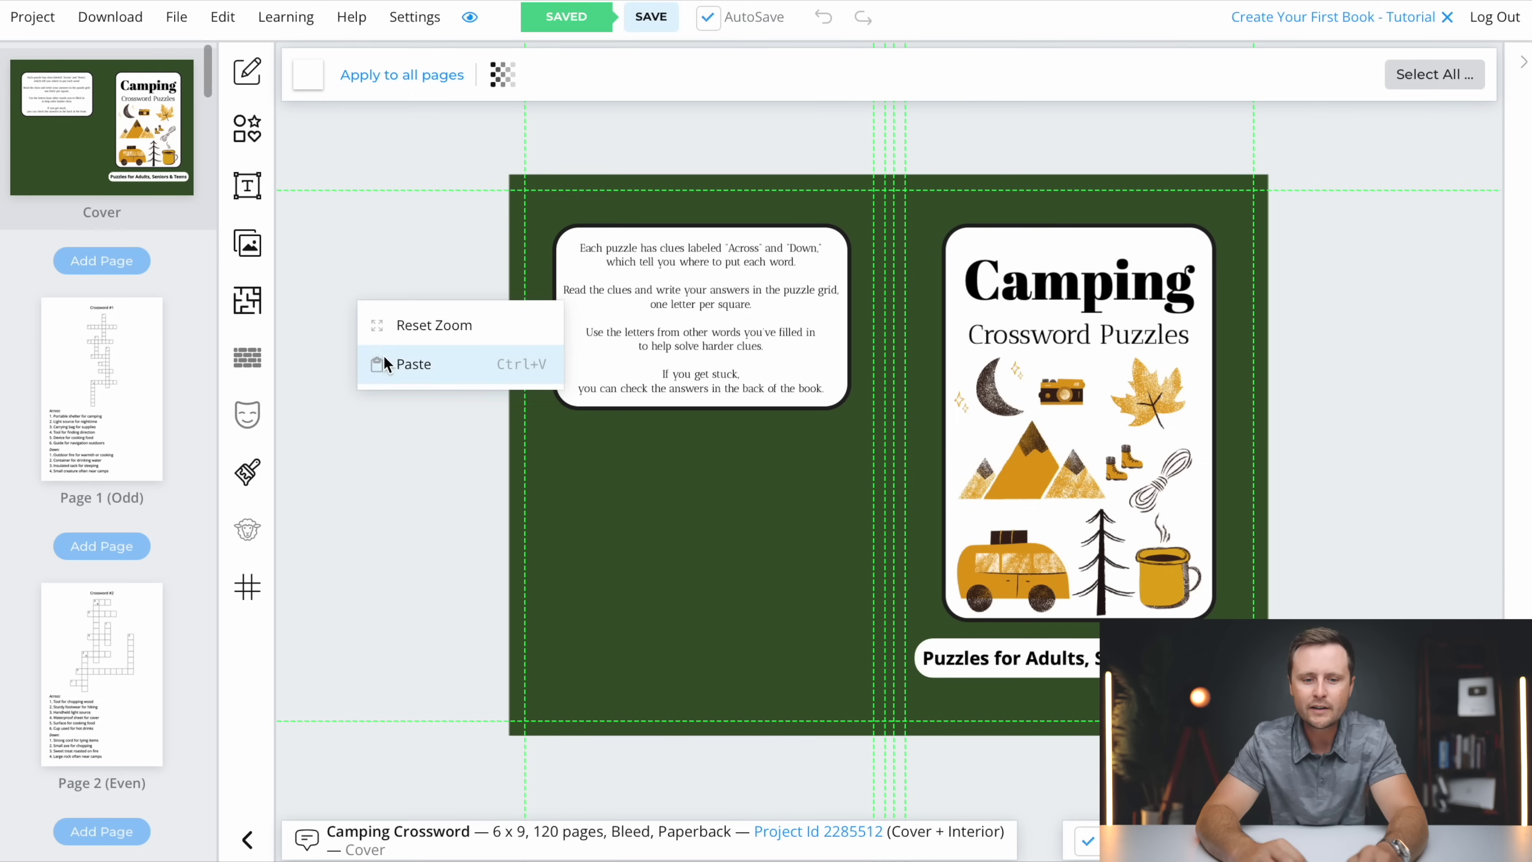
left_click(404, 363)
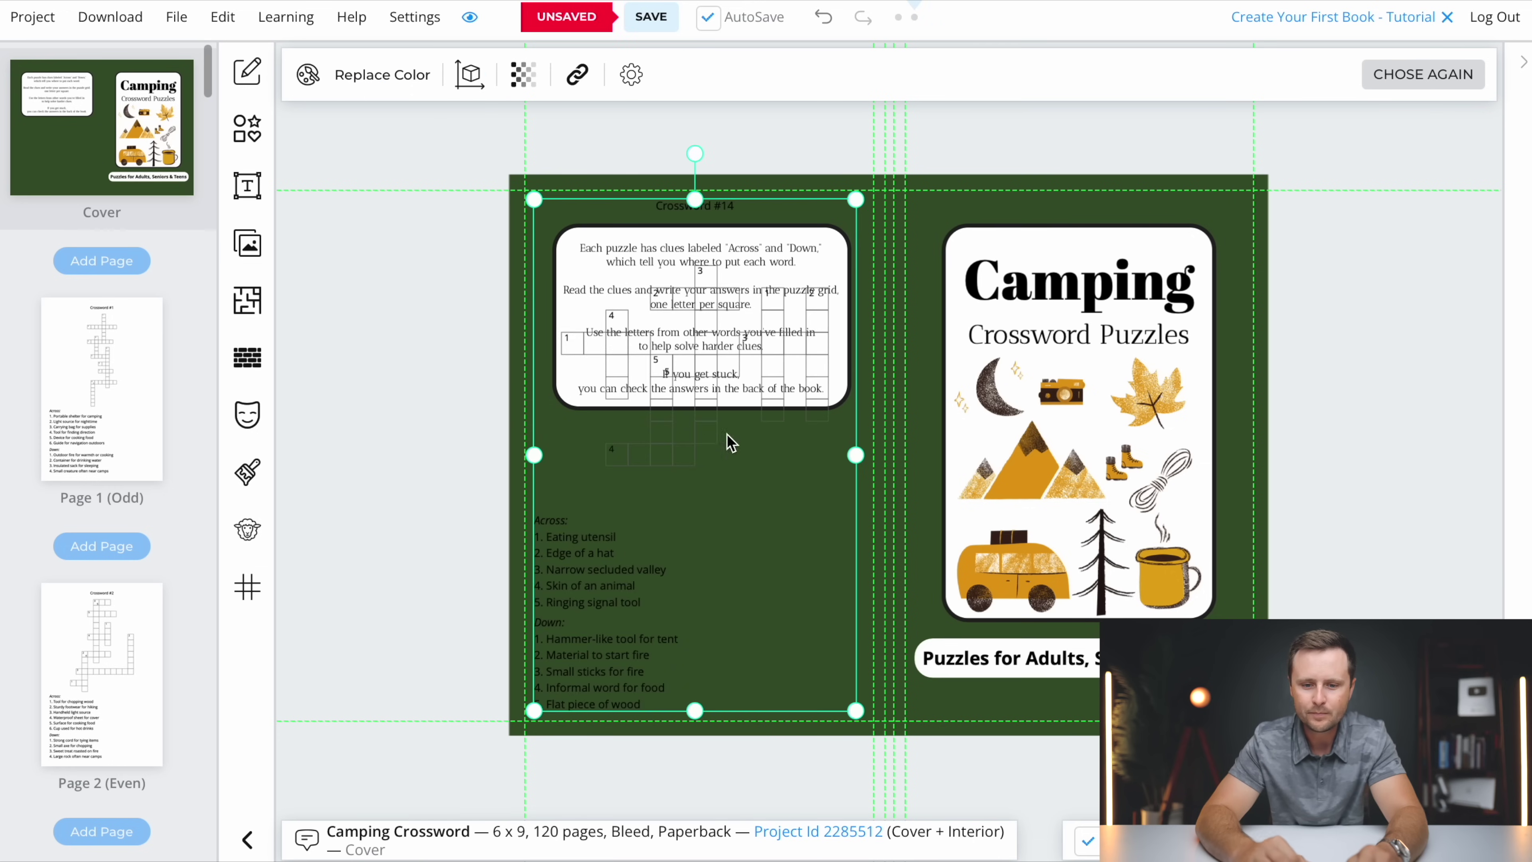
- Move the pasted crossword onto the front cover and scale it down slightly so its grid lies over the camping artwork
left_click_drag(680, 356, 1066, 463)
left_click_drag(1242, 284, 1238, 291)
left_click_drag(1173, 362, 1174, 362)
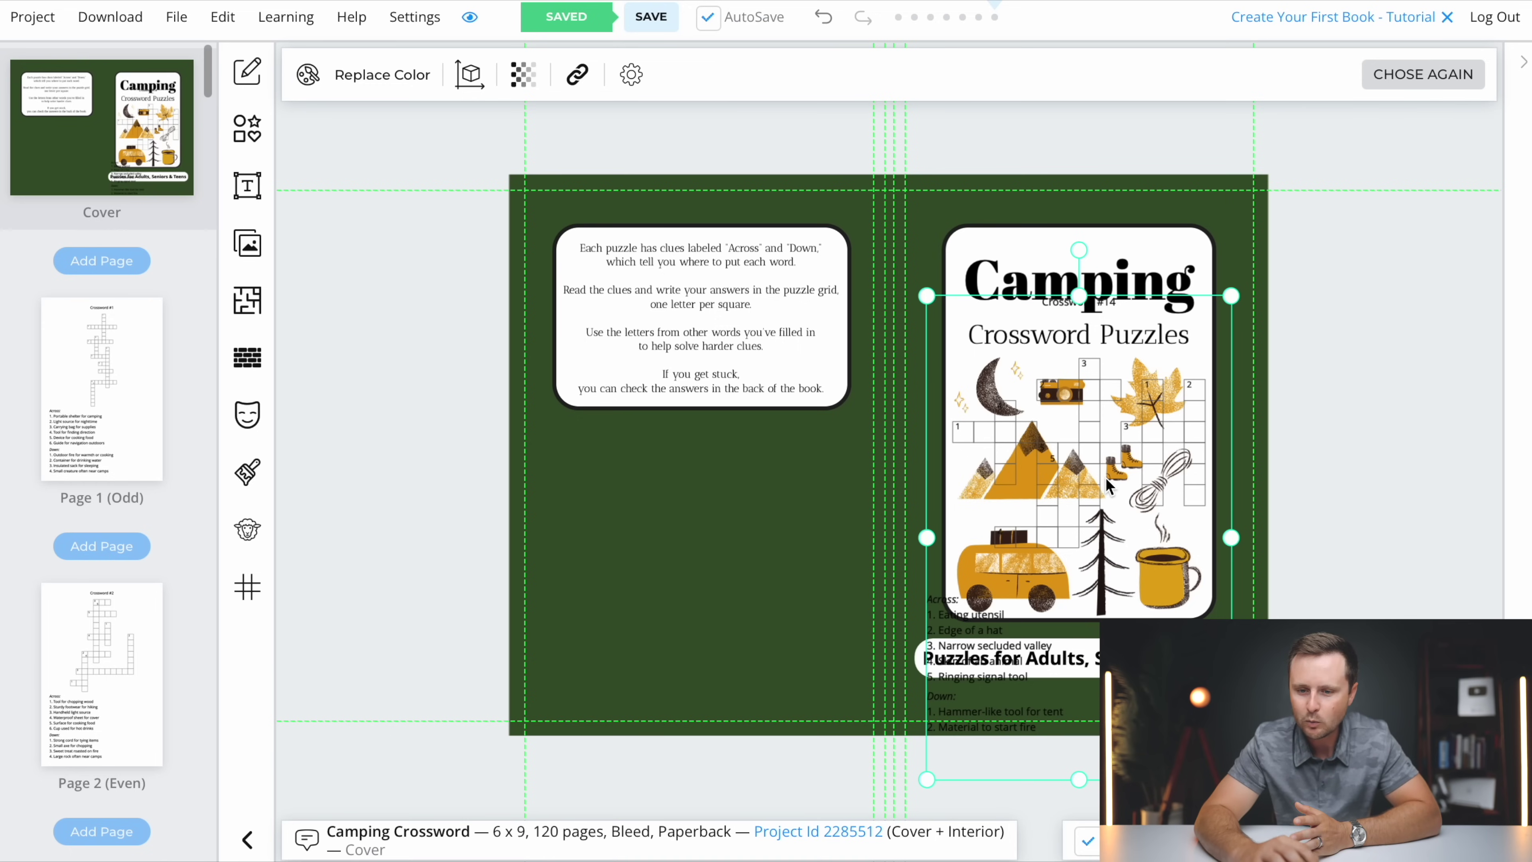
- Open the contents of the cover's Crossword #14 group for editing and delete its title text
left_click(1526, 70)
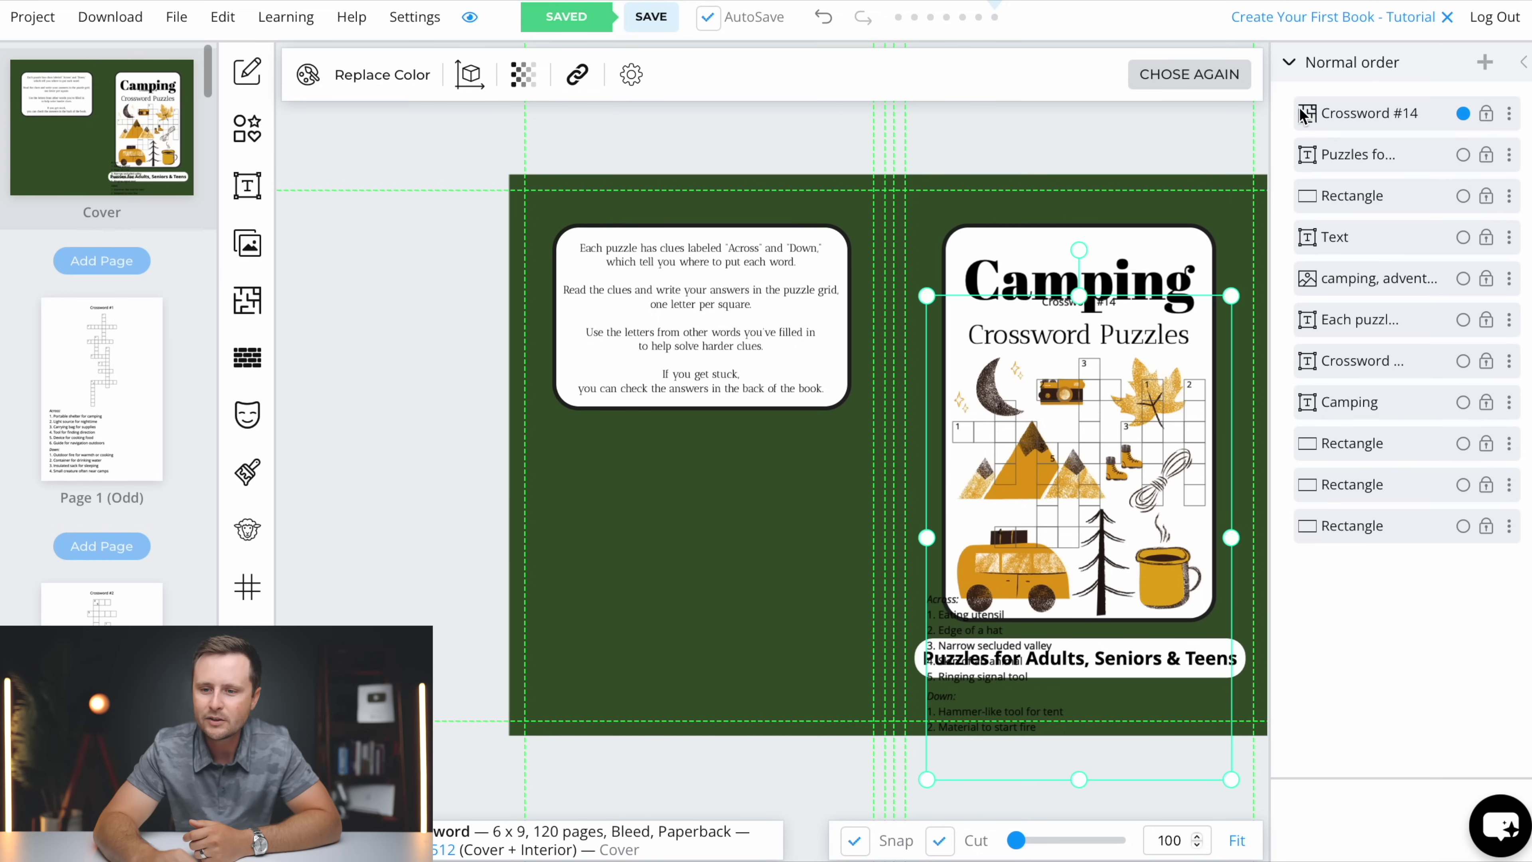
left_click(1509, 114)
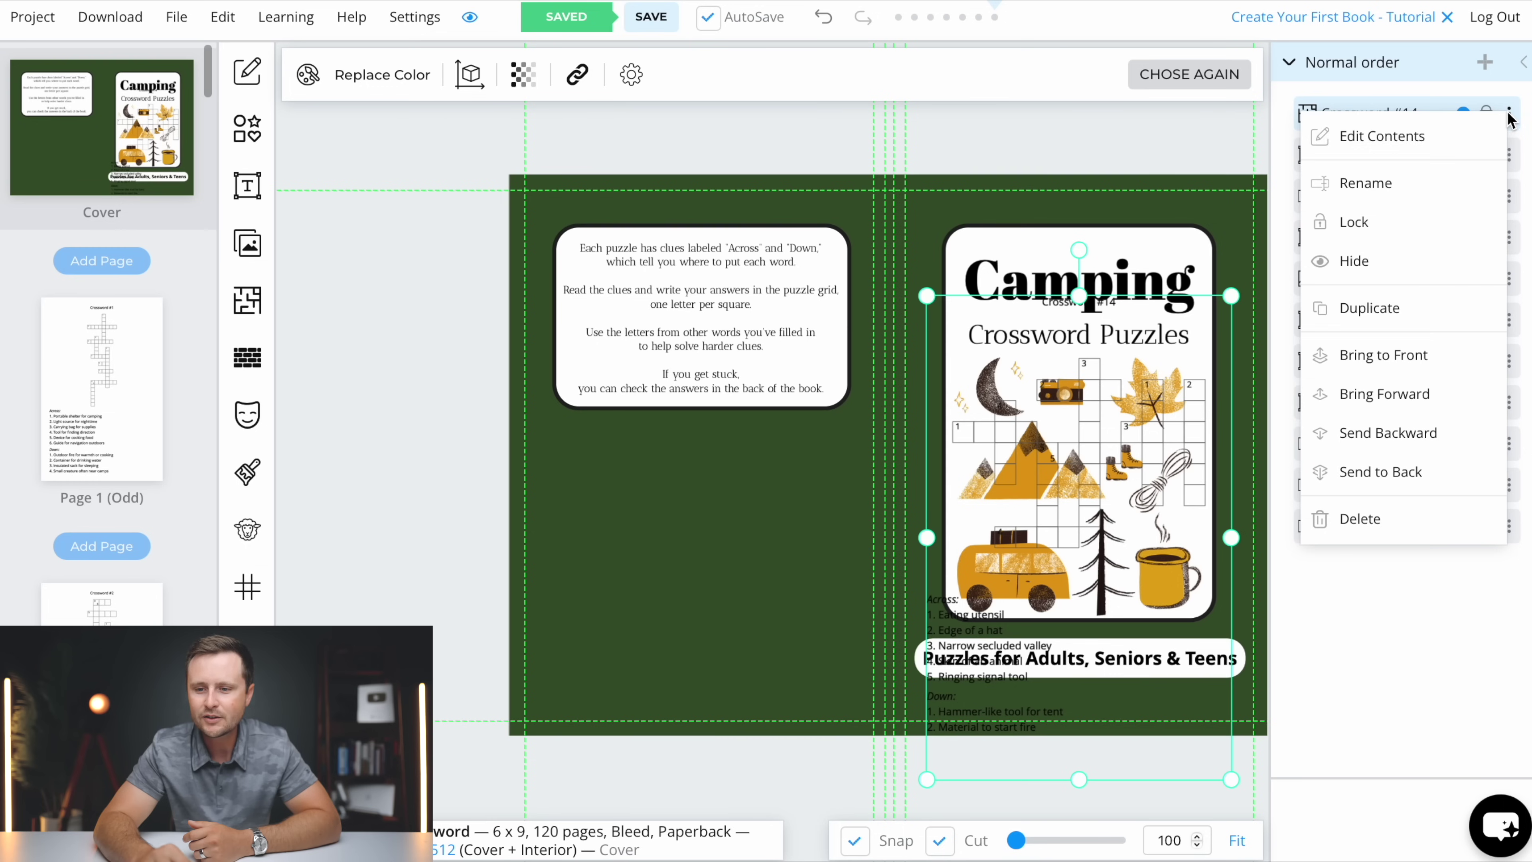
left_click(1378, 134)
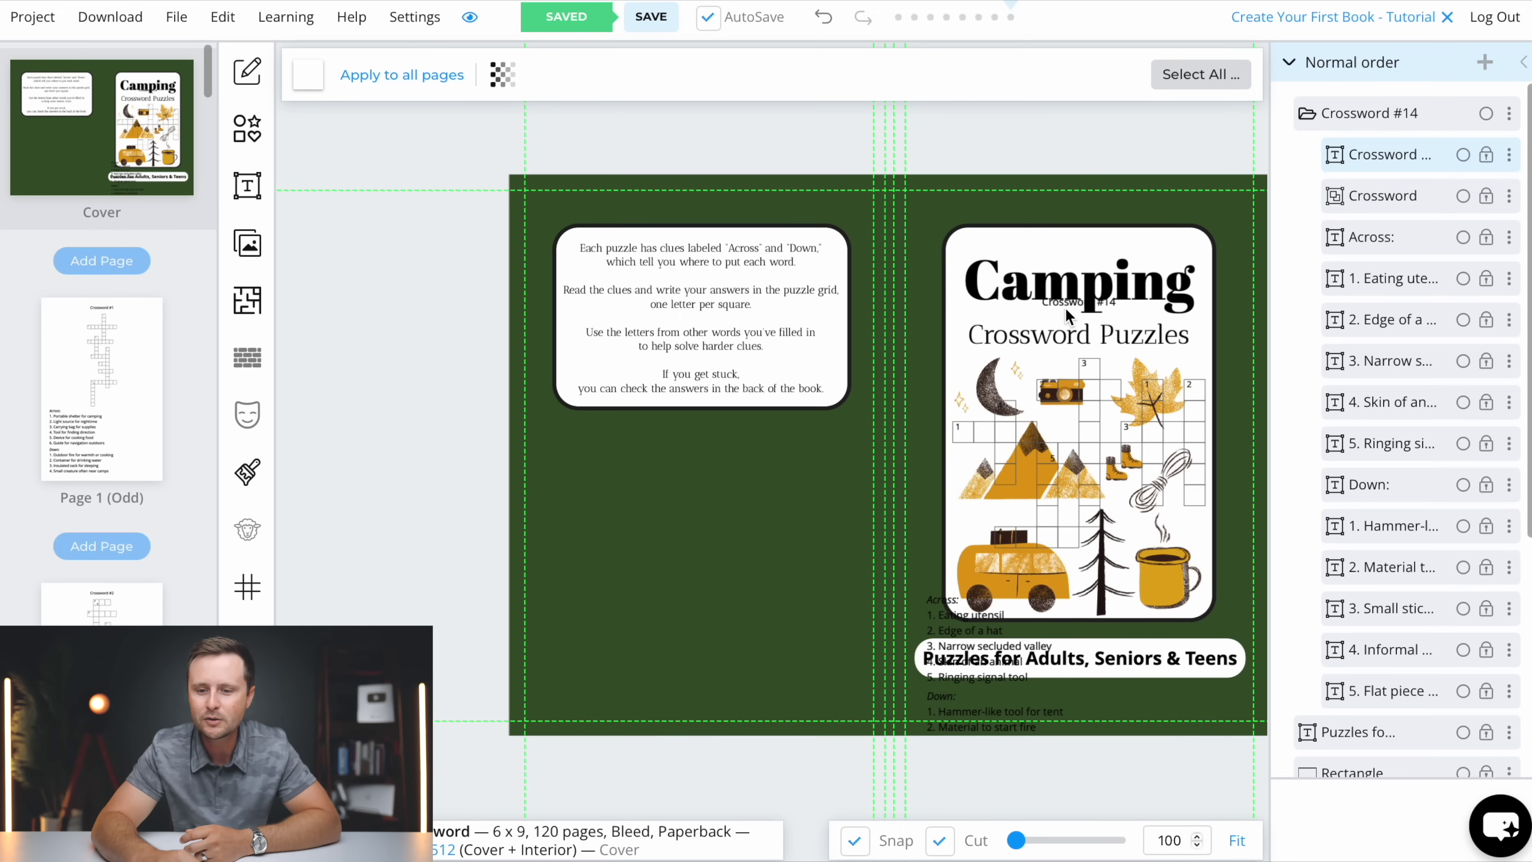
left_click(1509, 155)
left_click(1357, 514)
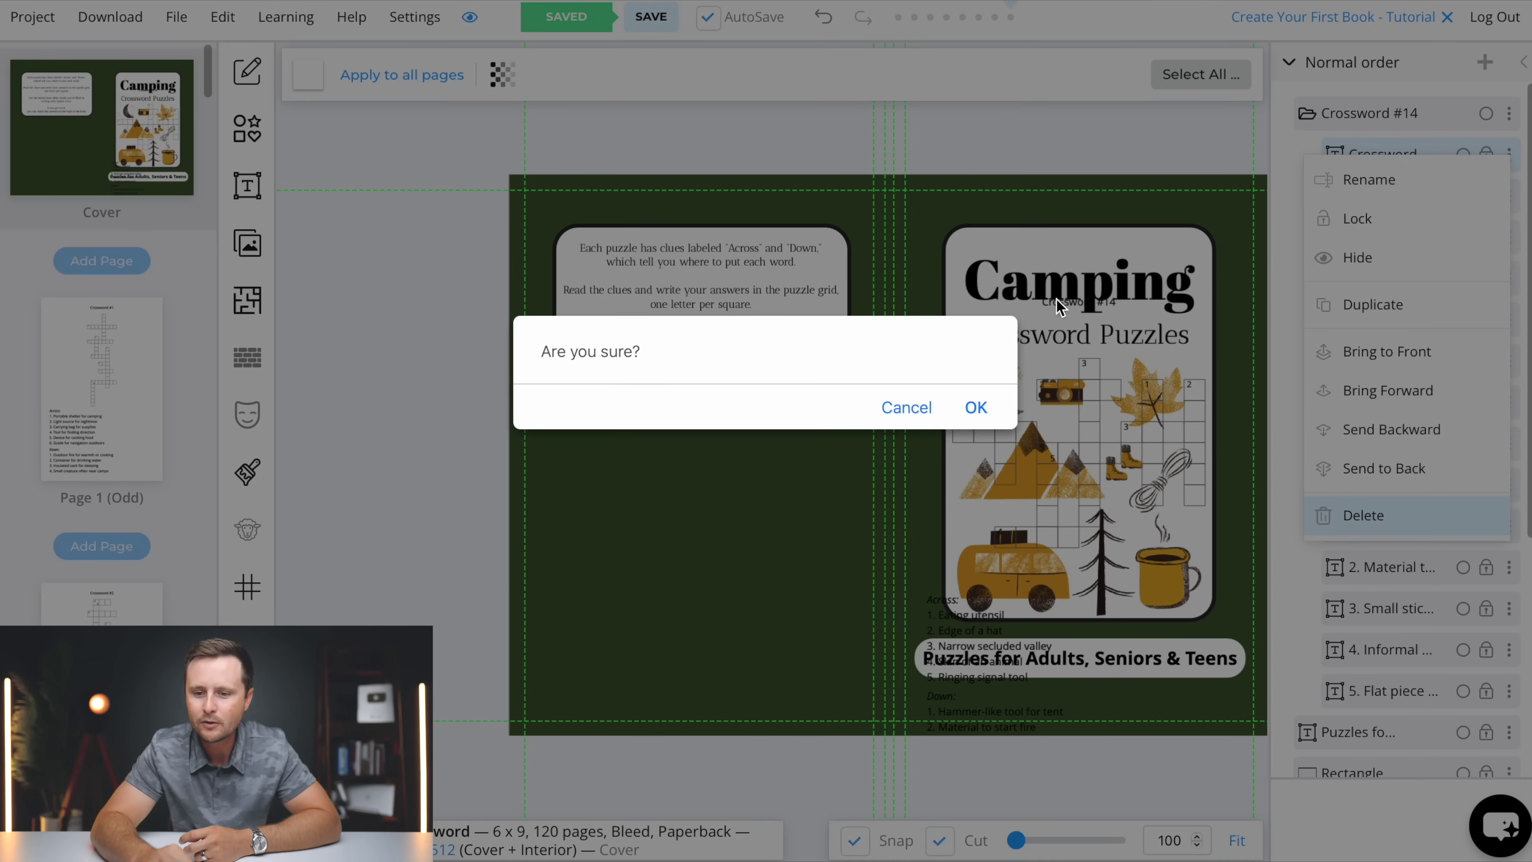
left_click(975, 408)
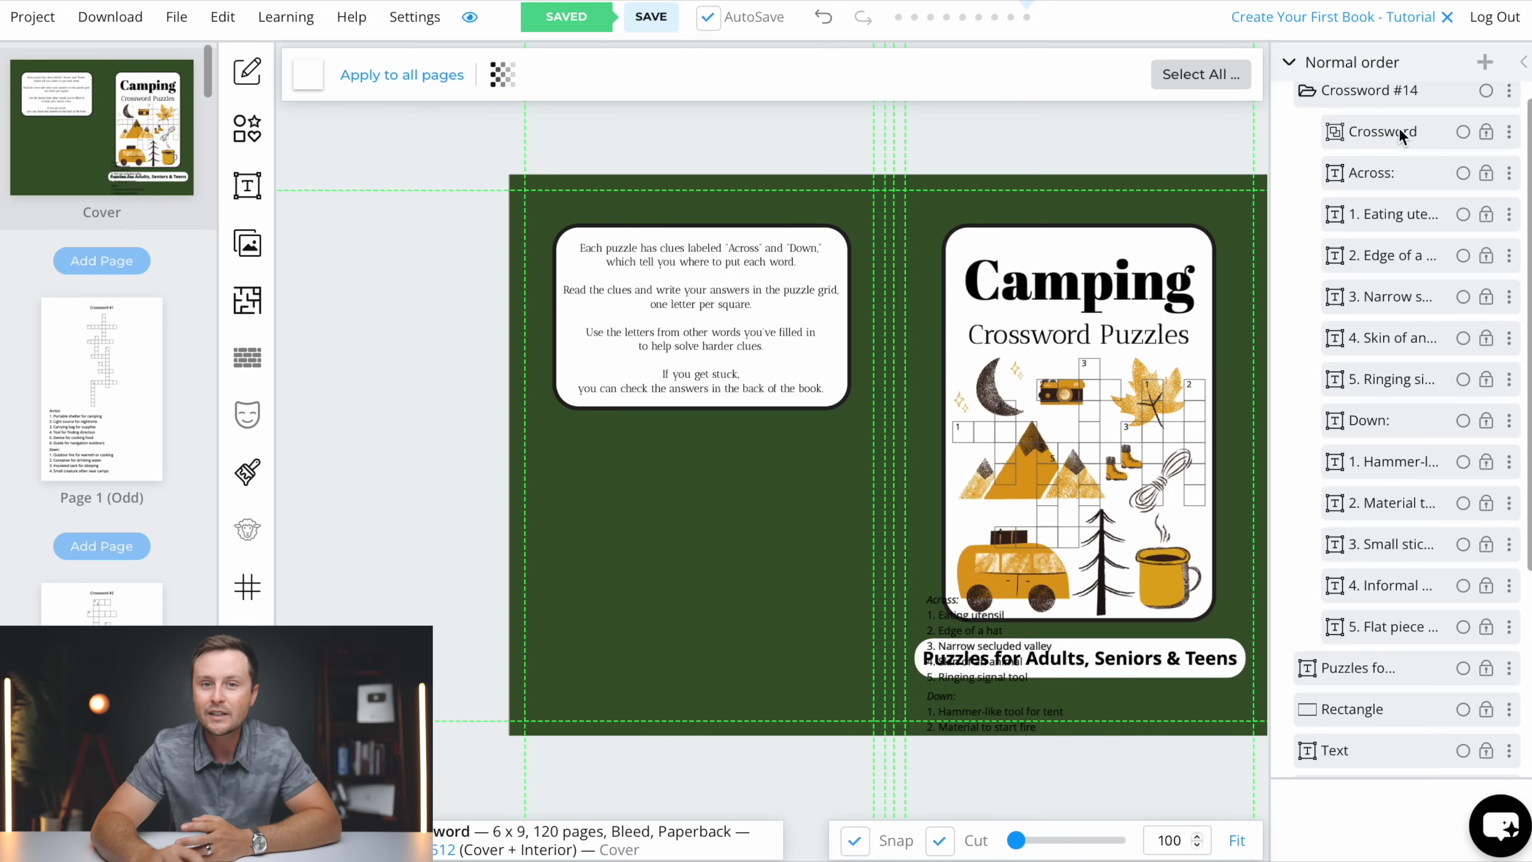
- Delete the Across and Down headings and all clue texts from the cover's Crossword #14, keeping only the grid
left_click_drag(1280, 171, 1391, 635)
right_click(1372, 472)
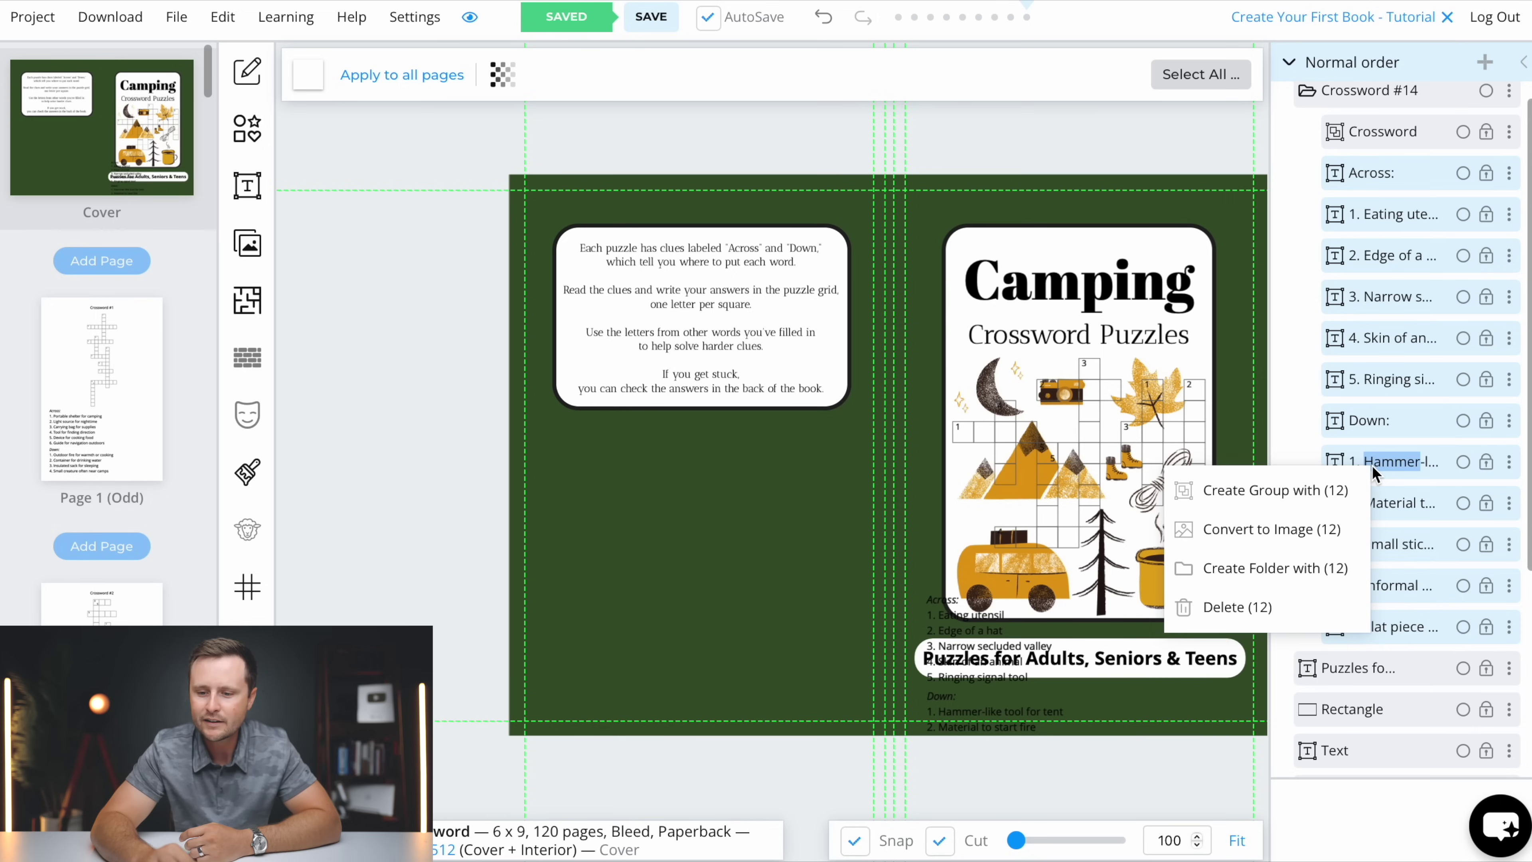
left_click(1249, 609)
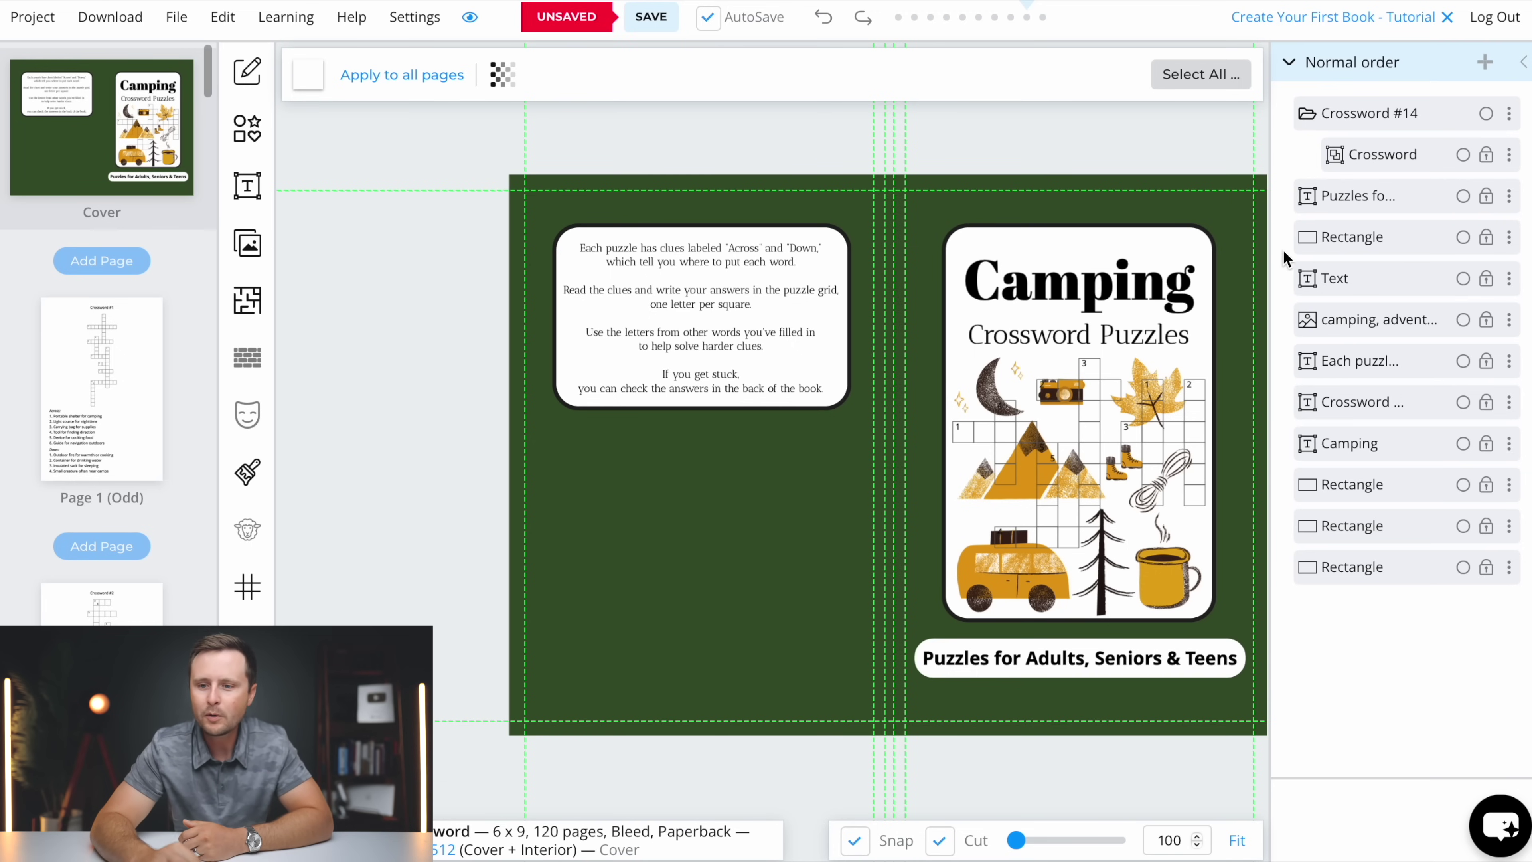
- Place the Crossword #14 folder directly beneath the camping image in the cover's layer order
left_click(1320, 118)
left_click_drag(1305, 116, 1305, 314)
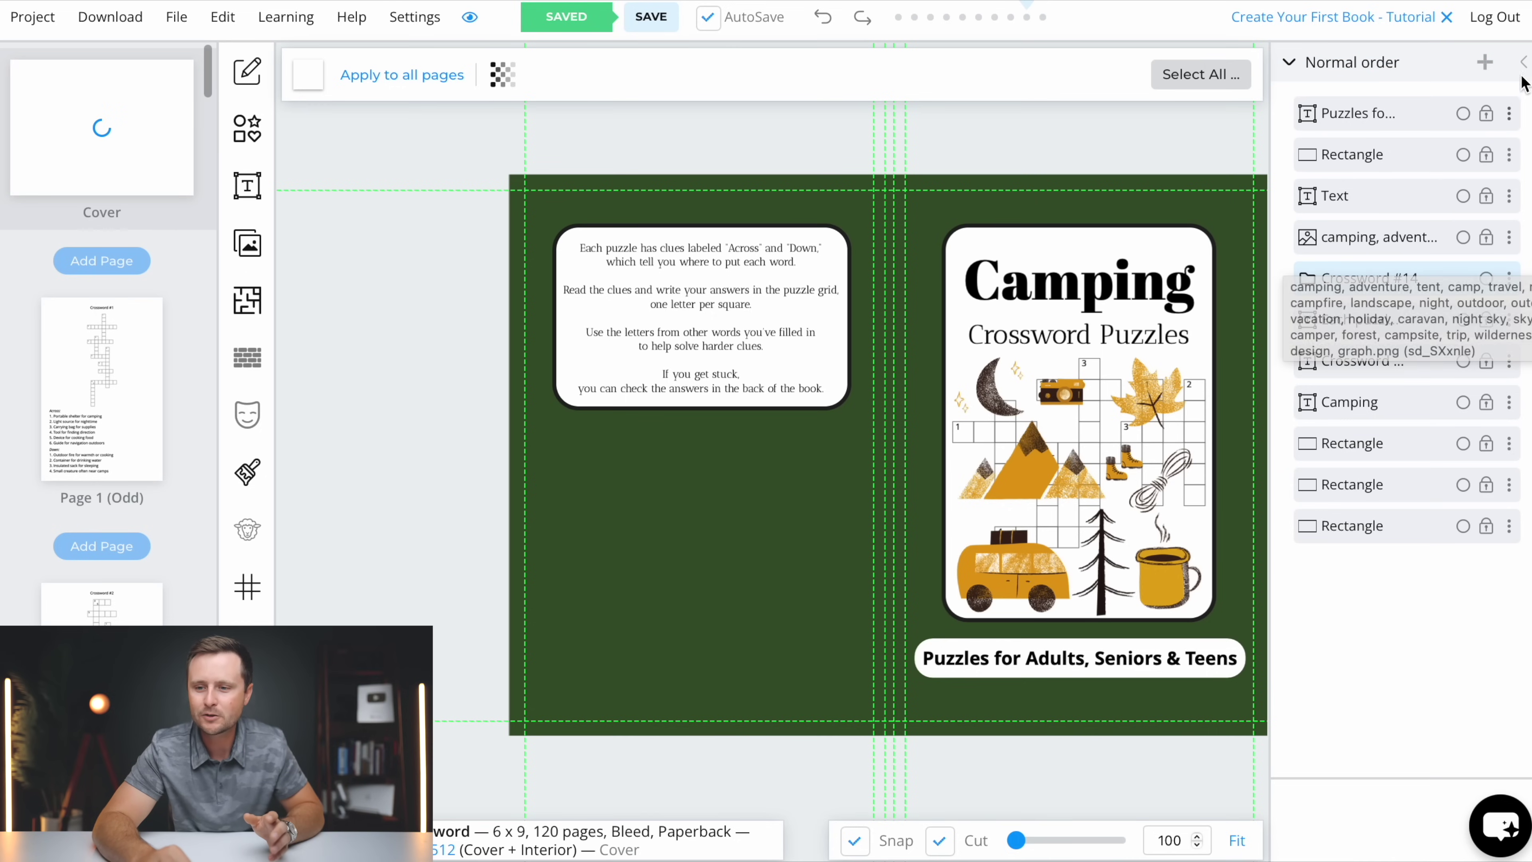
left_click(1523, 62)
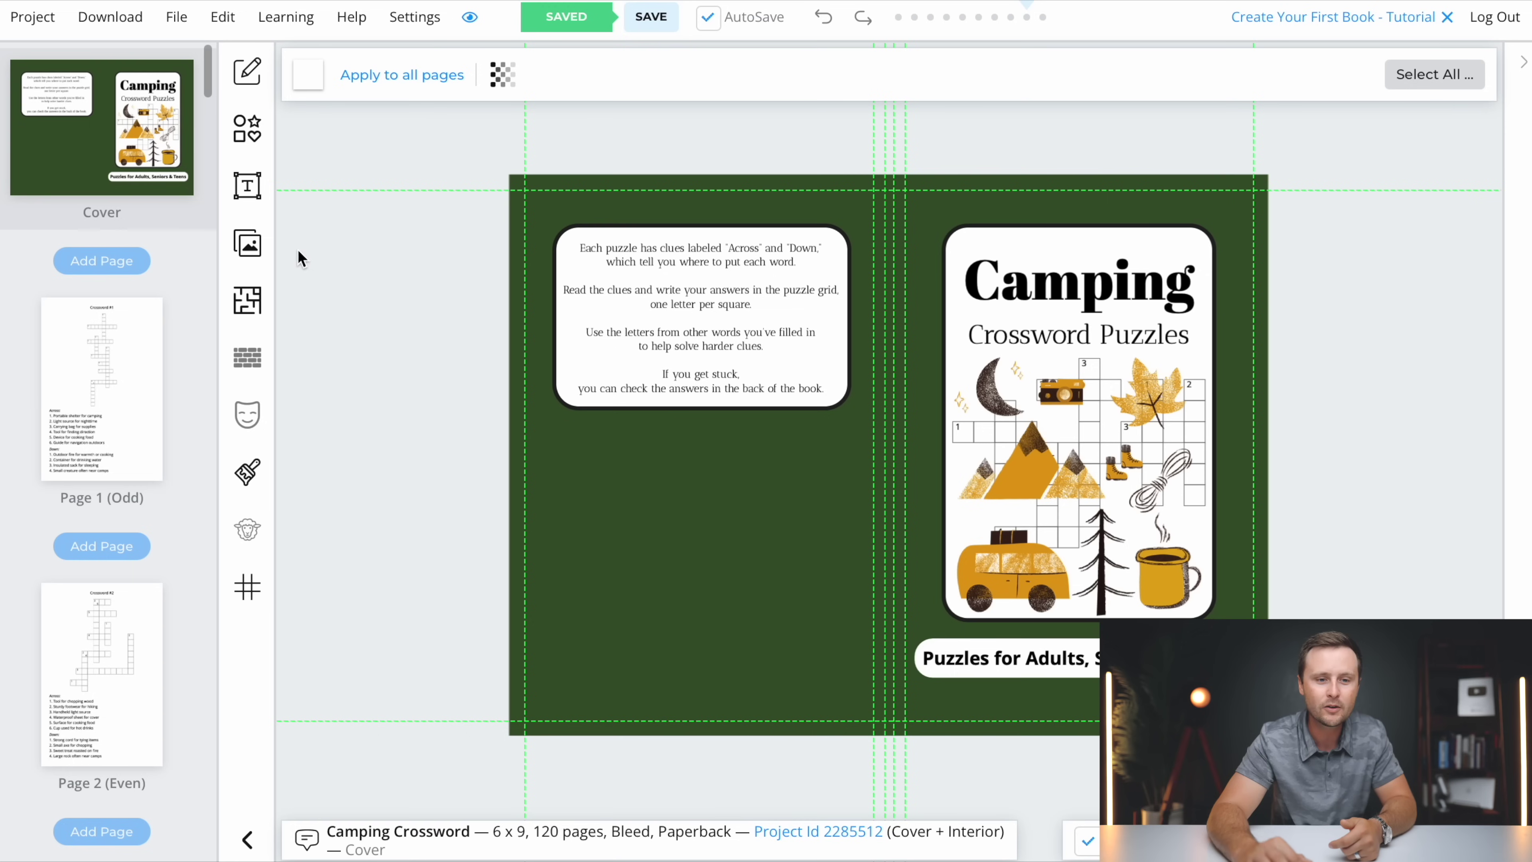
- Download the current project in CMYK for printed books, extract the ZIP archive and open the extracted folder
left_click(123, 18)
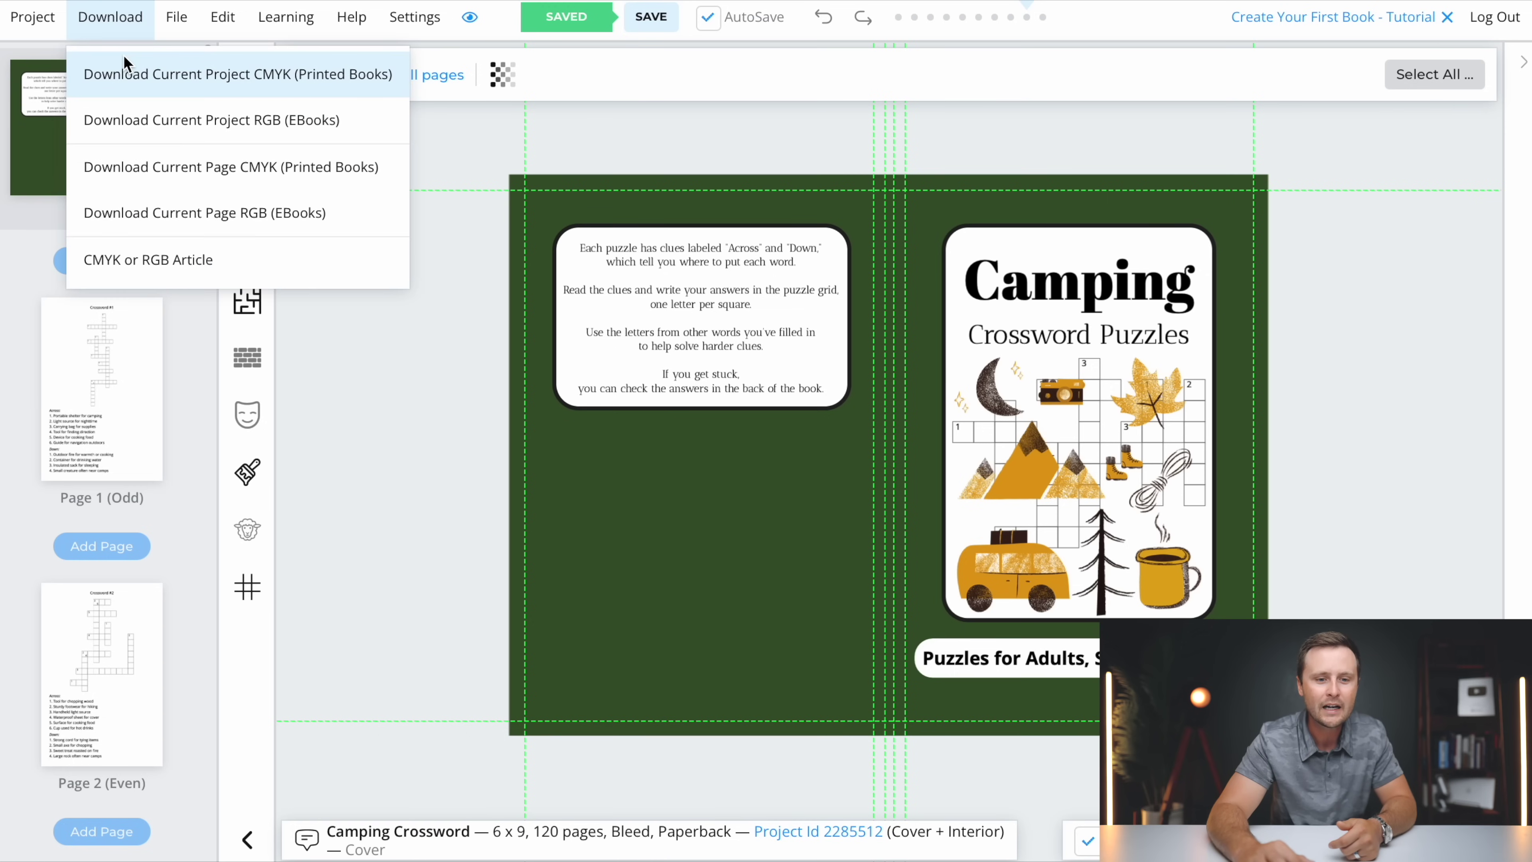
left_click(269, 85)
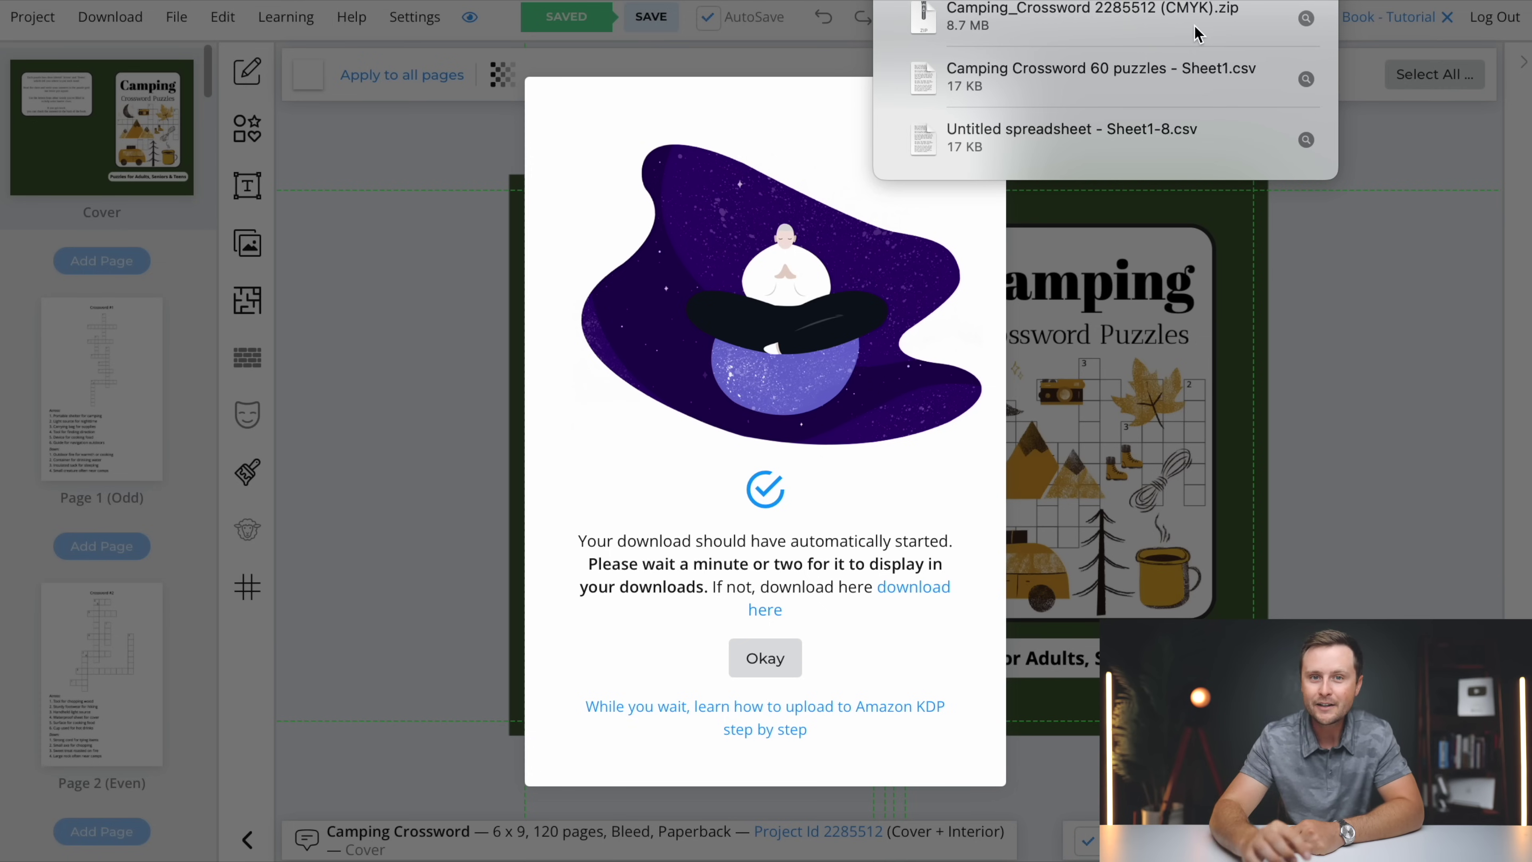
double_click(1108, 34)
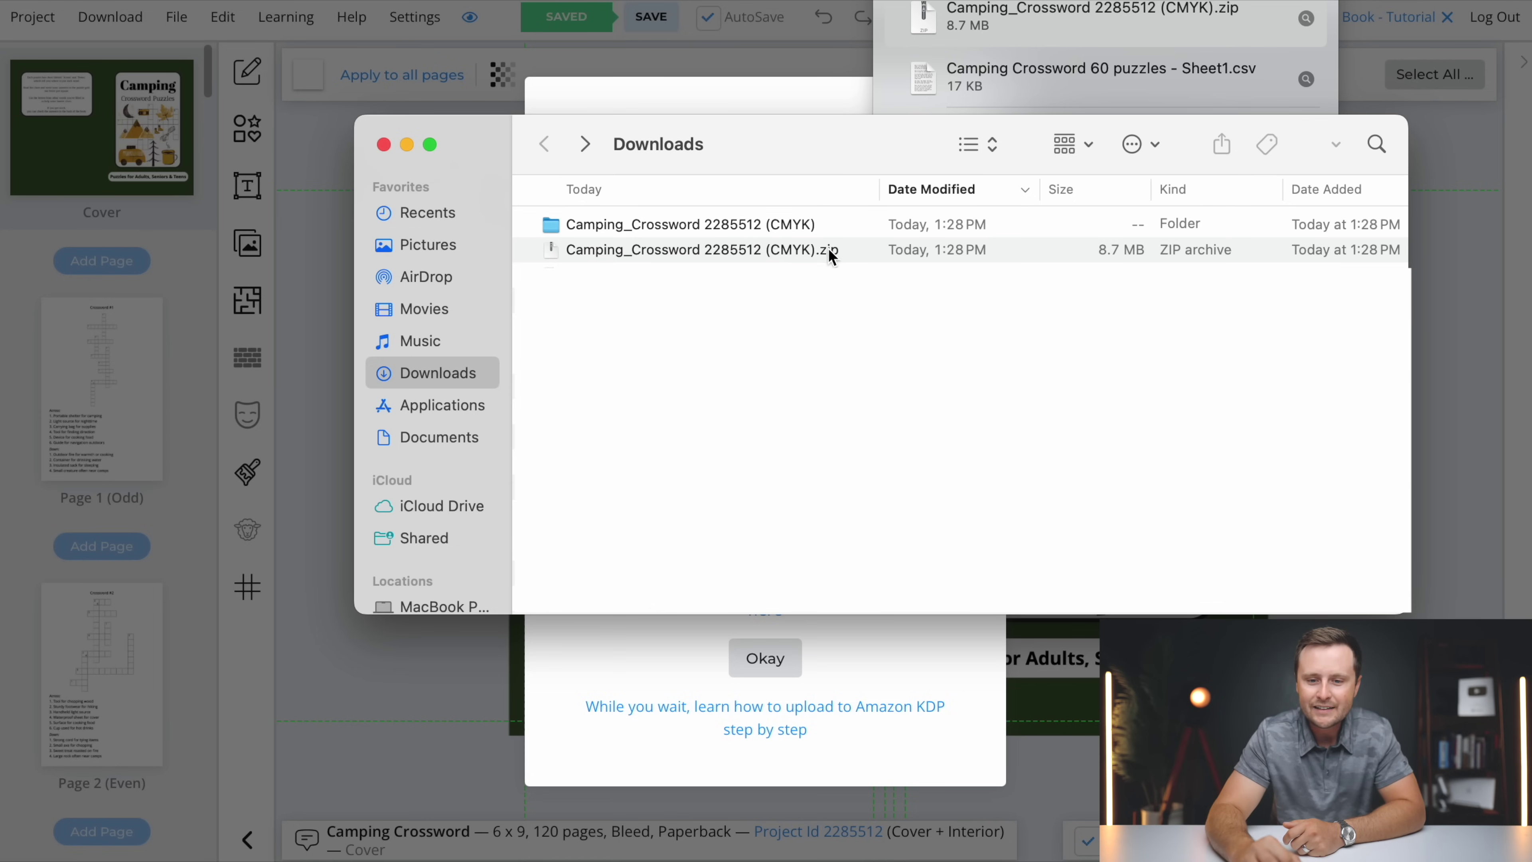
double_click(556, 224)
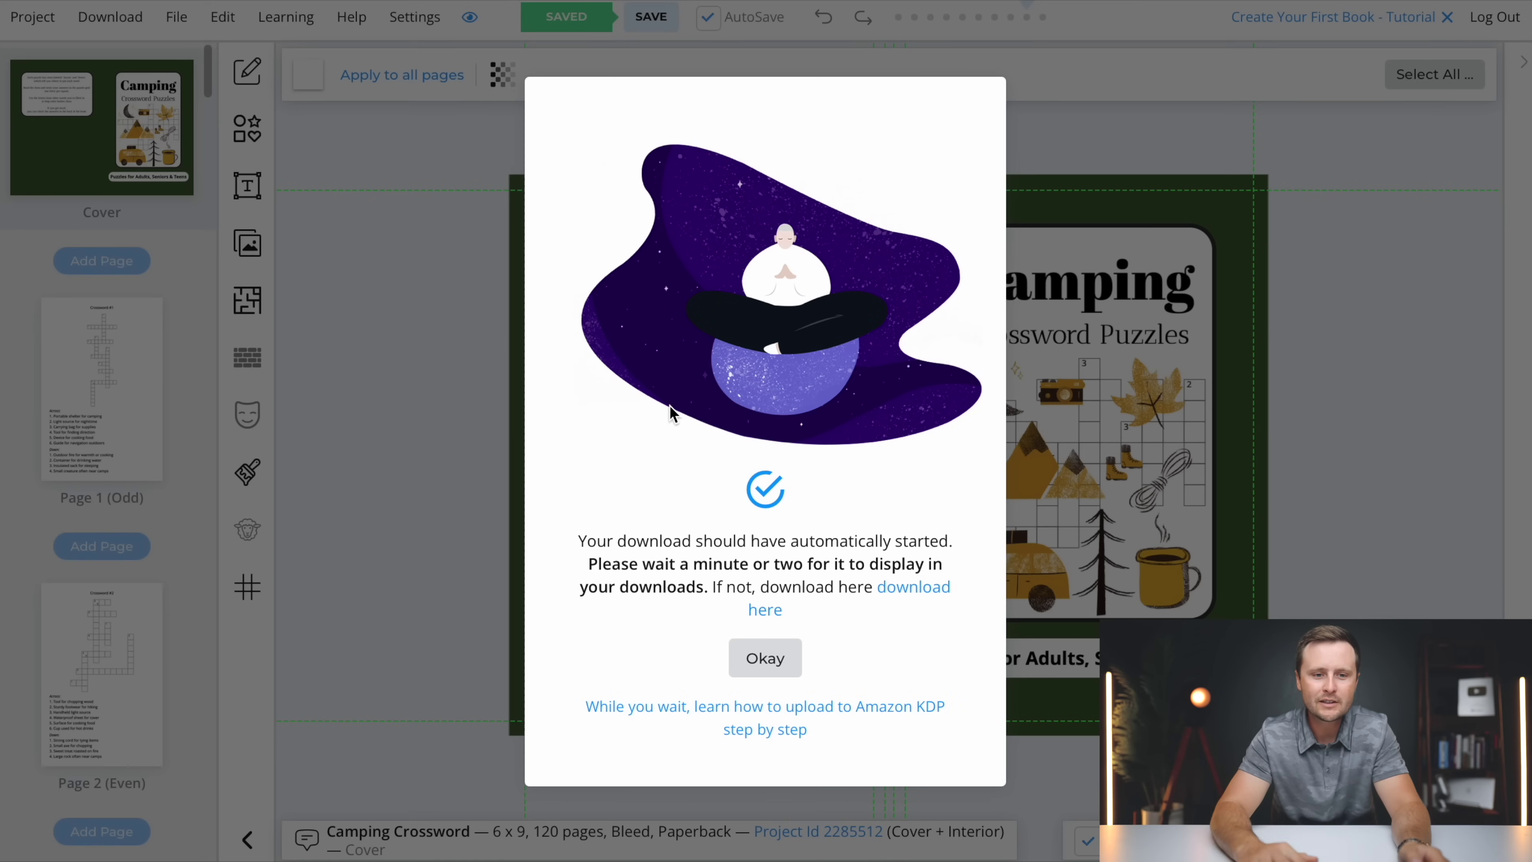
- Switch to Kindle Direct Publishing, create a new paperback title and go to the Book Title section of its details
left_click(103, 0)
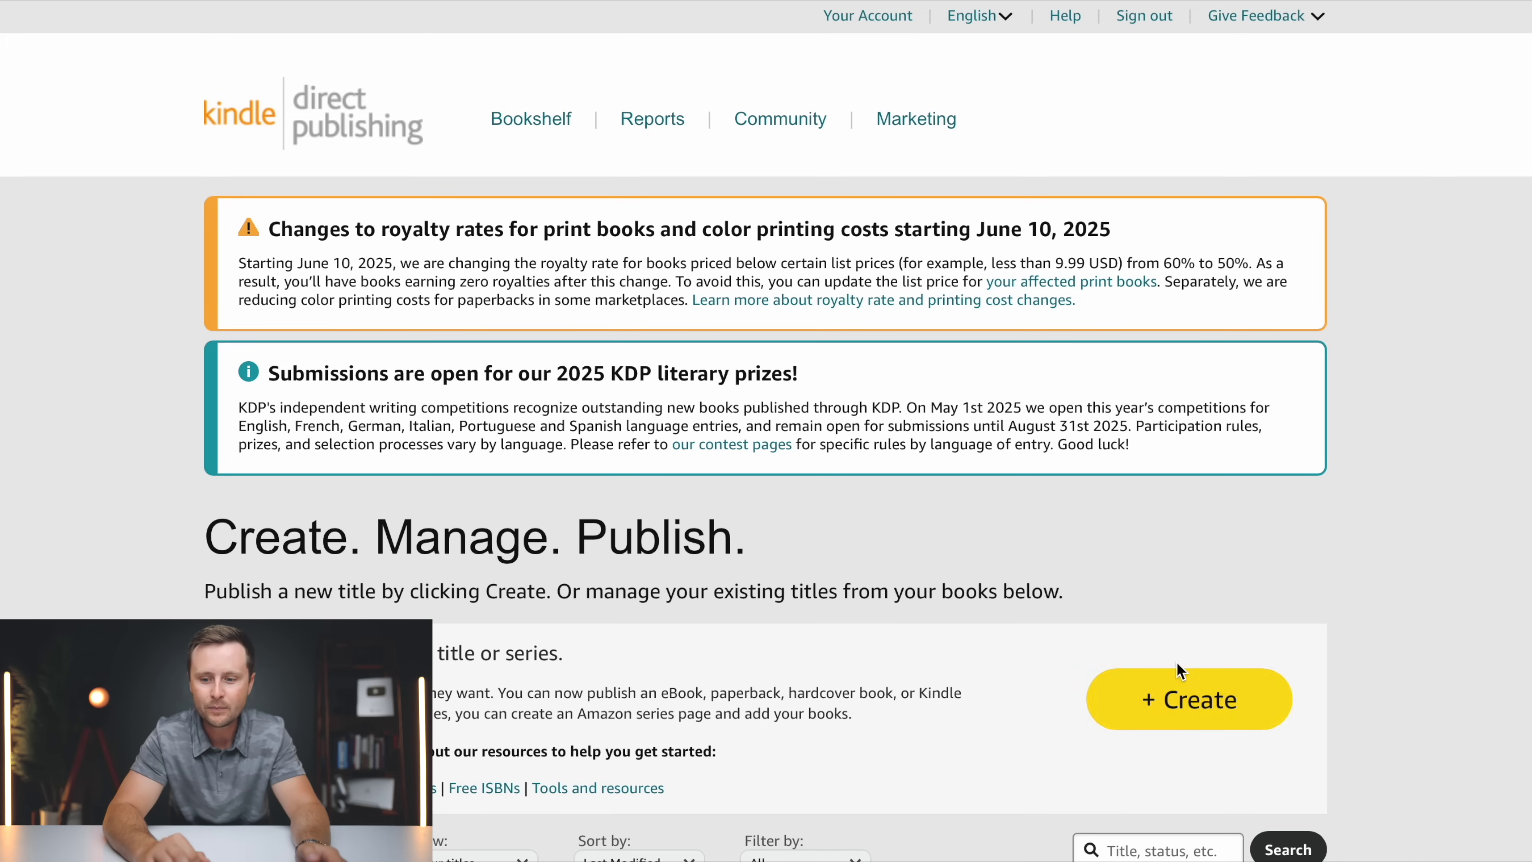
left_click(1179, 707)
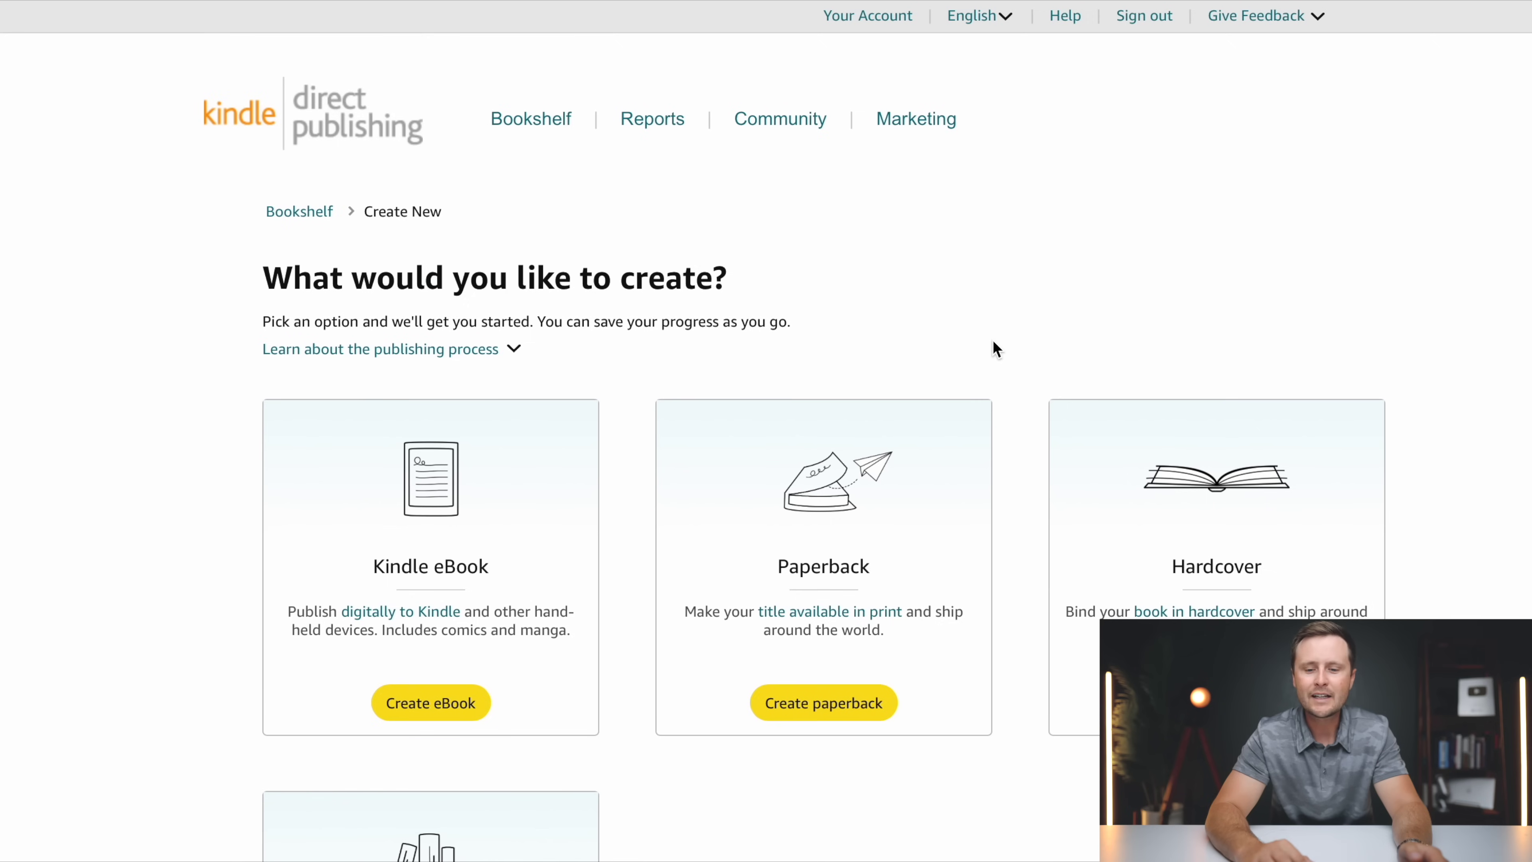
scroll(992, 344, "down", 4)
scroll(994, 347, "down", 1)
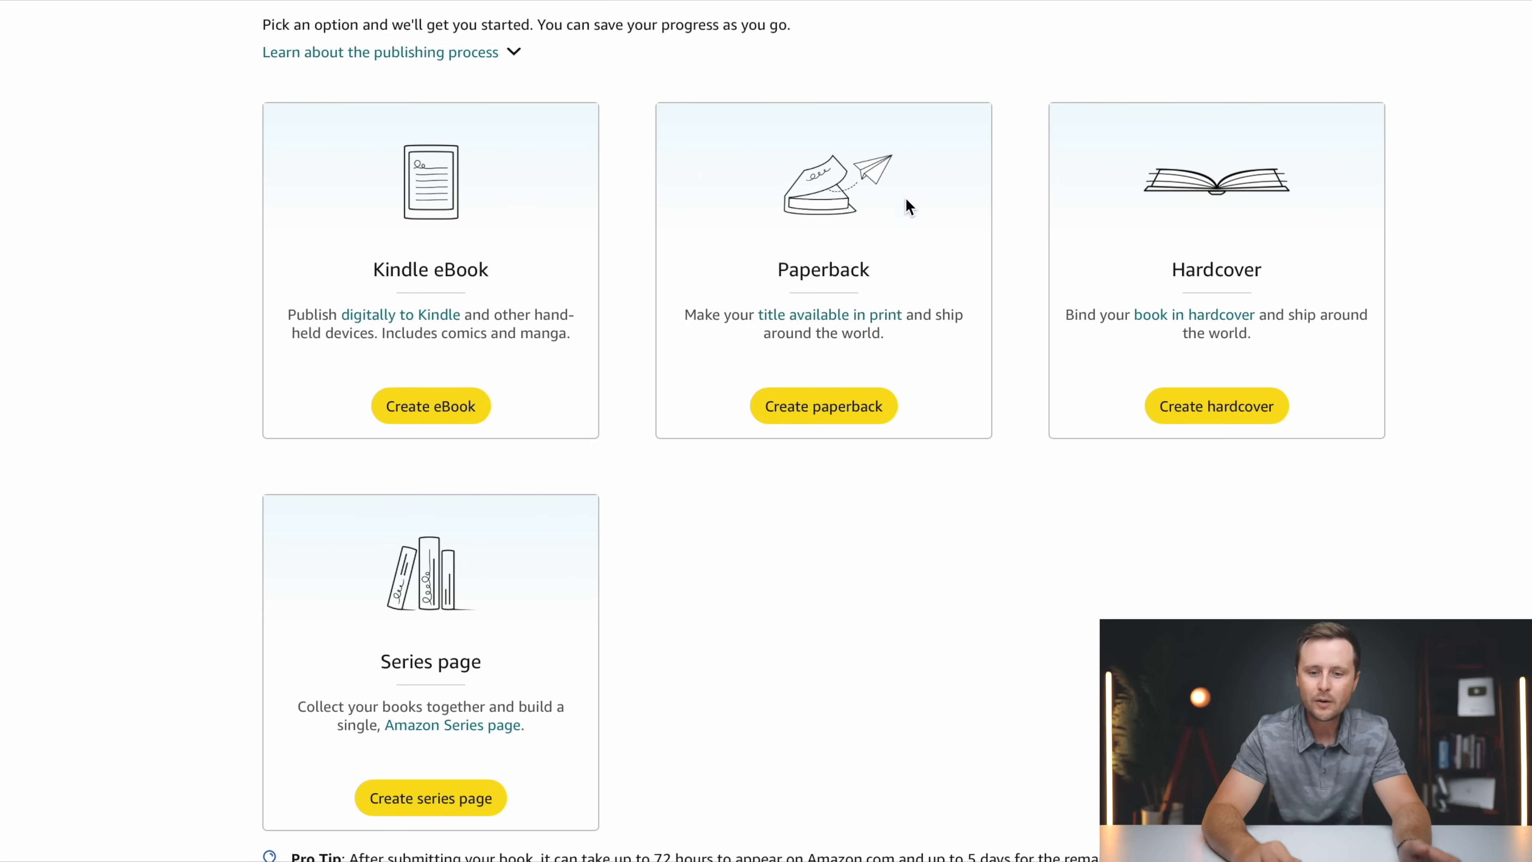
left_click(824, 407)
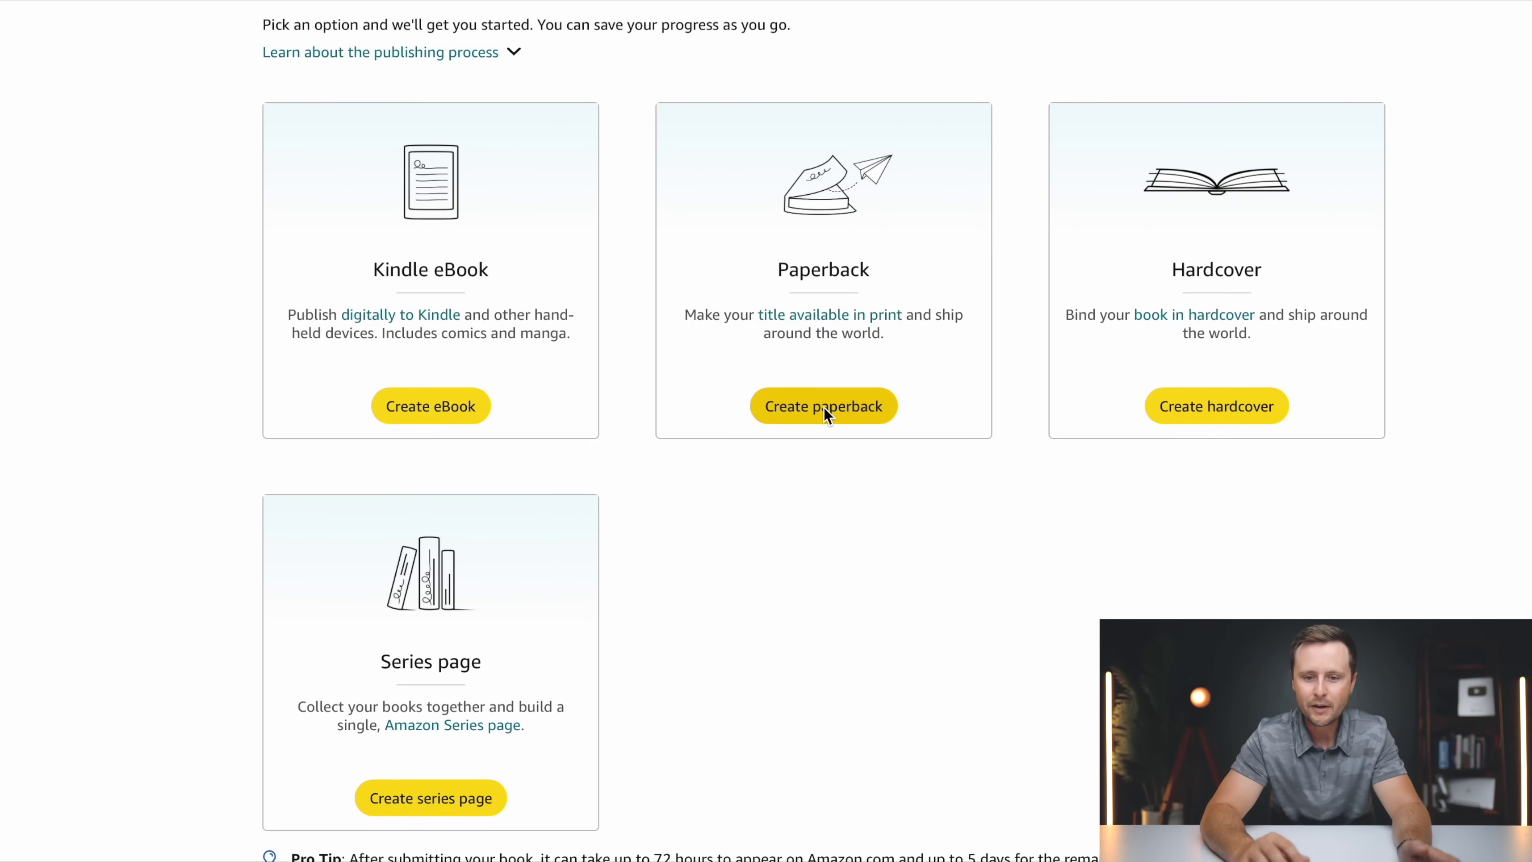
scroll(824, 410, "down", 3)
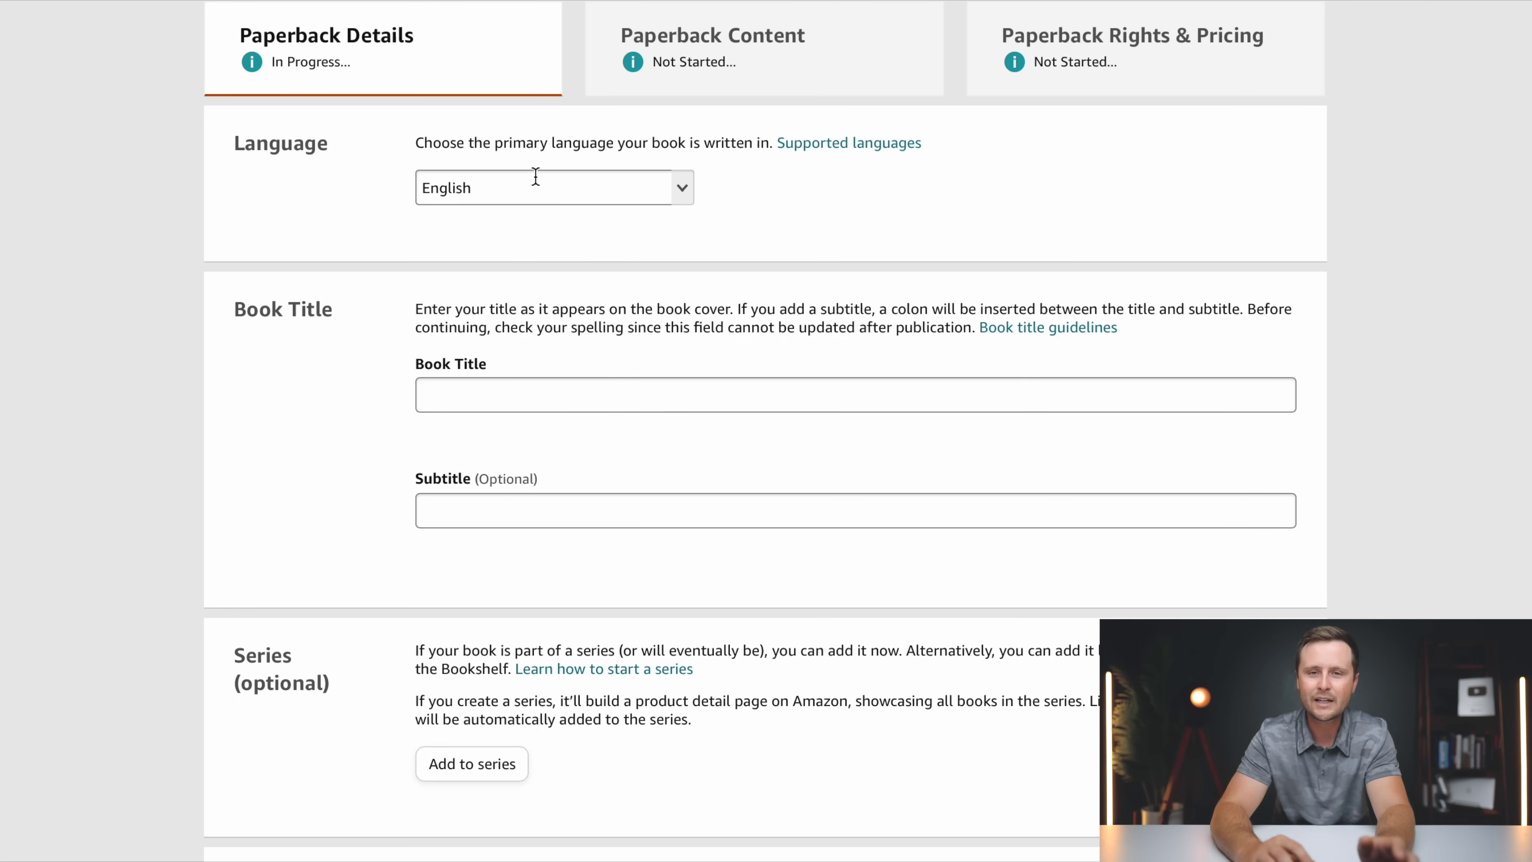
scroll(530, 174, "down", 2)
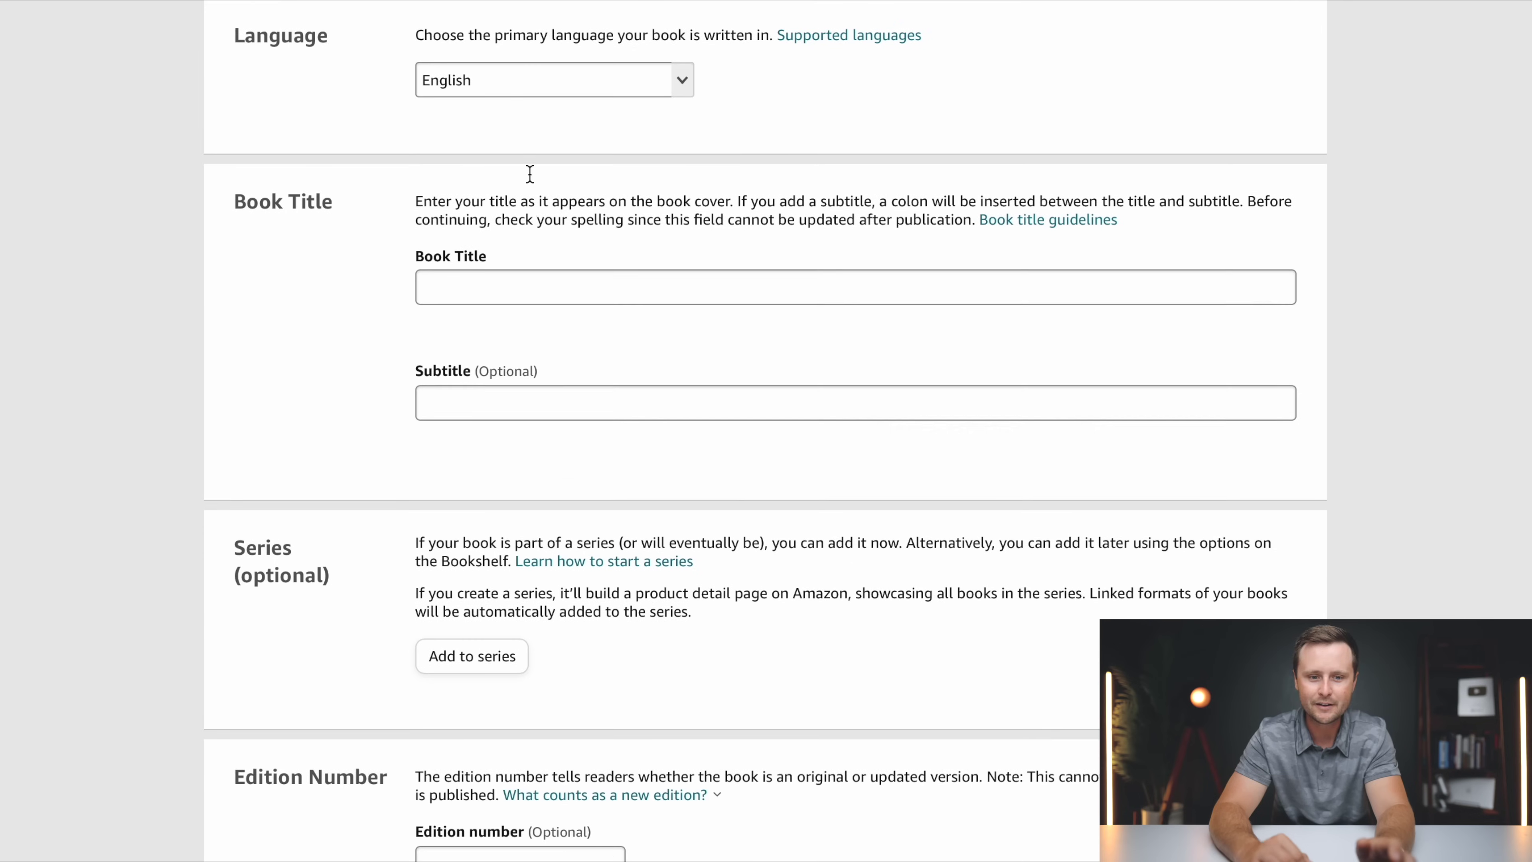
- Enter the book title as "Camping Crossword Puzzles"
left_click(455, 273)
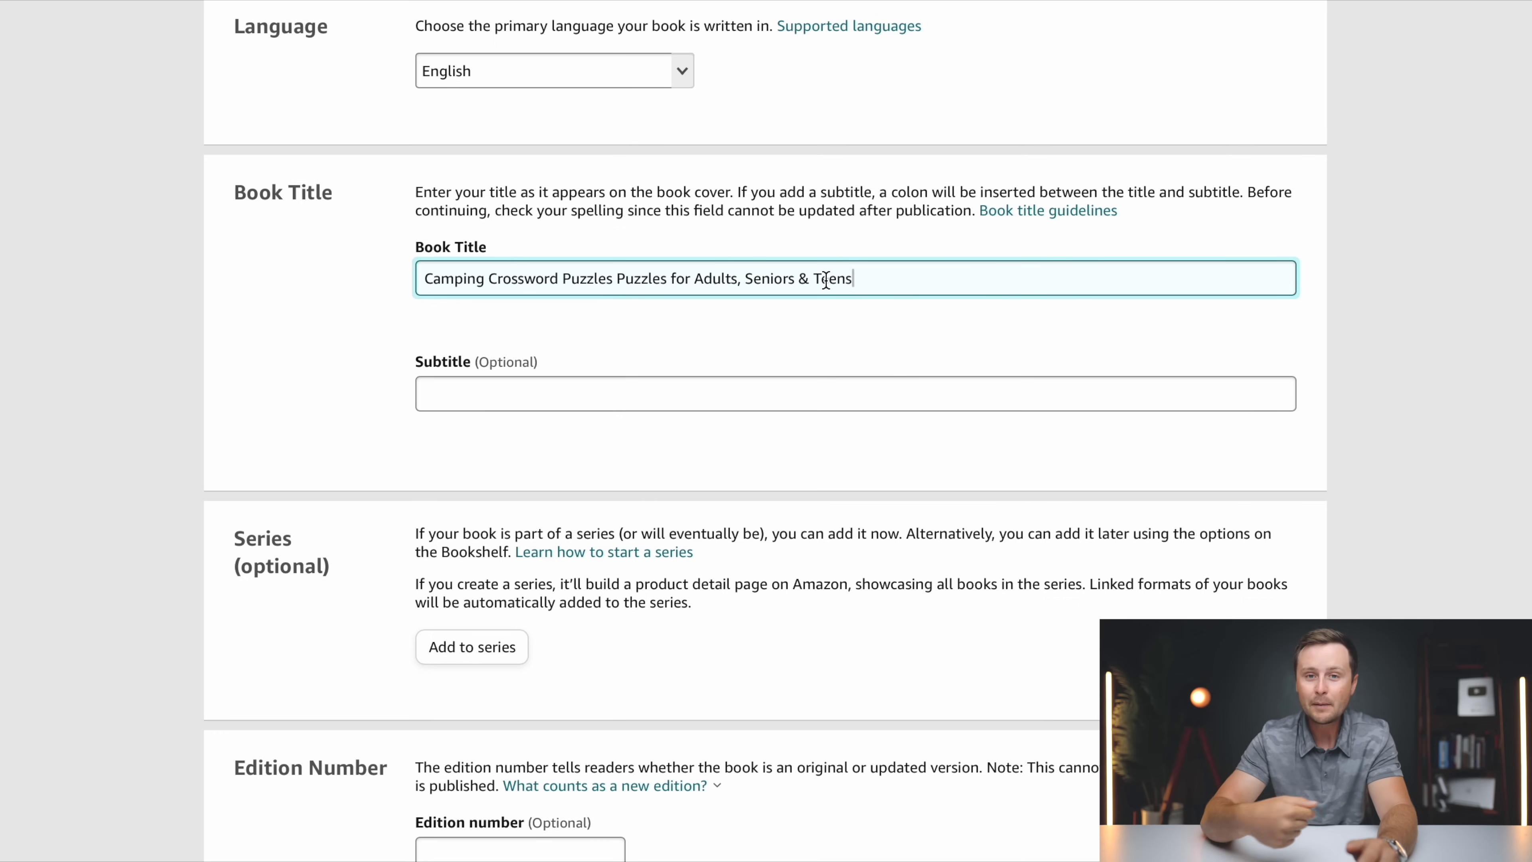
left_click_drag(857, 280, 614, 279)
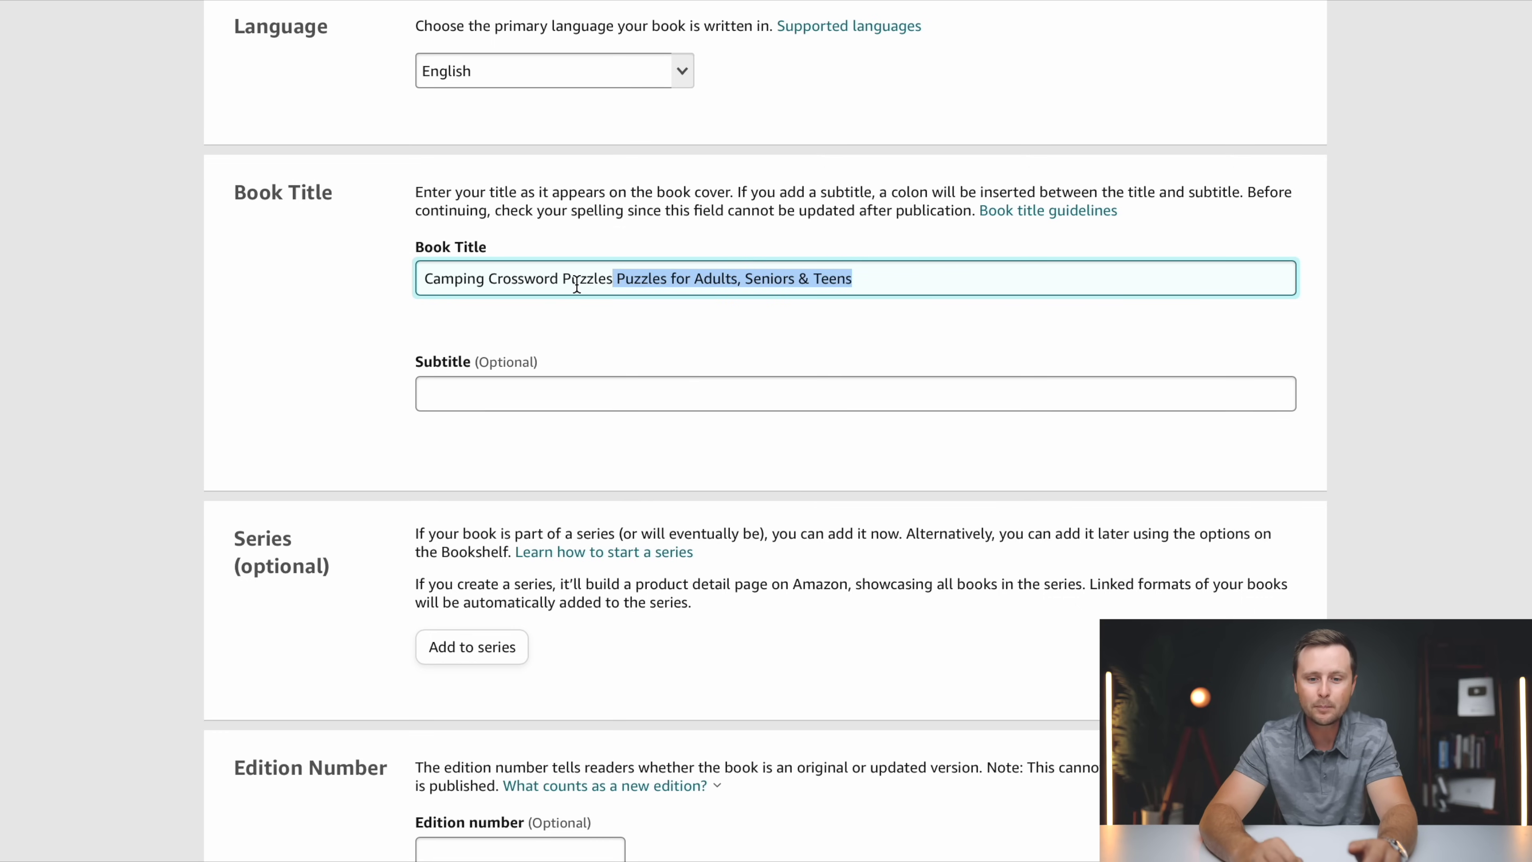
key("BackSpace")
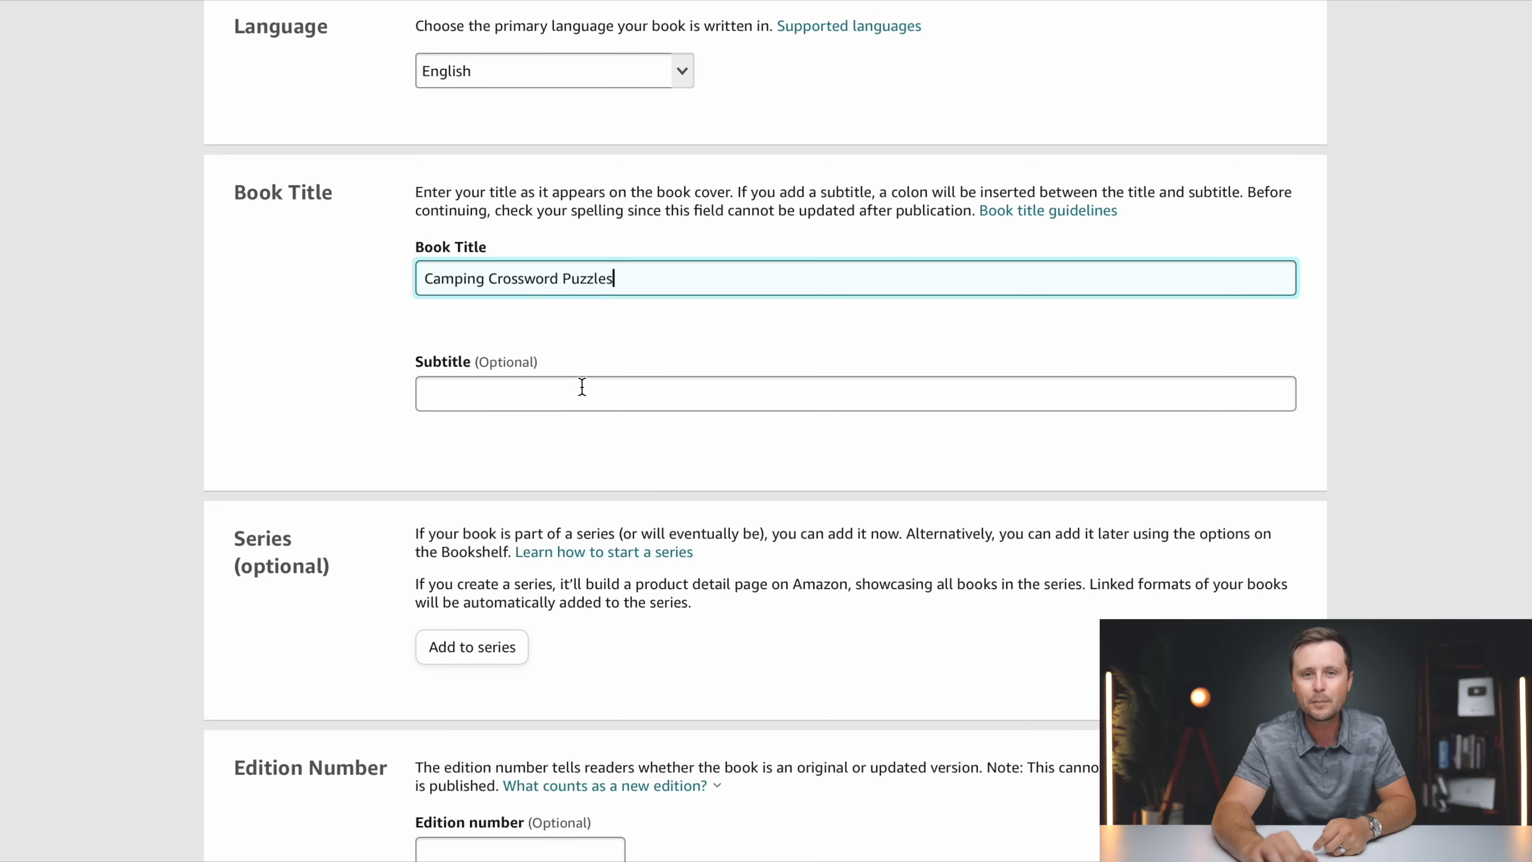
- Paste the subtitle "Crossword Puzzles with Easy to Read Print about X, X, X and More | 6x9 inches, 120 pages | 50+ Puzzles ... Gift for Vacations, Holidays and Relaxation"
left_click(452, 403)
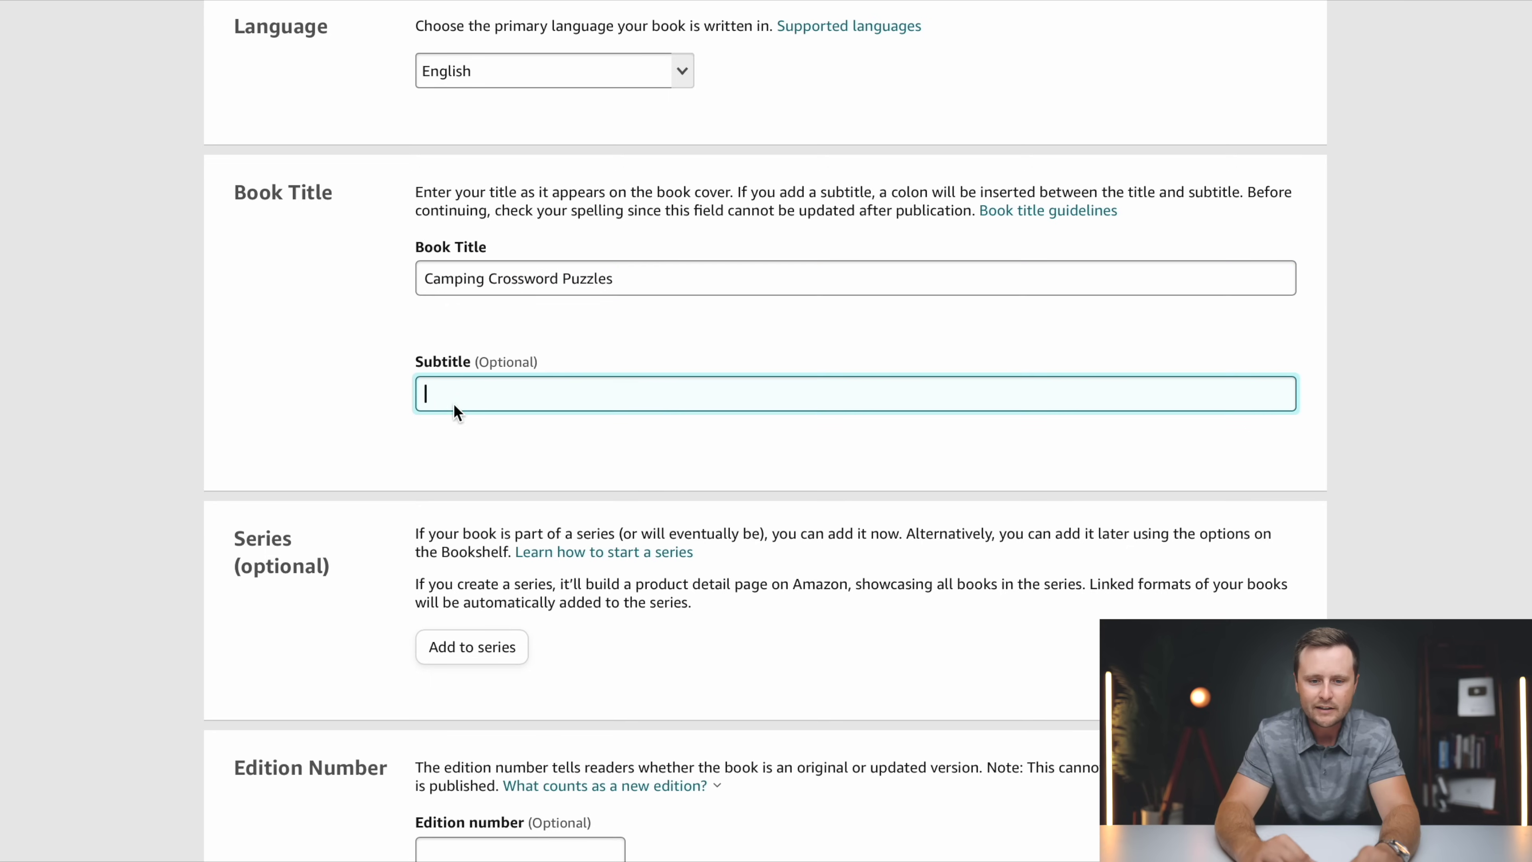
right_click(454, 399)
left_click(503, 468)
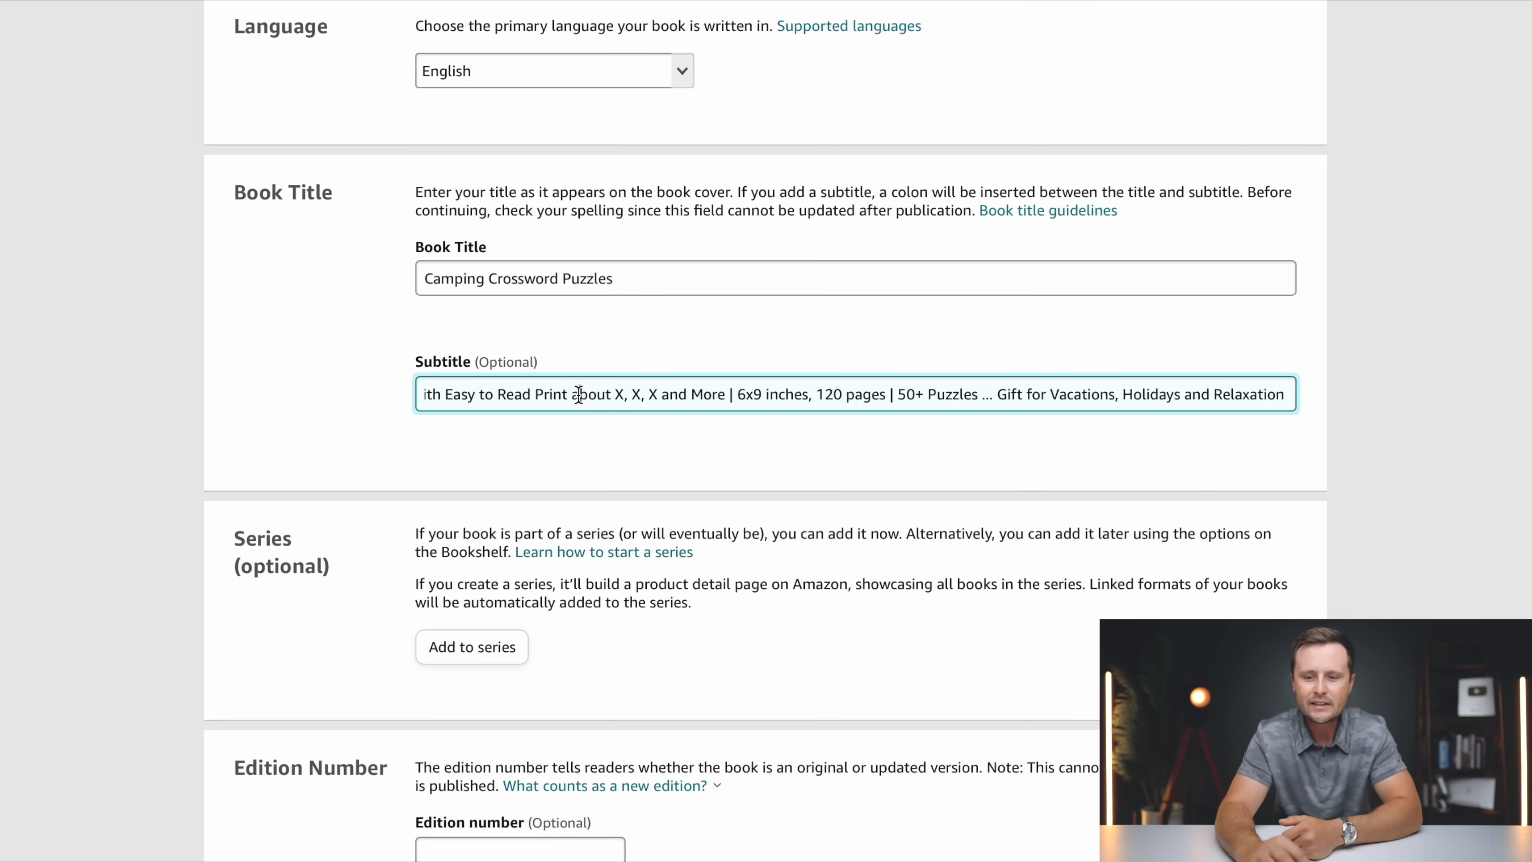
left_click_drag(633, 395, 369, 399)
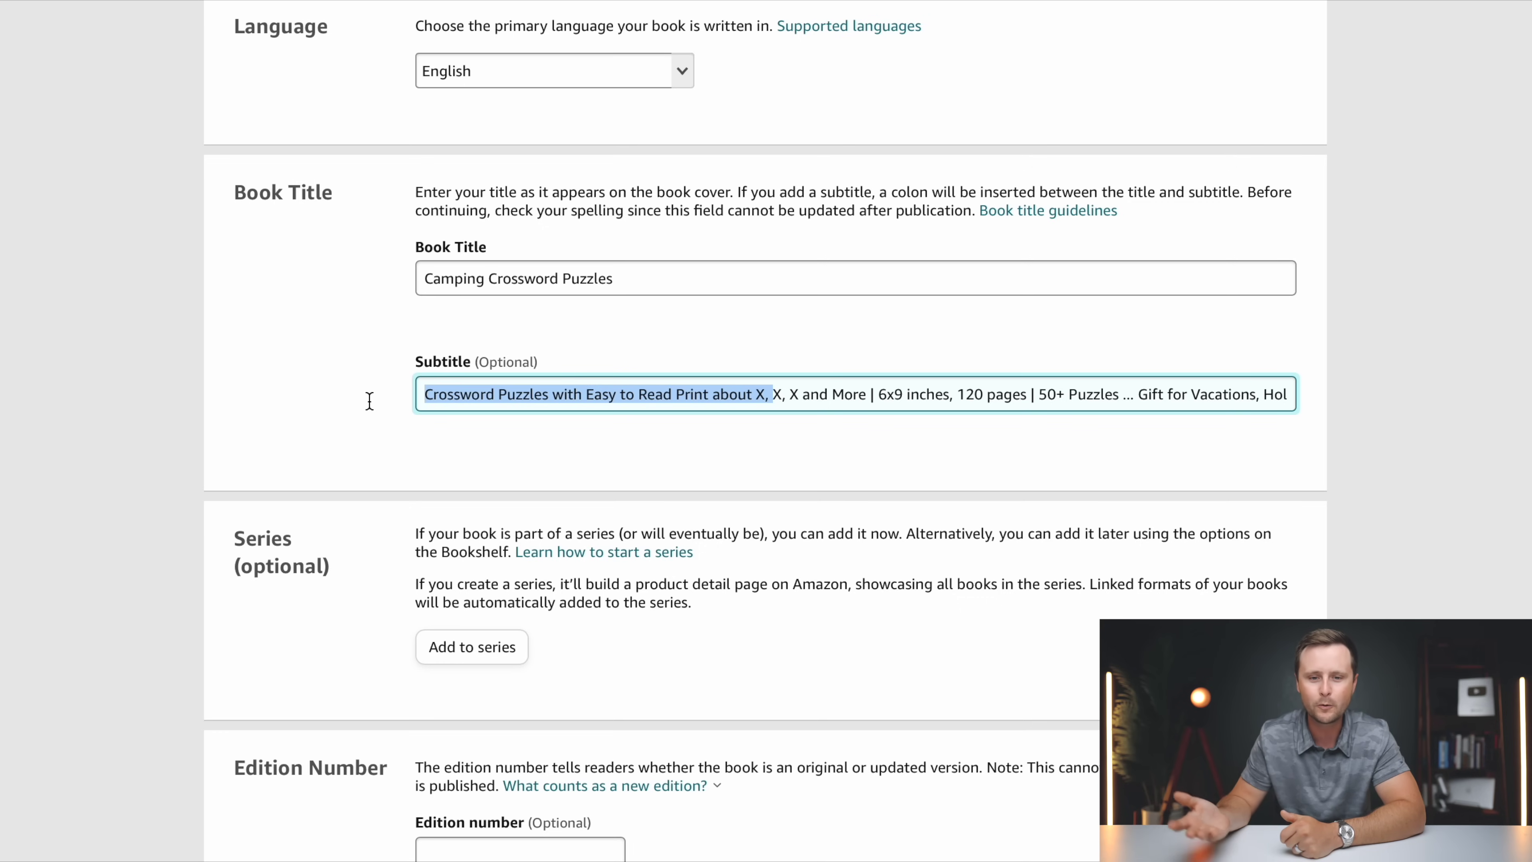
left_click(574, 396)
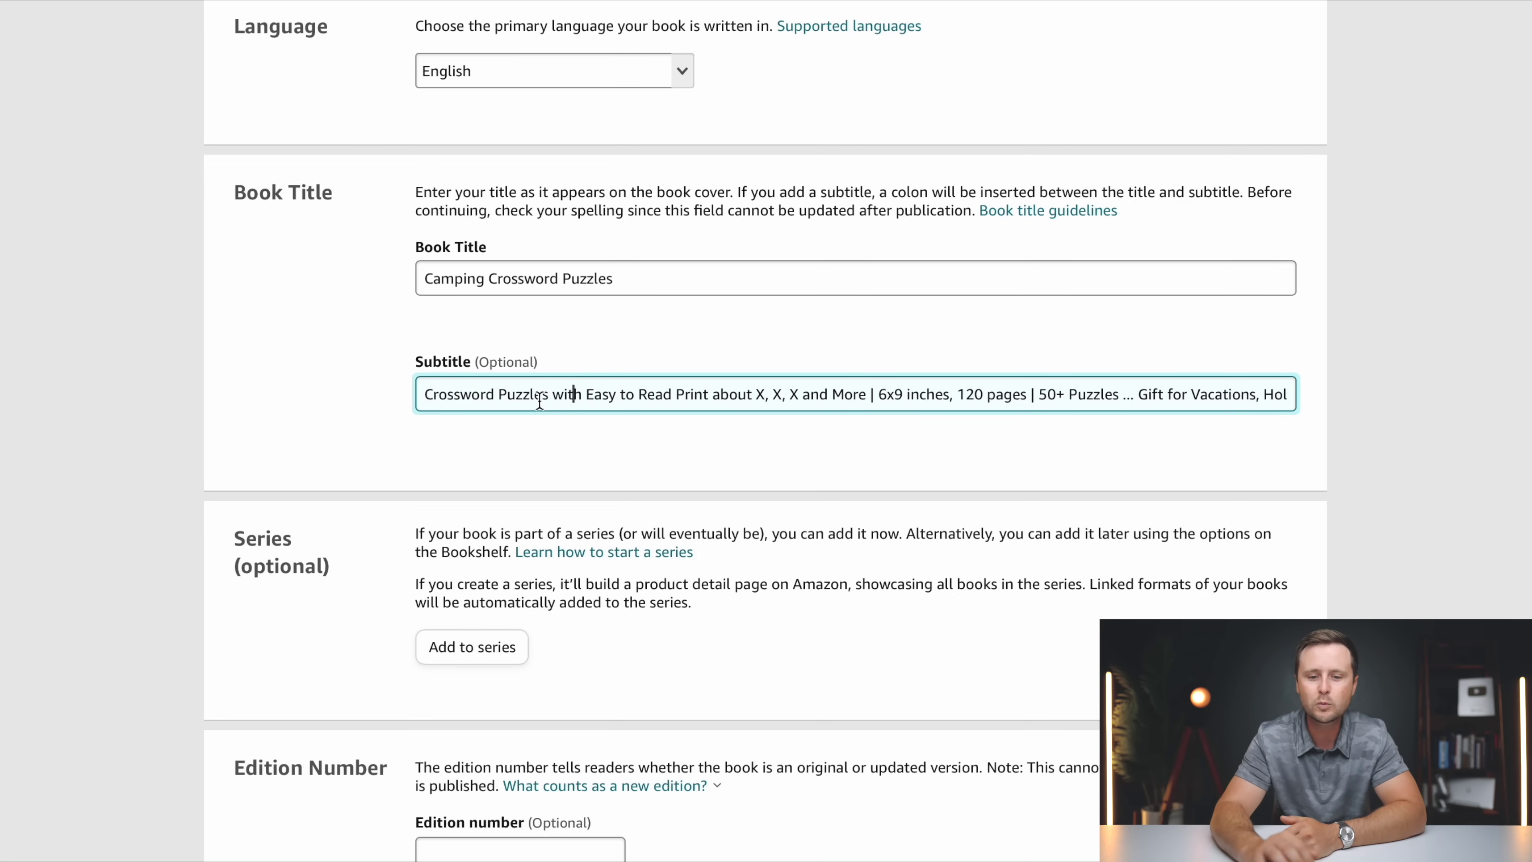
- Replace the three X placeholders in the subtitle with Camping, Wildlife and Outdoors
double_click(760, 394)
type("Camping")
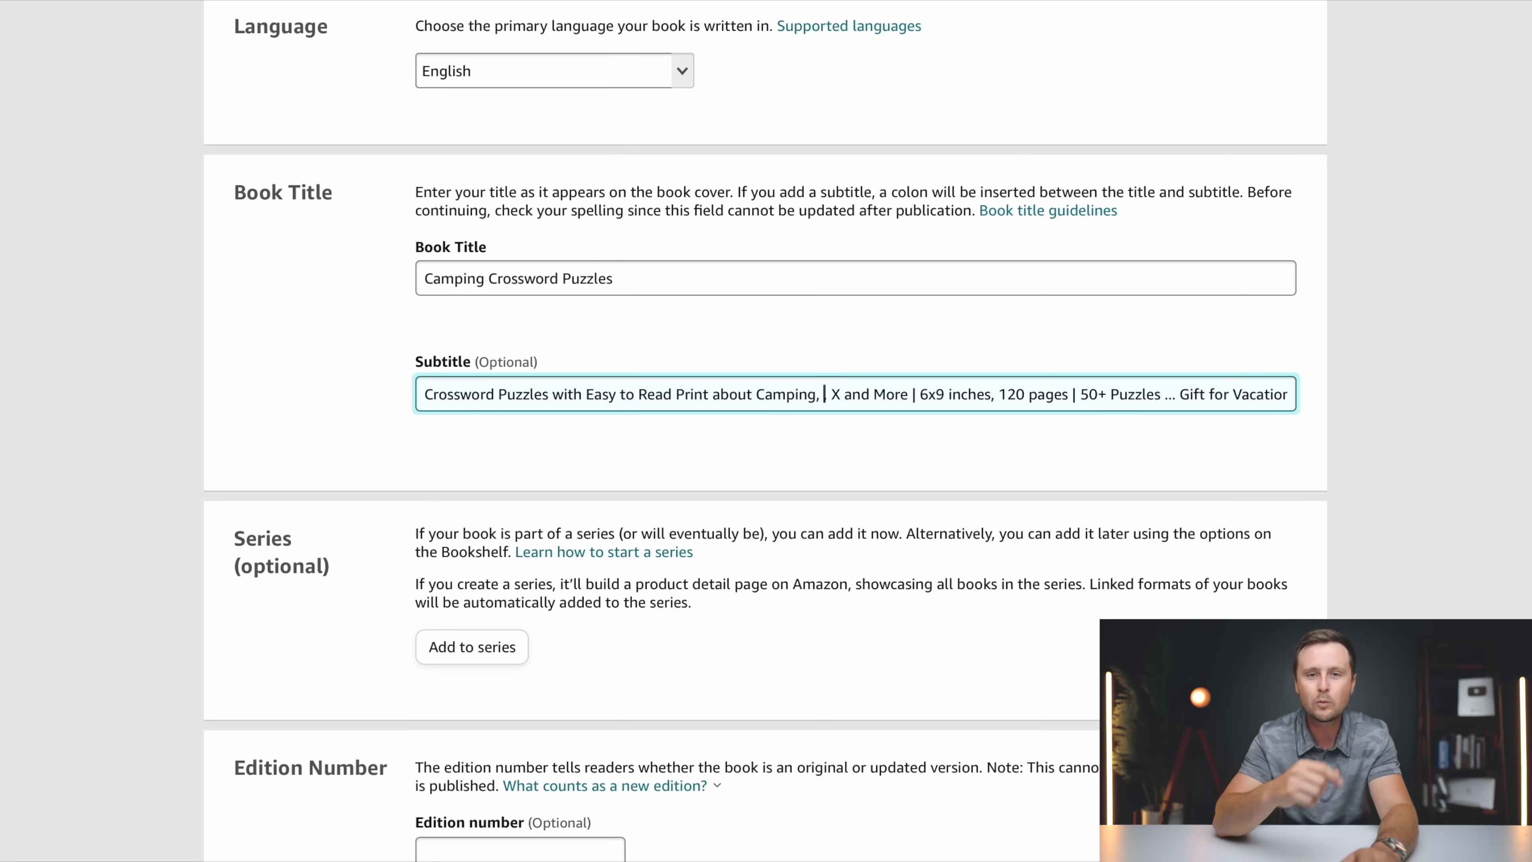
type("Wildlife,")
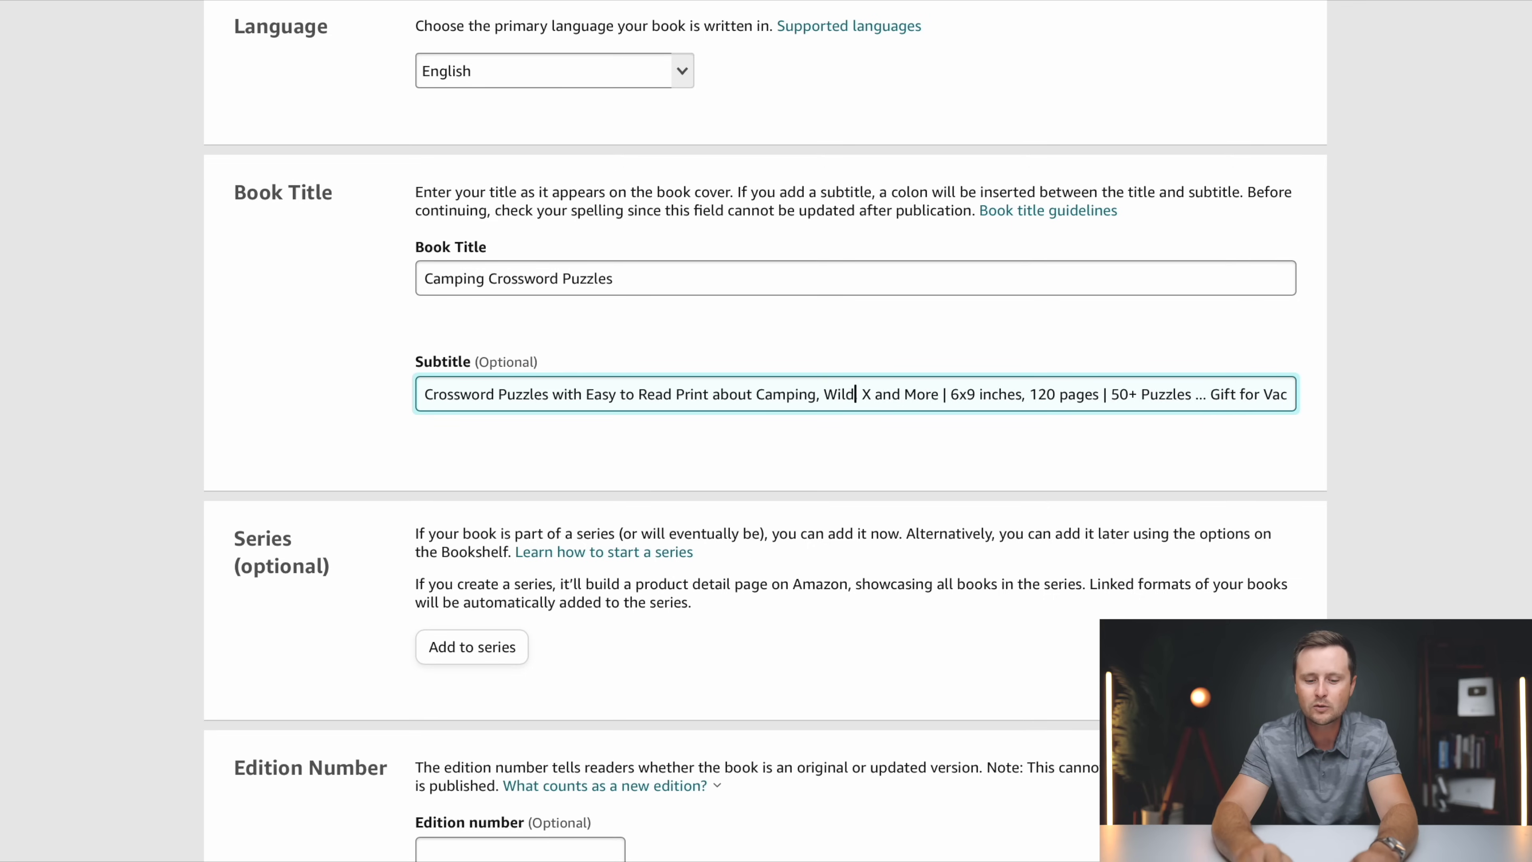
key("Delete")
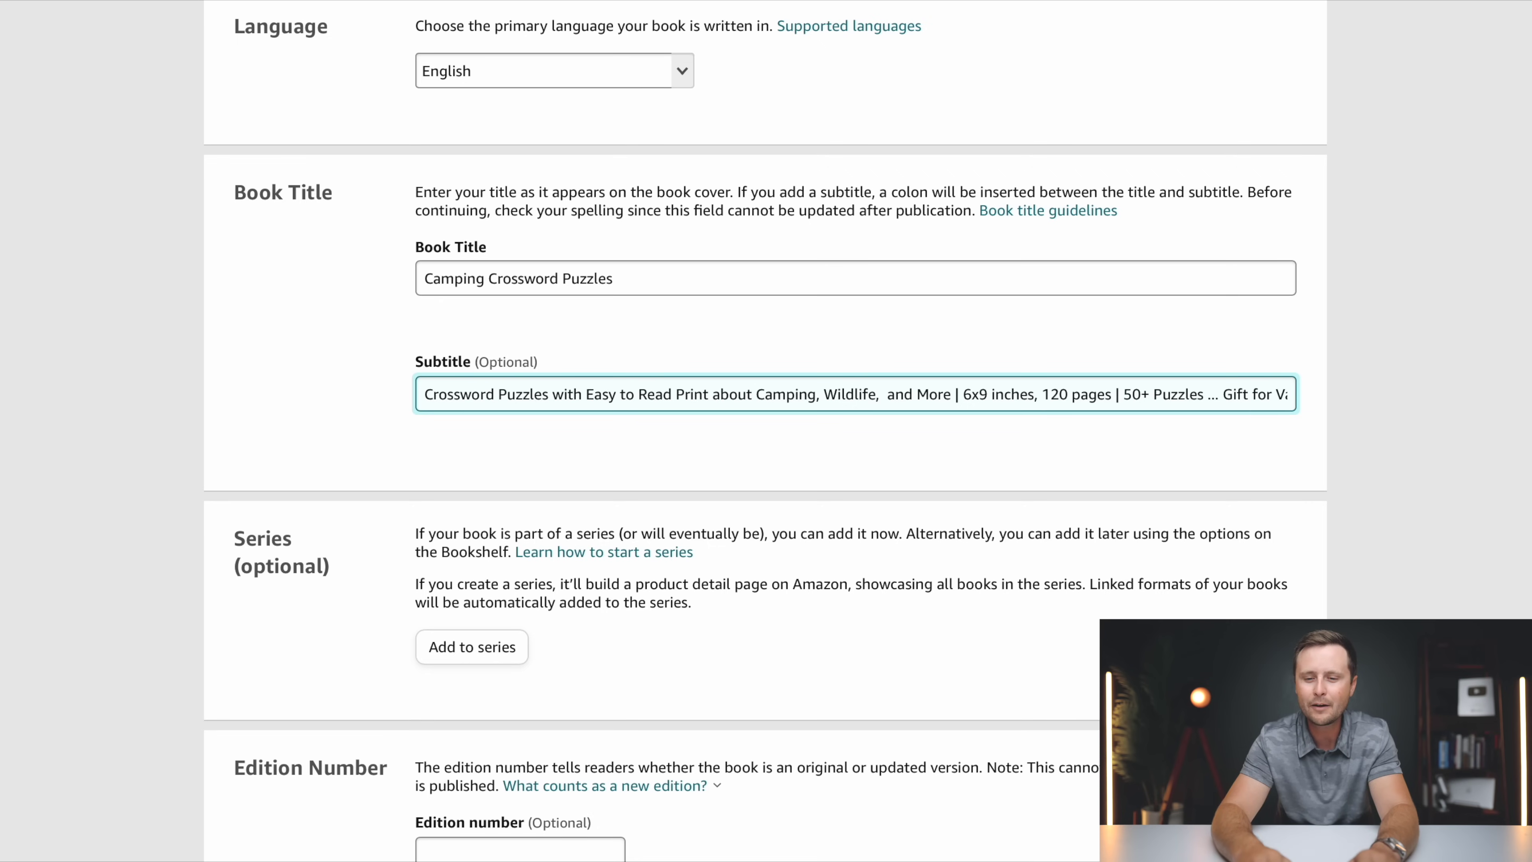
type("Outdoors")
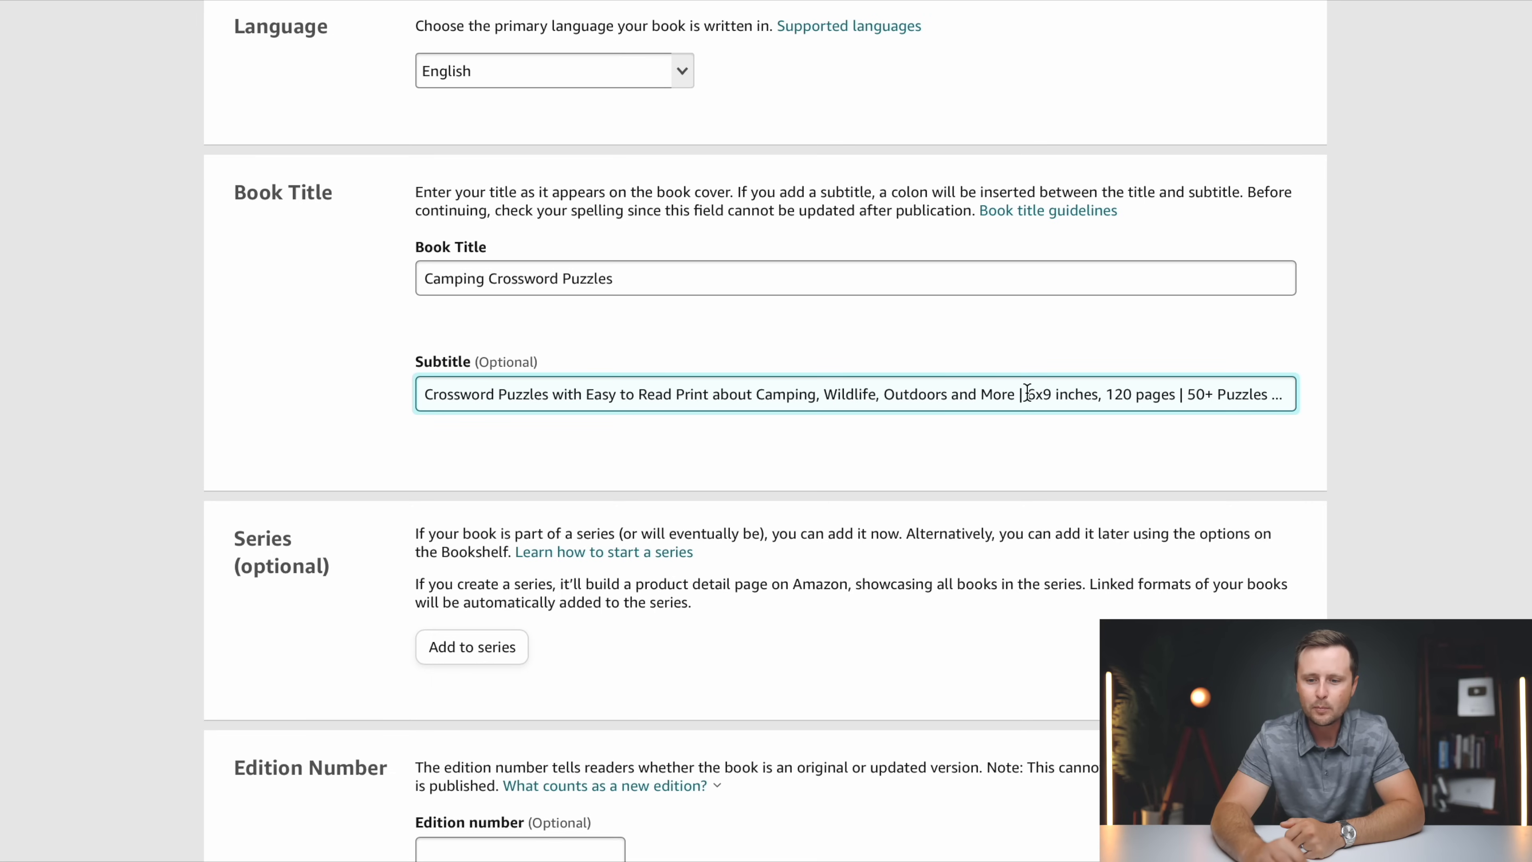
left_click_drag(1026, 396, 1290, 395)
left_click(1041, 398)
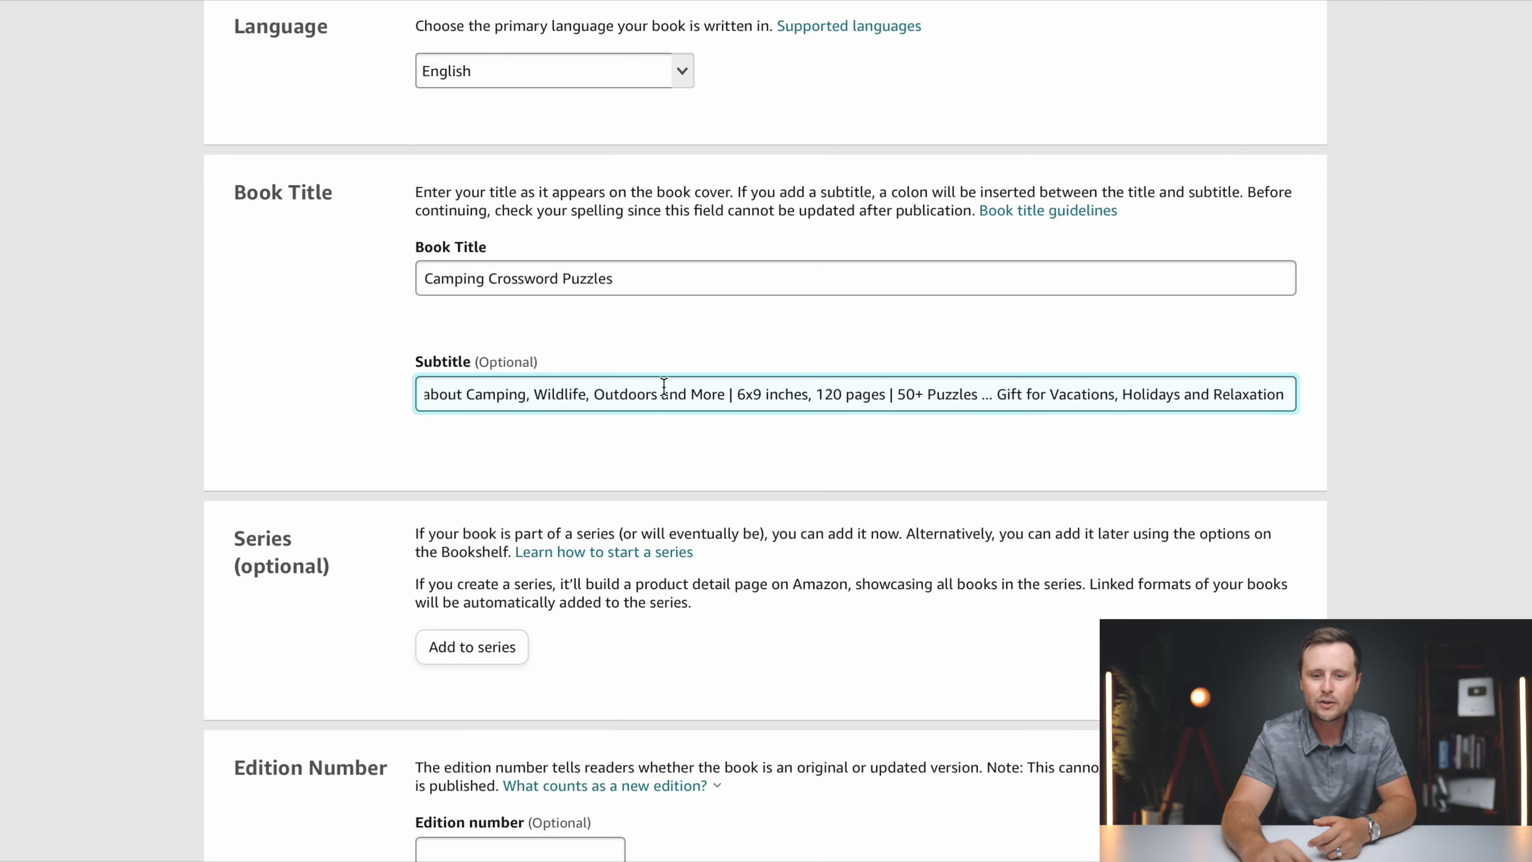
left_click_drag(457, 394, 394, 386)
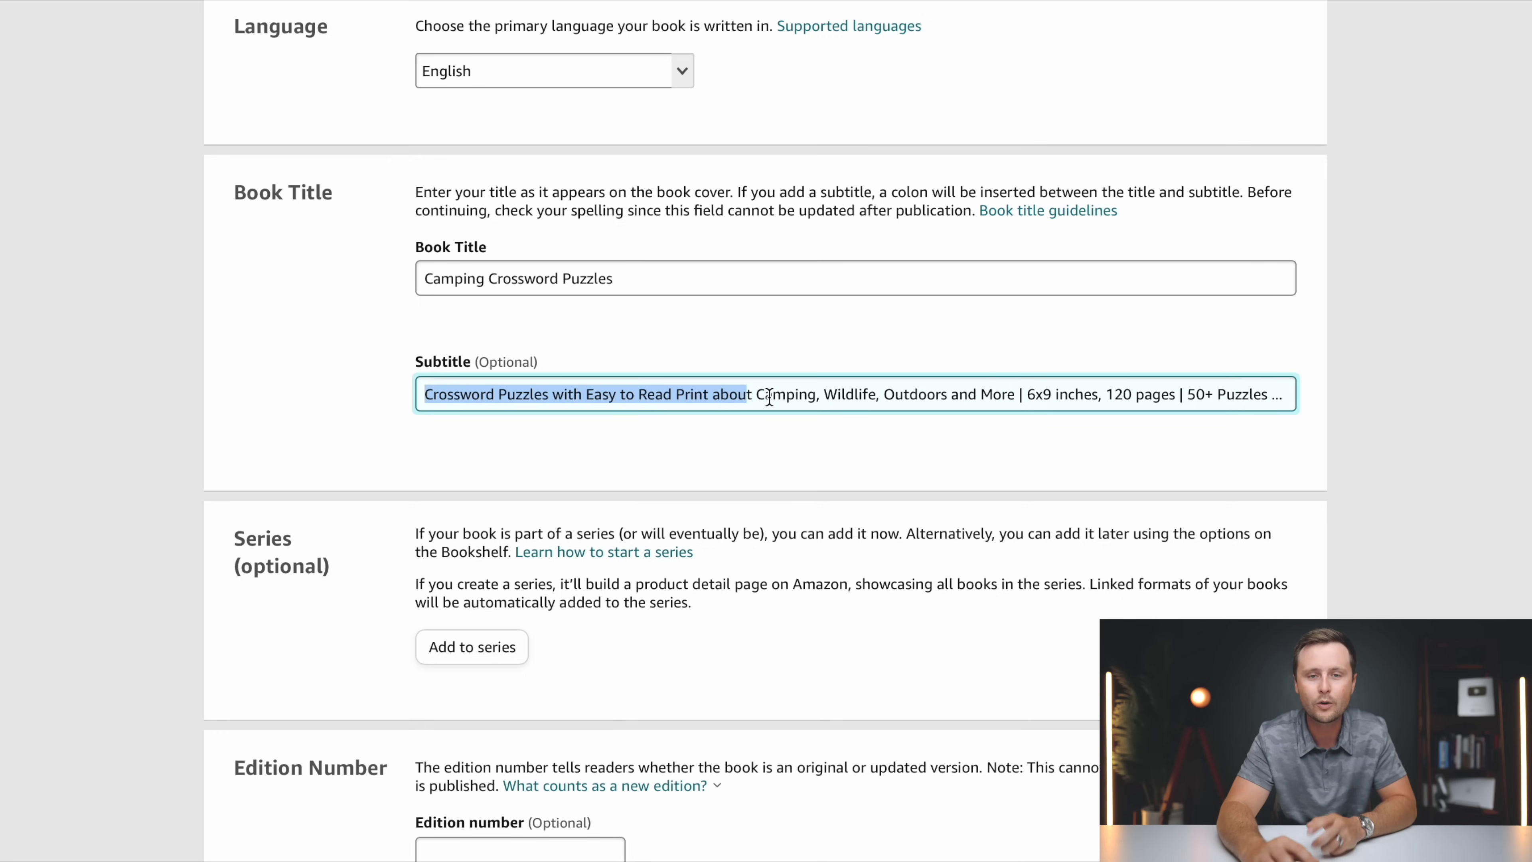
left_click(677, 384)
left_click_drag(677, 386, 1327, 398)
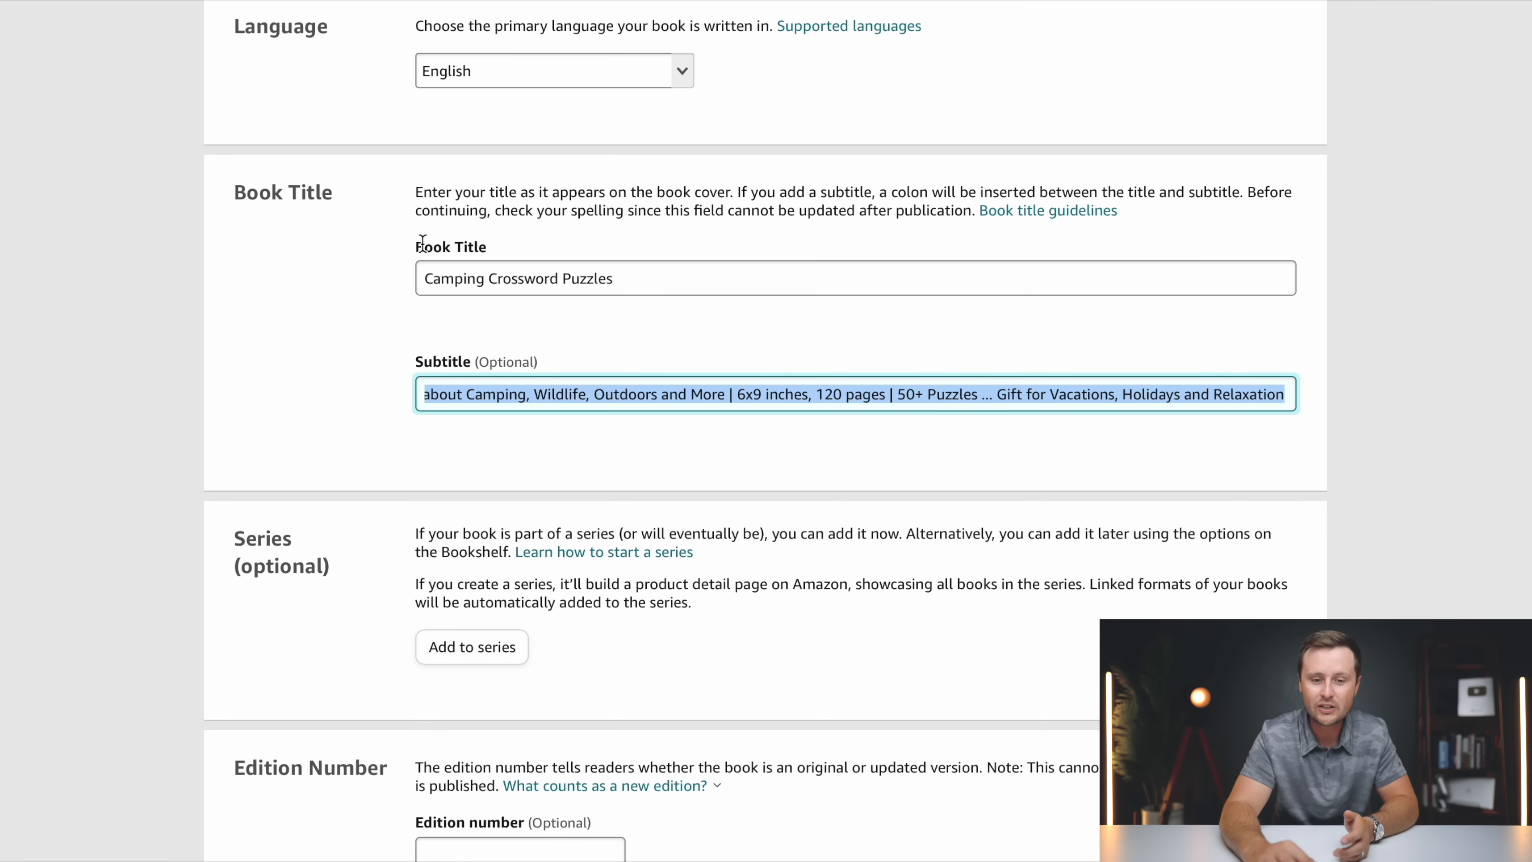
left_click(446, 372)
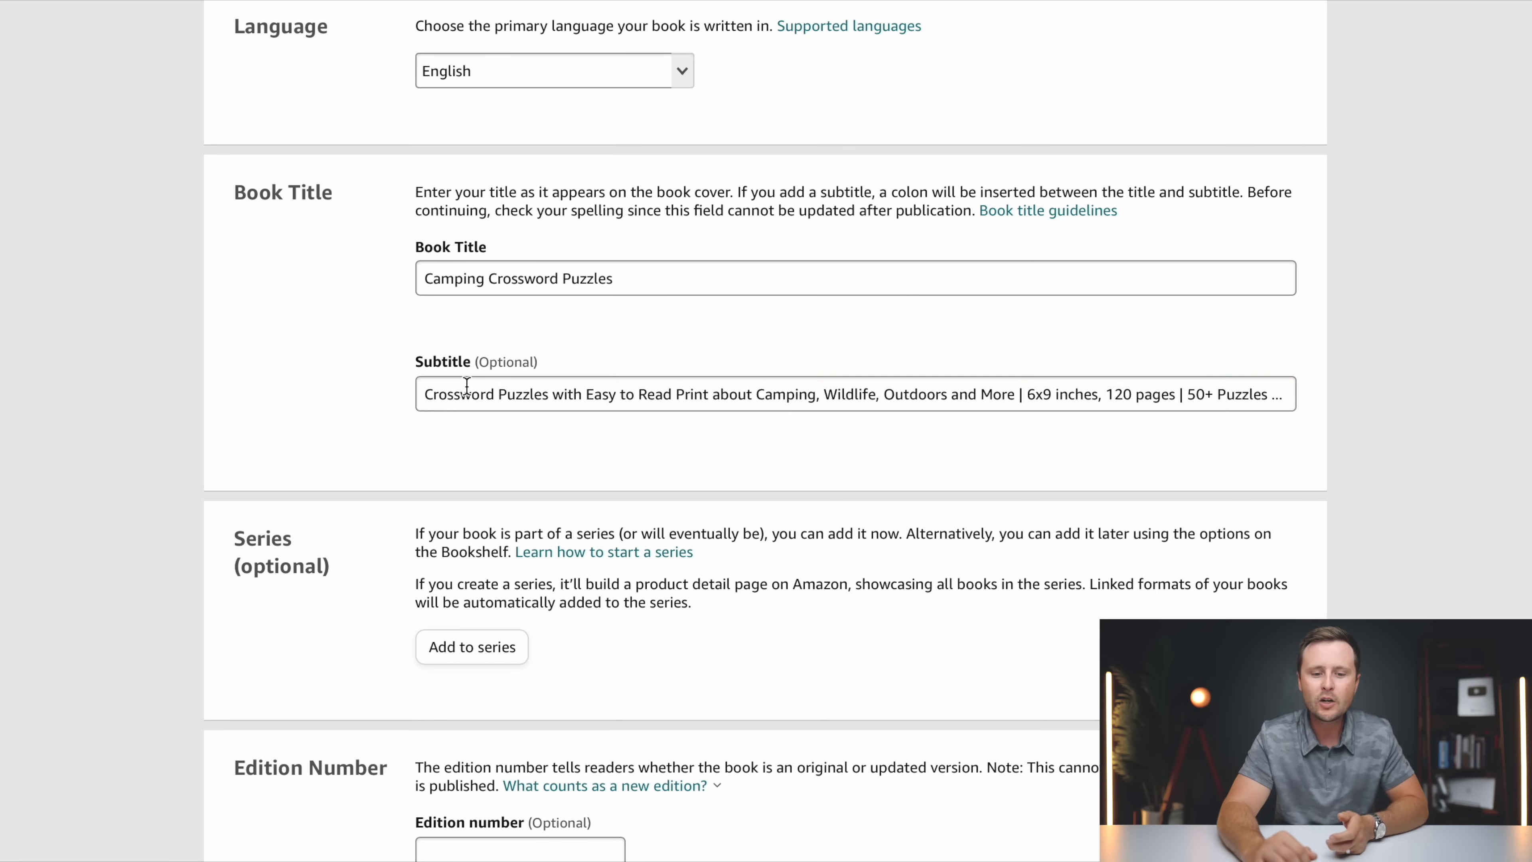
- Enter the primary author as the pen name "GG Puzzle Books", with GG as first name and Puzzle Books as last name
scroll(465, 384, "down", 3)
scroll(522, 412, "down", 3)
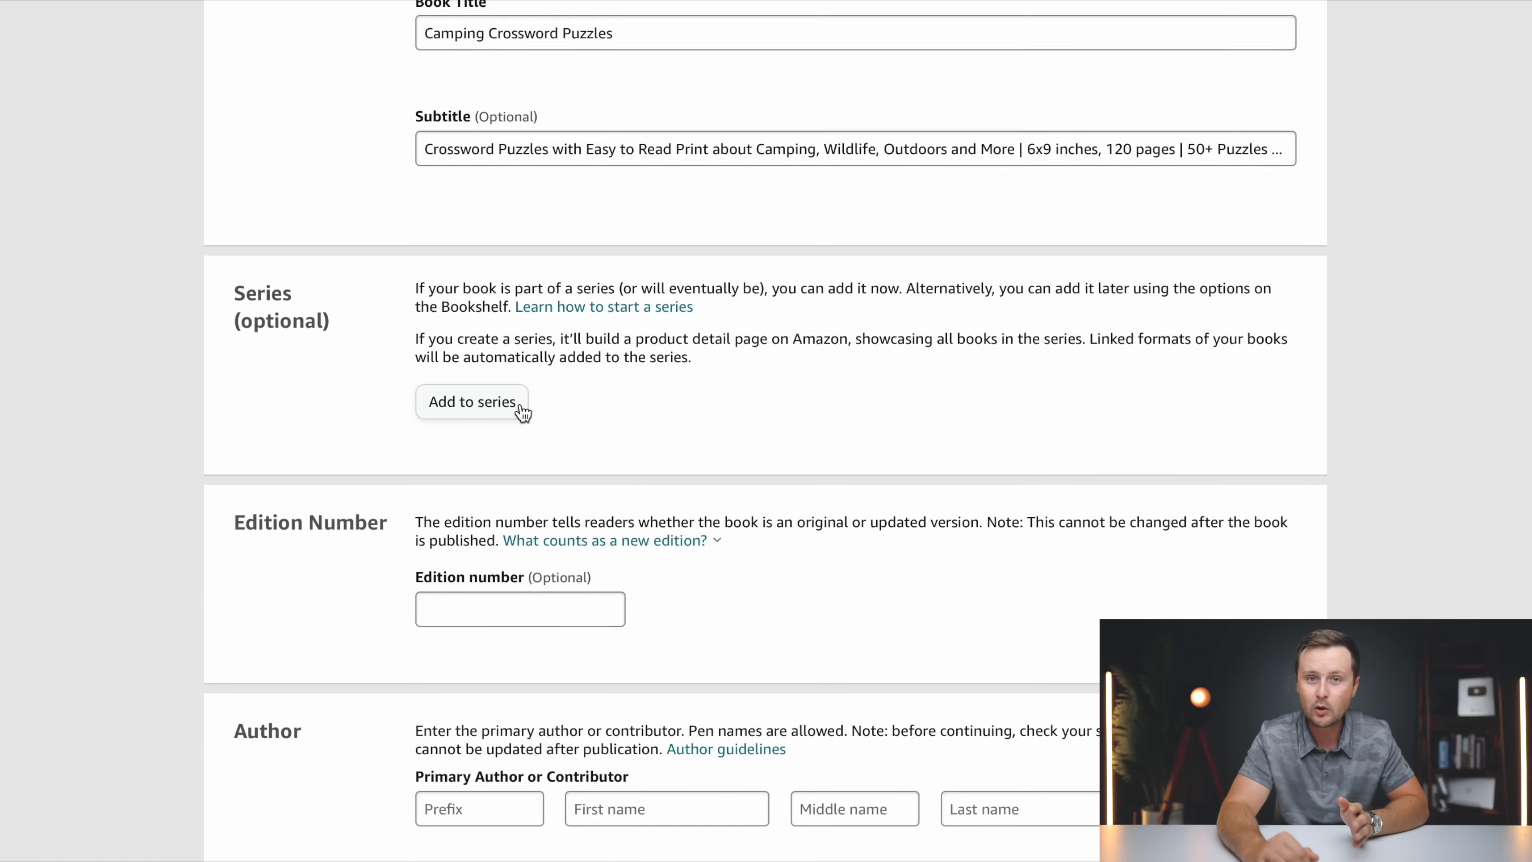
scroll(294, 347, "down", 4)
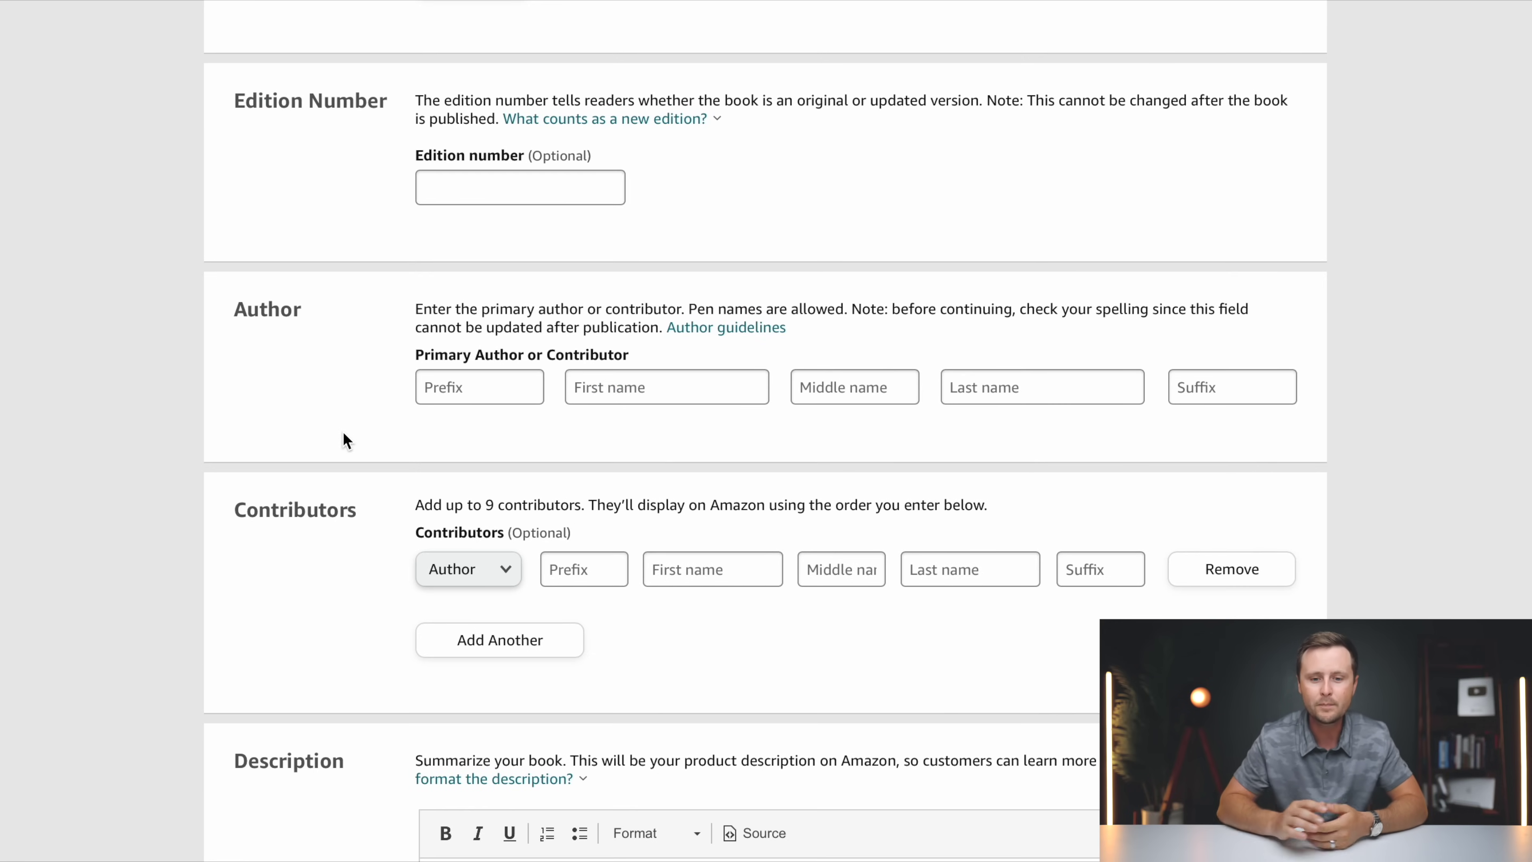
scroll(344, 435, "down", 1)
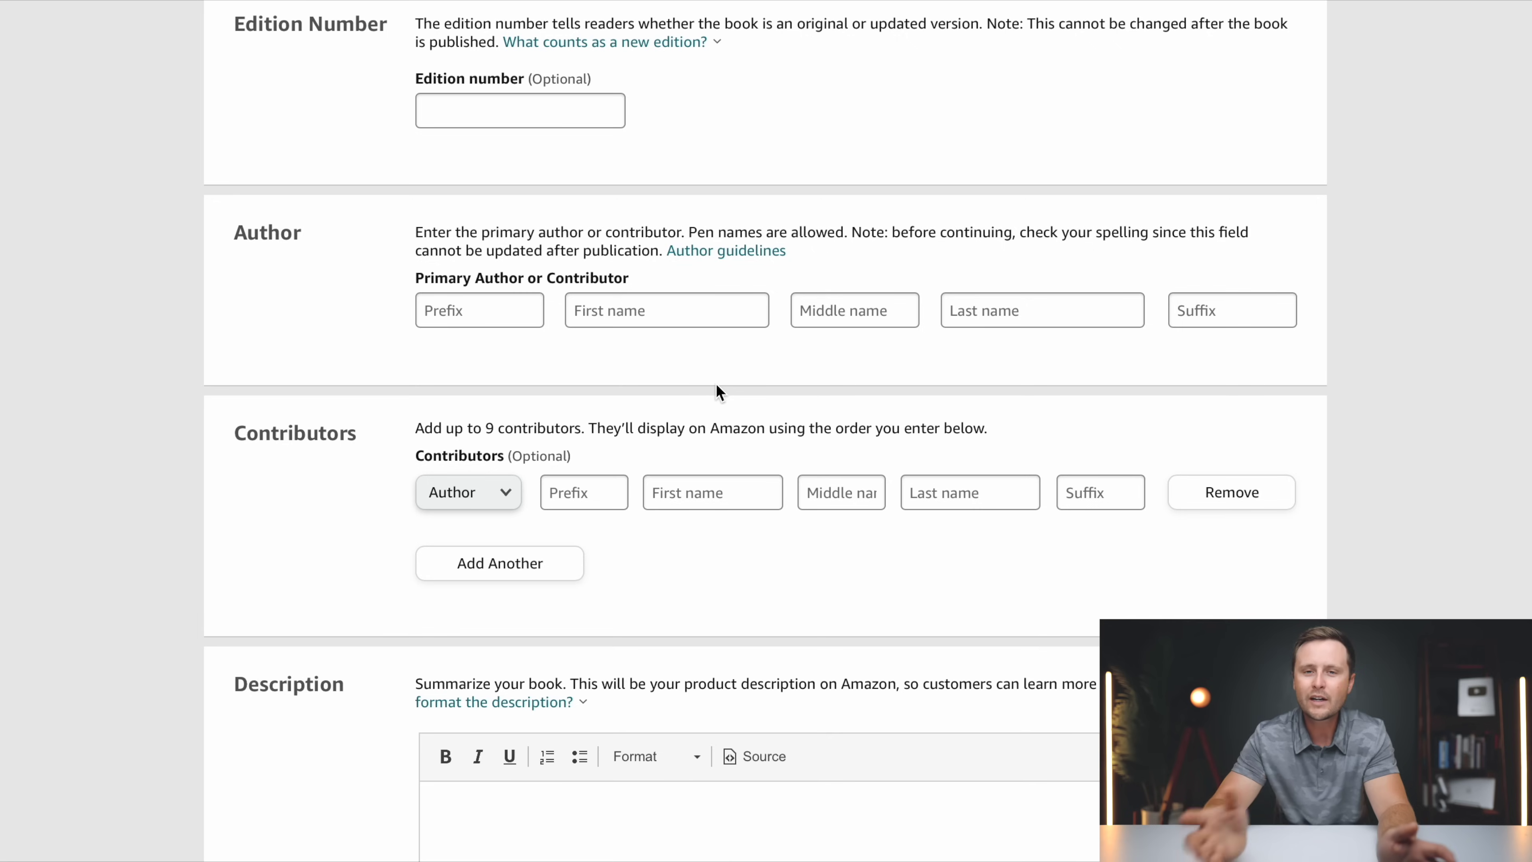
left_click(676, 318)
type("GG")
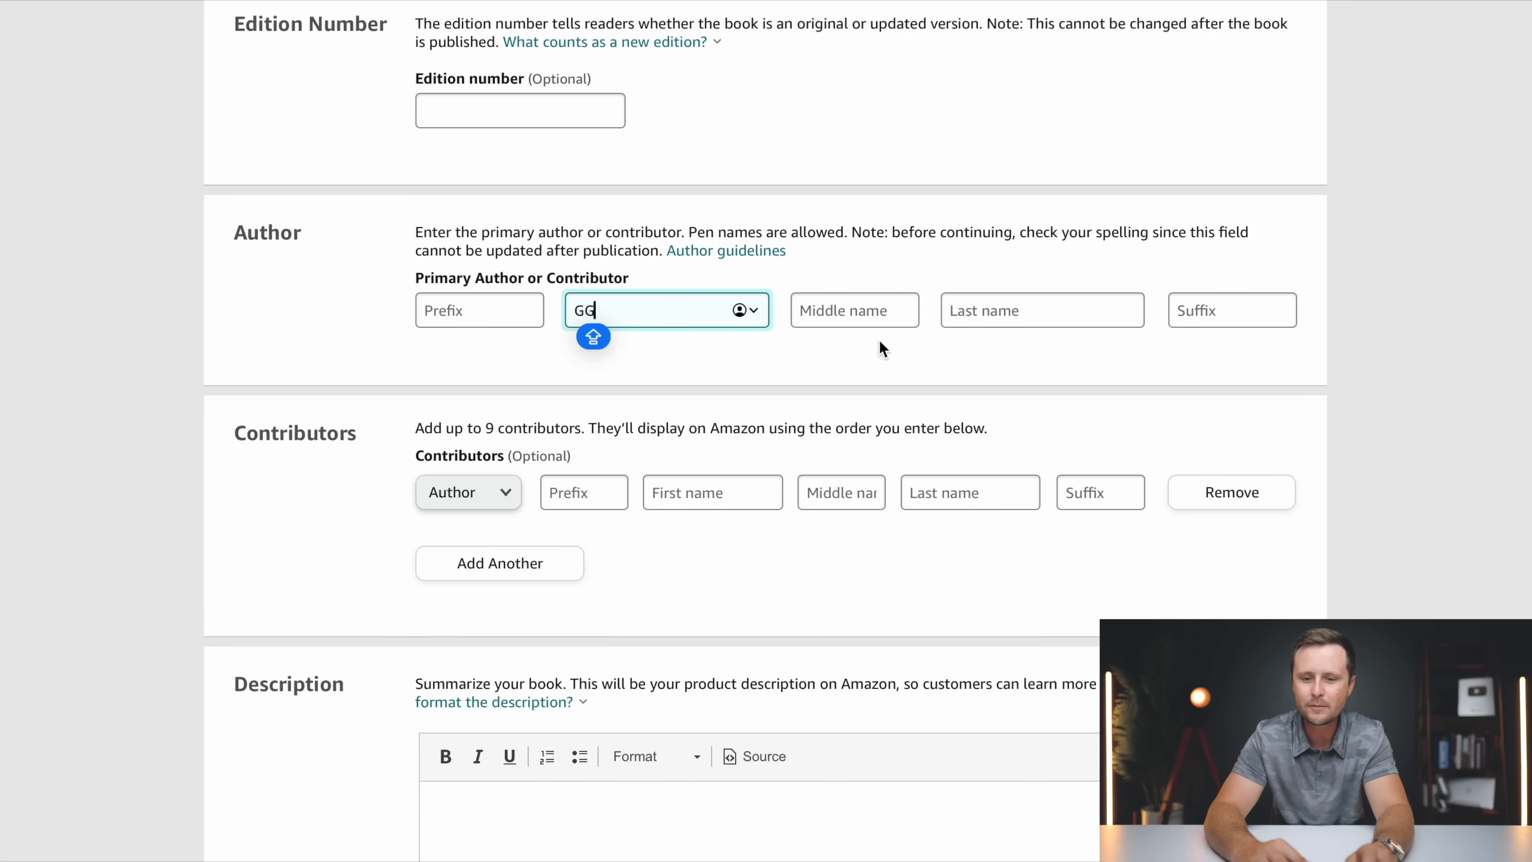
left_click(965, 310)
type("Puzzle Books")
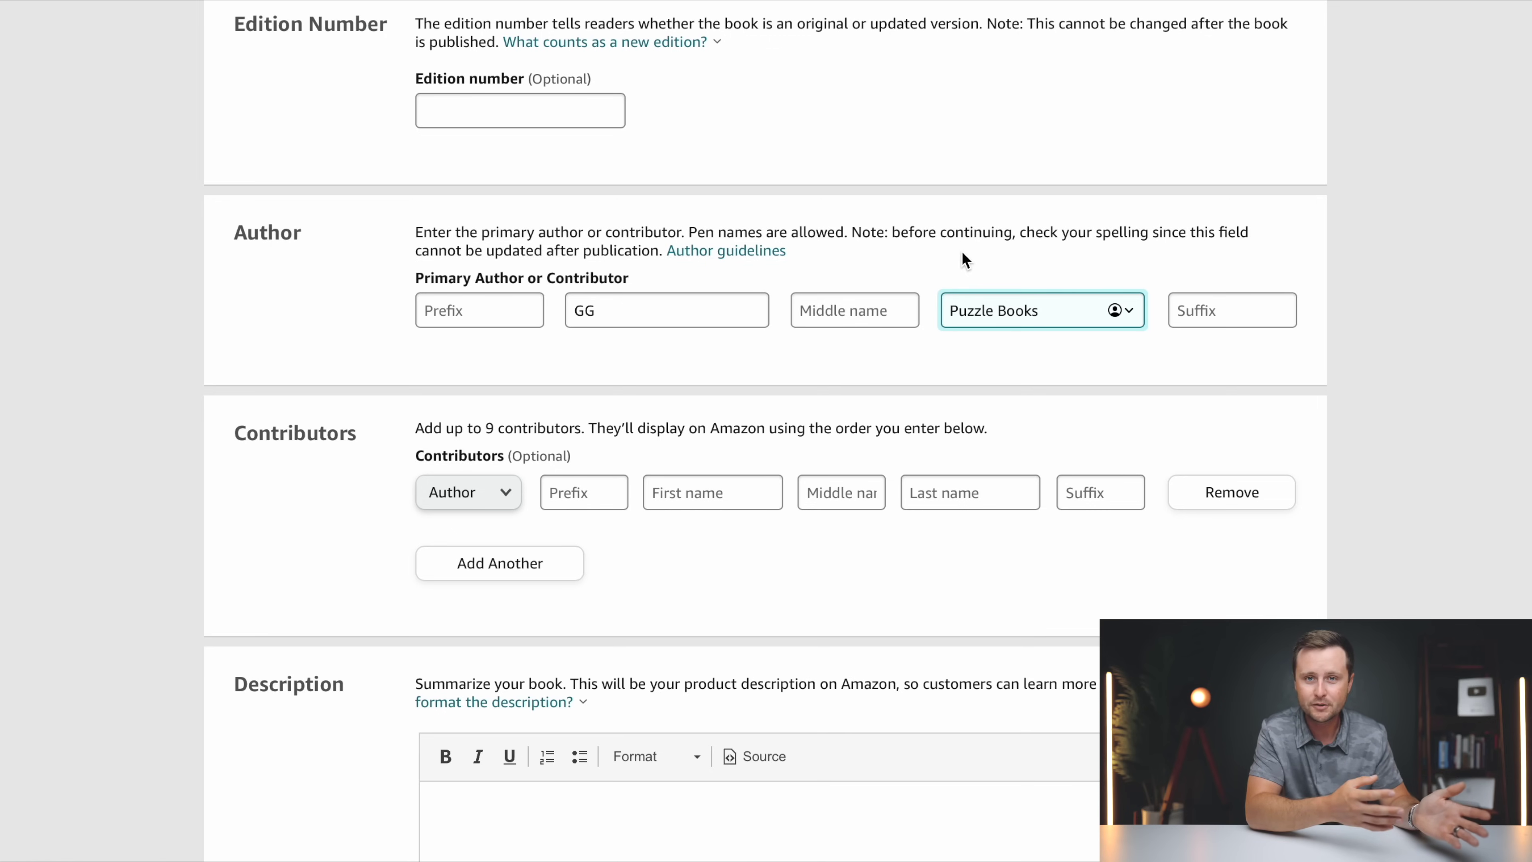
- Switch to ChatGPT, start a new chat and ask "what are the benefits of a camping crossword puzzle book?"
scroll(961, 251, "down", 2)
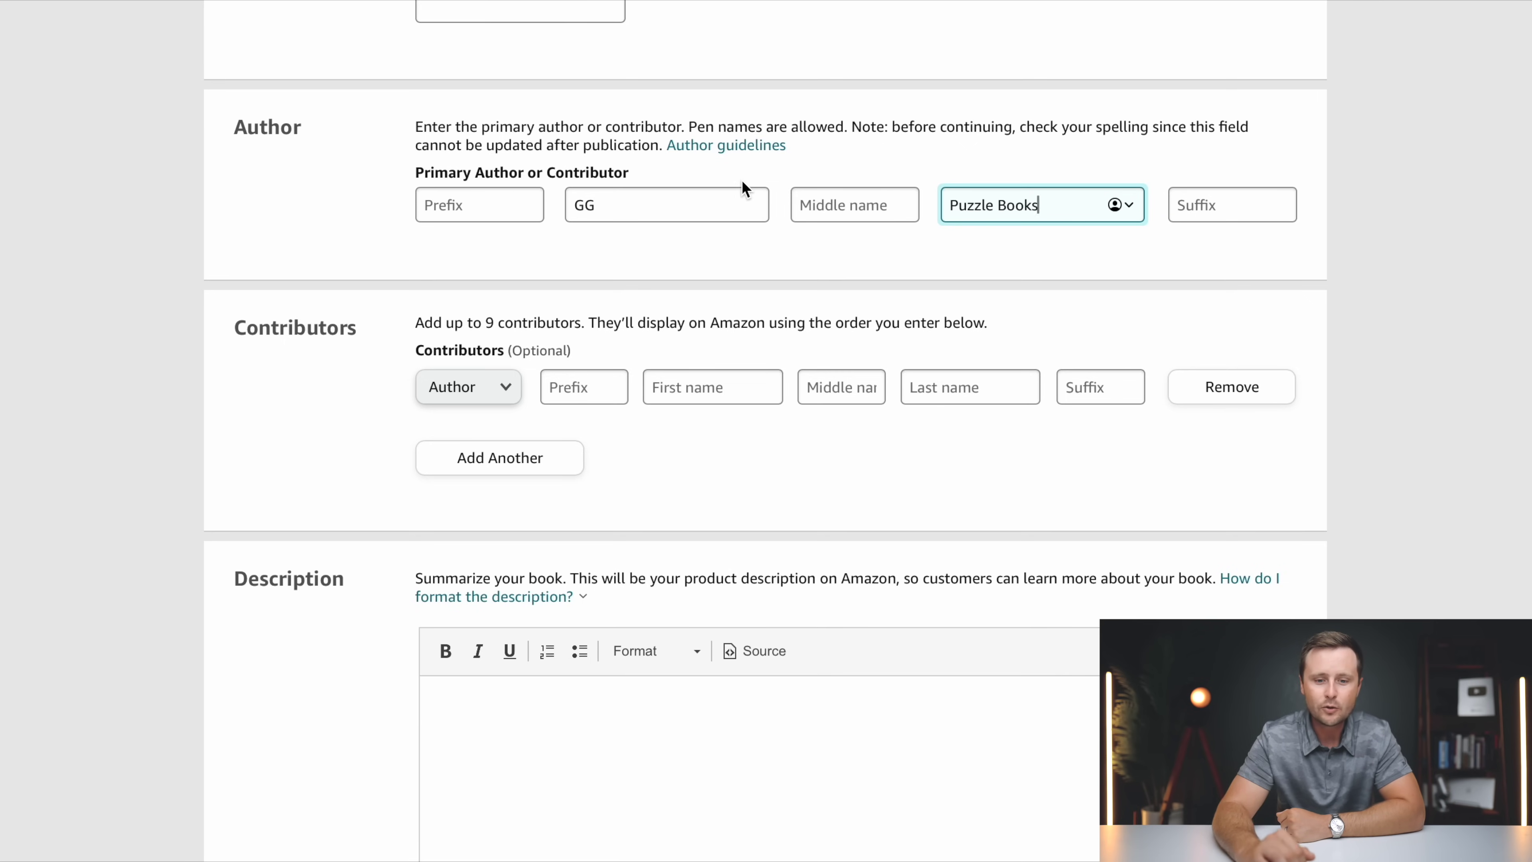
scroll(742, 181, "down", 5)
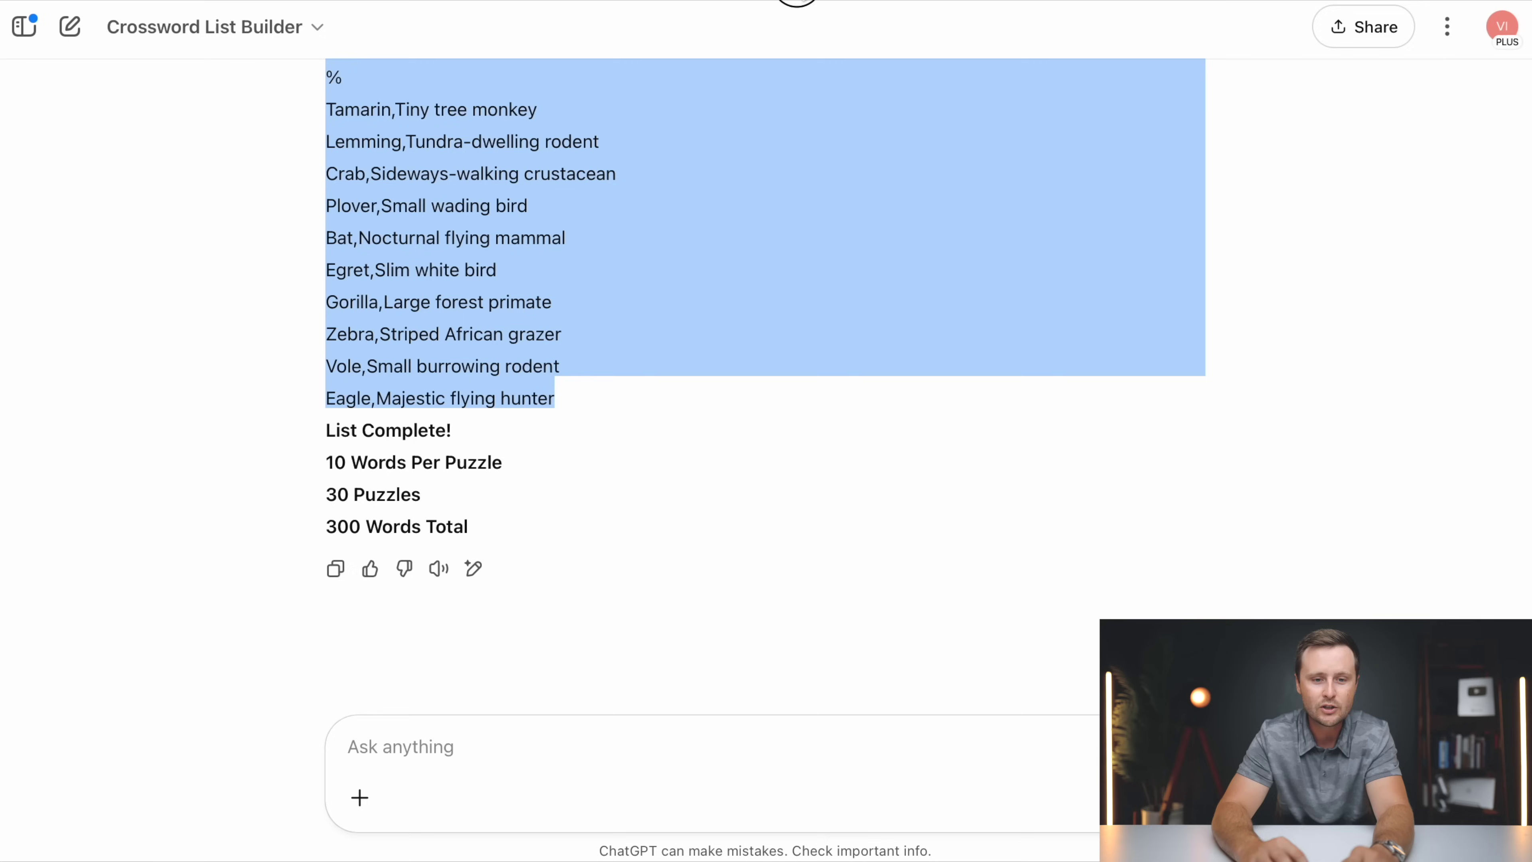
left_click(84, 30)
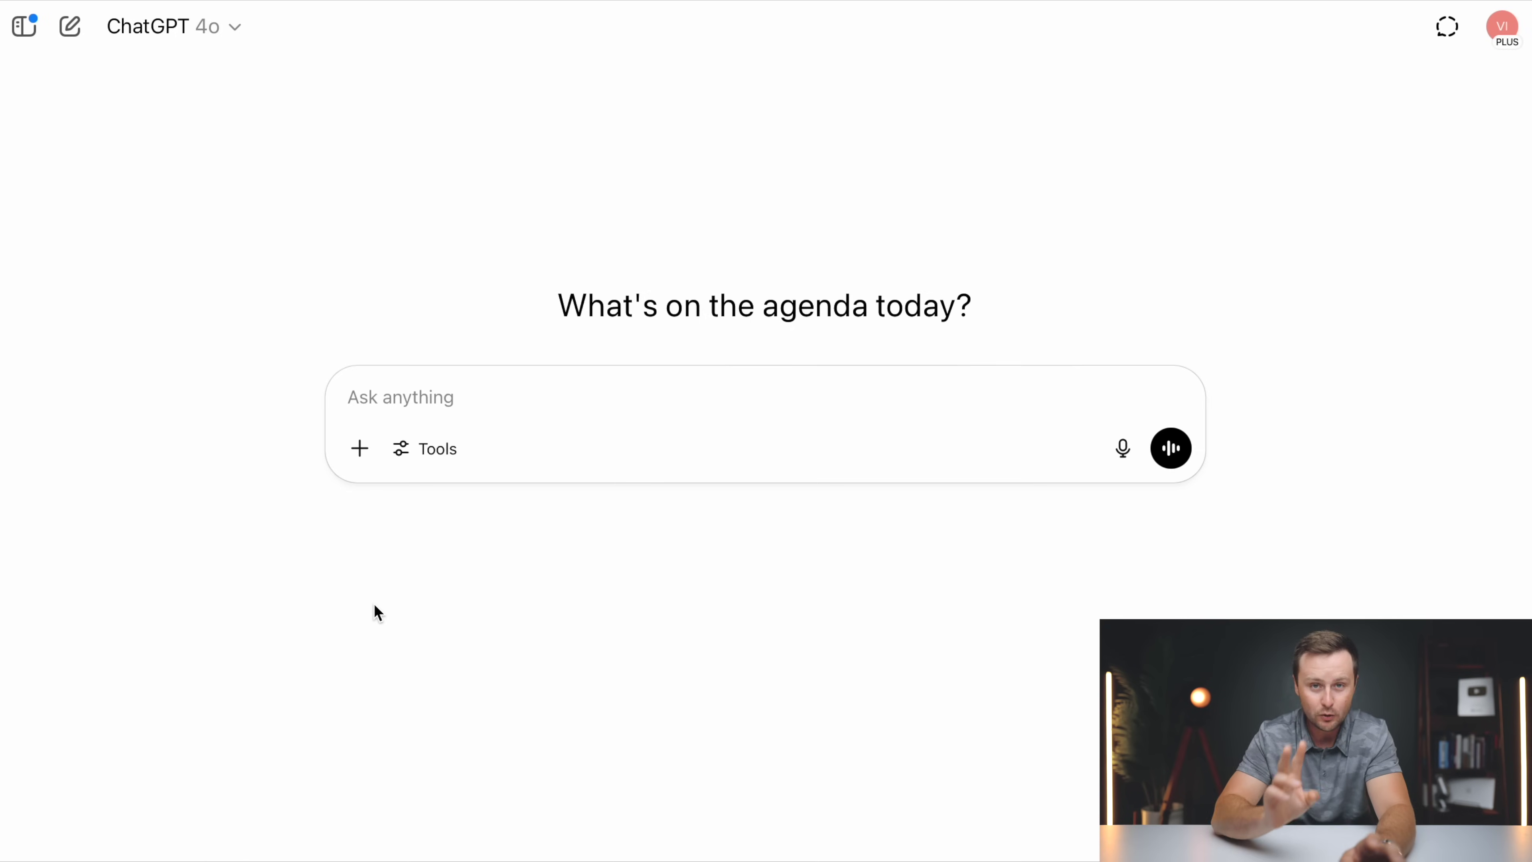
type("w")
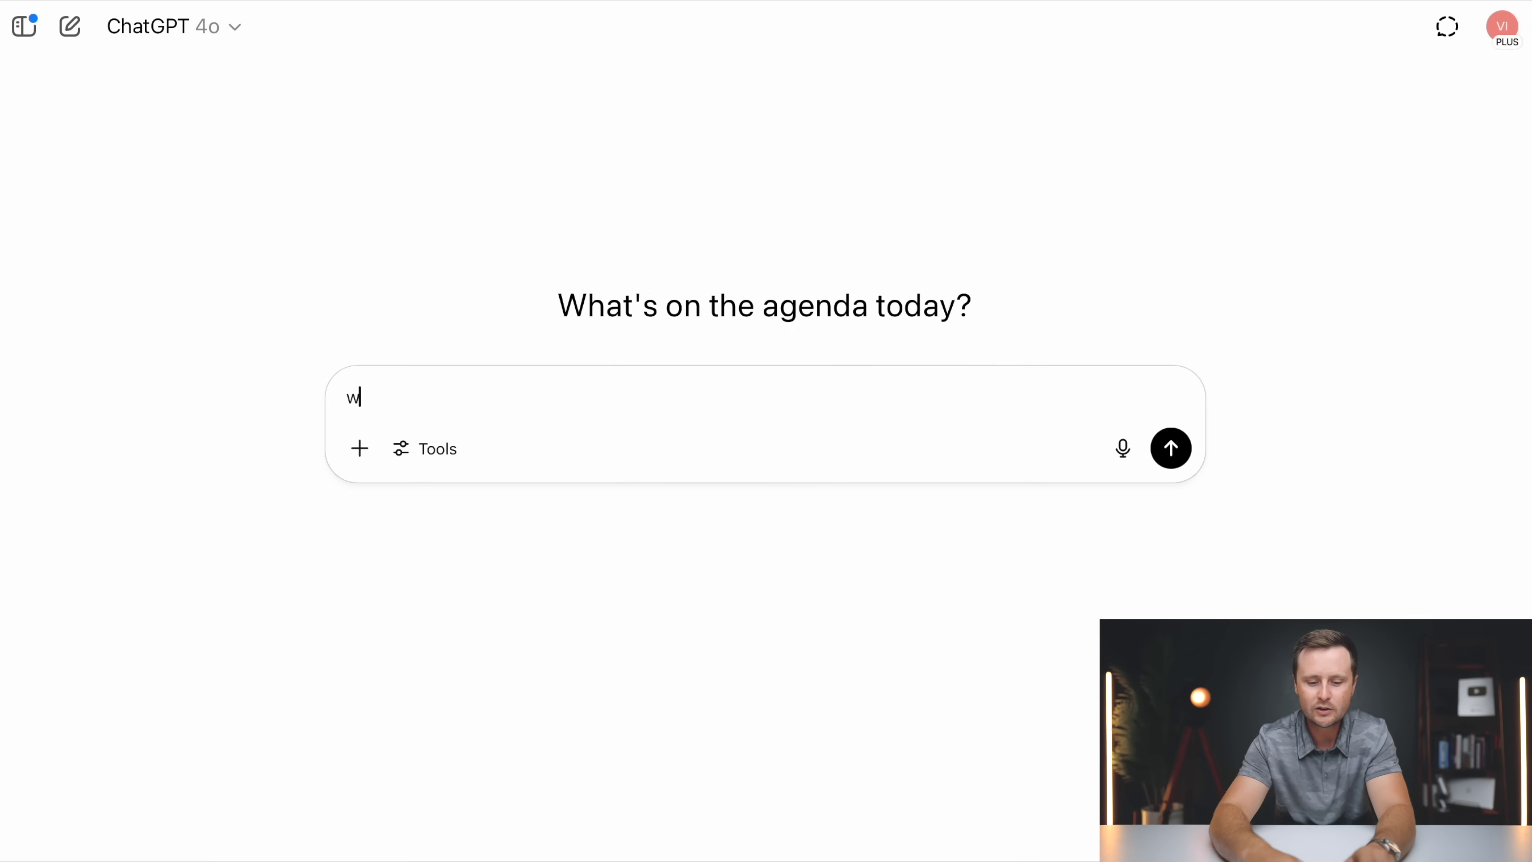
type("hat are the benefits of a ")
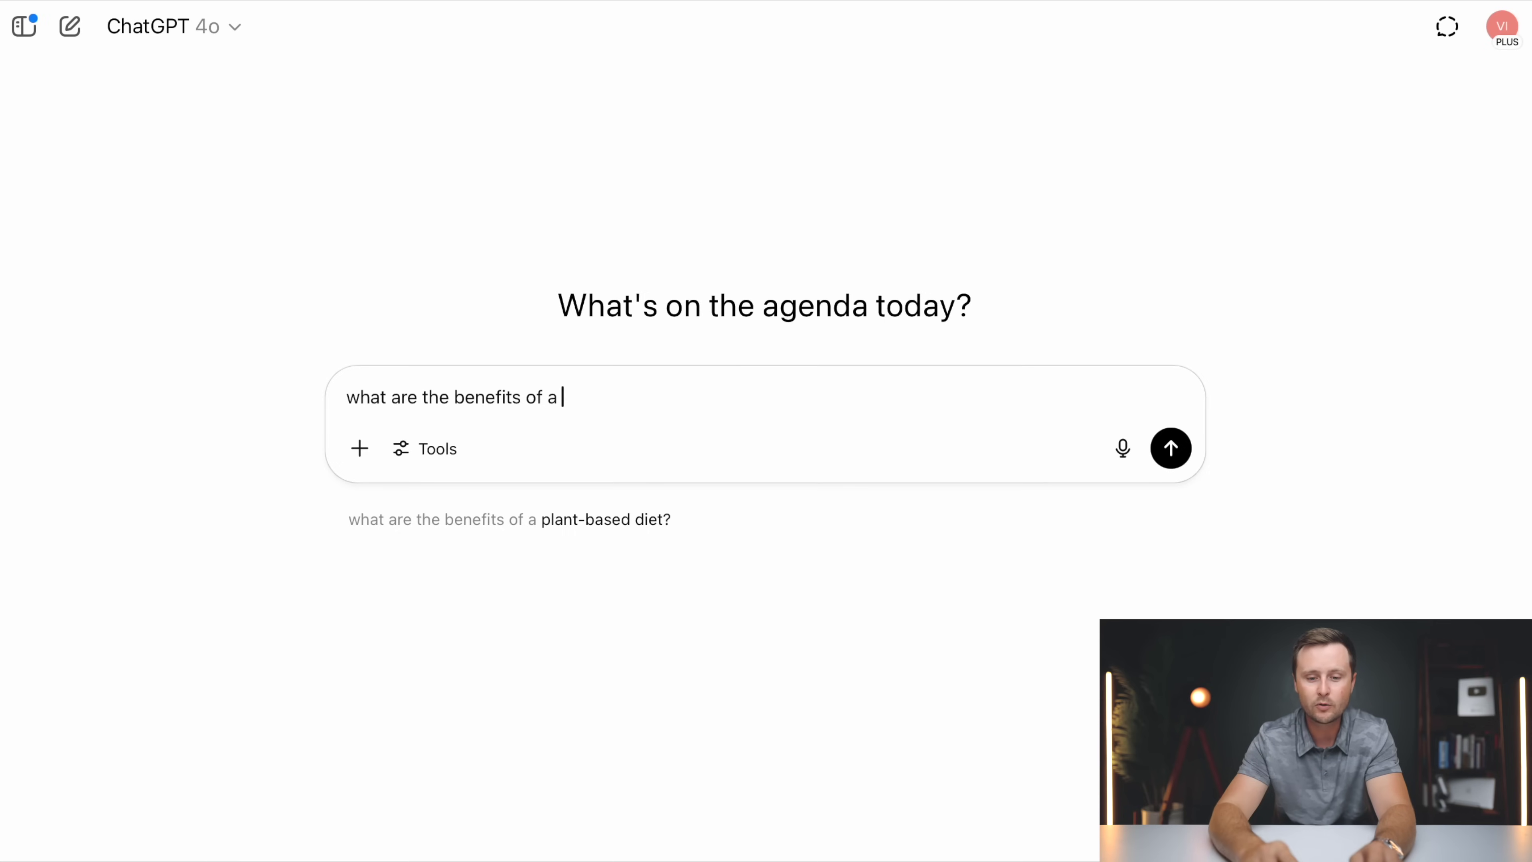
type("camping cross")
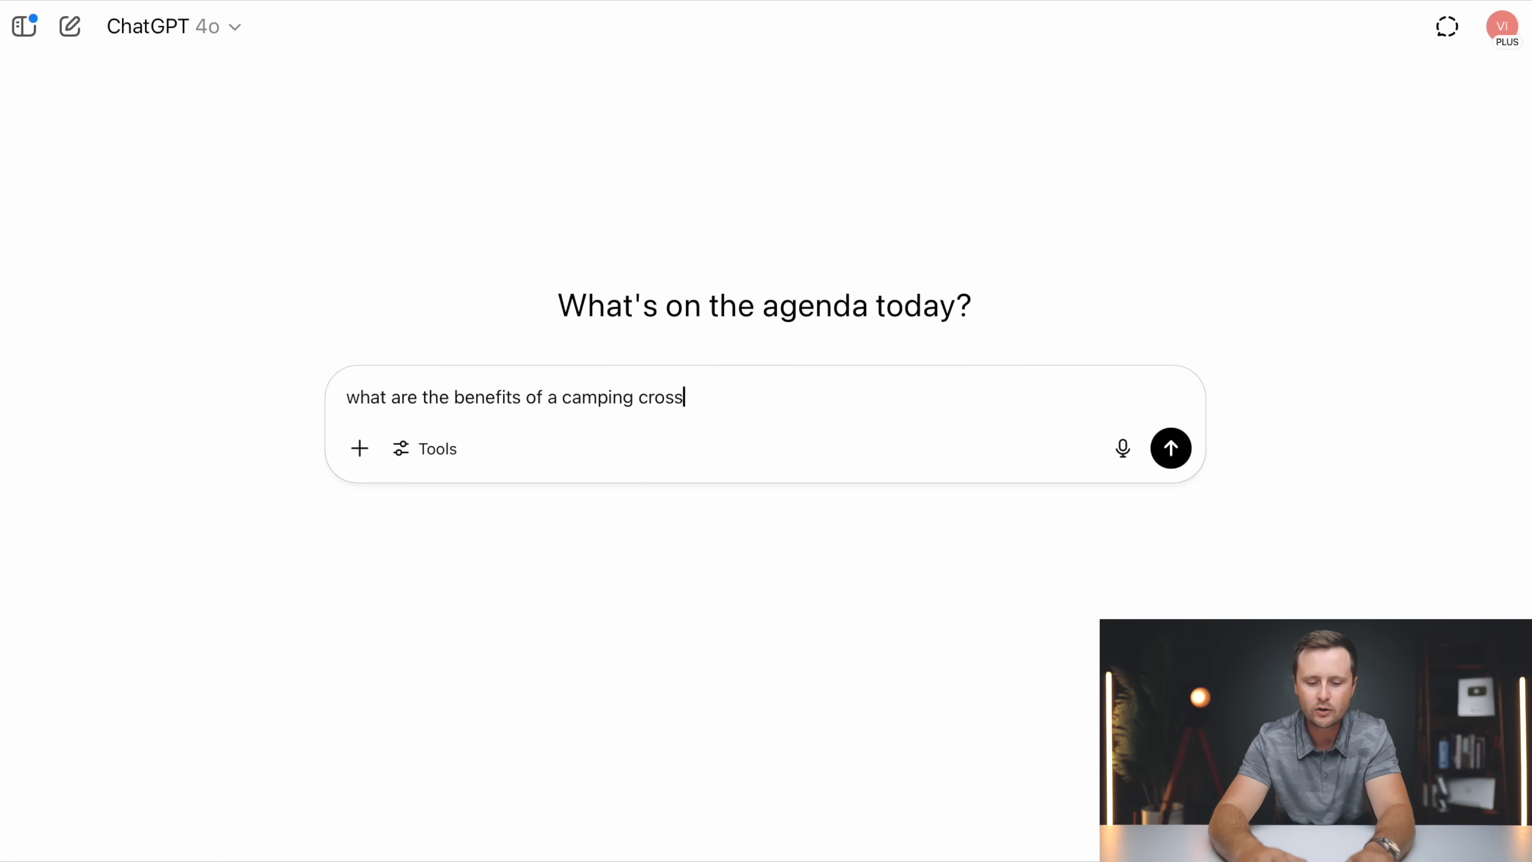
type("word puzzle book?")
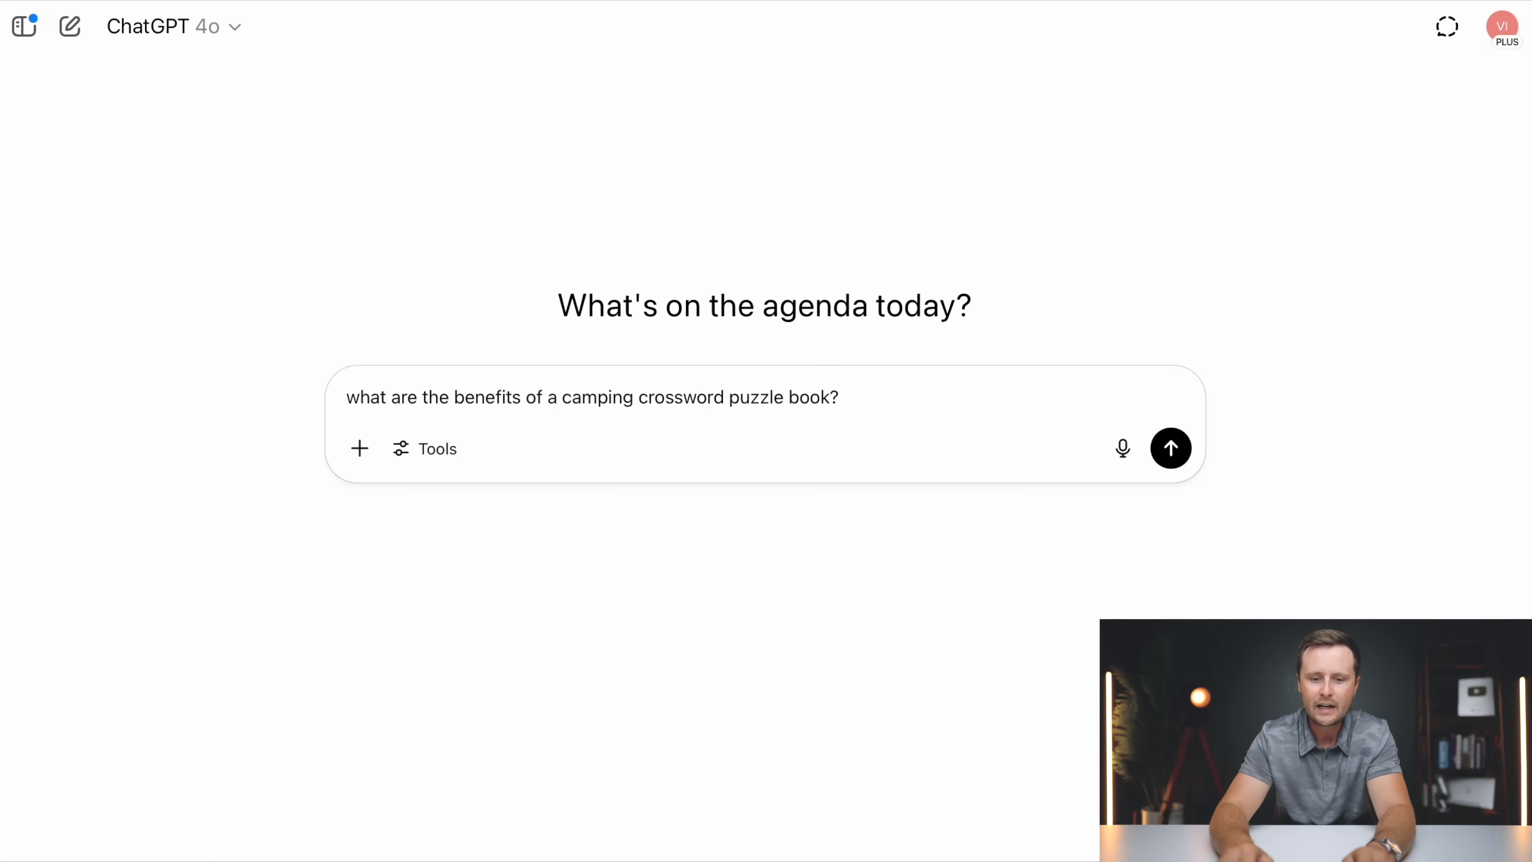
key("Return")
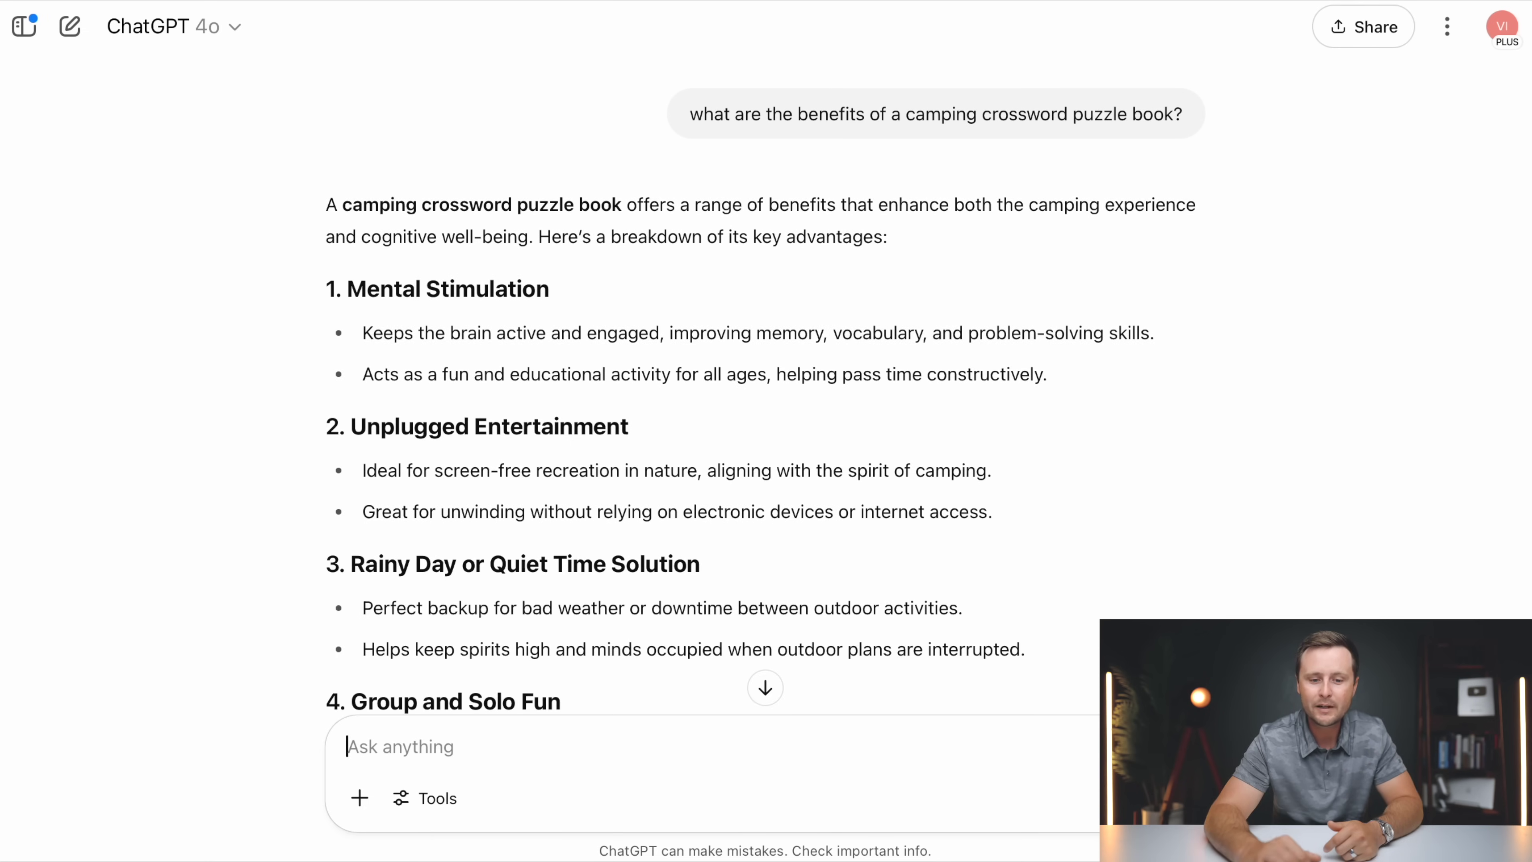
- Ask ChatGPT to use these benefits to write a compelling Amazon product description for a 120-page, 6x9-inch camping crossword puzzle book with 50+ puzzles
scroll(366, 470, "down", 10)
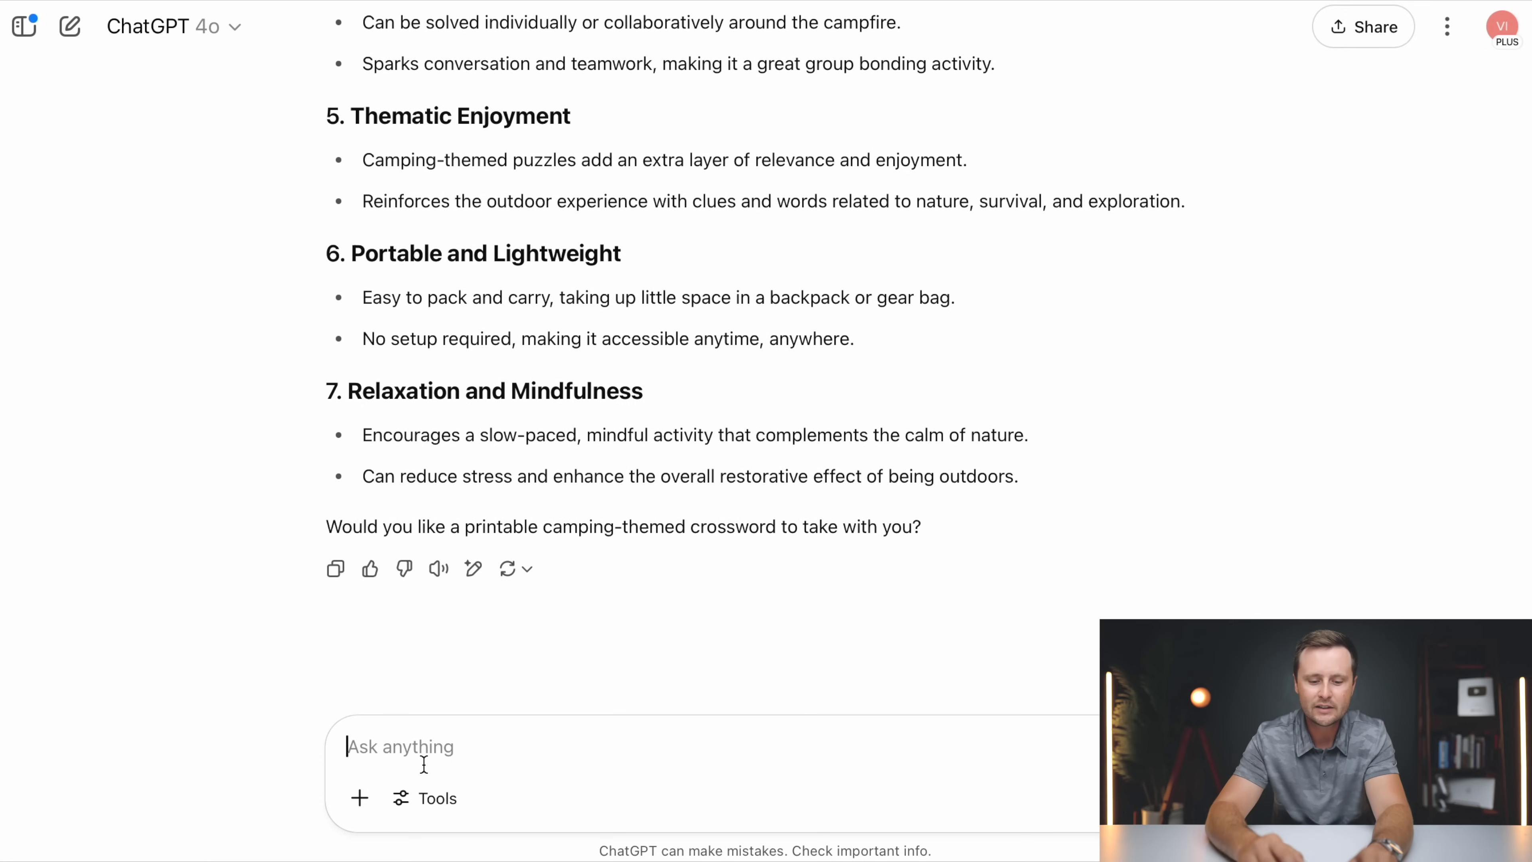
type("use")
type("efits to write a compelling")
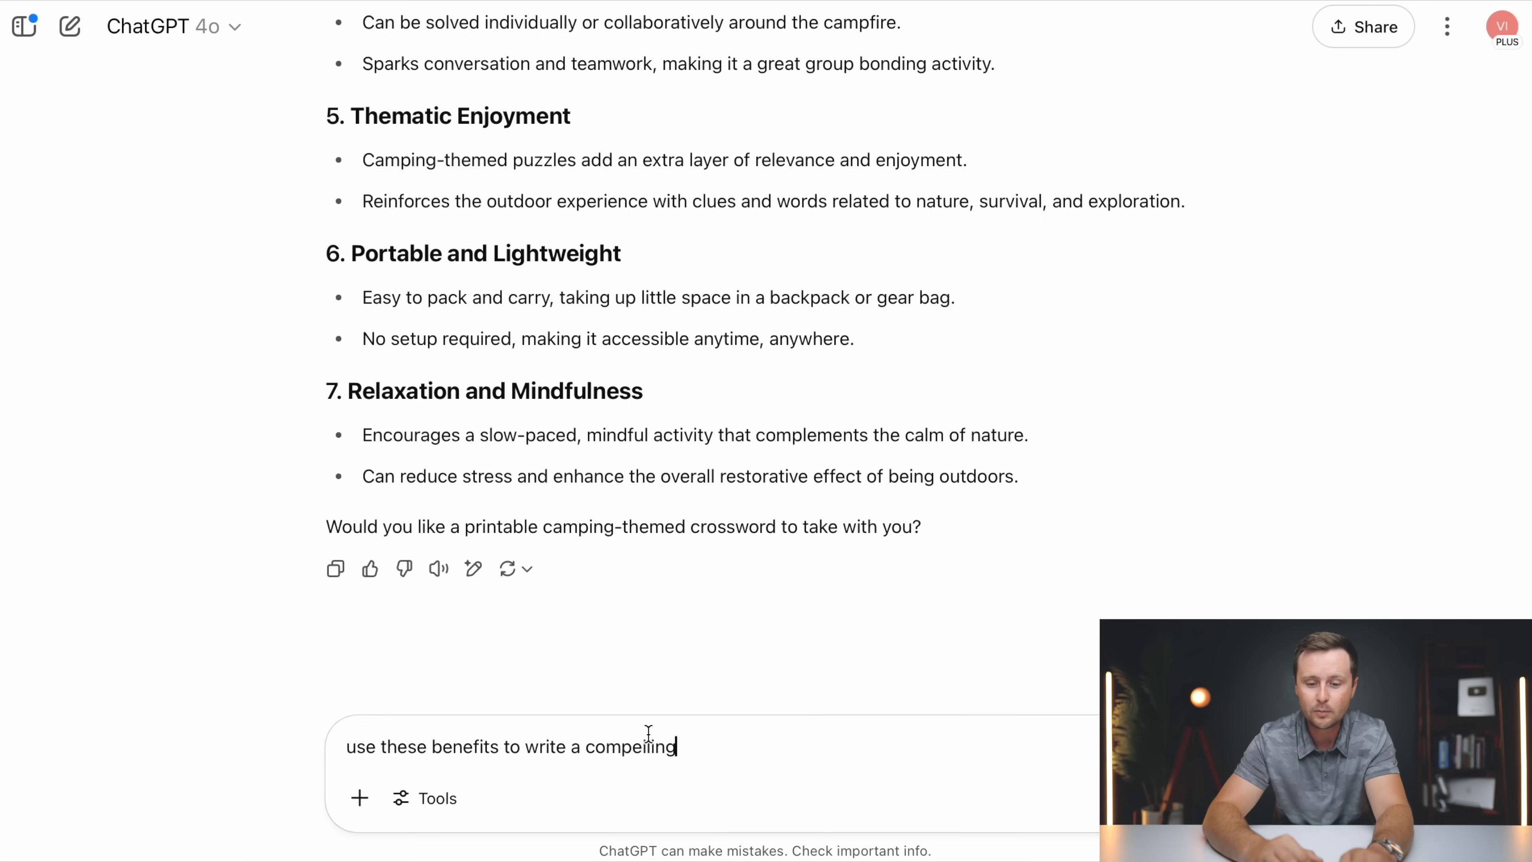
type(" amazon")
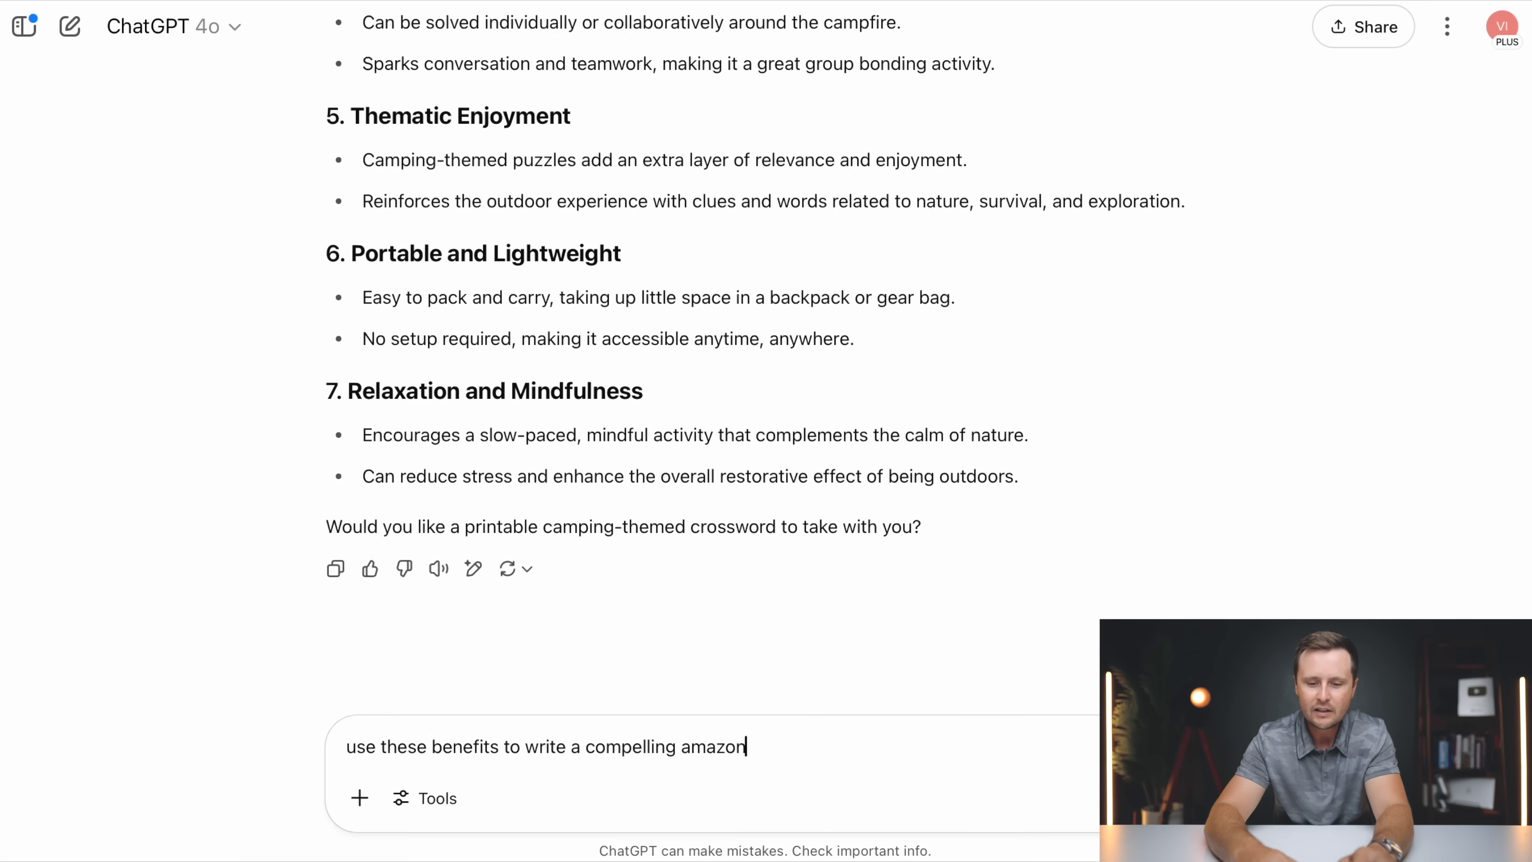
type(" product description for a")
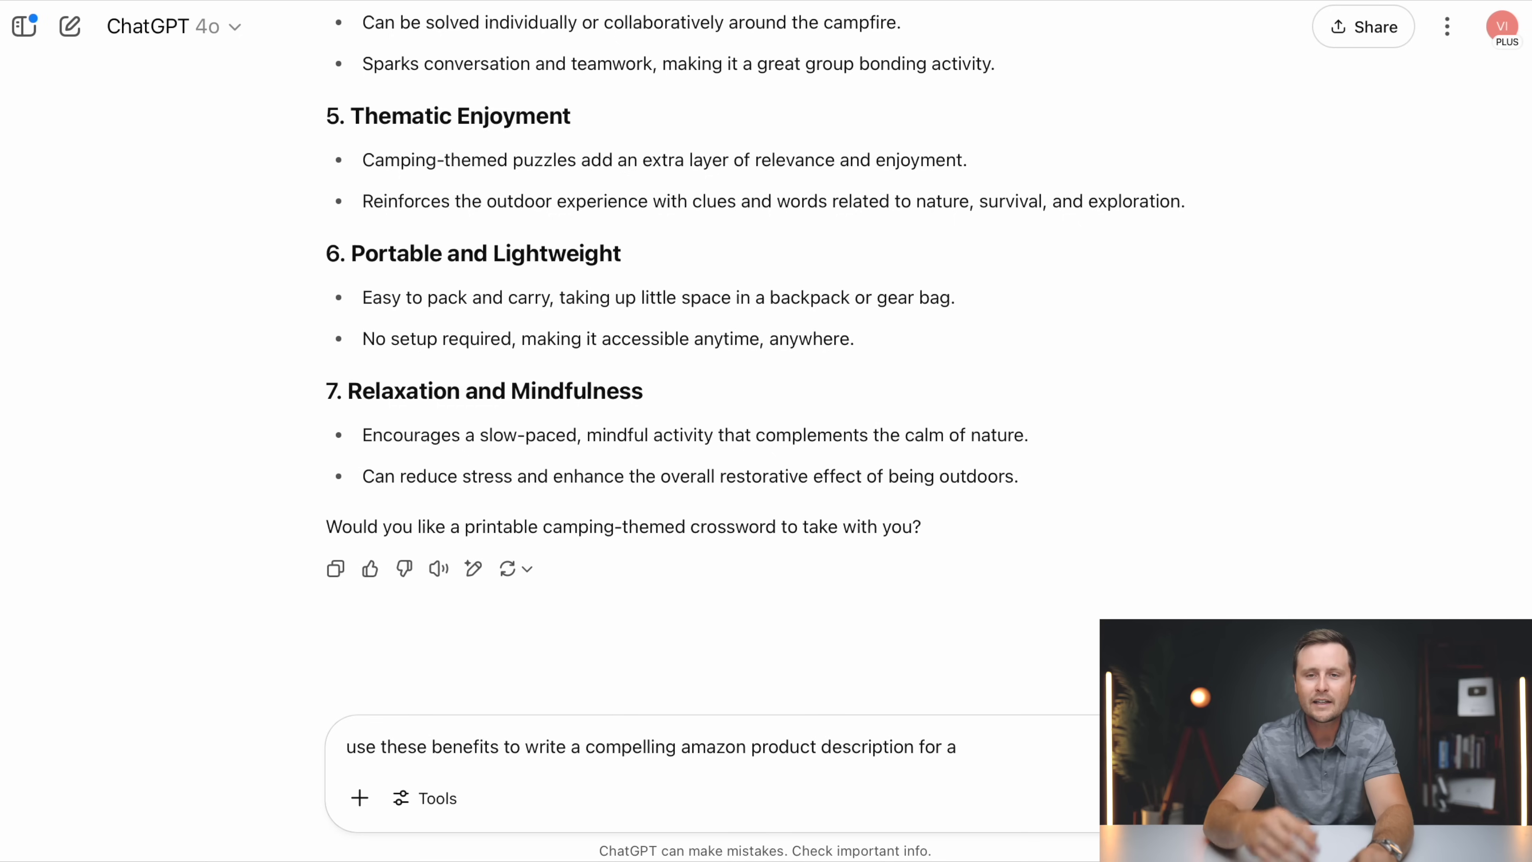
type(" camping crossw ")
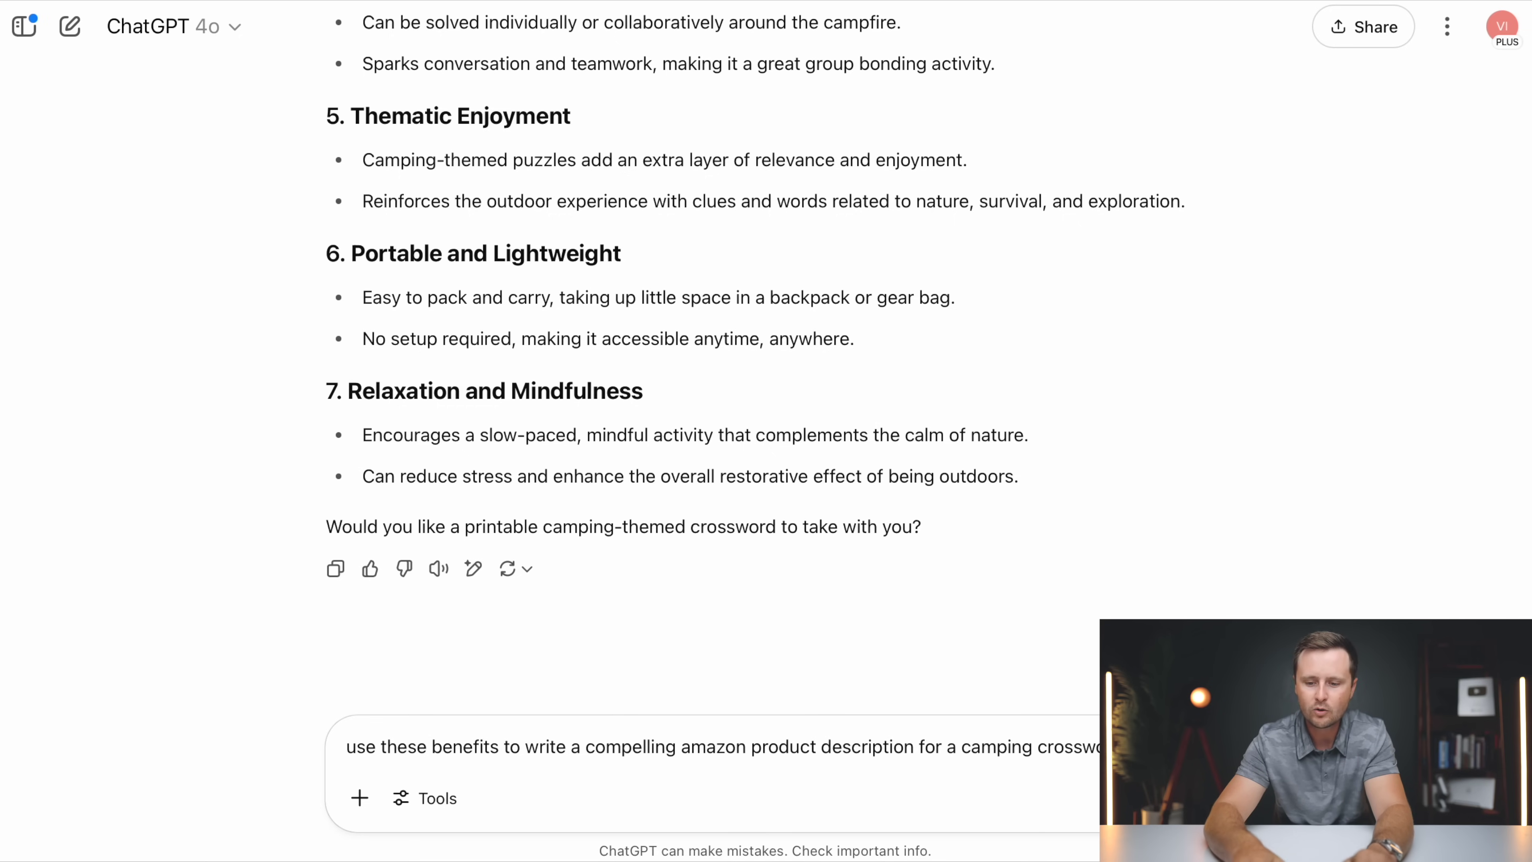
type("book that is")
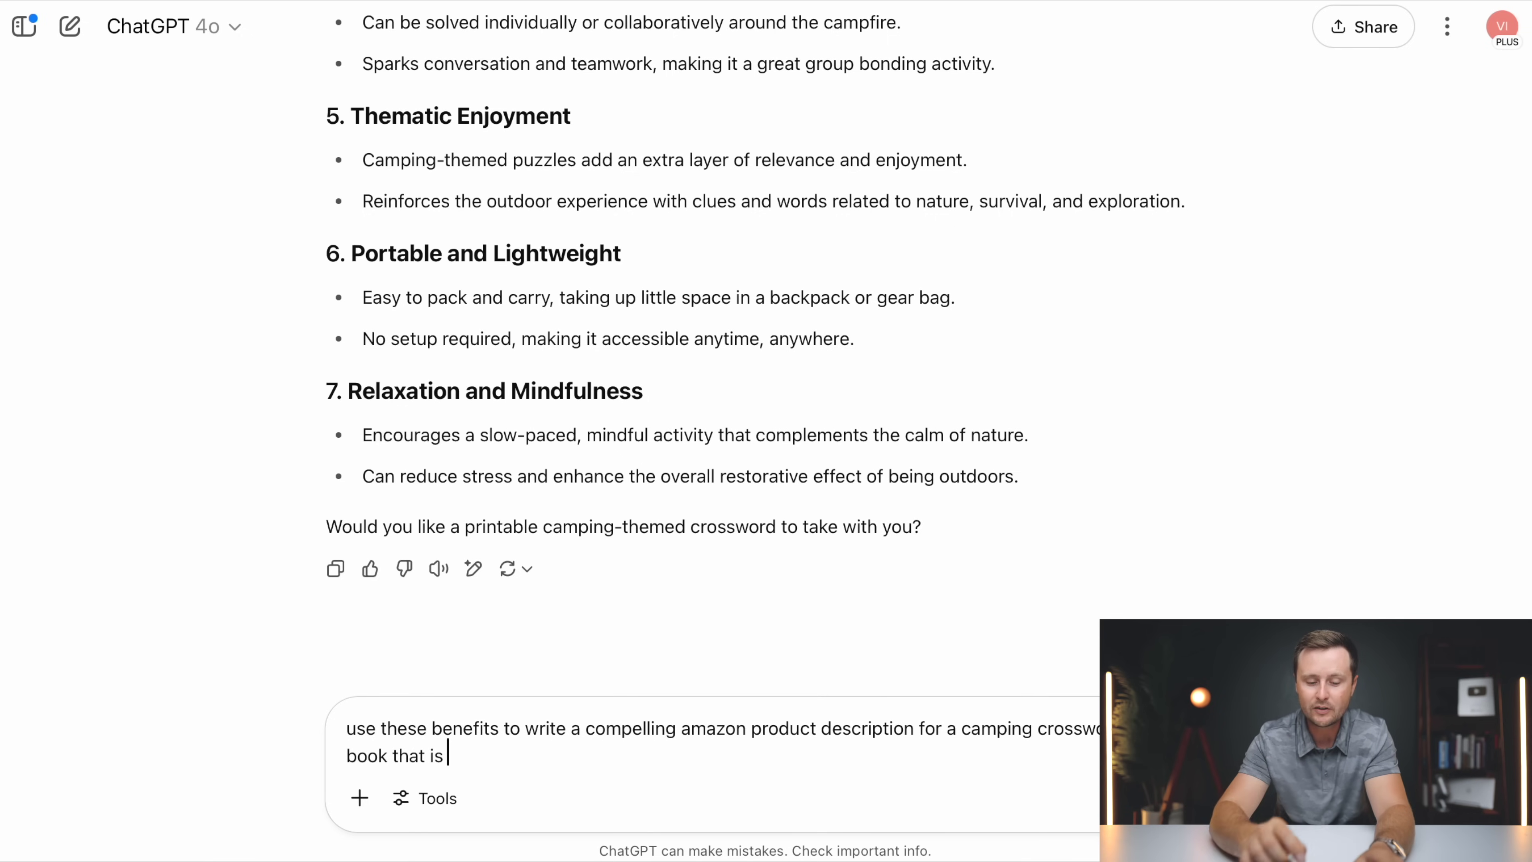
type(" 120 pages long and ")
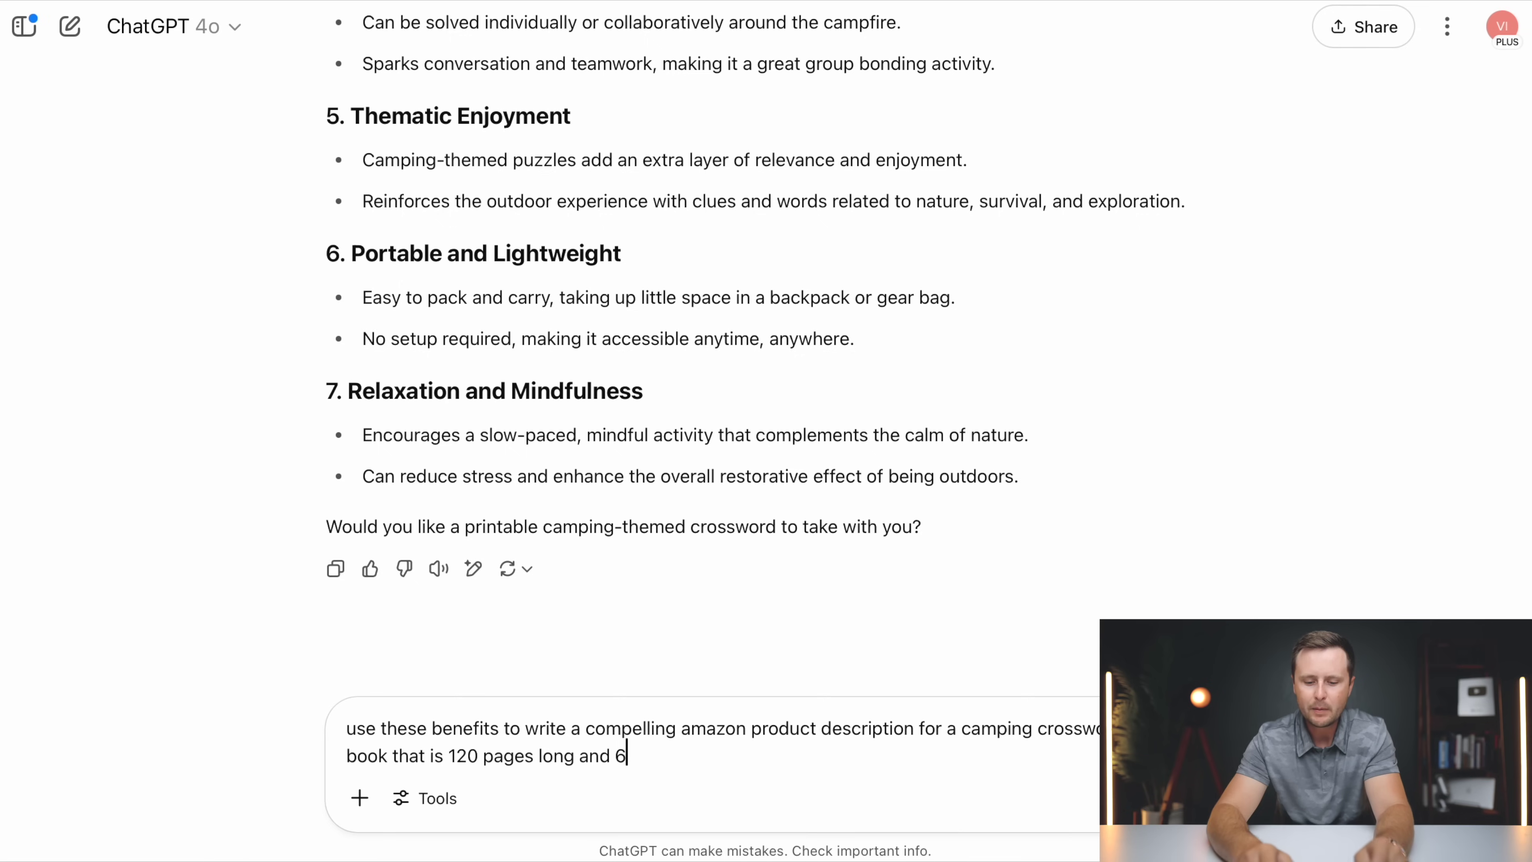
type("6x9inches size with 5")
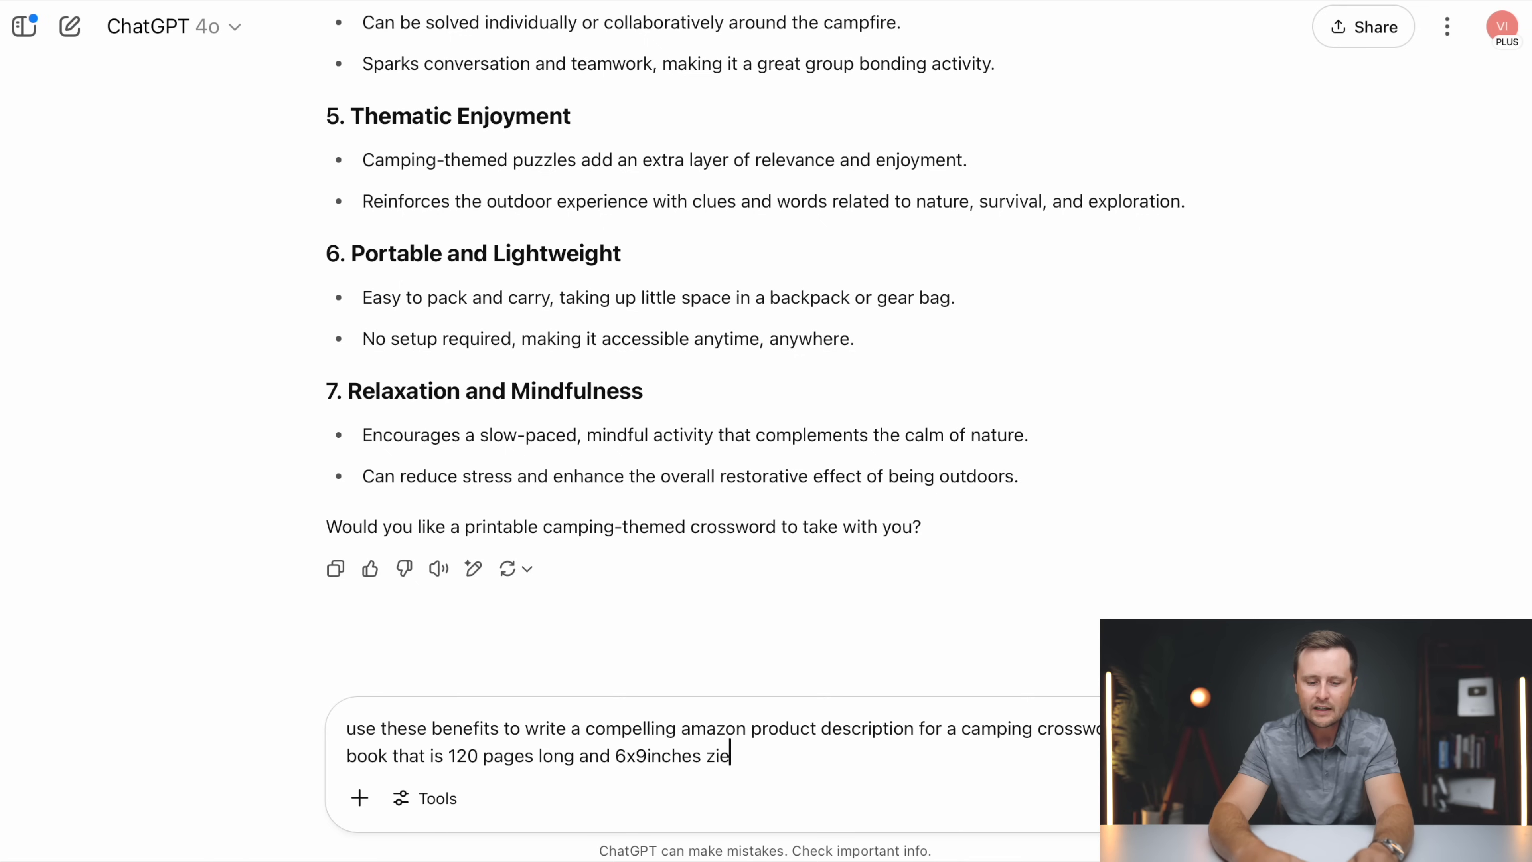
type("0+ puzzles")
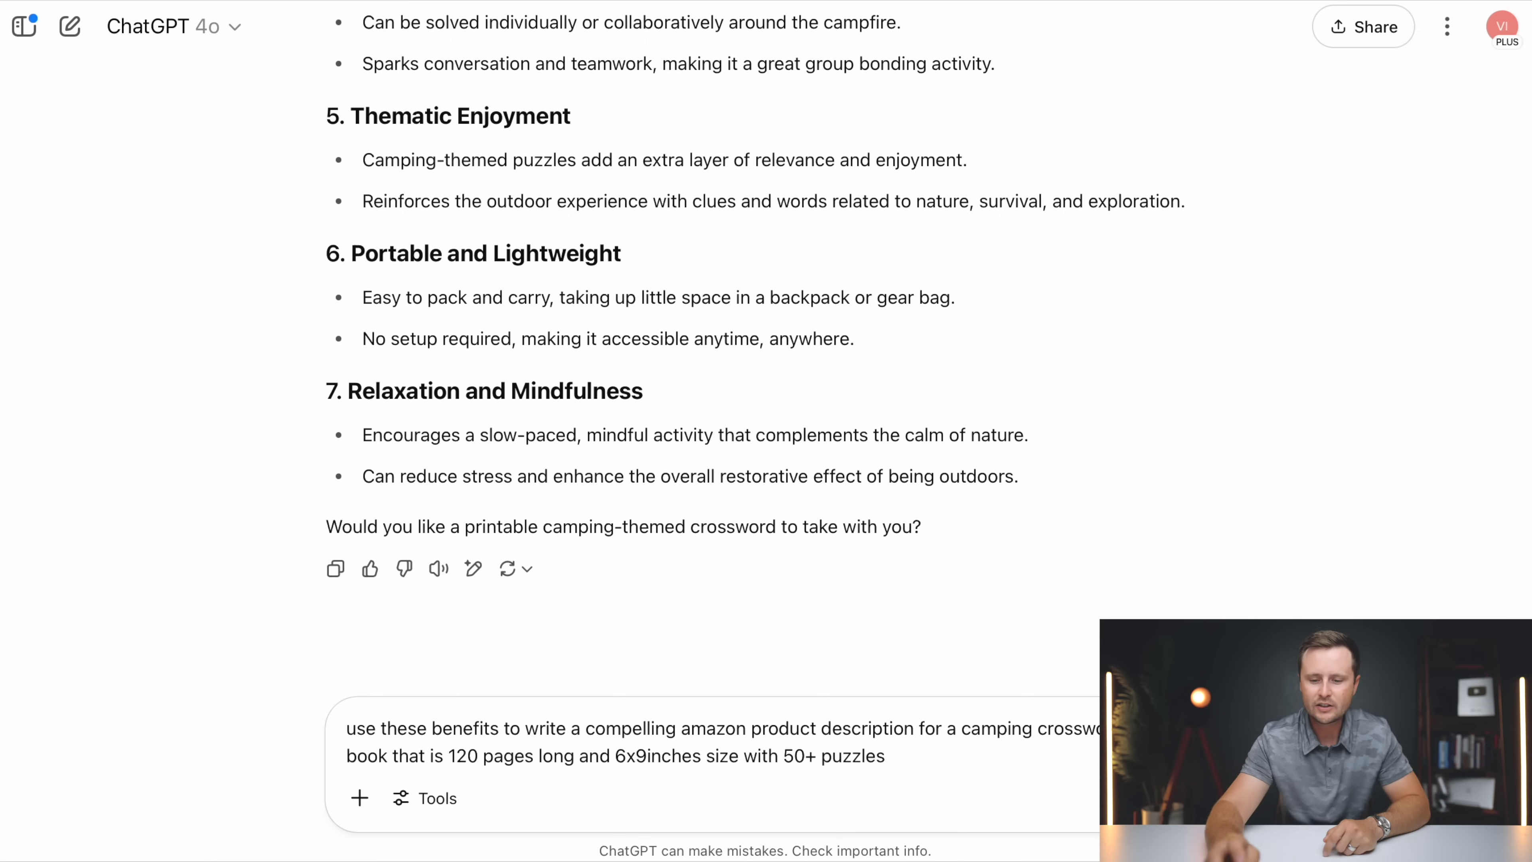
key("Return")
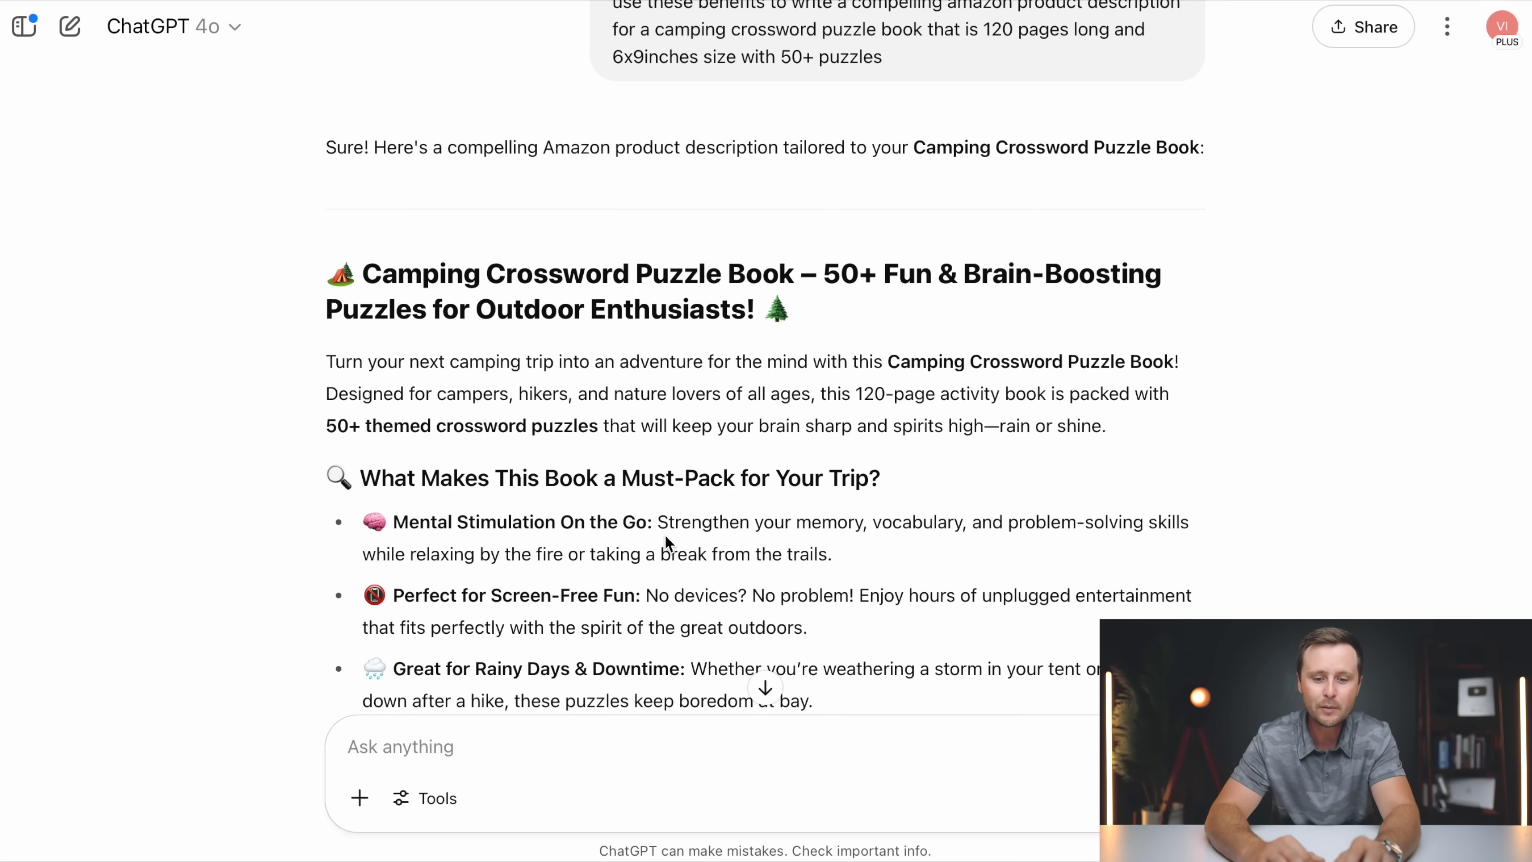
- Copy the generated product description, from its Camping Crossword Puzzle Book headline through the closing "Ready to Unplug and Unwind?" paragraph
scroll(664, 534, "down", 10)
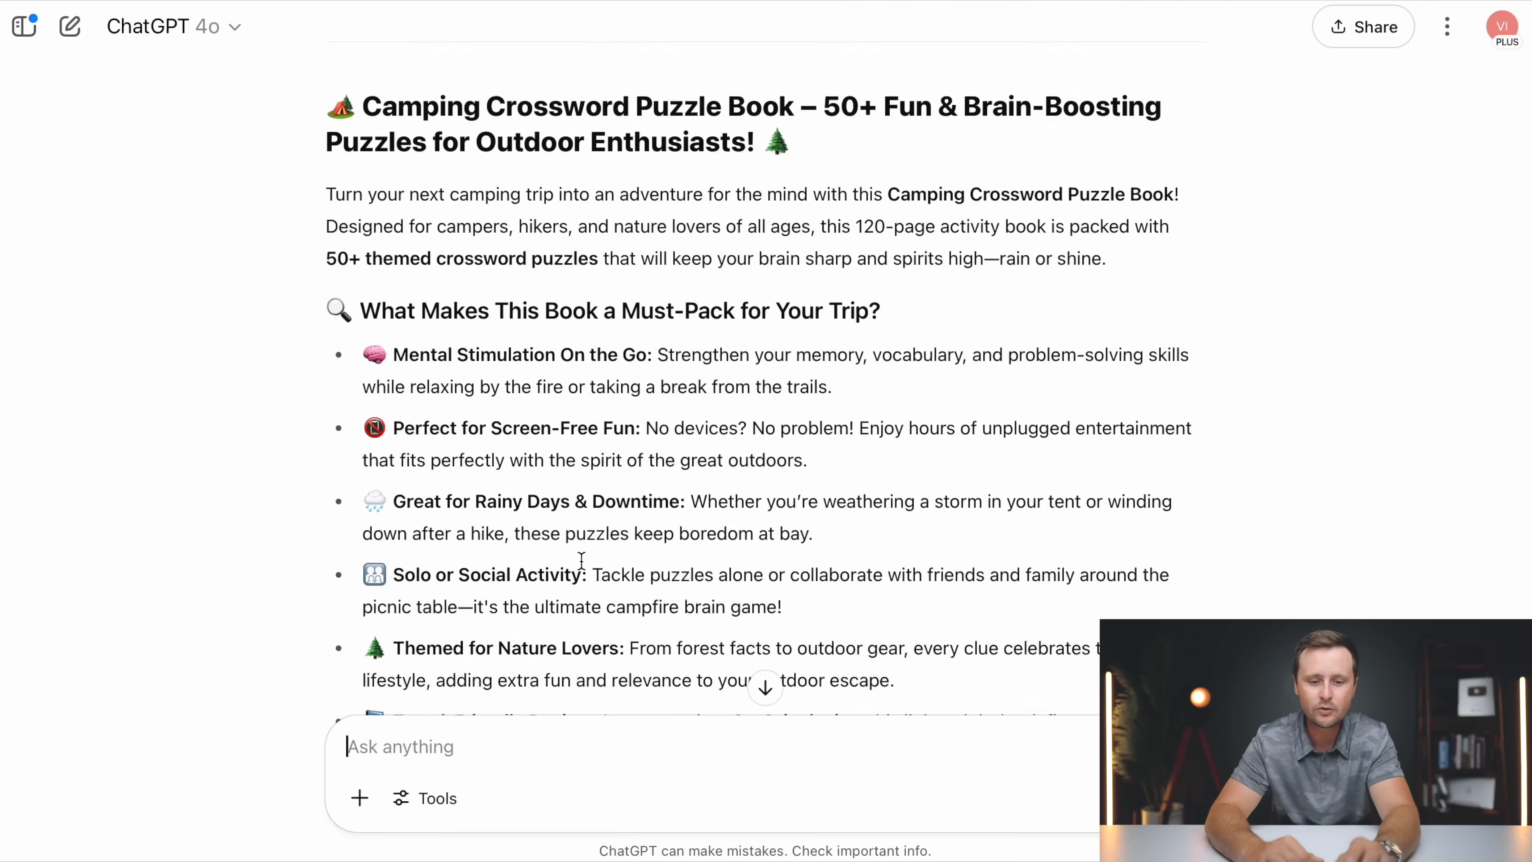
scroll(825, 467, "up", 8)
scroll(791, 440, "down", 3)
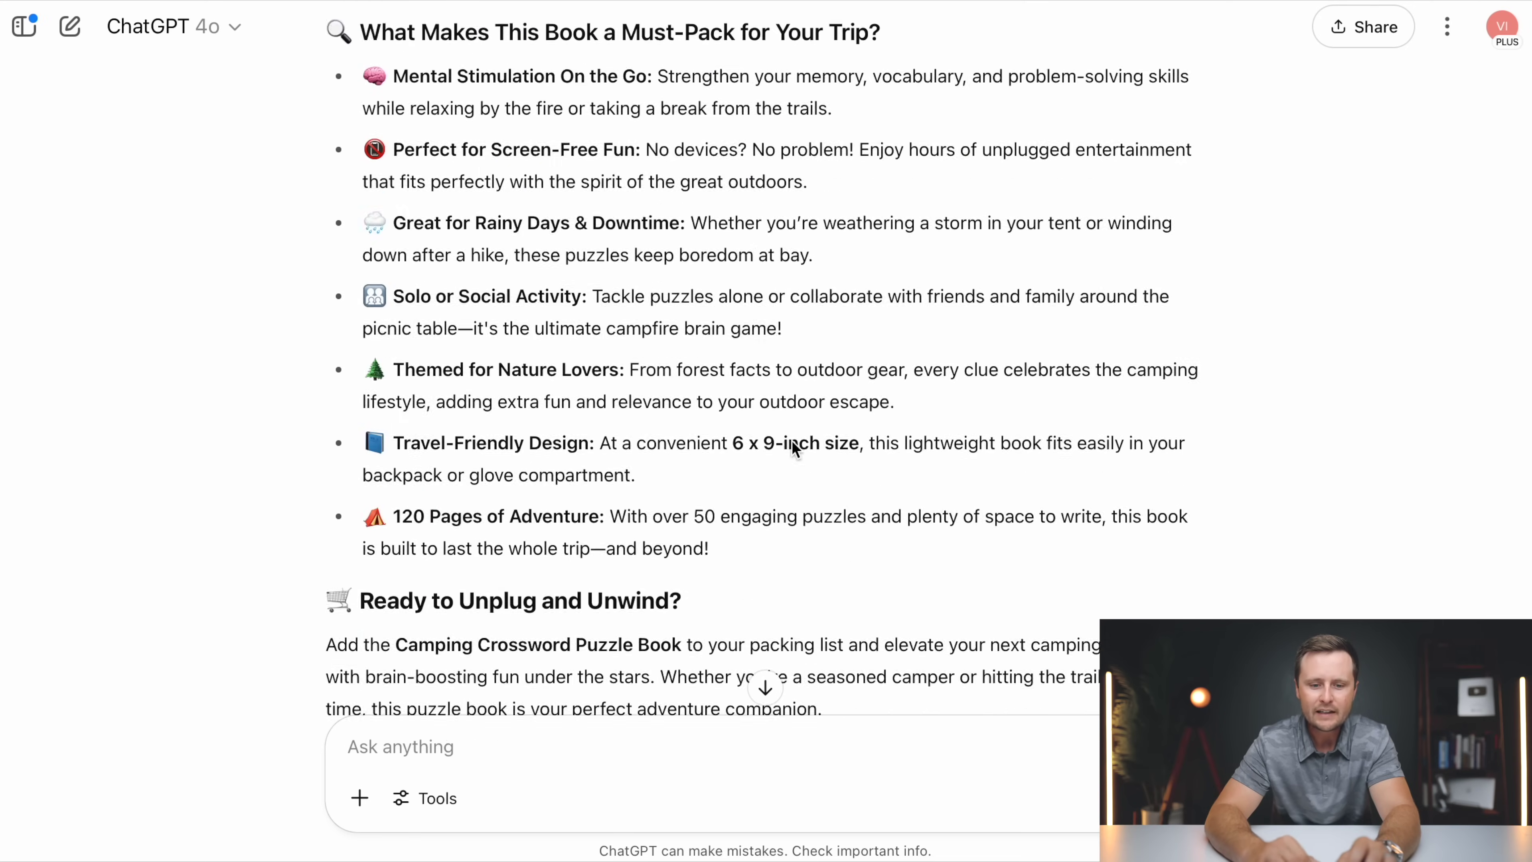
scroll(792, 449, "up", 4)
left_click_drag(312, 174, 821, 518)
right_click(695, 476)
left_click(733, 585)
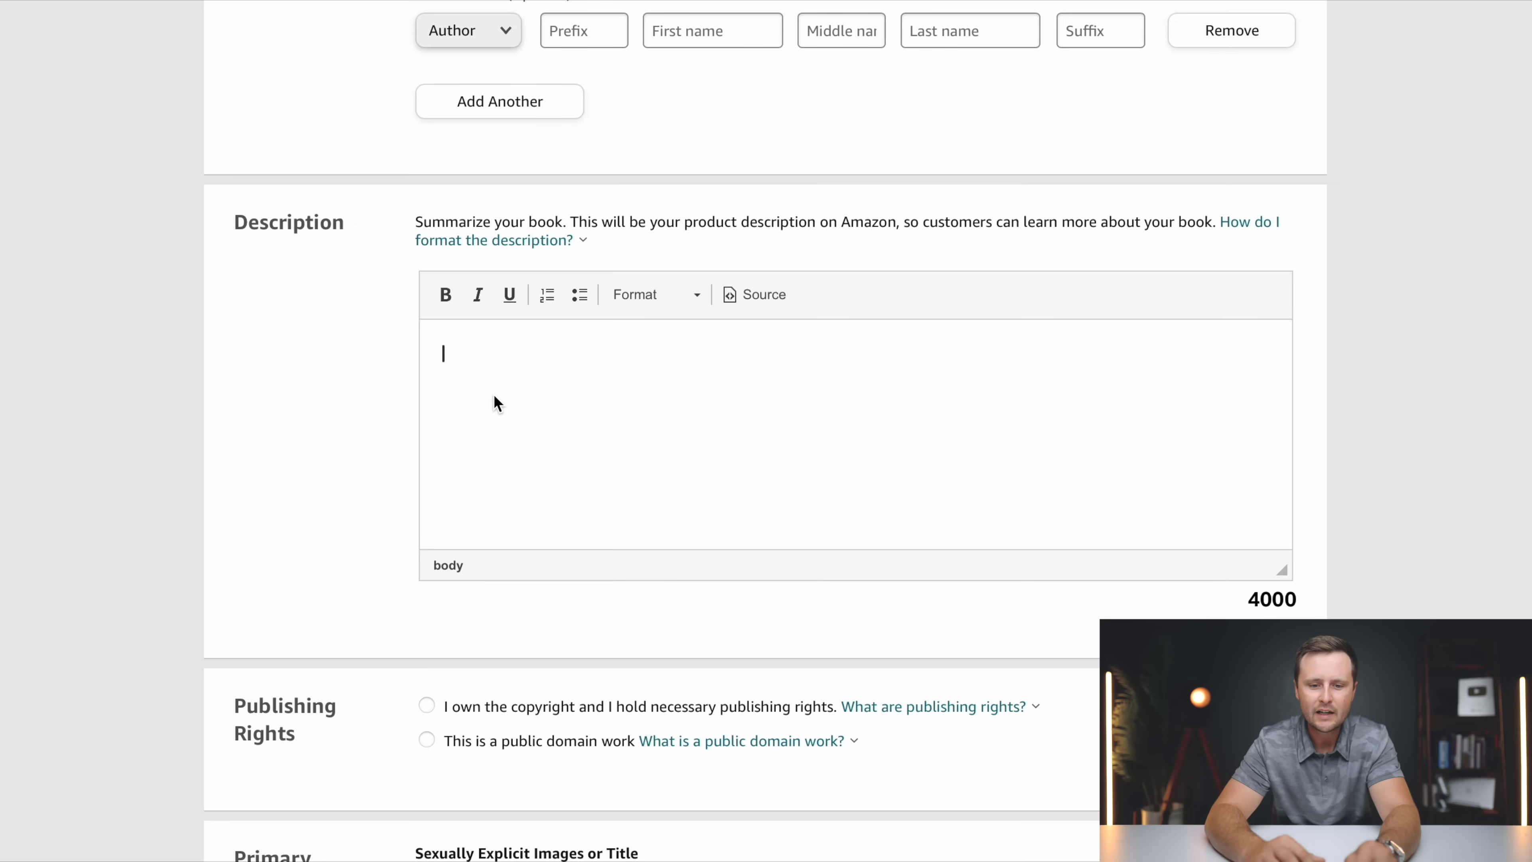
- Switch back to the KDP paperback details and paste the copied text as the book's description
right_click(445, 354)
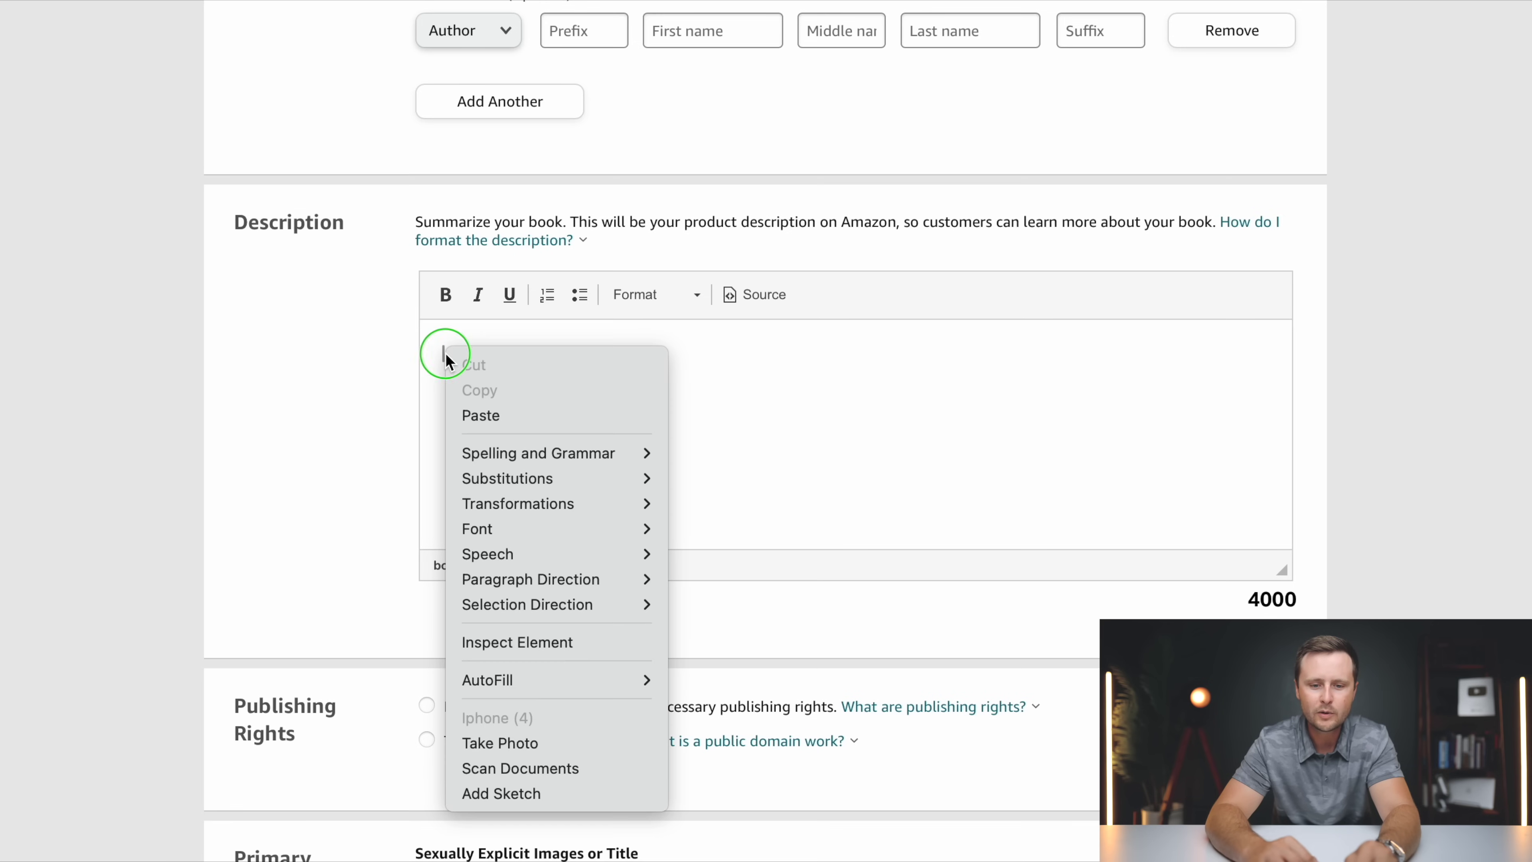
left_click(488, 423)
scroll(718, 558, "down", 2)
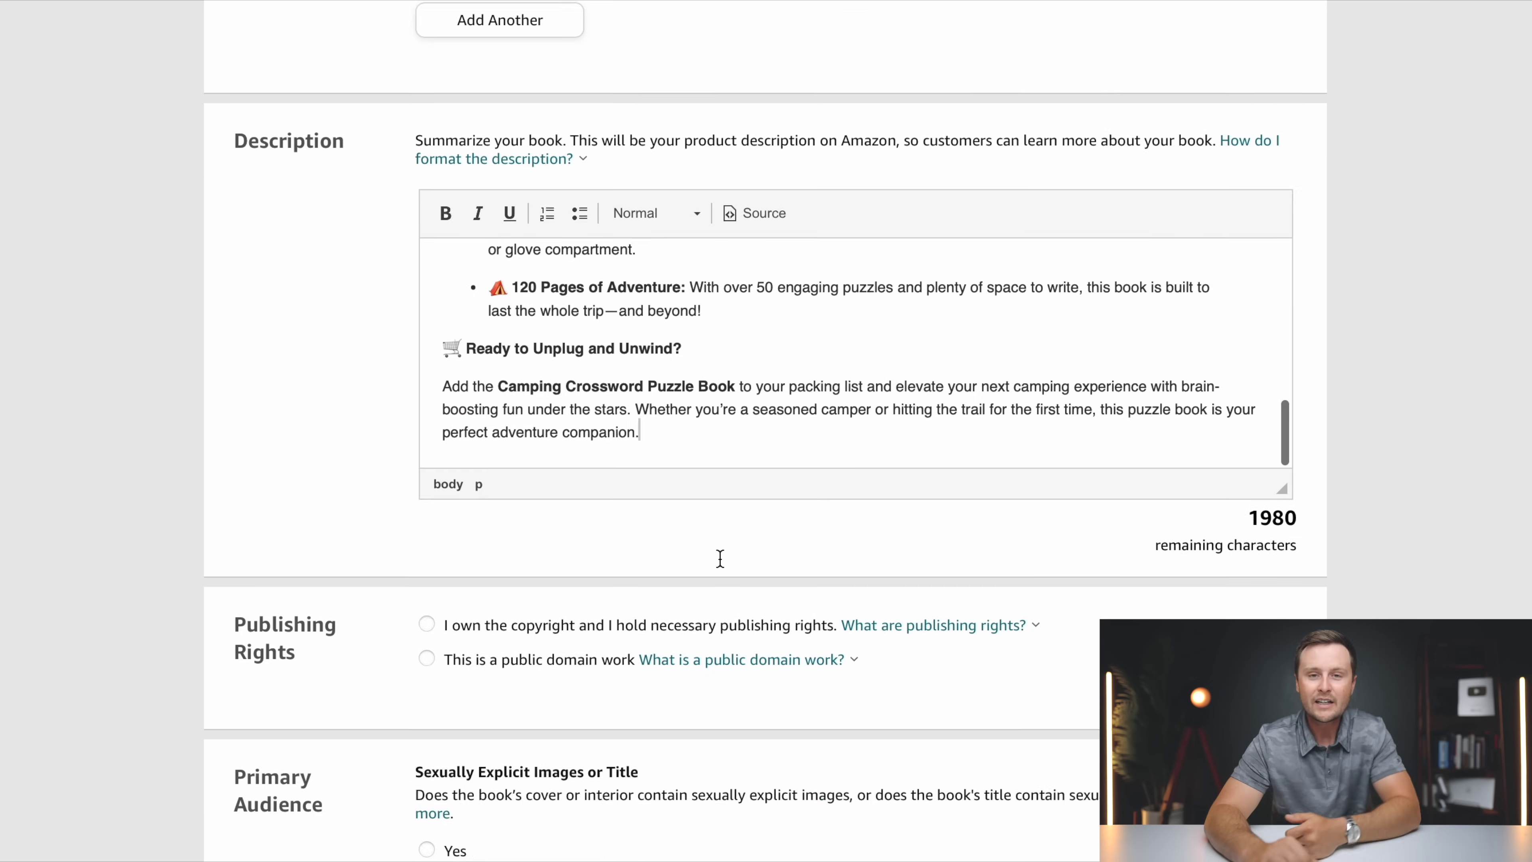
scroll(684, 513, "up", 10)
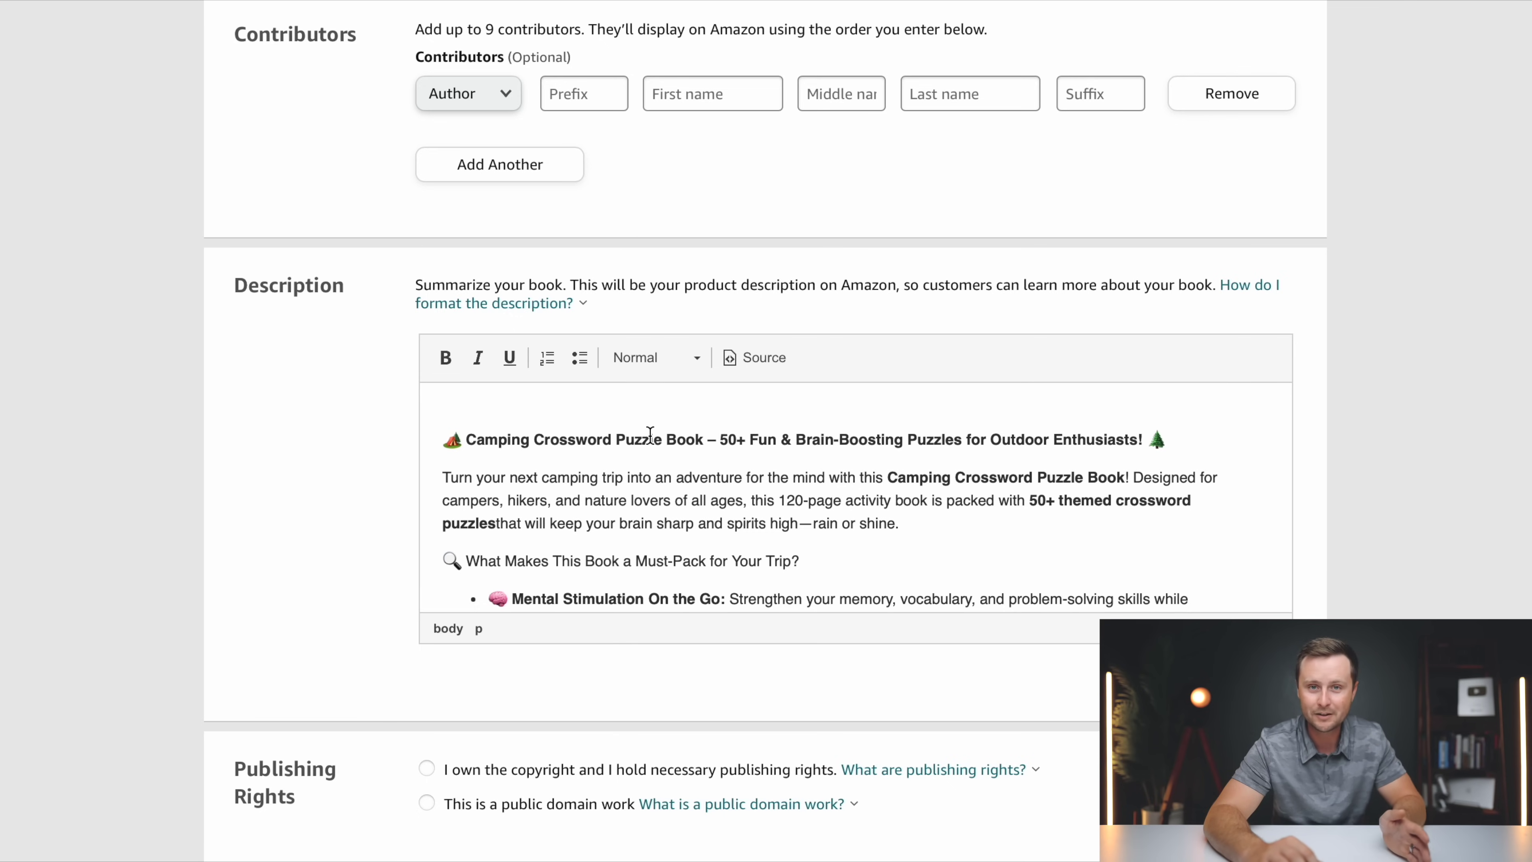
- Declare that you own the copyright and hold the publishing rights, and answer No for sexually explicit images or title
scroll(855, 434, "down", 10)
left_click(425, 361)
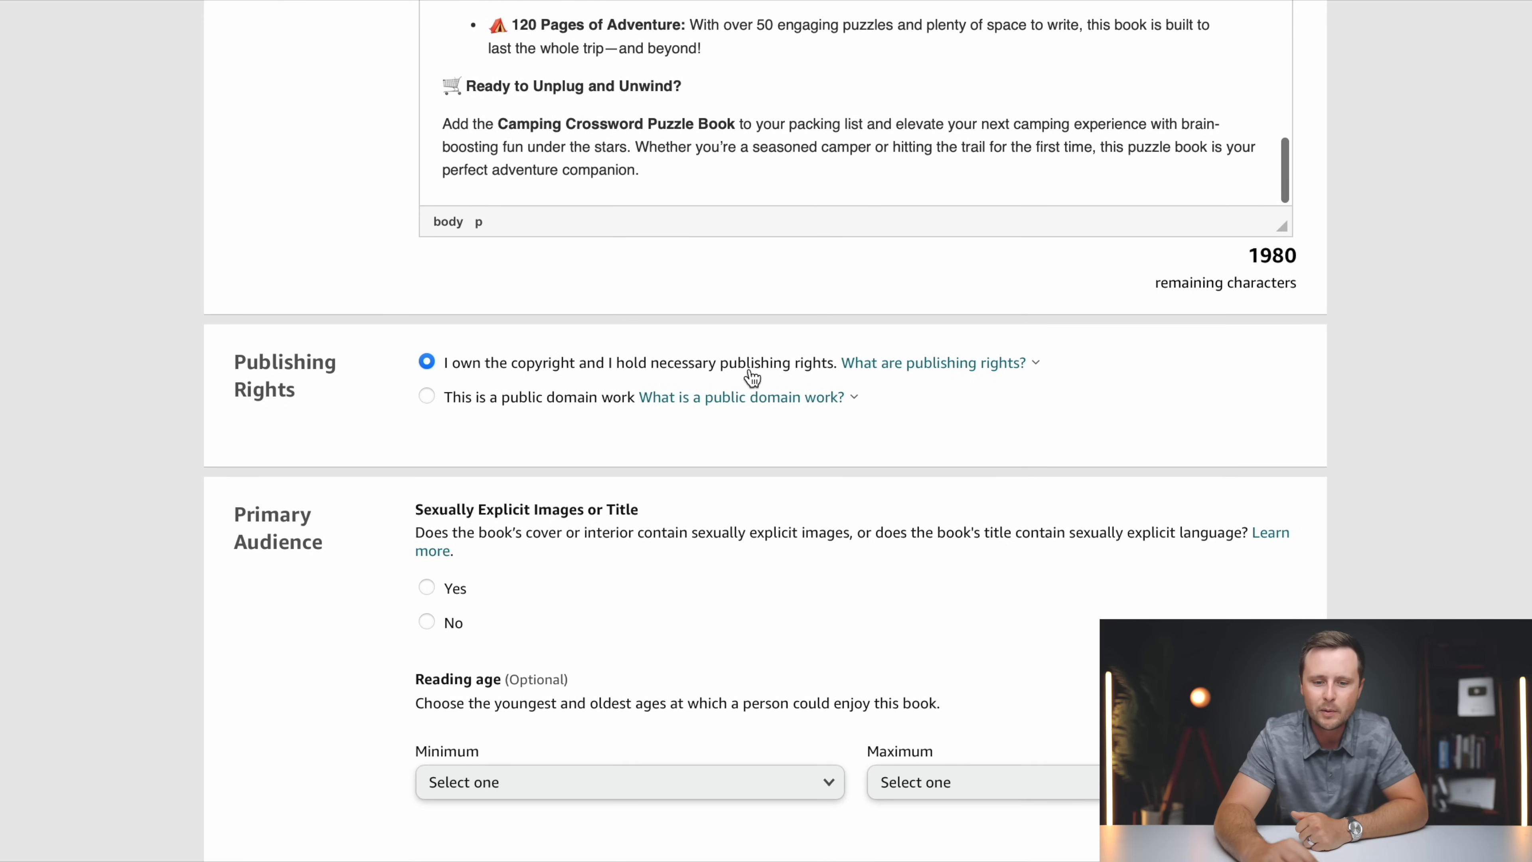
scroll(951, 428, "down", 5)
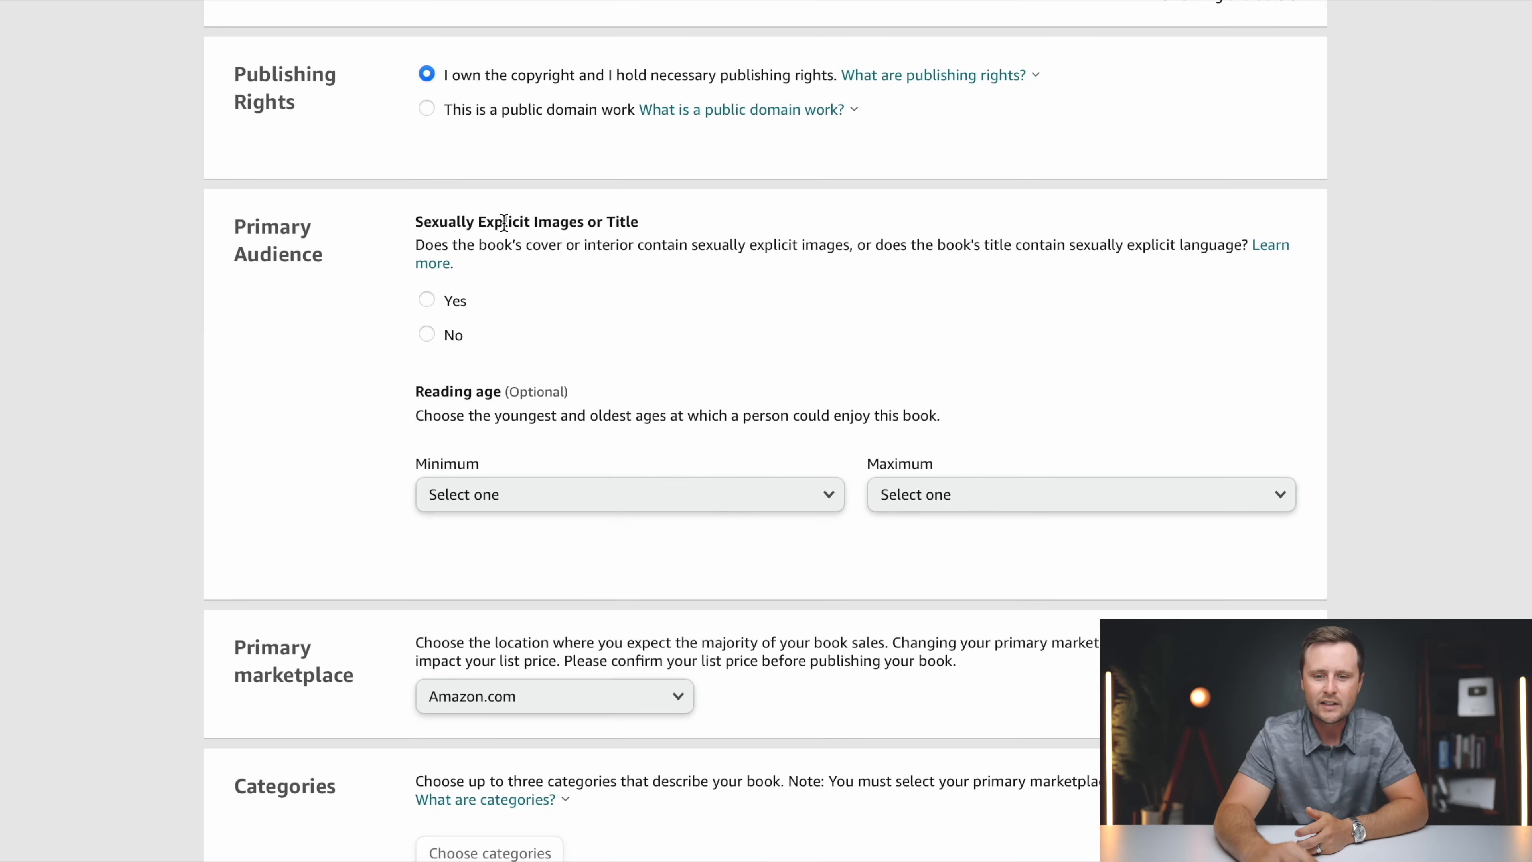
scroll(610, 227, "down", 1)
left_click(426, 278)
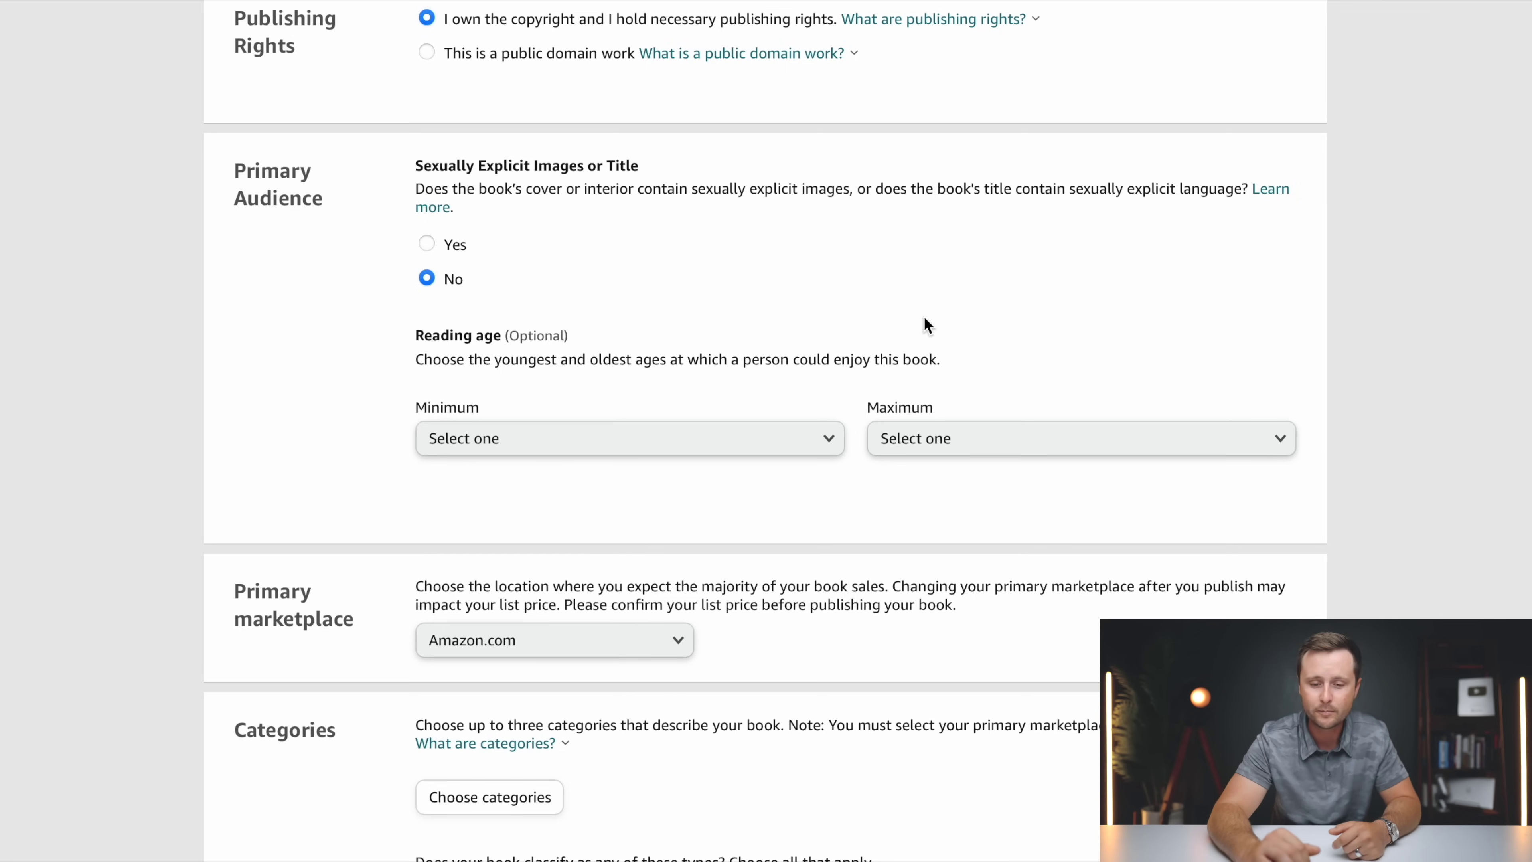
- Start choosing the book's categories, setting the category to Humor & Entertainment and the subcategory to Puzzles & Games
scroll(854, 378, "down", 5)
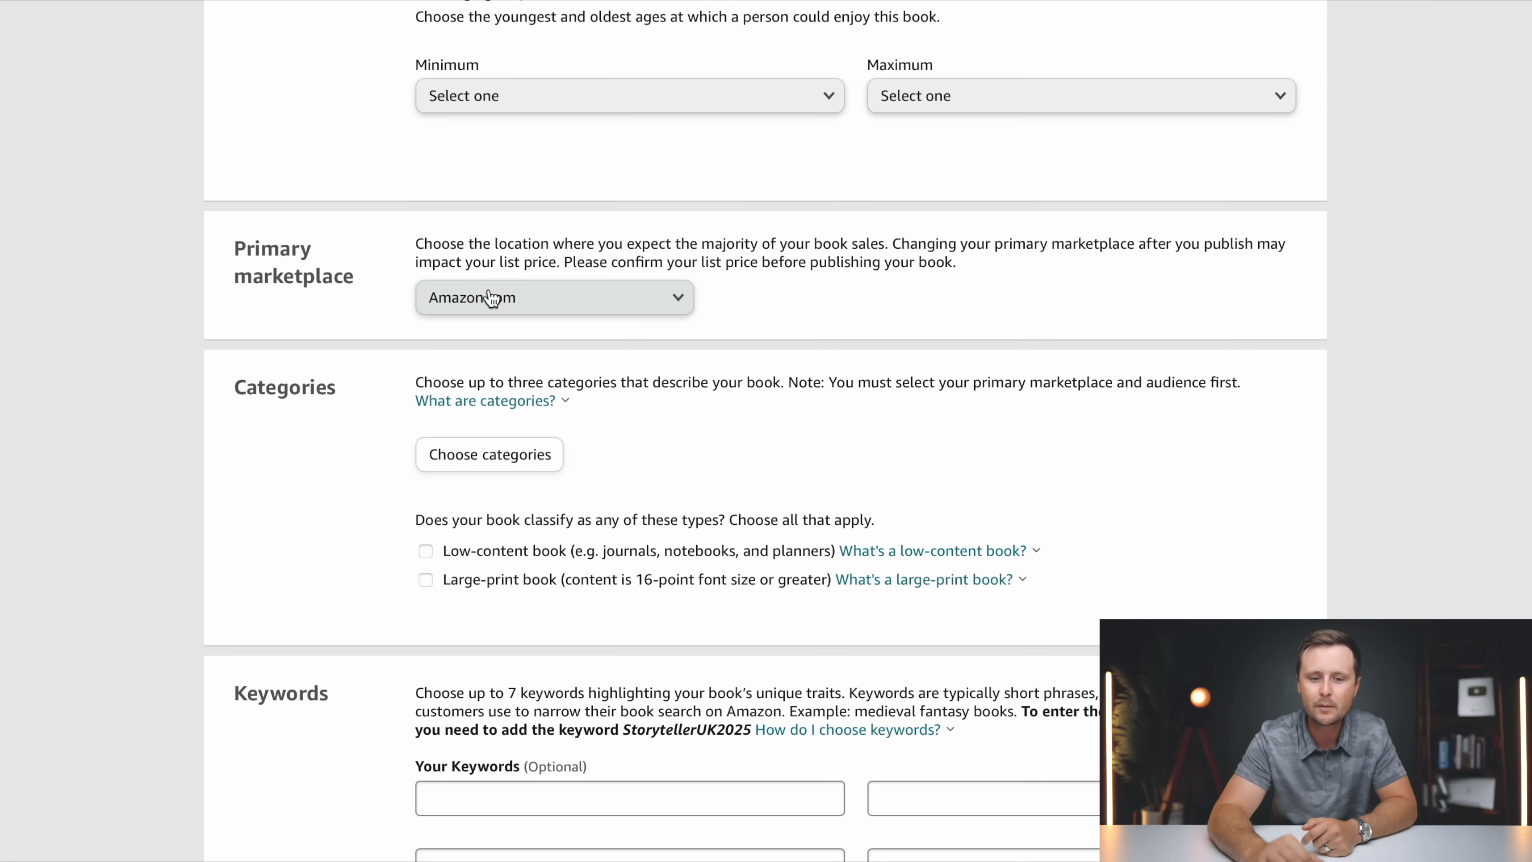
scroll(588, 302, "down", 2)
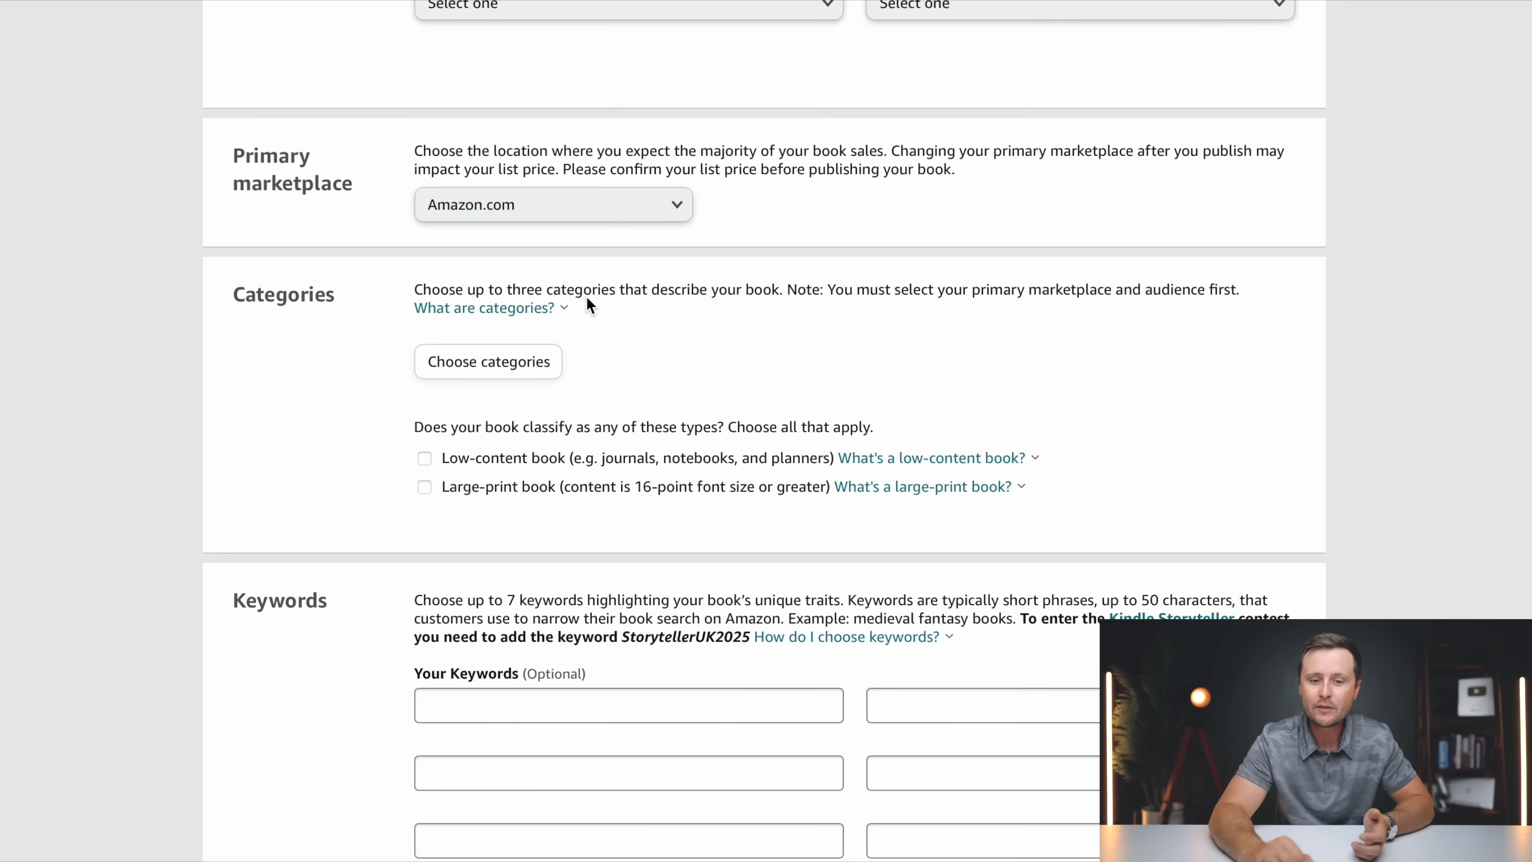
scroll(588, 301, "down", 1)
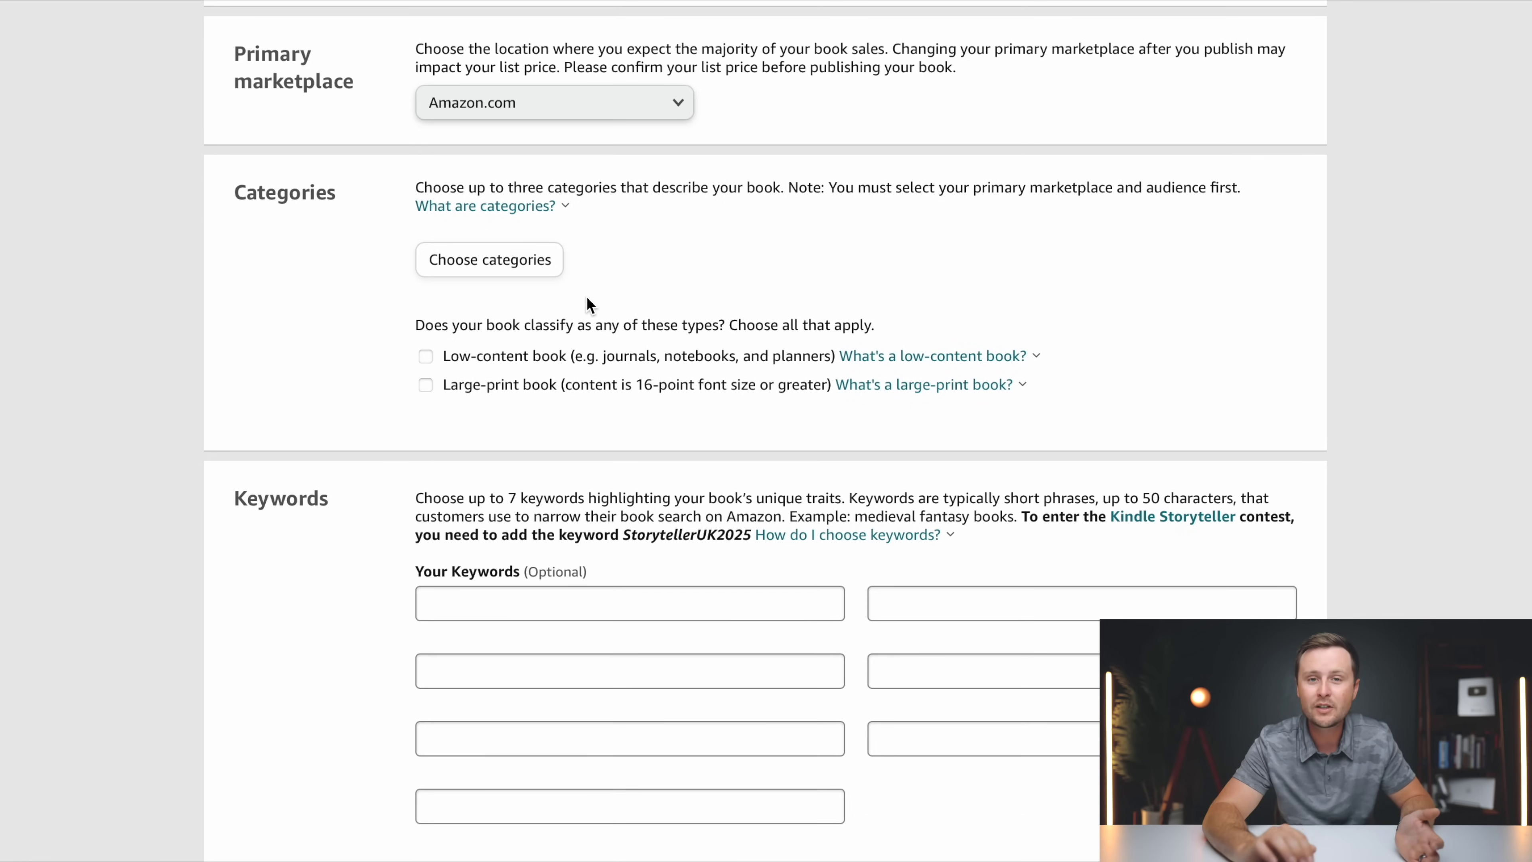
left_click(476, 268)
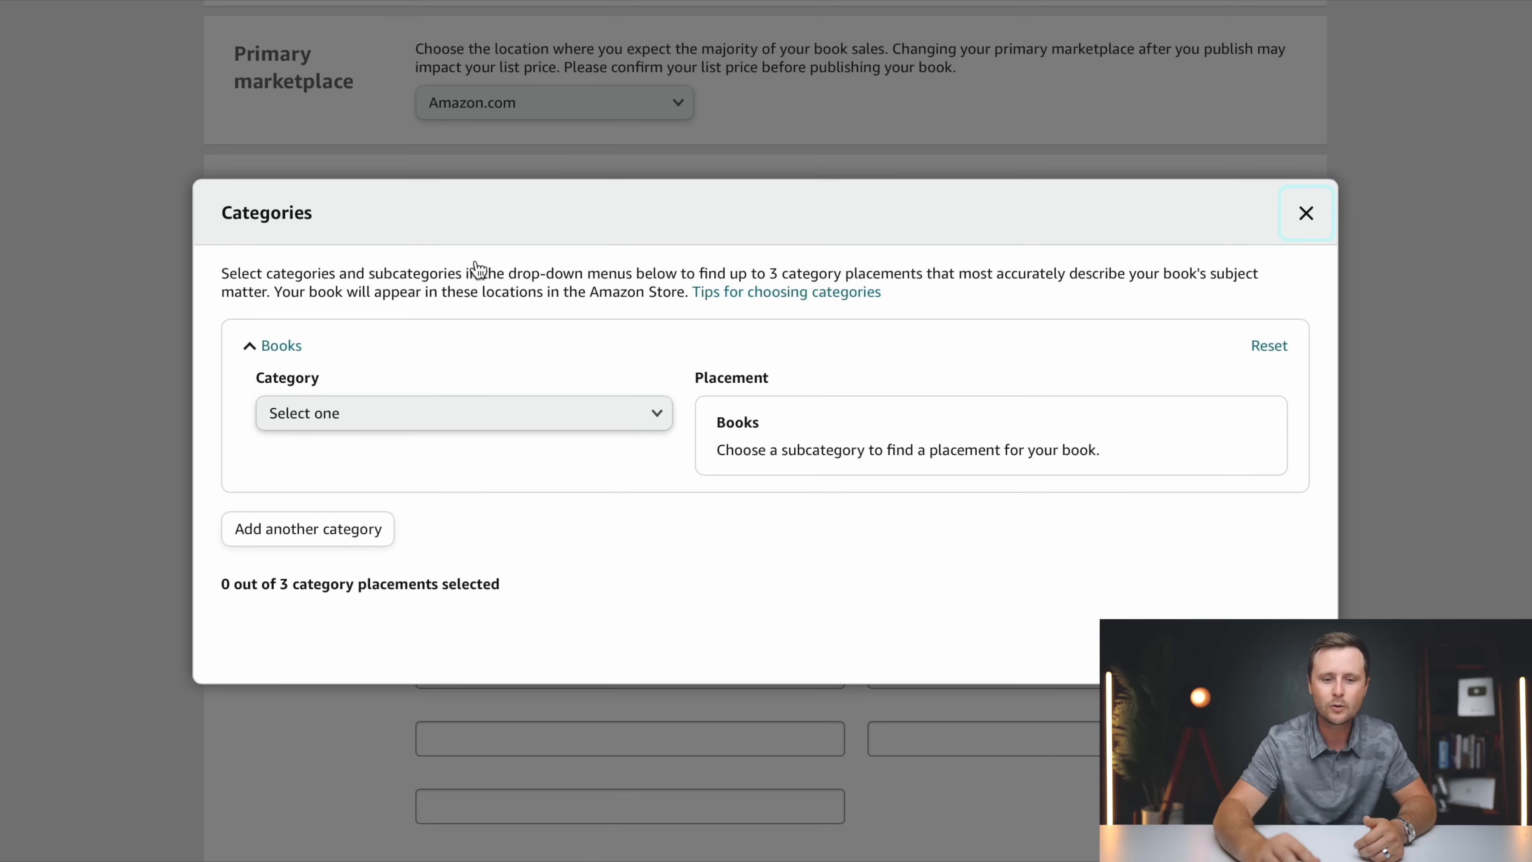
left_click(324, 416)
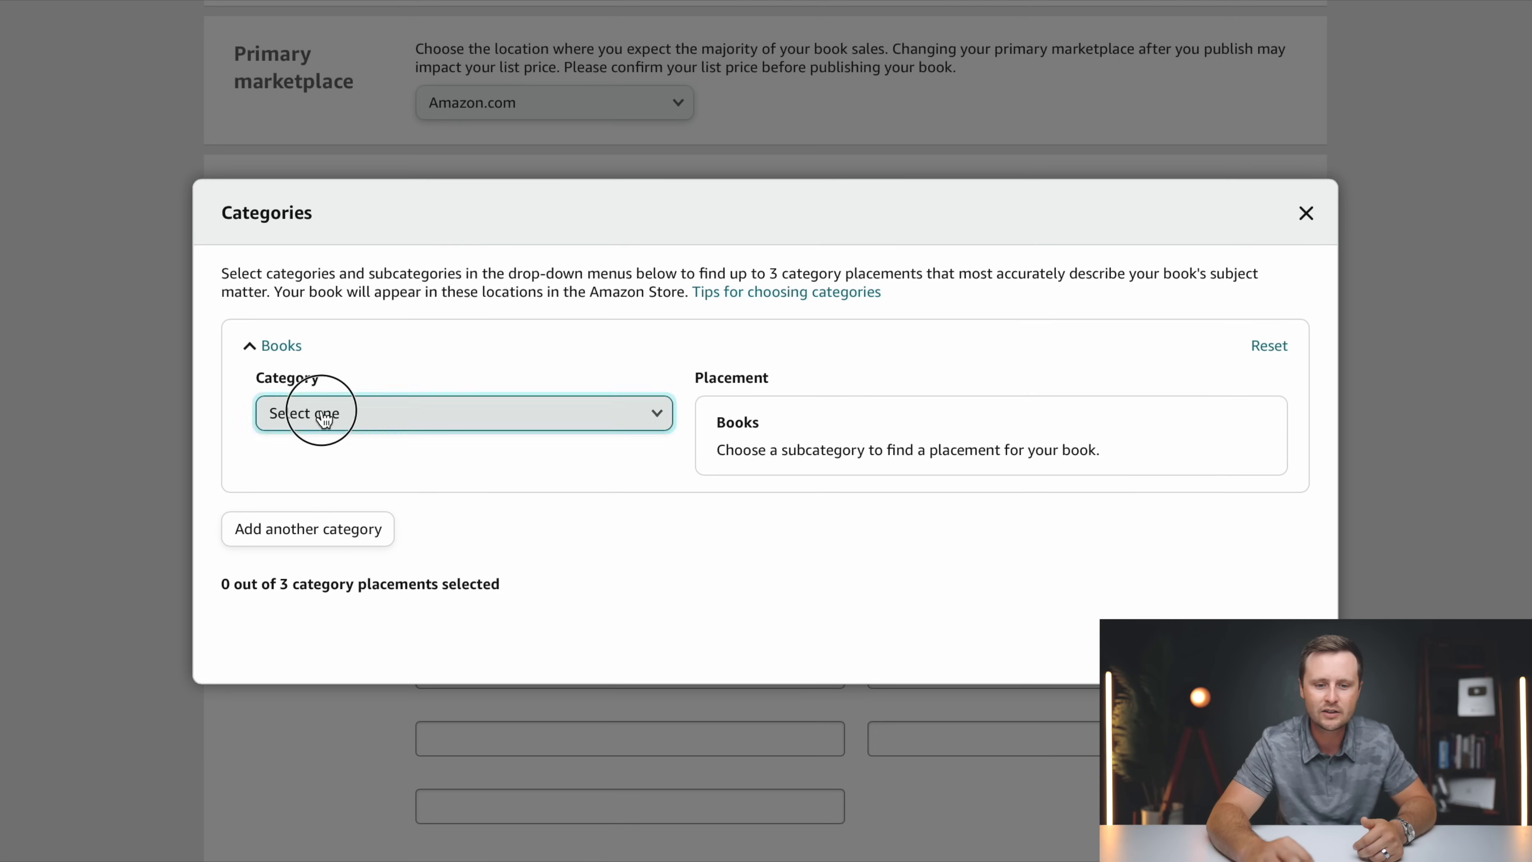
scroll(391, 576, "down", 2)
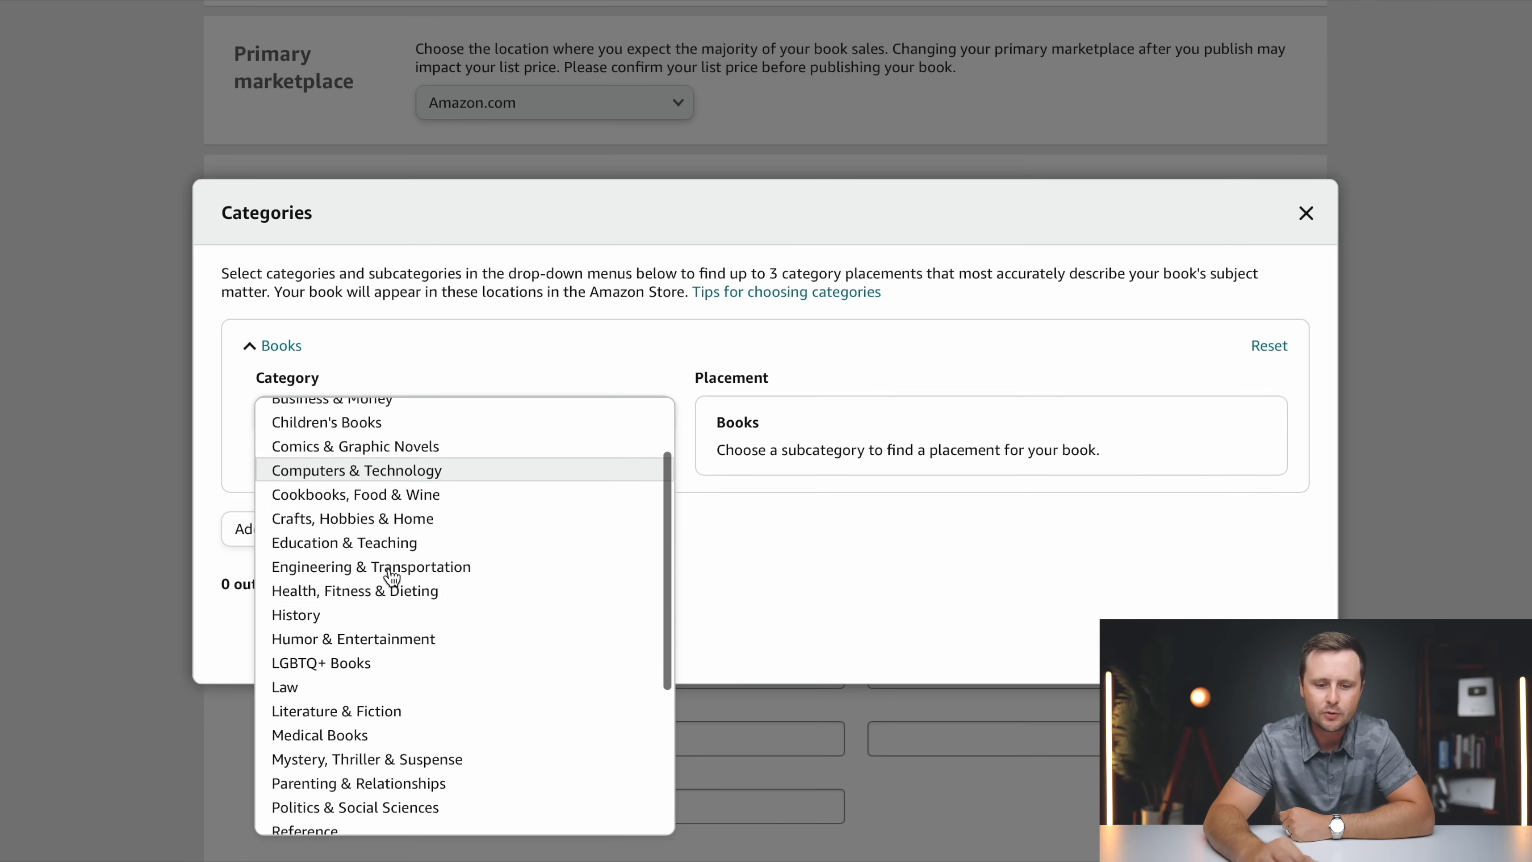
scroll(336, 655, "down", 2)
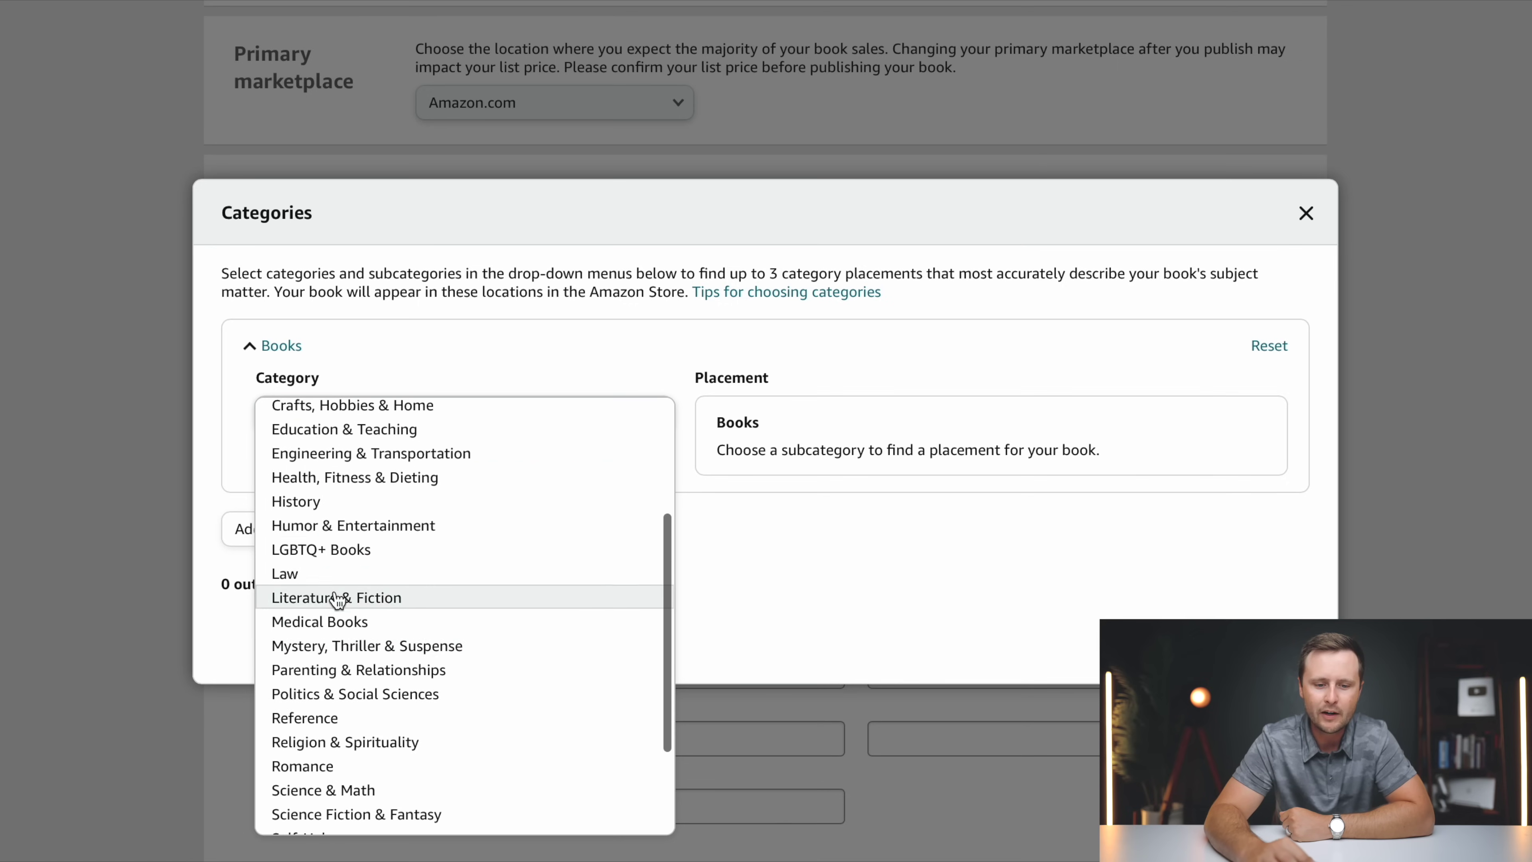
left_click(326, 526)
left_click(345, 480)
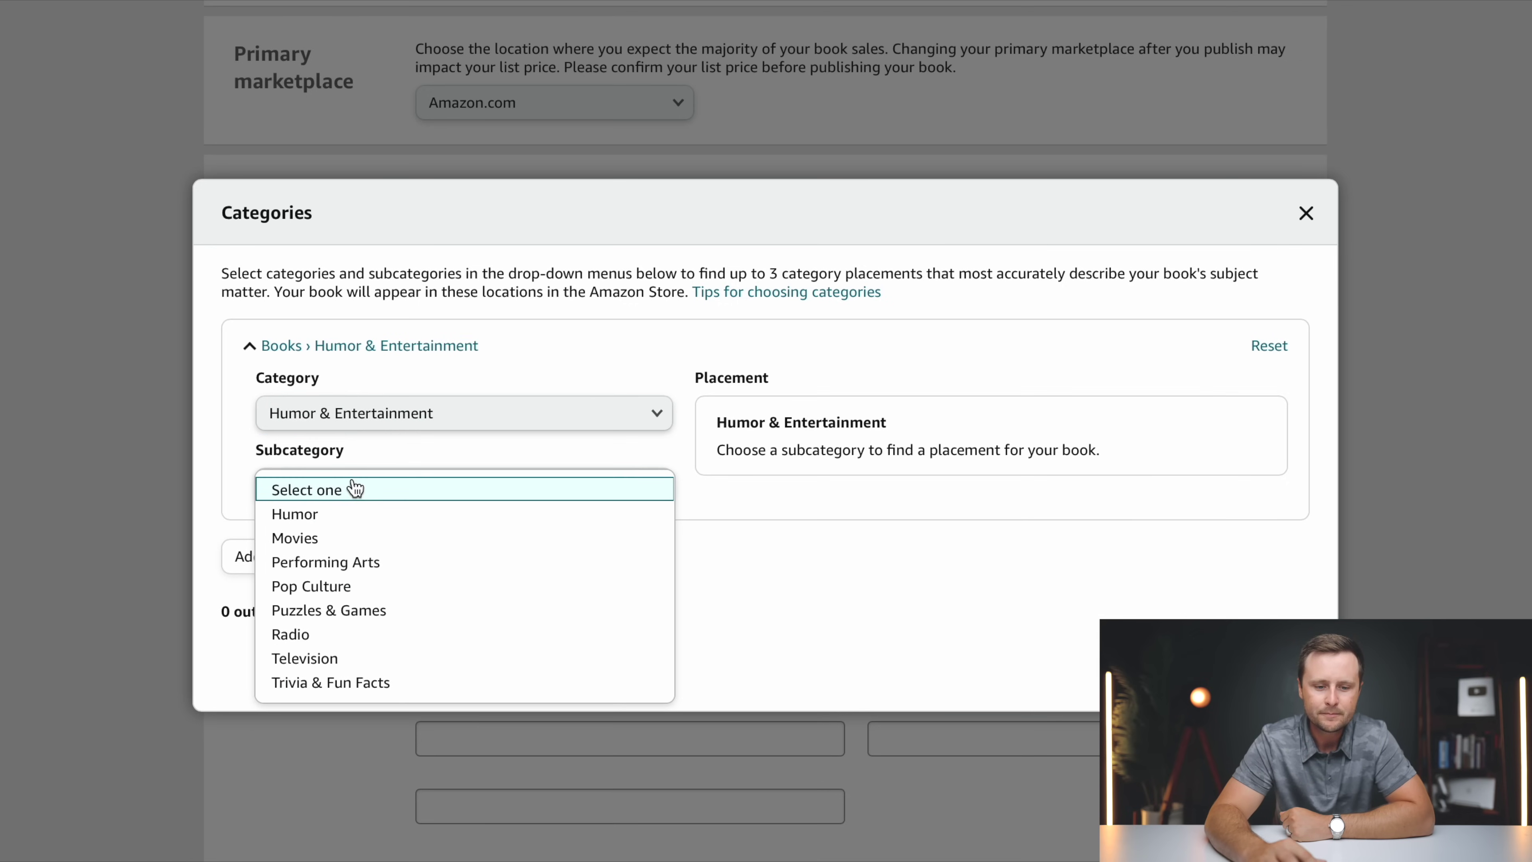
left_click(304, 610)
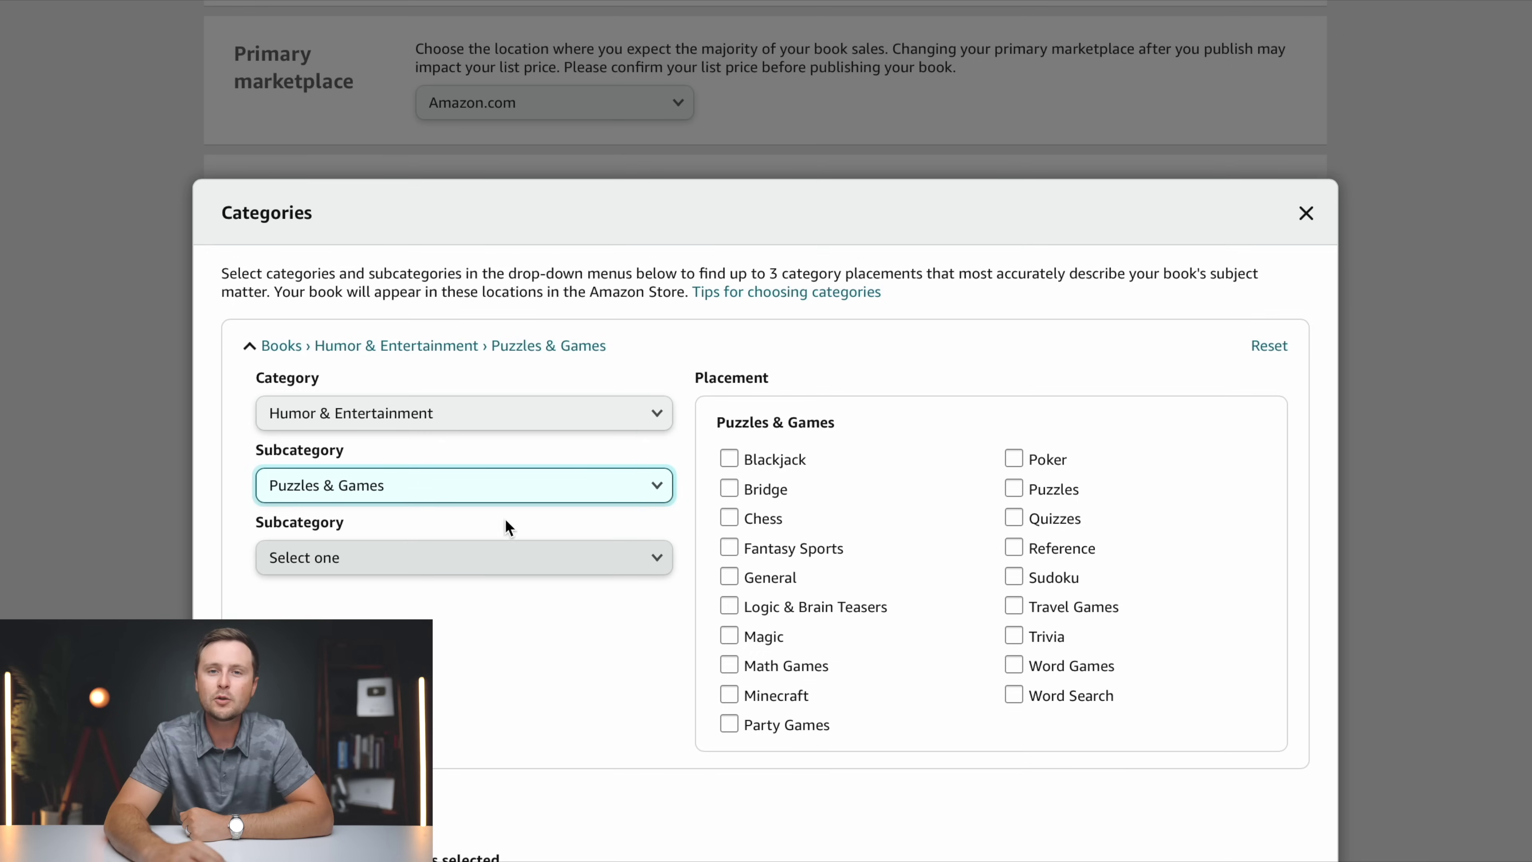
- Select the Puzzles, Word Games and General placements under Puzzles & Games and save the categories
scroll(1154, 499, "down", 2)
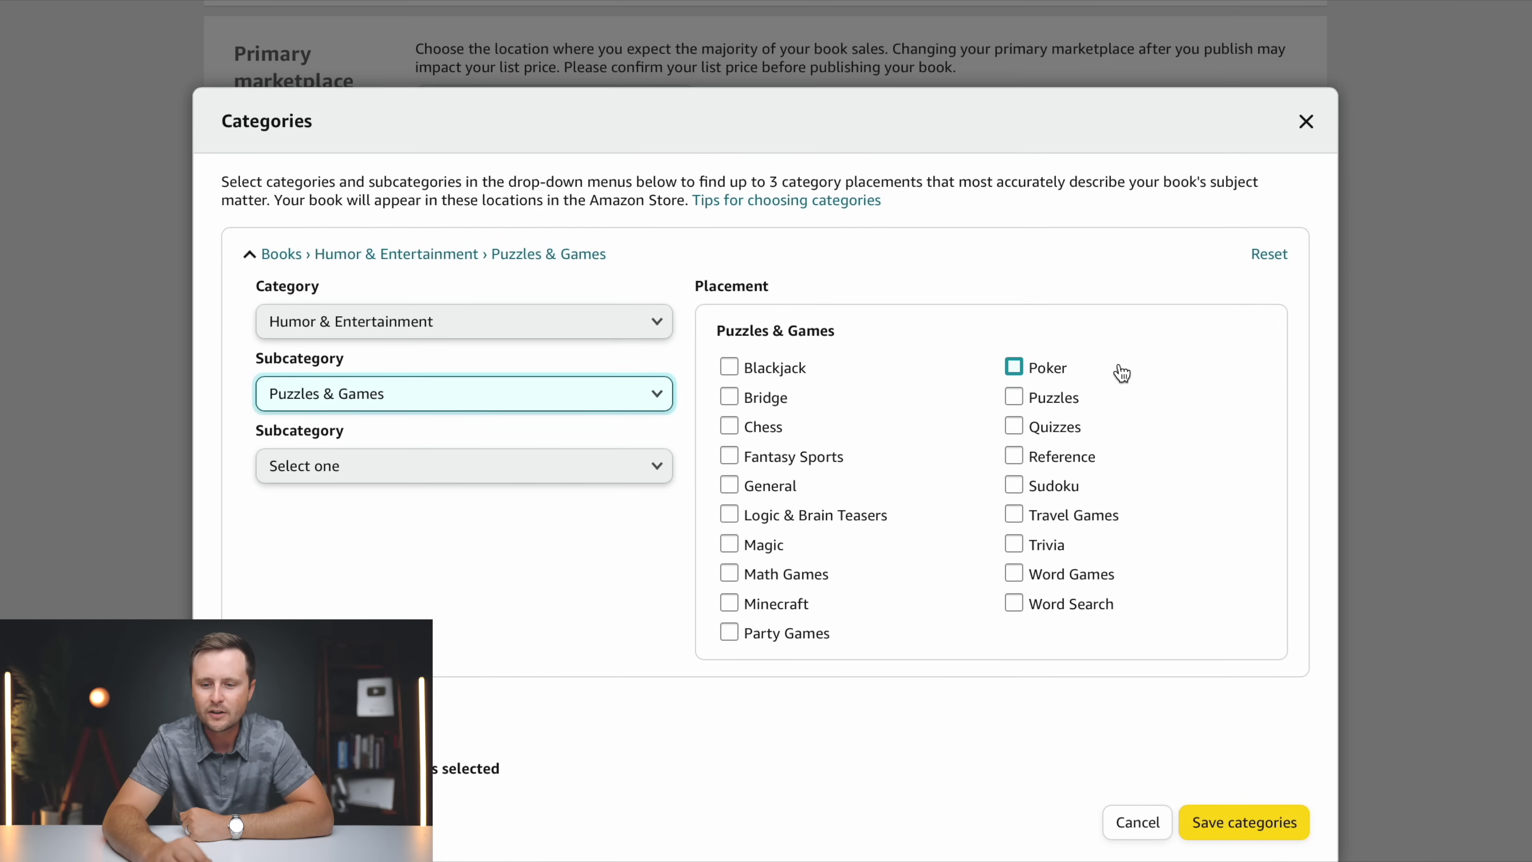
left_click(1014, 397)
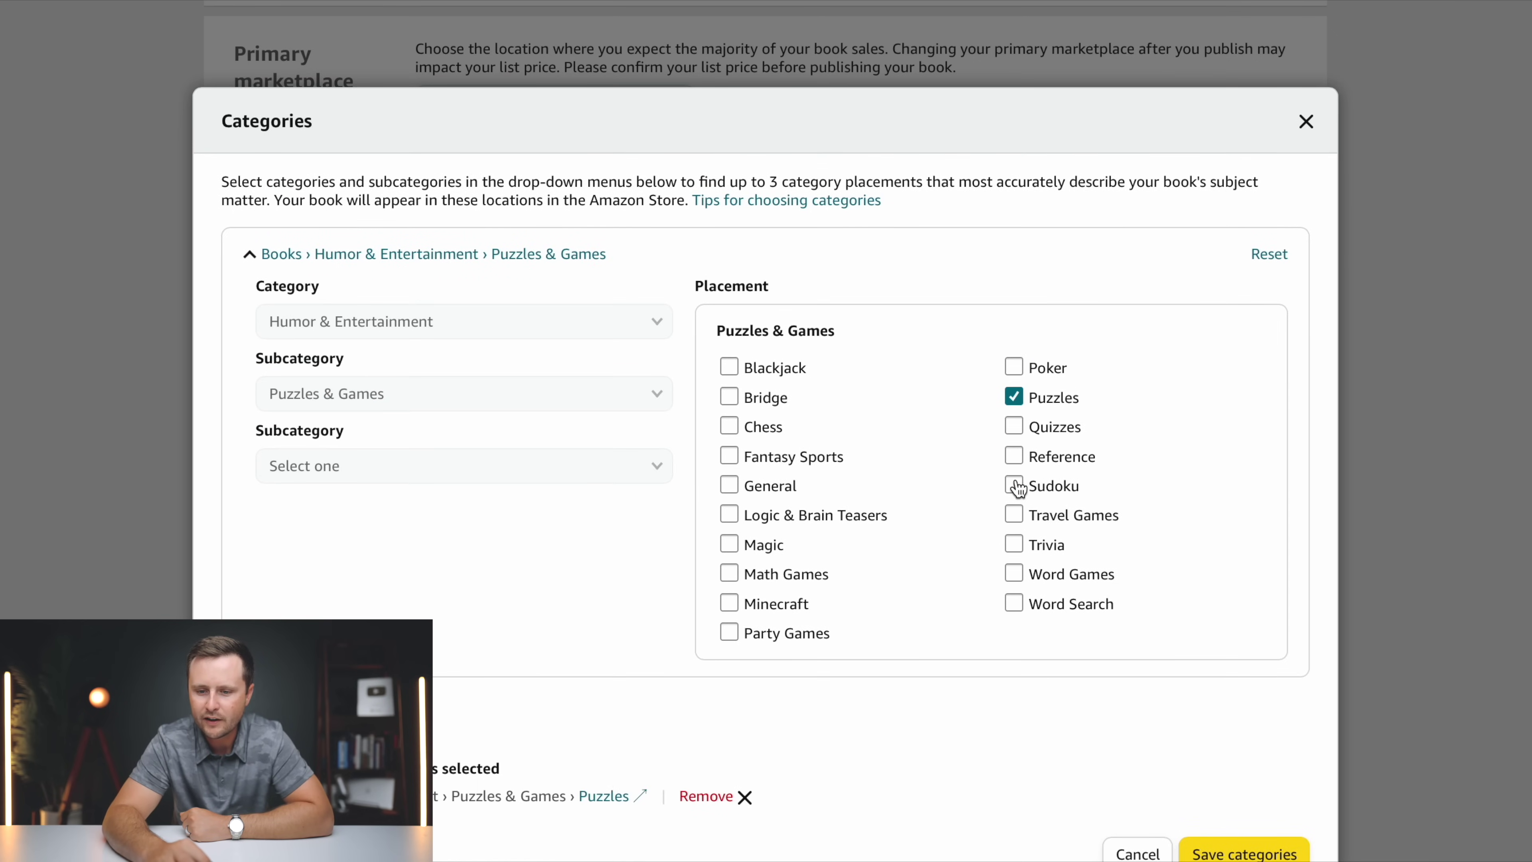
left_click(1015, 576)
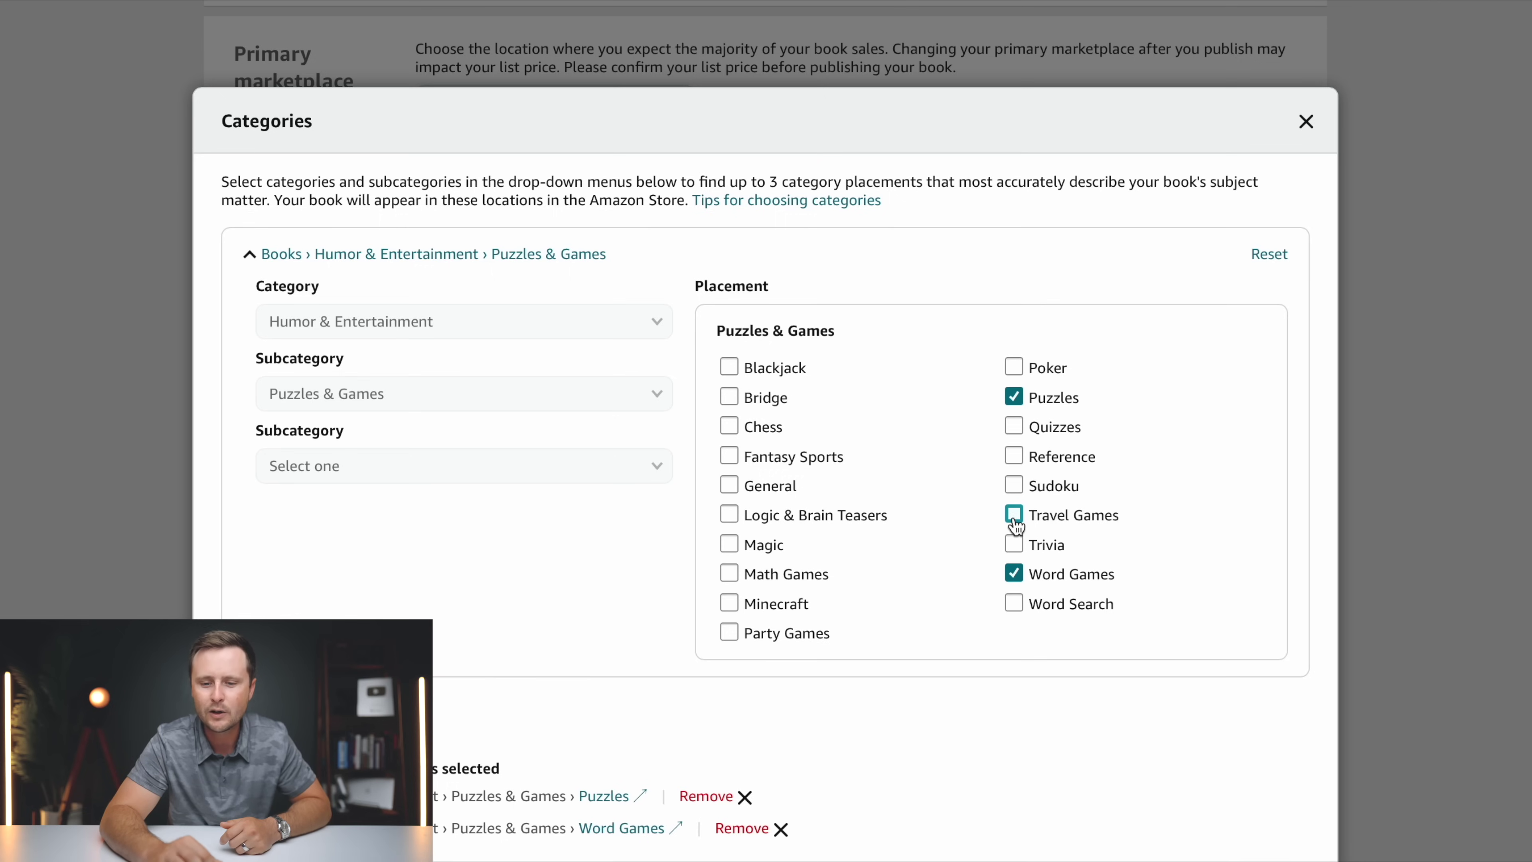
left_click(729, 486)
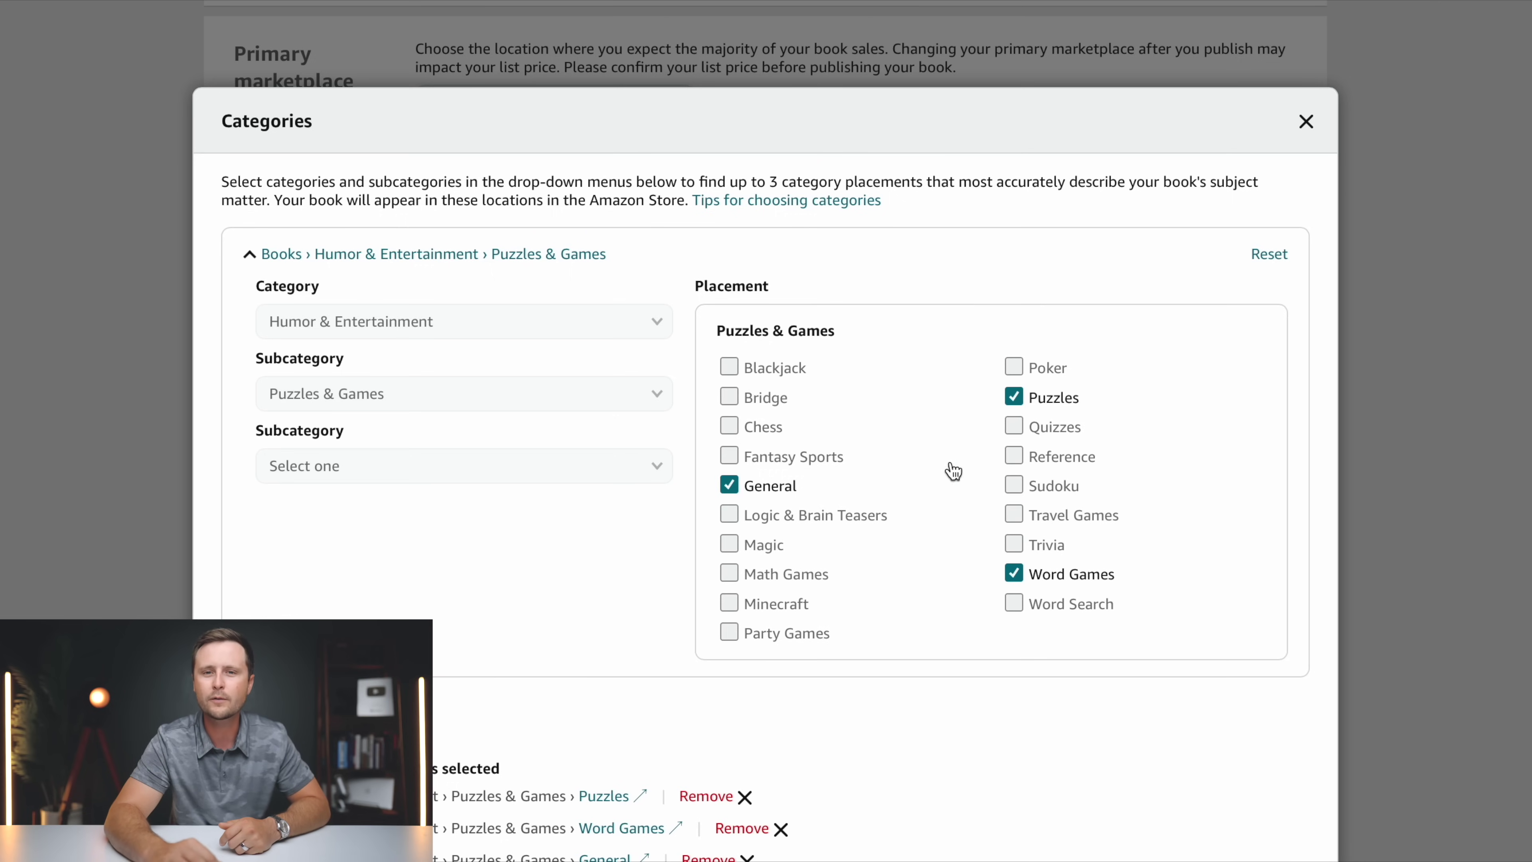
scroll(1065, 584, "down", 2)
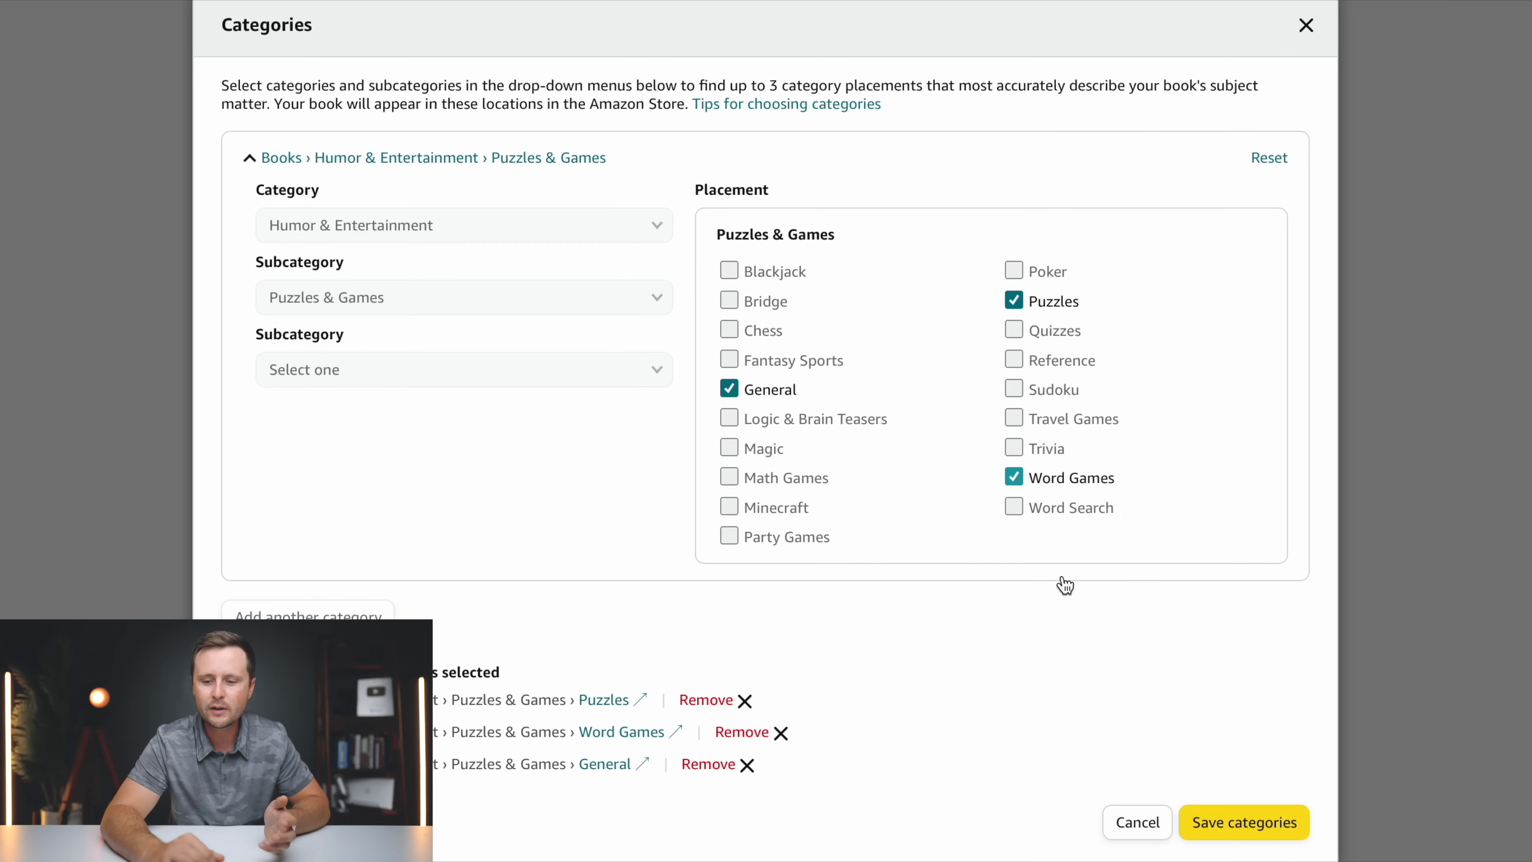
left_click(1221, 808)
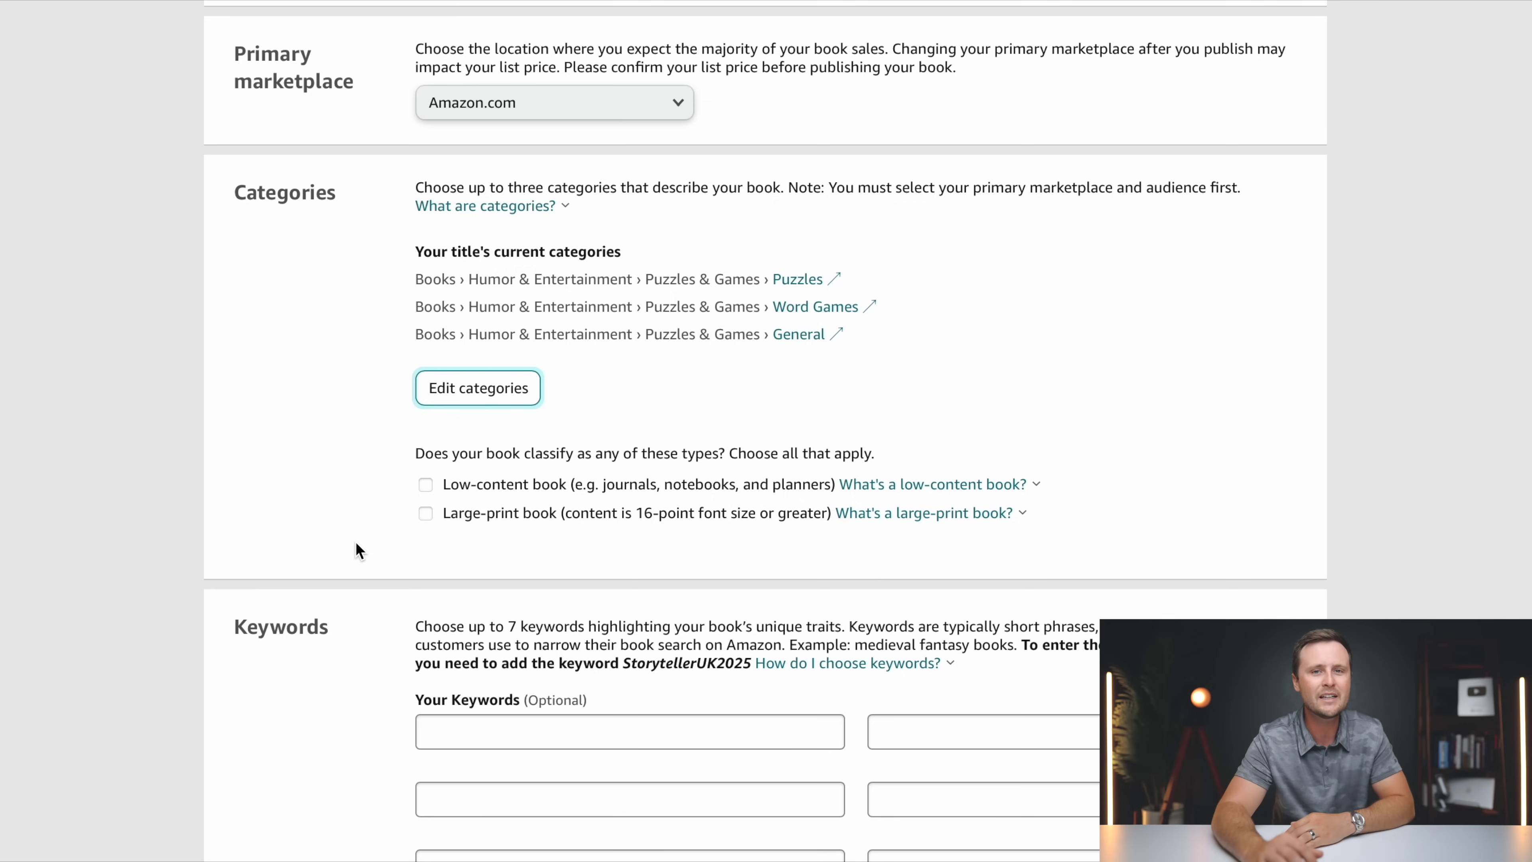
scroll(357, 550, "down", 6)
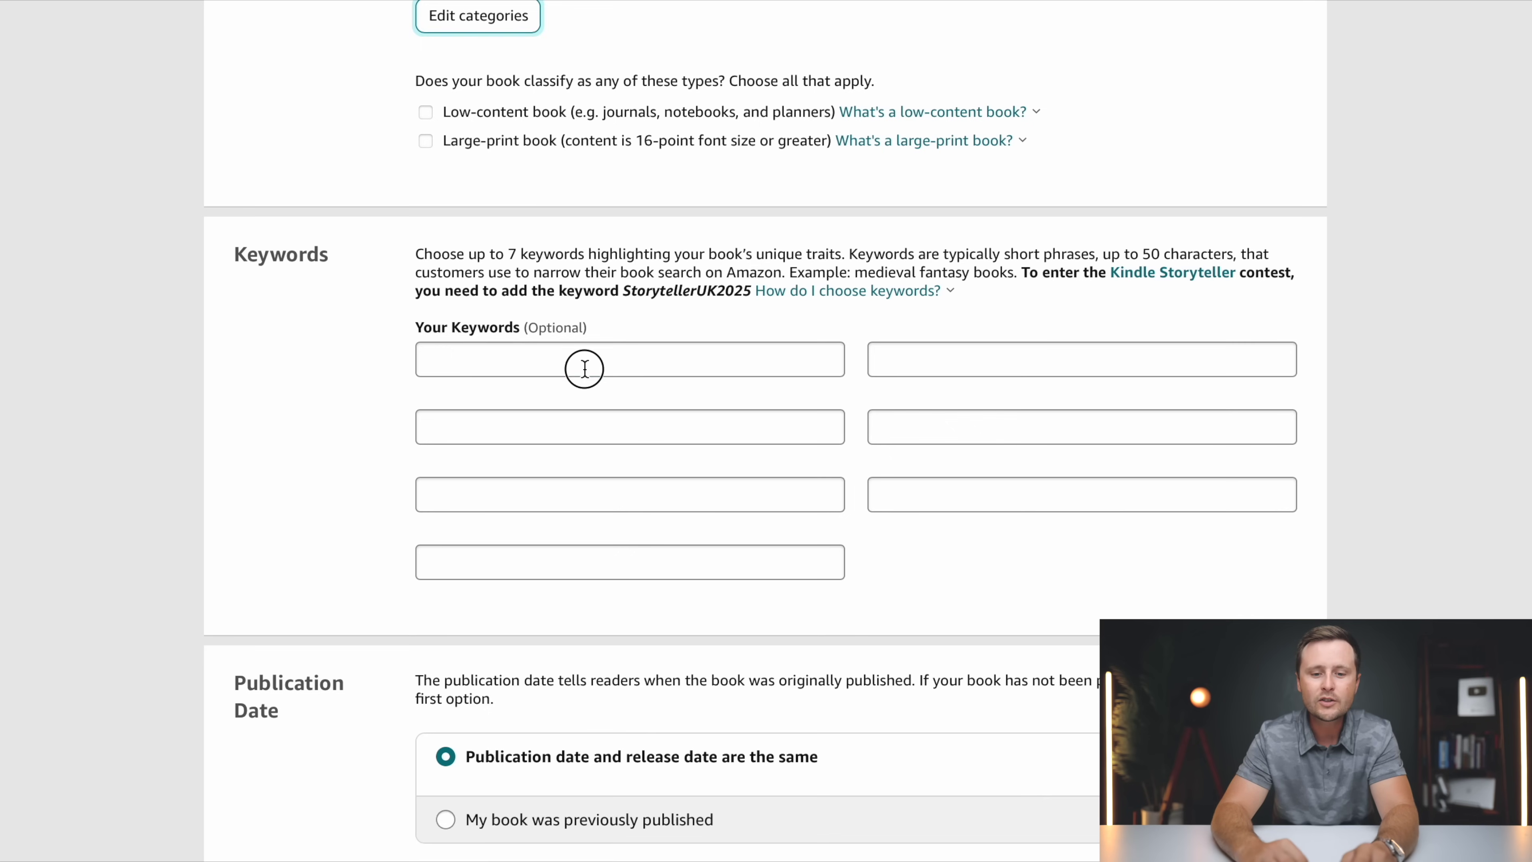
- Copy the book title "Camping Crossword Puzzles" from the paperback details for use as a keyword
left_click(456, 369)
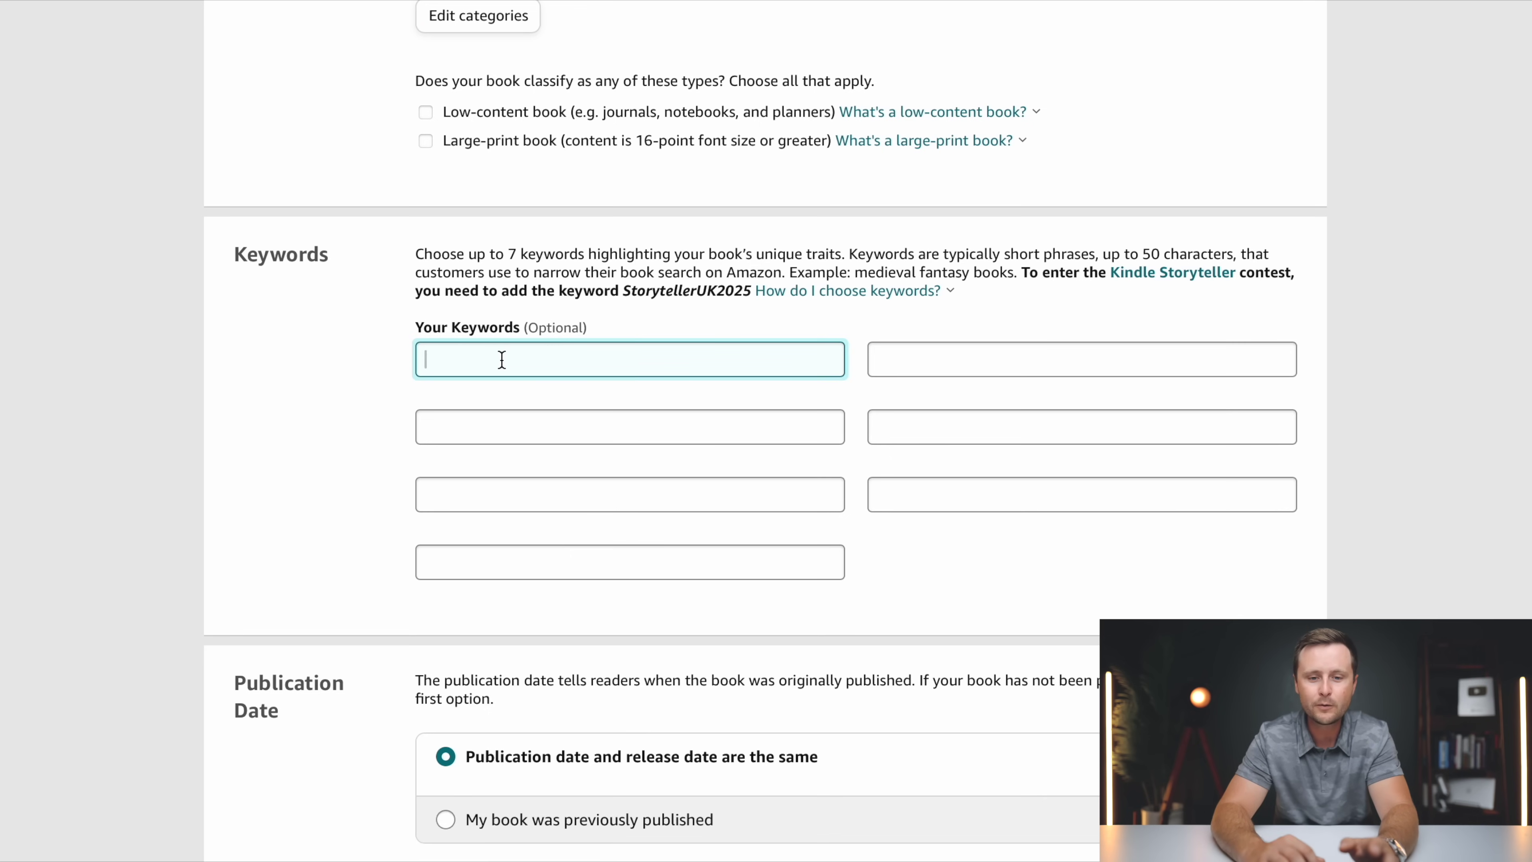
scroll(501, 360, "up", 20)
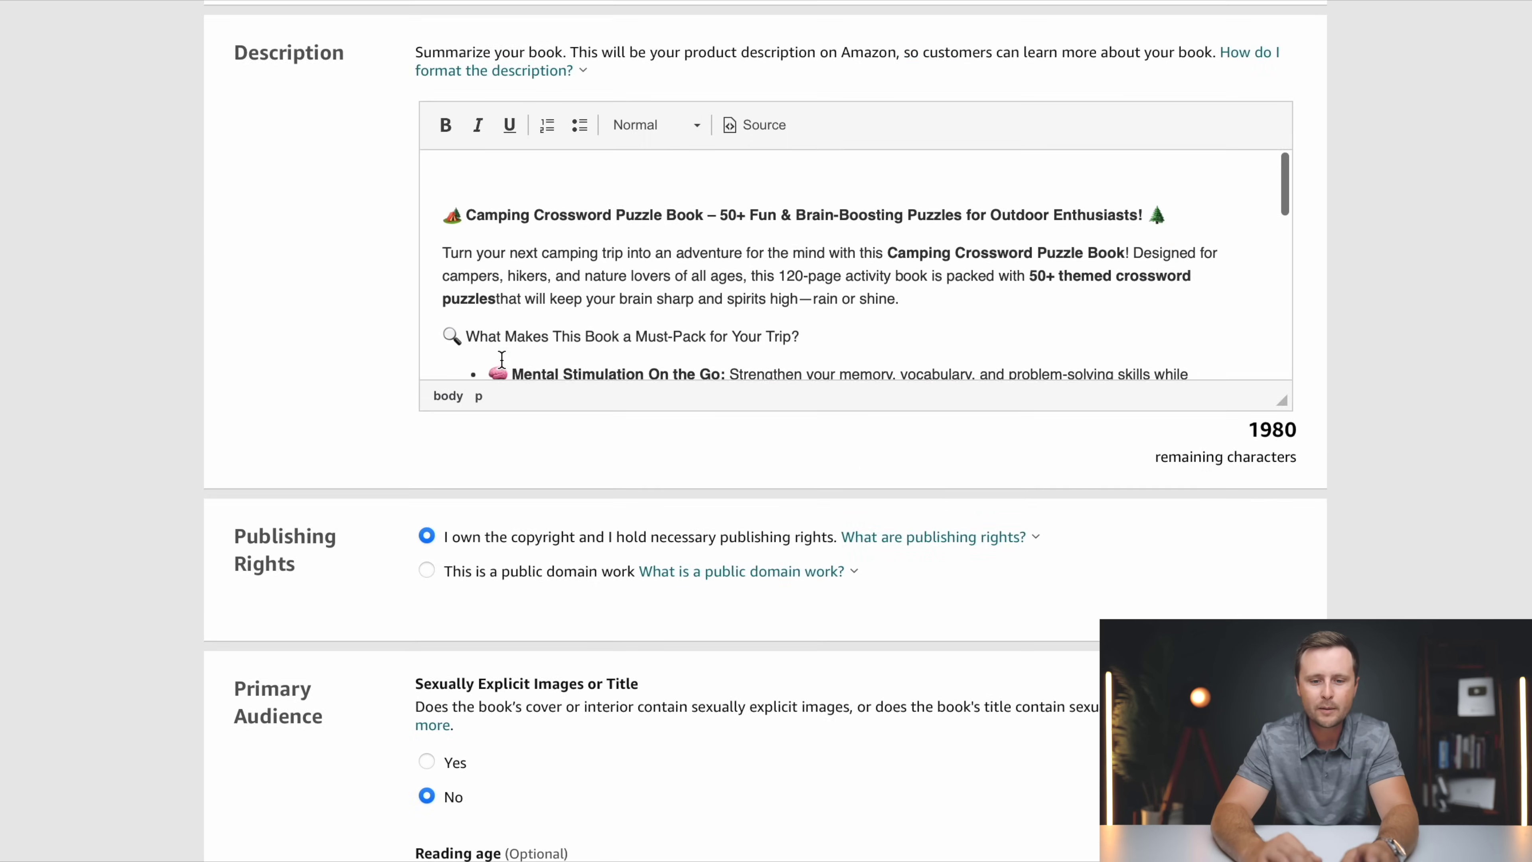
scroll(502, 360, "up", 15)
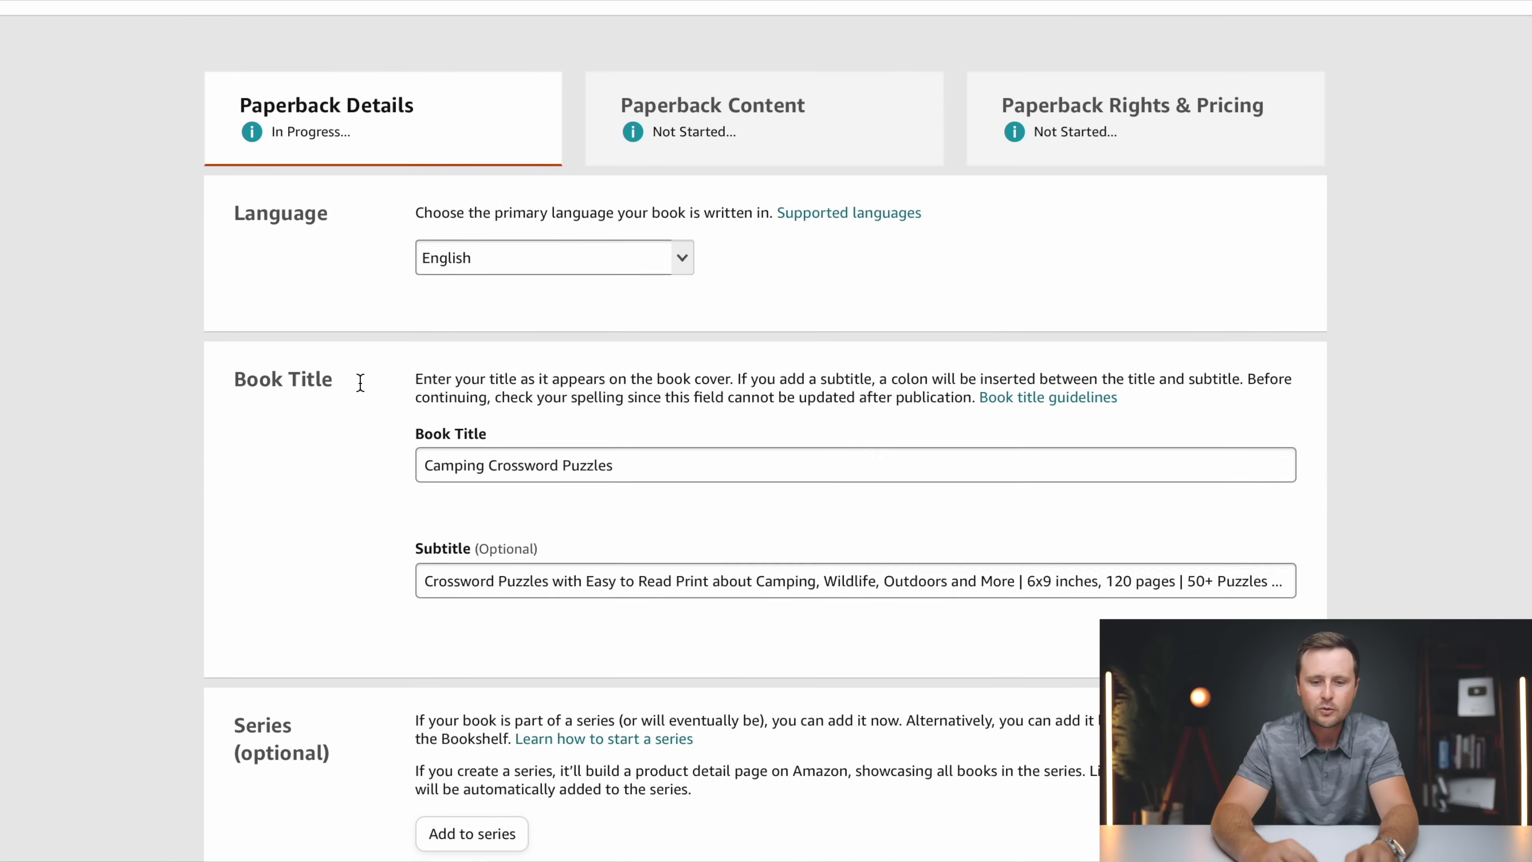
left_click(562, 453)
triple_click(562, 454)
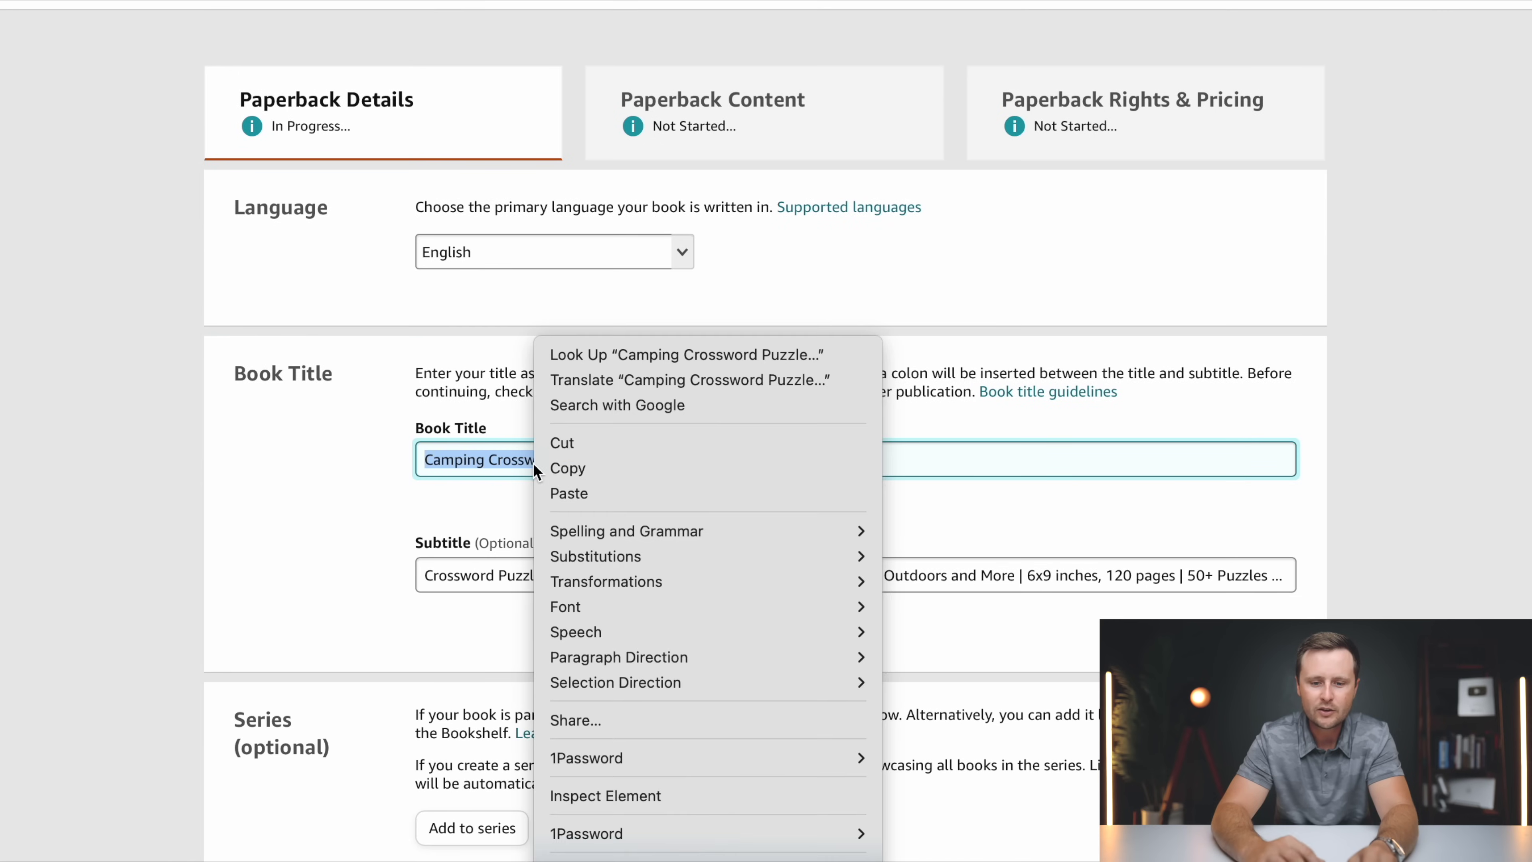
left_click(588, 468)
- Paste the copied book title into the first keyword field
scroll(588, 471, "down", 20)
scroll(588, 469, "down", 10)
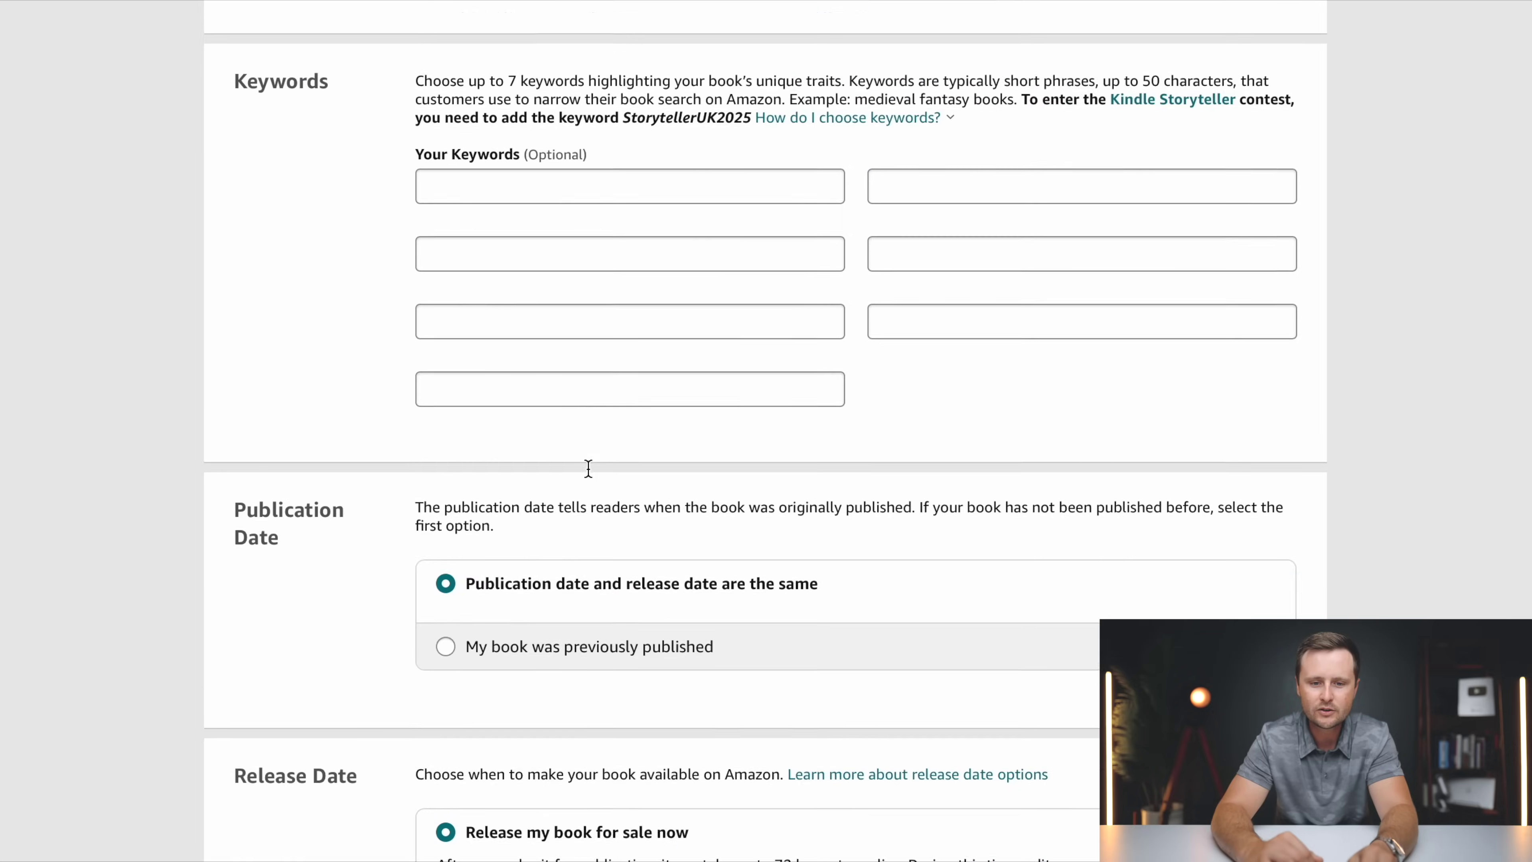
scroll(482, 342, "up", 3)
left_click(472, 353)
right_click(446, 358)
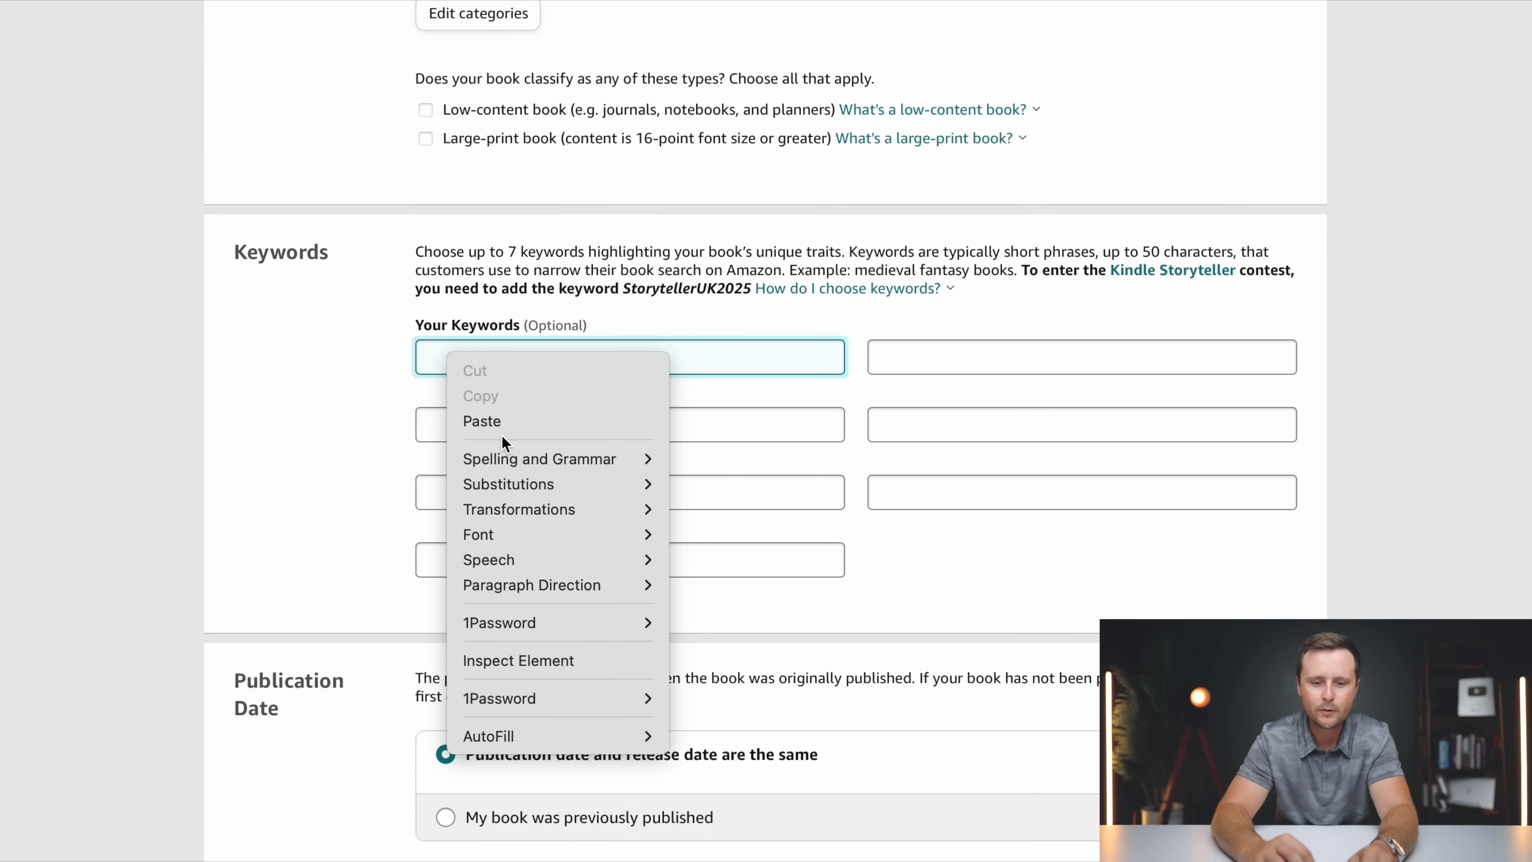
left_click(491, 422)
scroll(386, 418, "down", 1)
scroll(447, 348, "up", 1)
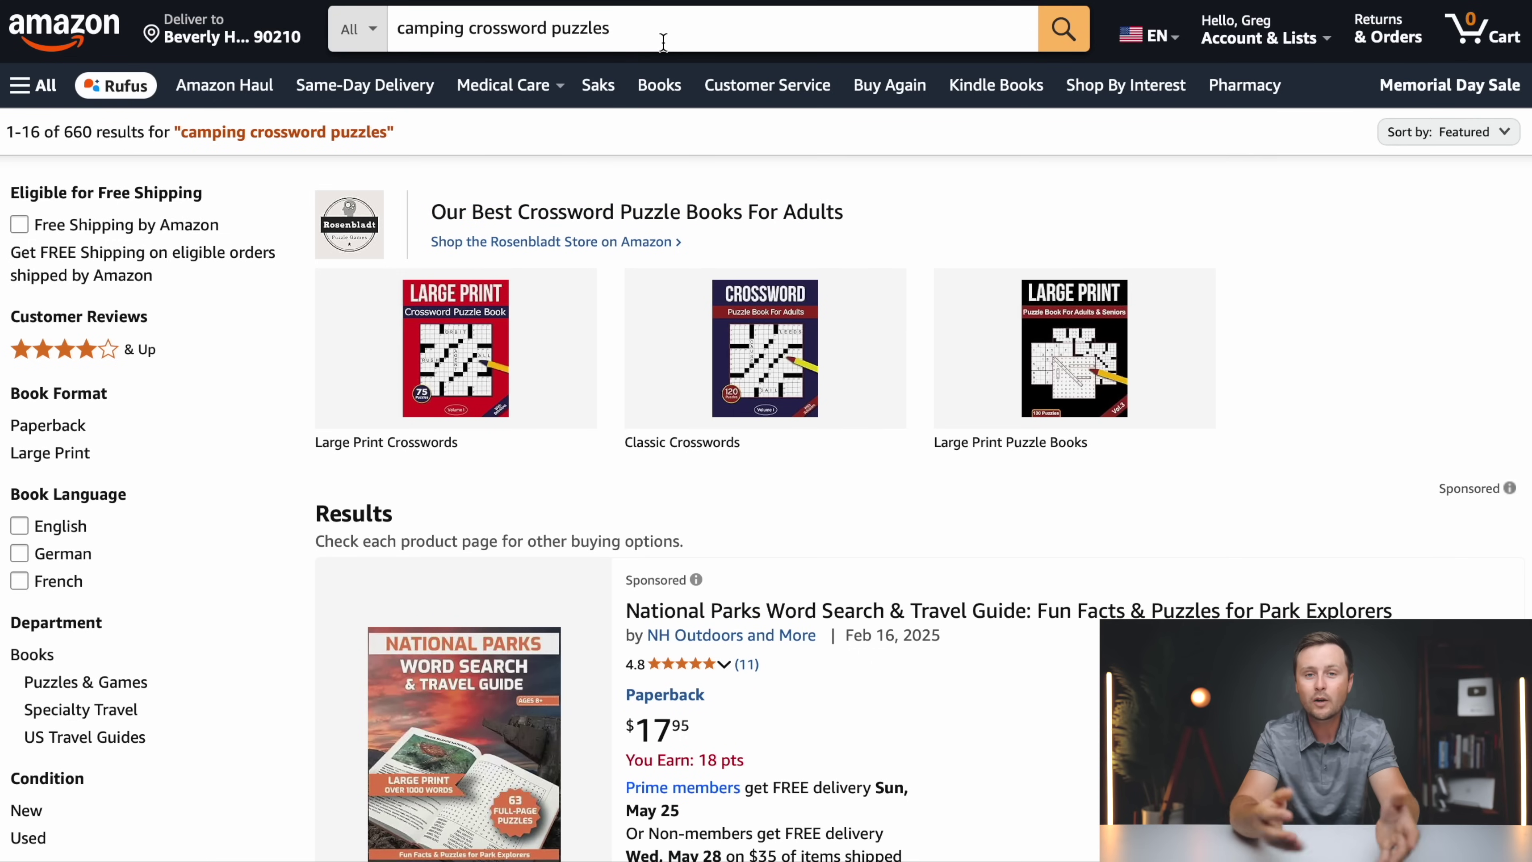
- Using Amazon's search suggestions for ideas, enter "camping puzzles" as the second KDP keyword and "camping puzzles for adults" as the third
left_click(627, 28)
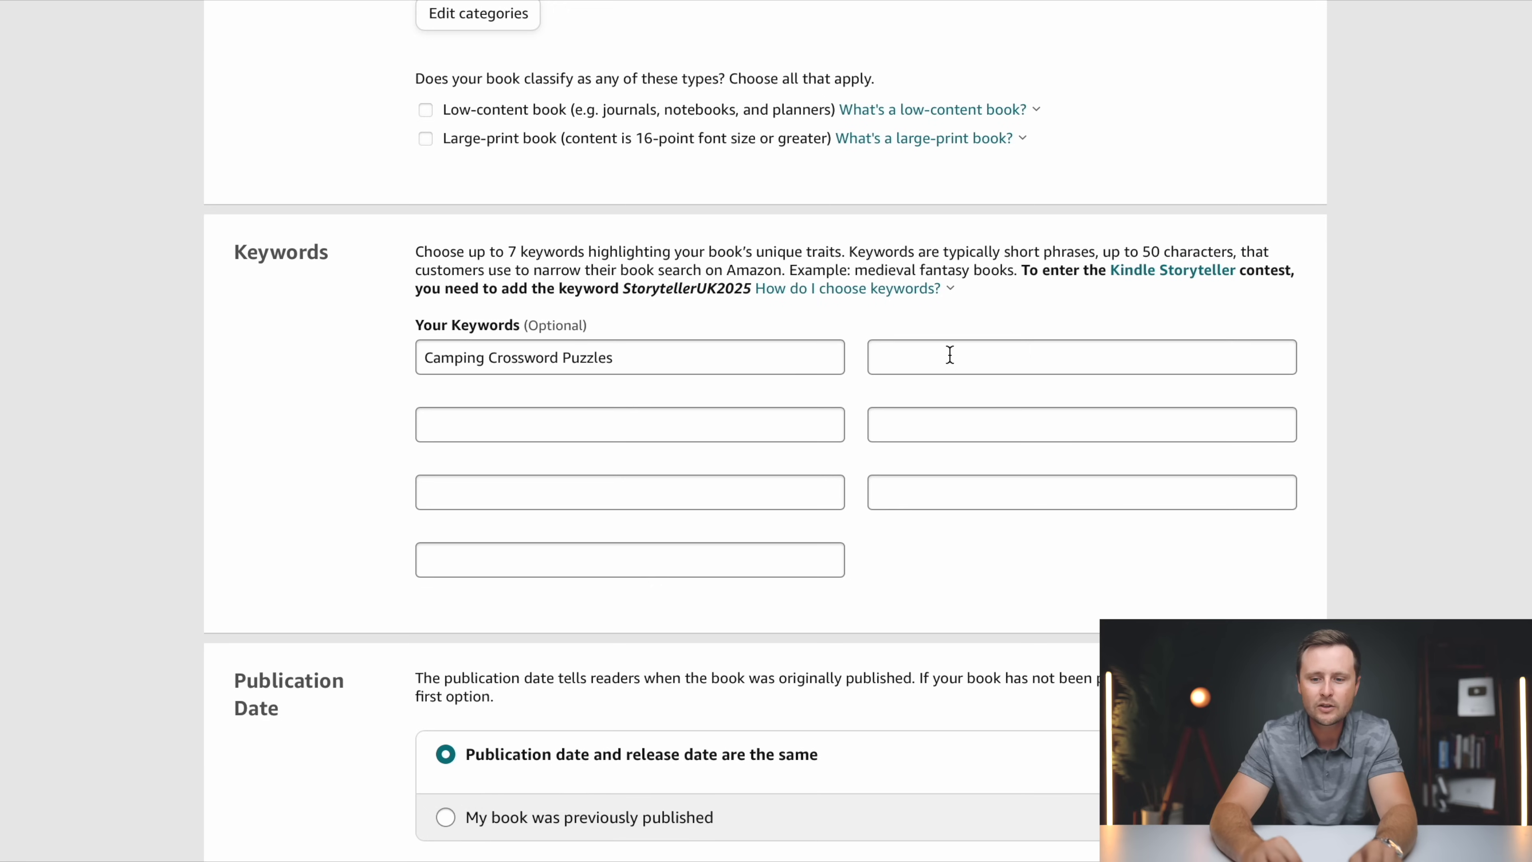
left_click(959, 360)
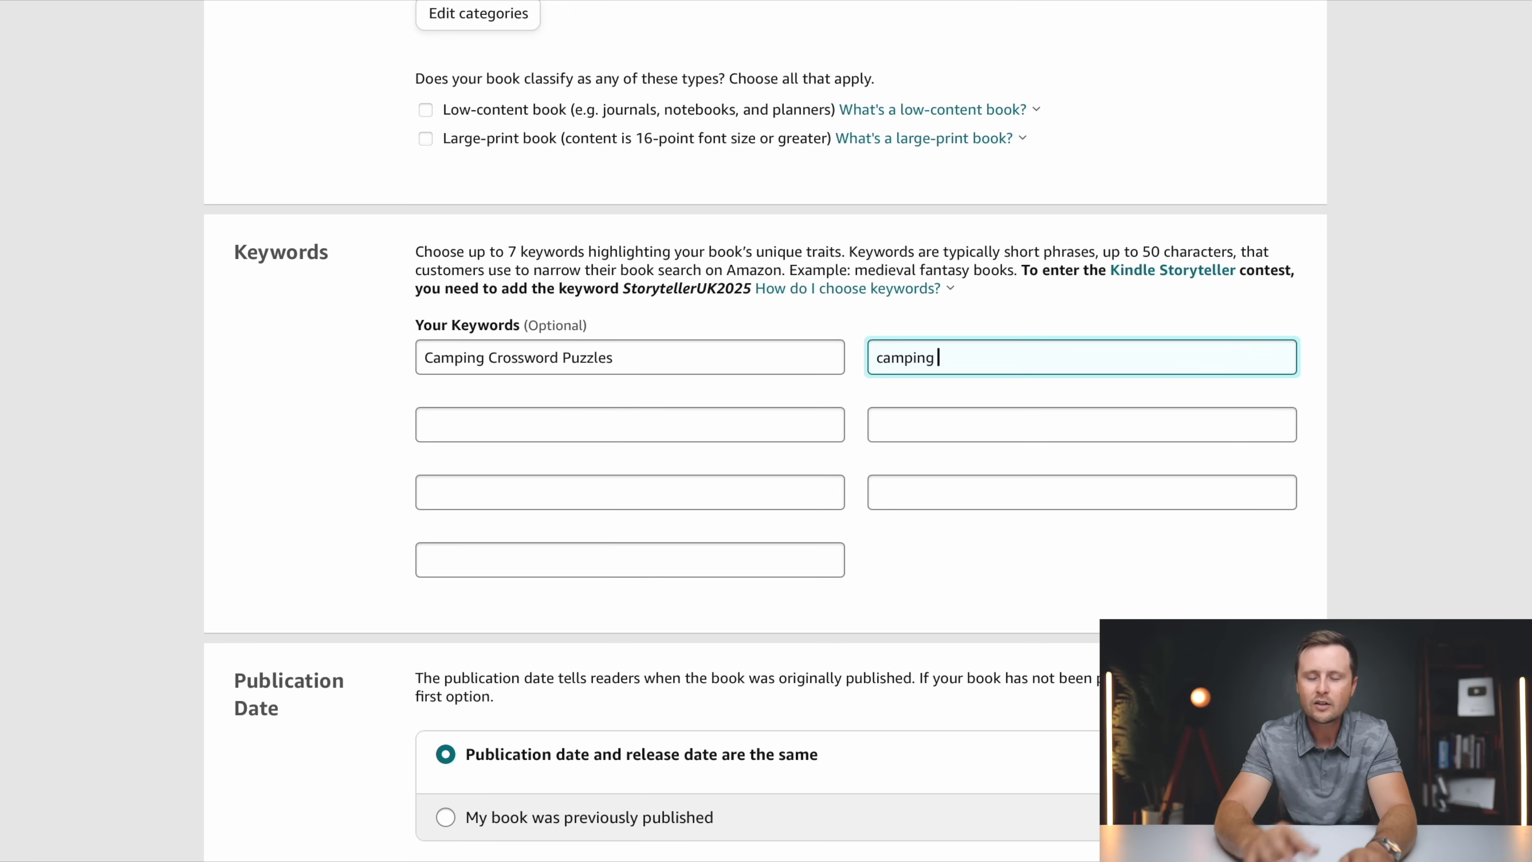
type("camping puzzles")
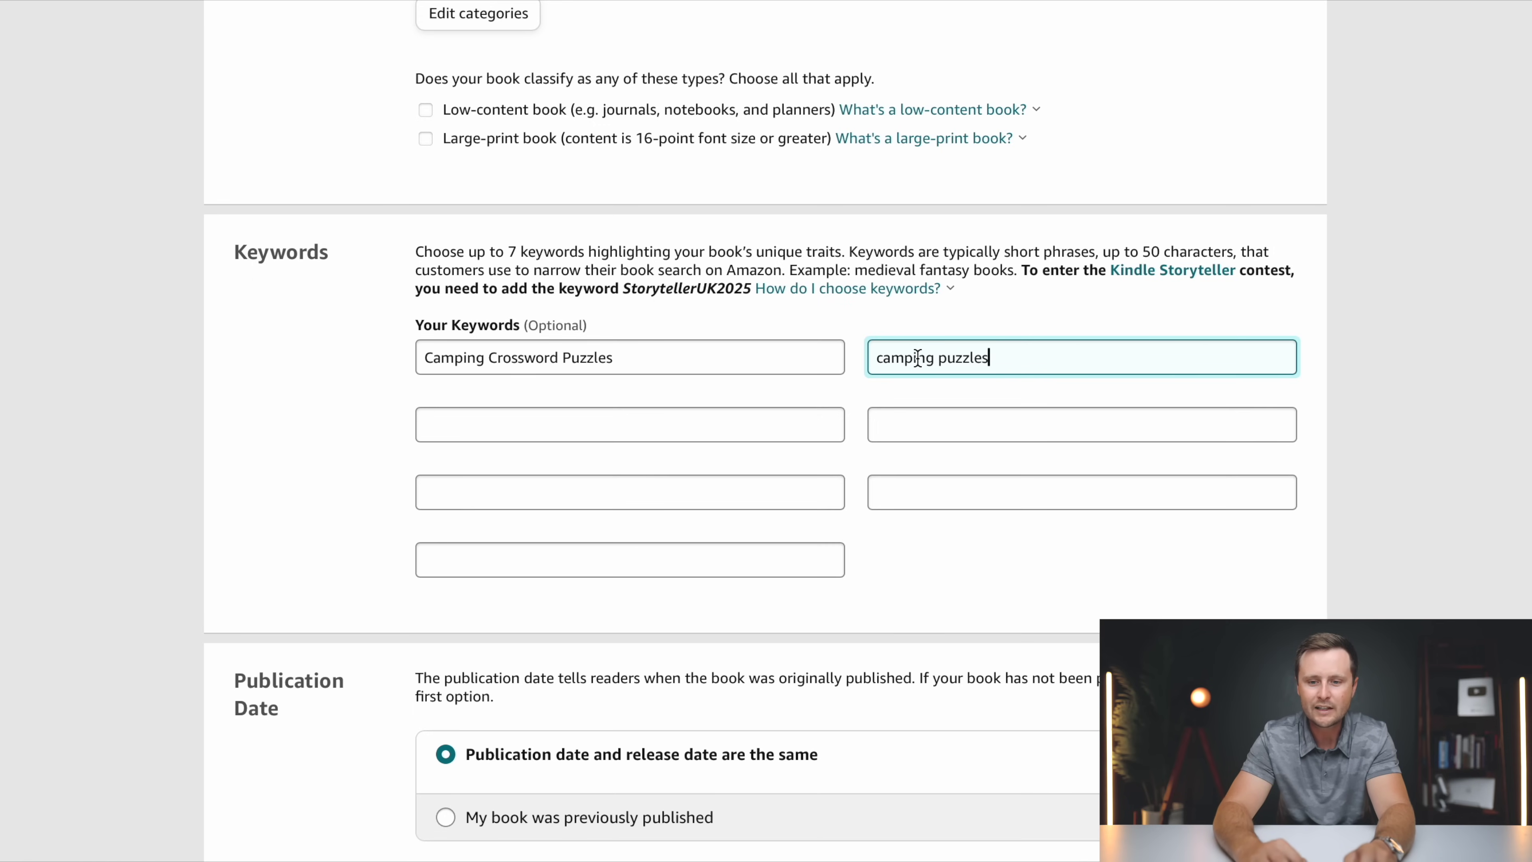
left_click(615, 428)
type("camping crossword puzzles")
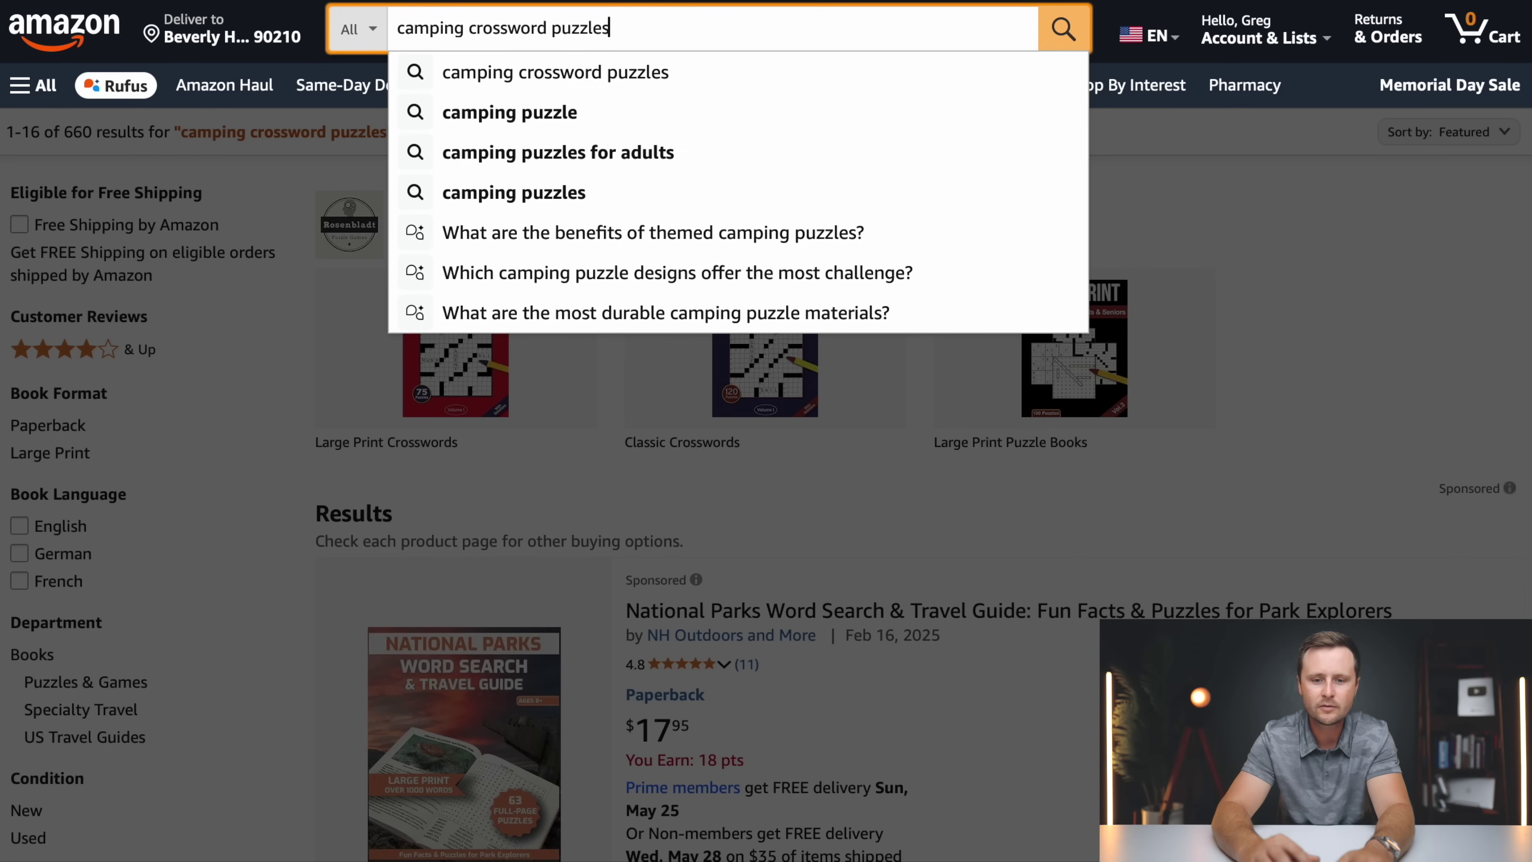
- On Amazon, shorten the search to "camping crossword" and choose the suggestion "crossword puzzle books for adults camping"
key("BackSpace")
key("BackSpace")
key("BackSpace")
key("BackSpace")
key("BackSpace")
key("BackSpace")
key("BackSpace")
key("BackSpace")
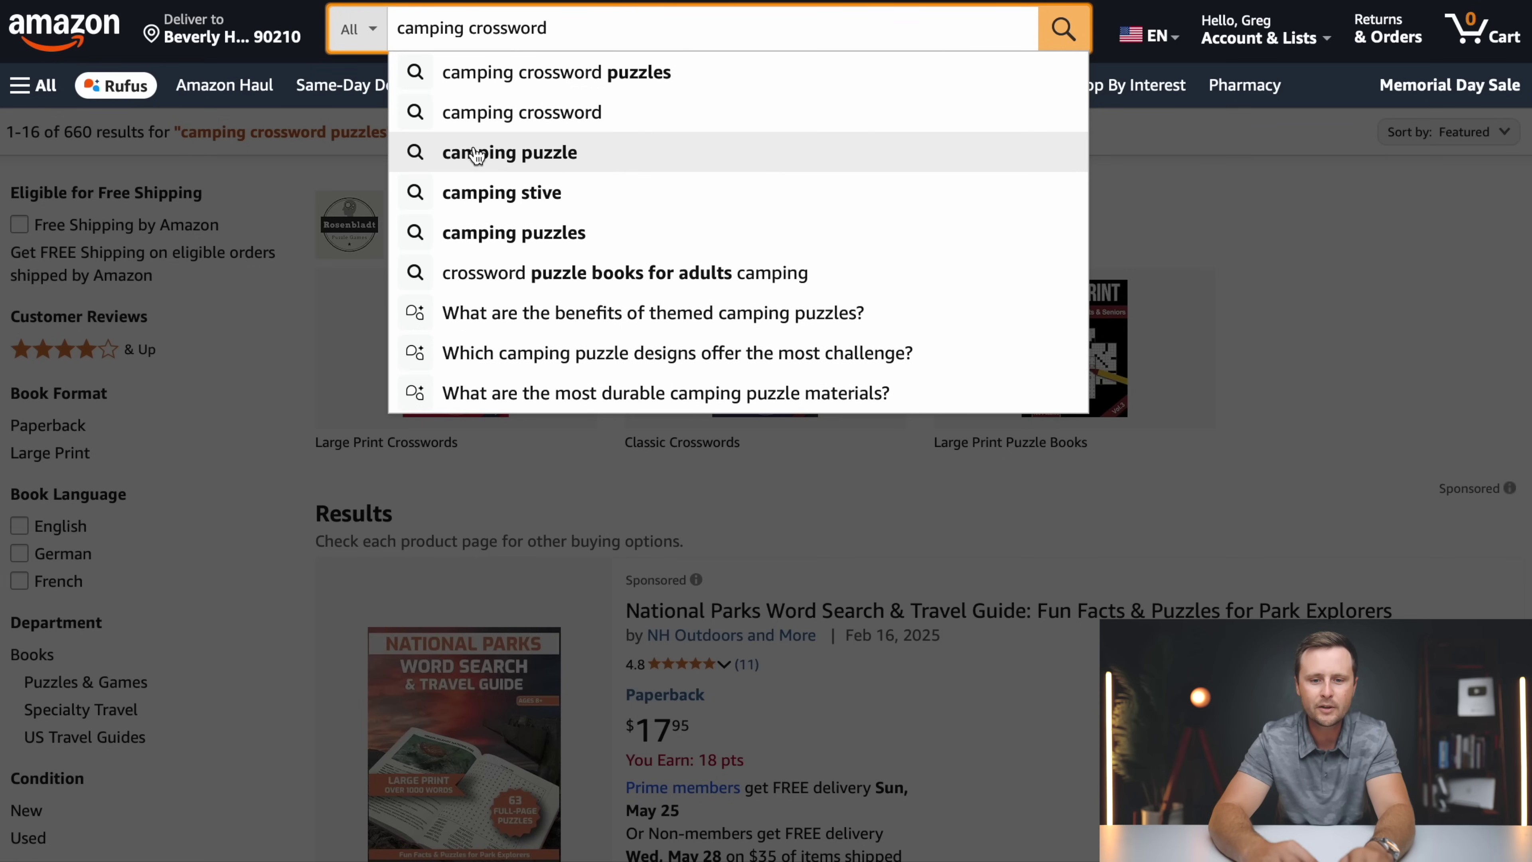
left_click(773, 283)
- Copy the Amazon search phrase "crossword puzzle books for adults camping" and paste it as the fourth keyword on KDP
left_click_drag(739, 28, 391, 27)
right_click(478, 27)
left_click(506, 147)
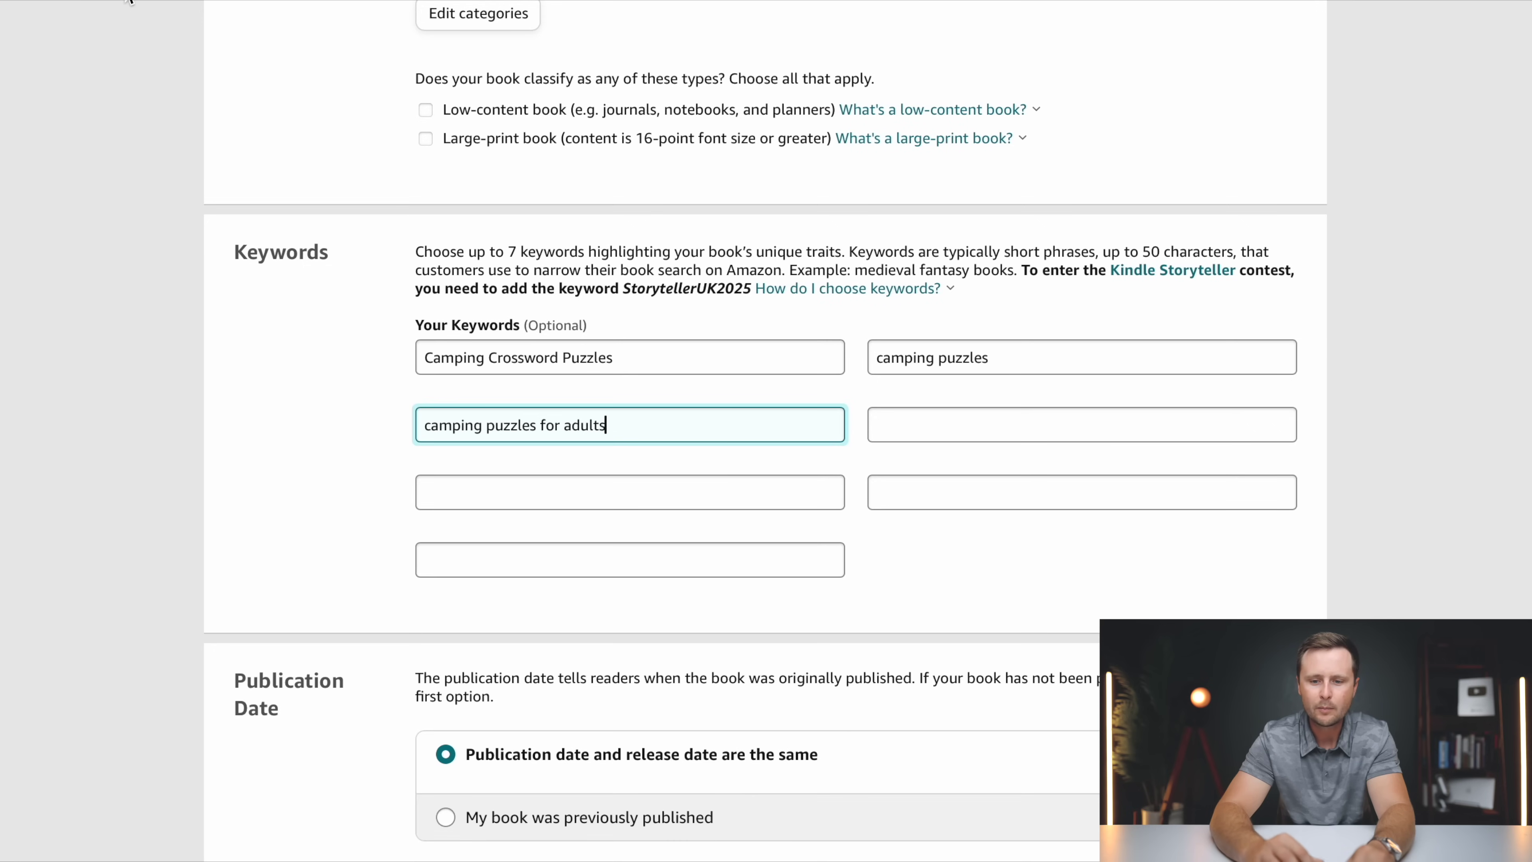
left_click(913, 421)
right_click(916, 422)
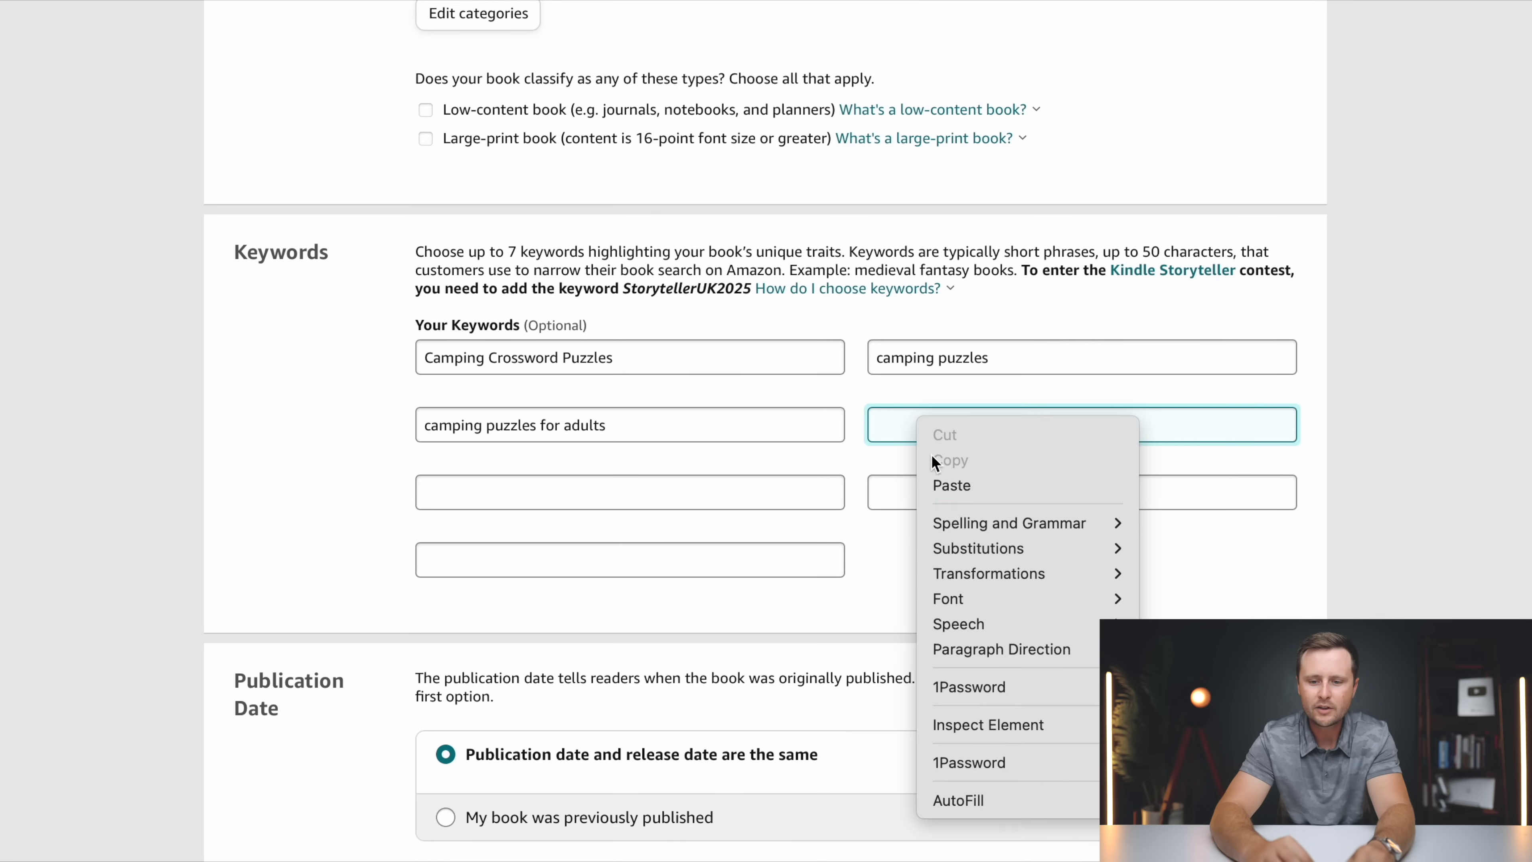
left_click(964, 483)
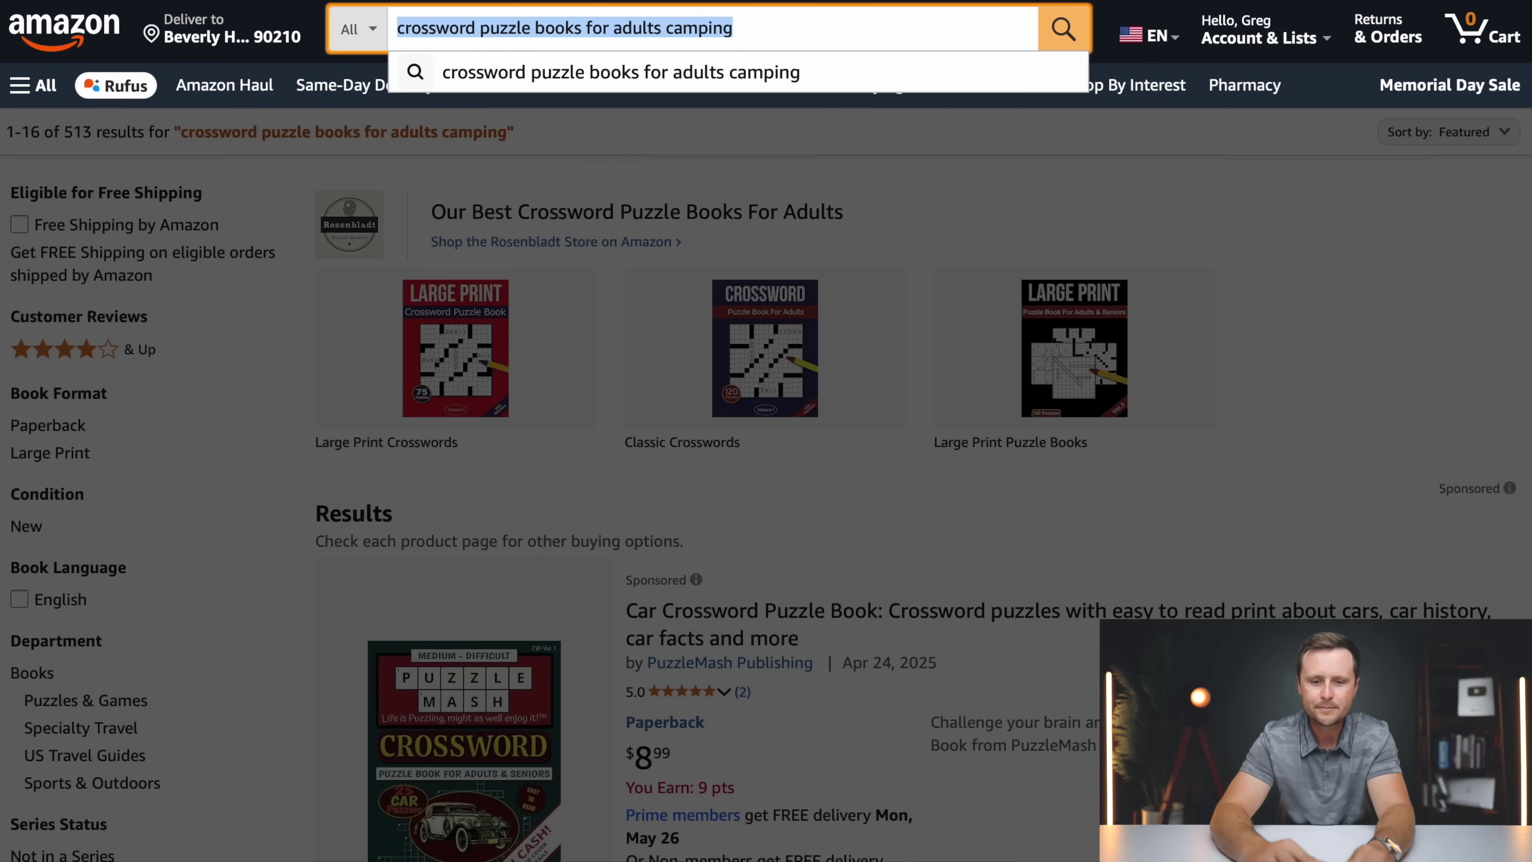
- Search Amazon for "camping crossword puzzles" and look through the results for competing book titles
type("camping crossword")
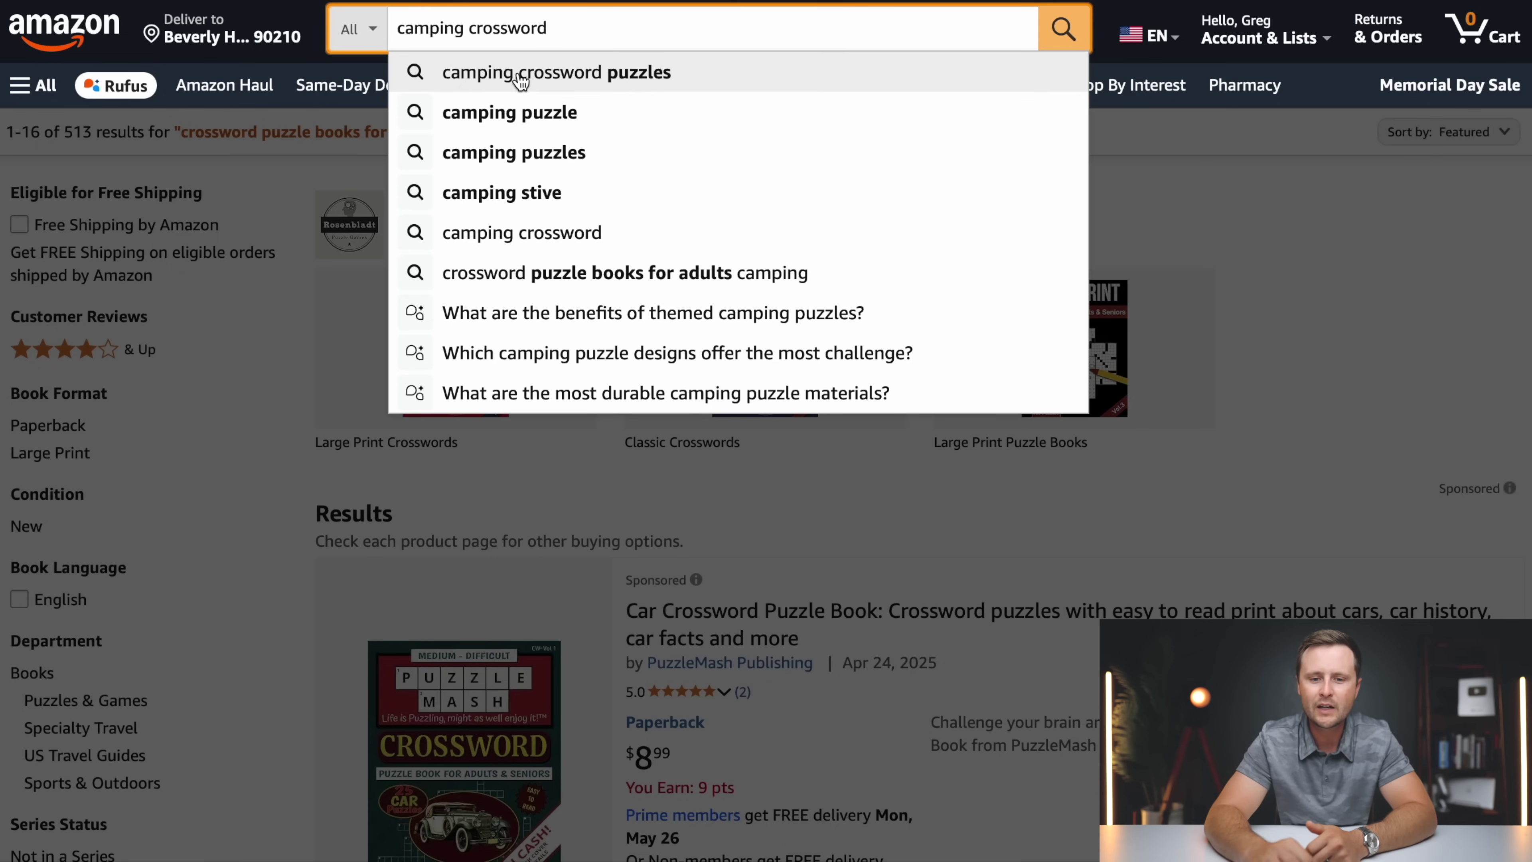
left_click(558, 75)
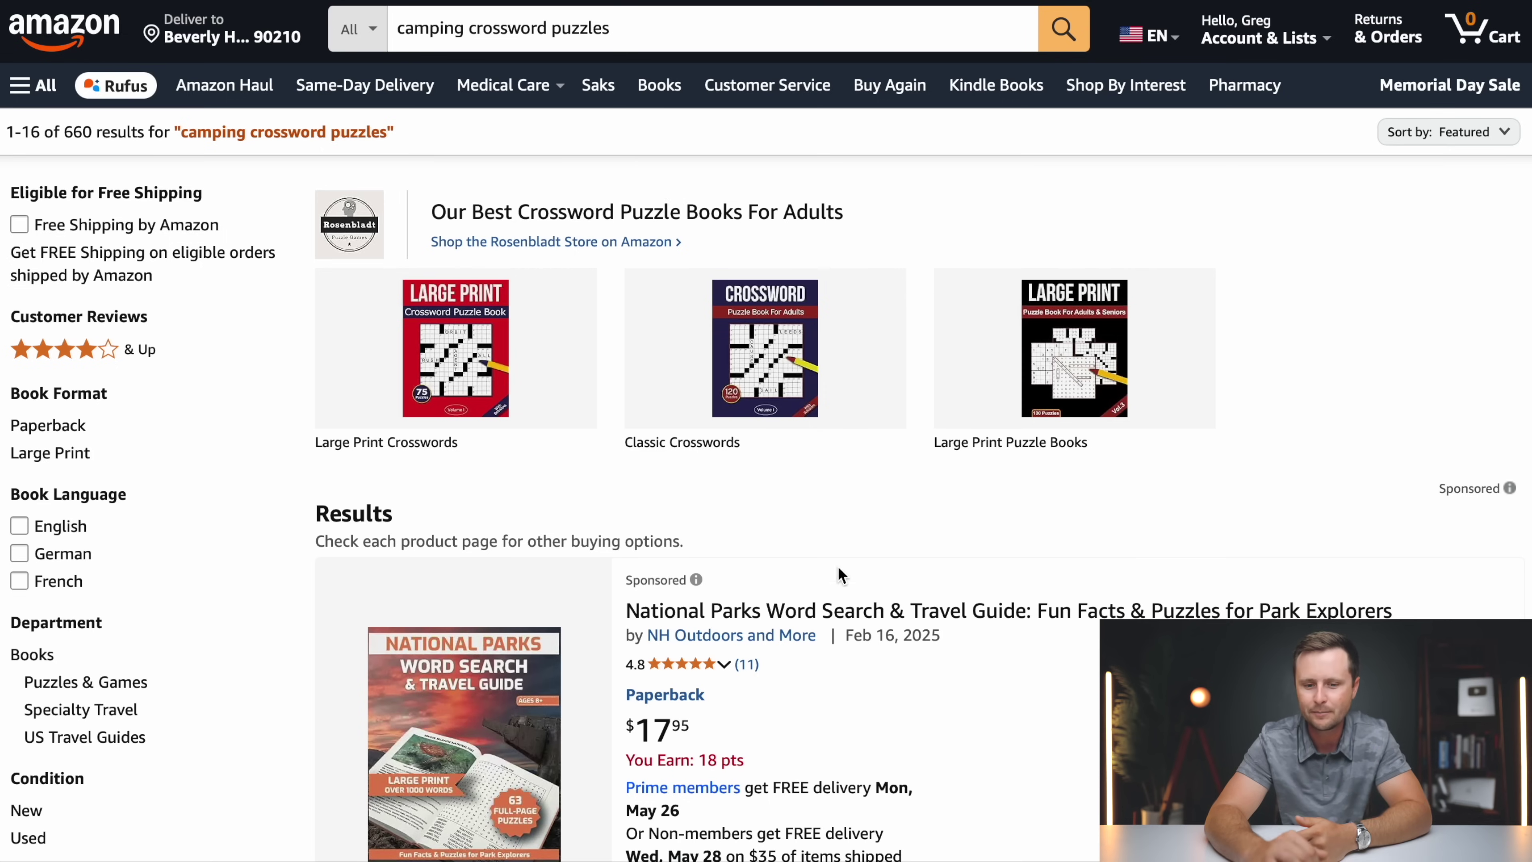
scroll(838, 576, "down", 4)
left_click(640, 336)
key("Escape")
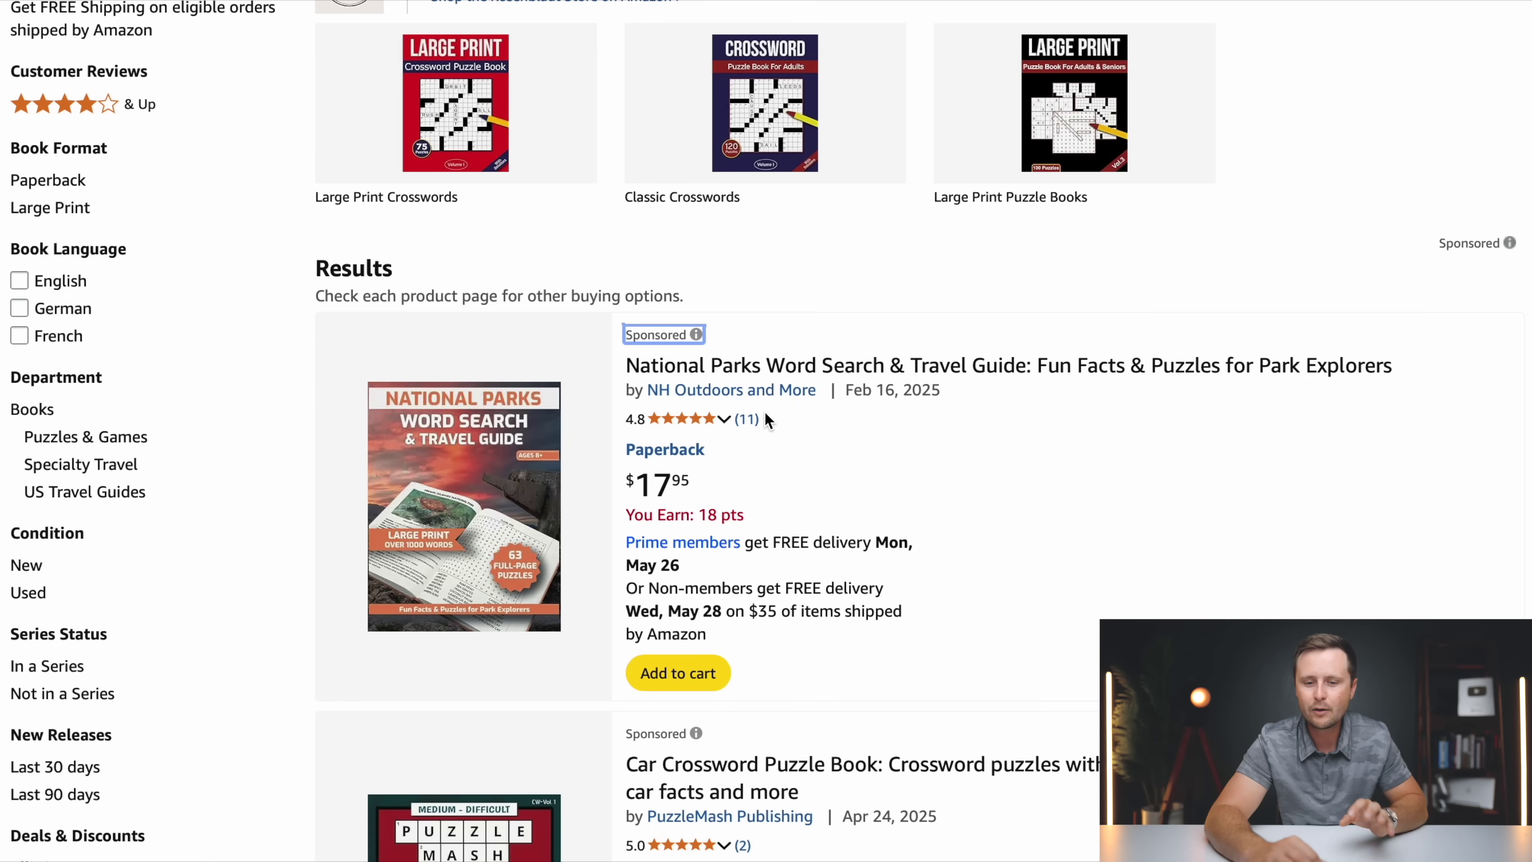
scroll(668, 376, "down", 7)
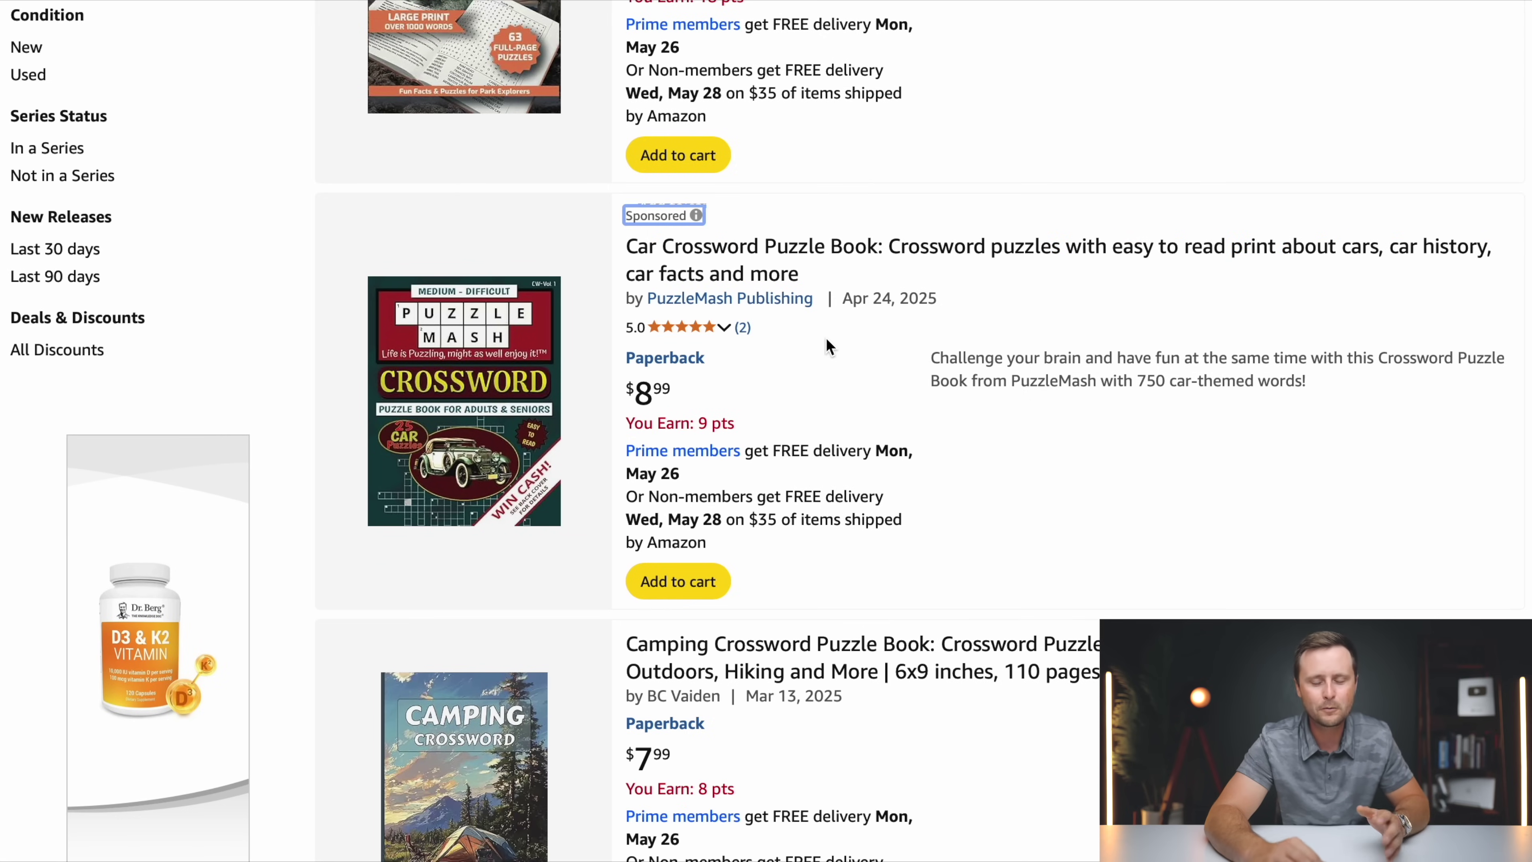
scroll(941, 332, "down", 2)
scroll(940, 332, "down", 7)
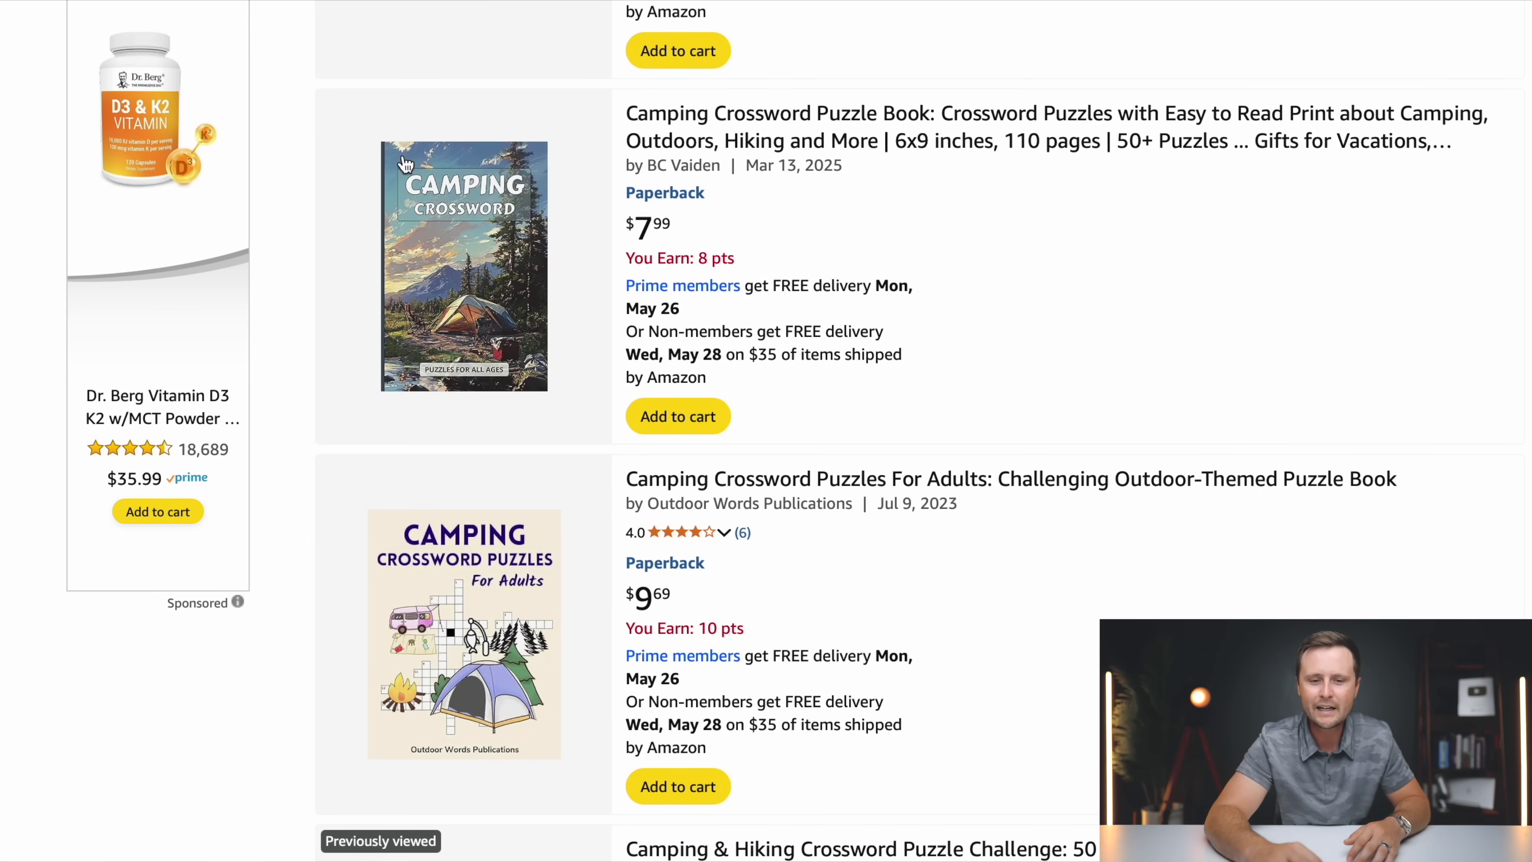
scroll(851, 246, "up", 1)
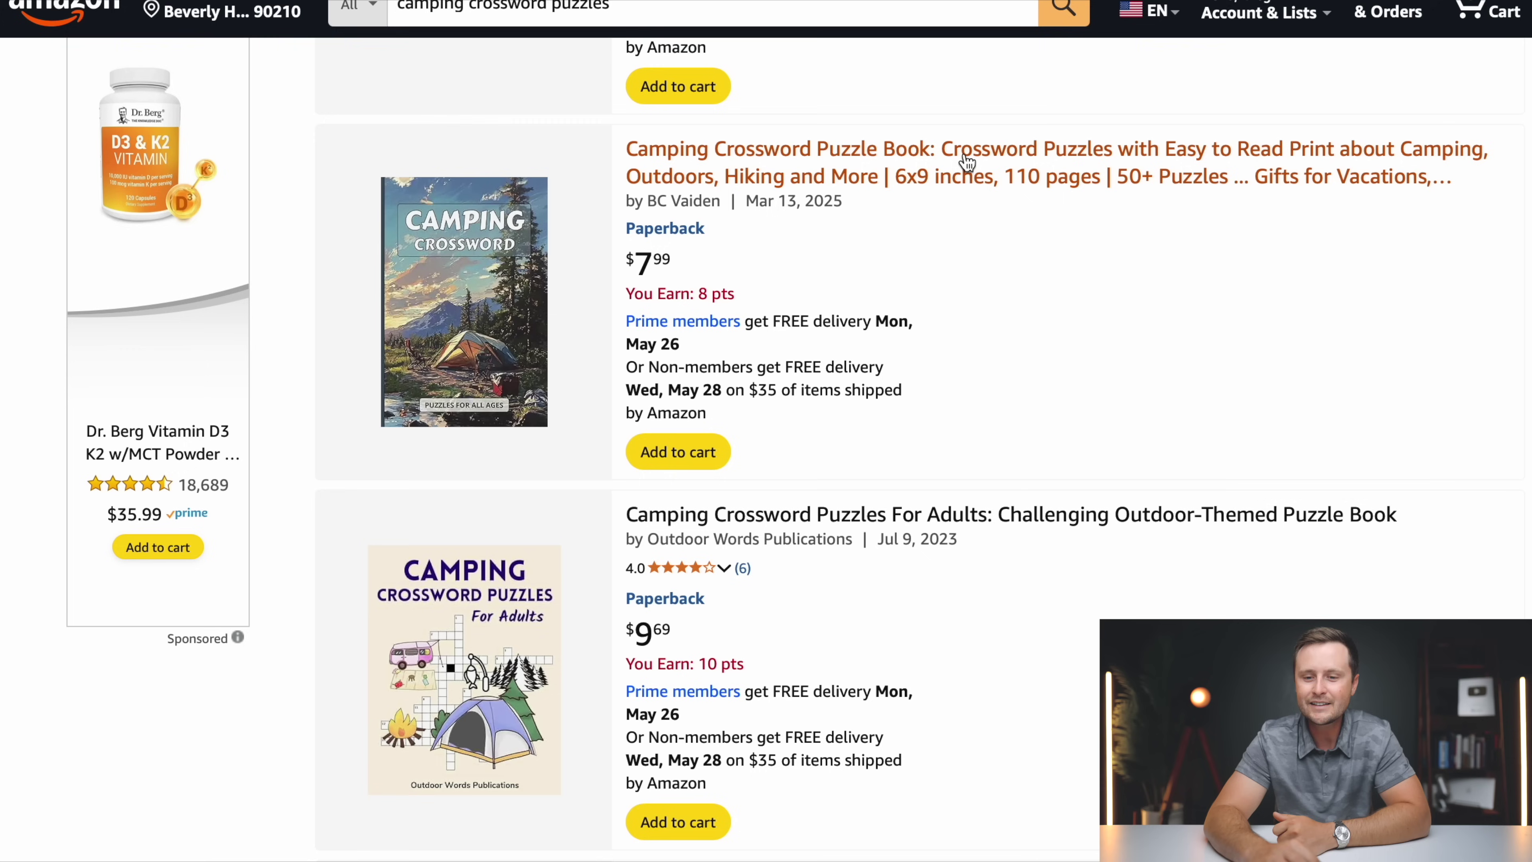
- Open the Camping Crossword Puzzle Book listing dated March 13, 2025, examine its title and description, and return to the search results
left_click(984, 171)
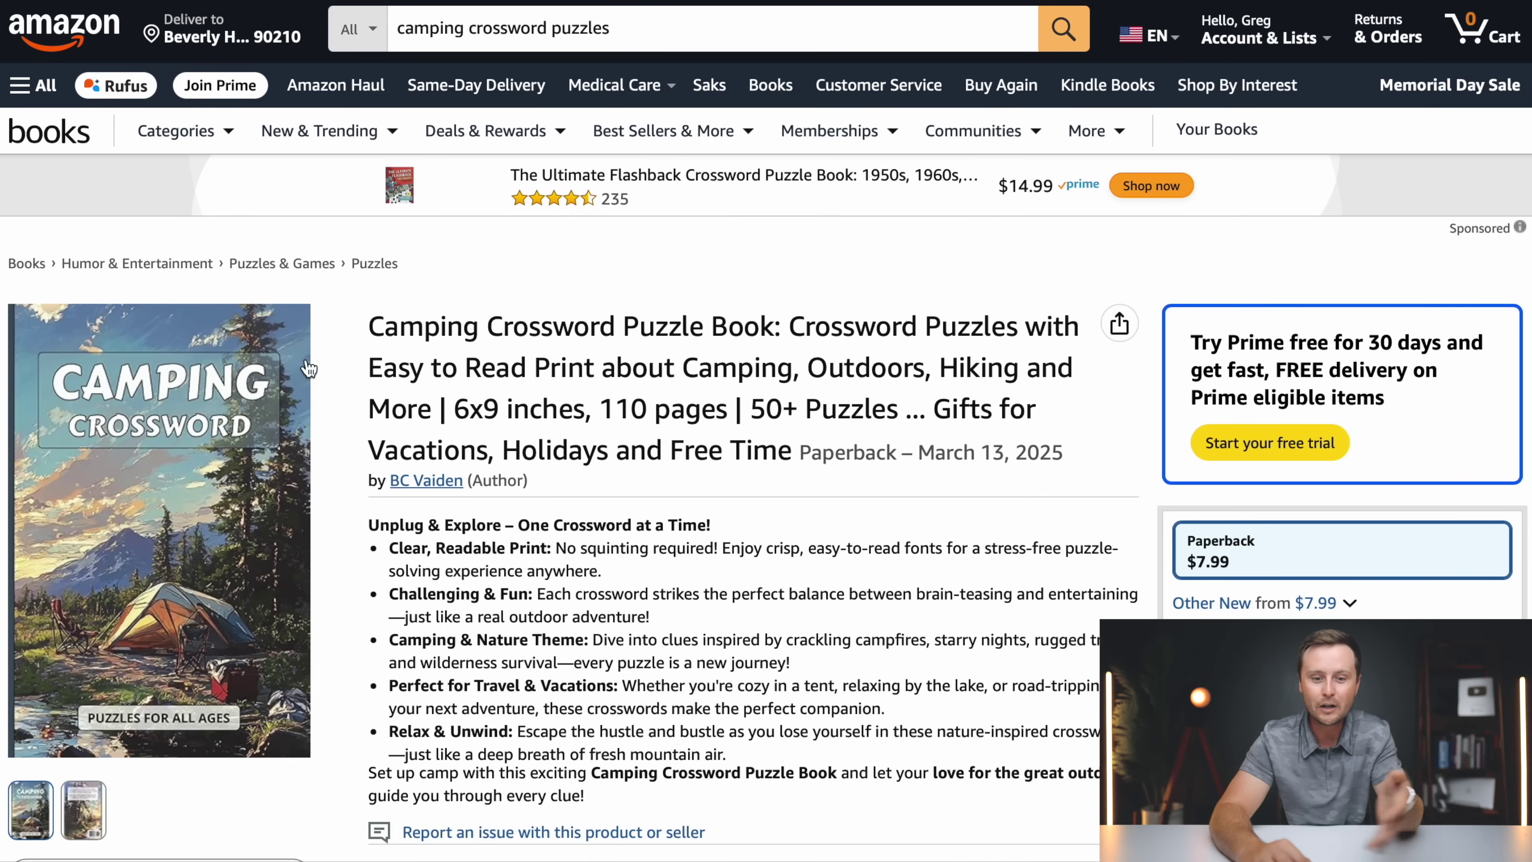
scroll(661, 486, "down", 2)
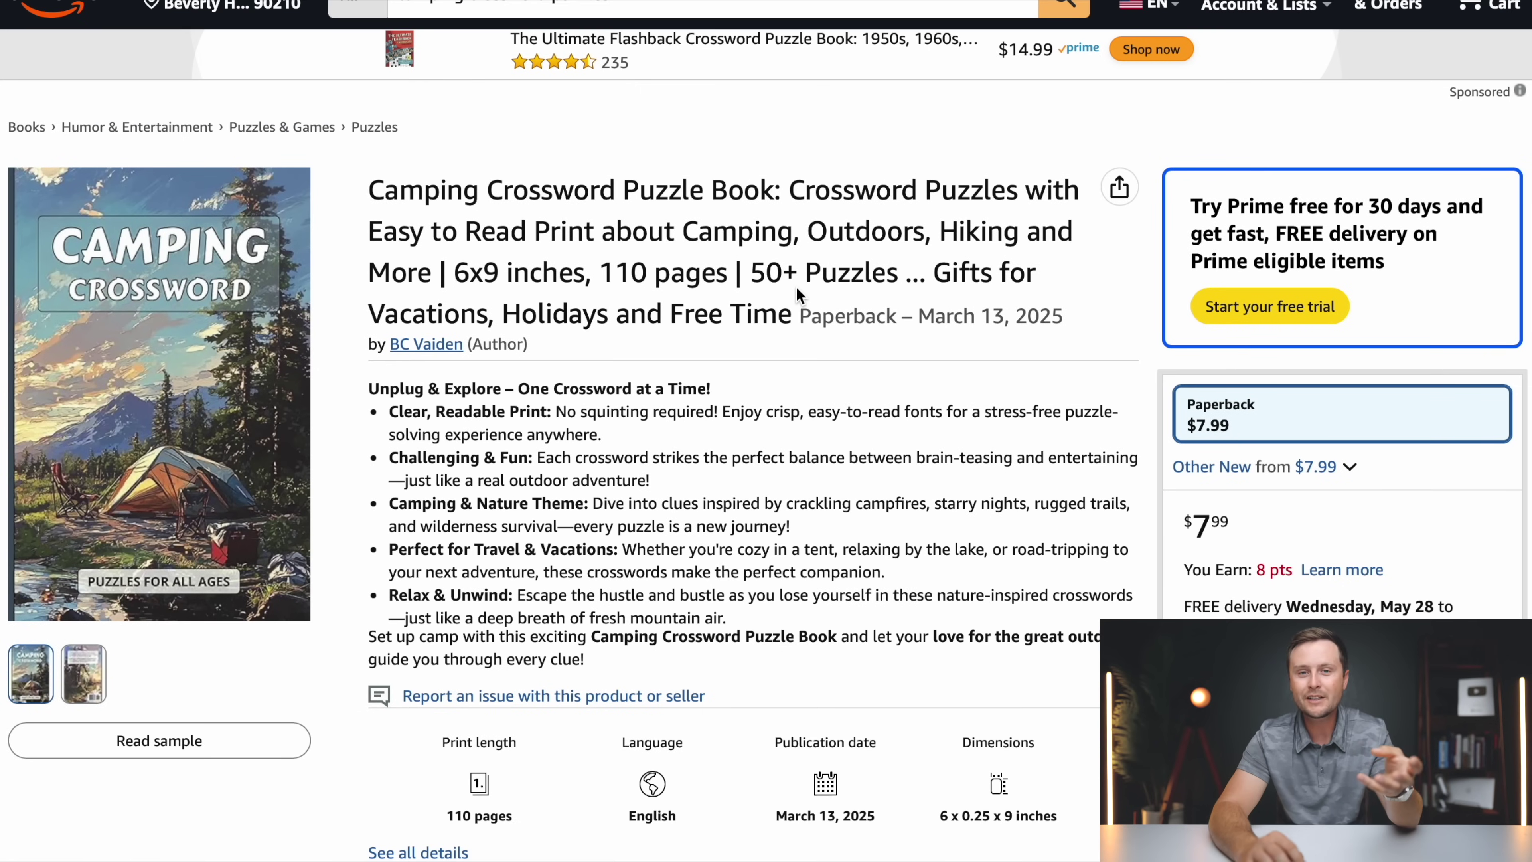
scroll(535, 277, "left", 5)
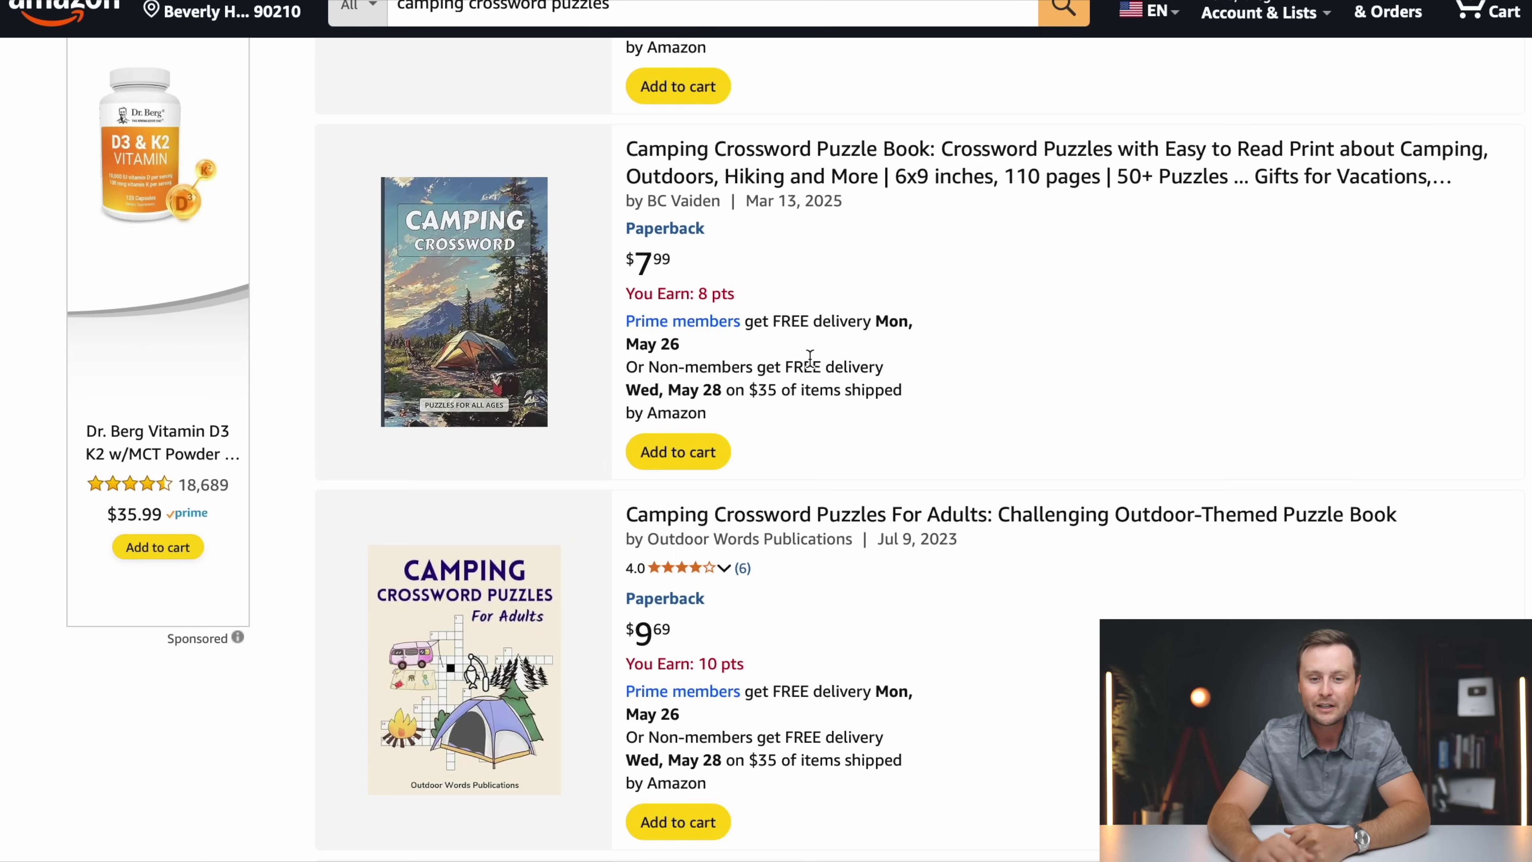
scroll(810, 358, "up", 5)
scroll(810, 359, "down", 5)
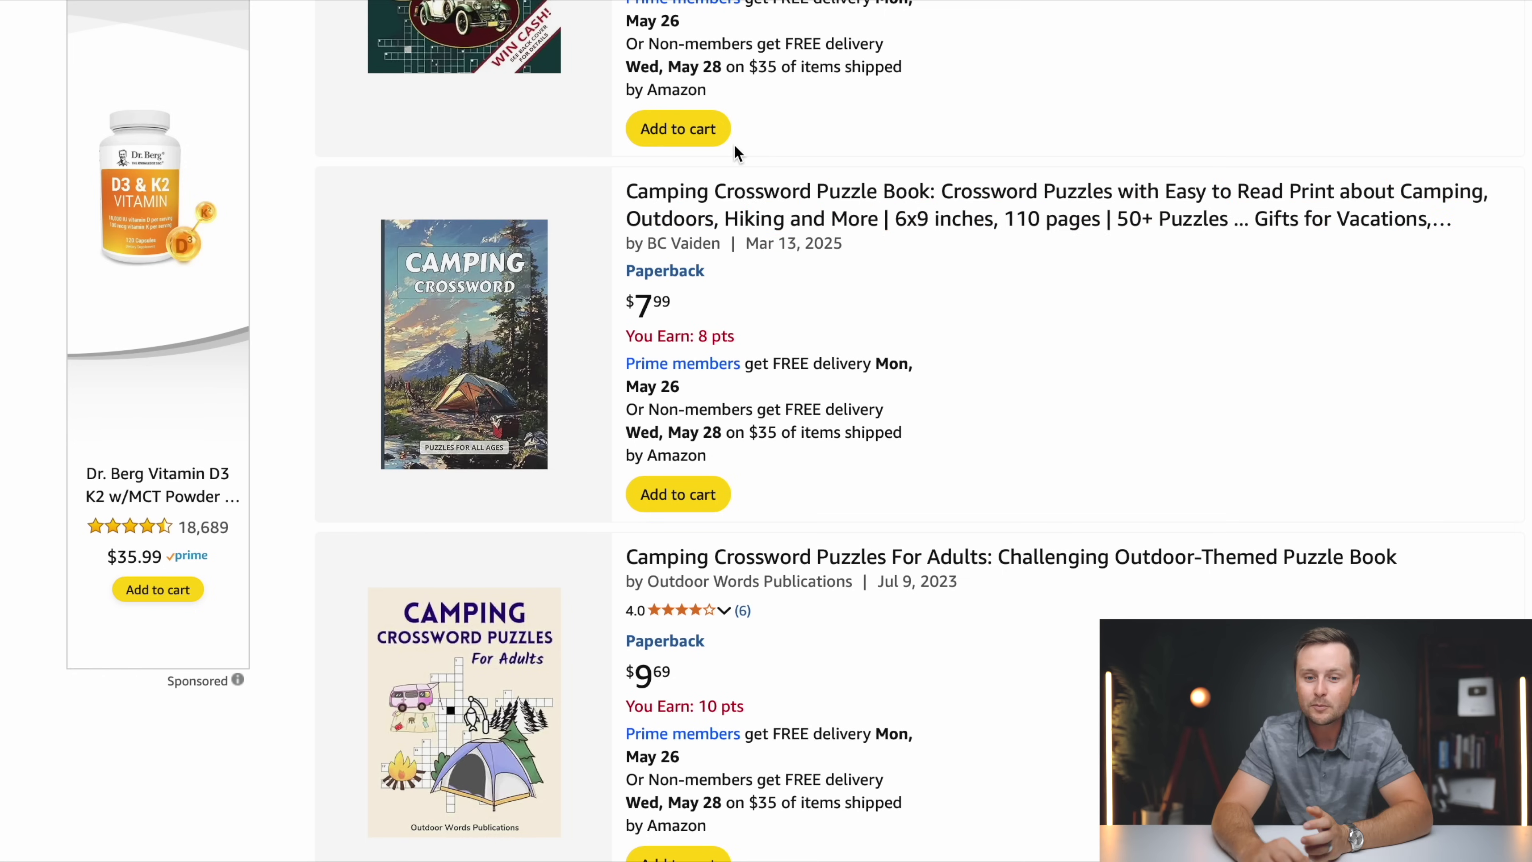
scroll(1011, 424, "down", 5)
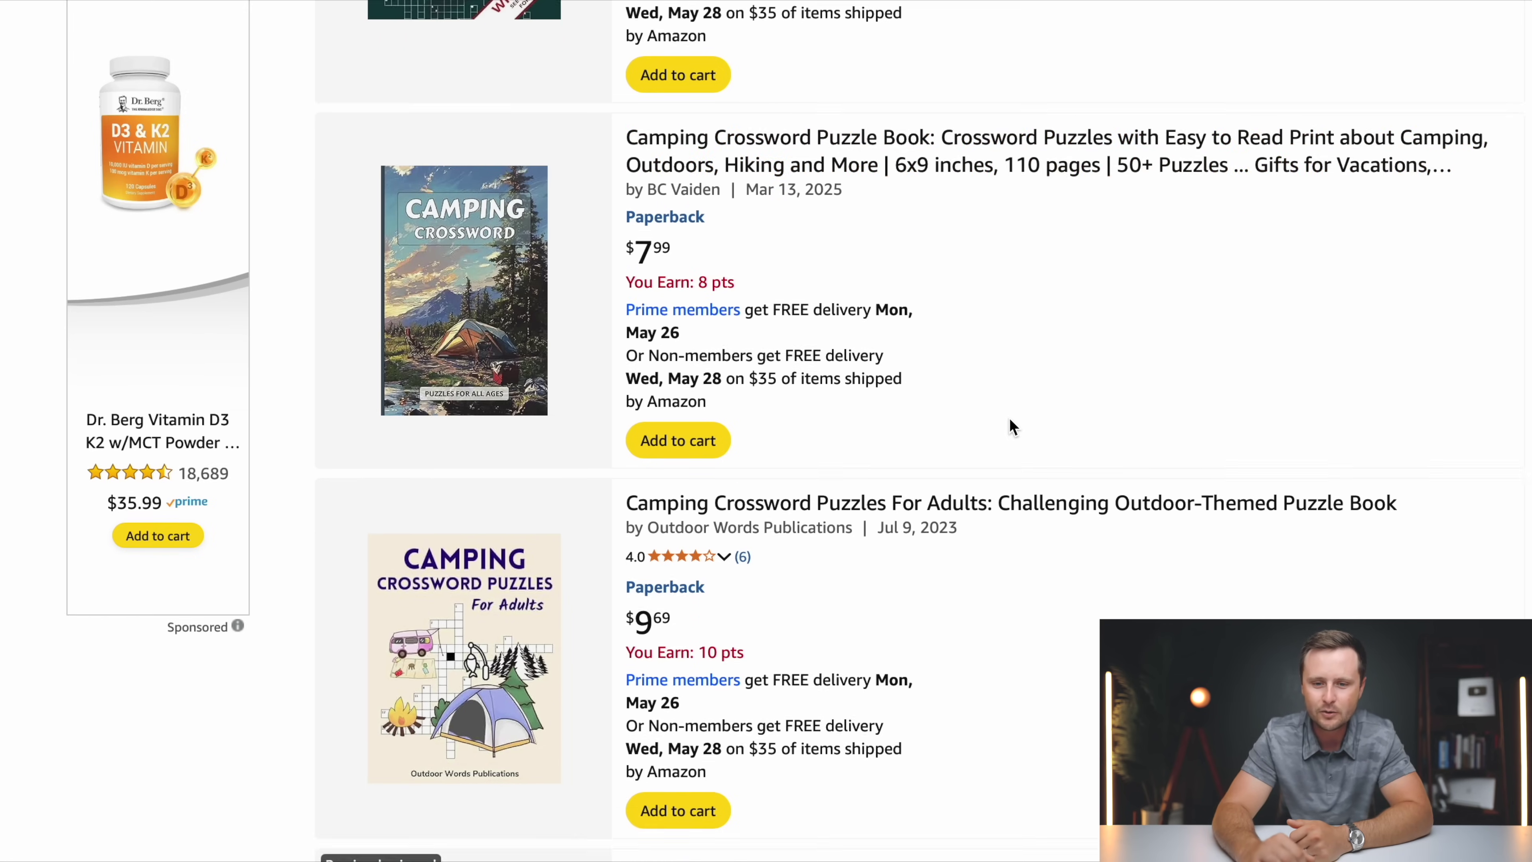
- Open the Outdoor Words Publications listing, copy "Camping Crossword Puzzles For Adults" from its title, and paste it as the fifth KDP keyword
scroll(1011, 424, "down", 2)
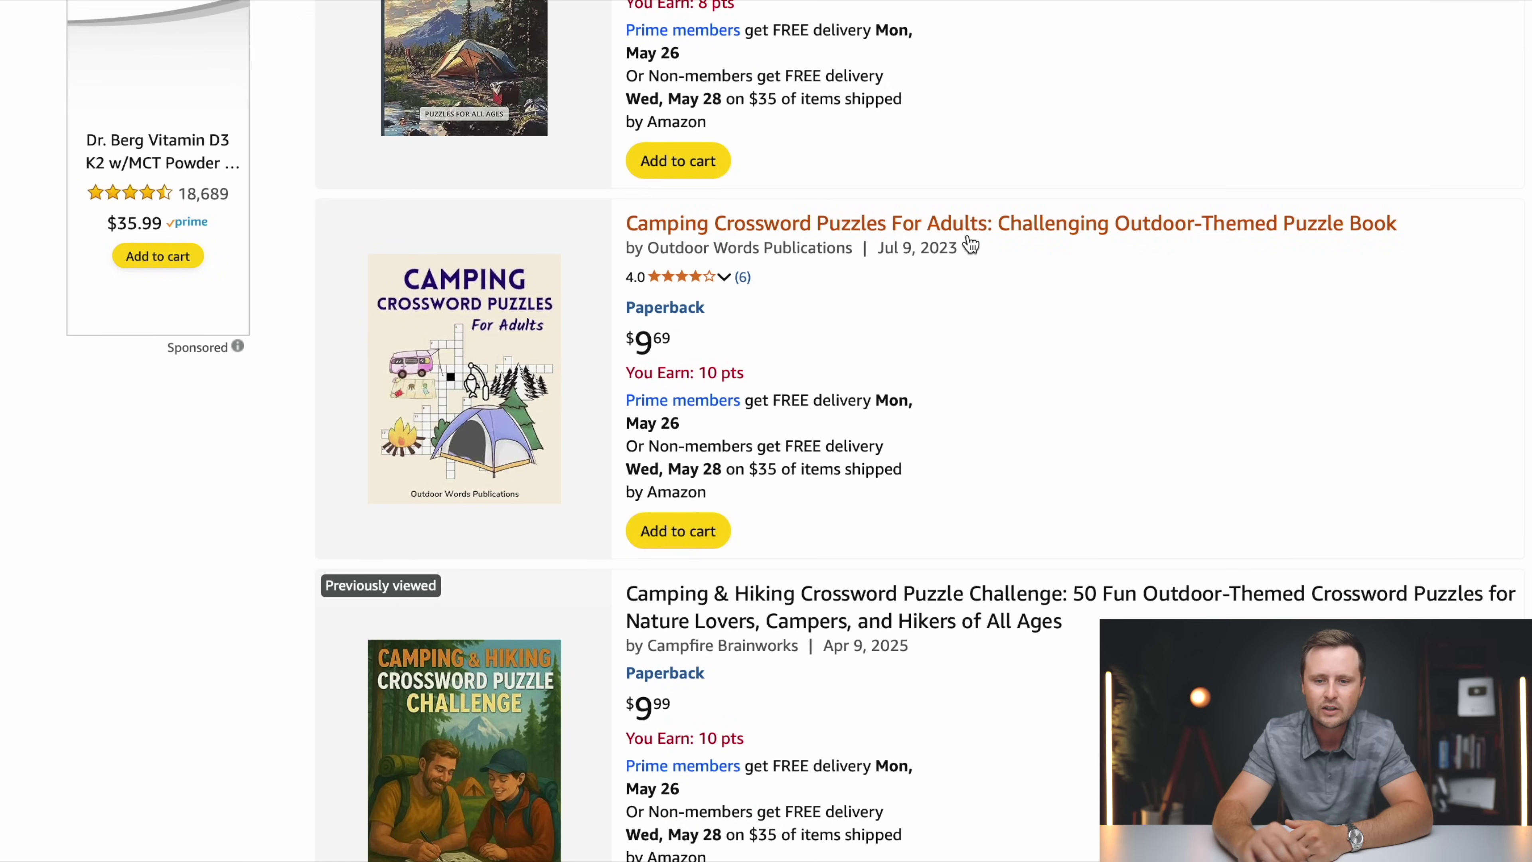
left_click(716, 226)
left_click_drag(361, 326, 856, 320)
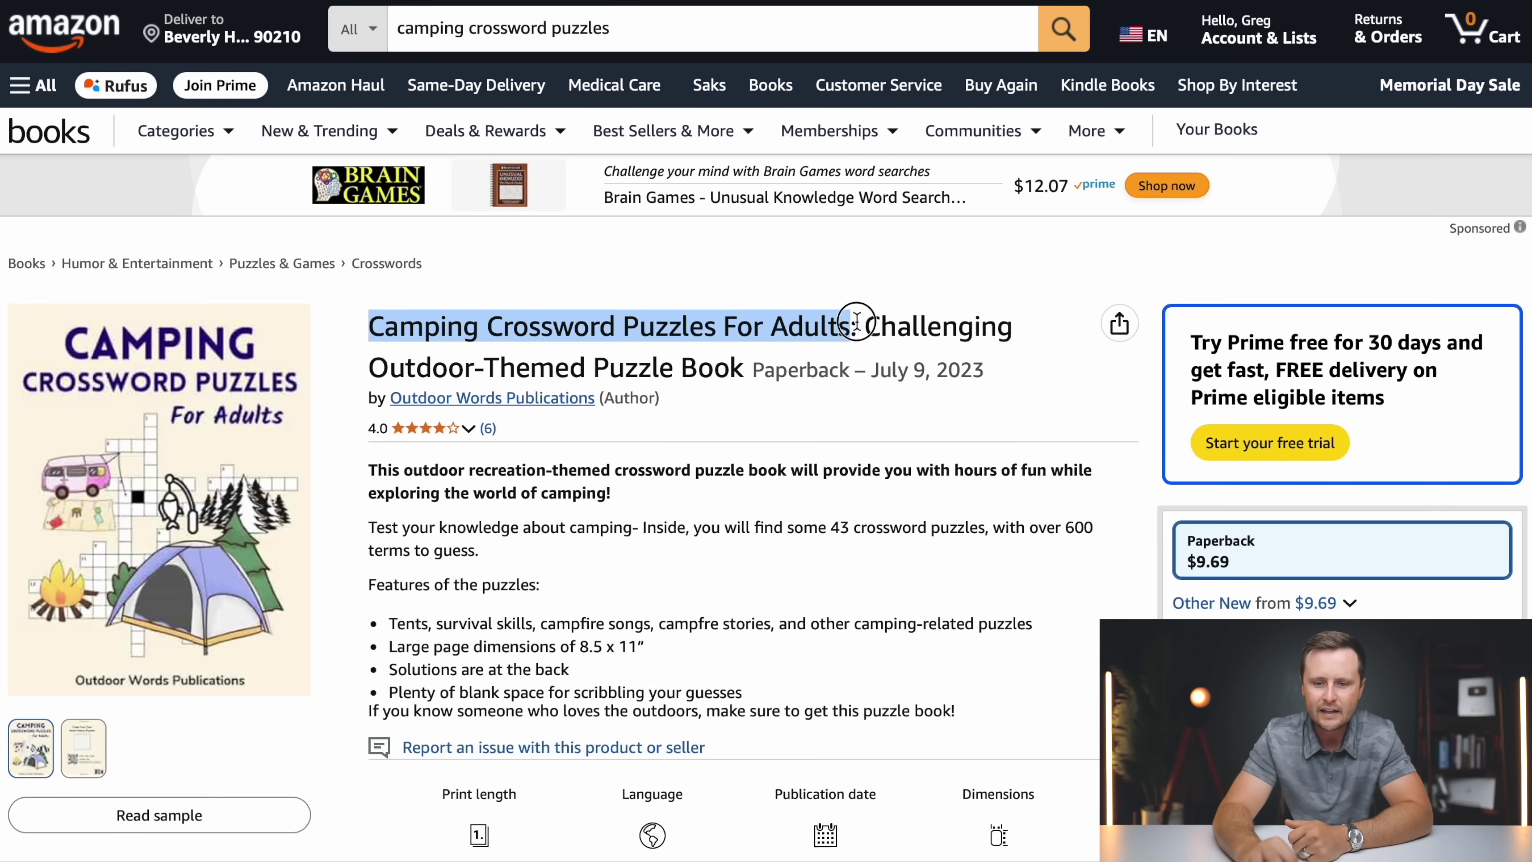
right_click(731, 306)
left_click(784, 422)
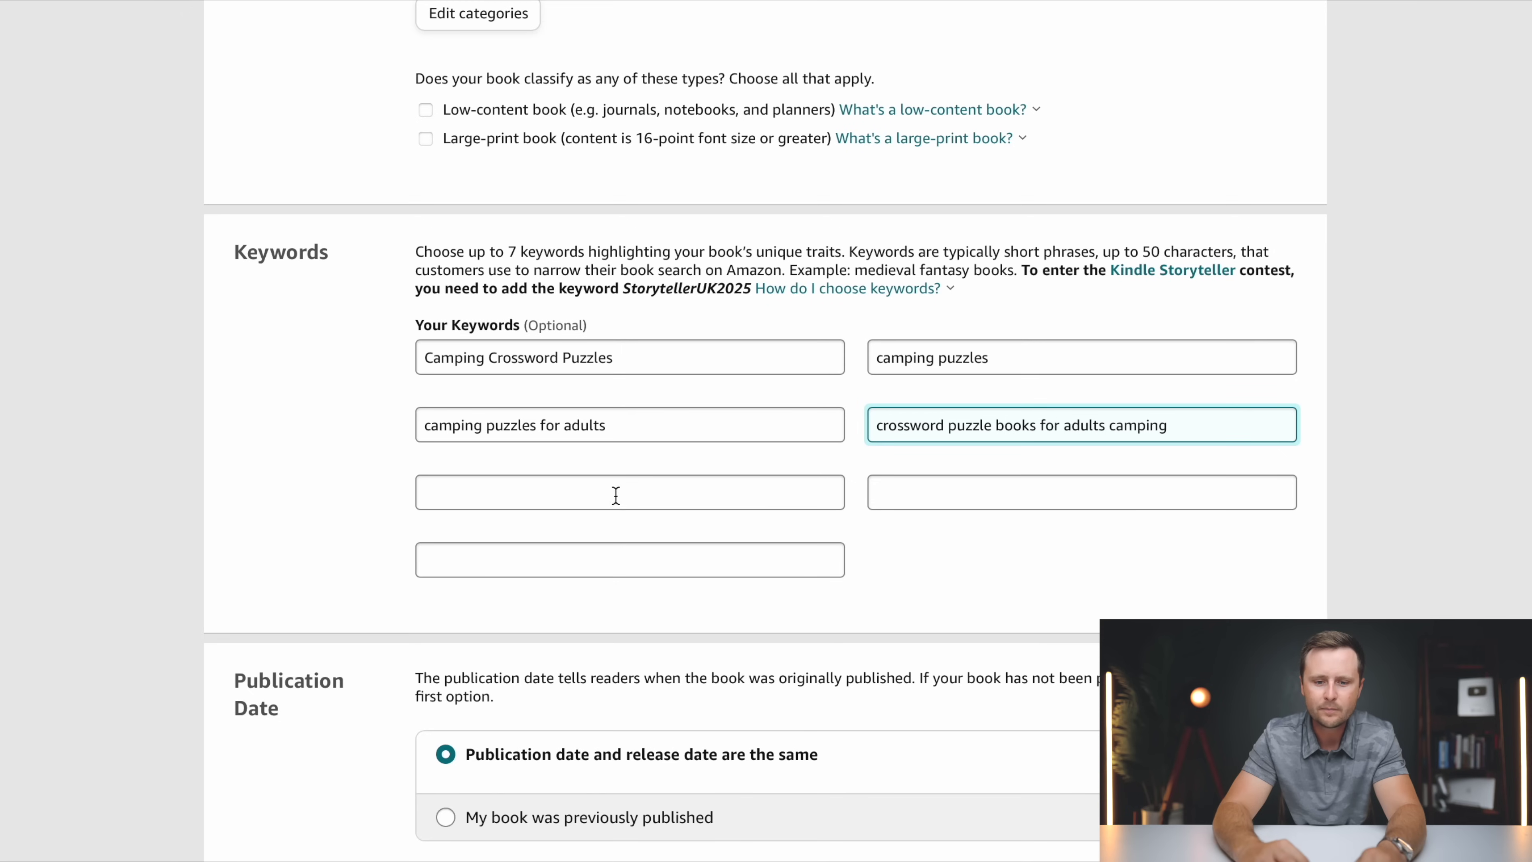
right_click(514, 483)
left_click(588, 549)
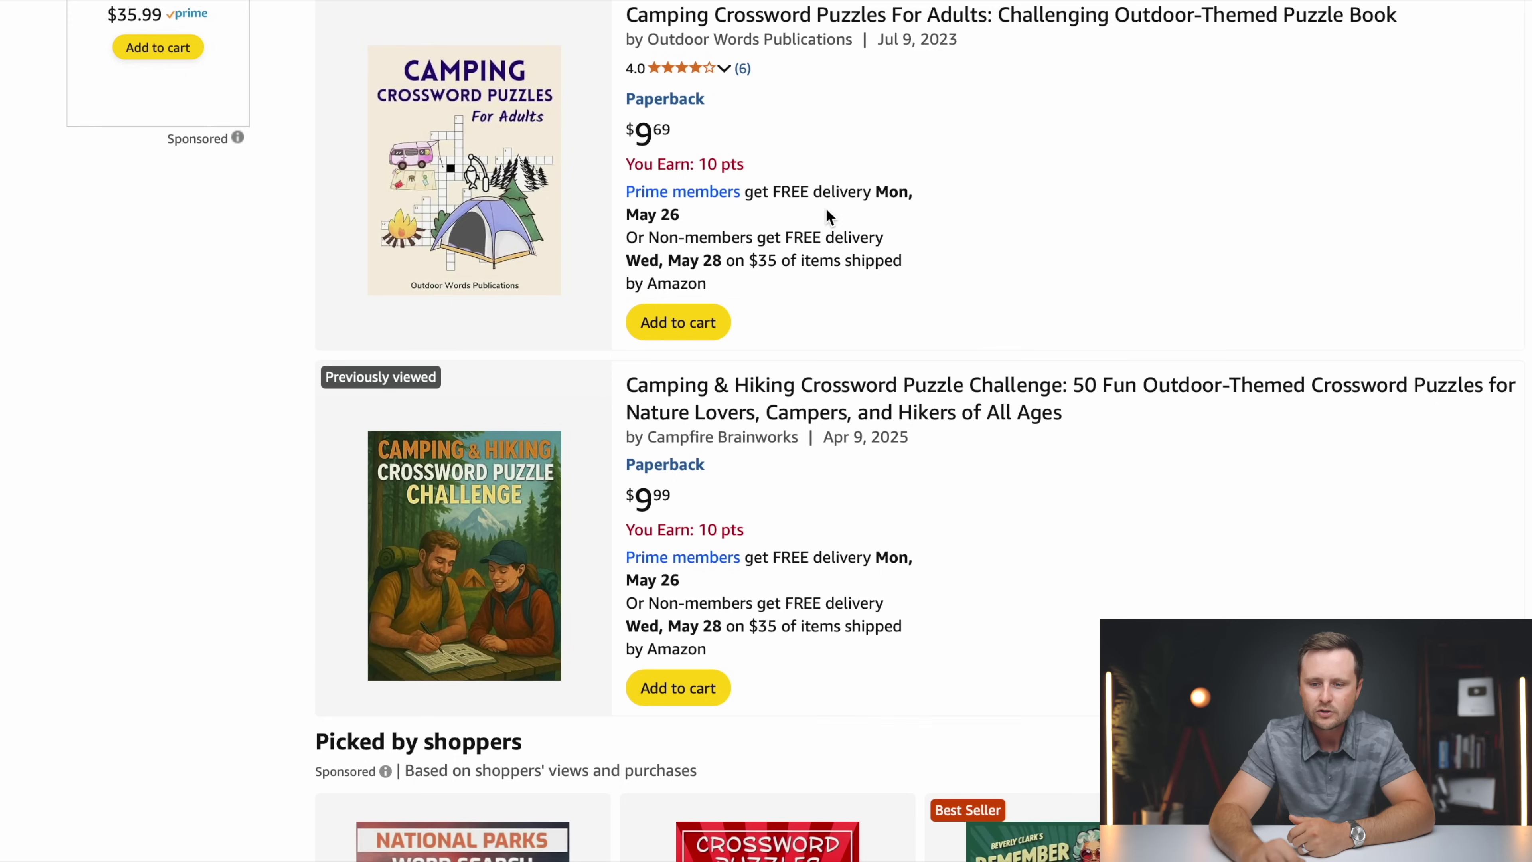
- Copy "Outdoor-Themed Crossword Puzzles" from the title of the Camping & Hiking Crossword Puzzle Challenge listing and paste it as the sixth KDP keyword
scroll(824, 215, "down", 1)
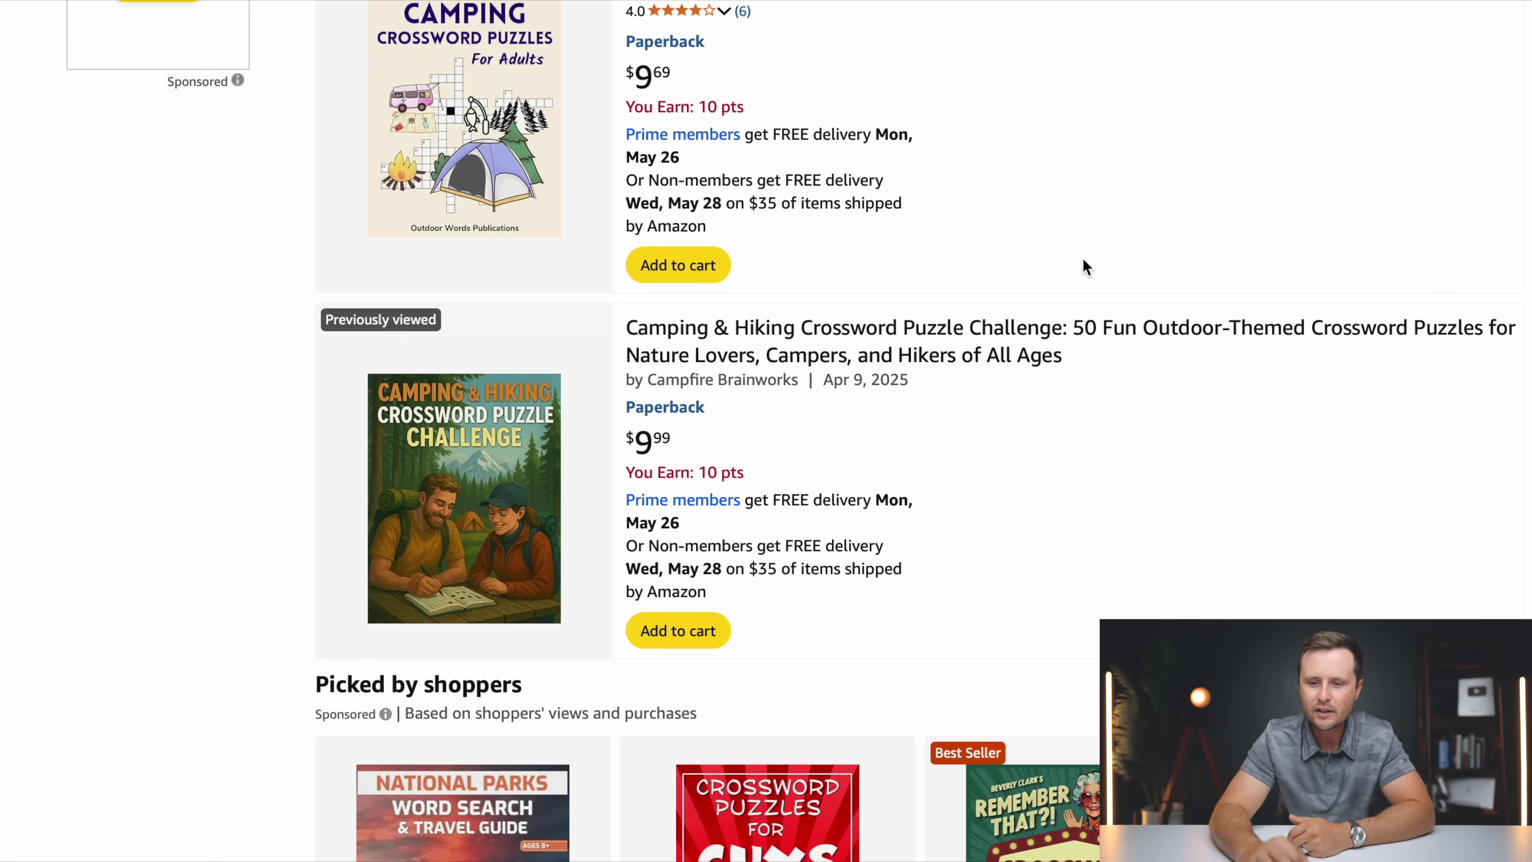
left_click(1200, 326)
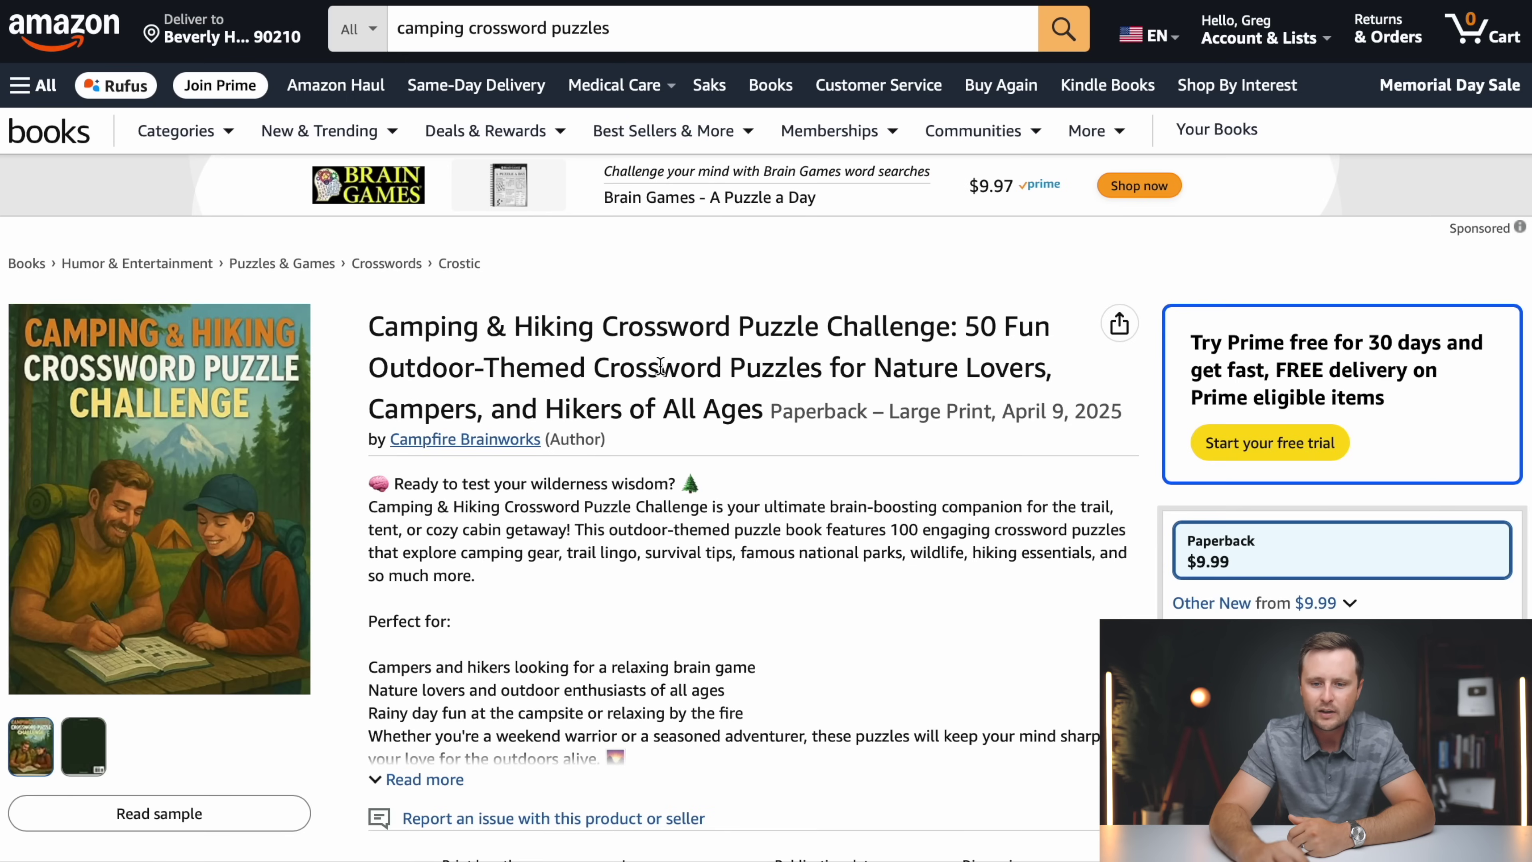
left_click_drag(820, 369, 369, 362)
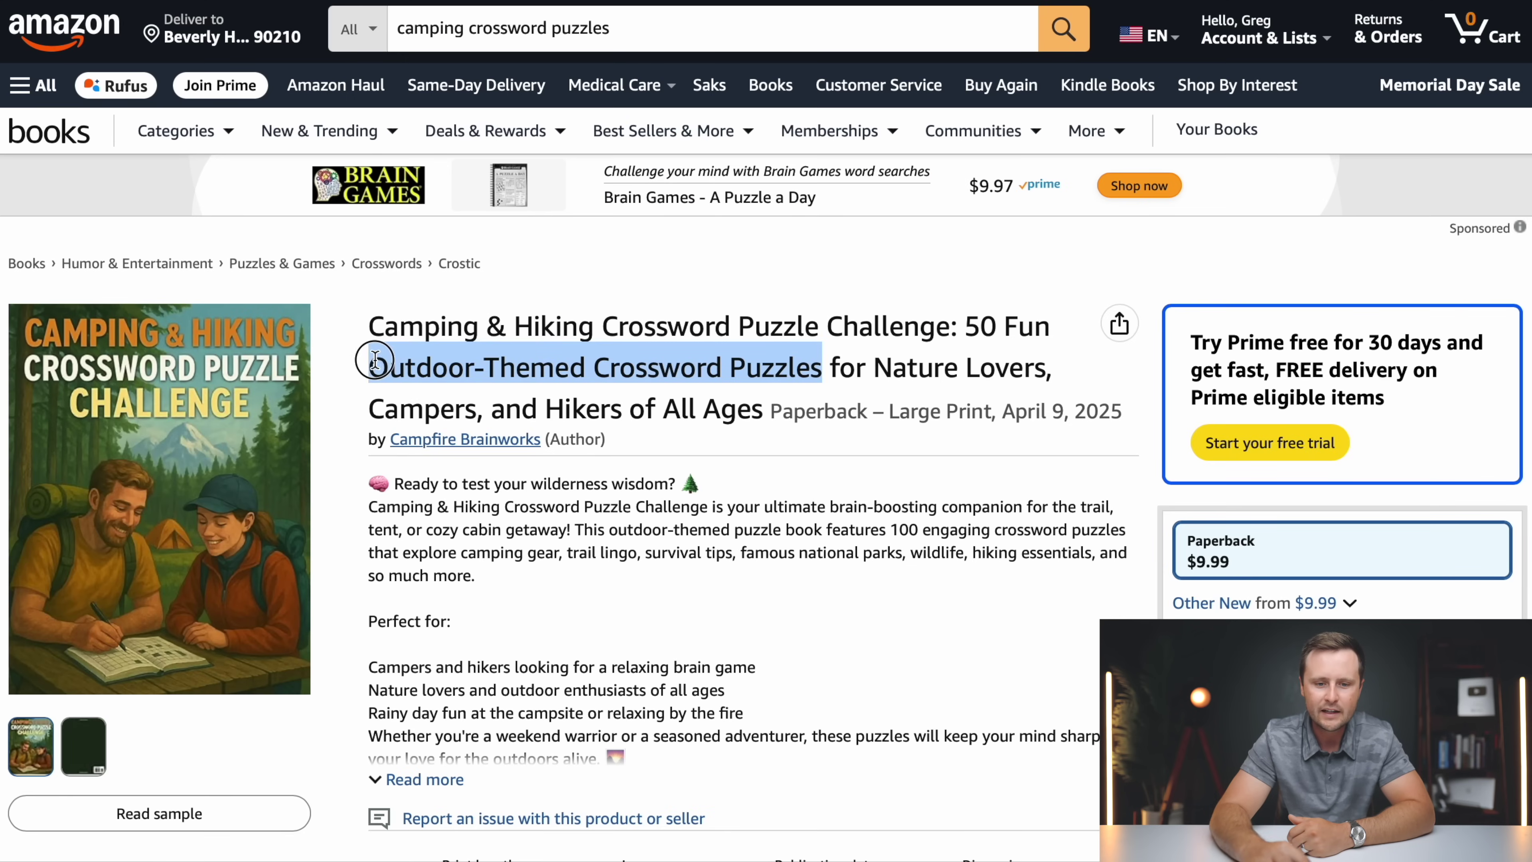
right_click(440, 357)
left_click(473, 459)
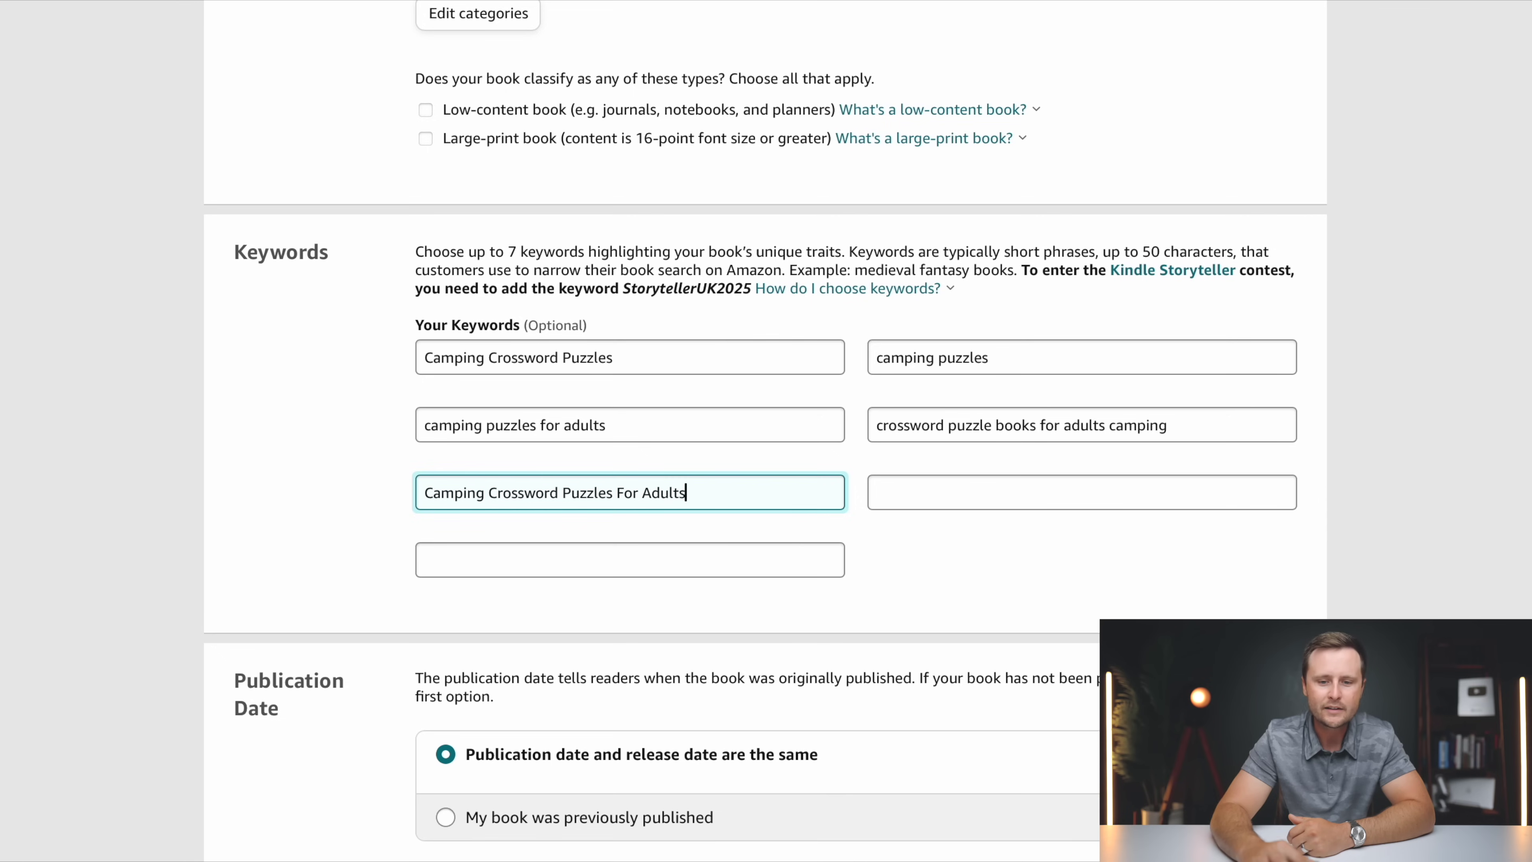
left_click(906, 490)
right_click(908, 494)
left_click(964, 553)
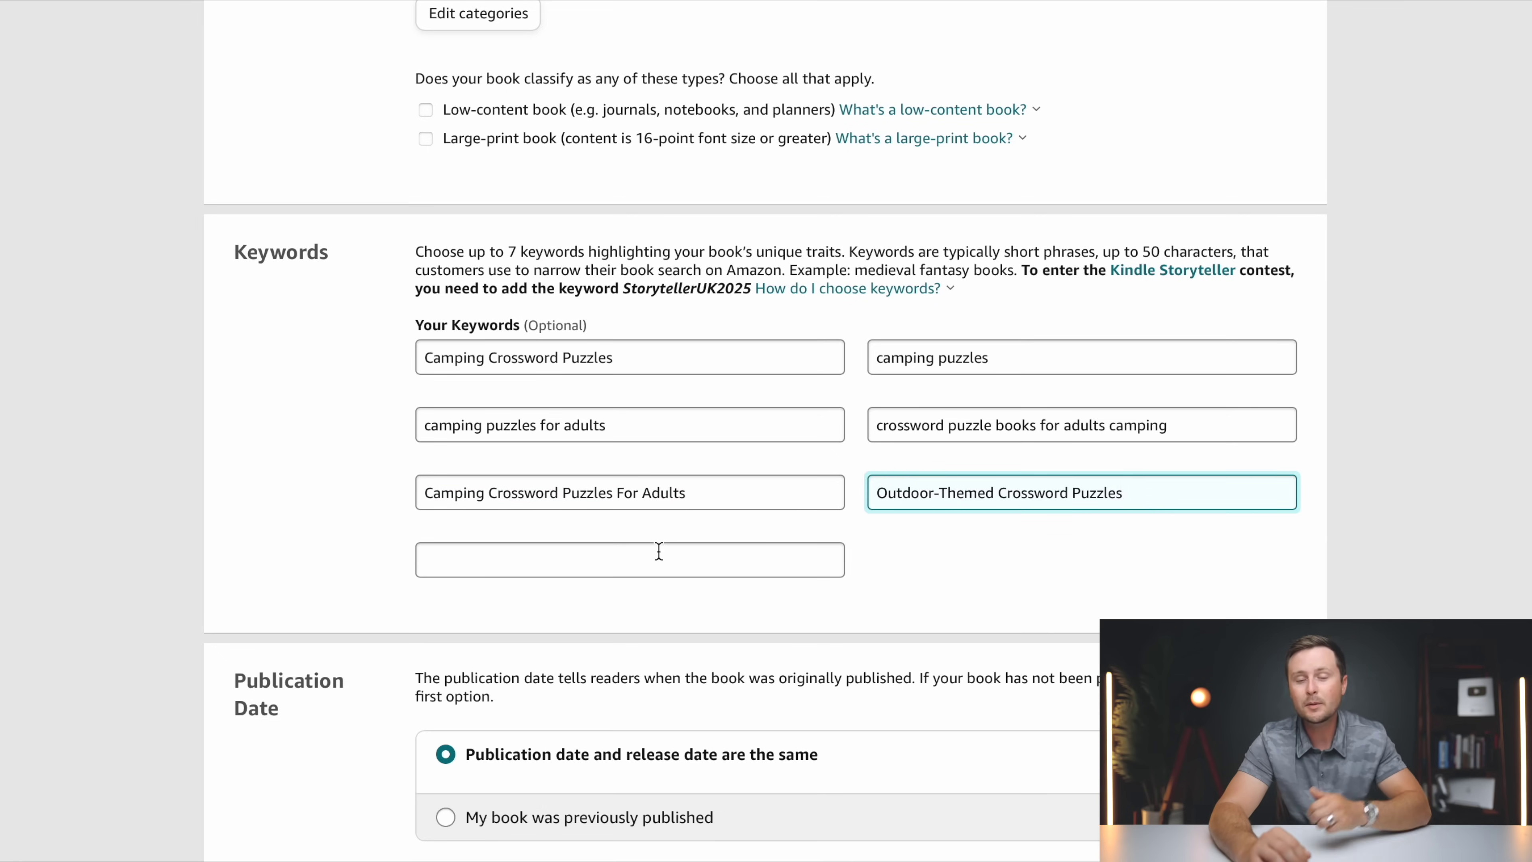
- Enter "wildlife crossword puzzles" as the seventh KDP keyword
left_click(518, 555)
type("wildlife")
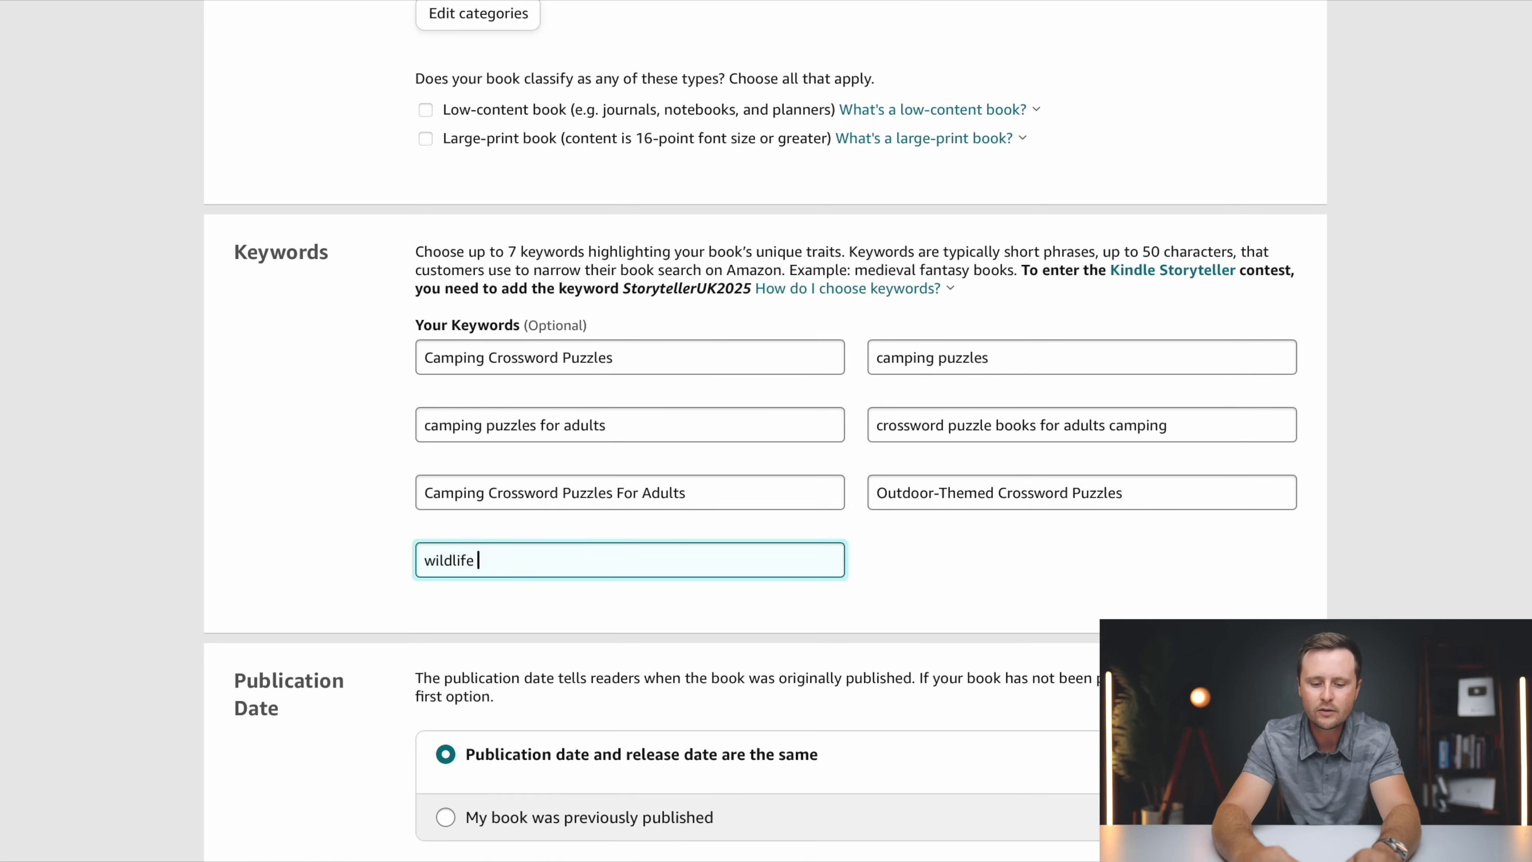
type(" crossword puzzl")
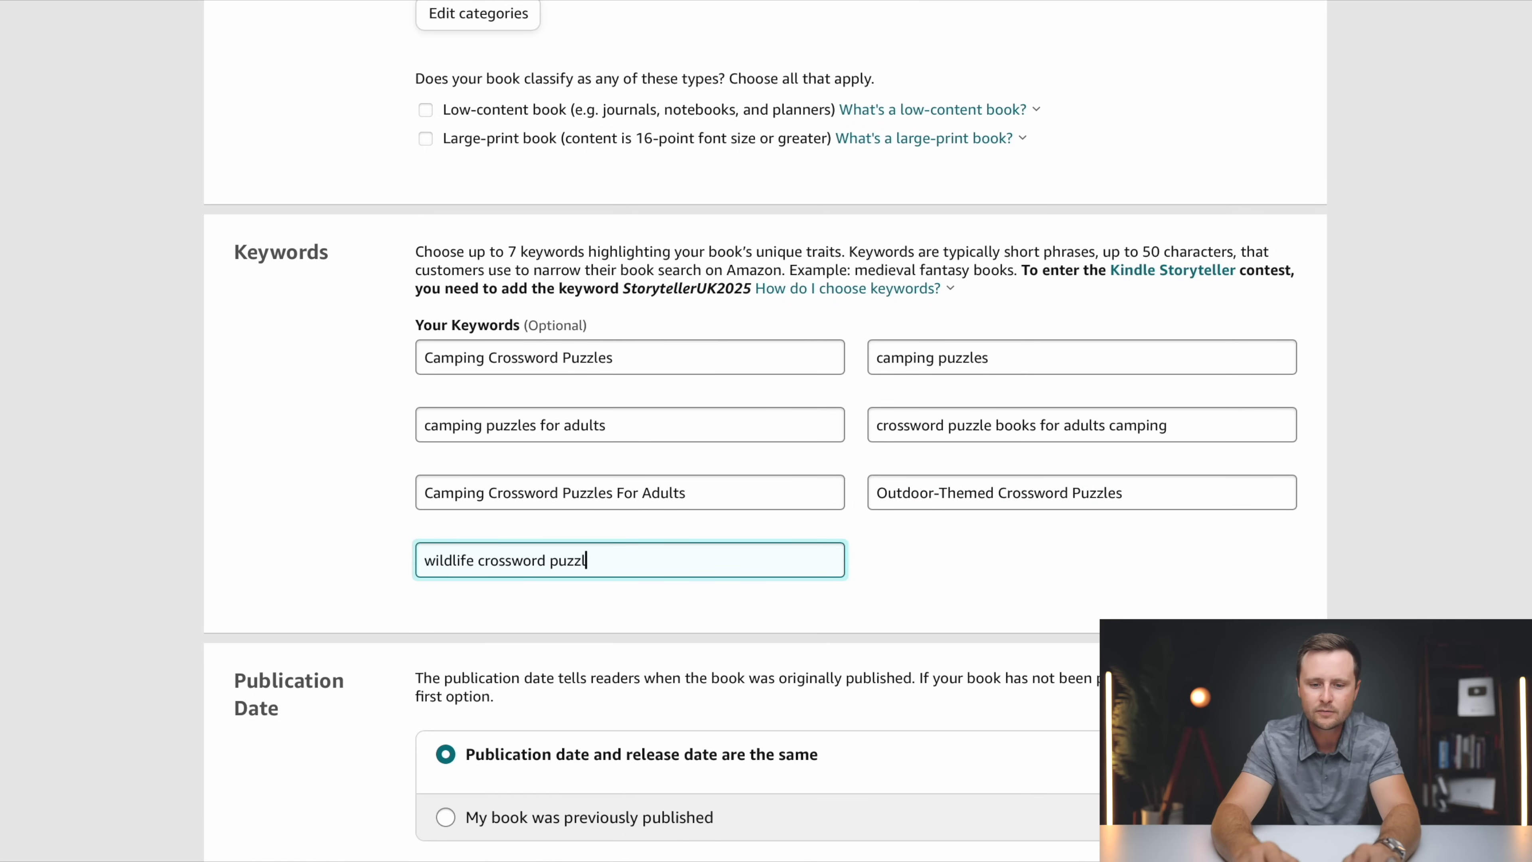
type("es")
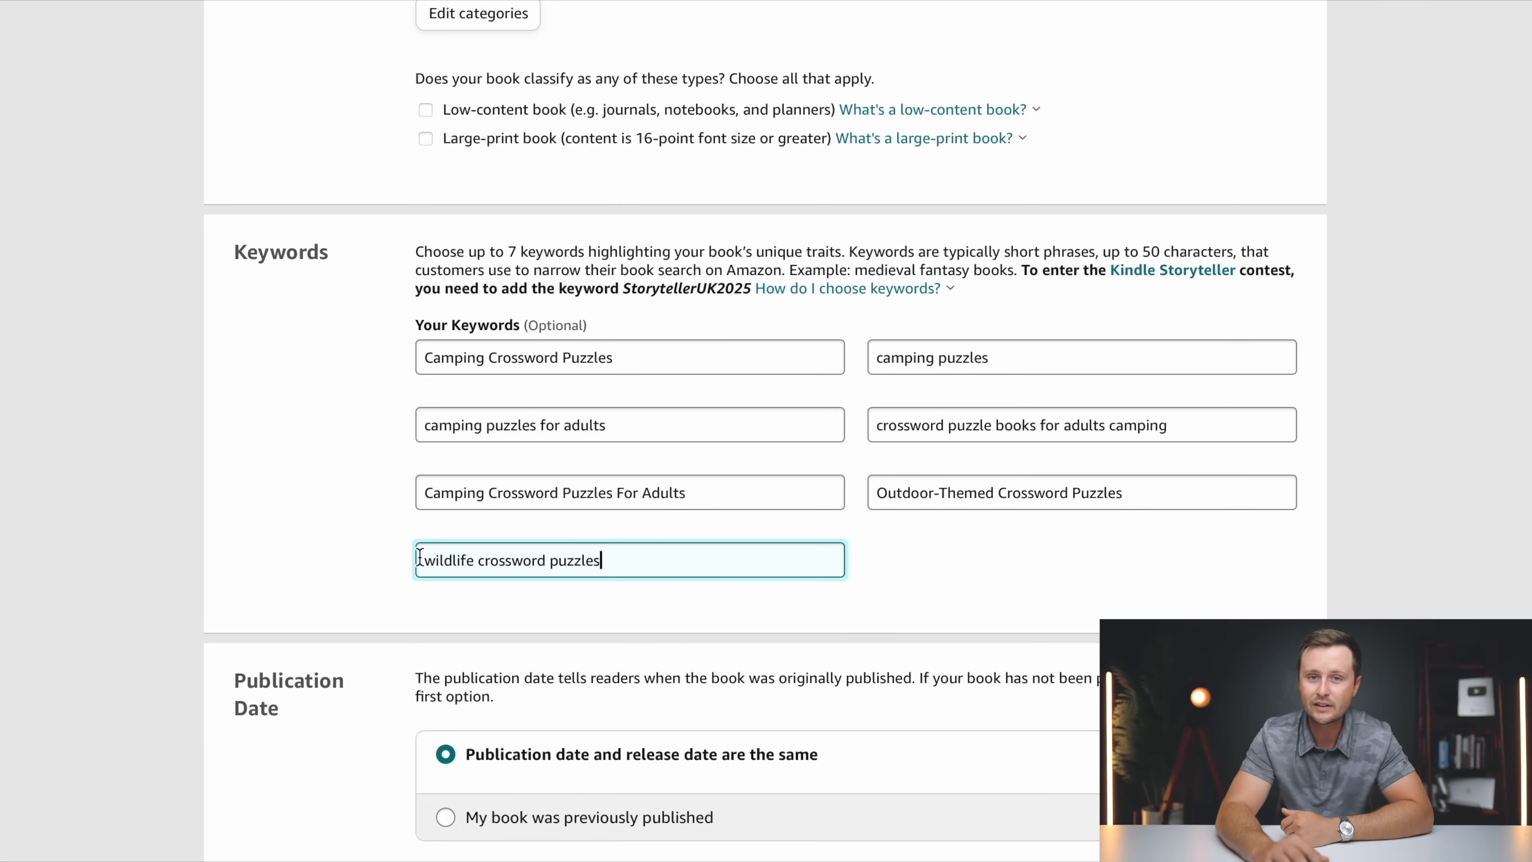
- Keep the publication date the same as the release date with immediate release, then save the paperback details and continue to the content page
scroll(883, 584, "down", 6)
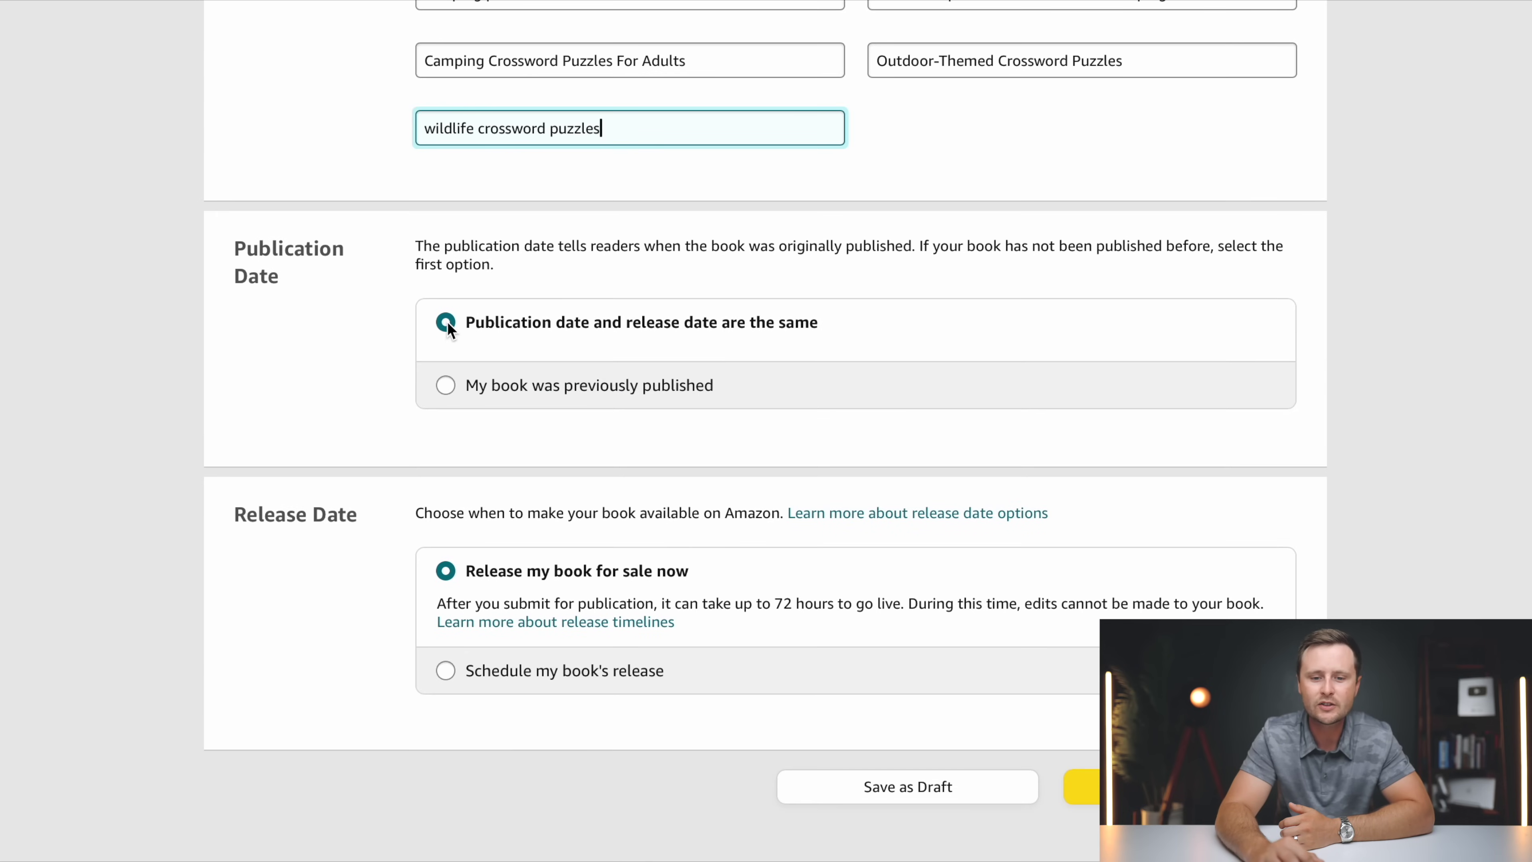
scroll(463, 330, "down", 2)
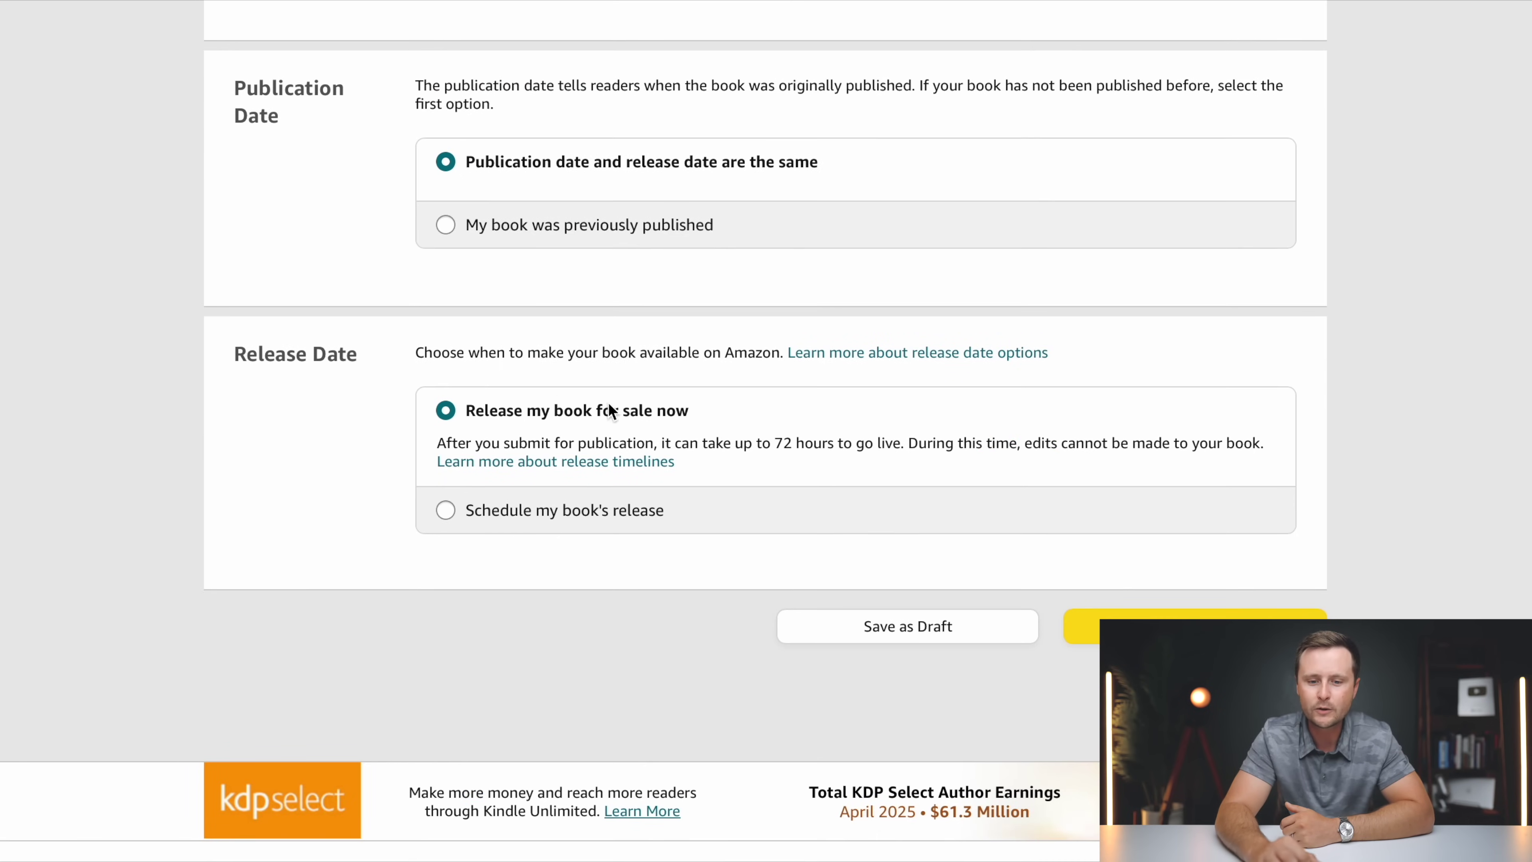
scroll(785, 434, "down", 2)
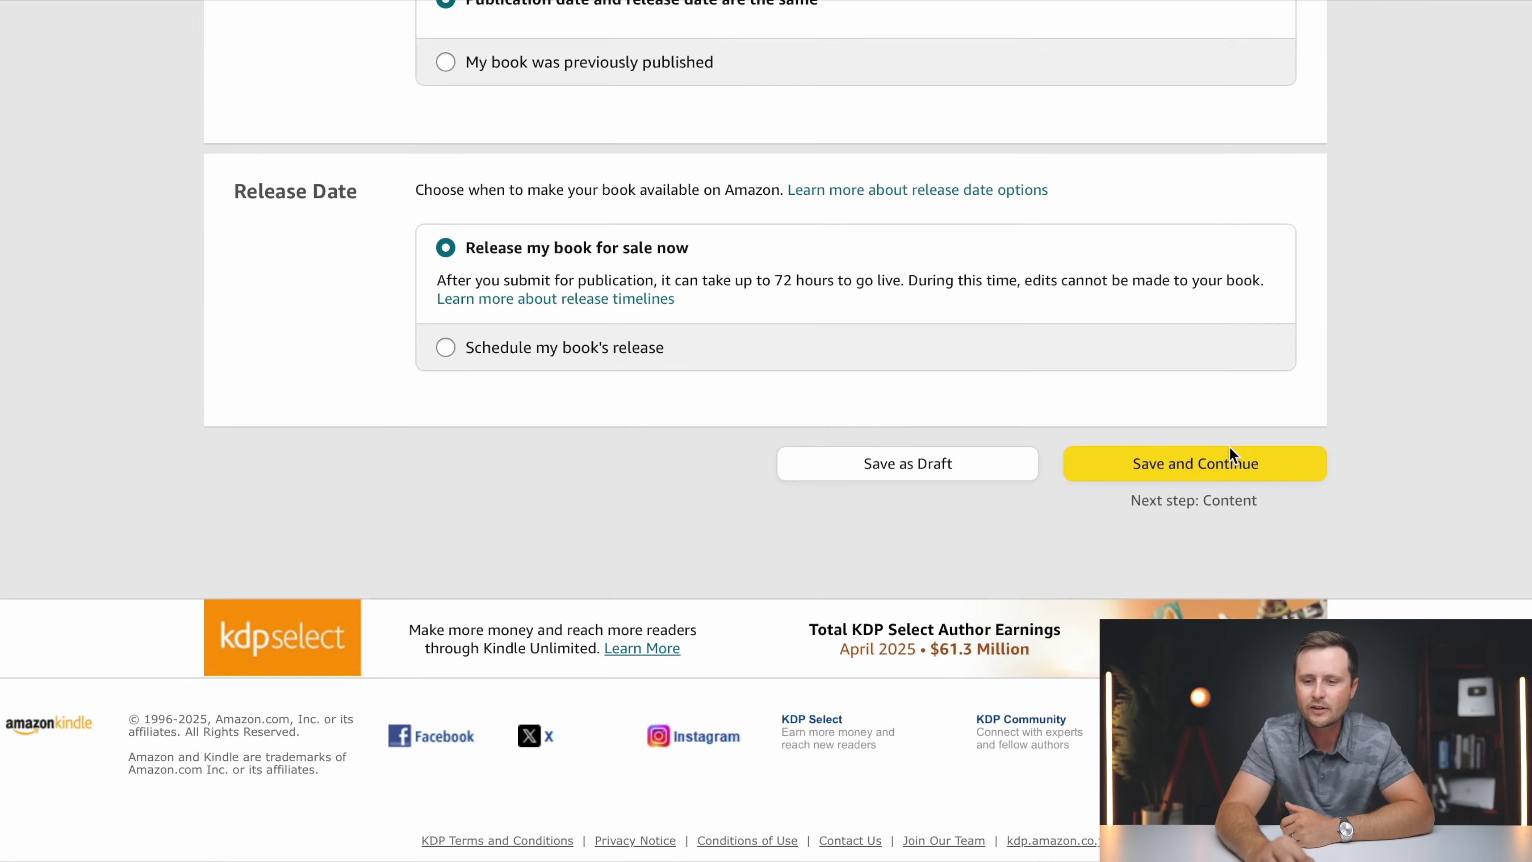
left_click(1223, 478)
- Assign a free KDP ISBN to the paperback
scroll(1346, 457, "down", 4)
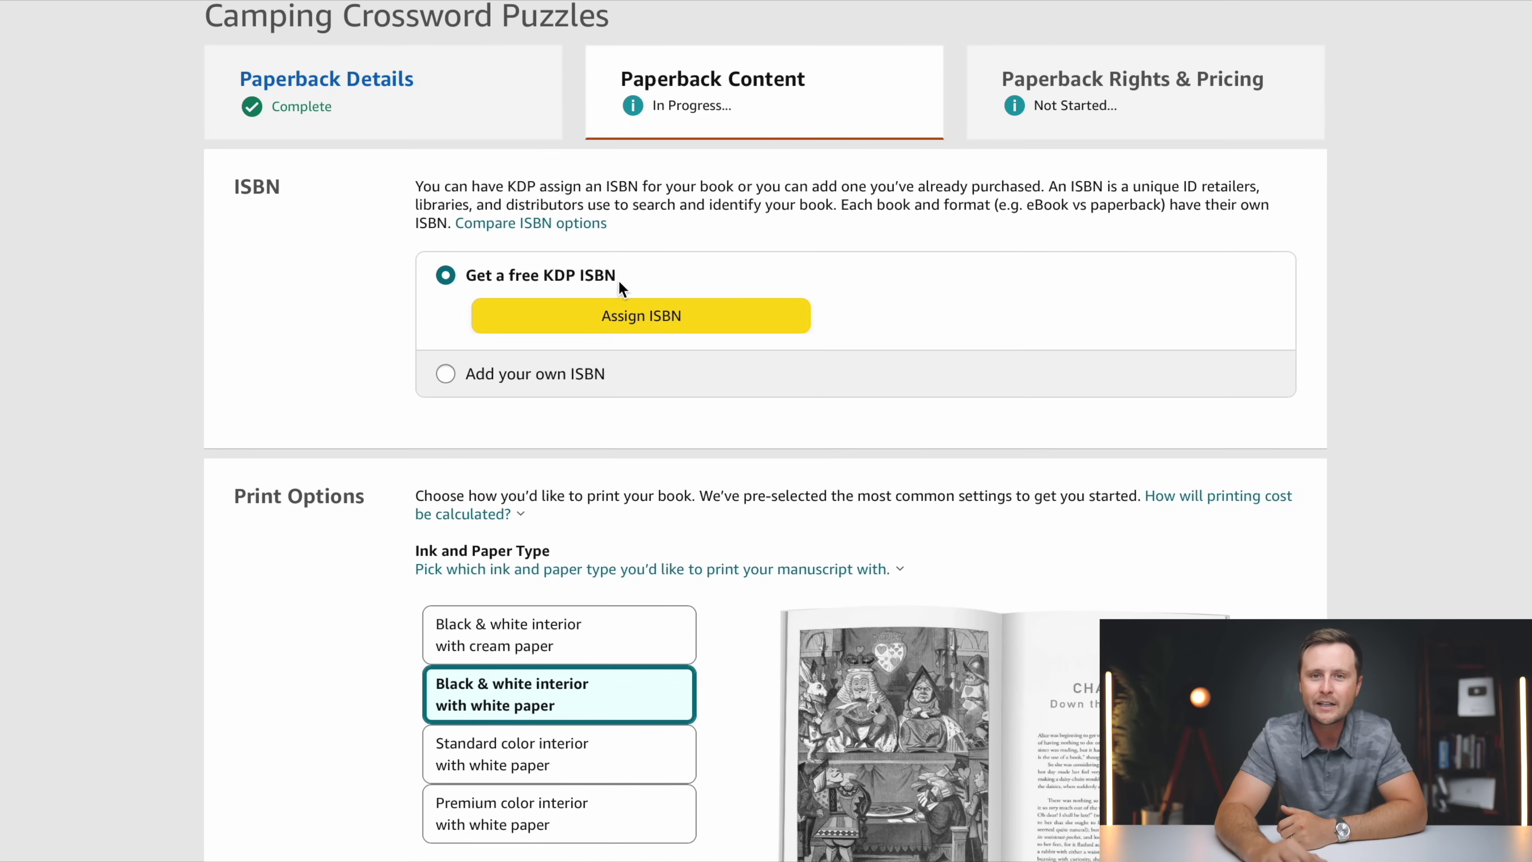
scroll(627, 338, "down", 1)
left_click(597, 294)
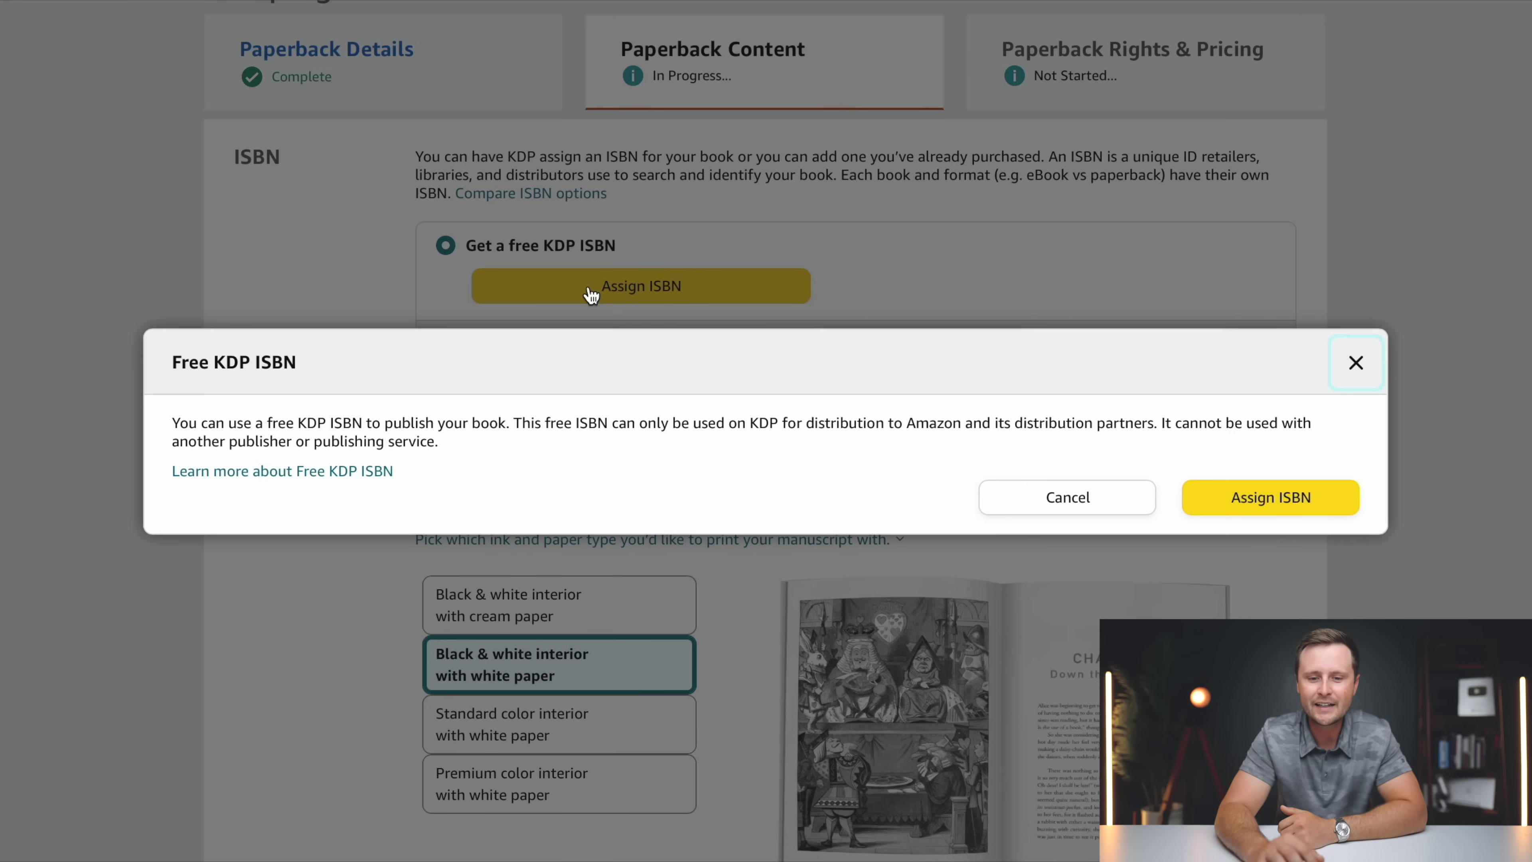
left_click(1256, 507)
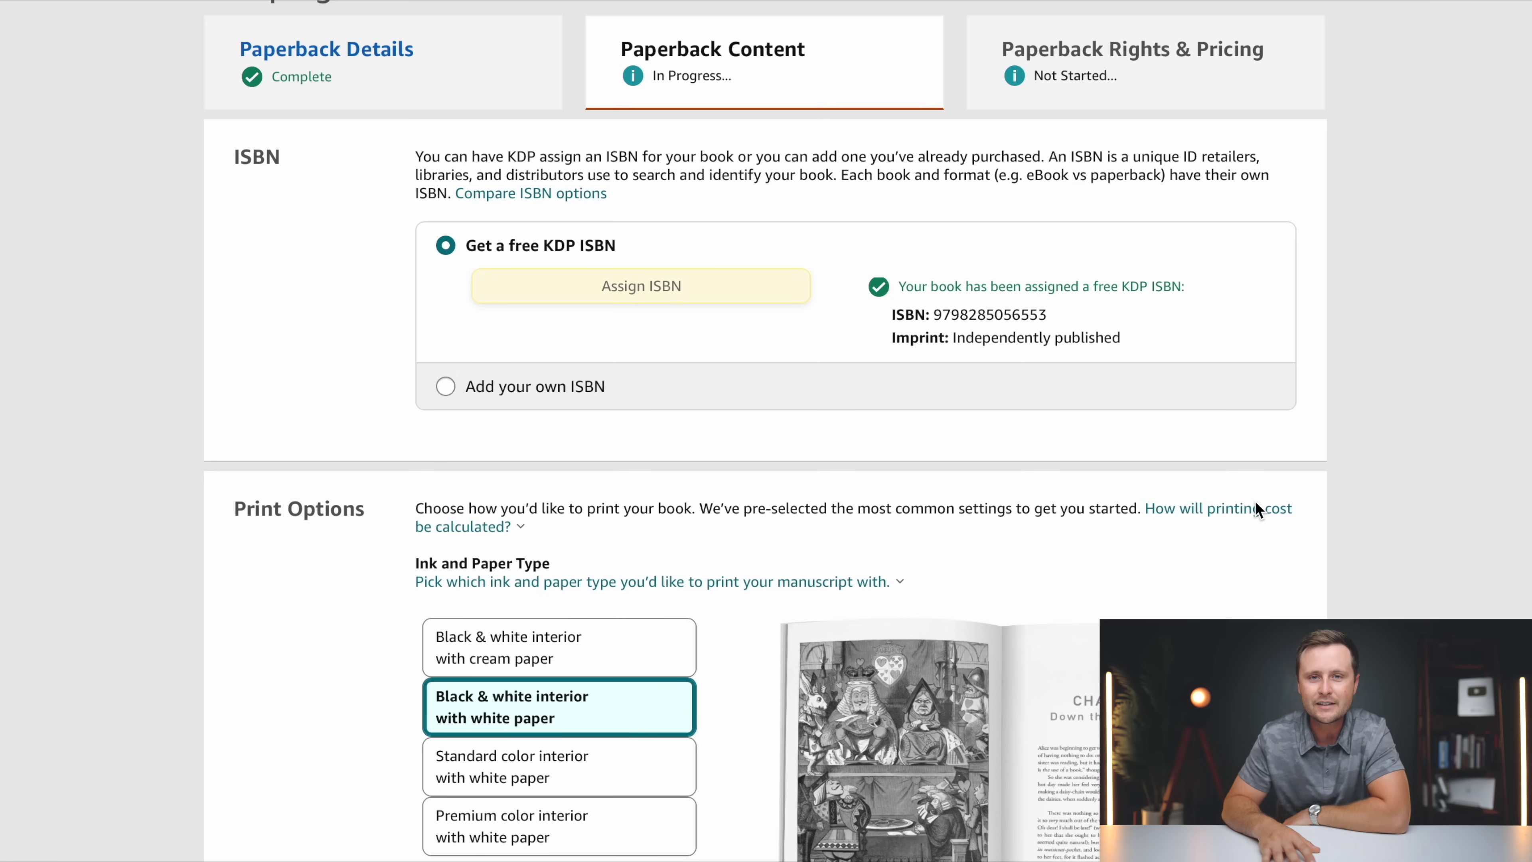
left_click(1258, 508)
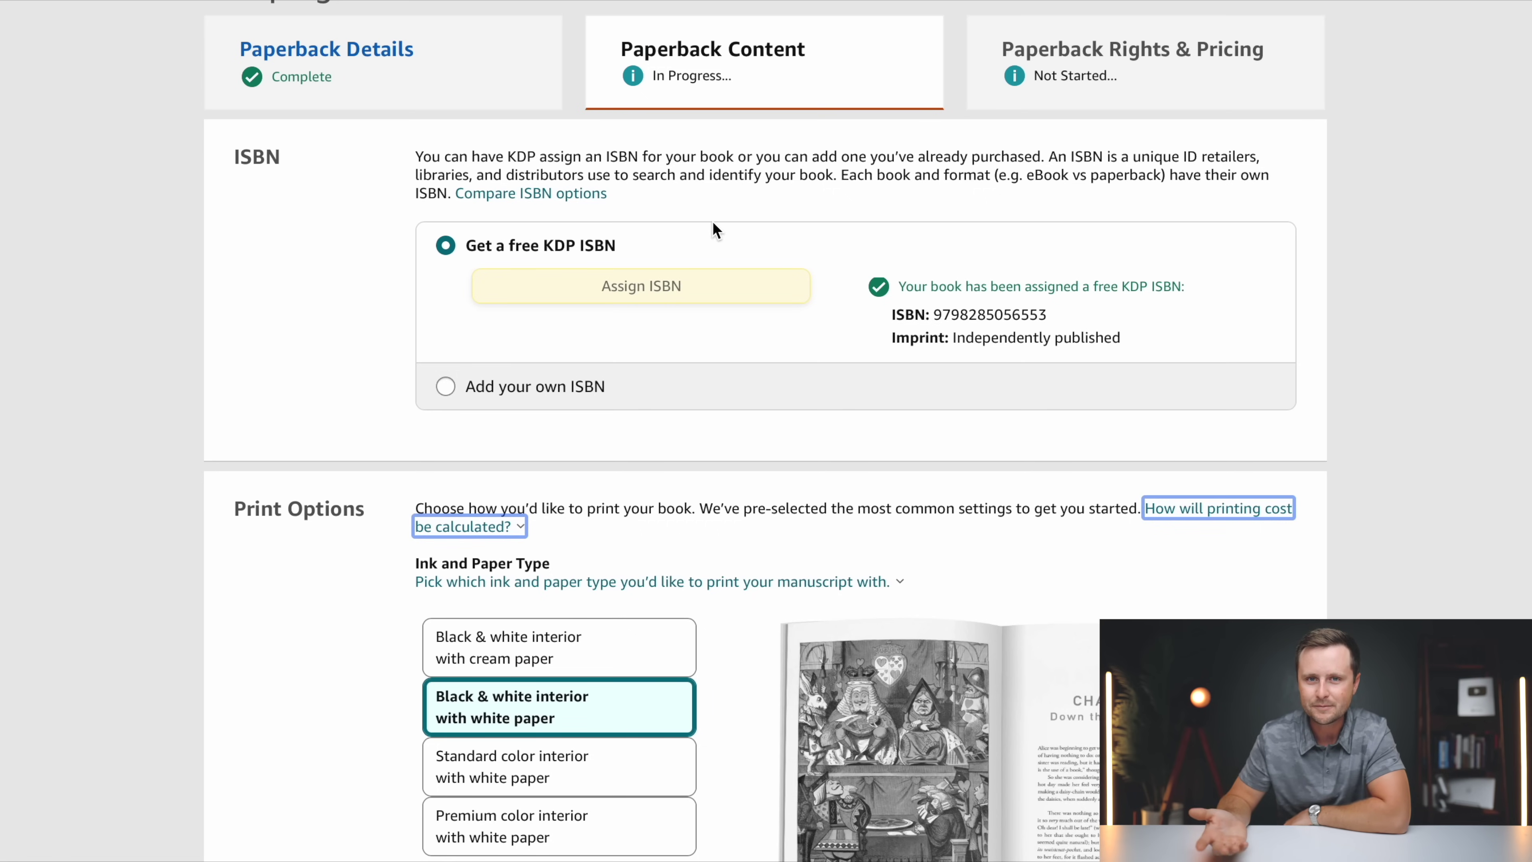
left_click(739, 221)
- Check the ink and paper type and look through the available trim sizes, keeping 6 x 9 in
scroll(768, 216, "down", 5)
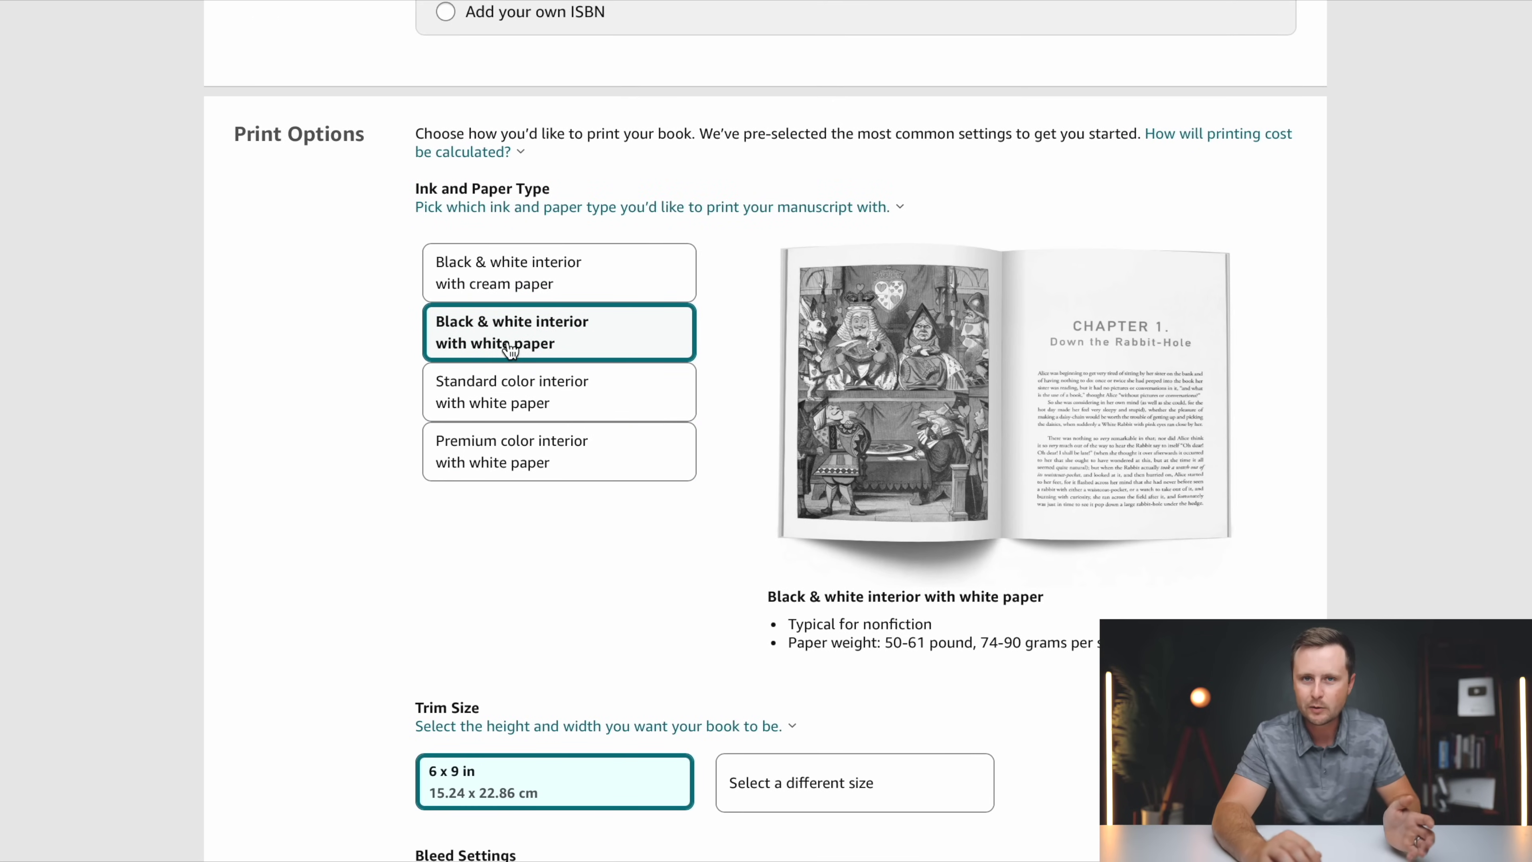
scroll(509, 349, "down", 5)
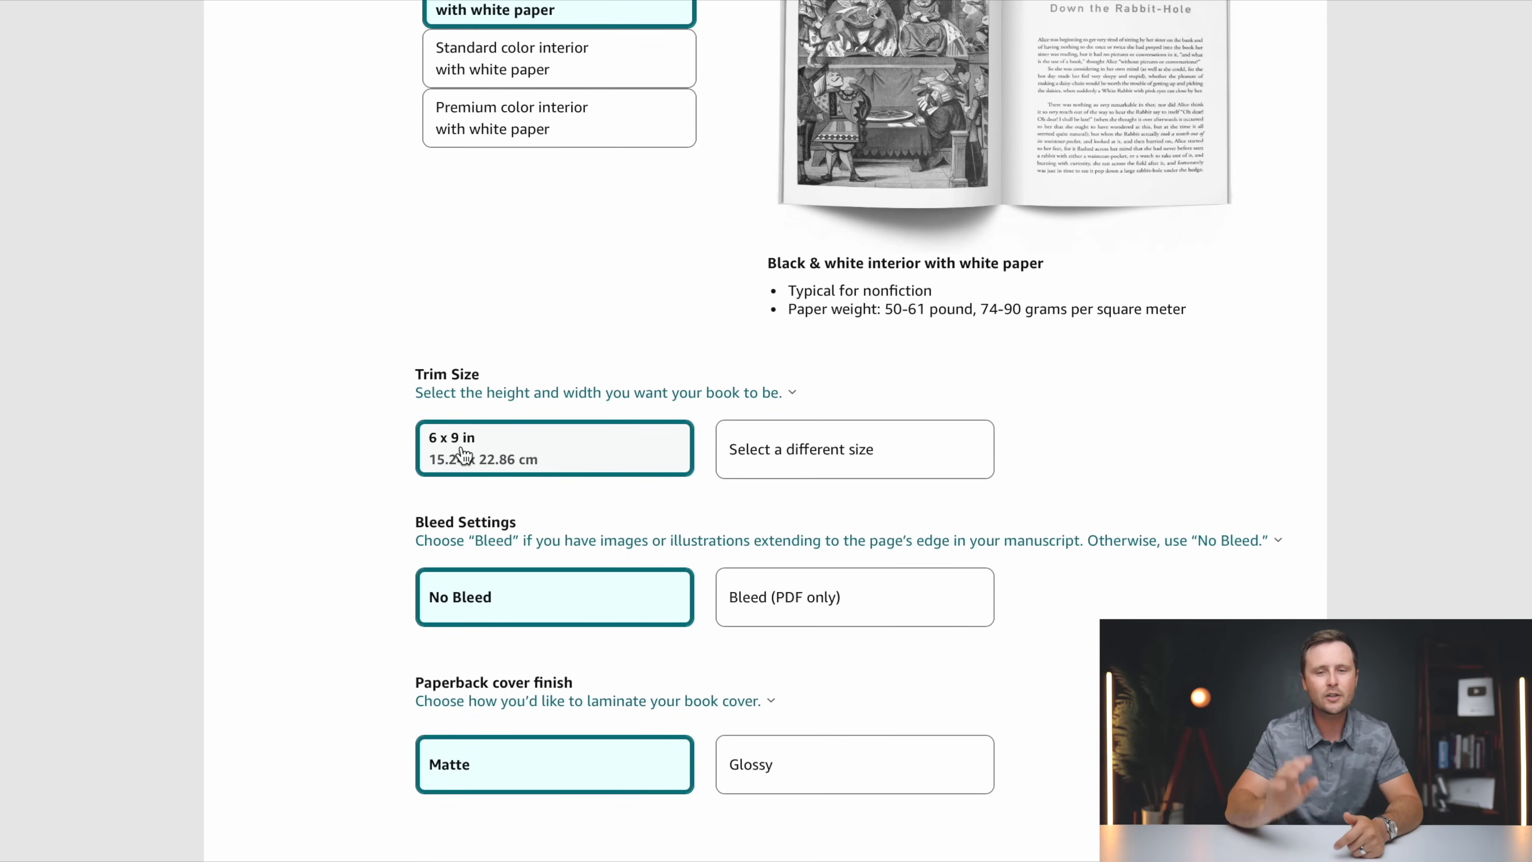
left_click(785, 456)
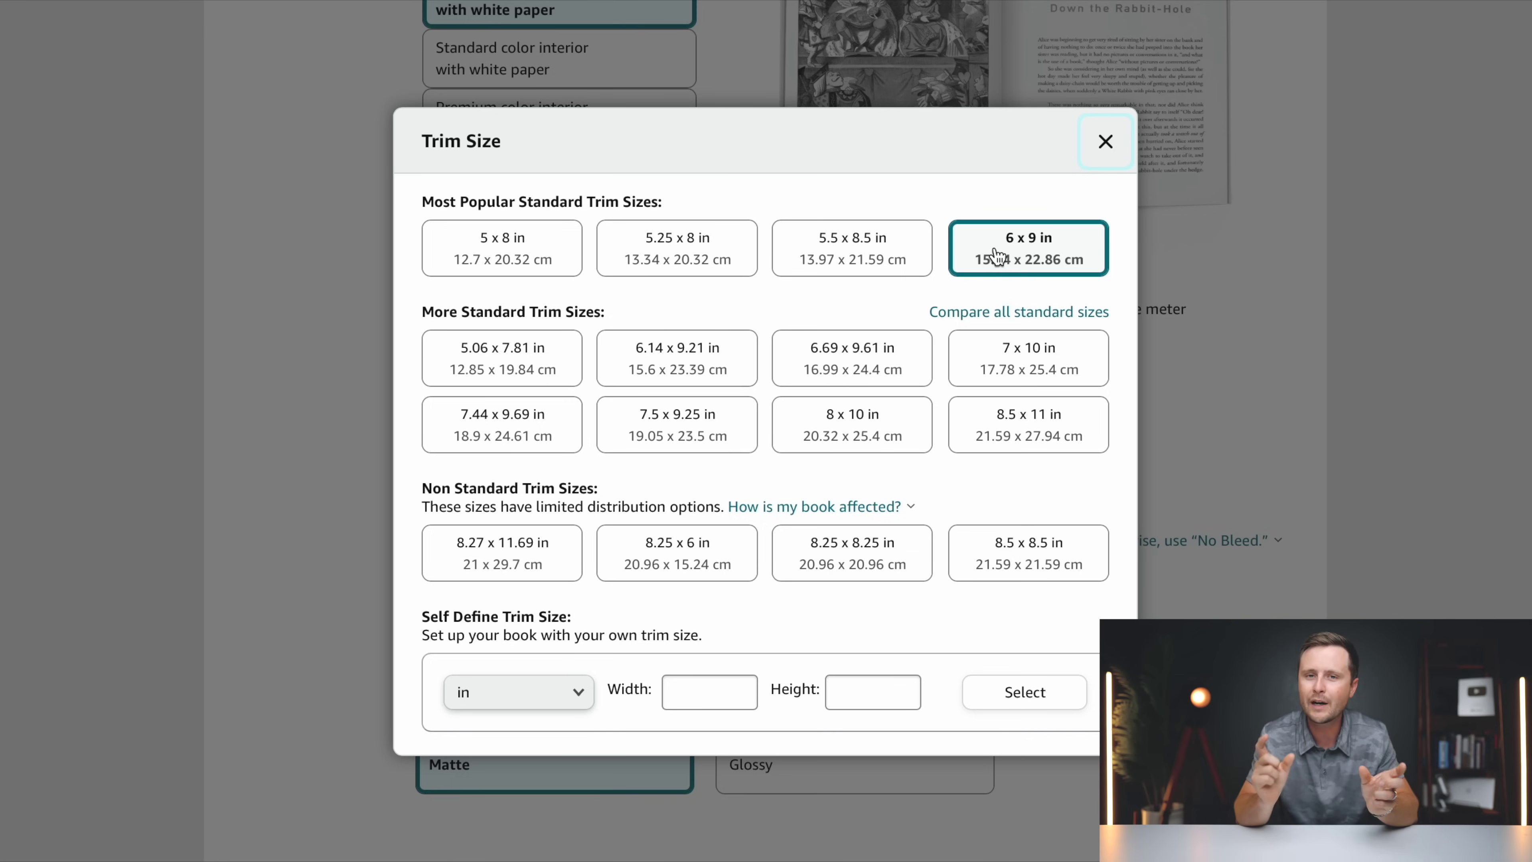
left_click(1106, 141)
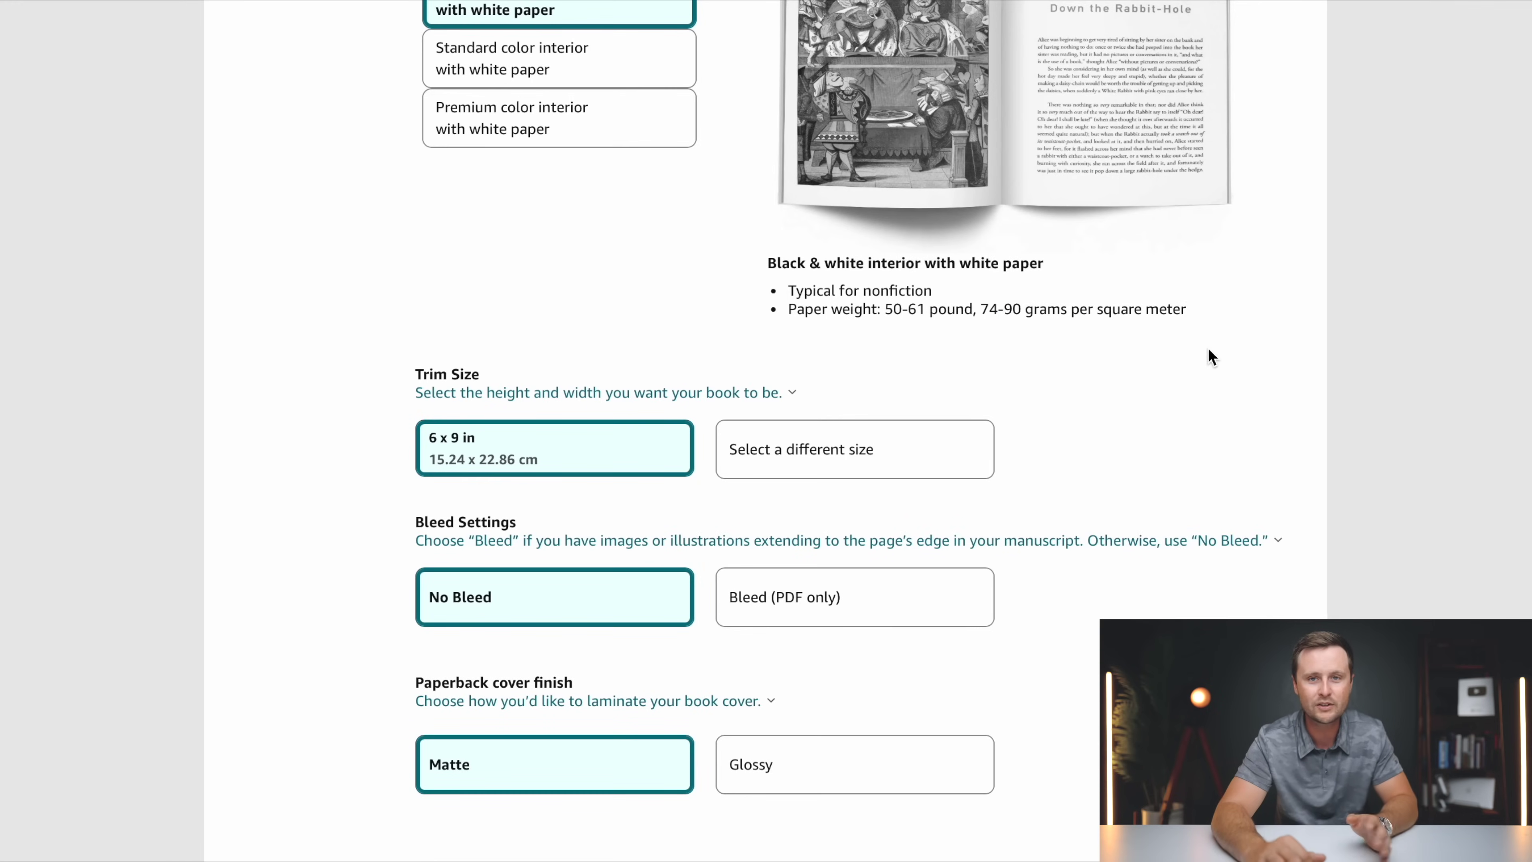
- Set the bleed option to Bleed (PDF only) and read the help on cover finishes, keeping Matte
scroll(1206, 359, "down", 3)
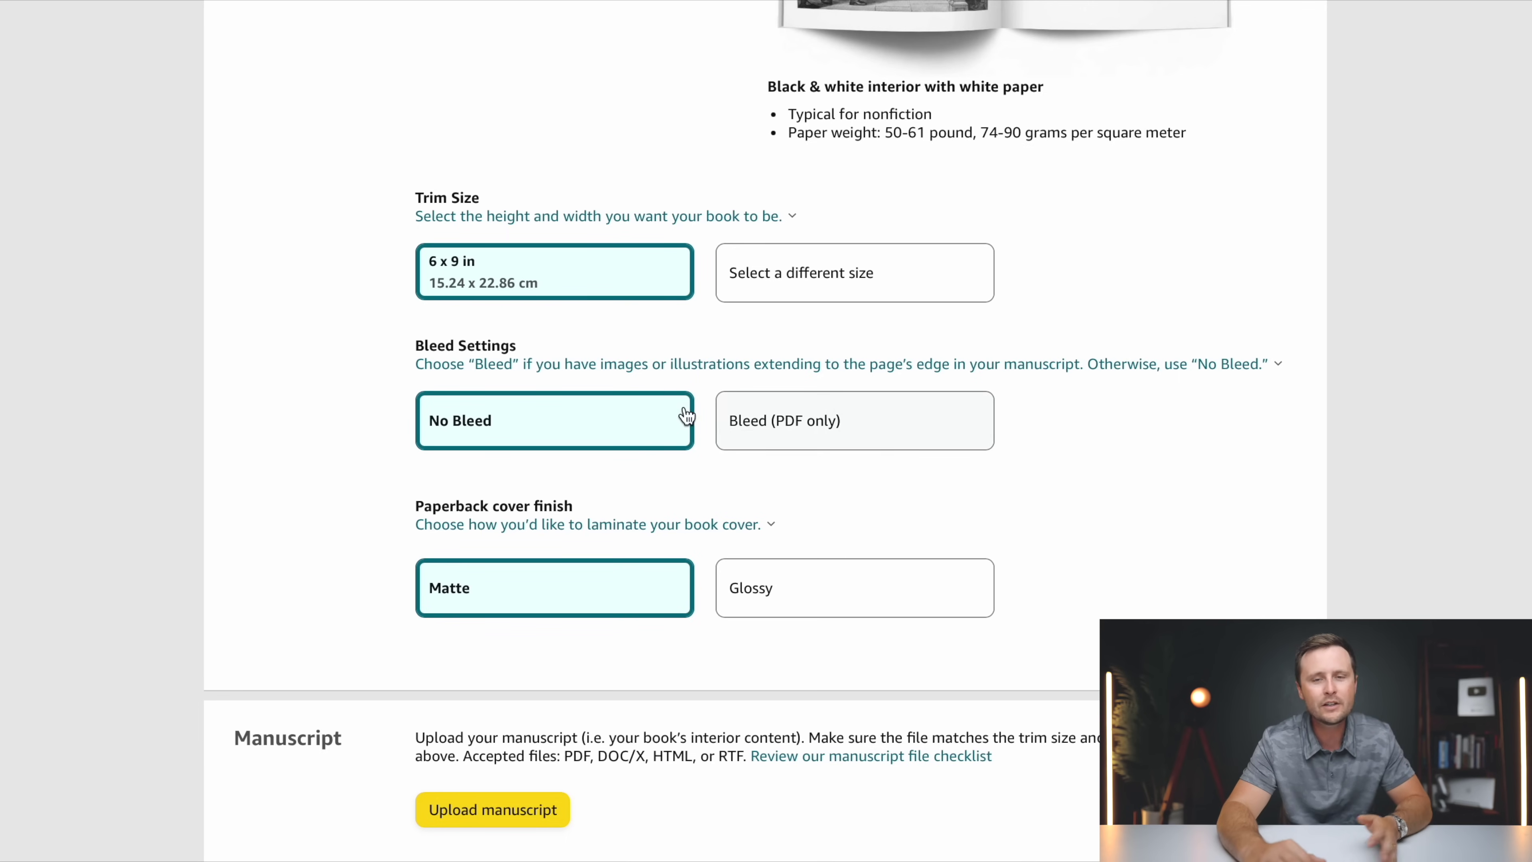
left_click(811, 424)
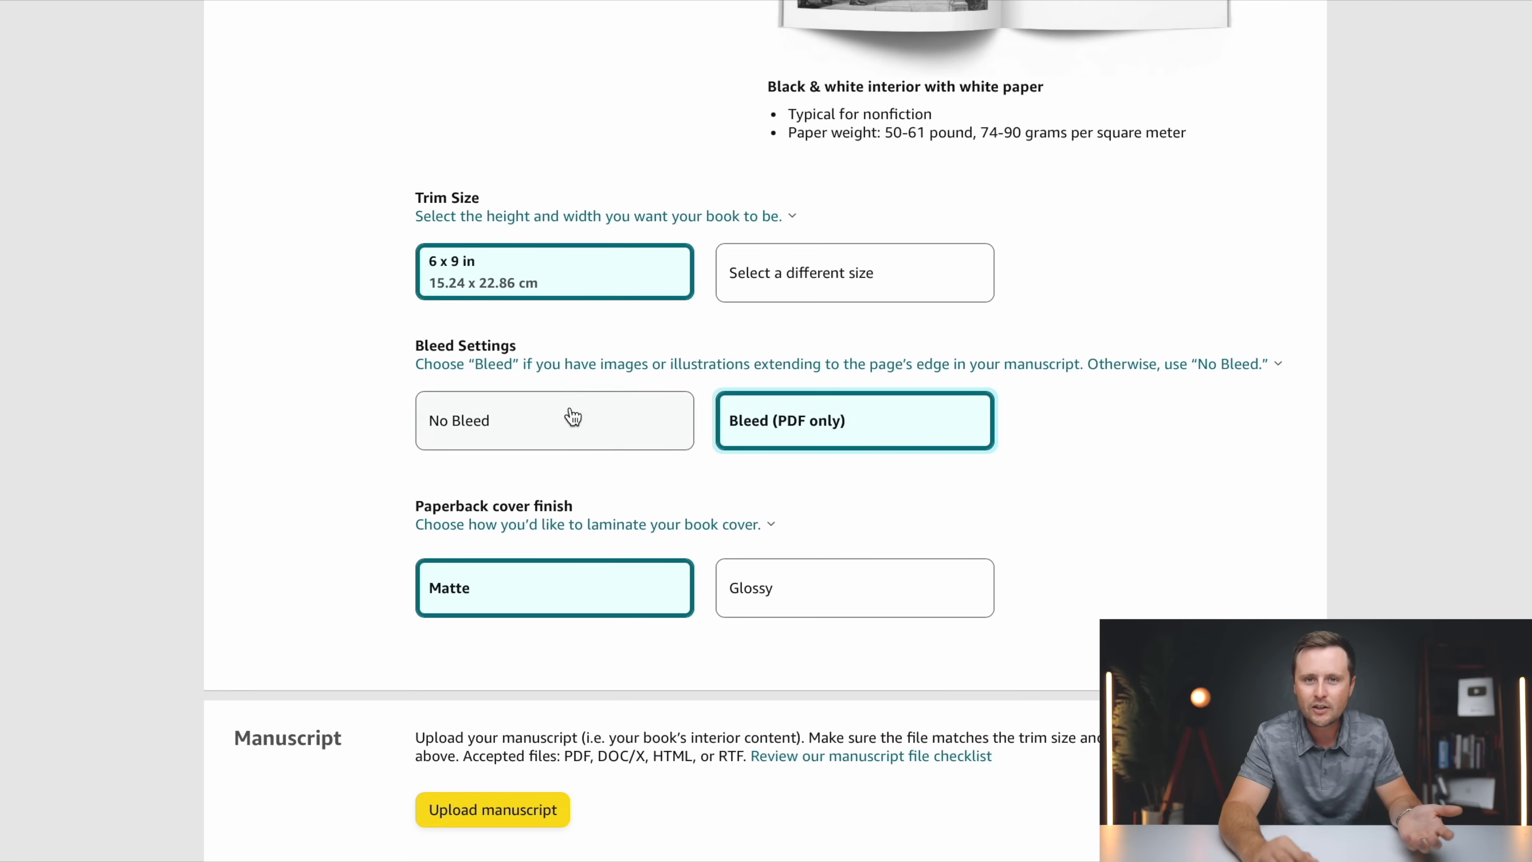
scroll(729, 414, "down", 1)
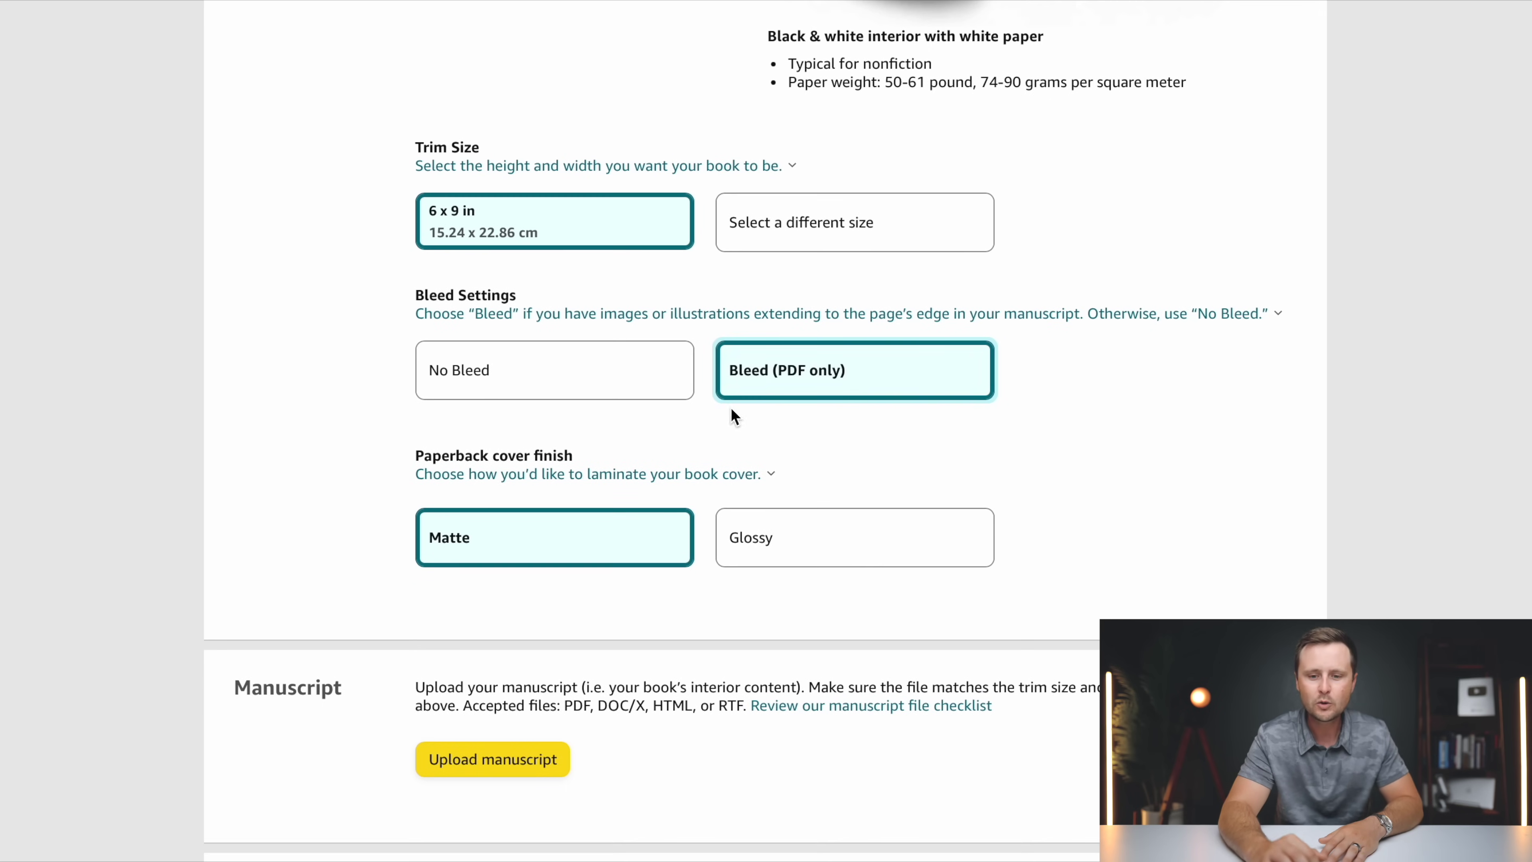
scroll(1077, 435, "down", 1)
scroll(1077, 435, "down", 3)
left_click(482, 299)
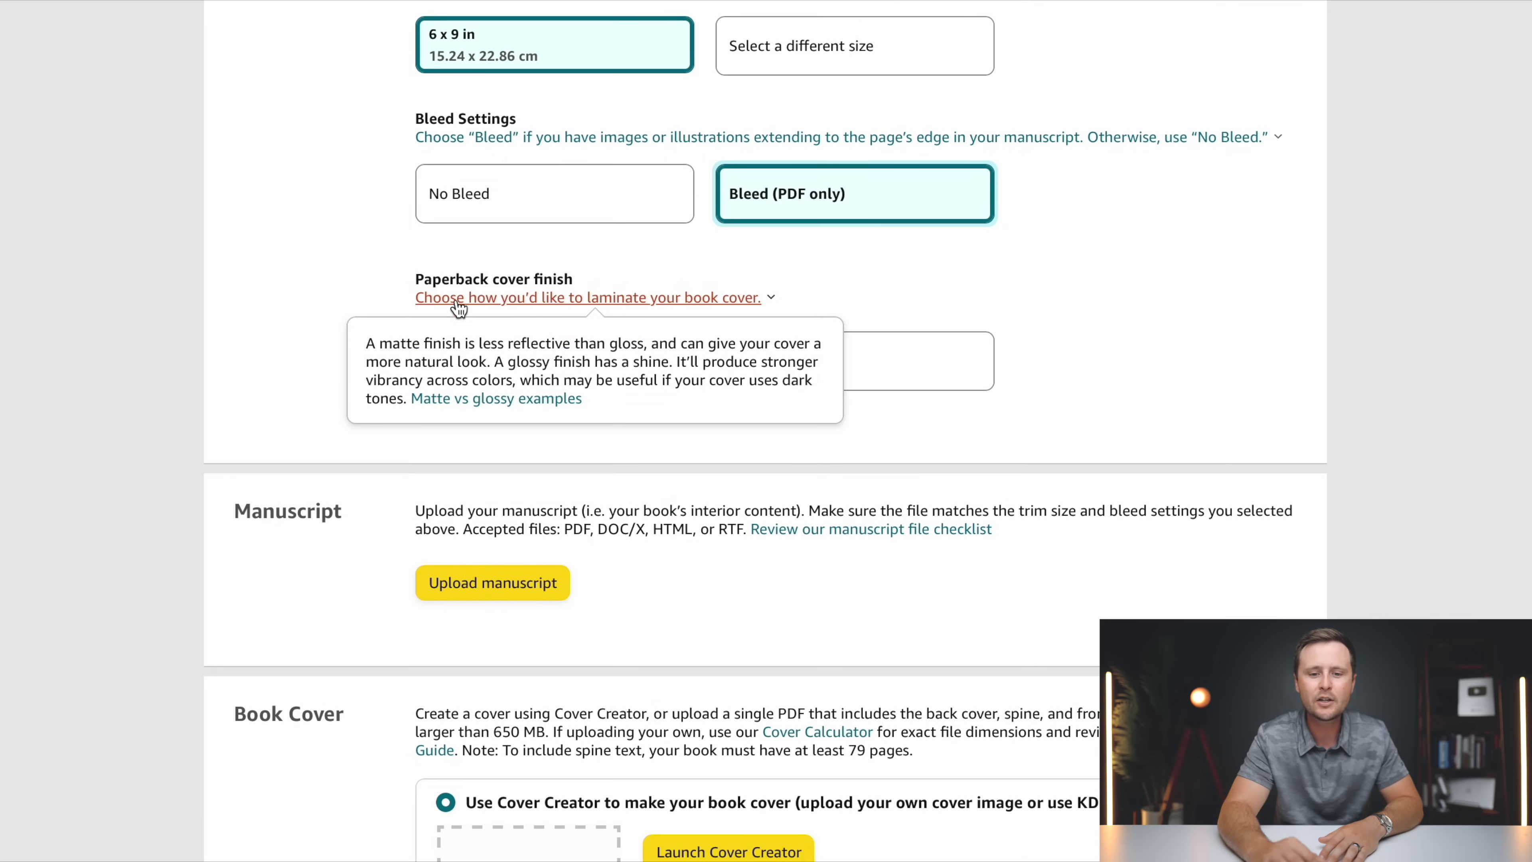
left_click(634, 248)
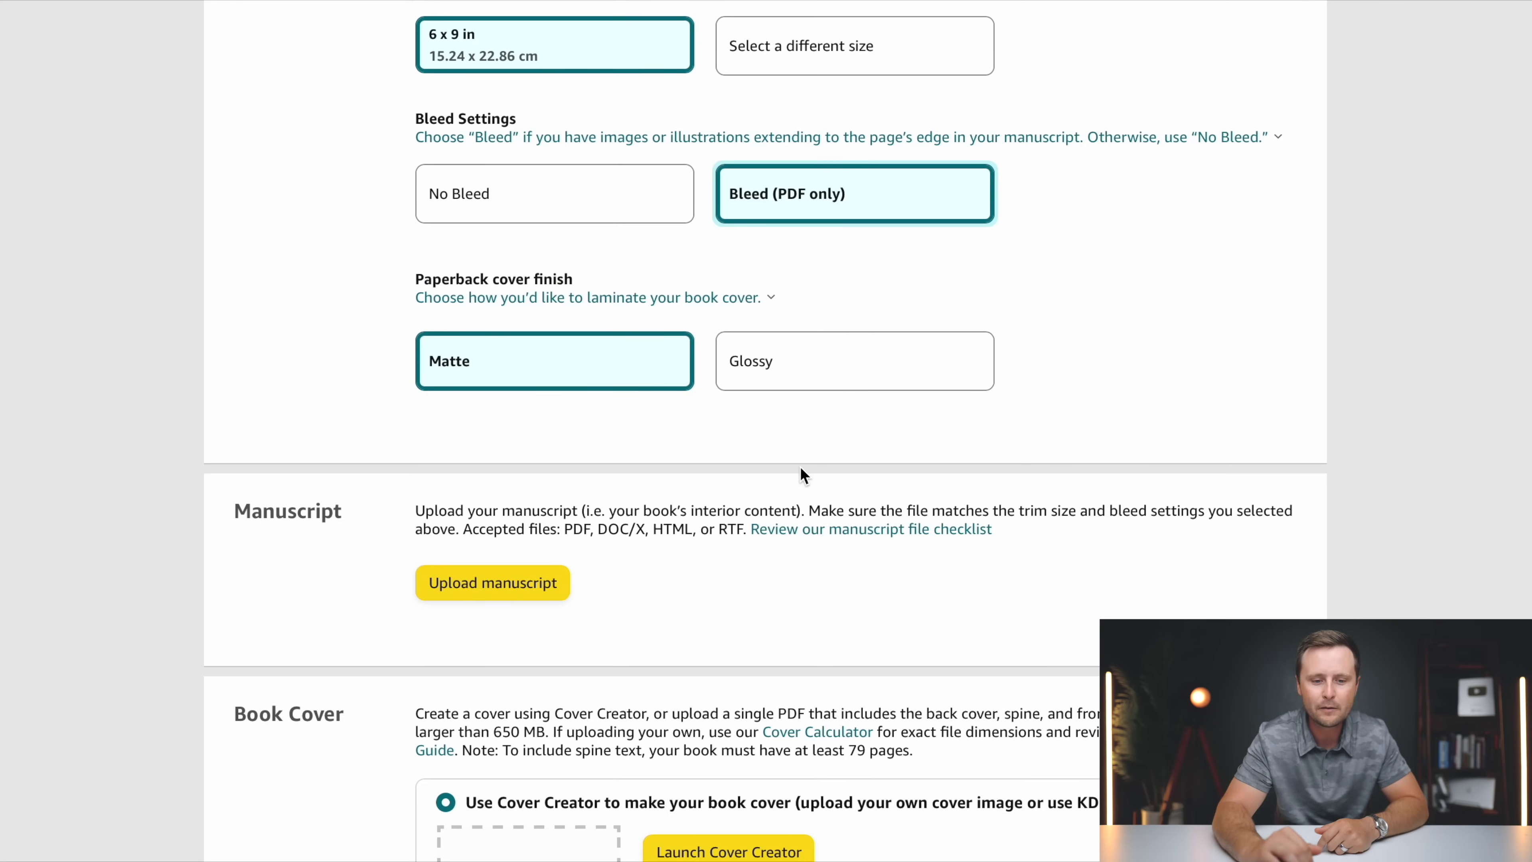
- Upload "Paperback Interior (Camping_Crossword) 6X9 120 pages Bleed CMYK.pdf" from the Camping_Crossword download folder as the manuscript
scroll(804, 476, "down", 4)
scroll(804, 476, "down", 1)
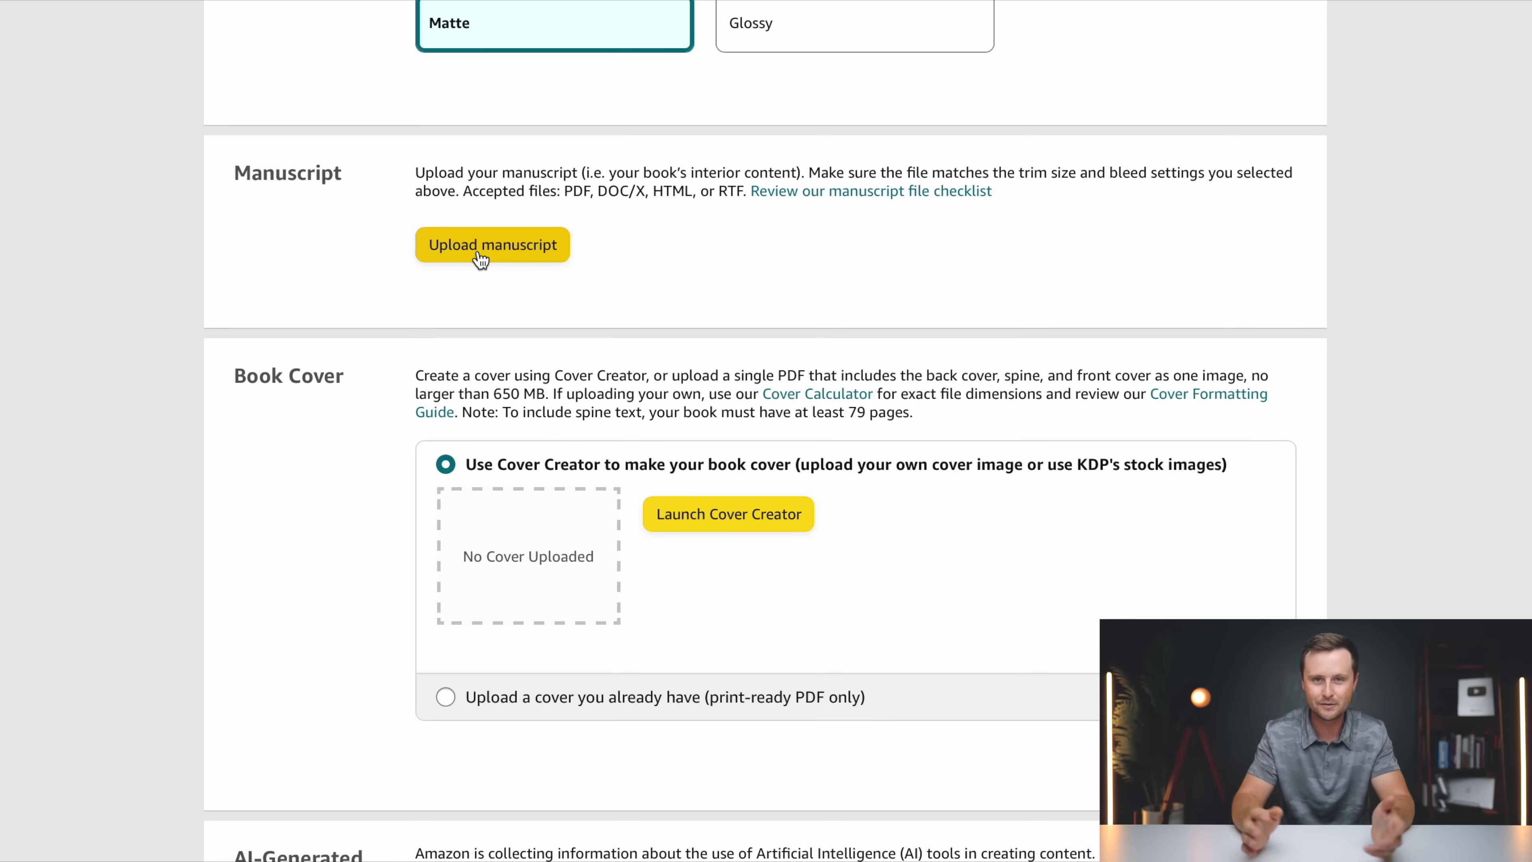
left_click(489, 265)
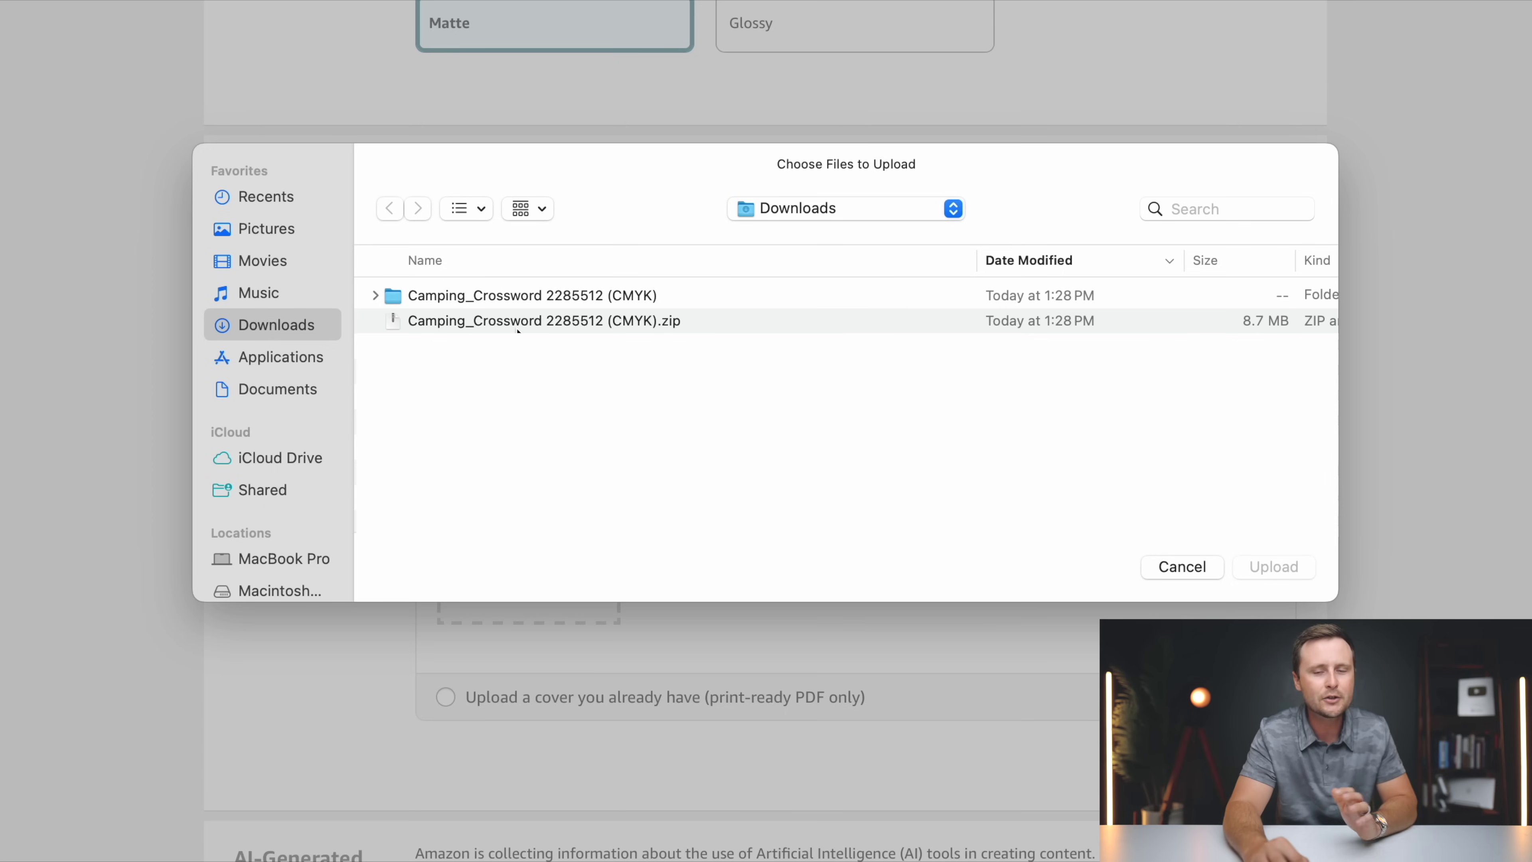
double_click(476, 295)
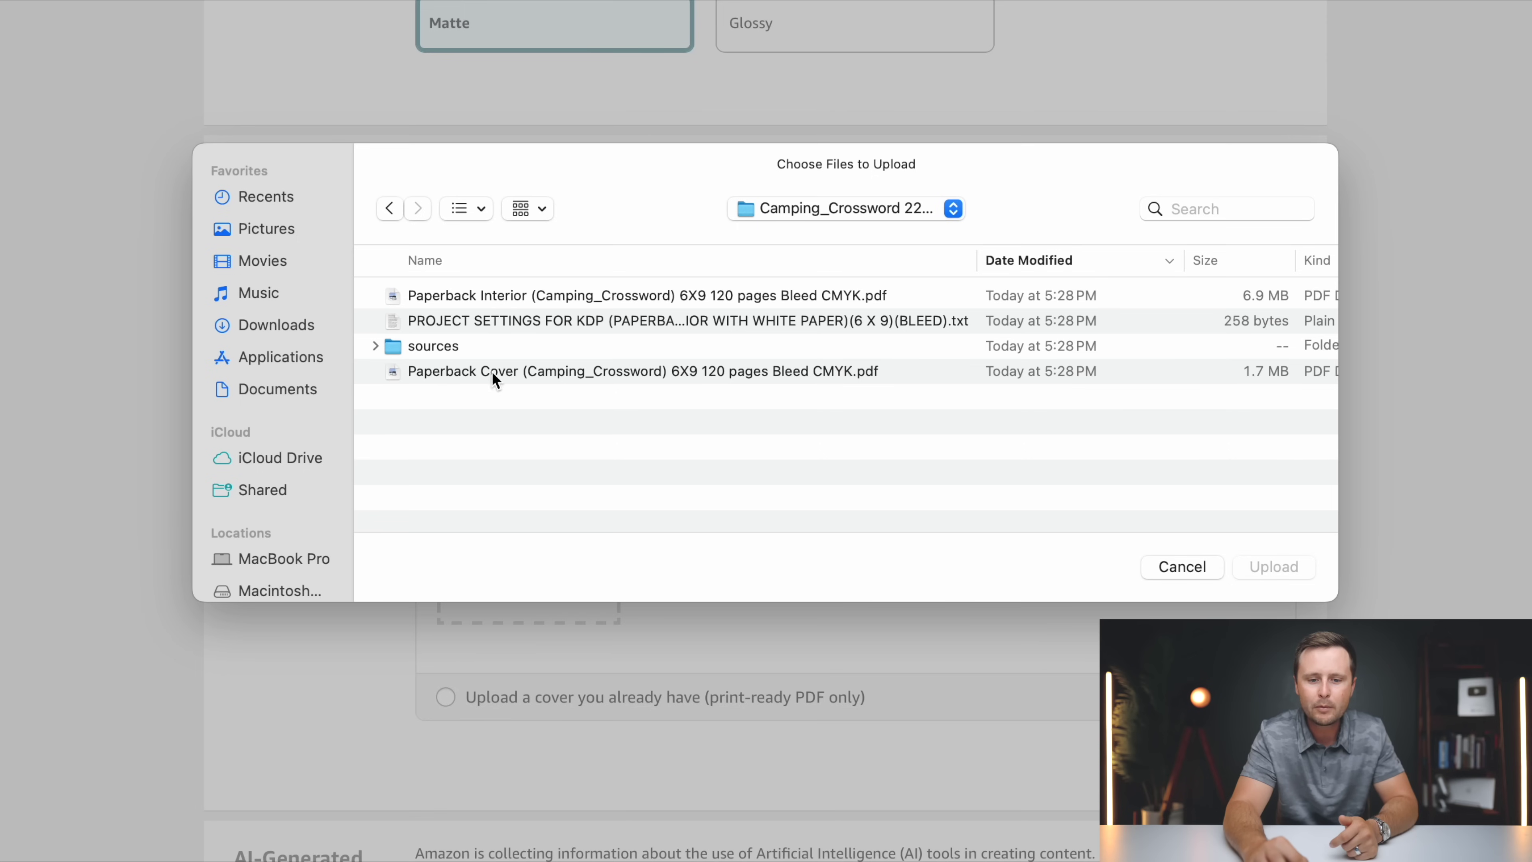
left_click(446, 296)
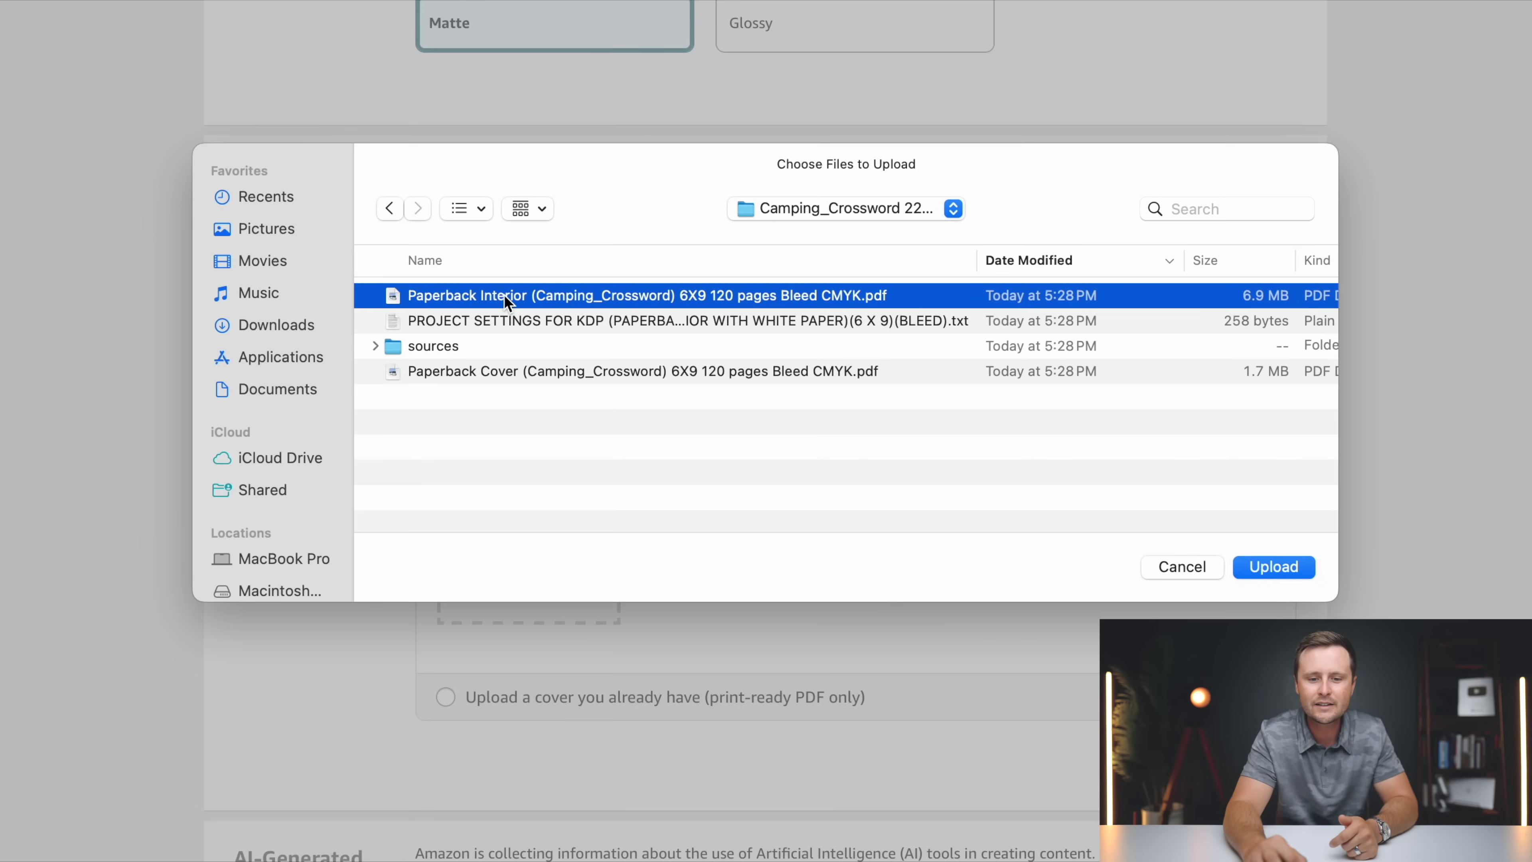
left_click(1270, 567)
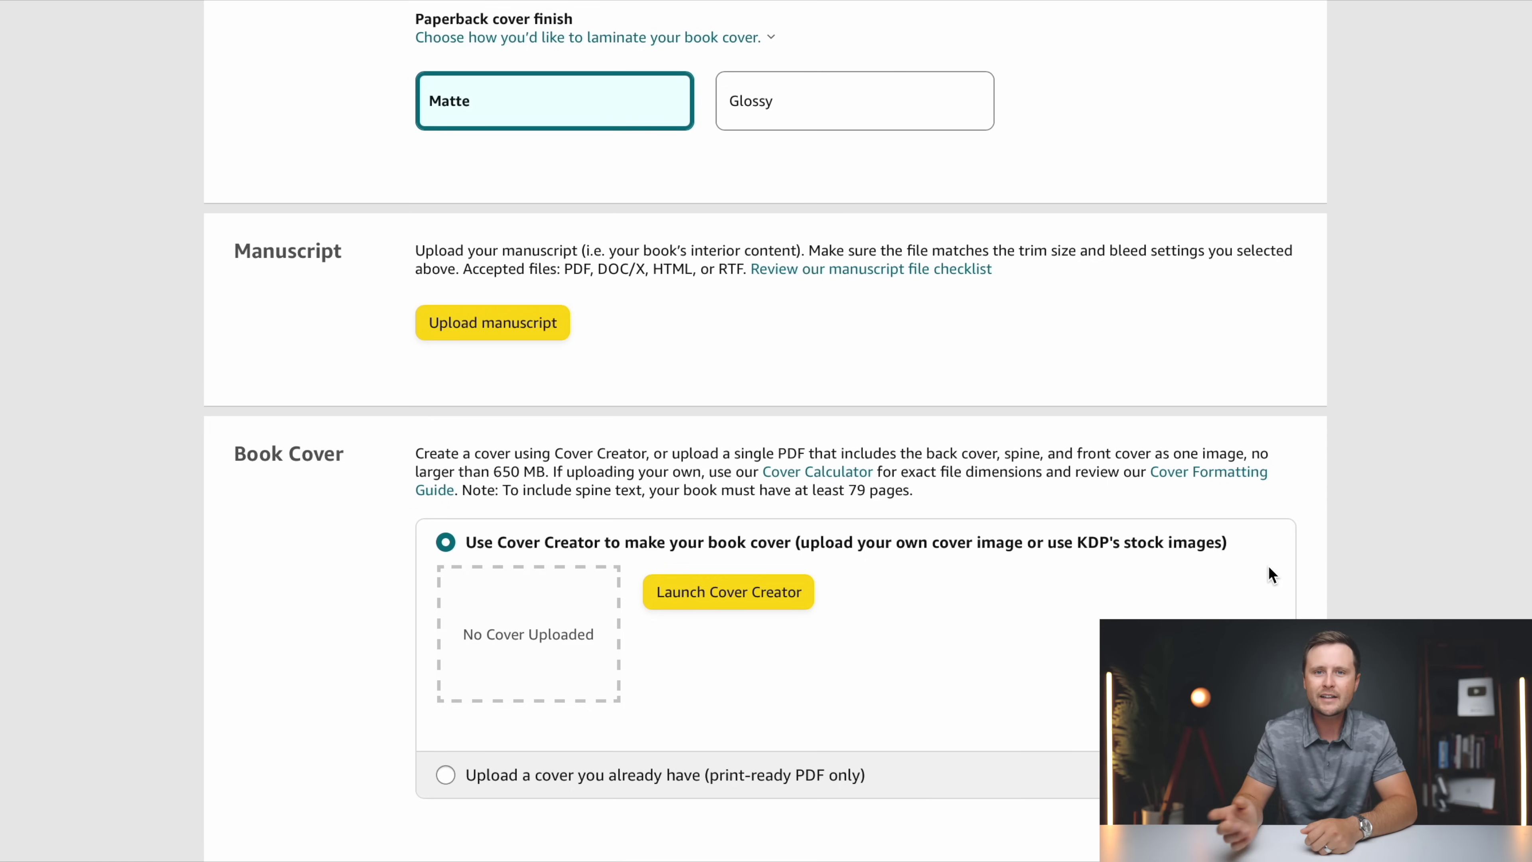
- Choose to use an existing print-ready cover and upload "Paperback Cover (Camping_Crossword) 6X9 120 pages Bleed CMYK.pdf"
scroll(1271, 575, "down", 3)
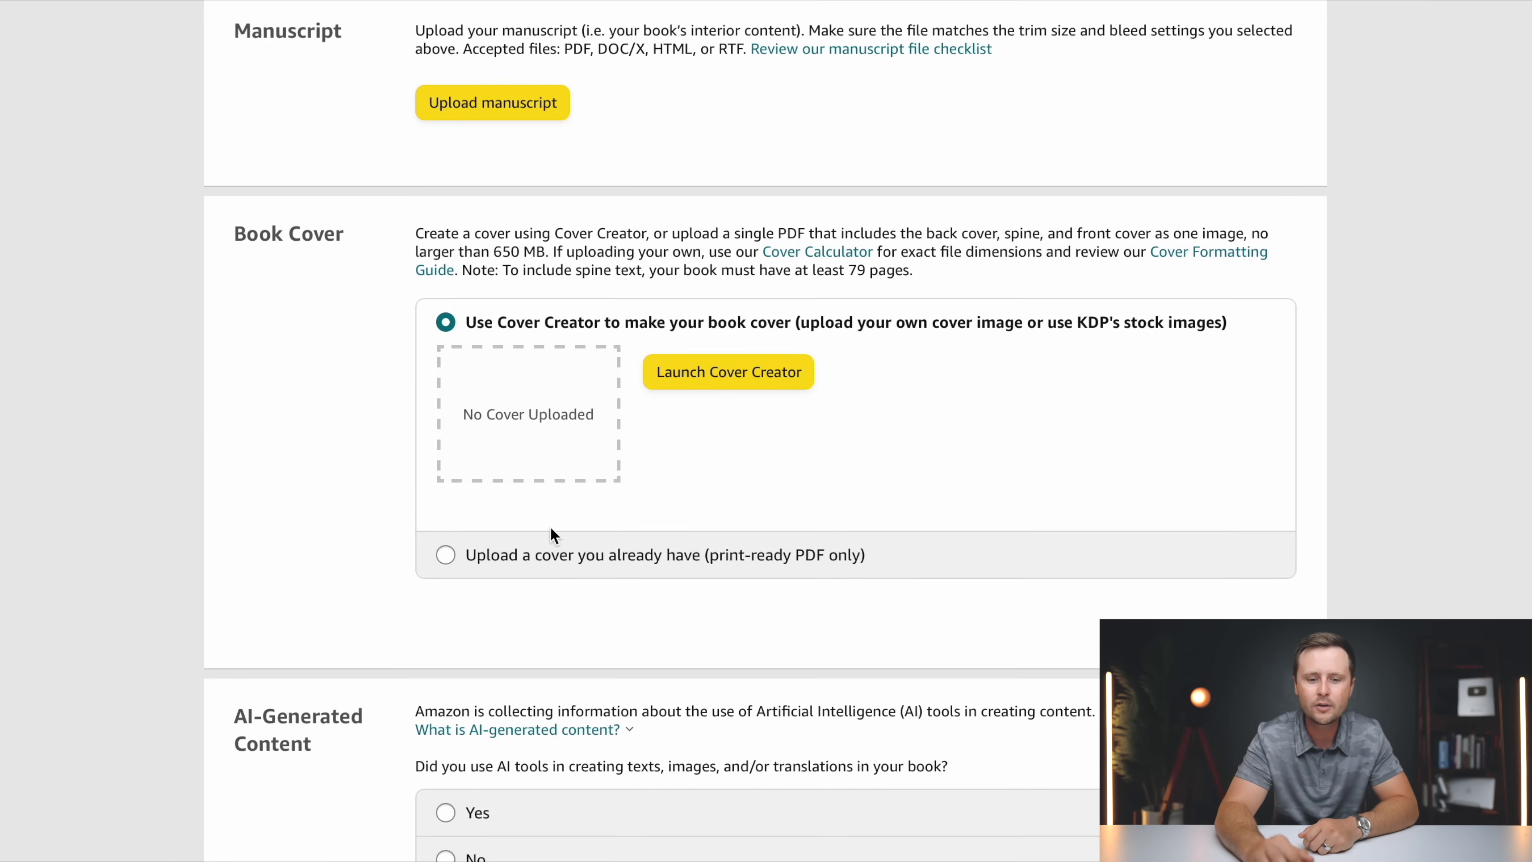
left_click(447, 558)
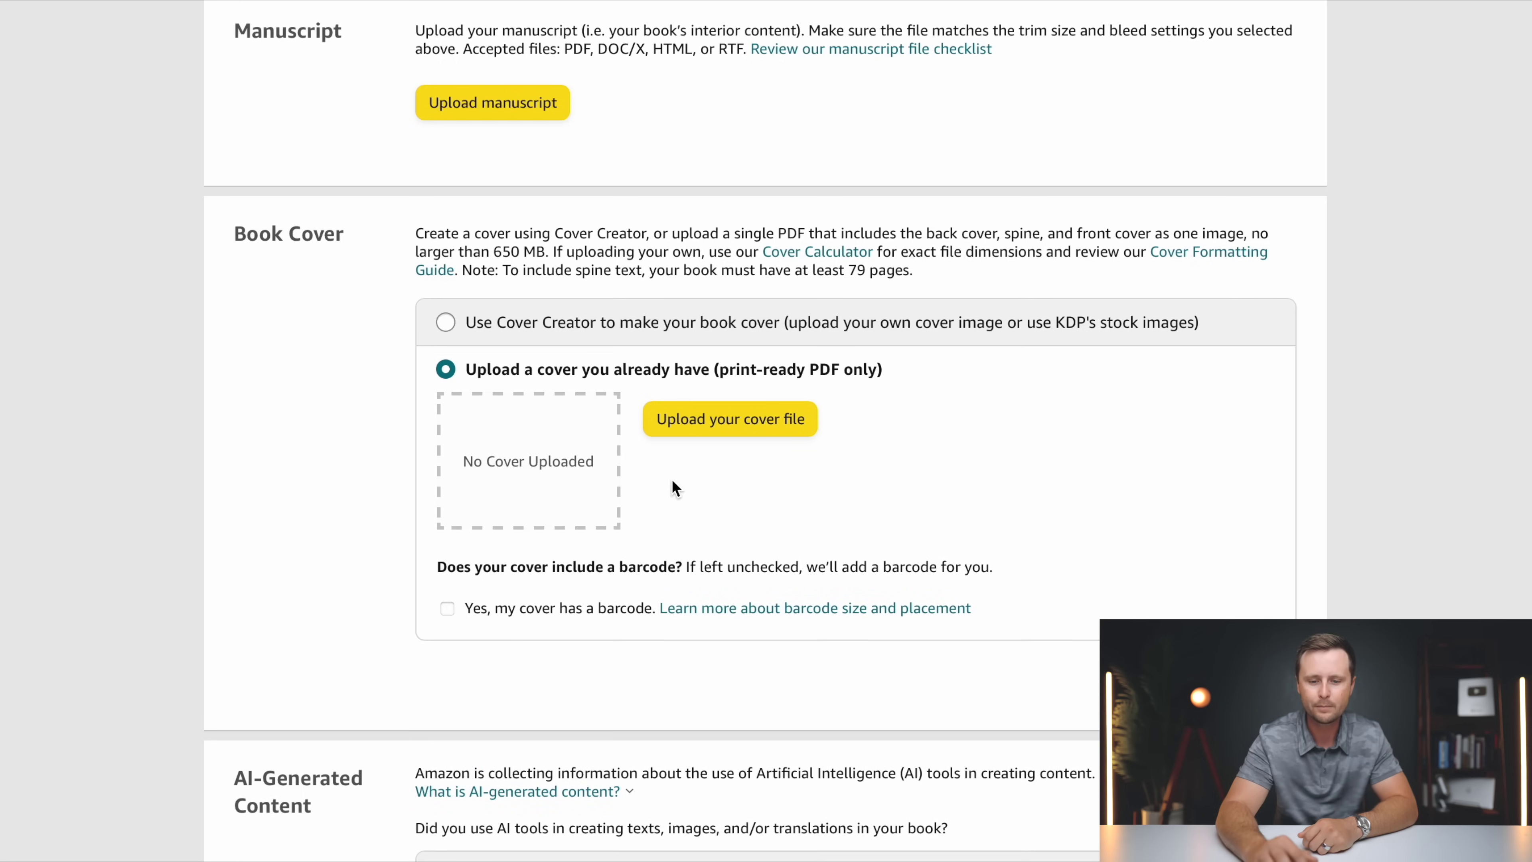
left_click(747, 430)
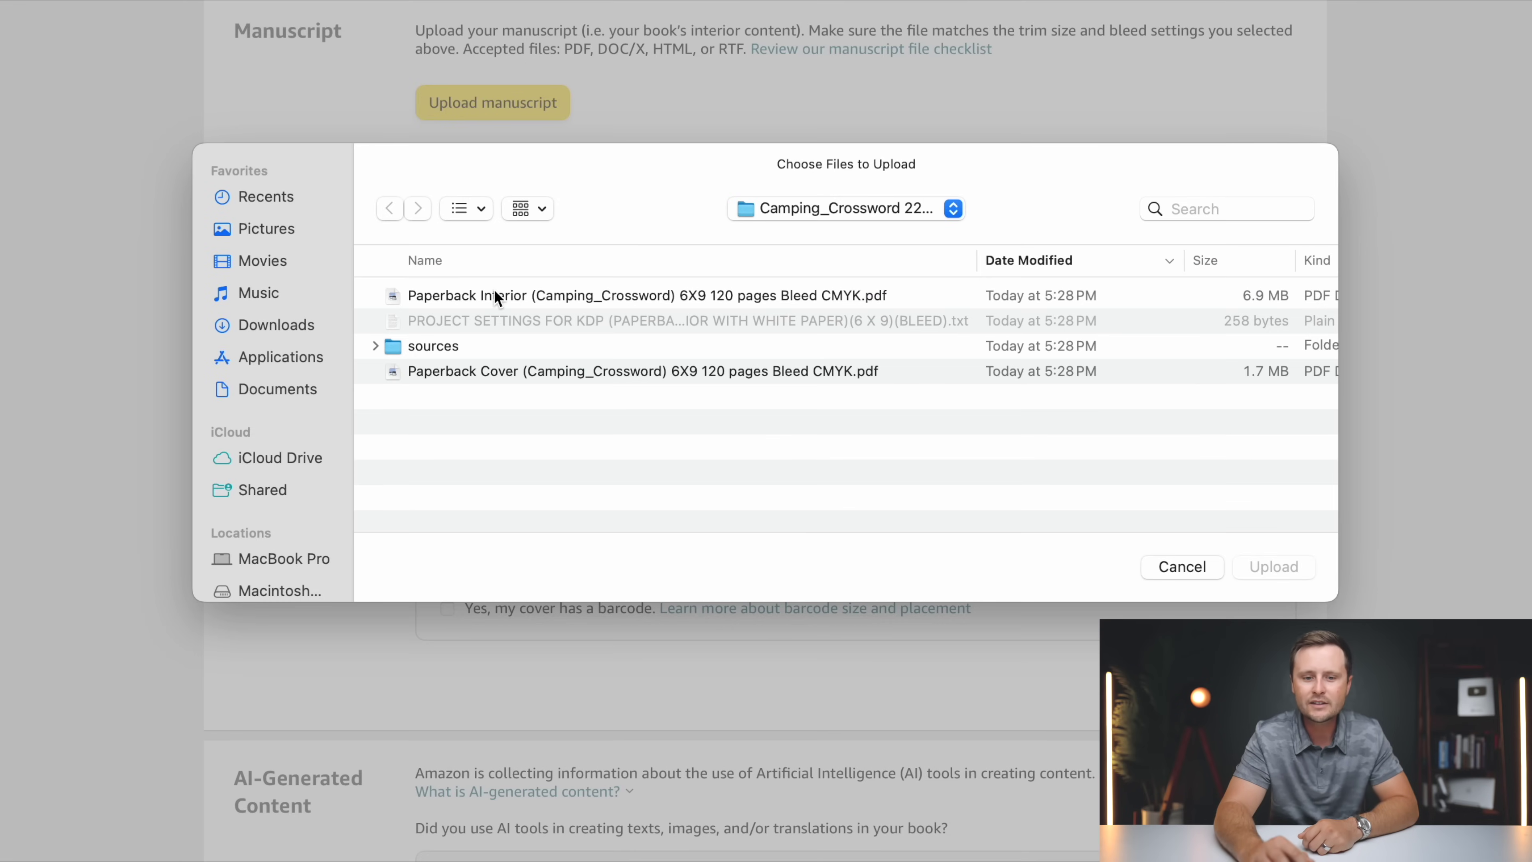
left_click(490, 378)
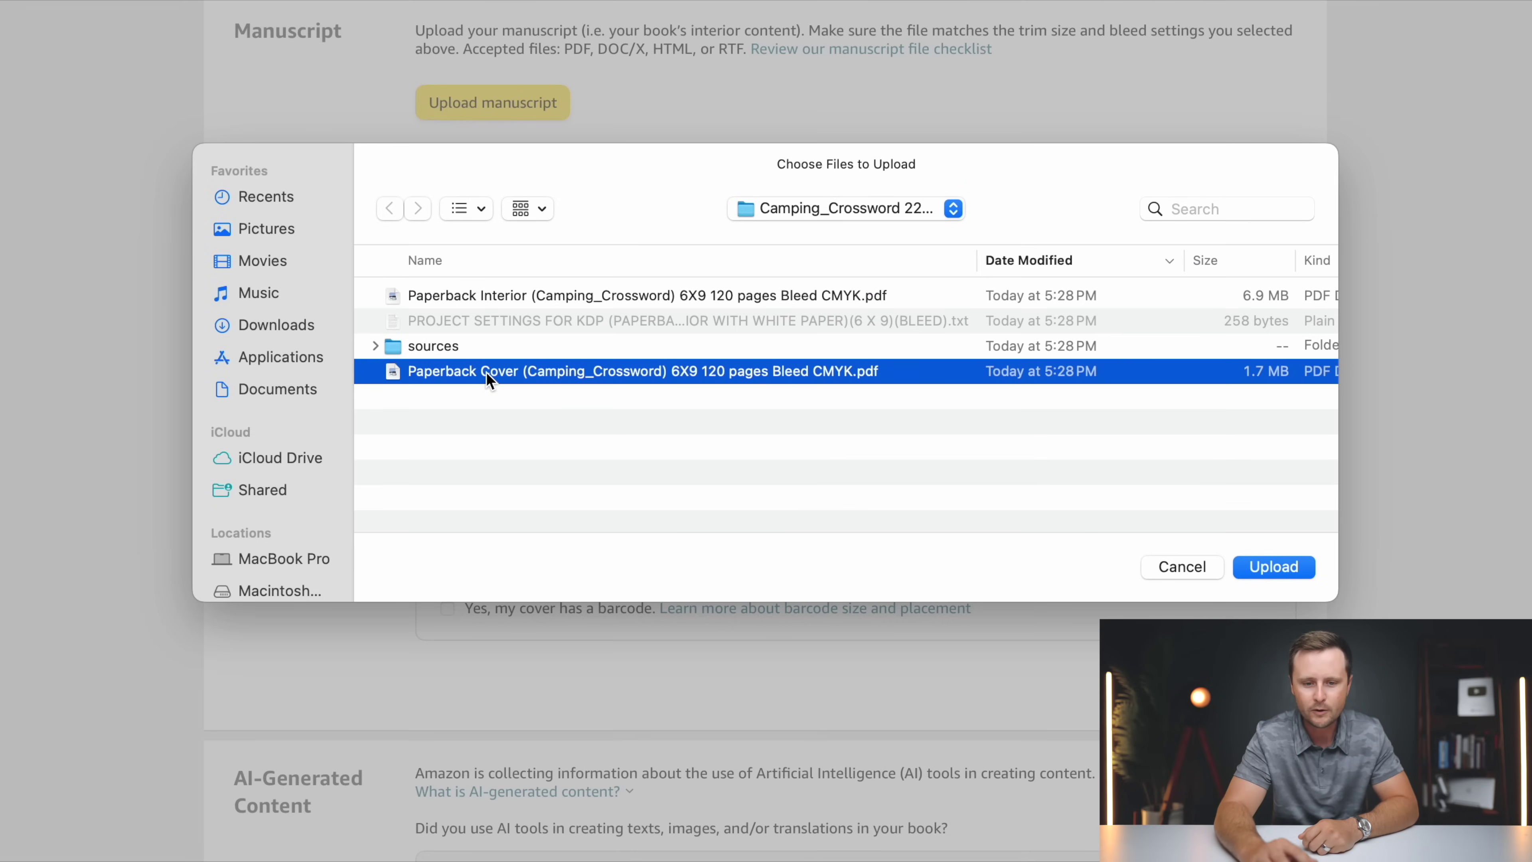
left_click(1274, 567)
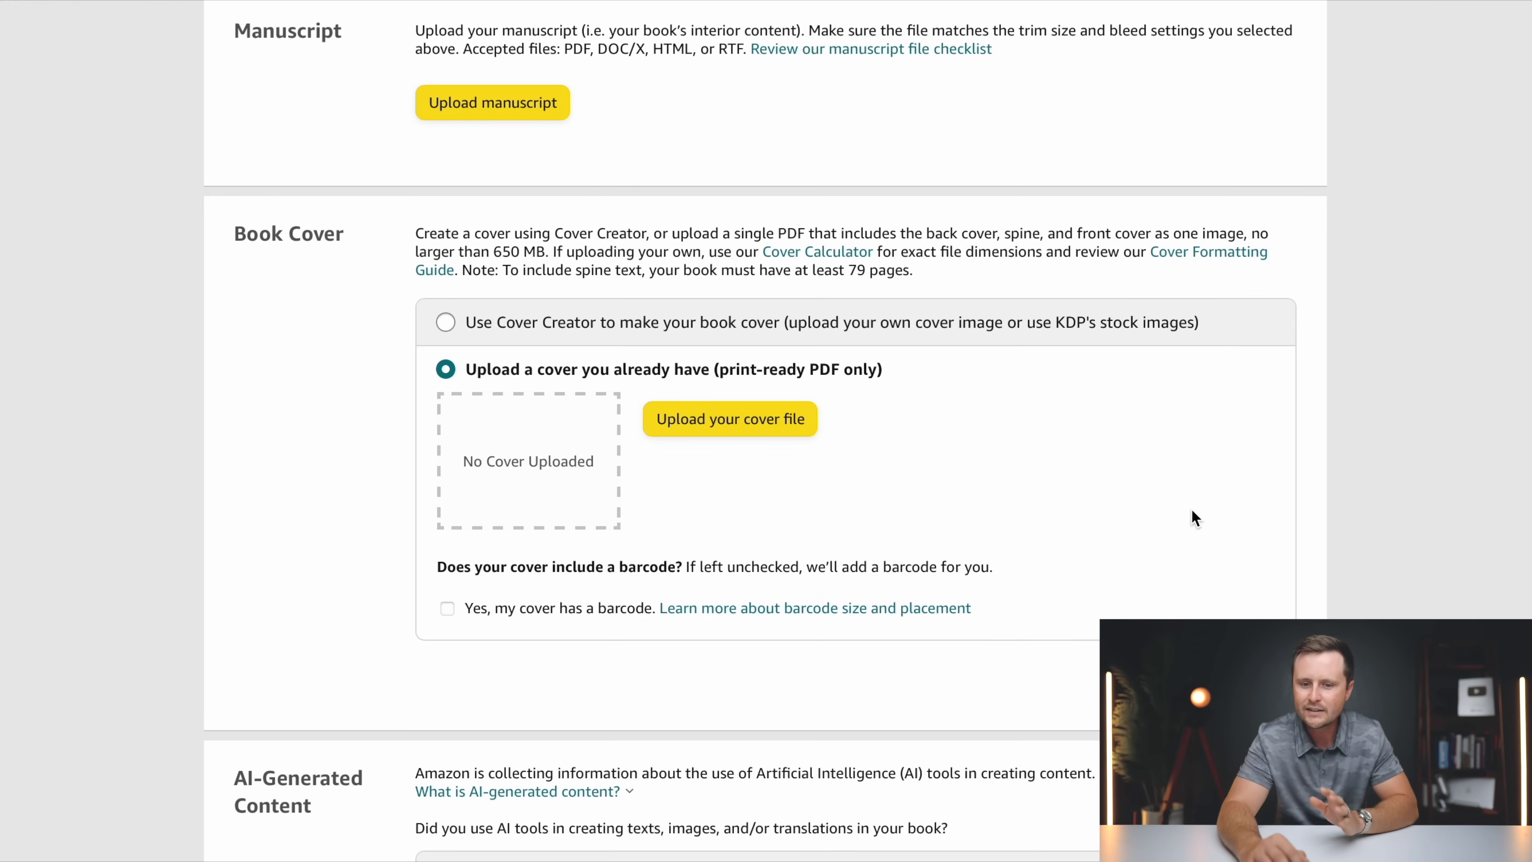
scroll(1191, 509, "up", 1)
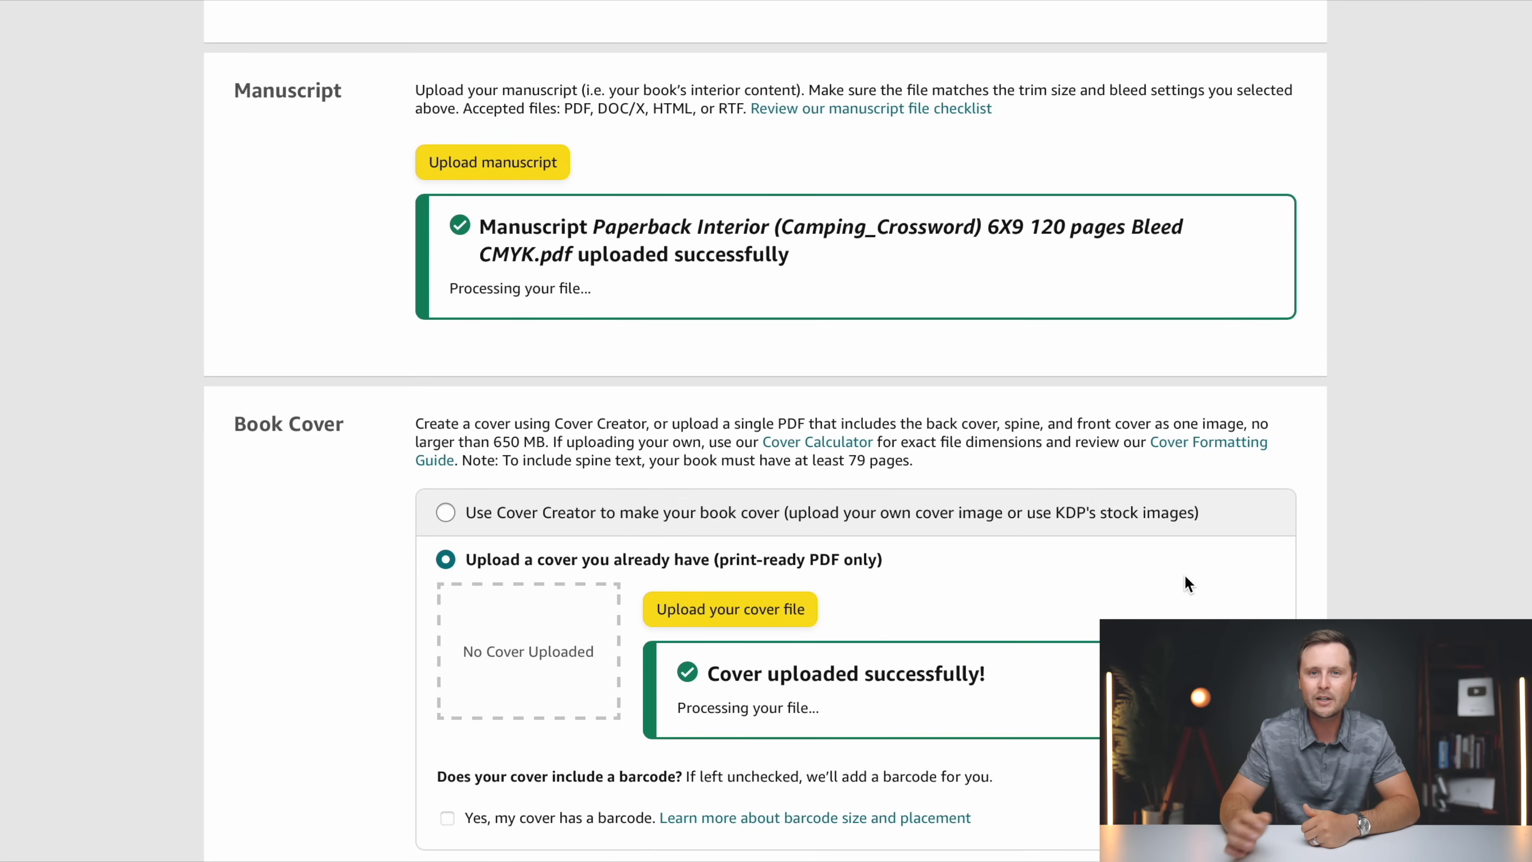
- Leave the cover barcode option unchecked and answer No to the question about using AI tools in the book
scroll(1185, 576, "down", 2)
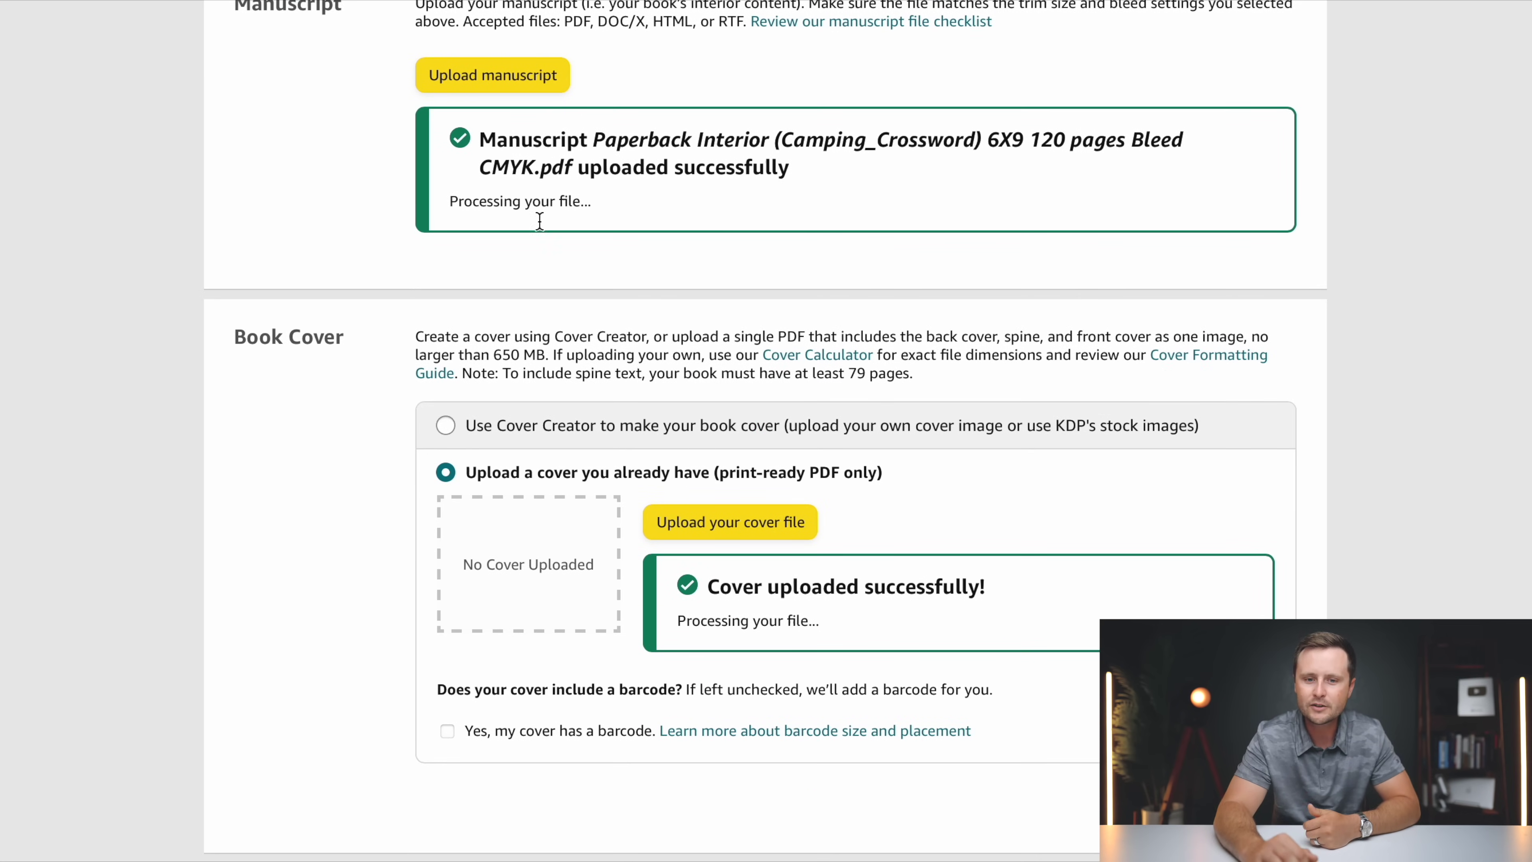
scroll(862, 621, "down", 5)
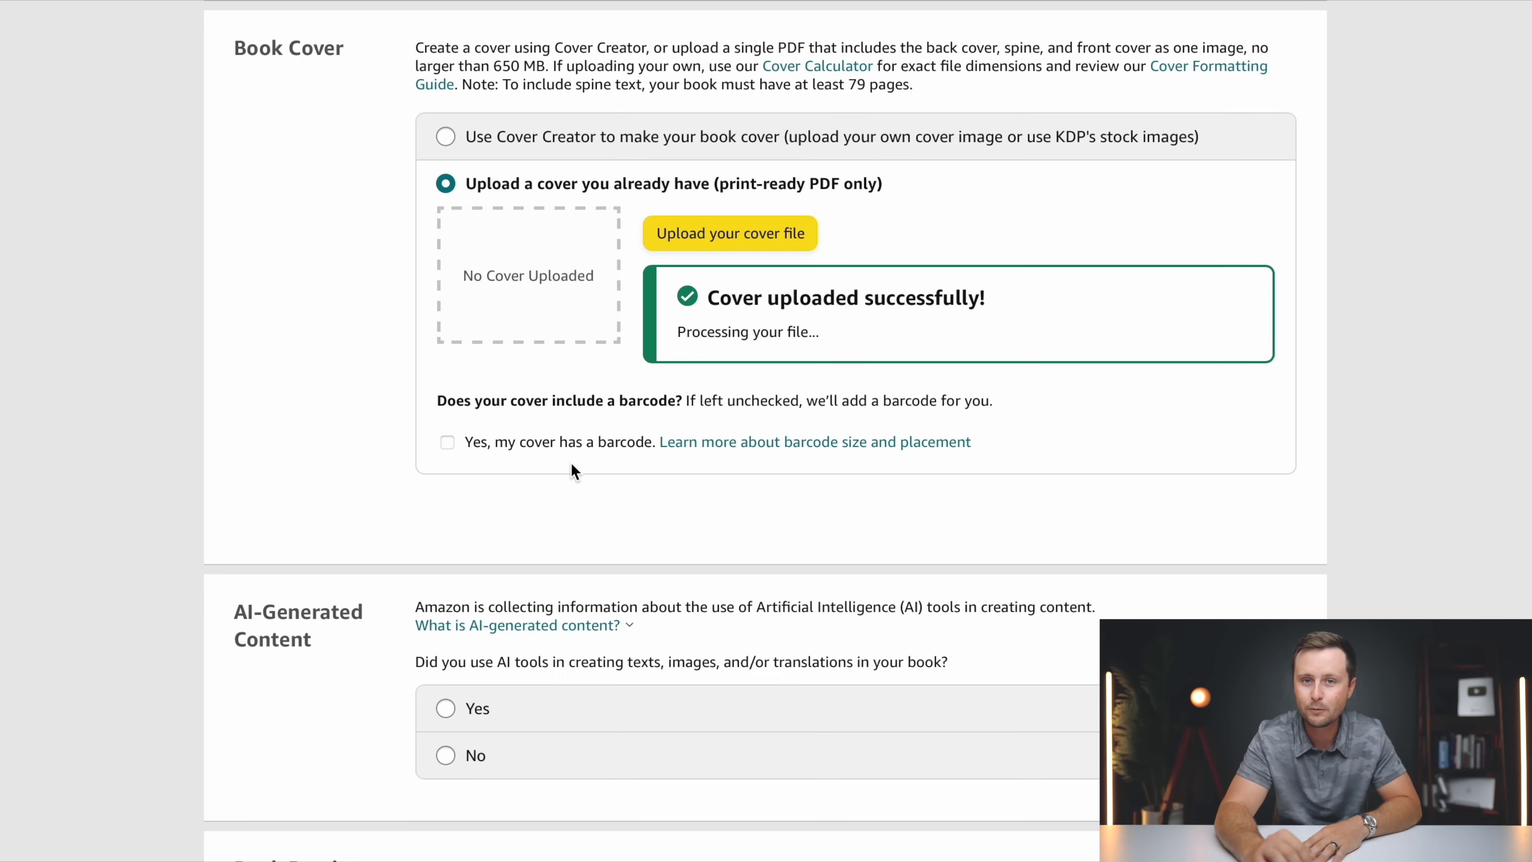
scroll(571, 463, "down", 6)
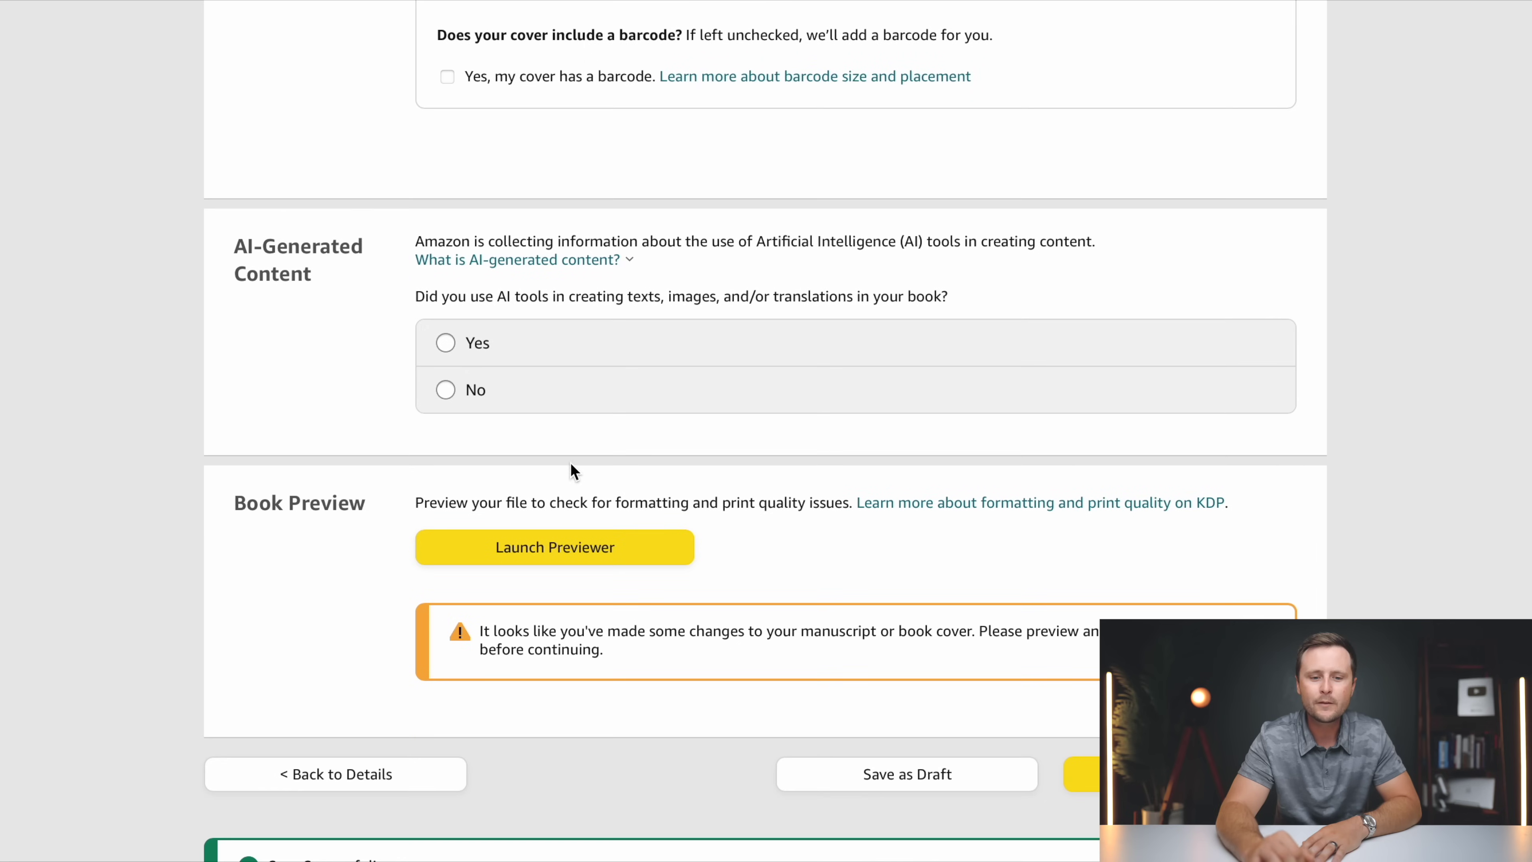
left_click(445, 392)
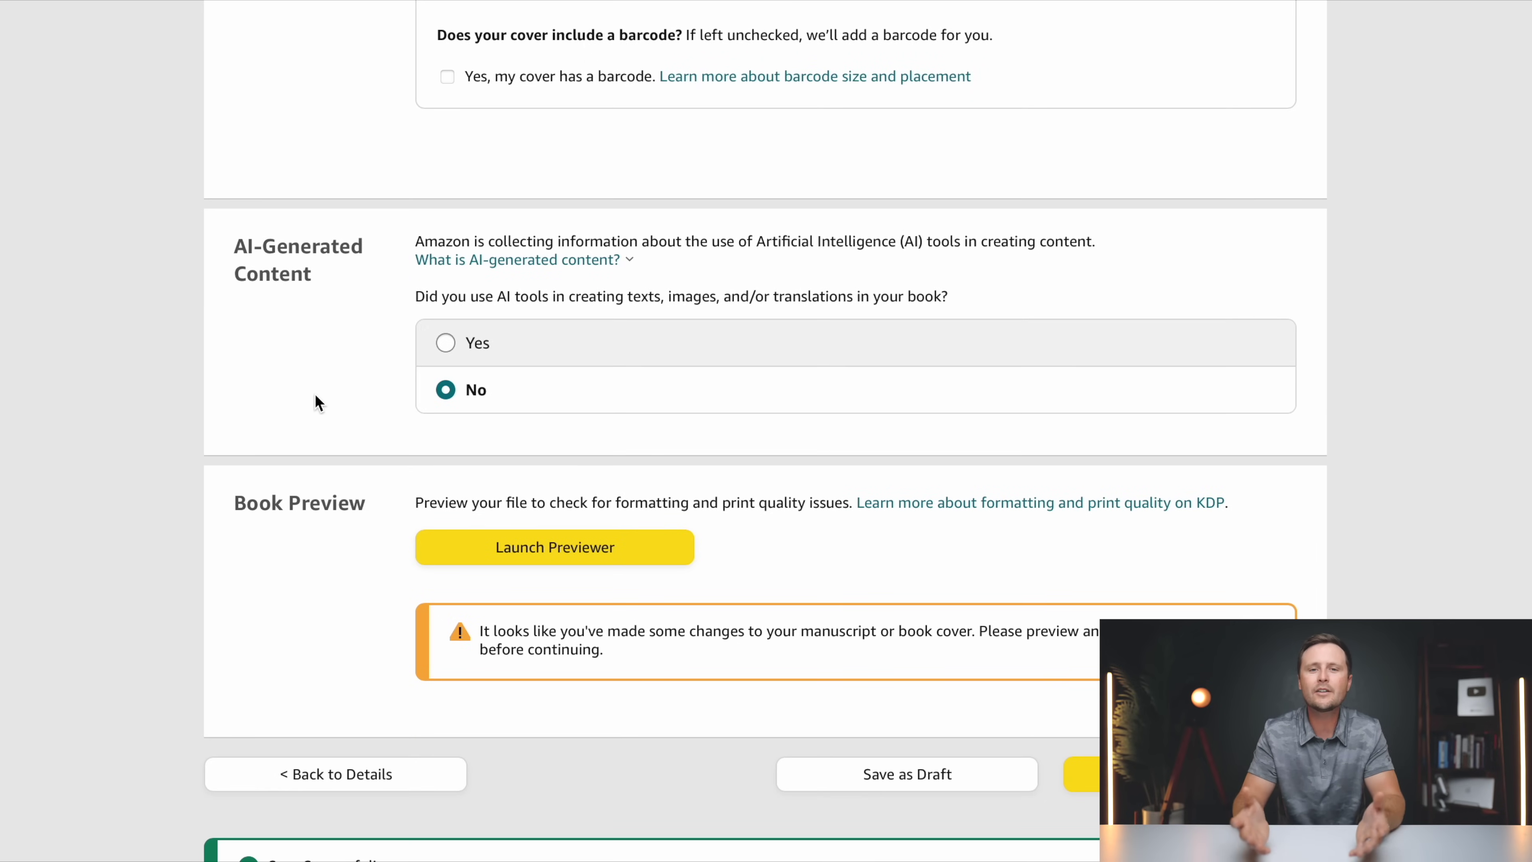
scroll(315, 394, "down", 1)
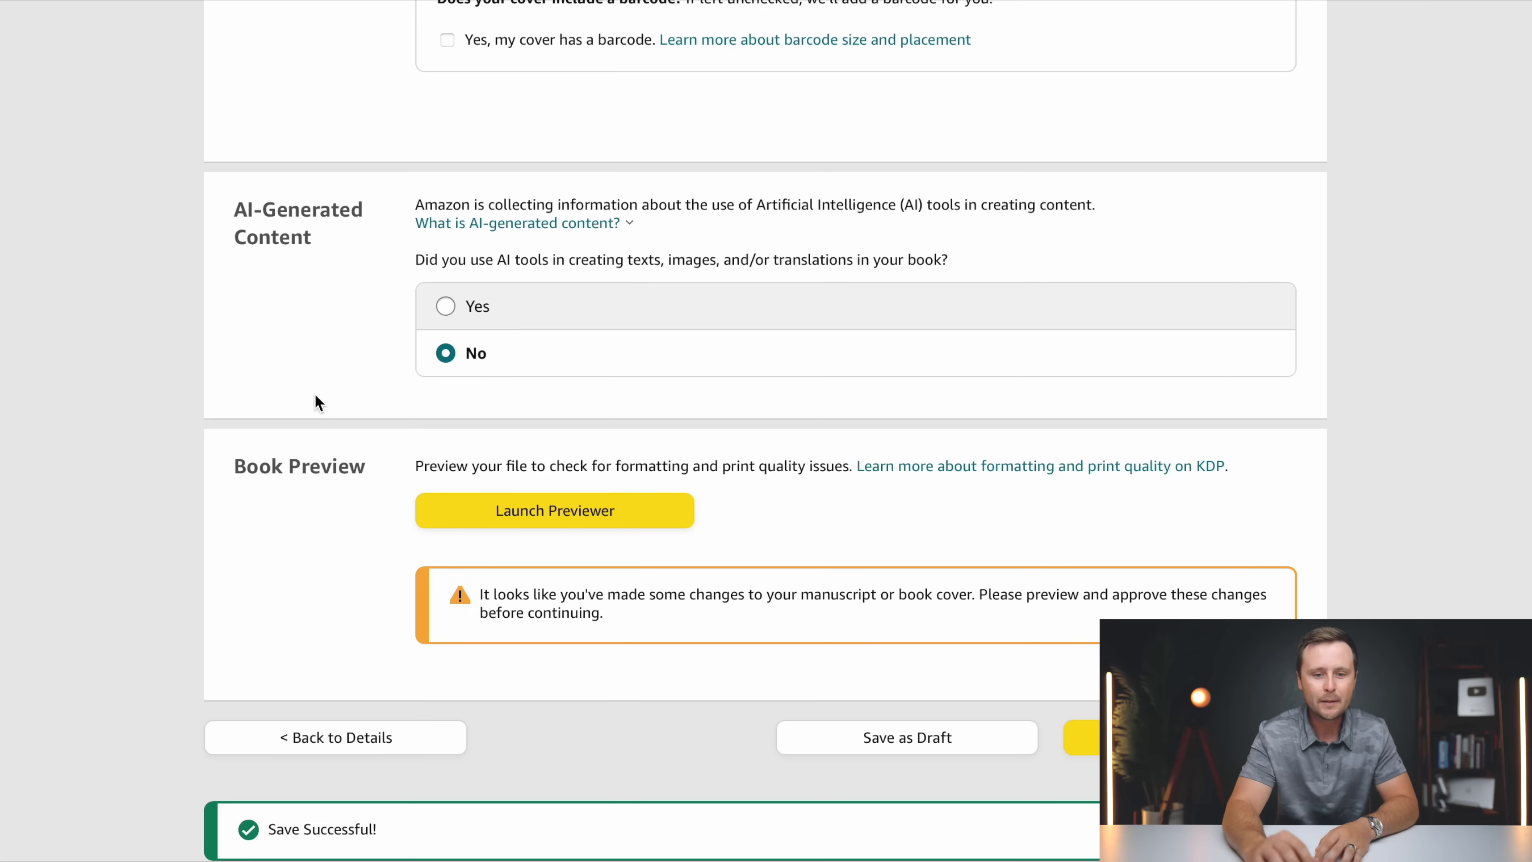
- Launch the book preview, check the cover and the first crossword pages up to 4-5, and approve the files
scroll(386, 356, "down", 2)
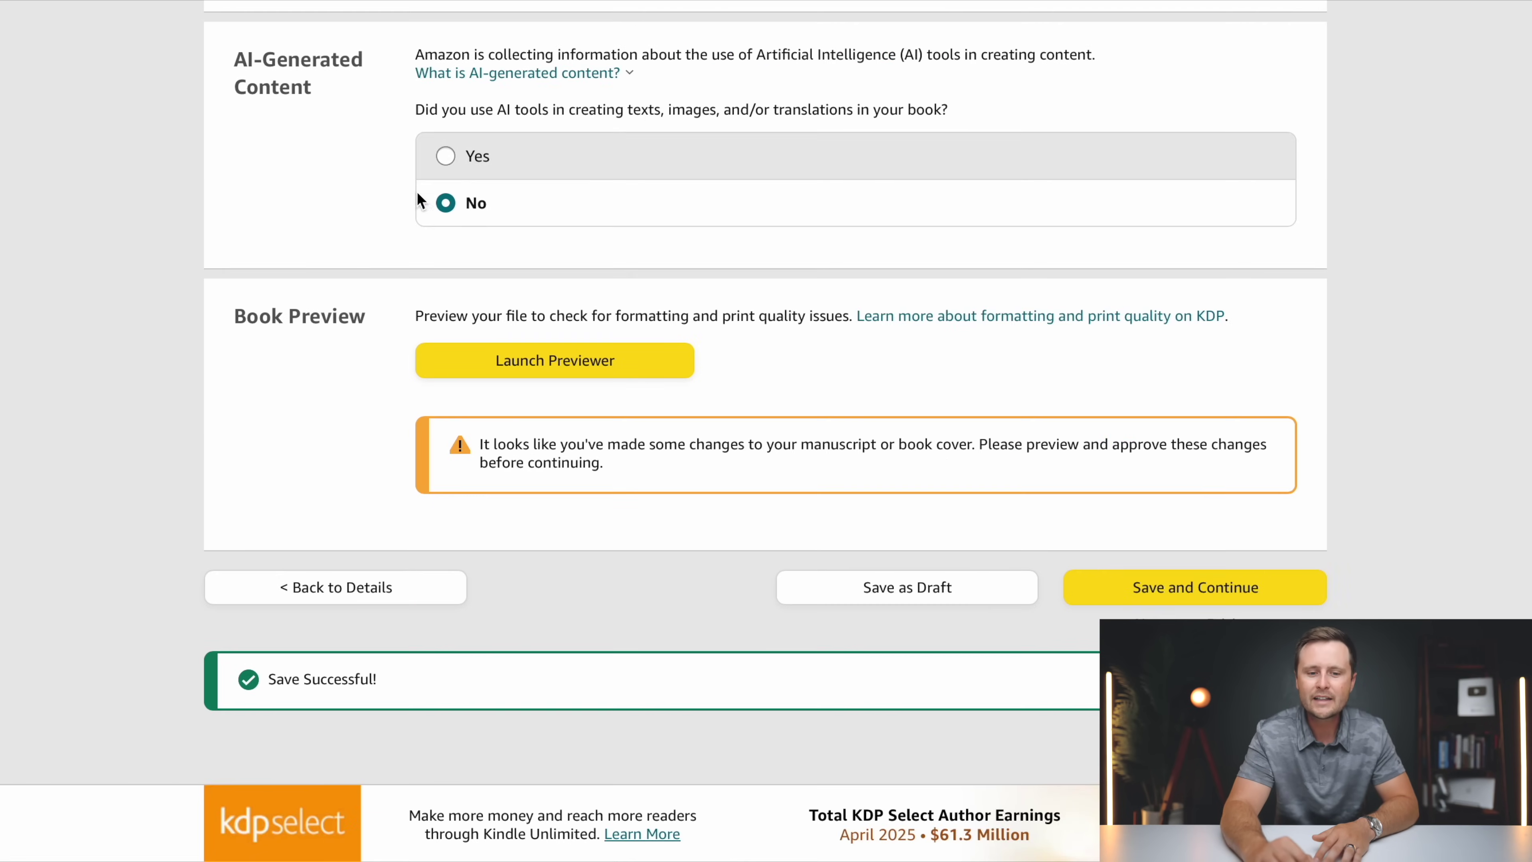
left_click(530, 365)
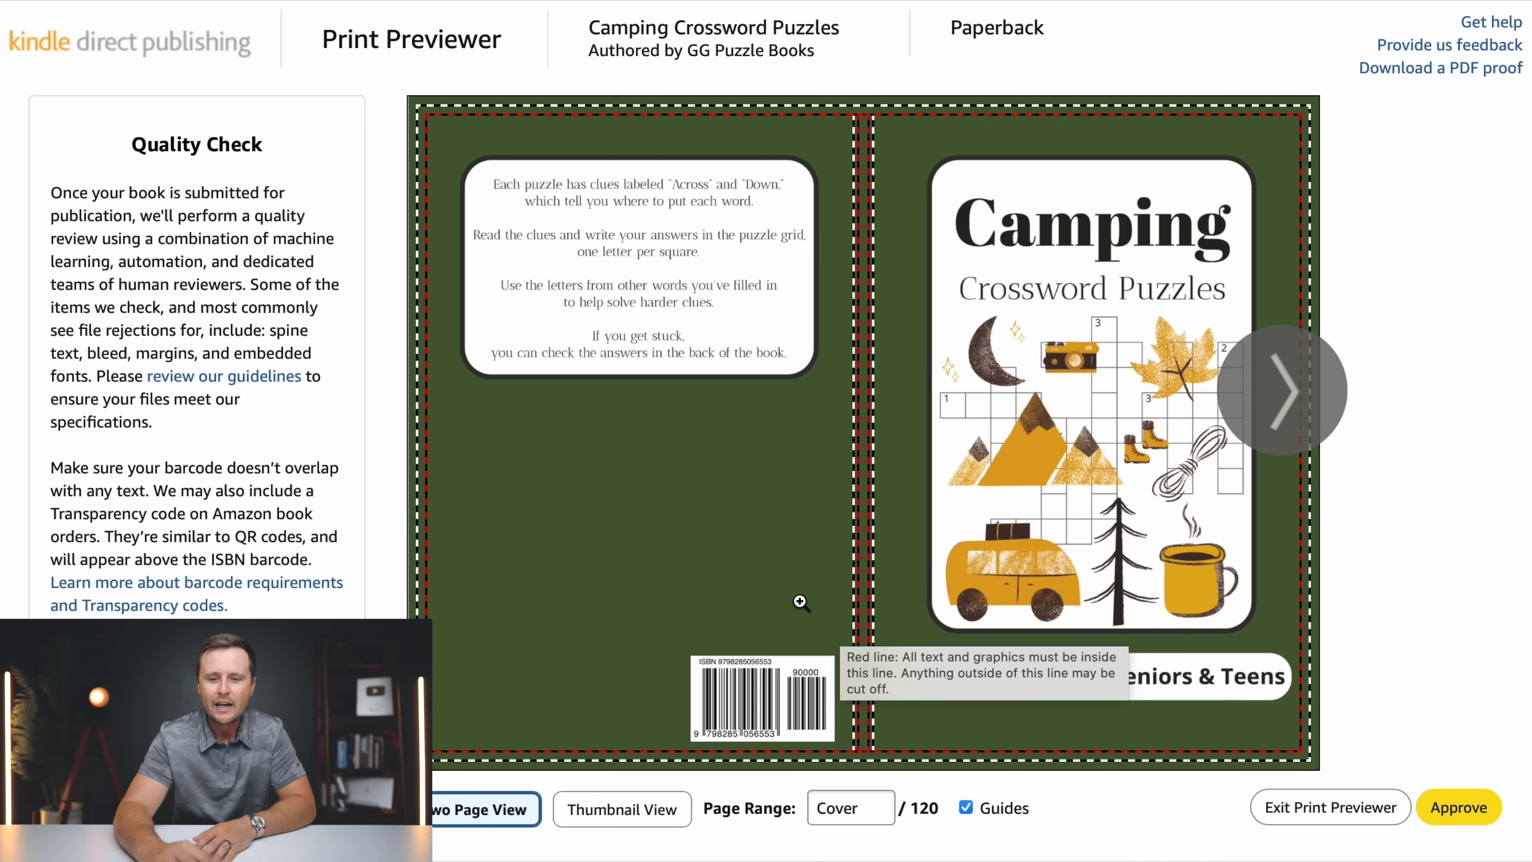
left_click(1283, 393)
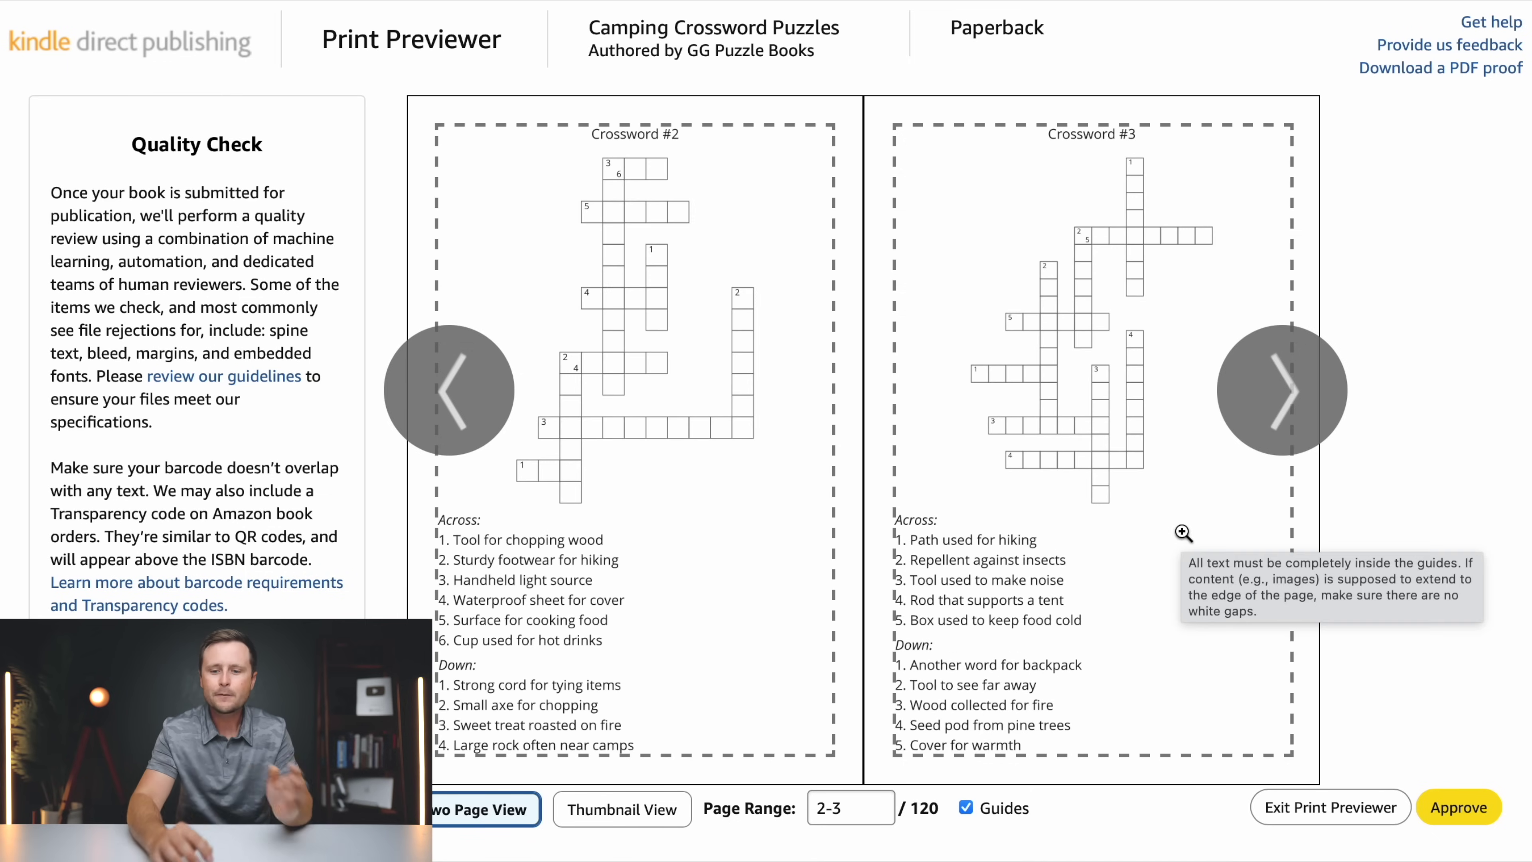
left_click(1277, 405)
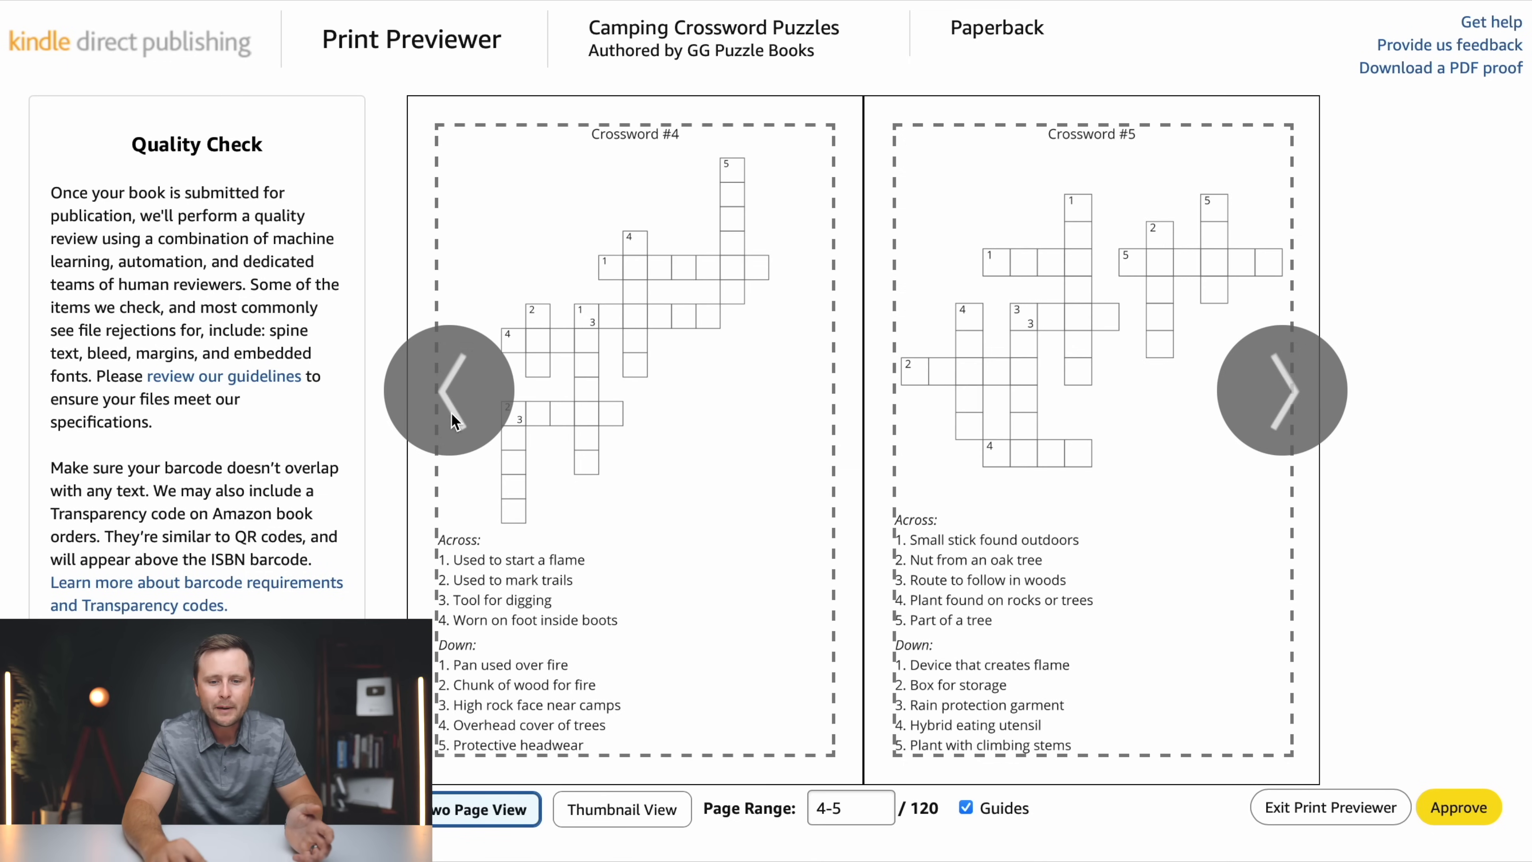
left_click(453, 415)
left_click(452, 414)
left_click(451, 412)
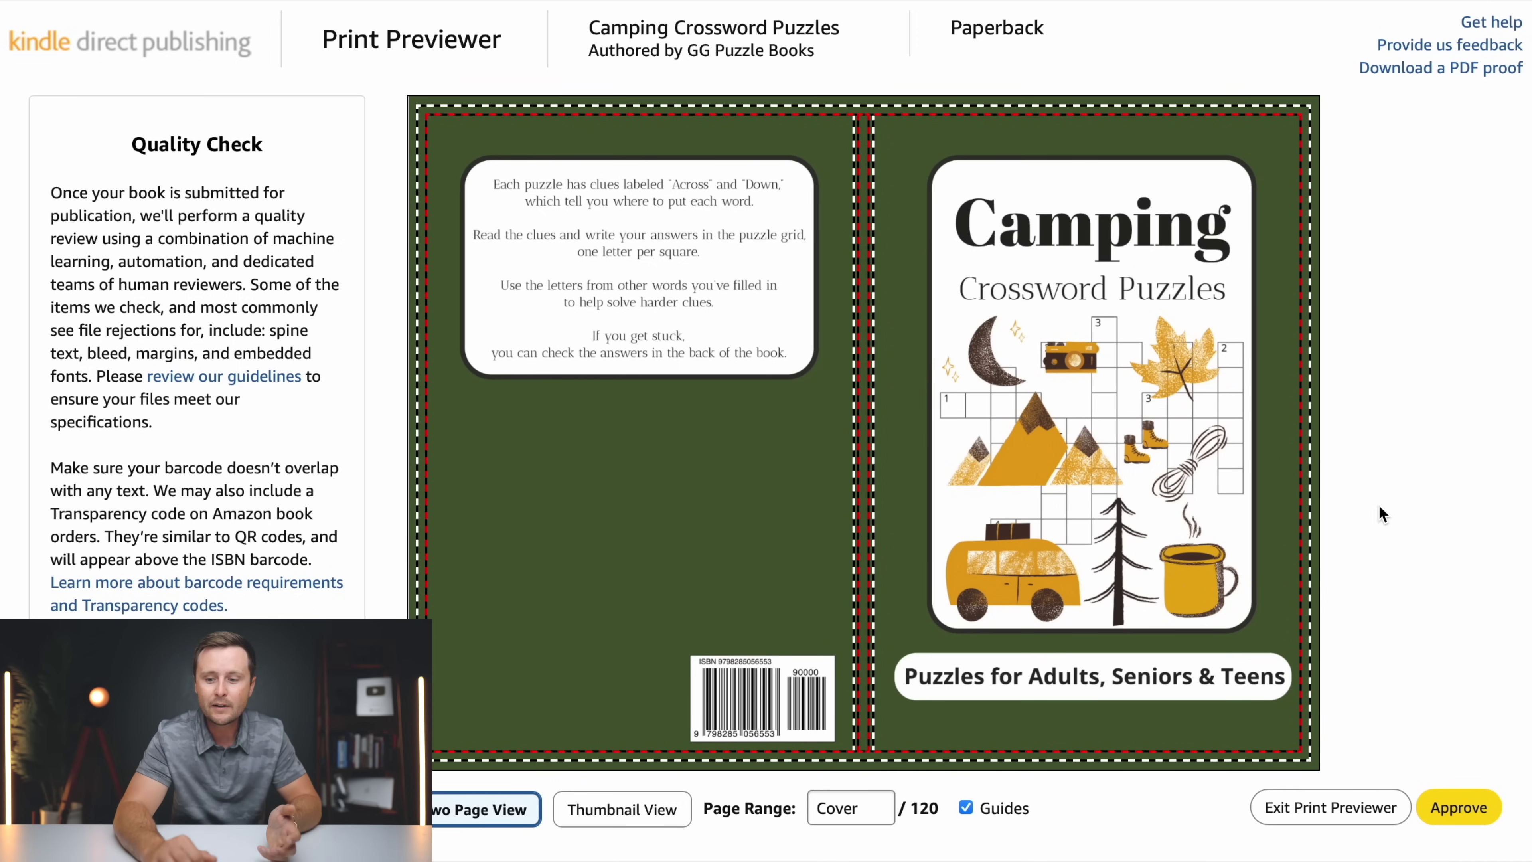
left_click(1468, 811)
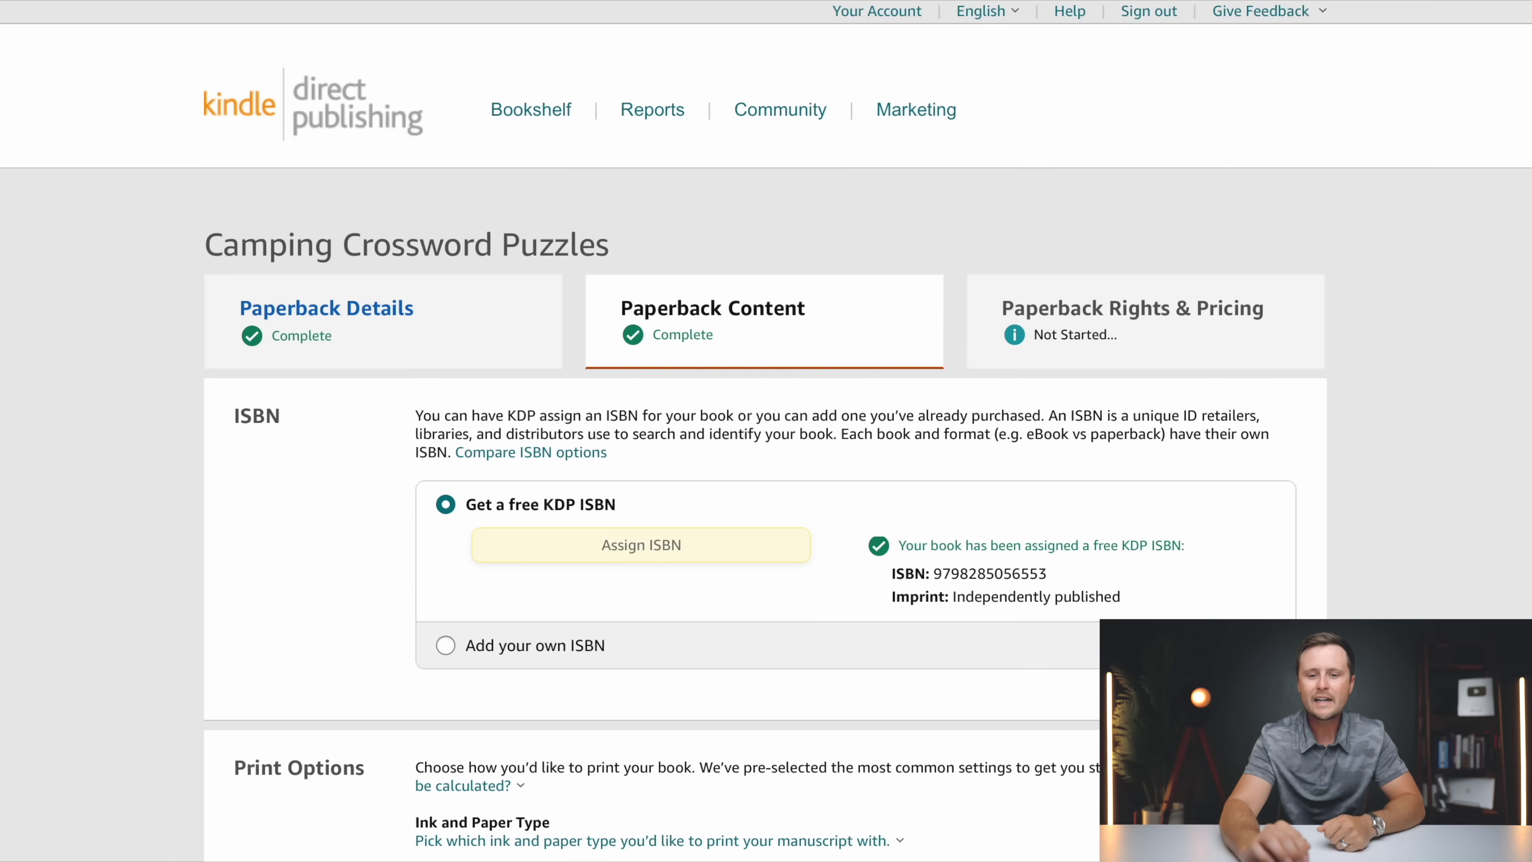
- Save the paperback content and continue to the rights and pricing section
scroll(765, 422, "down", 20)
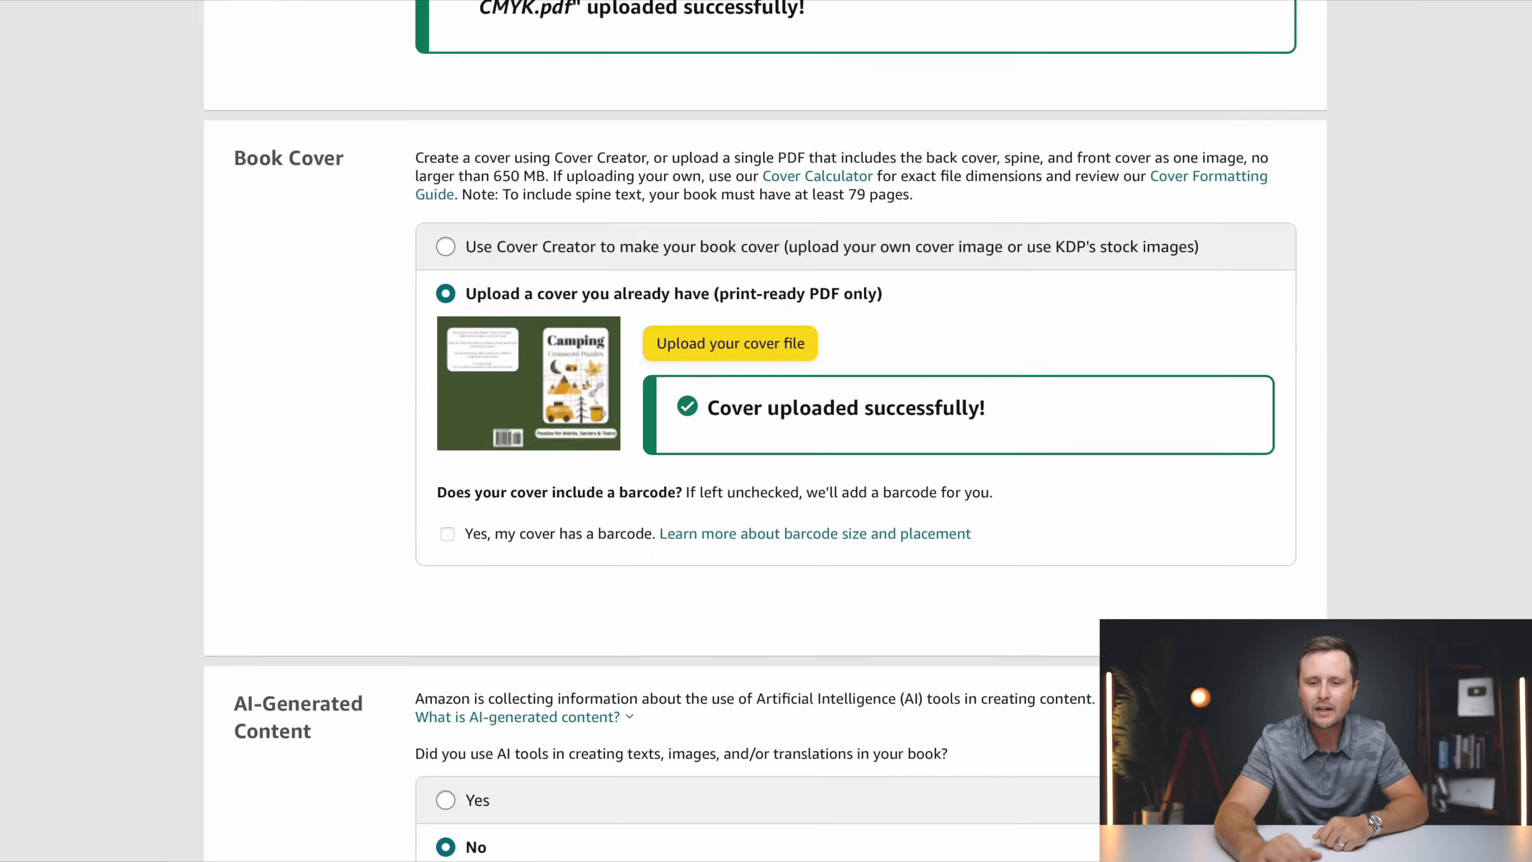
scroll(766, 423, "down", 5)
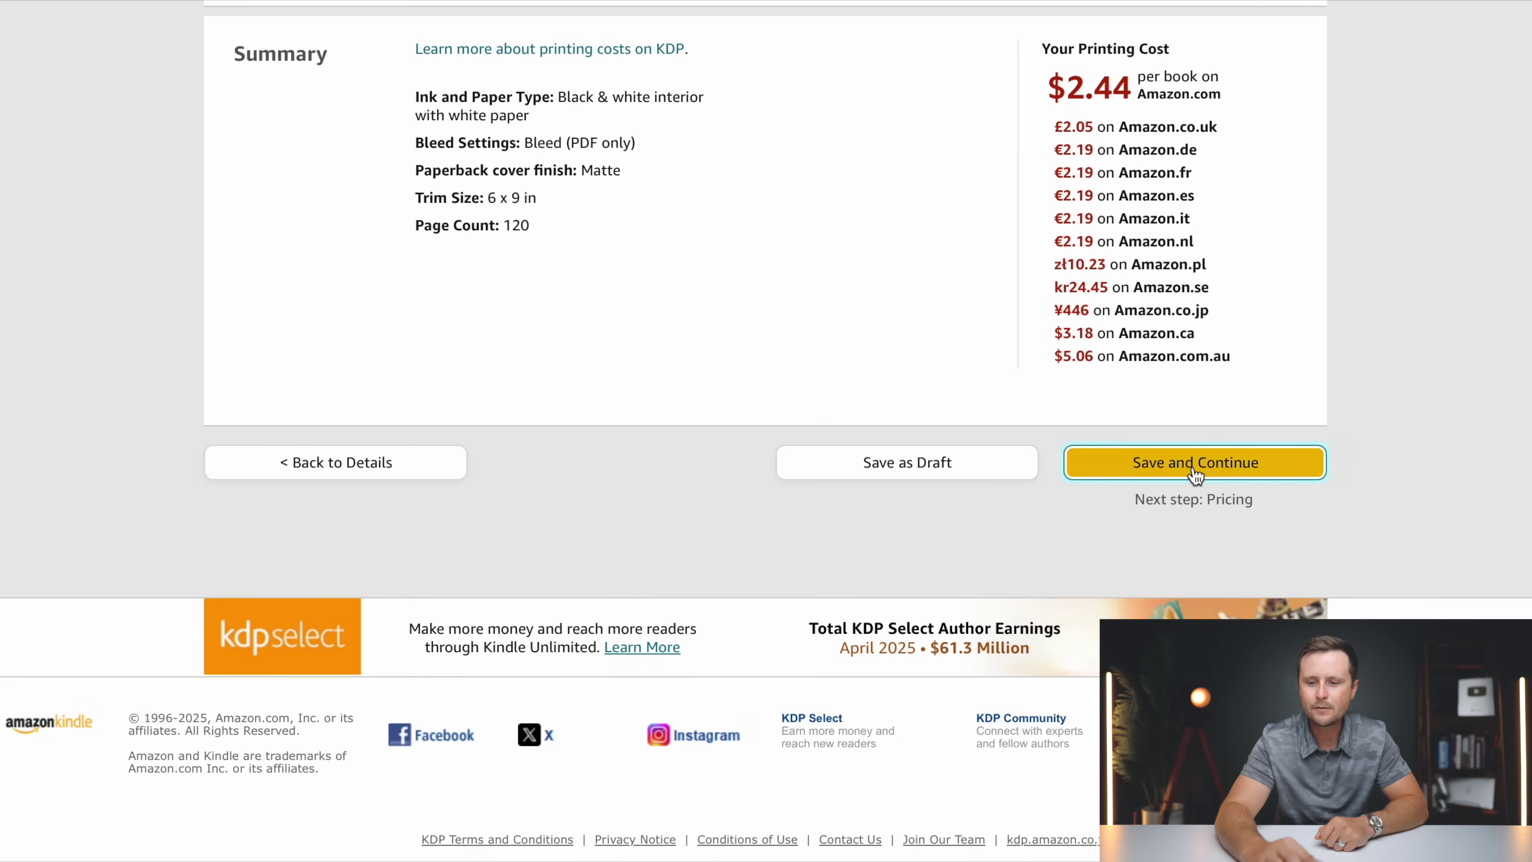
left_click(1194, 473)
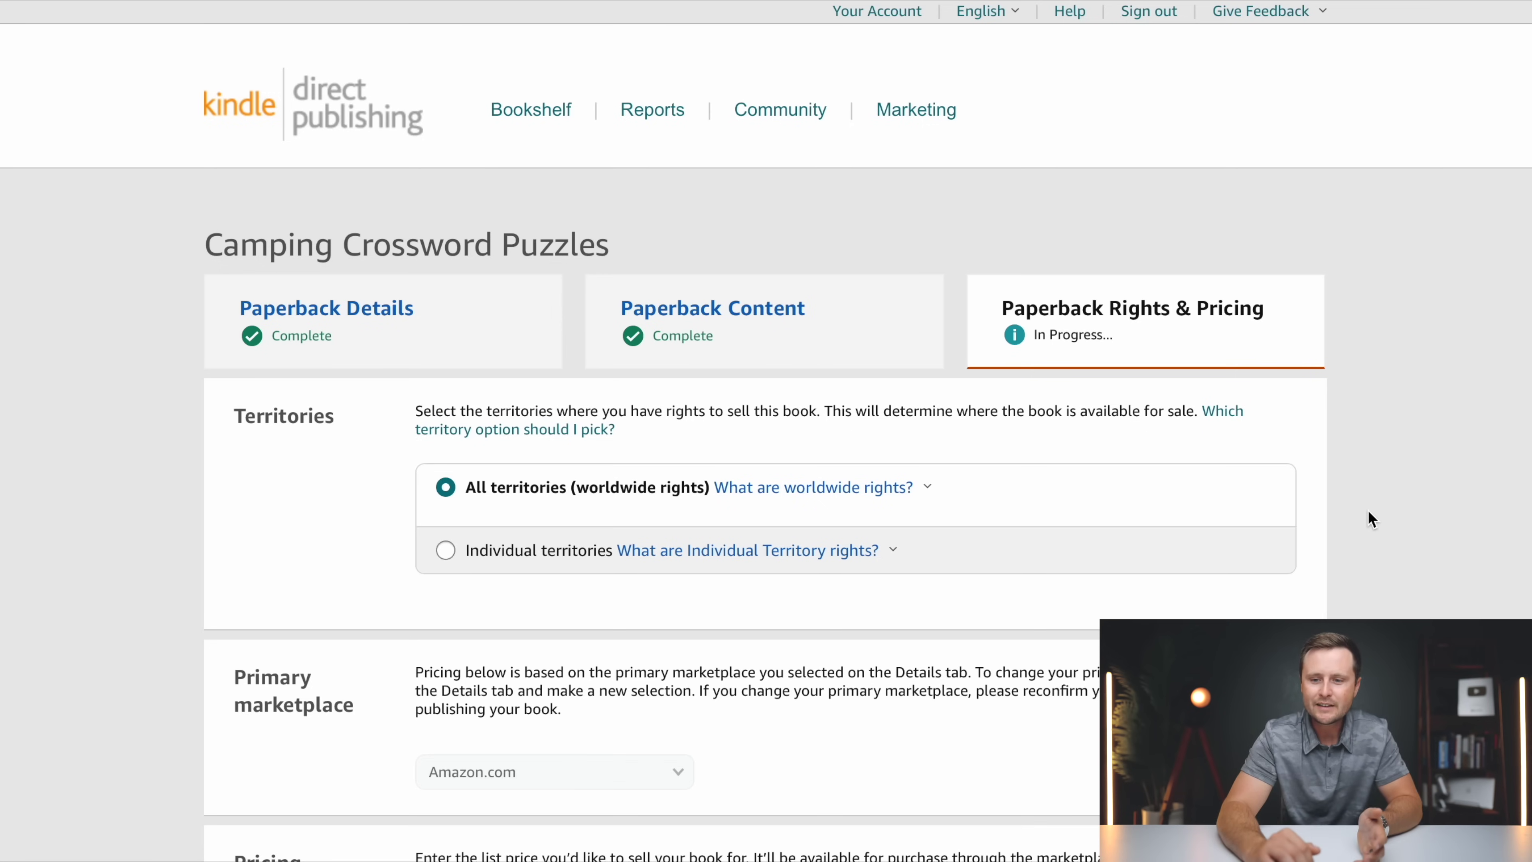
- Keep worldwide rights for all territories and set the Amazon.com list price to 8.99 USD
scroll(1368, 518, "down", 1)
scroll(1368, 512, "down", 2)
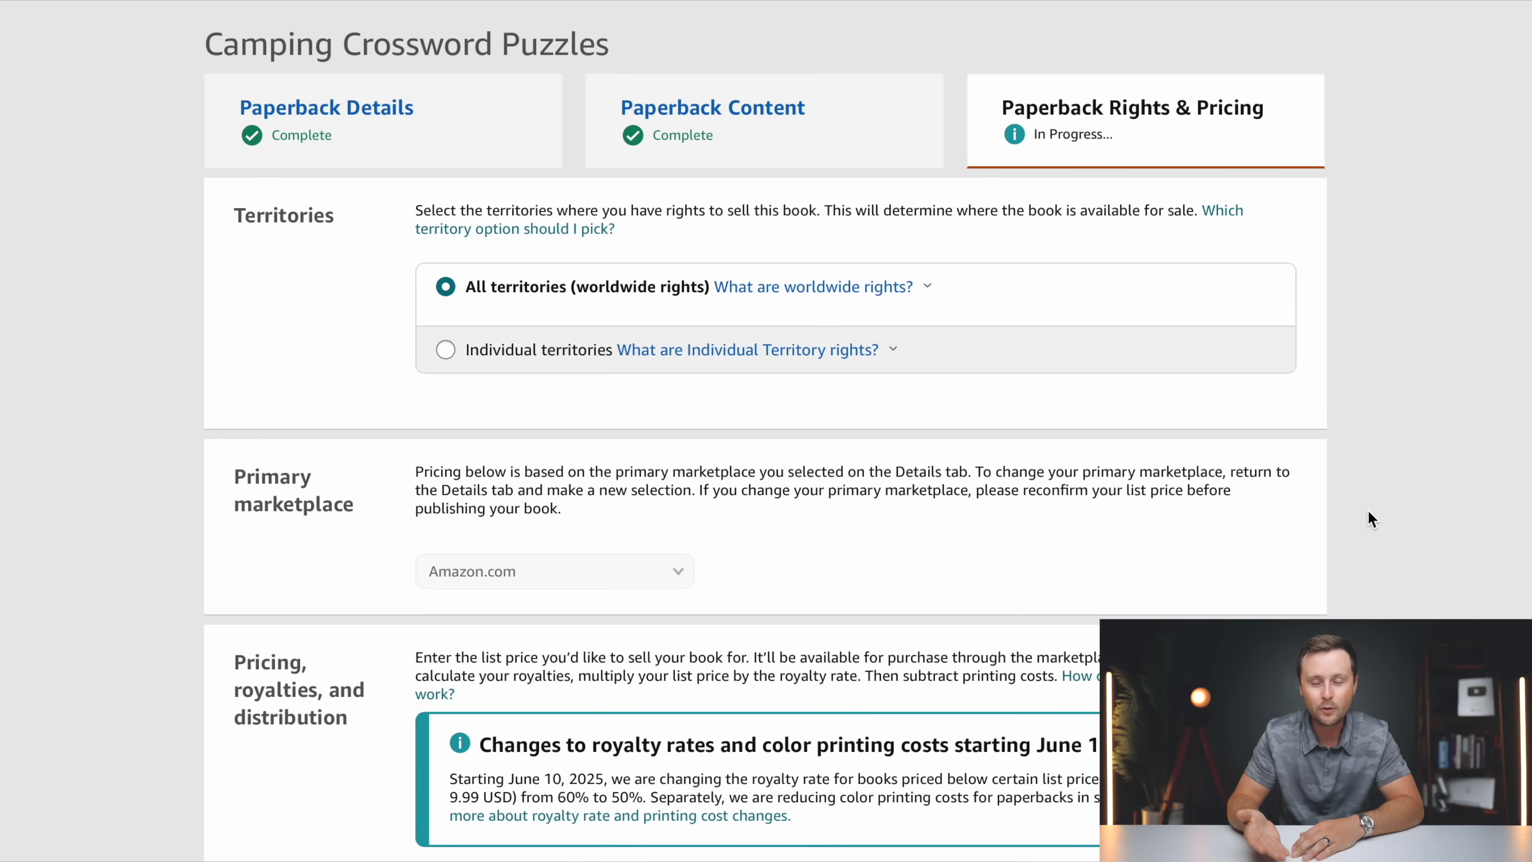
scroll(1368, 511, "up", 2)
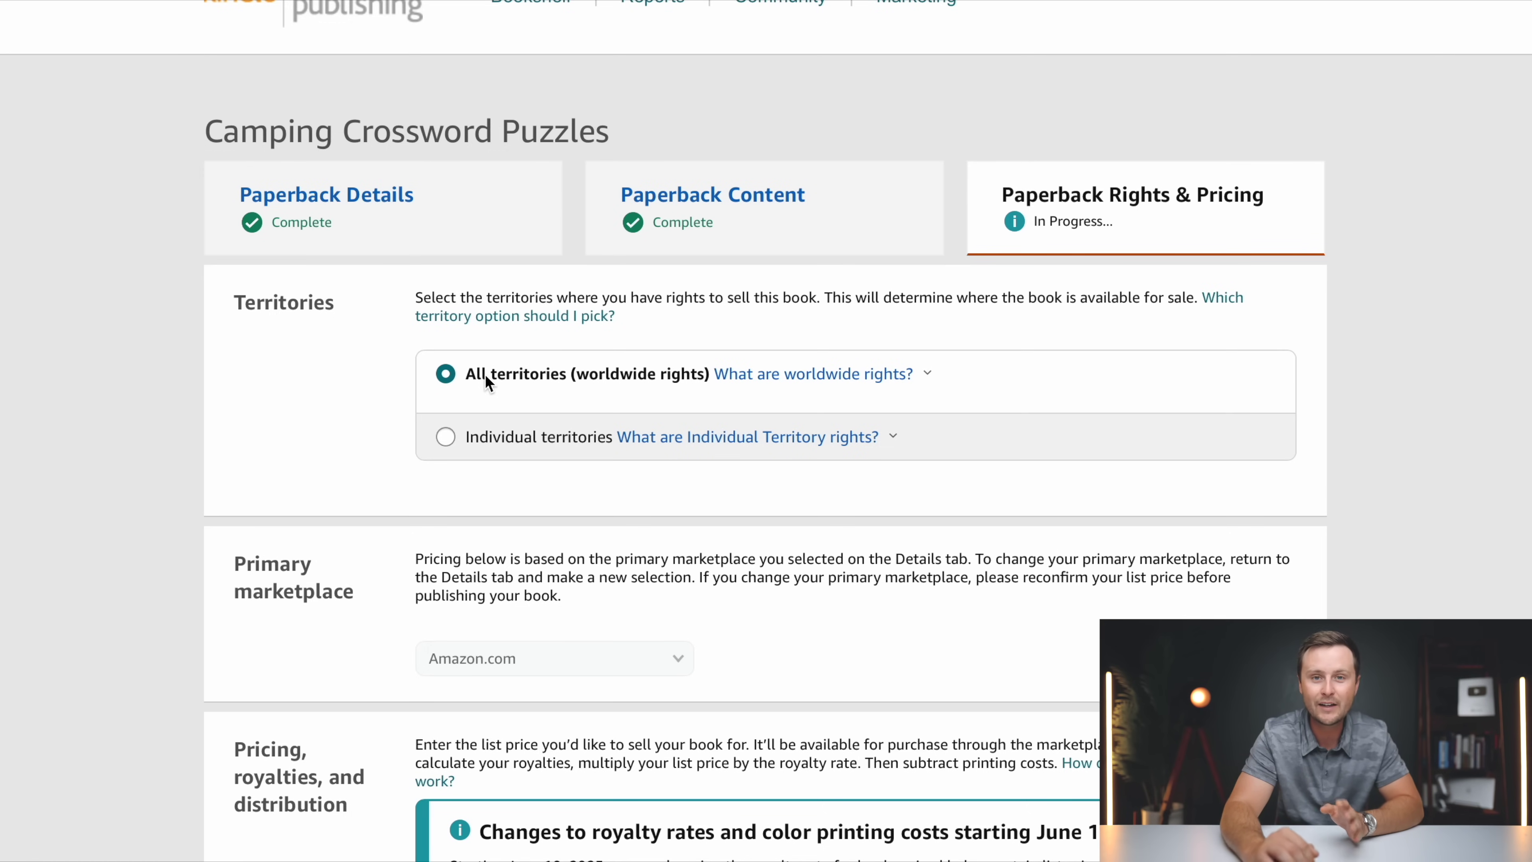
scroll(495, 374, "down", 5)
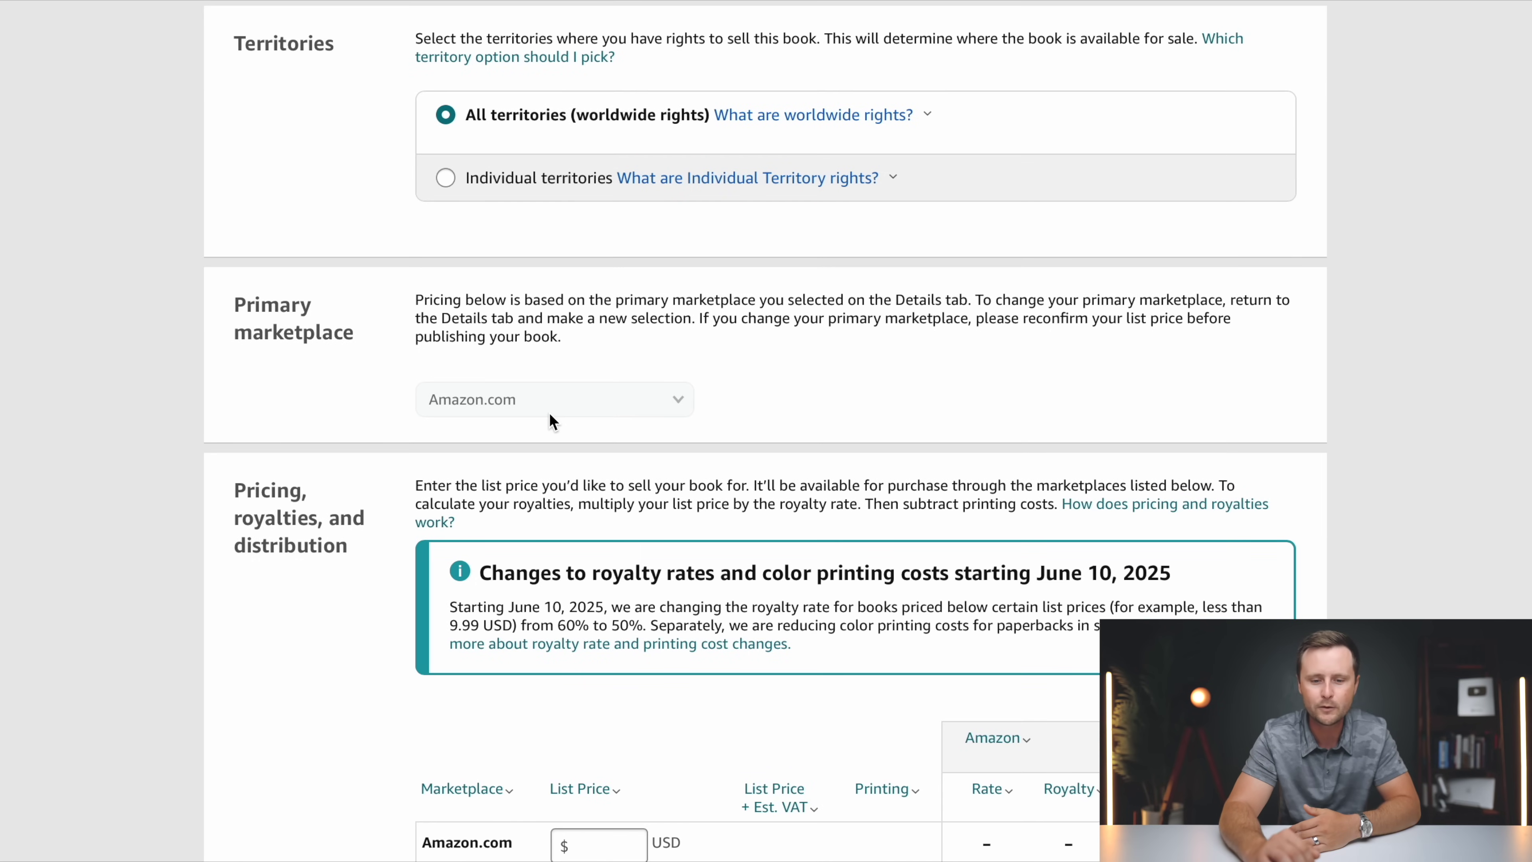
scroll(550, 415, "down", 8)
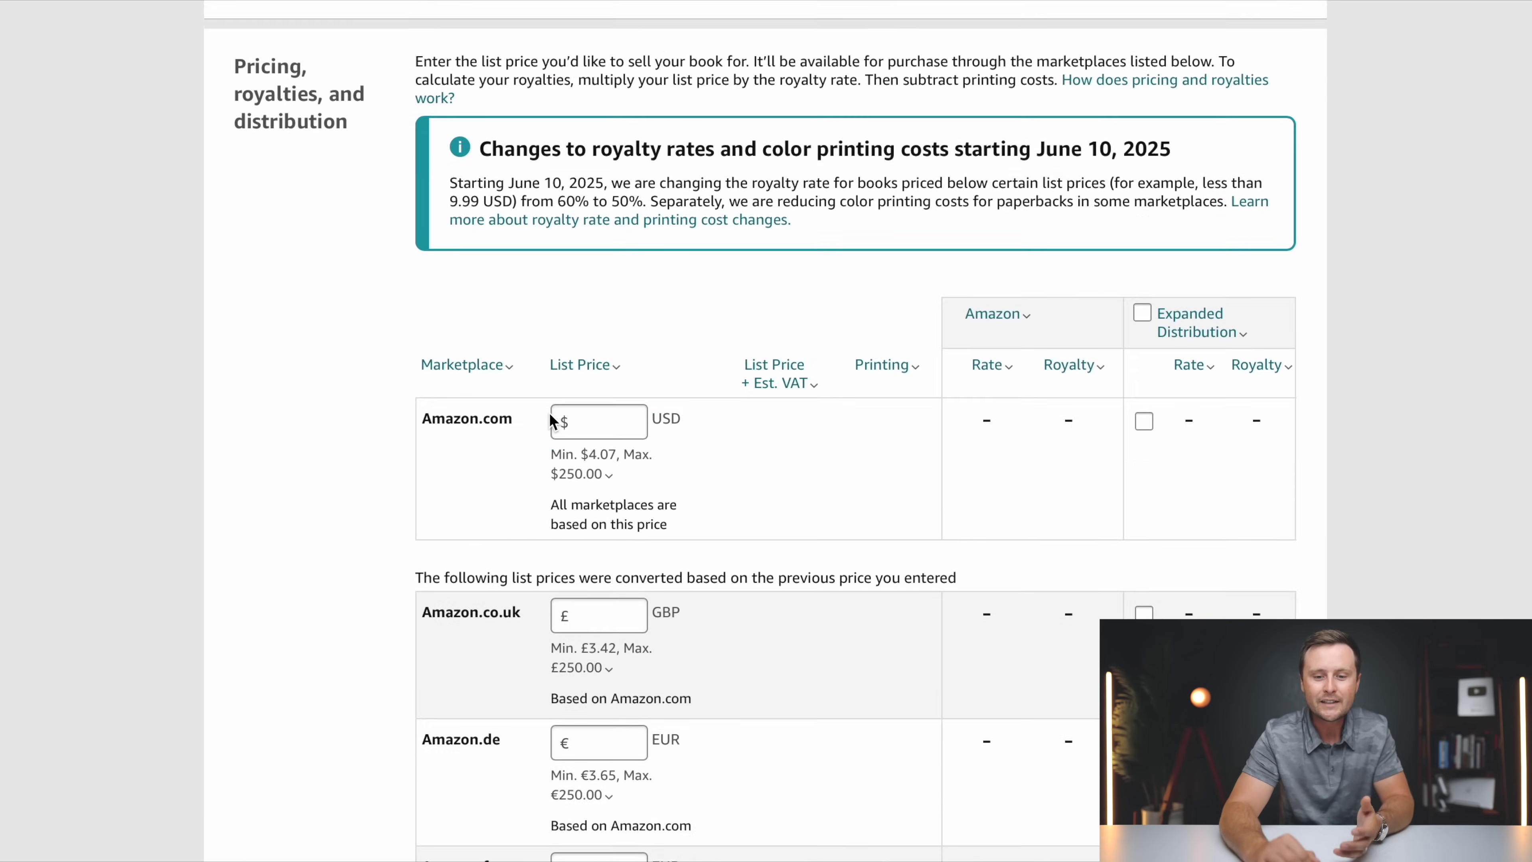
left_click(551, 415)
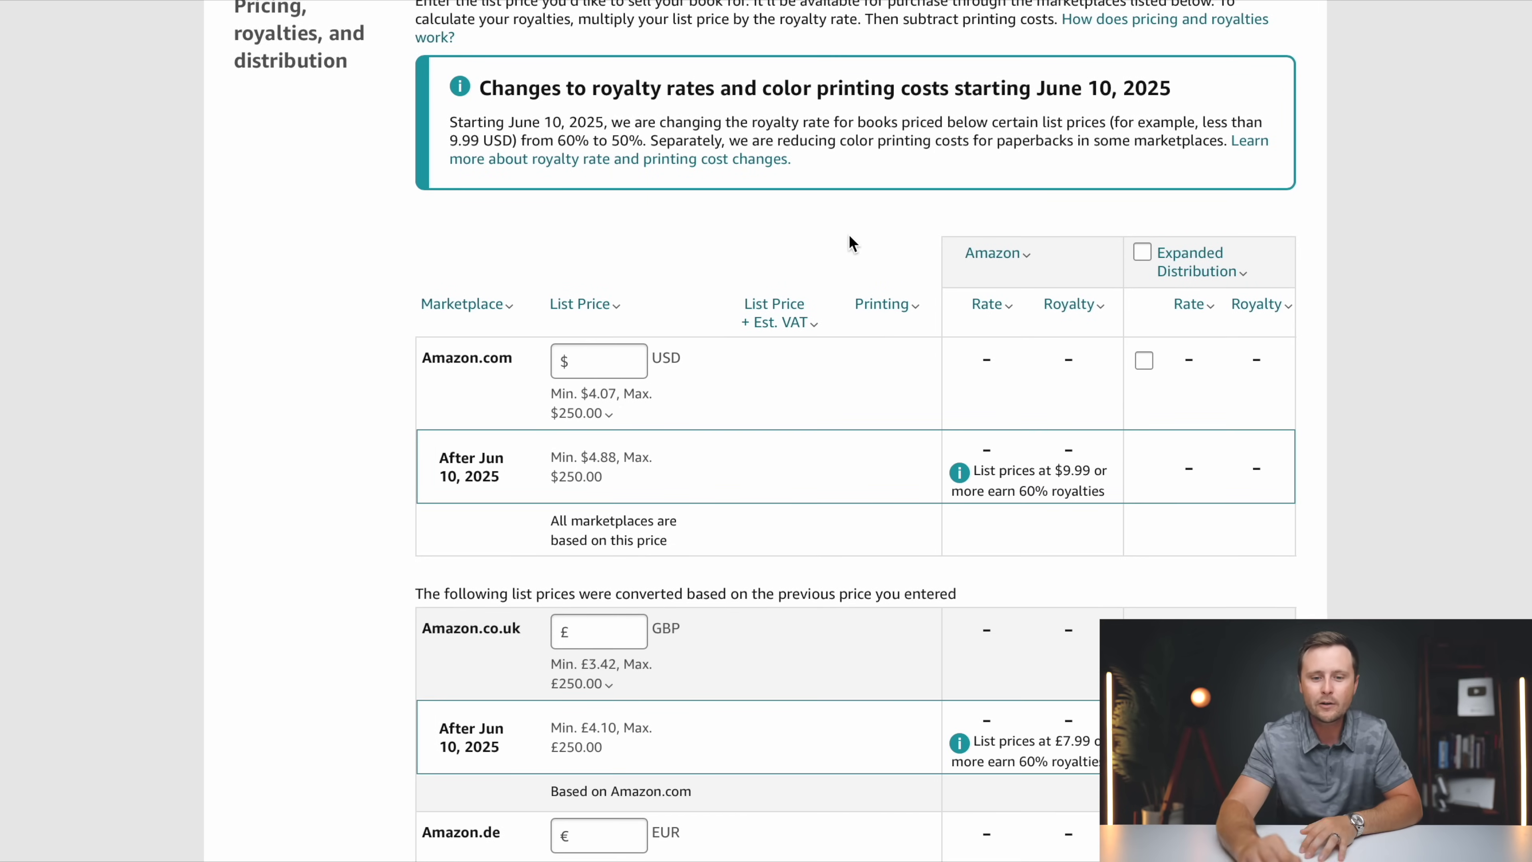
left_click(611, 366)
type("8.99")
left_click(649, 274)
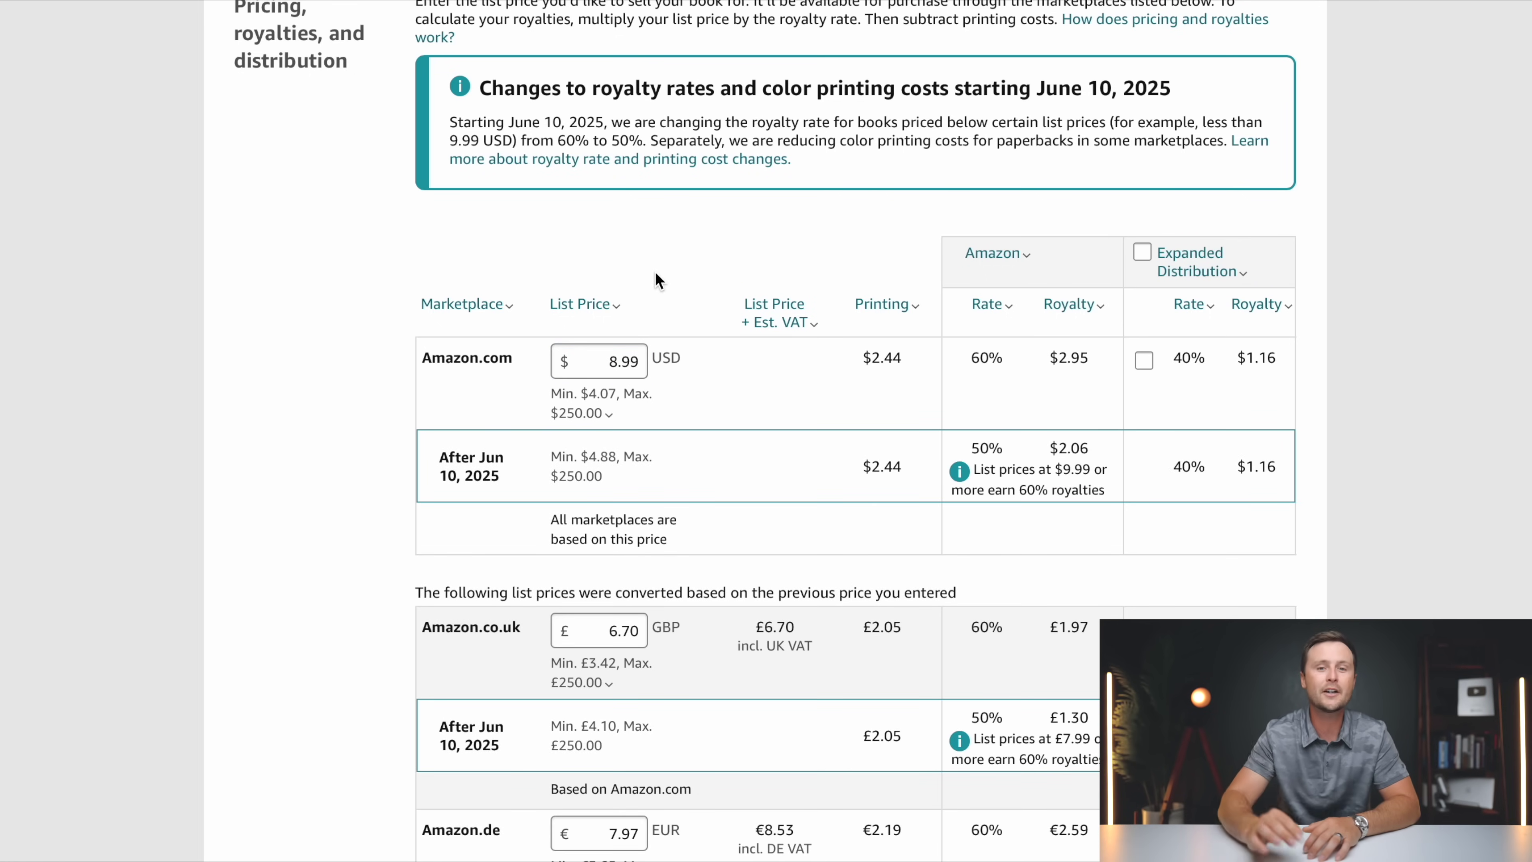
scroll(657, 280, "down", 5)
scroll(658, 279, "up", 7)
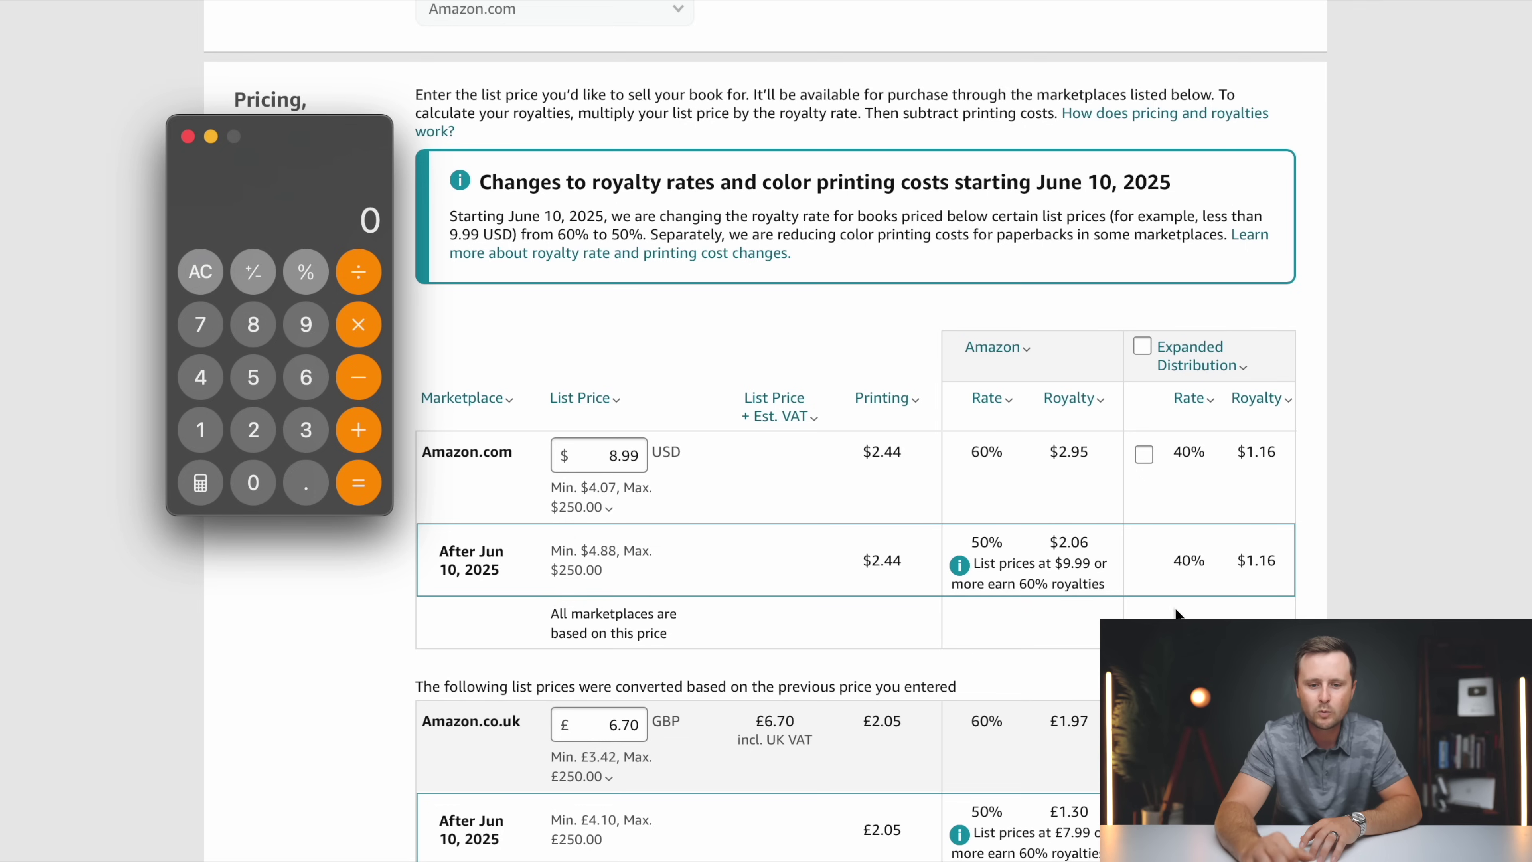
- Multiply the 8.99 list price by the 0.6 royalty rate in the calculator
left_click(247, 335)
left_click(303, 489)
left_click(308, 329)
left_click(307, 329)
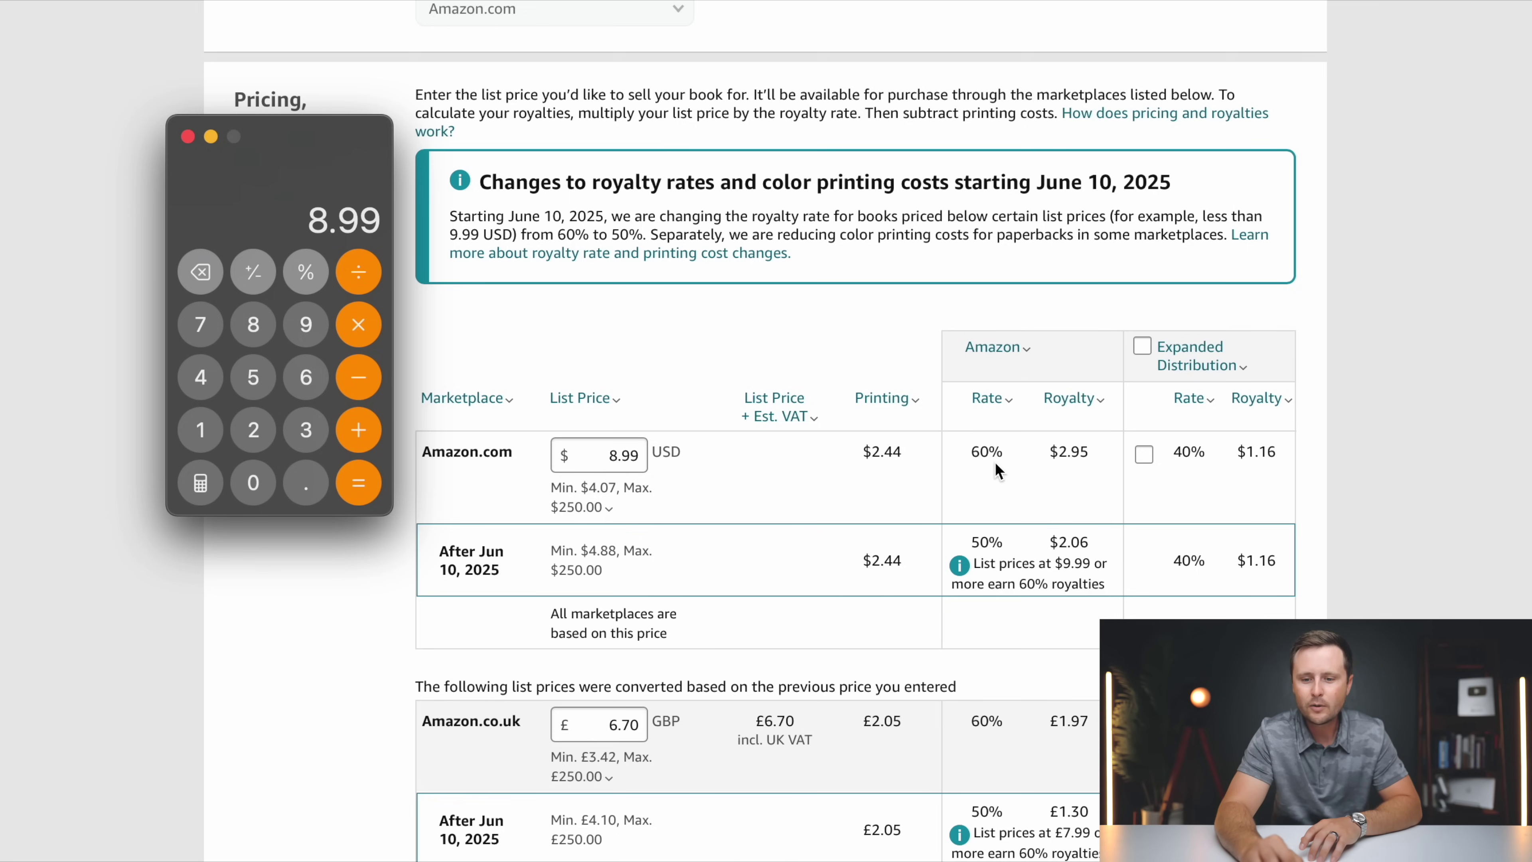
left_click(358, 325)
left_click(308, 483)
left_click(307, 381)
left_click(358, 483)
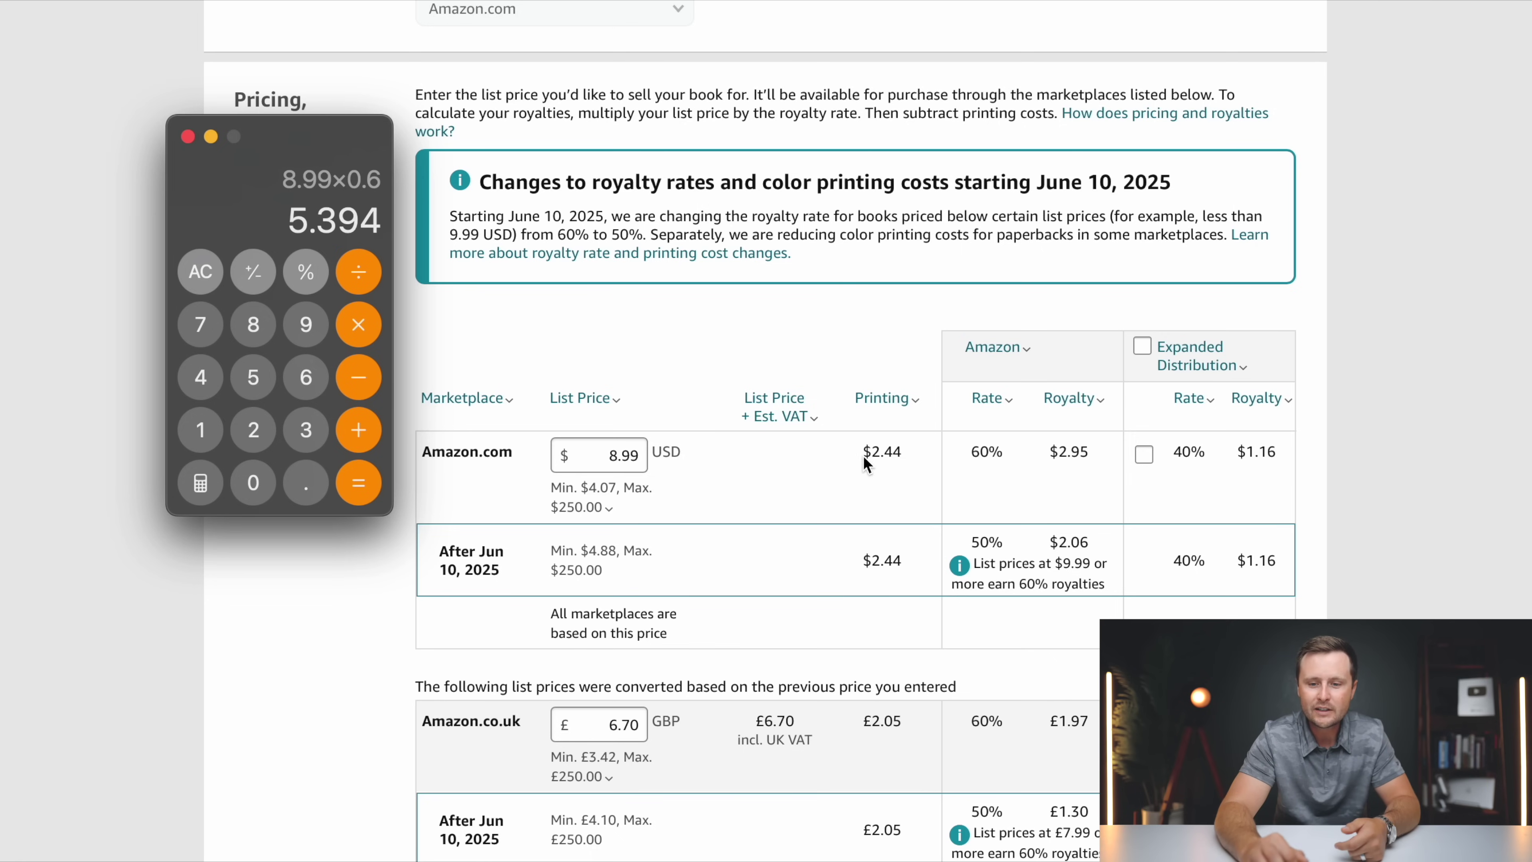
- Subtract the 2.44 printing cost from the calculated amount to work out the royalty
left_click(359, 377)
left_click(253, 430)
left_click(306, 483)
left_click(201, 377)
left_click(201, 377)
left_click(359, 483)
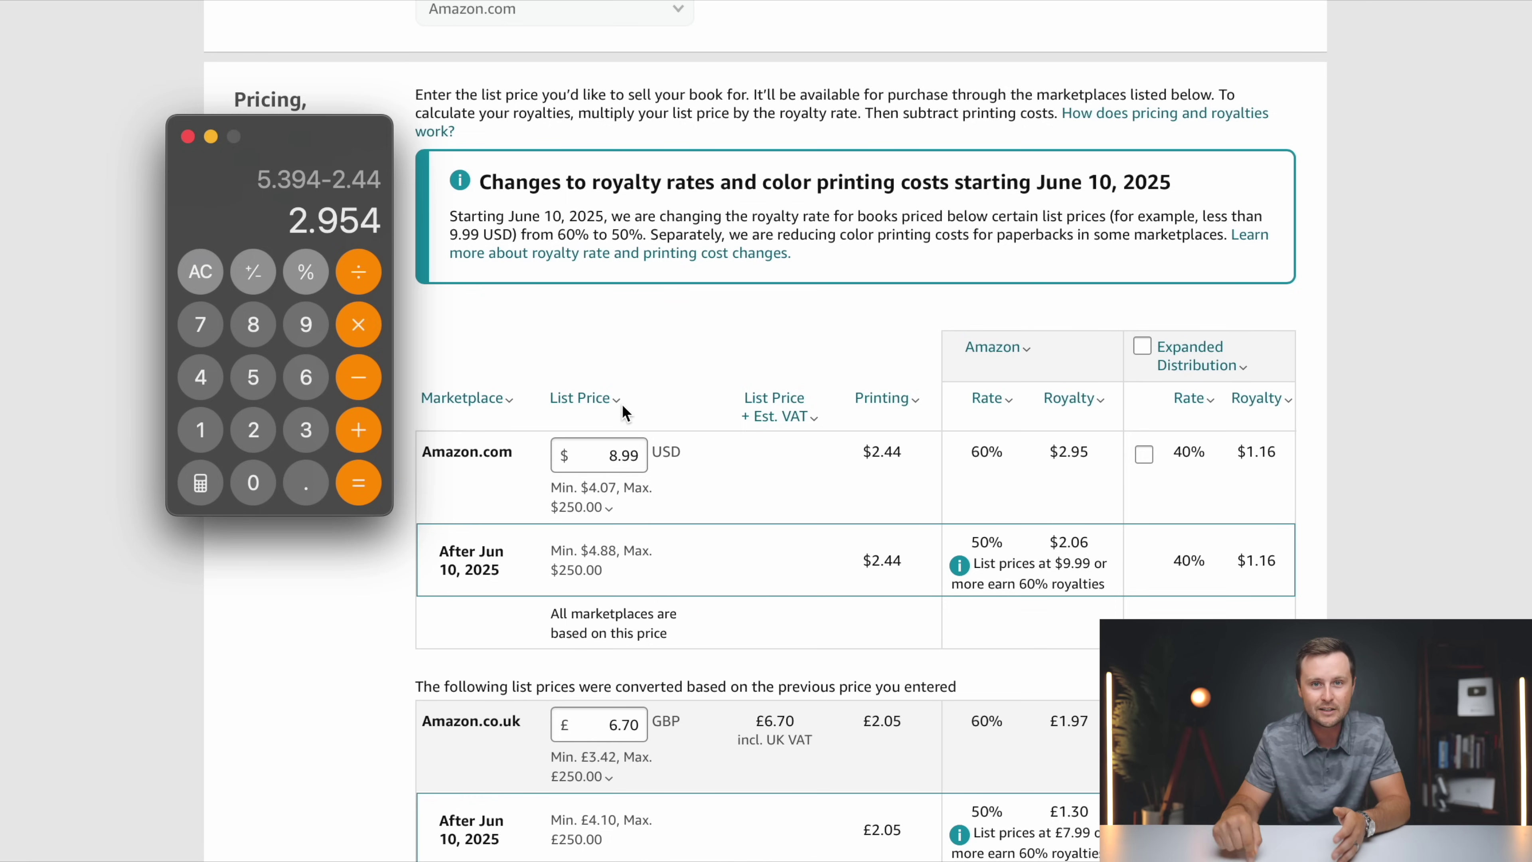
- Try a list price of 9.99 USD for Amazon.com
left_click(617, 455)
key("BackSpace")
type("9")
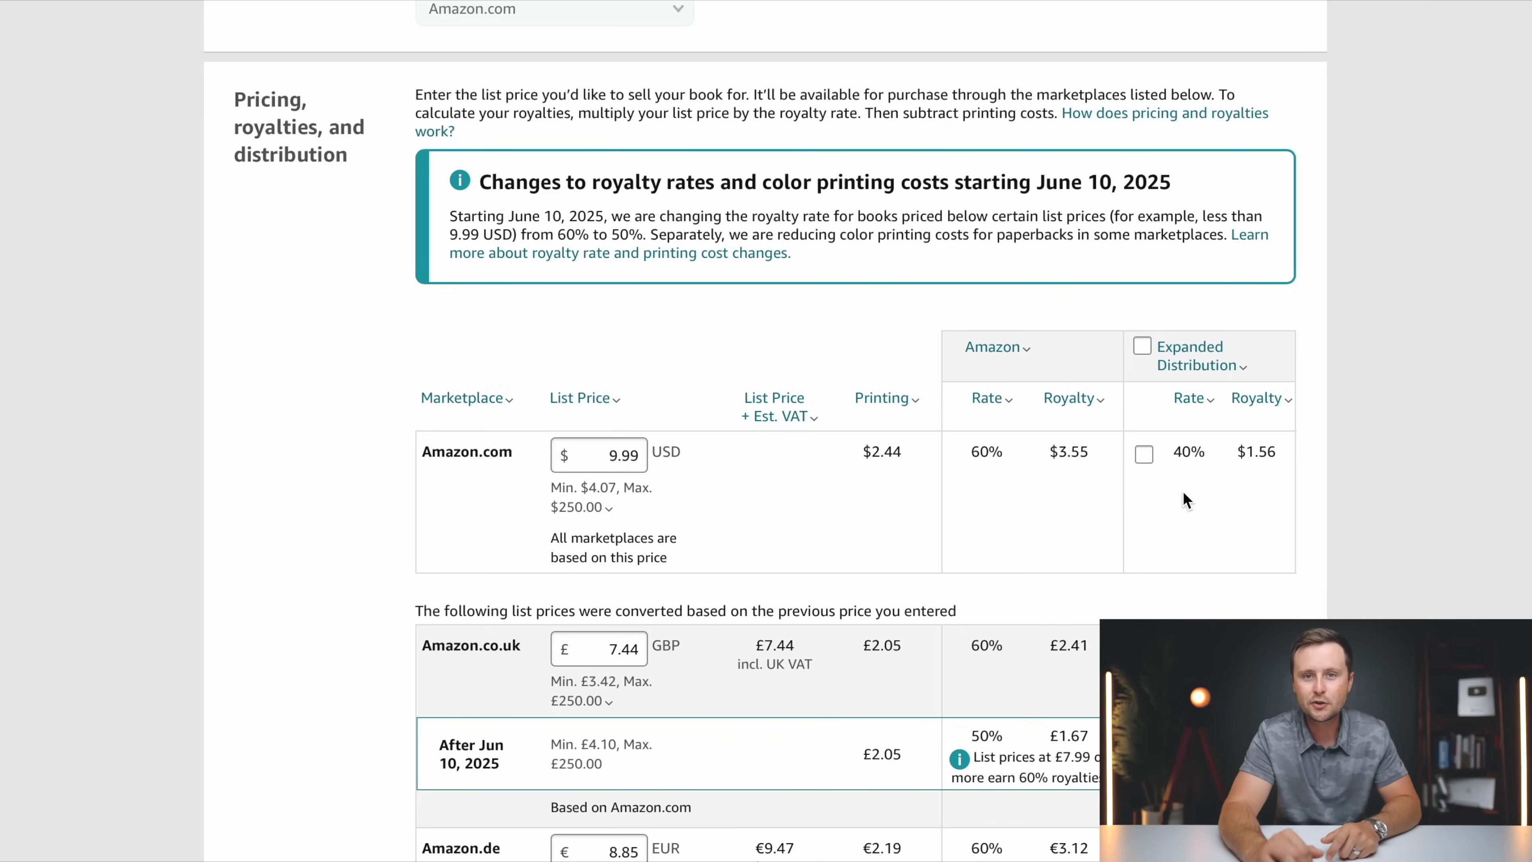
- Enable Expanded Distribution for all eligible marketplaces and set the Amazon.com list price to 8.99 USD
scroll(1183, 500, "down", 2)
left_click(1142, 248)
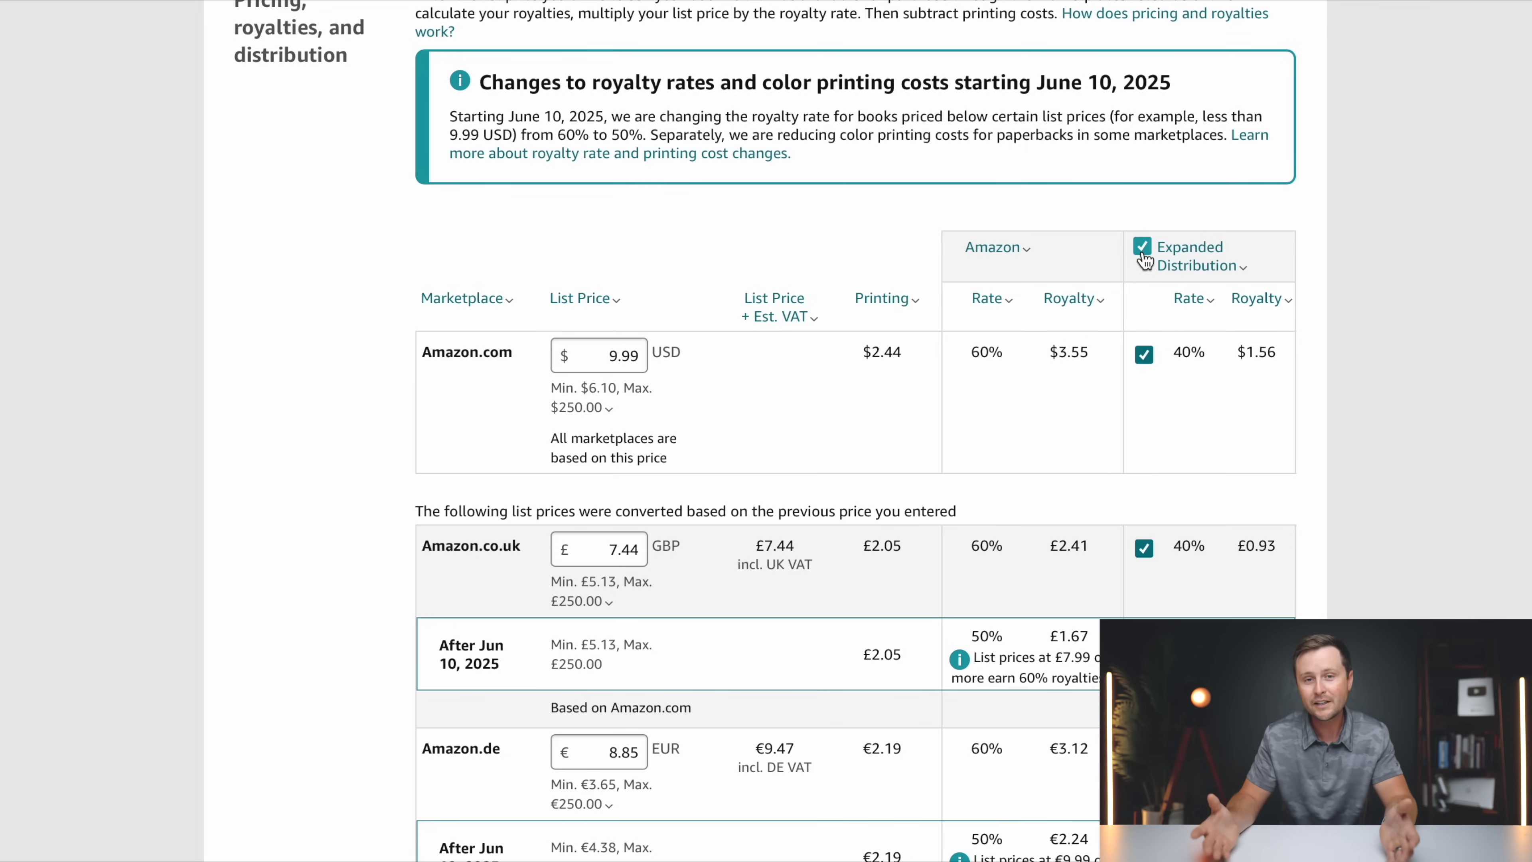
scroll(753, 298, "down", 1)
left_click(618, 312)
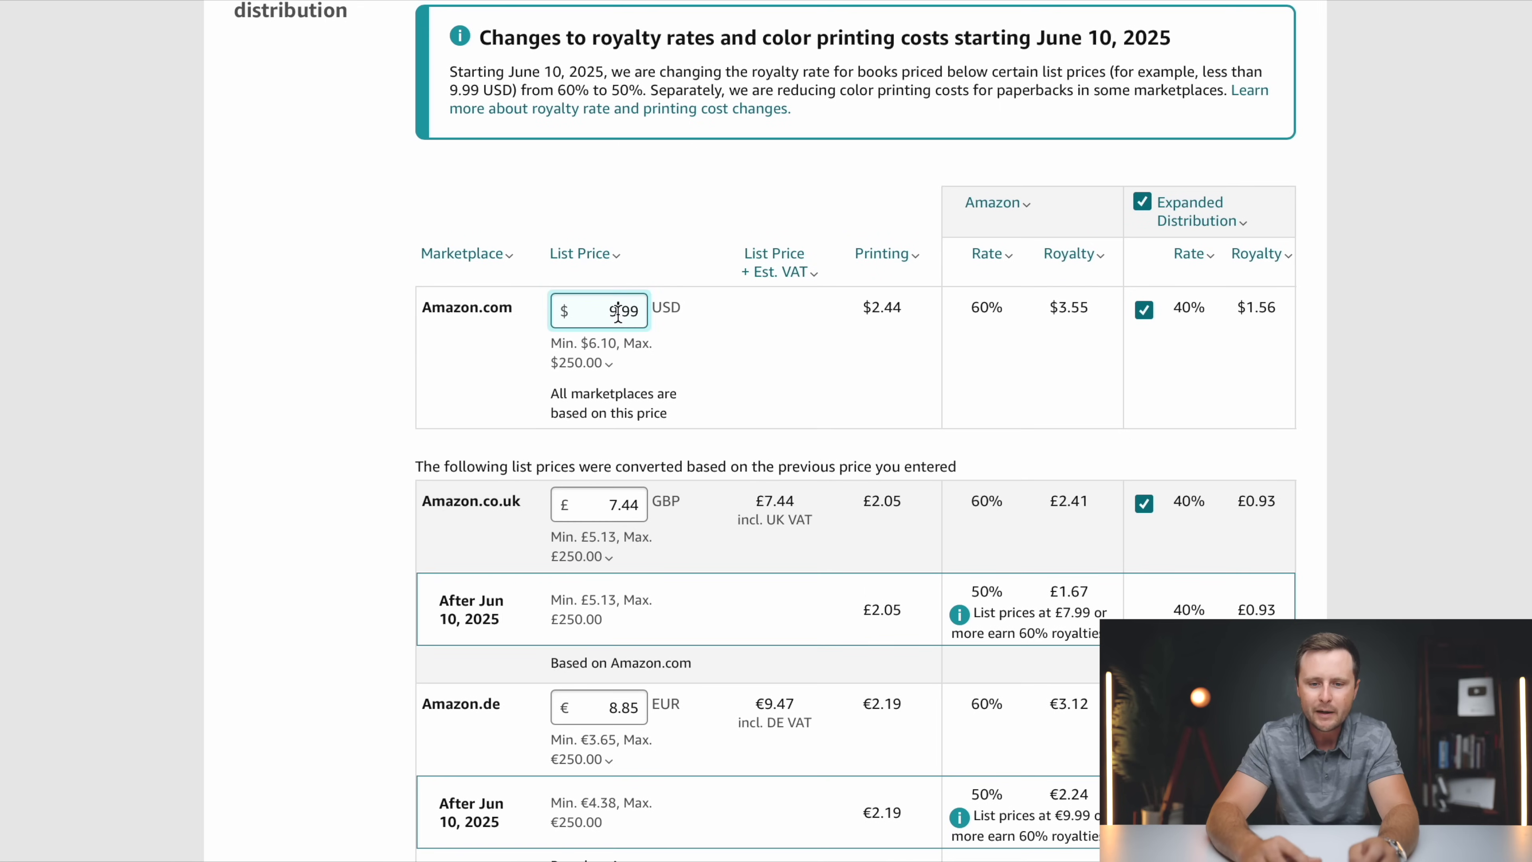
key("BackSpace")
type("8")
left_click(676, 343)
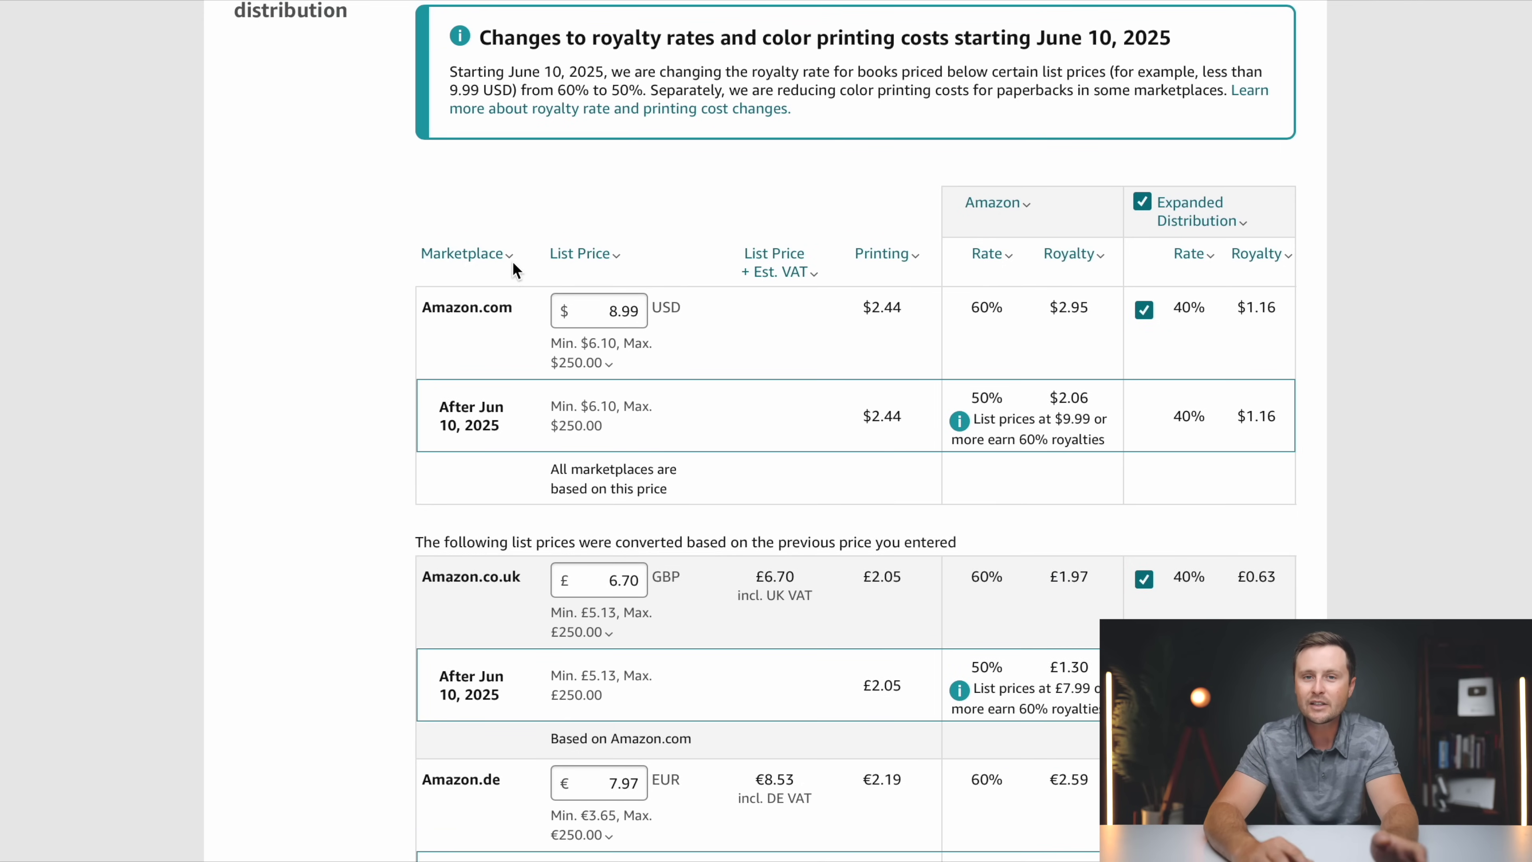
- Review the list prices converted from the Amazon.com price and the royalties for the other marketplaces
left_click(608, 363)
scroll(621, 329, "down", 4)
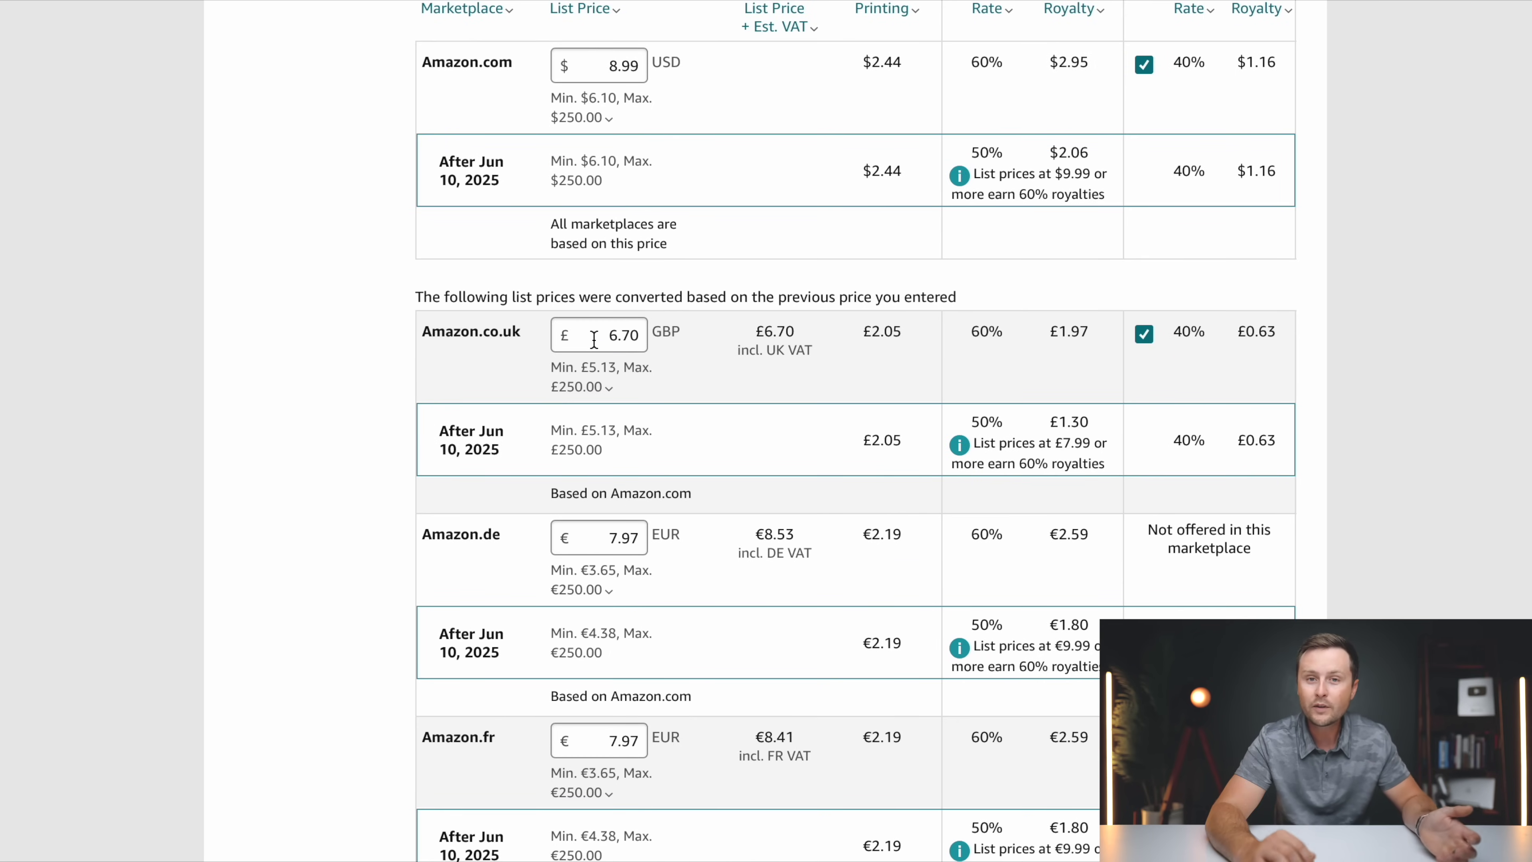
scroll(595, 339, "down", 4)
scroll(594, 340, "down", 19)
scroll(594, 340, "up", 15)
scroll(594, 340, "up", 2)
scroll(594, 340, "up", 4)
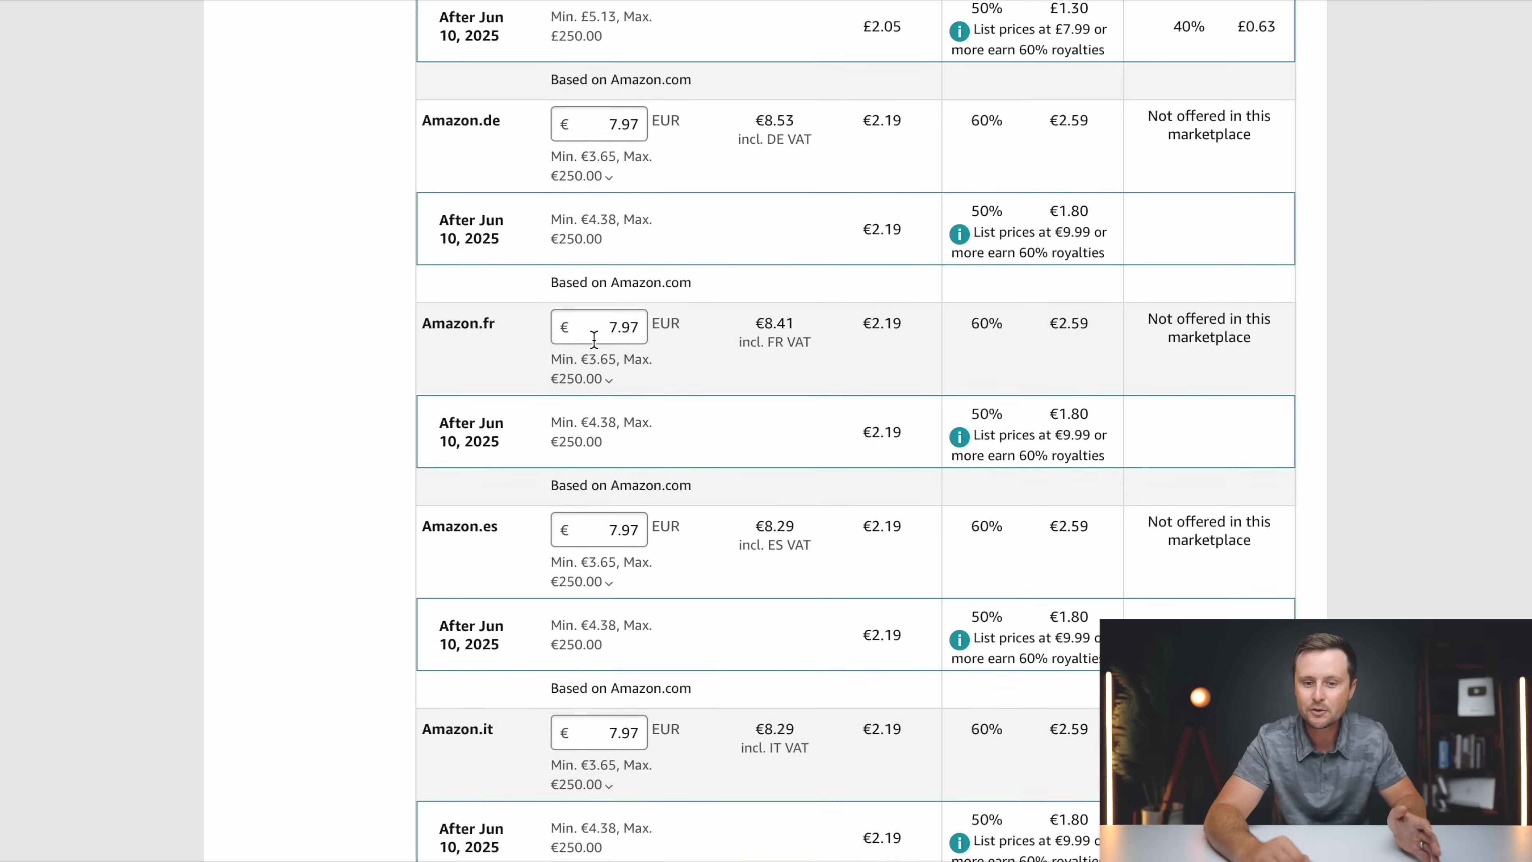
scroll(594, 340, "up", 8)
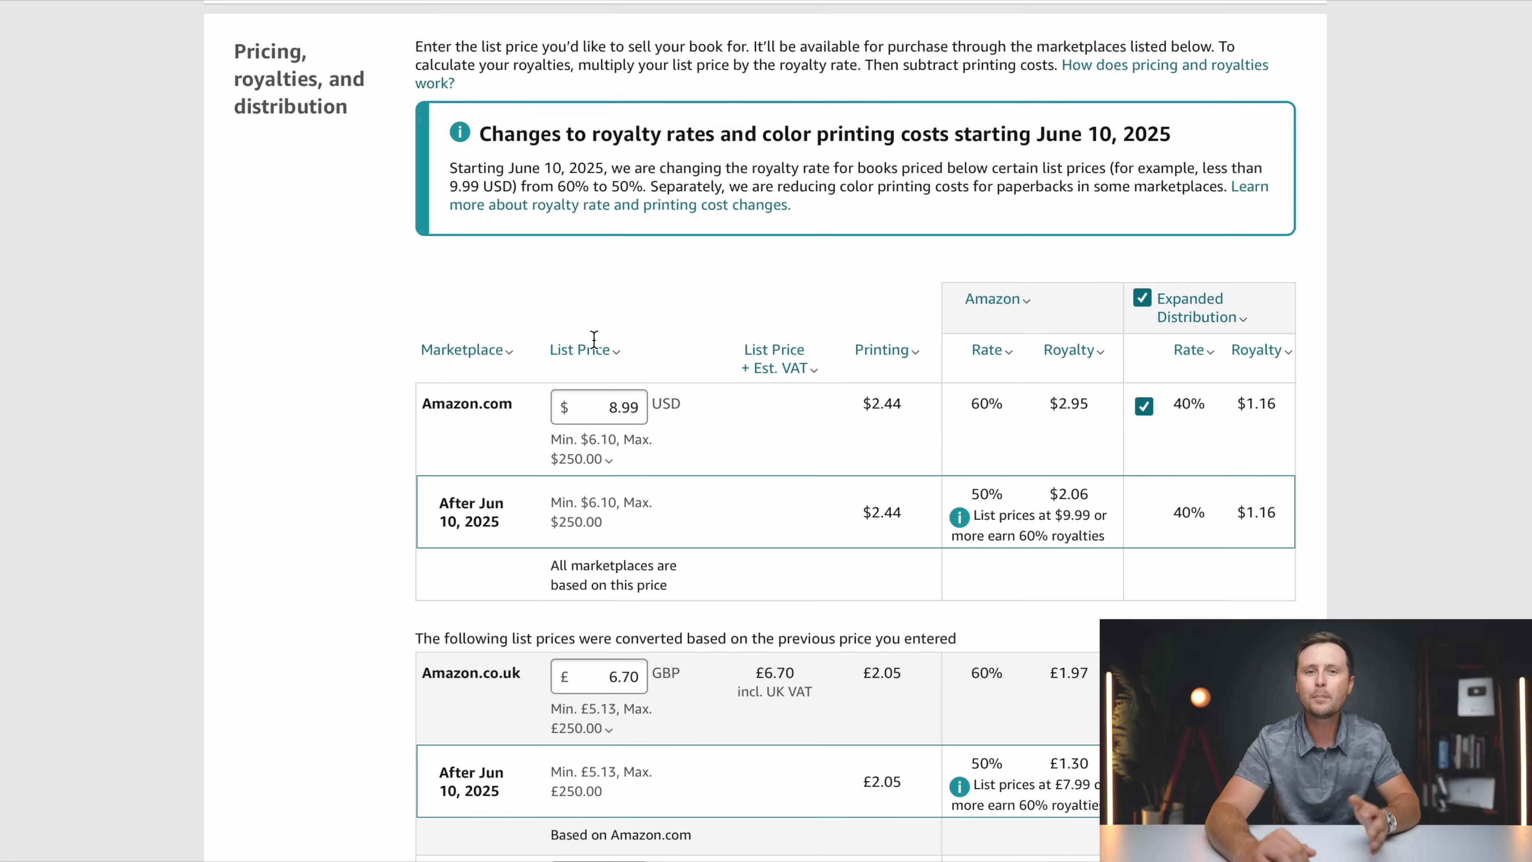
- Set the Amazon.co.uk list price to 6.99 GBP
scroll(594, 340, "down", 2)
scroll(594, 340, "down", 3)
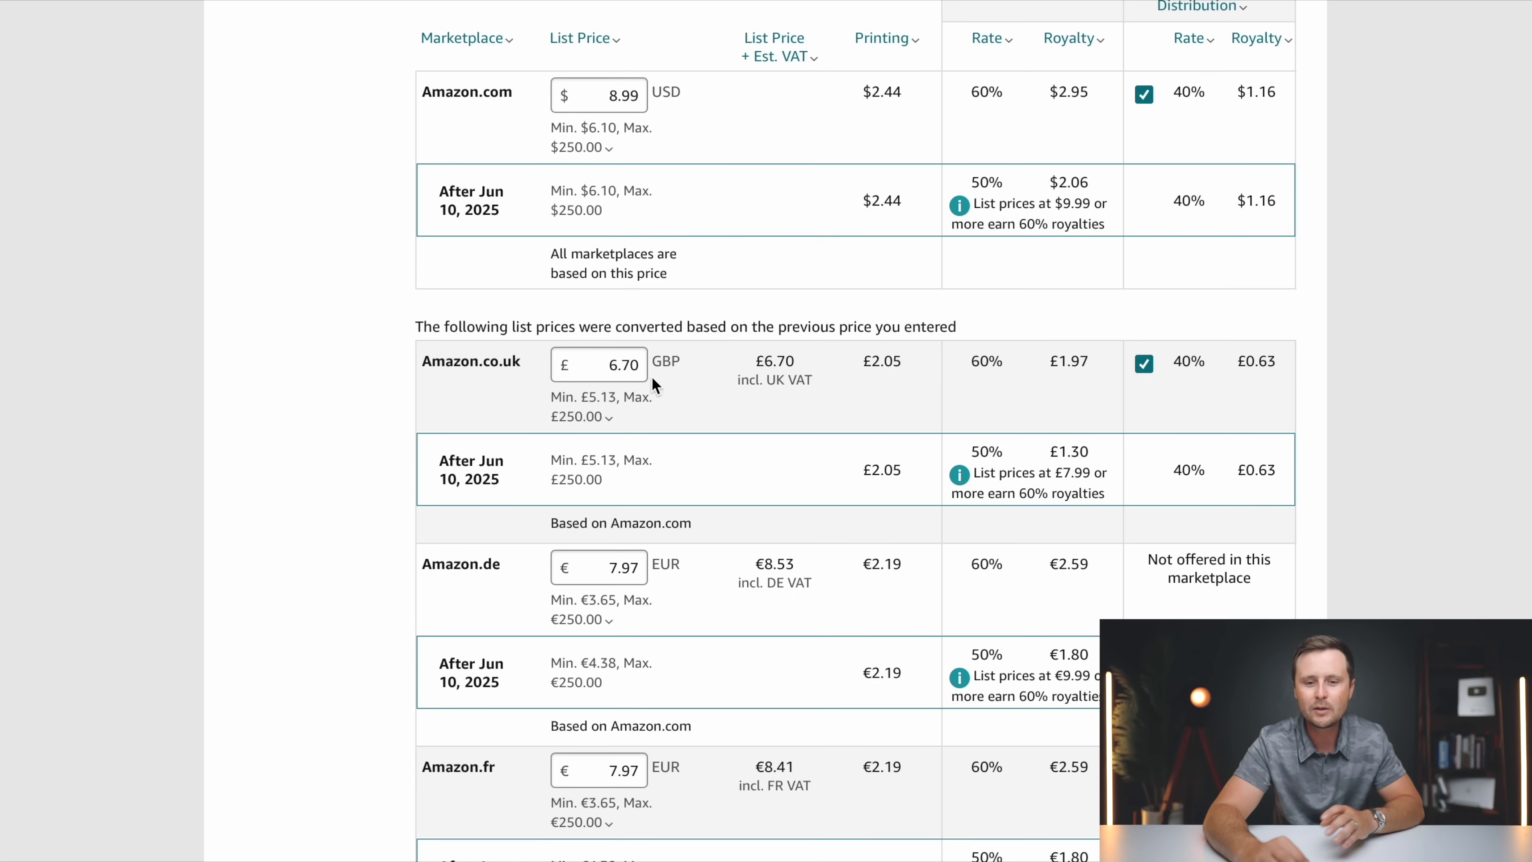
left_click_drag(623, 364, 646, 365)
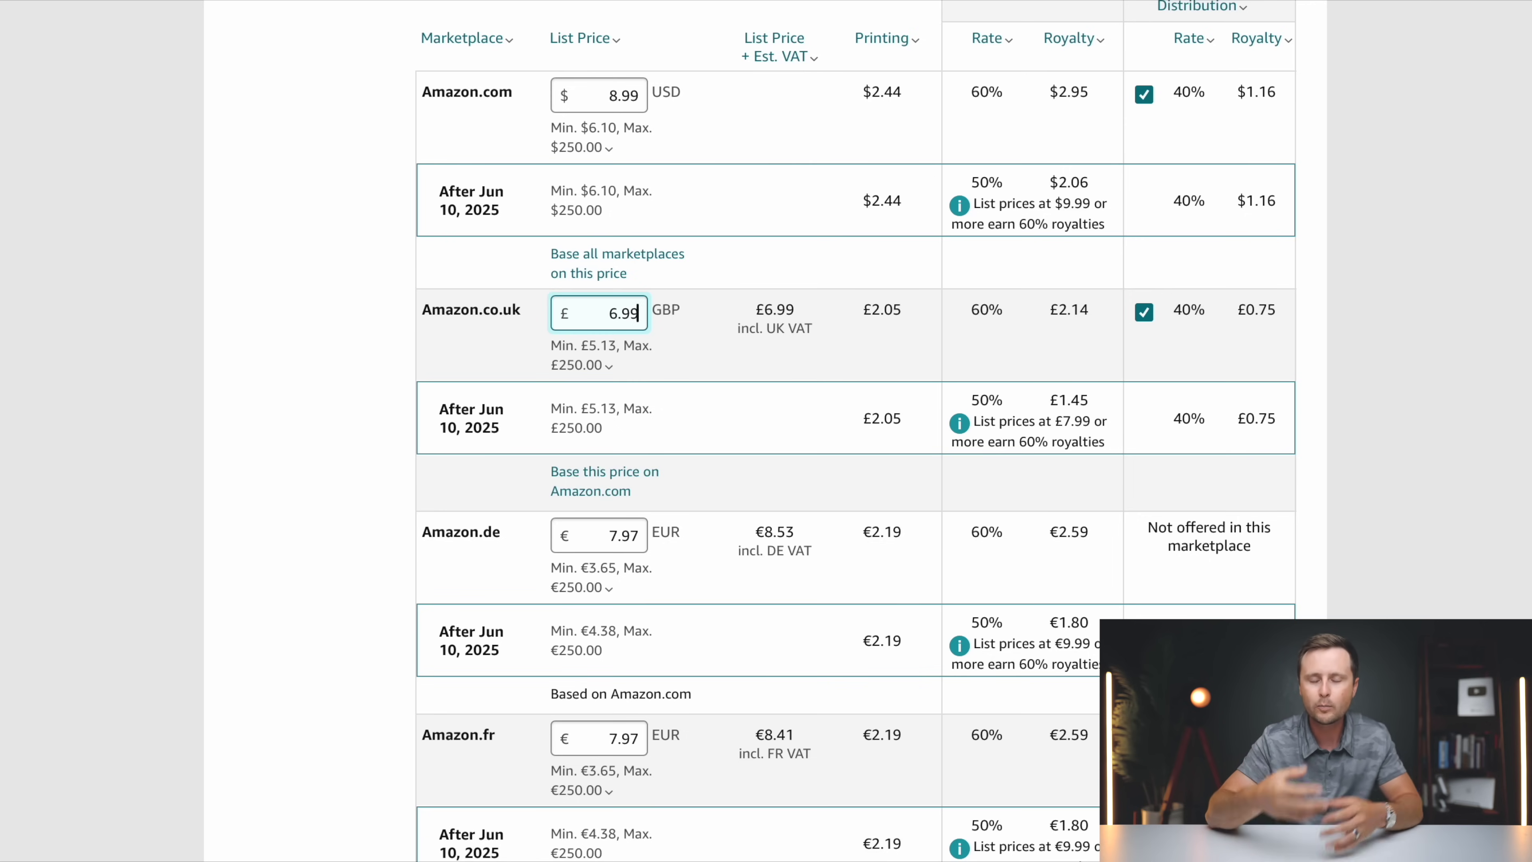
left_click(649, 407)
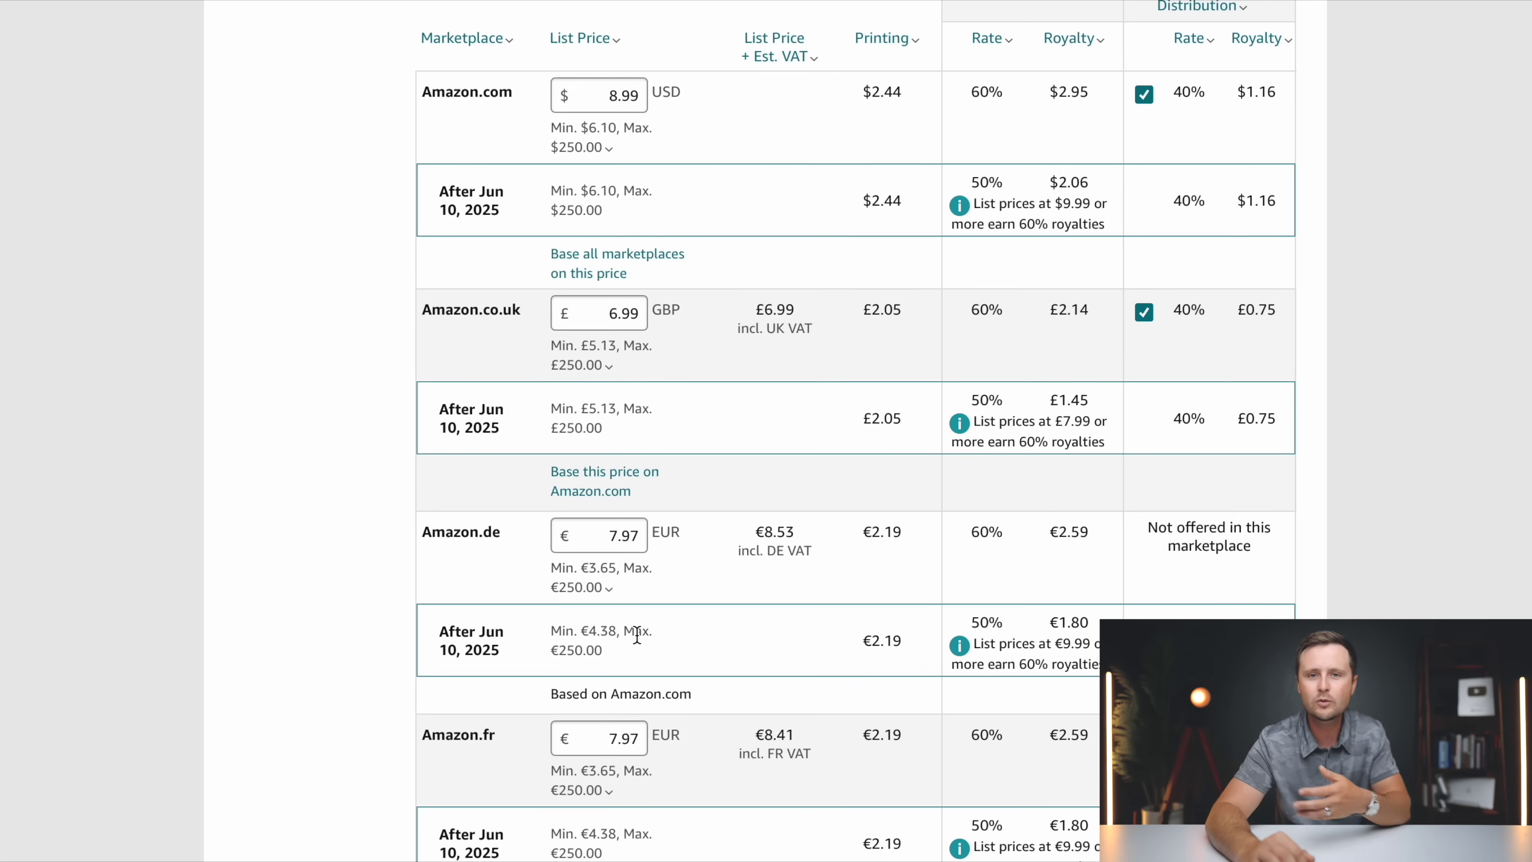
- Set the Amazon.de list price to 7.99 EUR and adjust the remaining marketplaces, including 1299 JPY, 12.99 CAD and 14.99 AUD
scroll(668, 539, "down", 2)
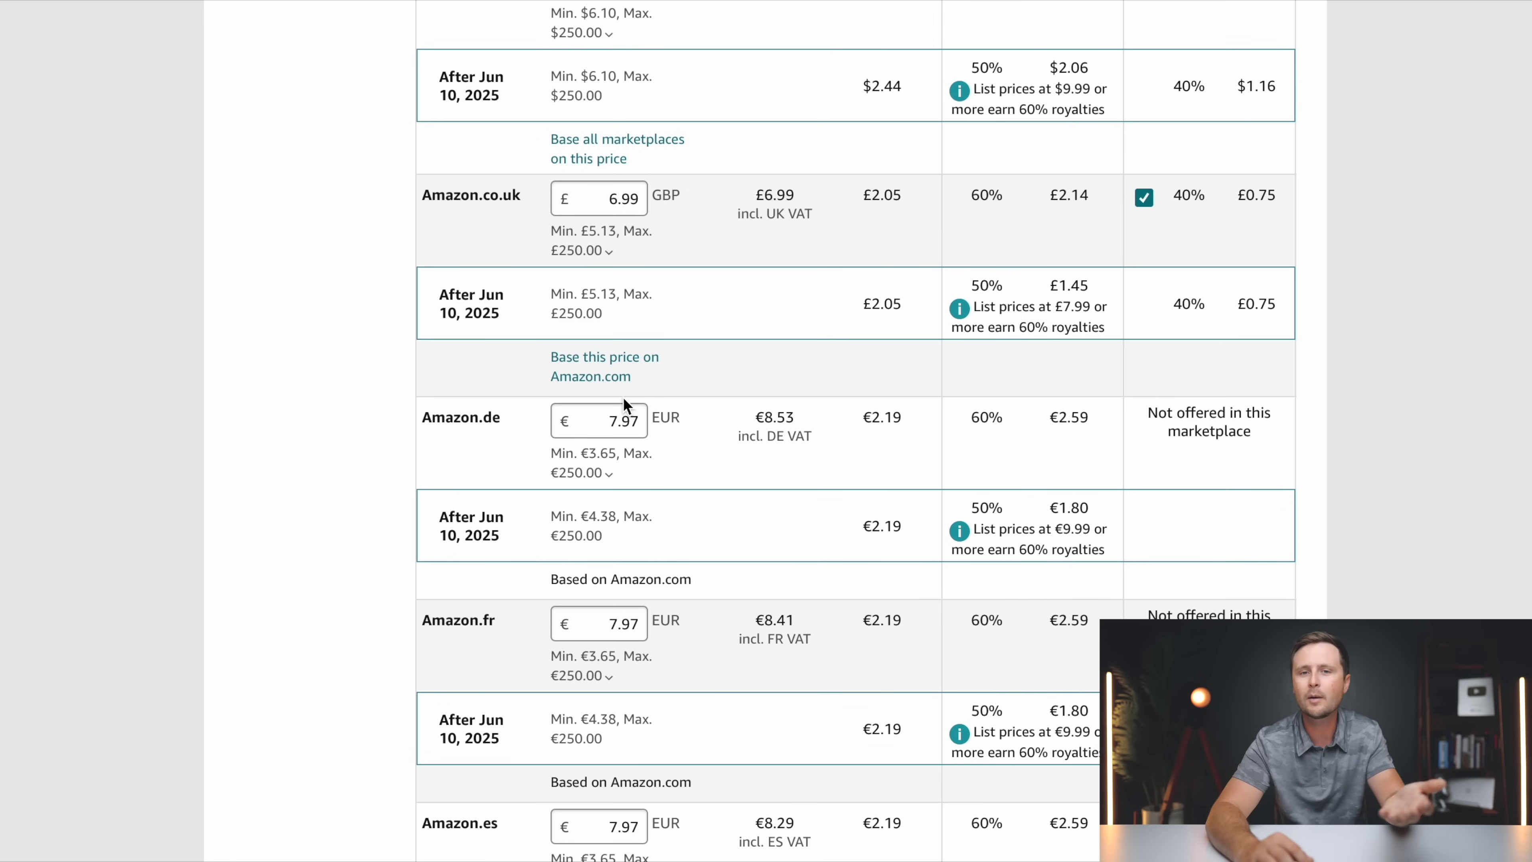
left_click(633, 419)
type("99")
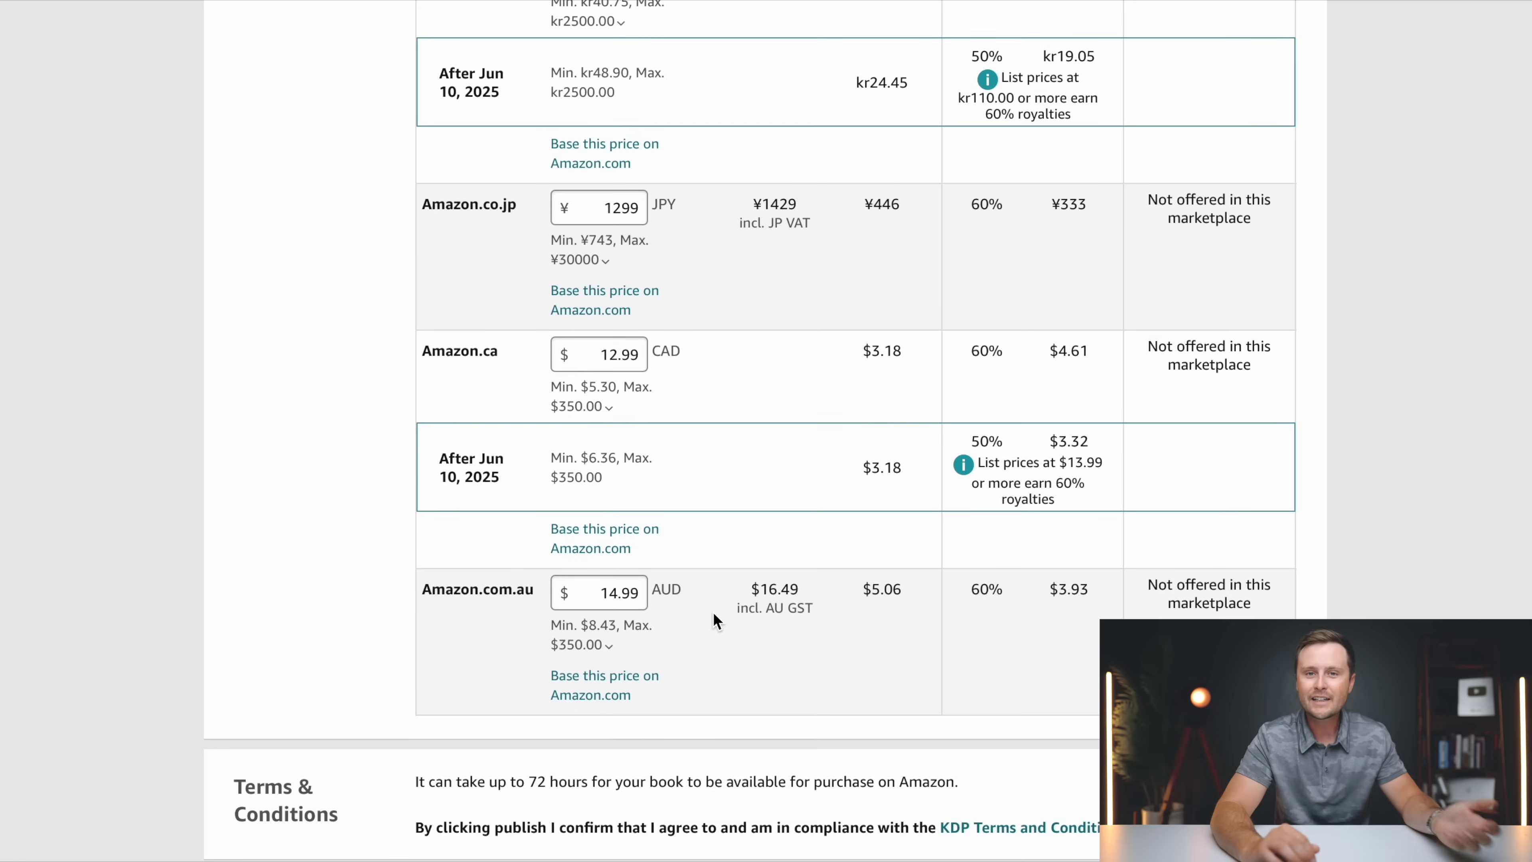
scroll(716, 622, "down", 10)
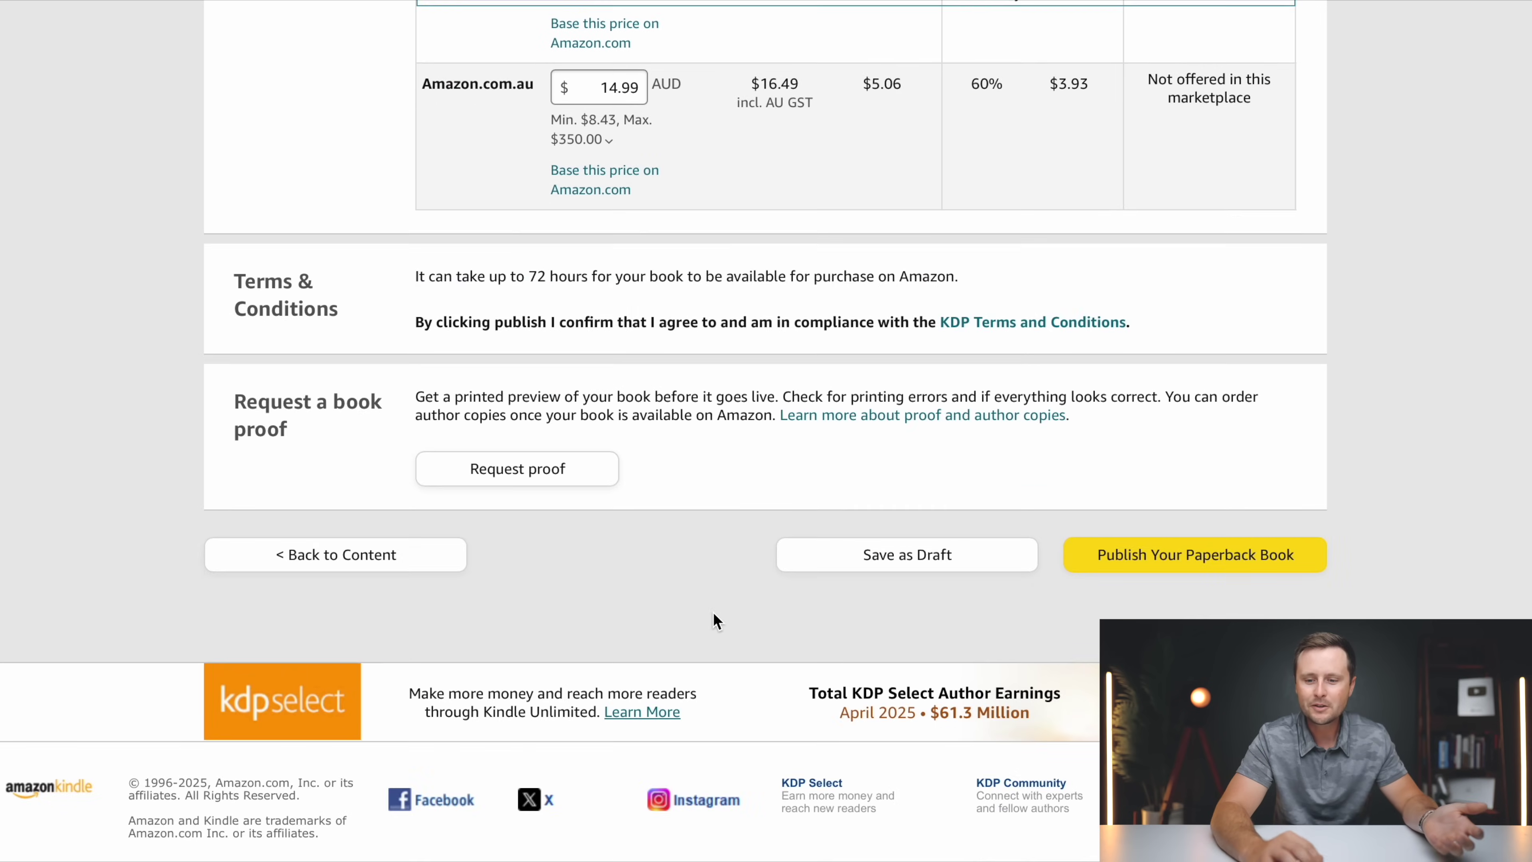